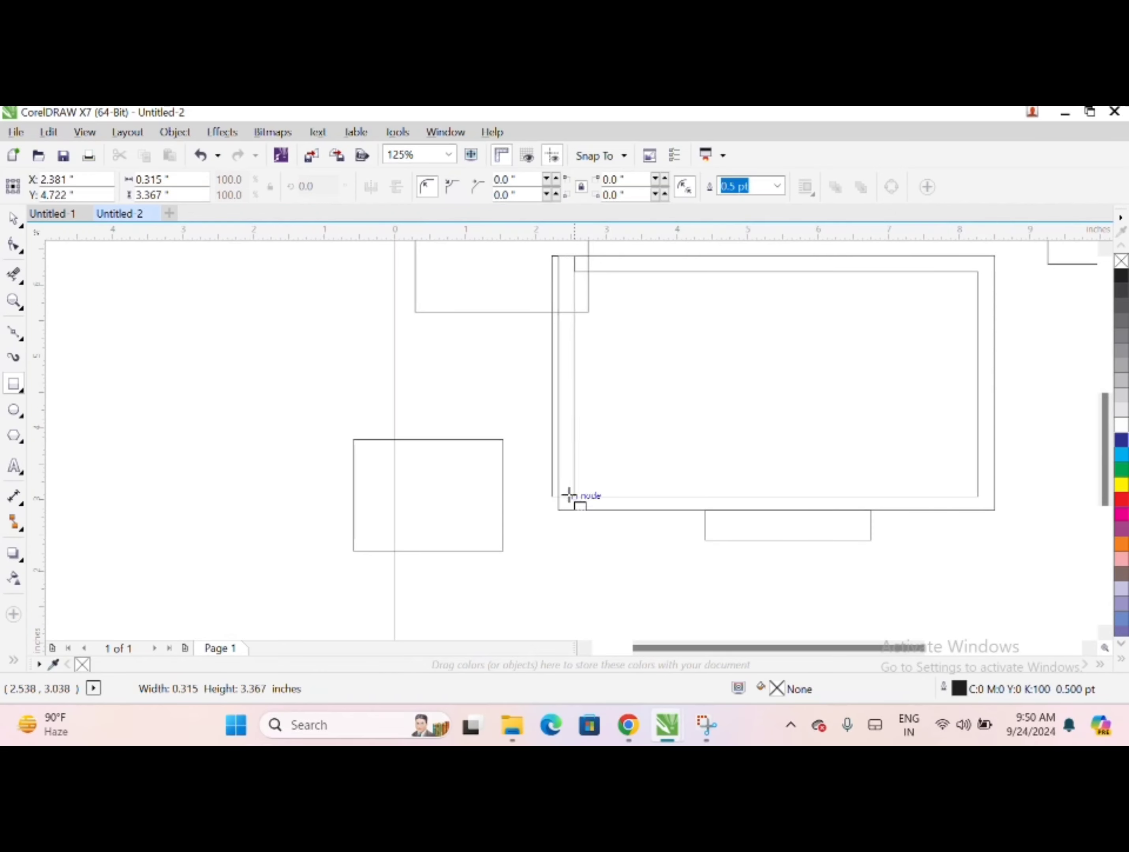
- Finish the narrow vertical rectangle along the monitor frame's outer left side
{"action": "key", "text": "Escape"}
{"action": "key", "text": "space"}
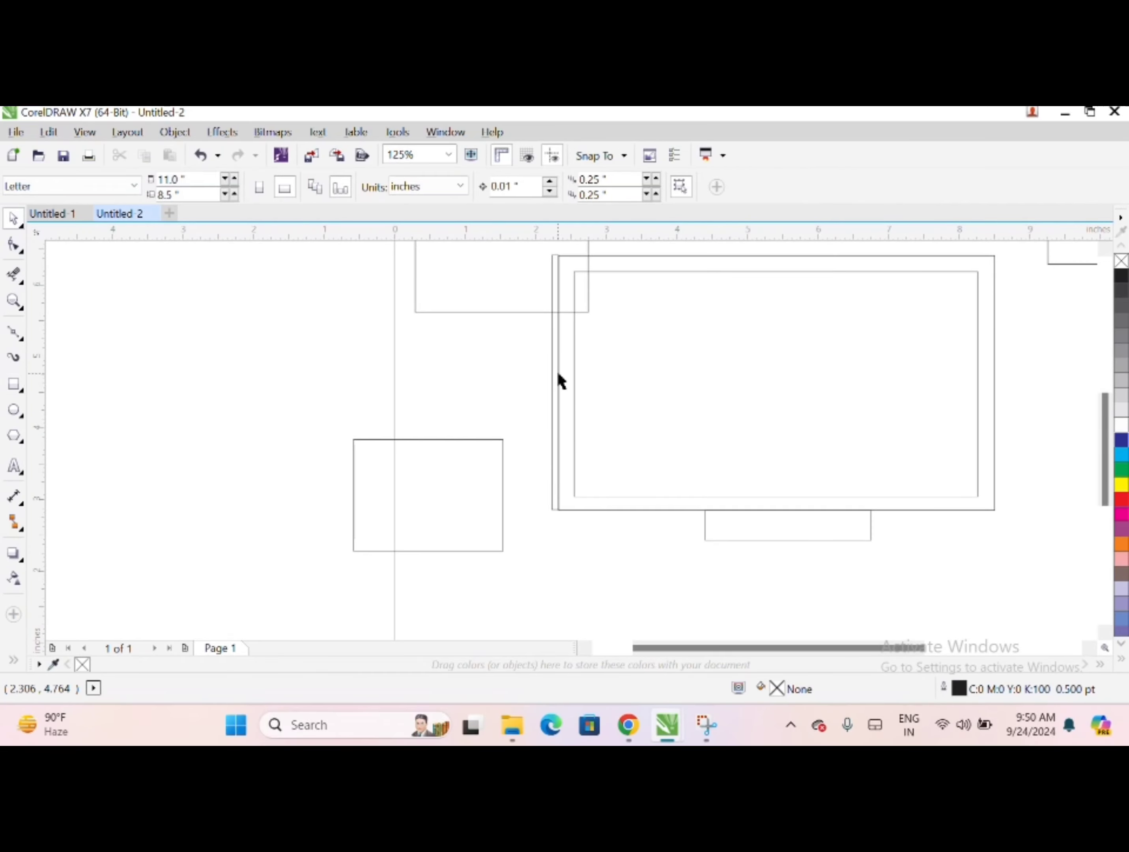
{"action": "left_click", "coordinate": [555, 379]}
{"action": "key", "text": "Escape"}
{"action": "key", "text": "F3"}
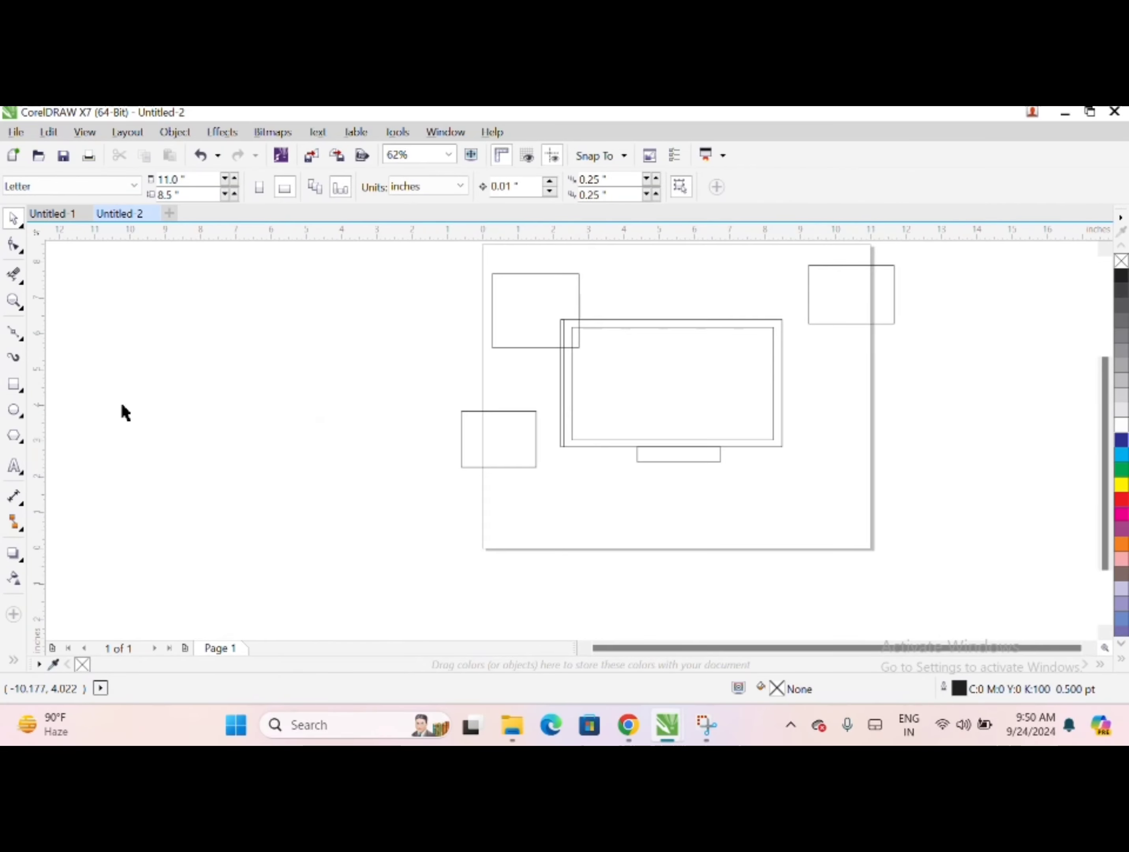
- Add an inner copy to the upper-left rectangle and duplicate the upper-right rectangle, enlarging that copy to about 3.0 by 2.06 inches
{"action": "left_click", "coordinate": [545, 274]}
{"action": "key", "text": "ctrl+d"}
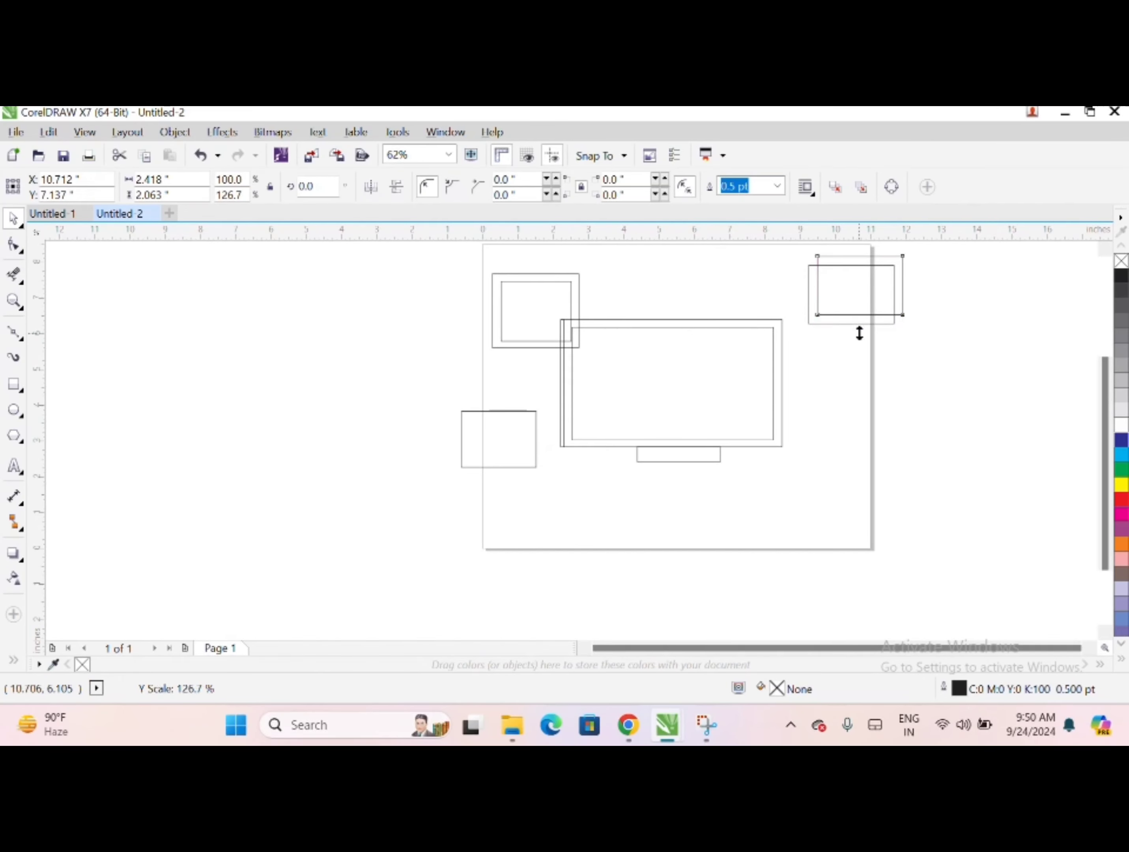
{"action": "left_click_drag", "start_coordinate": [858, 333], "coordinate": [858, 331]}
{"action": "left_click_drag", "start_coordinate": [817, 293], "coordinate": [794, 298]}
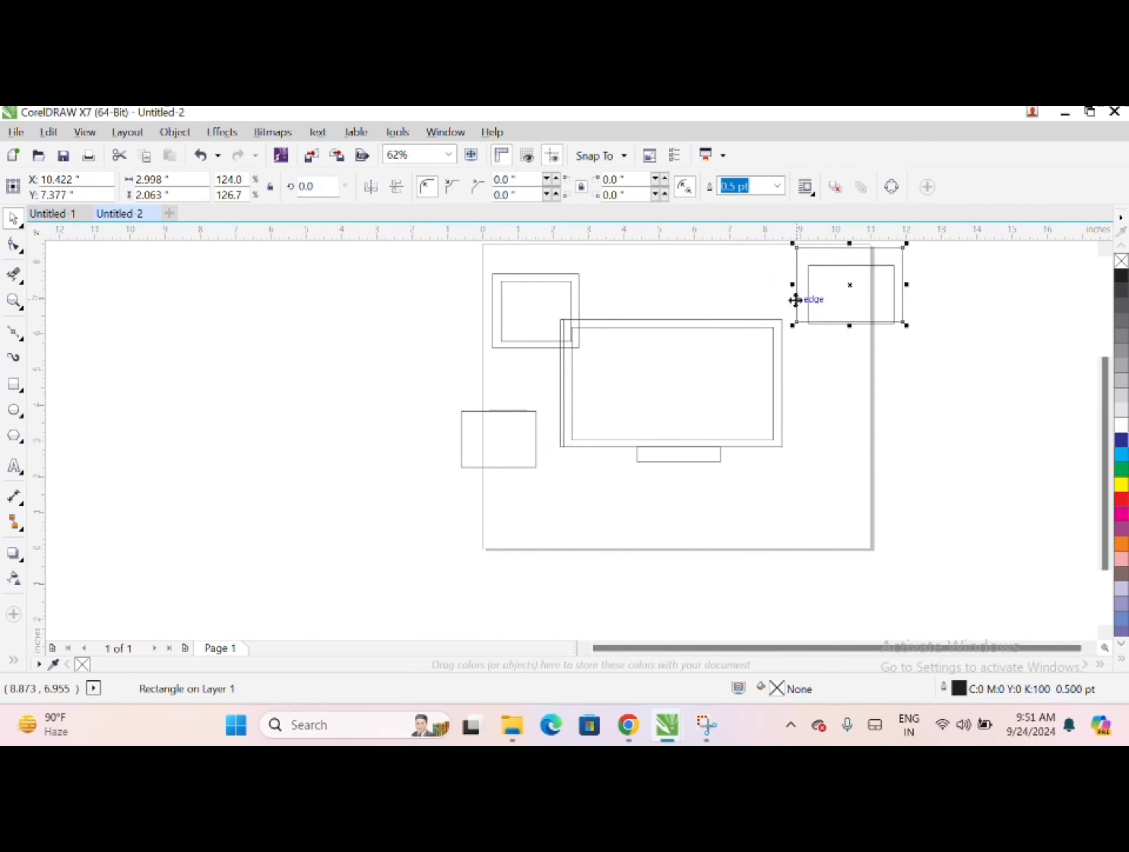
- Convert the enlarged upper-right copy to curves and move its corner nodes to form a slanted quadrilateral over the original rectangle
{"action": "scroll", "coordinate": [794, 299], "scroll_direction": "up", "scroll_amount": 2}
{"action": "key", "text": "ctrl+q"}
{"action": "key", "text": "F10"}
{"action": "left_click_drag", "start_coordinate": [676, 329], "coordinate": [675, 346]}
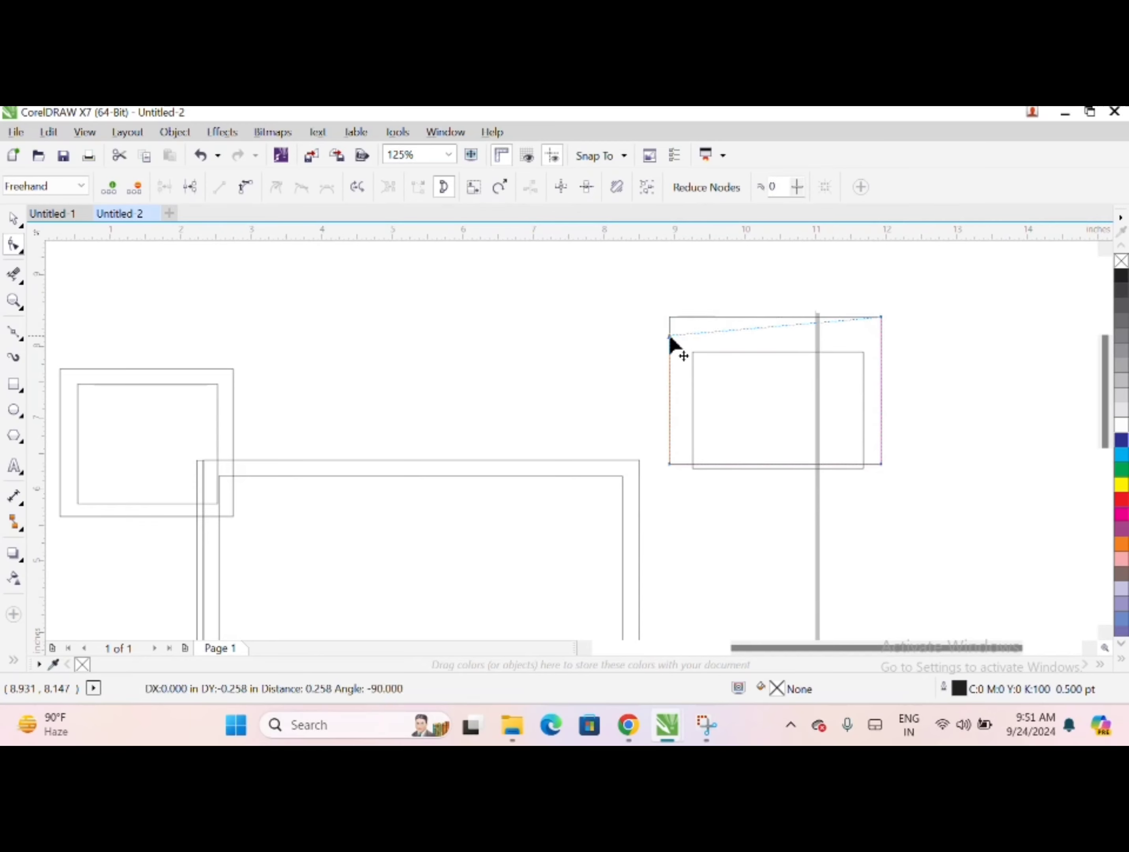
{"action": "left_click_drag", "start_coordinate": [880, 317], "coordinate": [831, 352]}
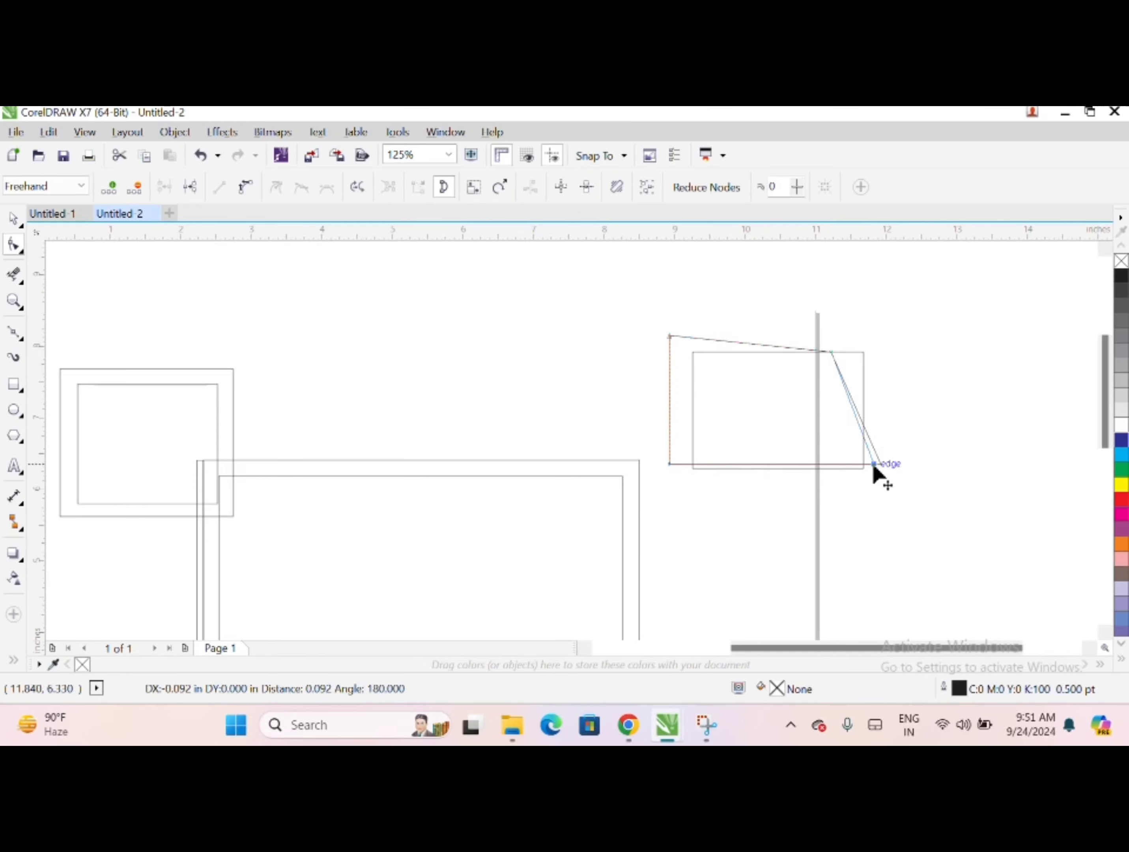
{"action": "left_click_drag", "start_coordinate": [873, 465], "coordinate": [850, 460]}
{"action": "left_click_drag", "start_coordinate": [669, 464], "coordinate": [681, 464]}
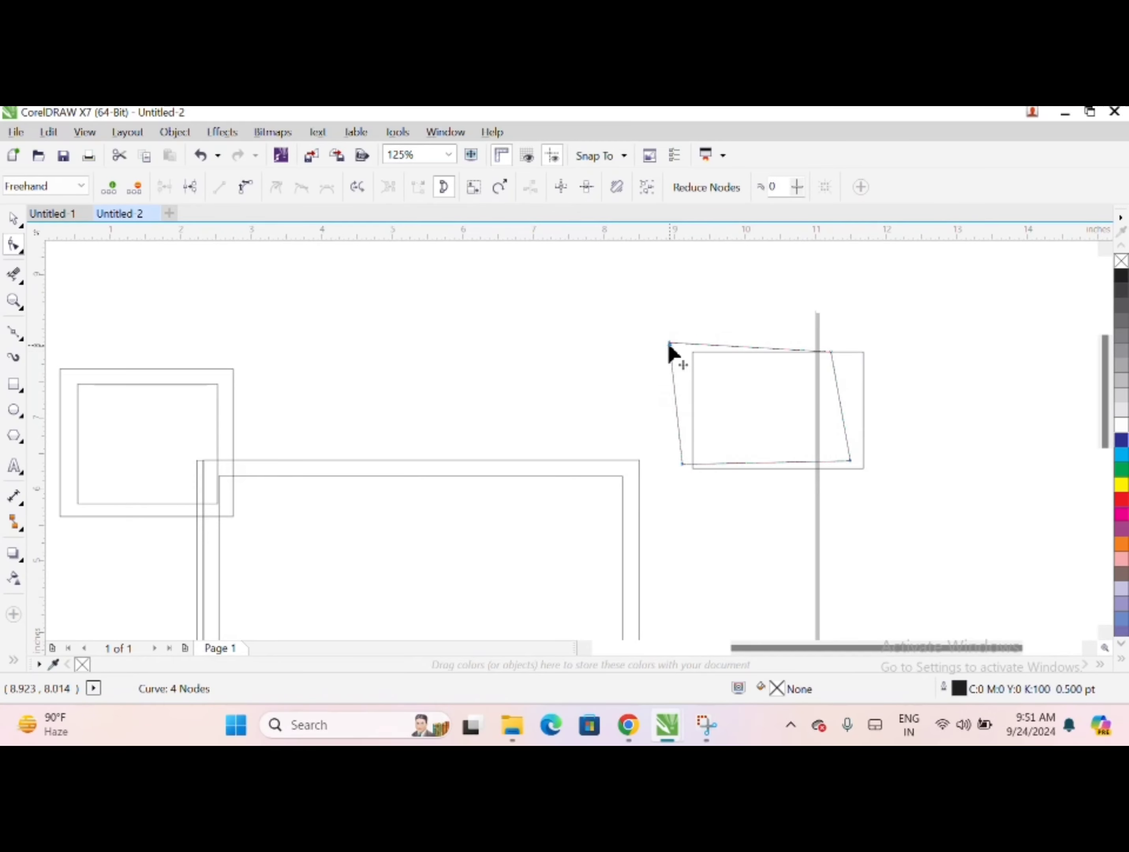
{"action": "scroll", "coordinate": [804, 366], "scroll_direction": "down", "scroll_amount": 2}
{"action": "key", "text": "space"}
{"action": "left_click", "coordinate": [817, 509]}
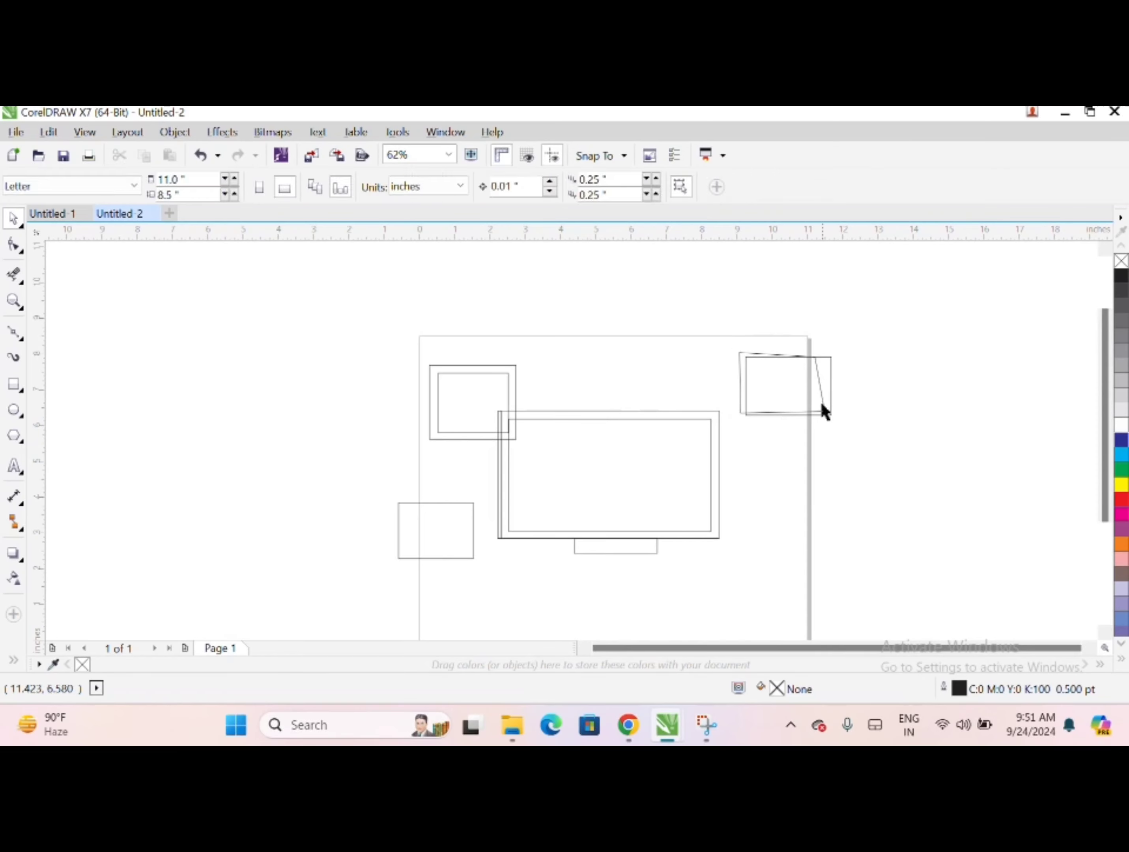
- Draw a small rectangle about 0.83 by 0.16 inches at the lower-left rectangle's upper-right corner and try to notch the outline along it
{"action": "scroll", "coordinate": [820, 400], "scroll_direction": "down", "scroll_amount": 2}
{"action": "key", "text": "F6"}
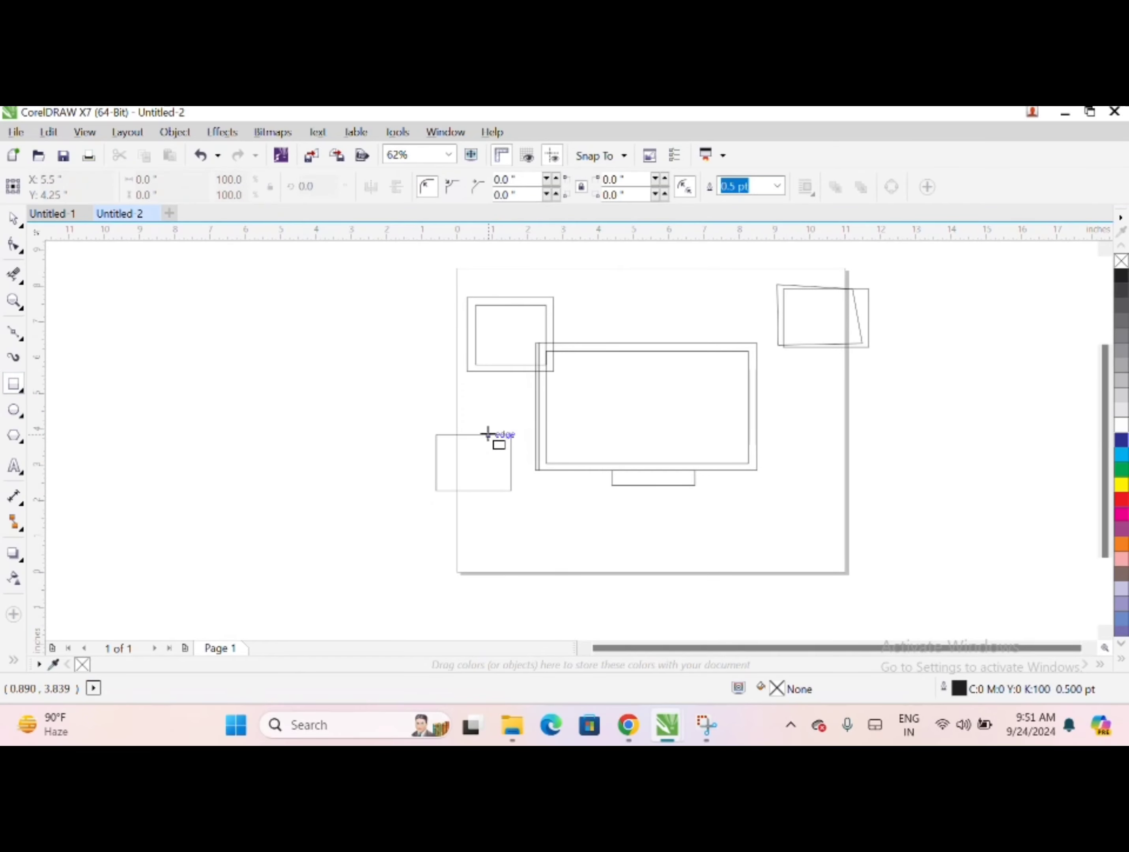
{"action": "mouse_move", "coordinate": [489, 439]}
{"action": "left_mouse_down"}
{"action": "mouse_move", "coordinate": [496, 449]}
{"action": "mouse_move", "coordinate": [518, 434]}
{"action": "left_mouse_up"}
{"action": "key", "text": "F5"}
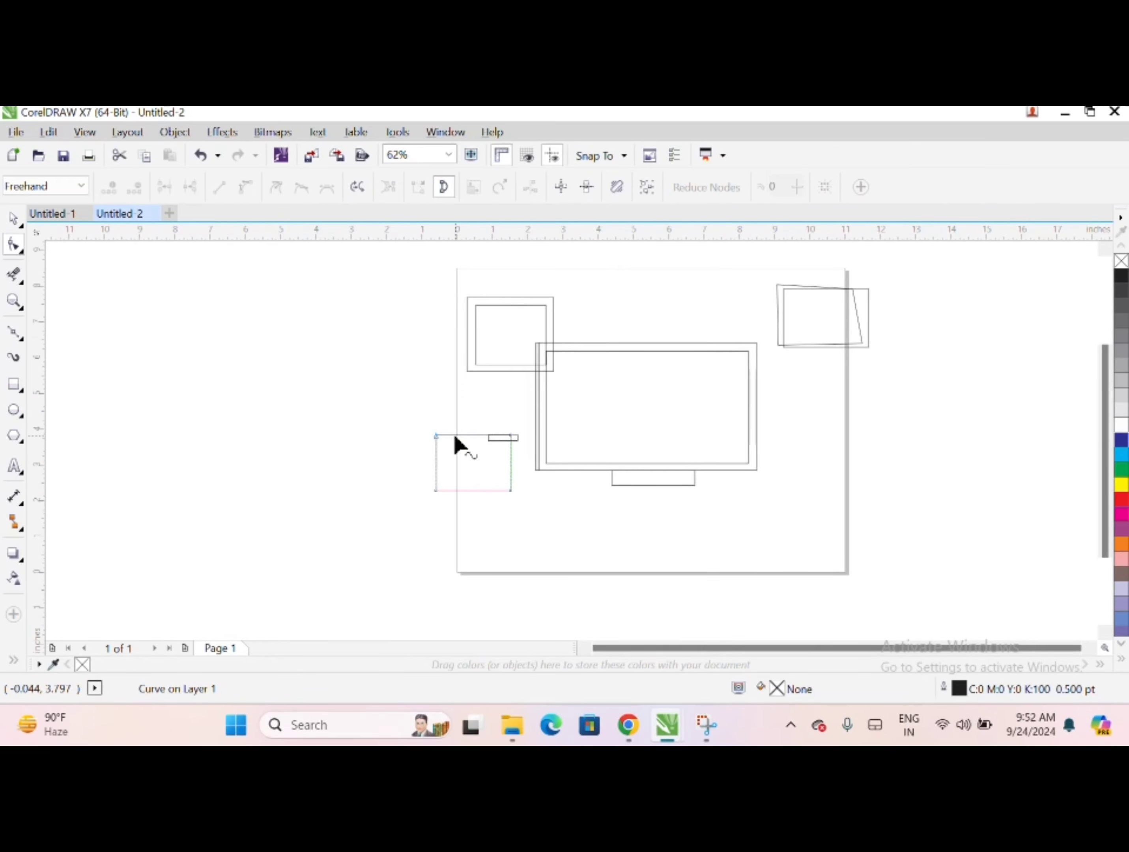
{"action": "scroll", "coordinate": [484, 431], "scroll_direction": "up", "scroll_amount": 6}
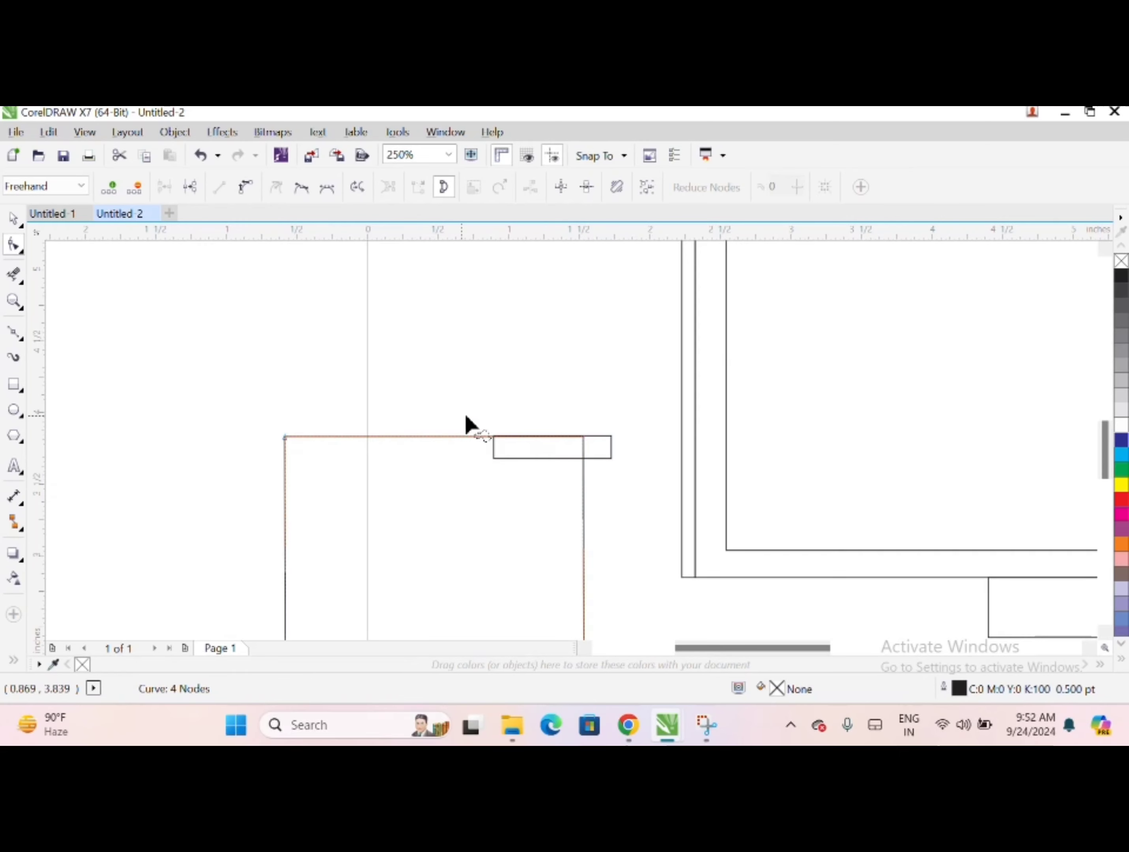
{"action": "mouse_move", "coordinate": [491, 446]}
{"action": "left_mouse_down"}
{"action": "mouse_move", "coordinate": [584, 449]}
{"action": "mouse_move", "coordinate": [487, 458]}
{"action": "mouse_move", "coordinate": [493, 436]}
{"action": "mouse_move", "coordinate": [493, 457]}
{"action": "left_mouse_up"}
{"action": "double_click", "coordinate": [516, 442]}
{"action": "key", "text": "space"}
{"action": "left_click", "coordinate": [604, 414]}
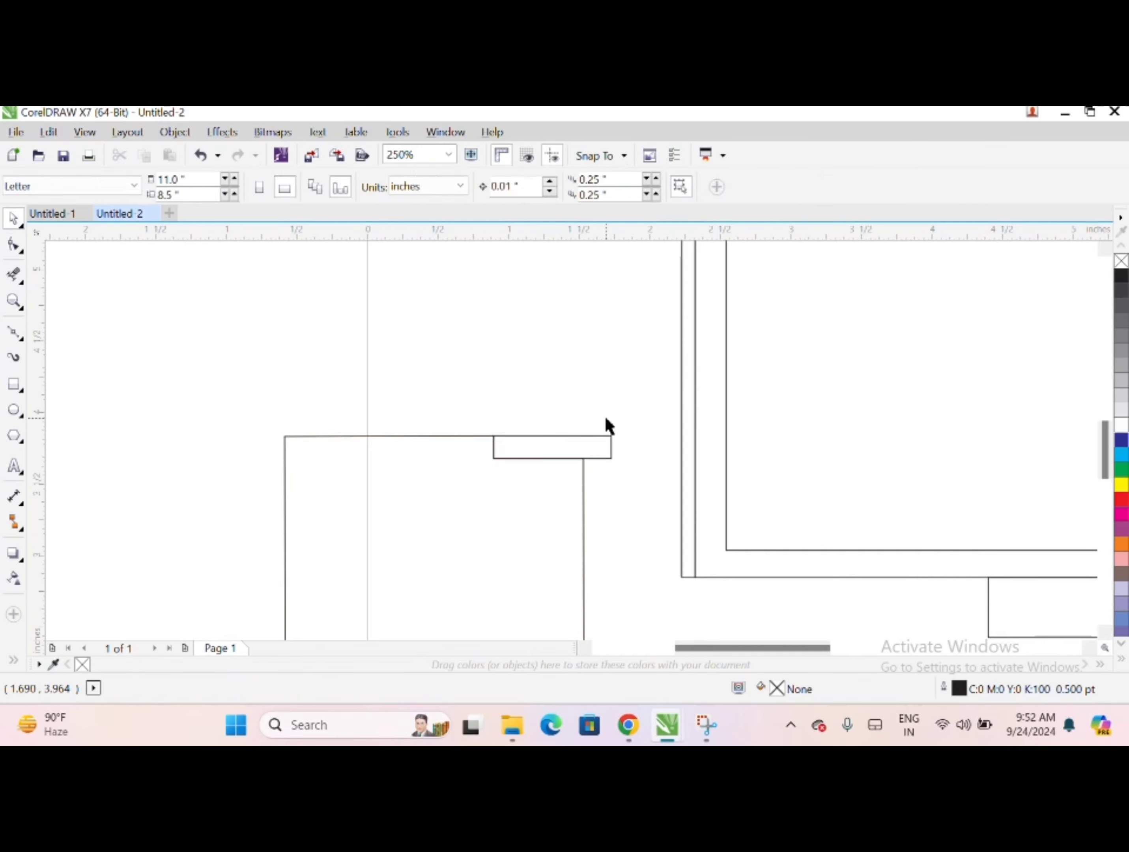
- Undo the corner notch and the small rectangle on the lower-left shape
{"action": "scroll", "coordinate": [406, 399], "scroll_direction": "down", "scroll_amount": 3}
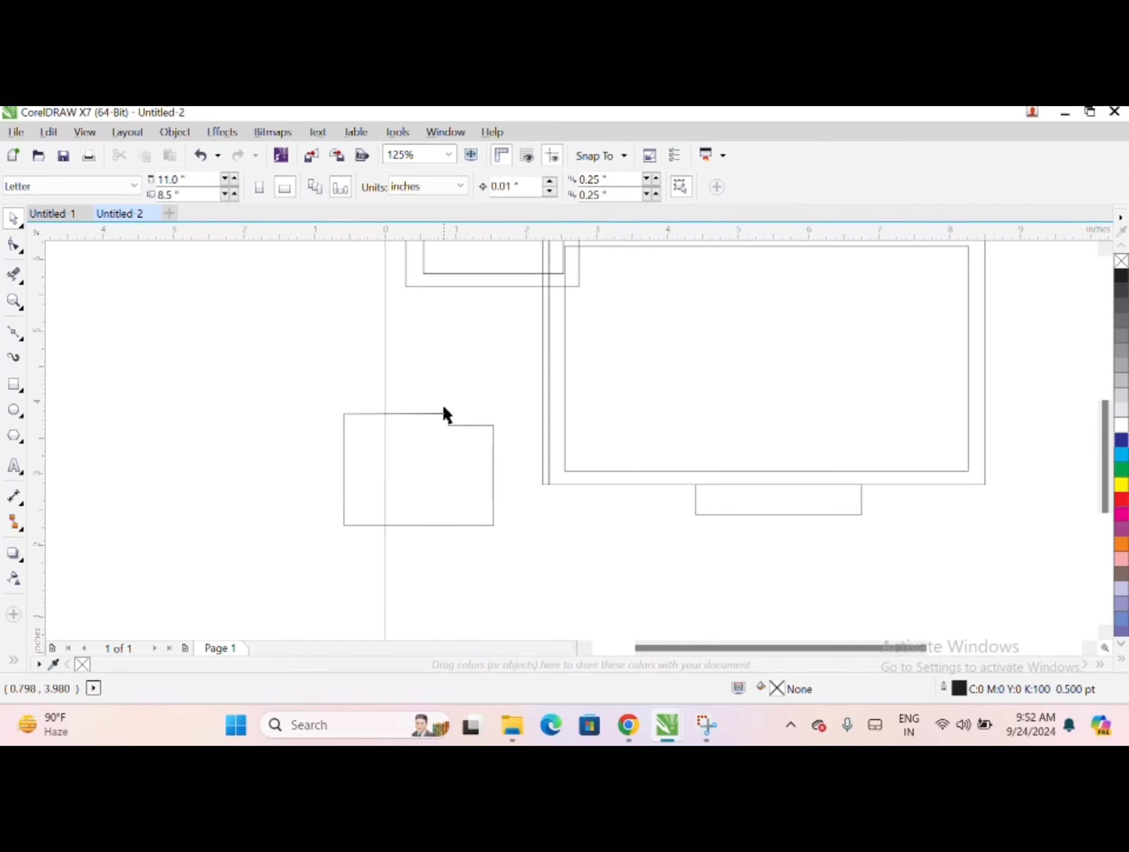
{"action": "left_click", "coordinate": [360, 414]}
{"action": "key", "text": "ctrl+z"}
{"action": "key", "text": "ctrl+z"}
{"action": "key", "text": "ctrl+z"}
{"action": "key", "text": "ctrl+z"}
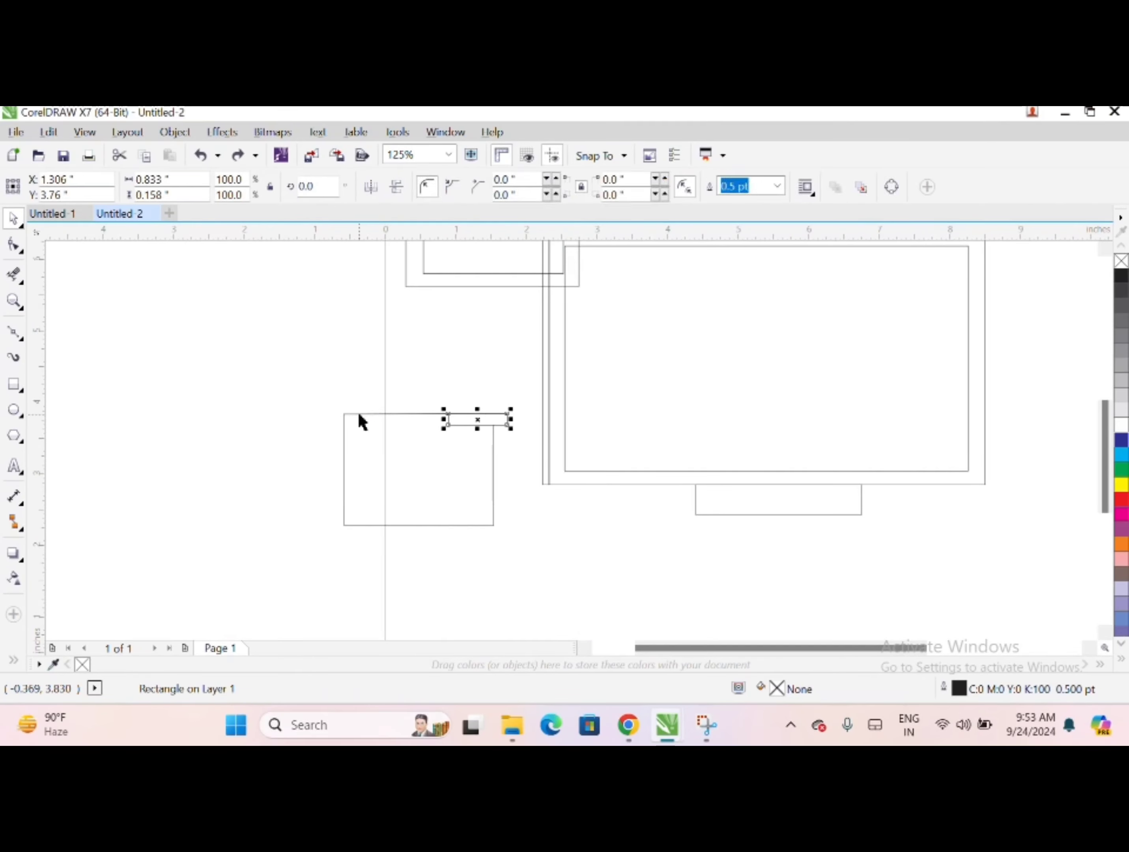
{"action": "key", "text": "ctrl+z"}
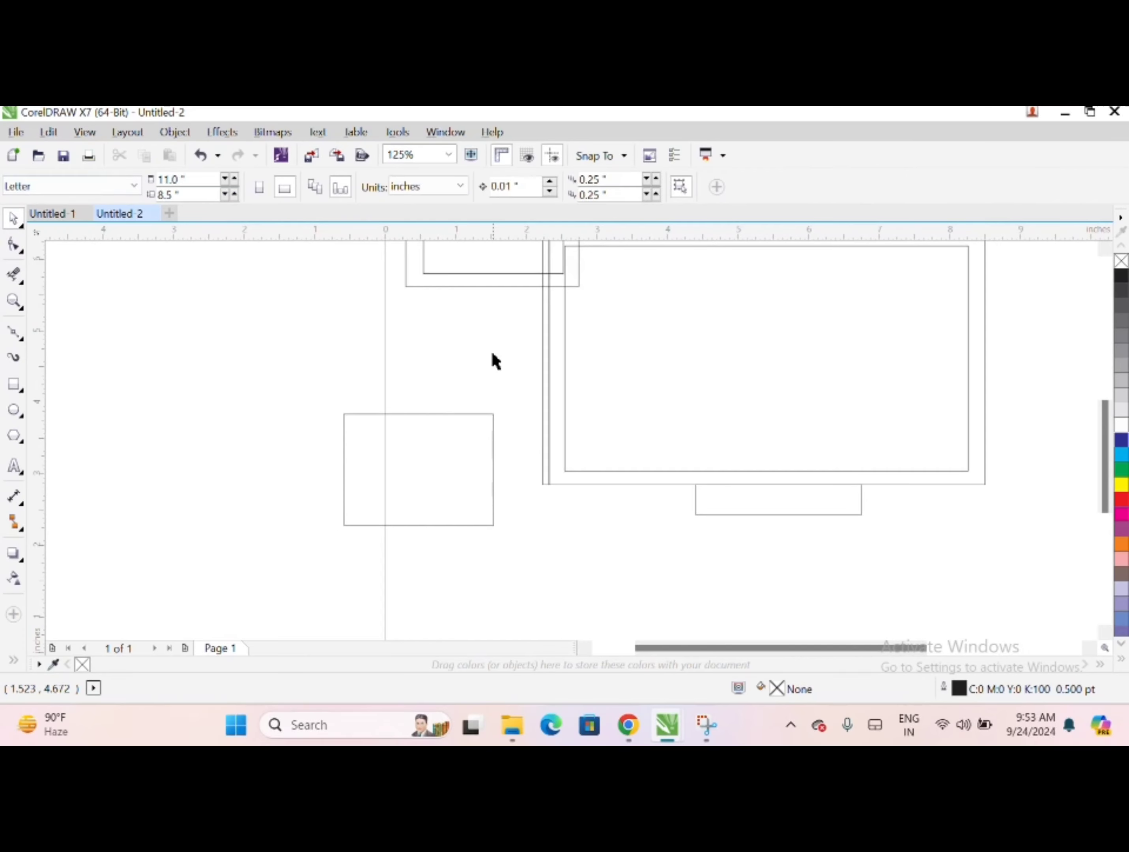
- Draw a rectangle about 0.93 by 0.24 inches over the lower-left shape's upper-right corner and add a node beside it on the shape's top edge
{"action": "key", "text": "F6"}
{"action": "left_click_drag", "start_coordinate": [452, 396], "coordinate": [524, 421]}
{"action": "key", "text": "space"}
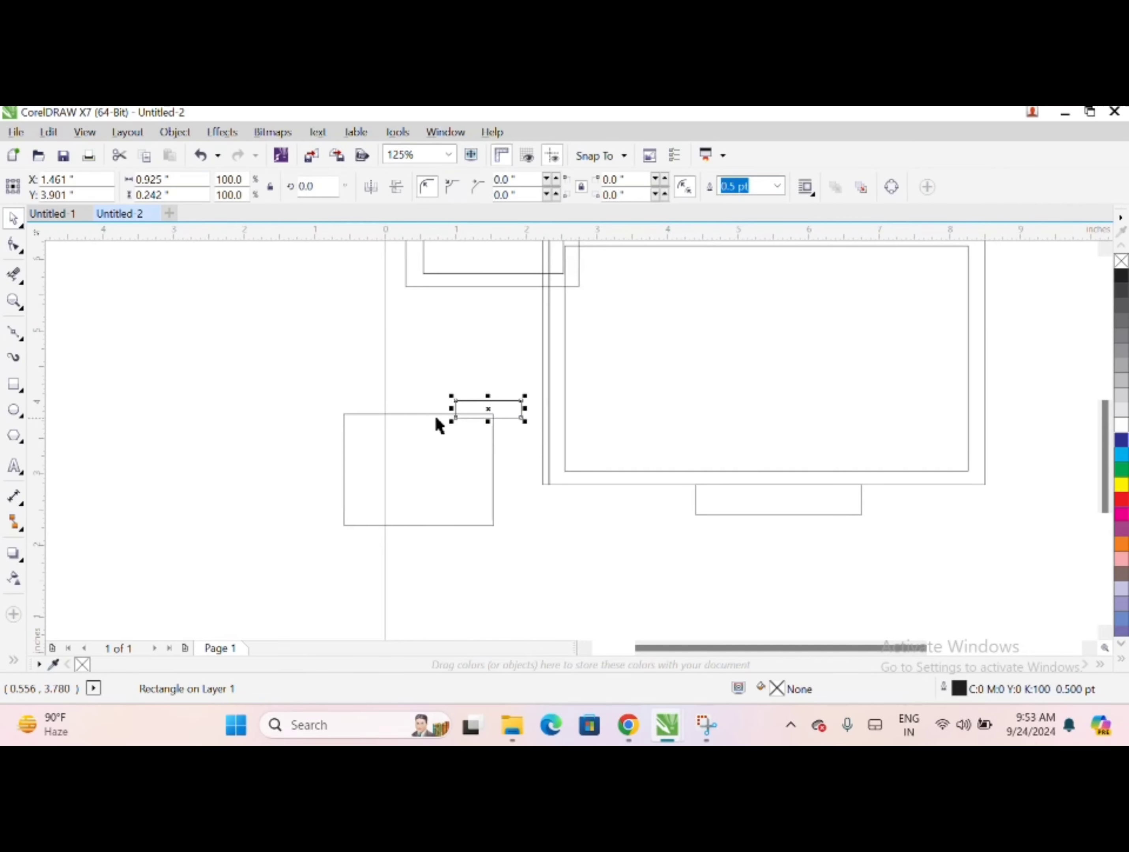
{"action": "left_click", "coordinate": [435, 414]}
{"action": "key", "text": "F10"}
{"action": "left_click", "coordinate": [452, 414]}
{"action": "scroll", "coordinate": [462, 421], "scroll_direction": "up", "scroll_amount": 3}
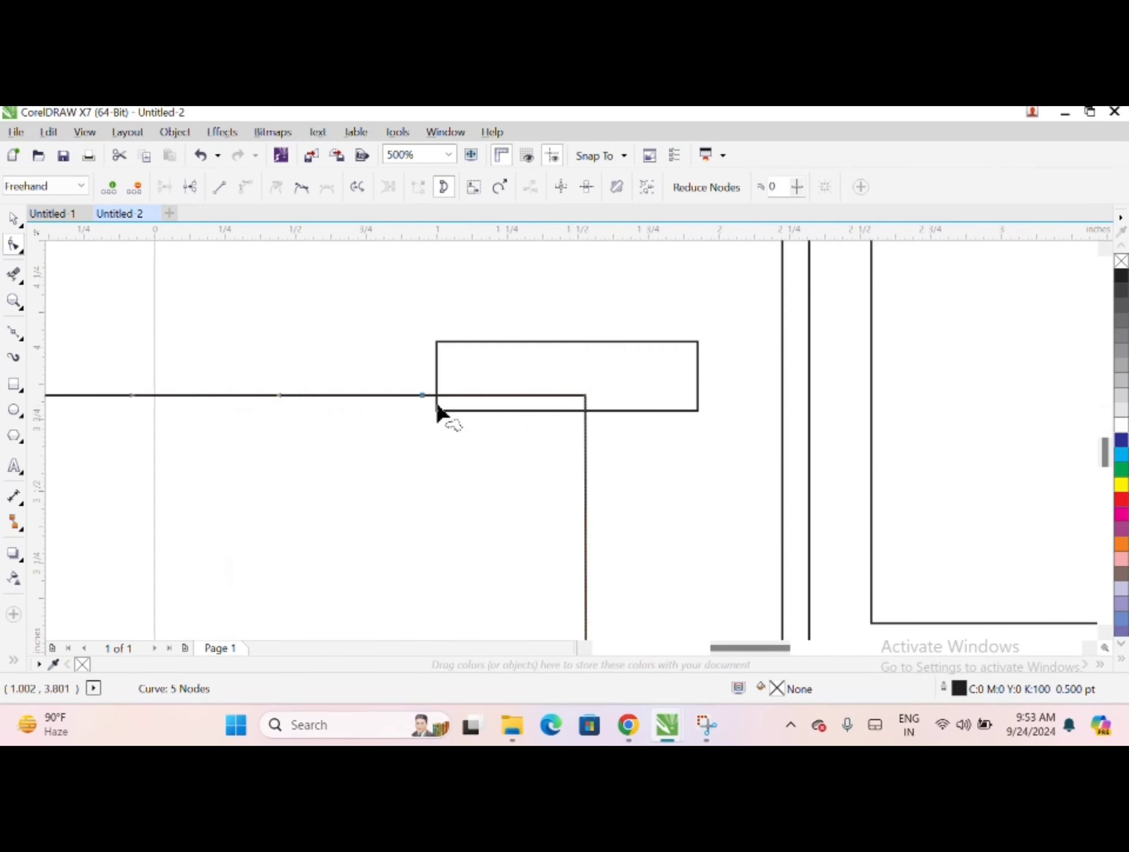
- Try to raise the added top-edge node to the small rectangle's upper-left corner and bend the adjoining segment, and undo both changes
{"action": "left_click_drag", "start_coordinate": [436, 397], "coordinate": [436, 341]}
{"action": "left_click_drag", "start_coordinate": [296, 353], "coordinate": [376, 343]}
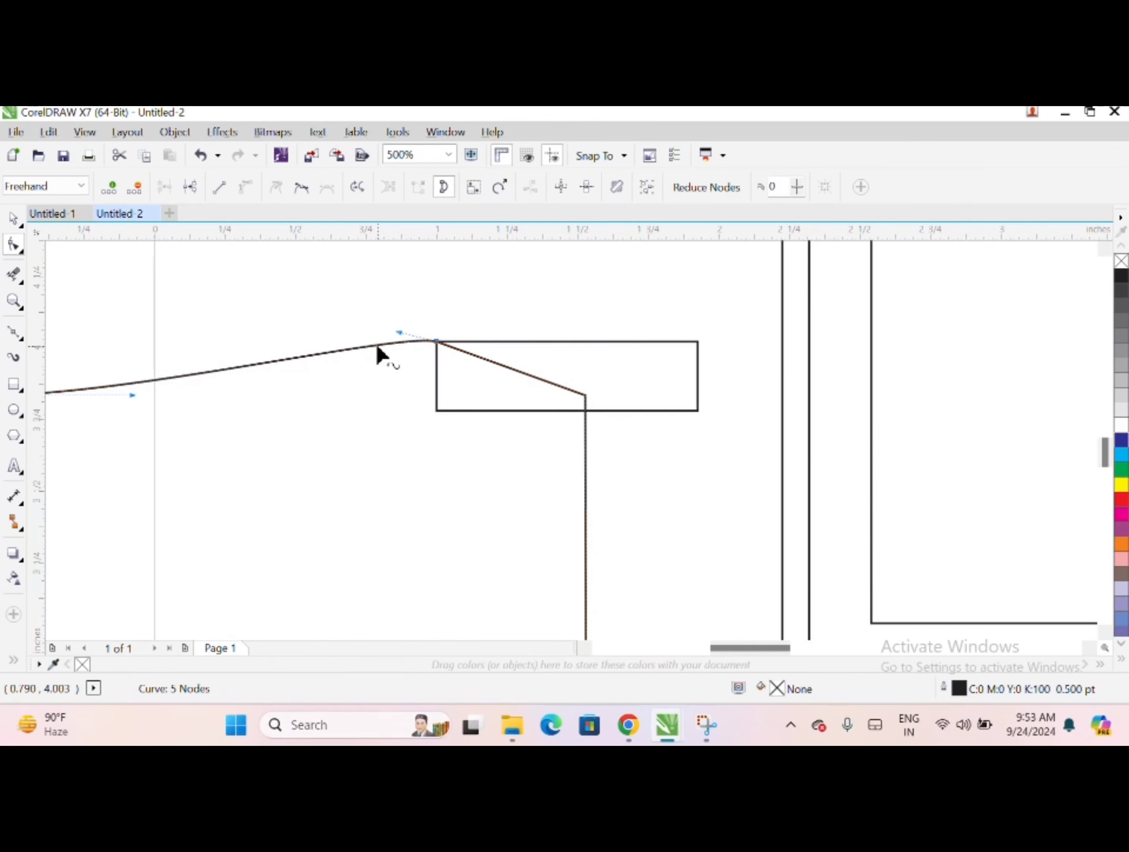
{"action": "key", "text": "ctrl+z"}
{"action": "key", "text": "ctrl+z"}
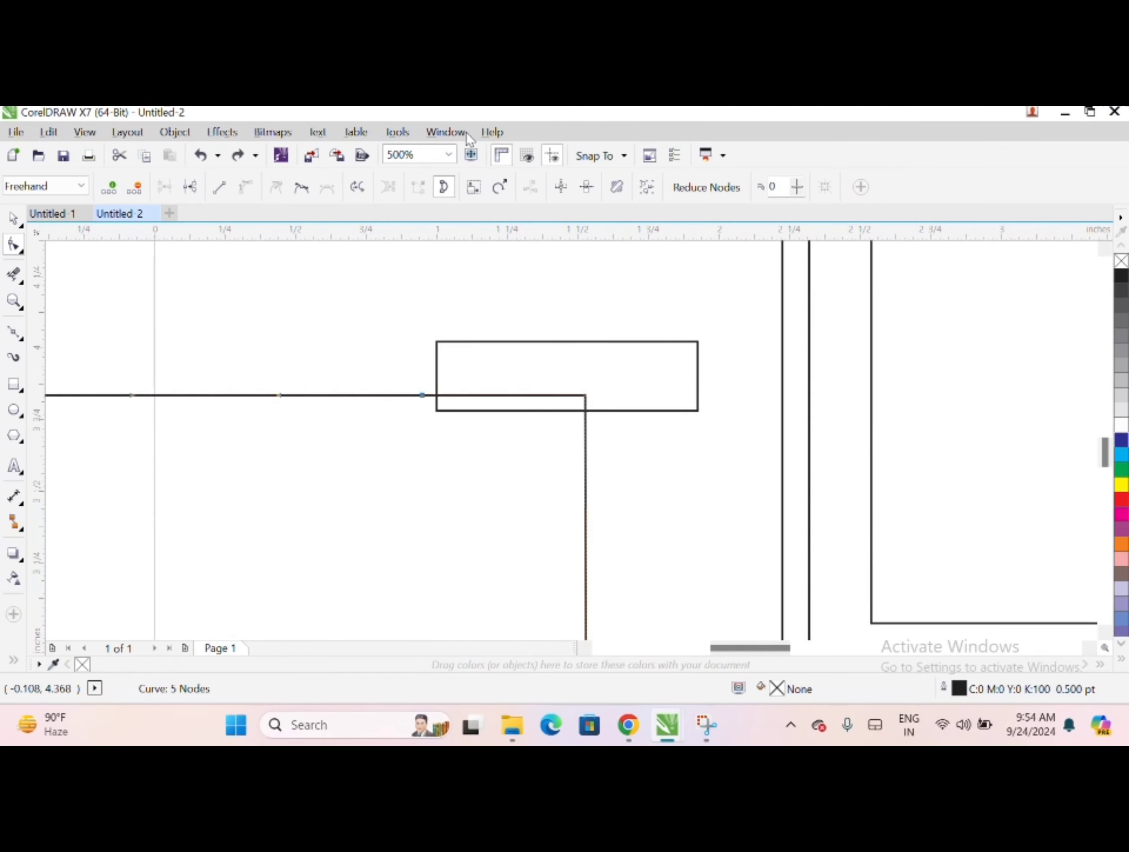
- Narrow the small rectangle to about 0.53 inches so its right side aligns with the lower-left shape's right edge
{"action": "key", "text": "Tab"}
{"action": "key", "text": "space"}
{"action": "left_click_drag", "start_coordinate": [700, 375], "coordinate": [586, 375]}
{"action": "scroll", "coordinate": [446, 378], "scroll_direction": "down", "scroll_amount": 2}
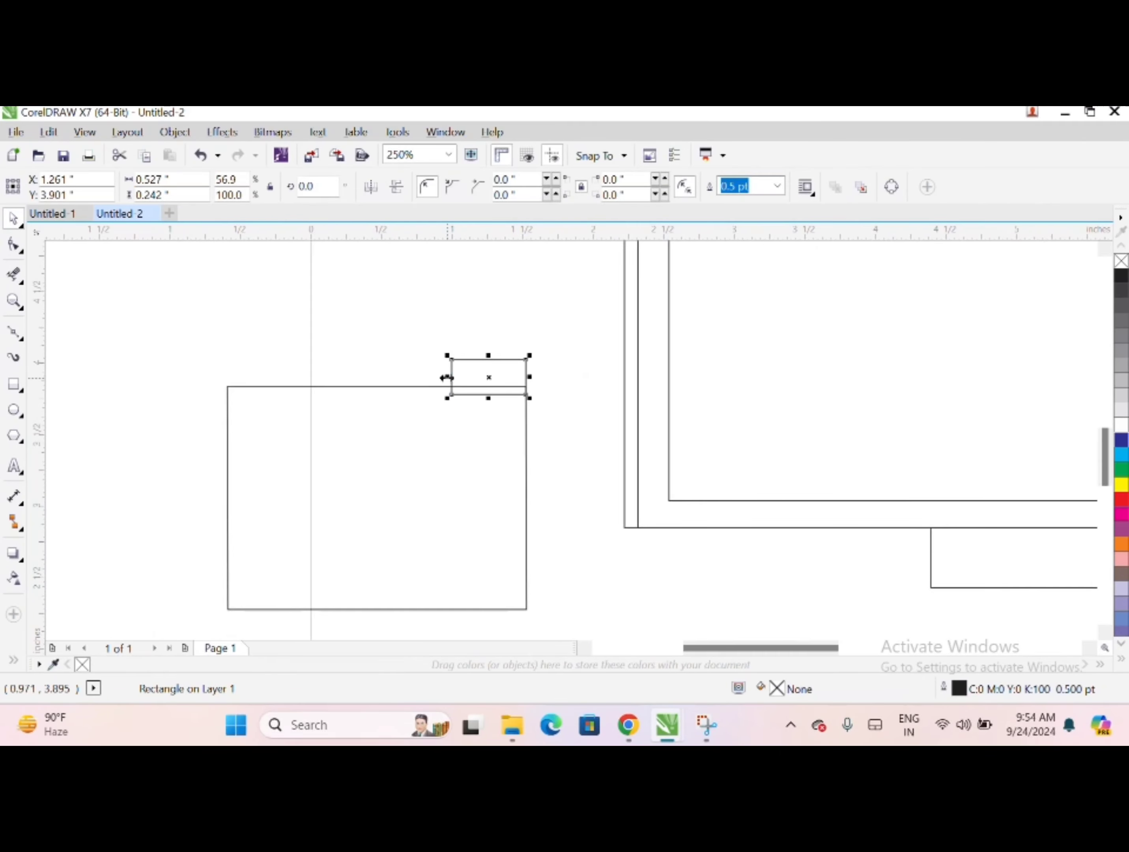
{"action": "scroll", "coordinate": [434, 371], "scroll_direction": "down", "scroll_amount": 2}
- Reshape the lower-left outline so its top edge rises to the small rectangle's upper-left corner and drops along that rectangle's left side
{"action": "left_click", "coordinate": [398, 377]}
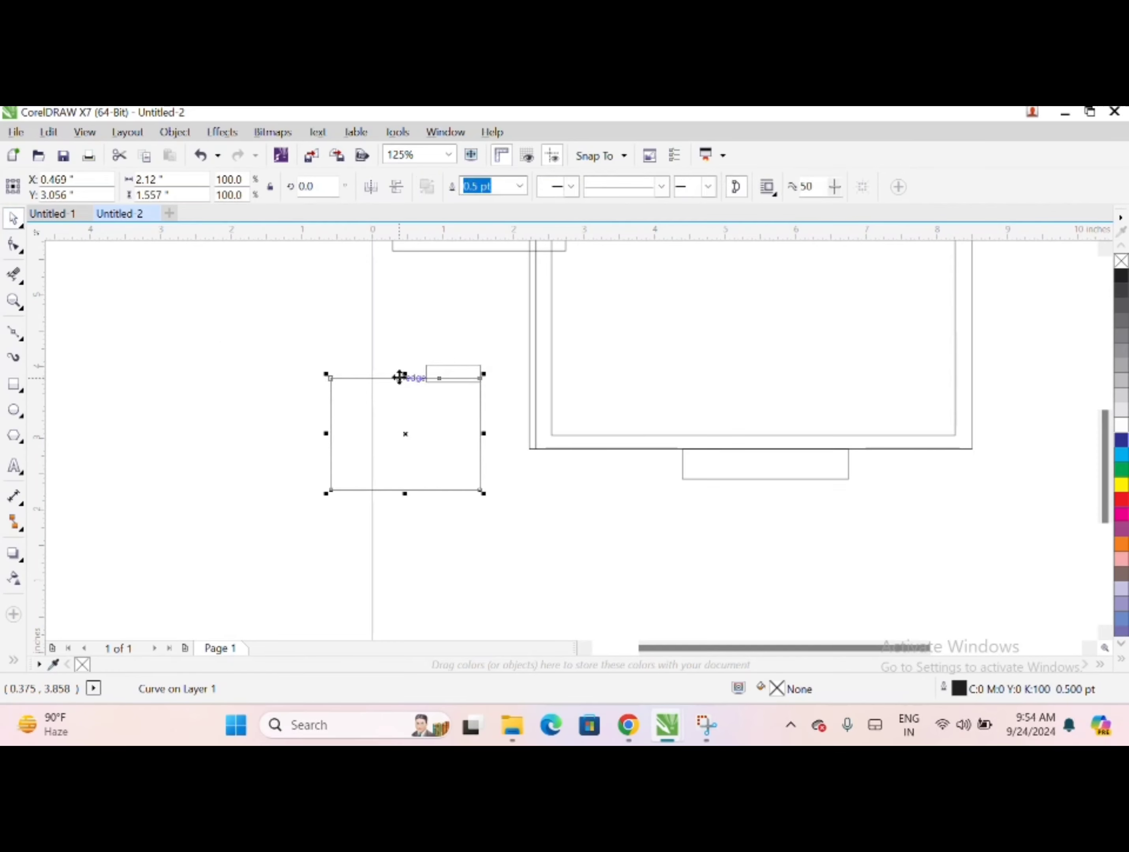
{"action": "key", "text": "F10"}
{"action": "scroll", "coordinate": [398, 376], "scroll_direction": "up", "scroll_amount": 4}
{"action": "left_click_drag", "start_coordinate": [504, 383], "coordinate": [511, 330]}
{"action": "left_click_drag", "start_coordinate": [554, 383], "coordinate": [509, 397]}
{"action": "scroll", "coordinate": [516, 367], "scroll_direction": "up", "scroll_amount": 2}
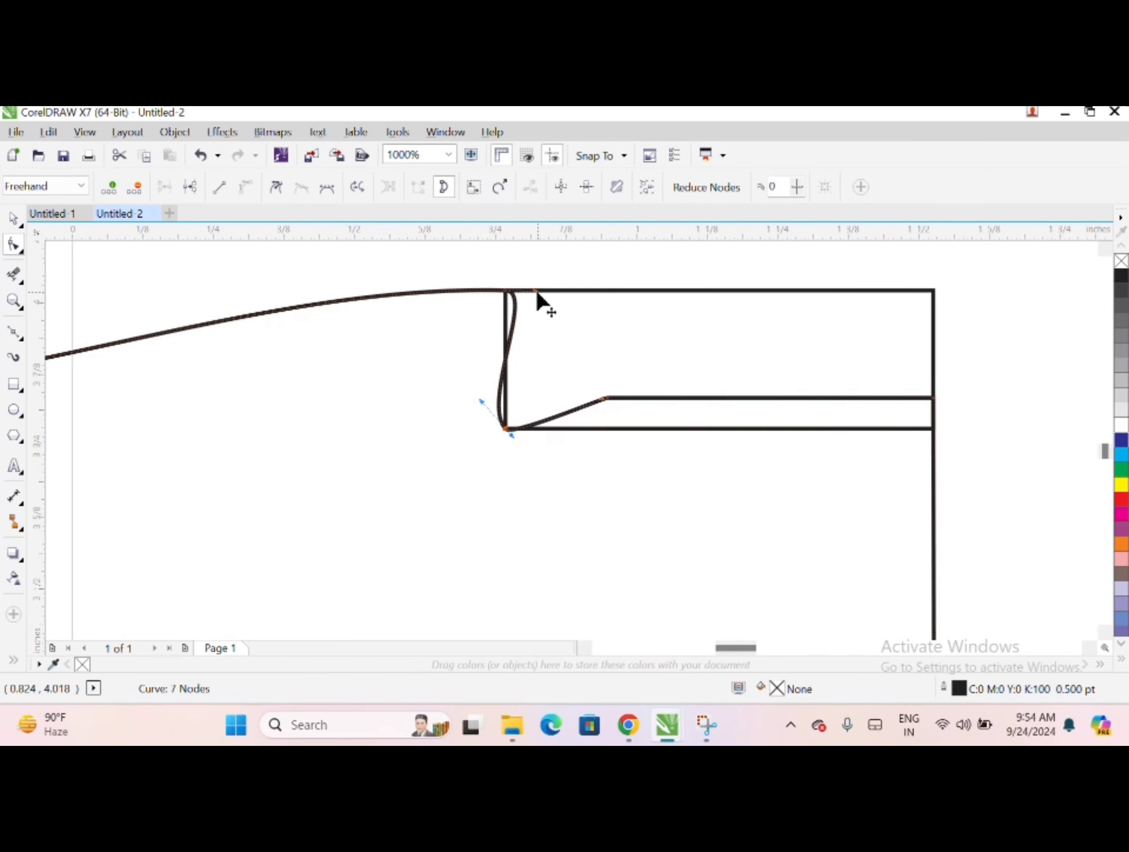
{"action": "left_click_drag", "start_coordinate": [535, 292], "coordinate": [517, 292]}
{"action": "left_click_drag", "start_coordinate": [481, 401], "coordinate": [502, 441]}
{"action": "double_click", "coordinate": [509, 342]}
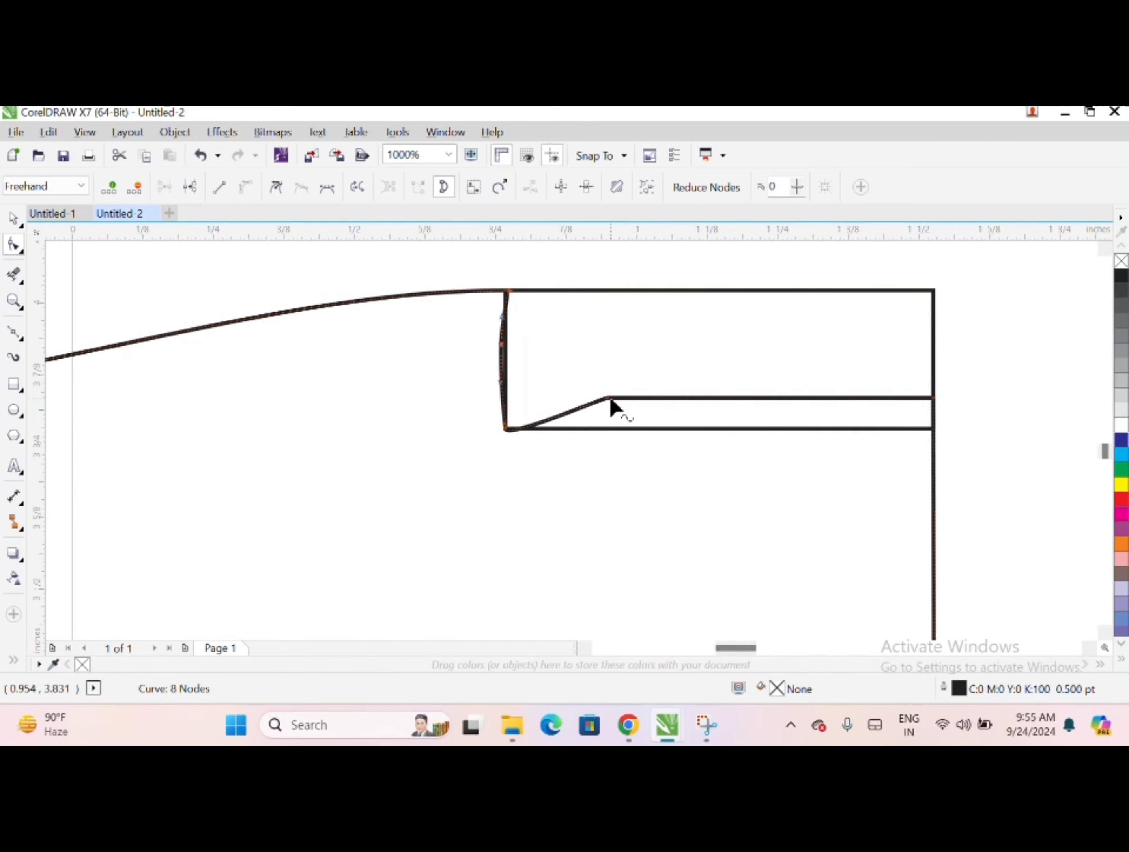
- Move the outline's upper-right corner and inner notch nodes onto the small rectangle's bottom edge
{"action": "left_click_drag", "start_coordinate": [933, 399], "coordinate": [932, 428]}
{"action": "left_click_drag", "start_coordinate": [606, 397], "coordinate": [537, 412]}
{"action": "scroll", "coordinate": [539, 441], "scroll_direction": "up", "scroll_amount": 6}
{"action": "scroll", "coordinate": [537, 412], "scroll_direction": "down", "scroll_amount": 4}
{"action": "scroll", "coordinate": [498, 403], "scroll_direction": "up", "scroll_amount": 2}
{"action": "scroll", "coordinate": [524, 410], "scroll_direction": "down", "scroll_amount": 4}
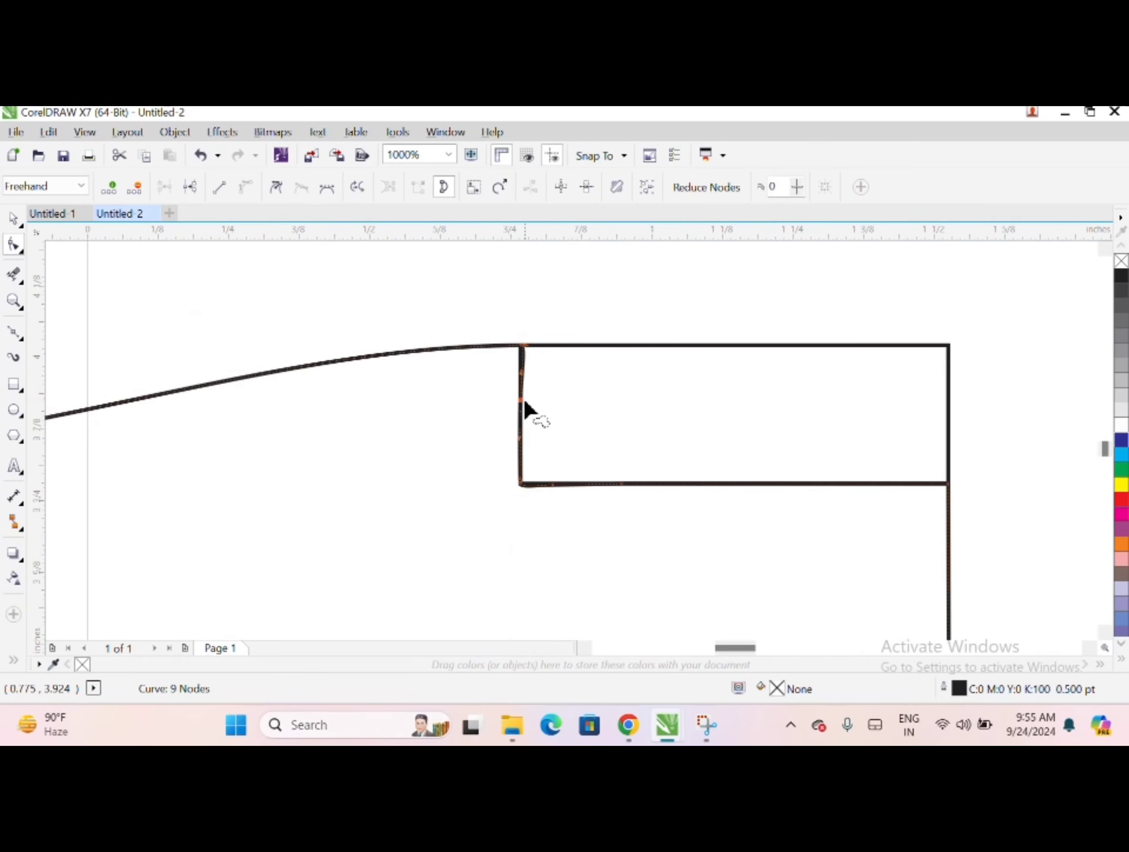
- Remove the small guide rectangle above the notch, leaving only the folder outline
{"action": "key", "text": "space"}
{"action": "left_click", "coordinate": [317, 336]}
{"action": "scroll", "coordinate": [529, 354], "scroll_direction": "up", "scroll_amount": 1}
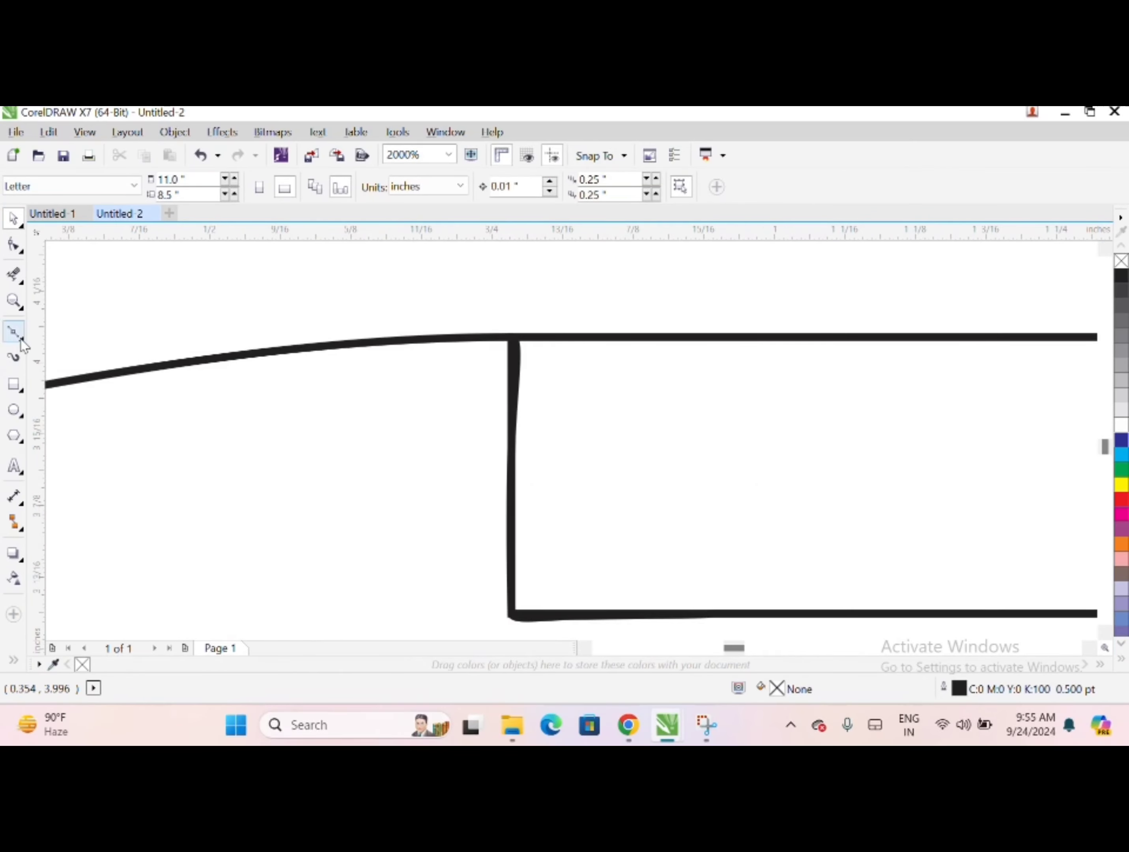
{"action": "left_click", "coordinate": [13, 274]}
{"action": "left_click", "coordinate": [680, 336]}
{"action": "scroll", "coordinate": [699, 336], "scroll_direction": "down", "scroll_amount": 3}
{"action": "left_click", "coordinate": [12, 221]}
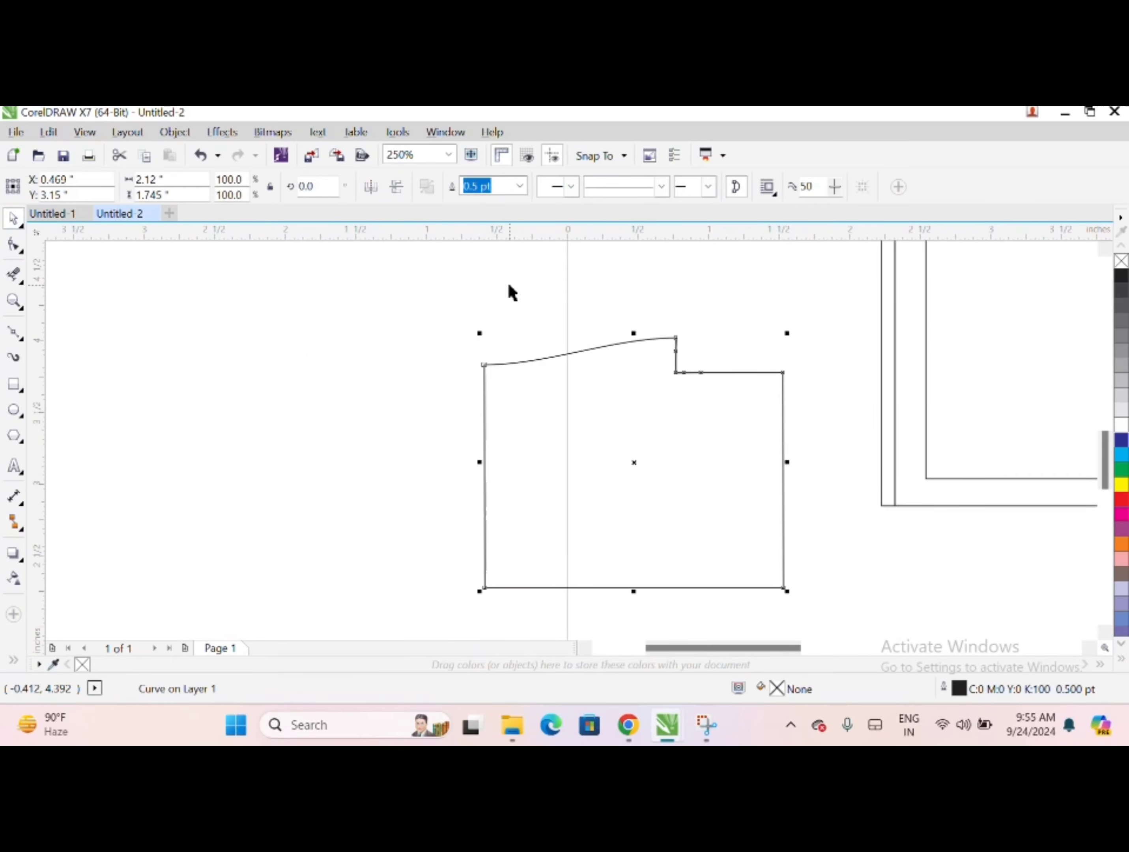
- Try to add and adjust a node near the upper corner of the folder's raised edge, and undo the adjustment
{"action": "key", "text": "F10"}
{"action": "scroll", "coordinate": [650, 396], "scroll_direction": "up", "scroll_amount": 1}
{"action": "double_click", "coordinate": [655, 386]}
{"action": "scroll", "coordinate": [654, 386], "scroll_direction": "up", "scroll_amount": 1}
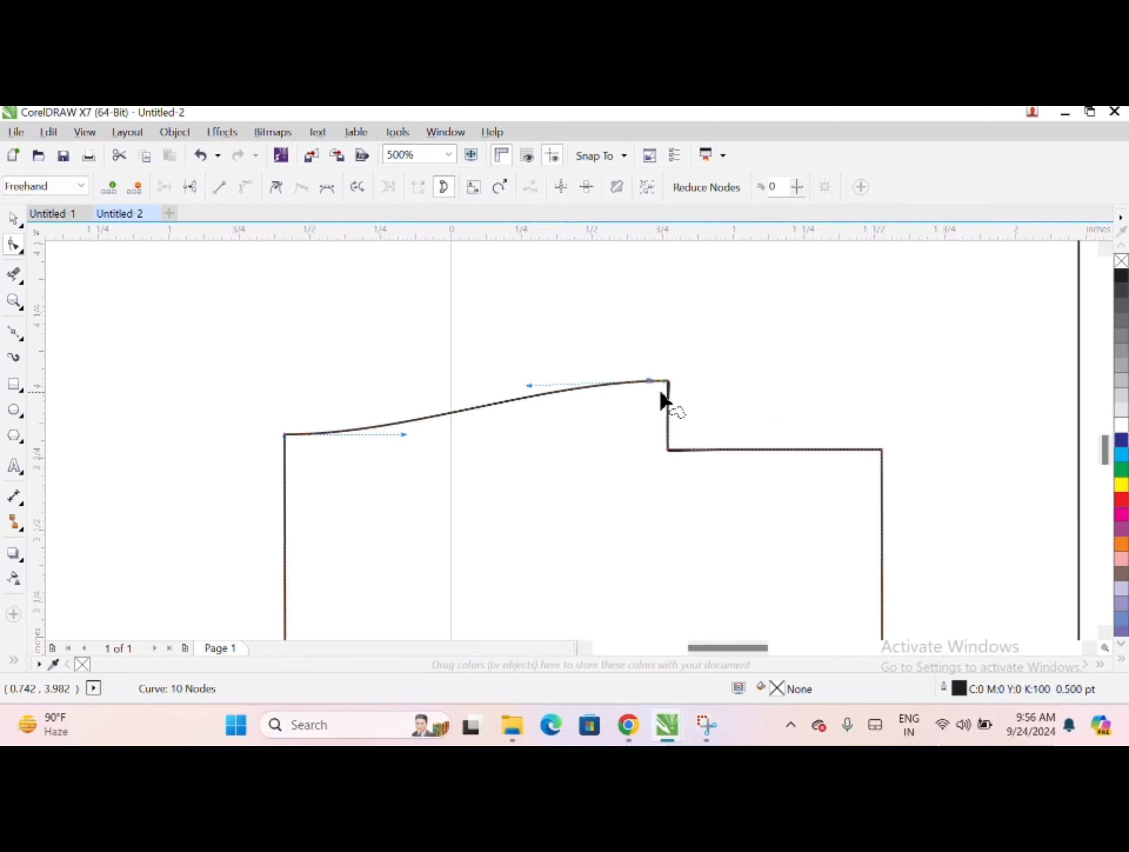
{"action": "left_click_drag", "start_coordinate": [661, 386], "coordinate": [664, 382]}
{"action": "key", "text": "ctrl+z"}
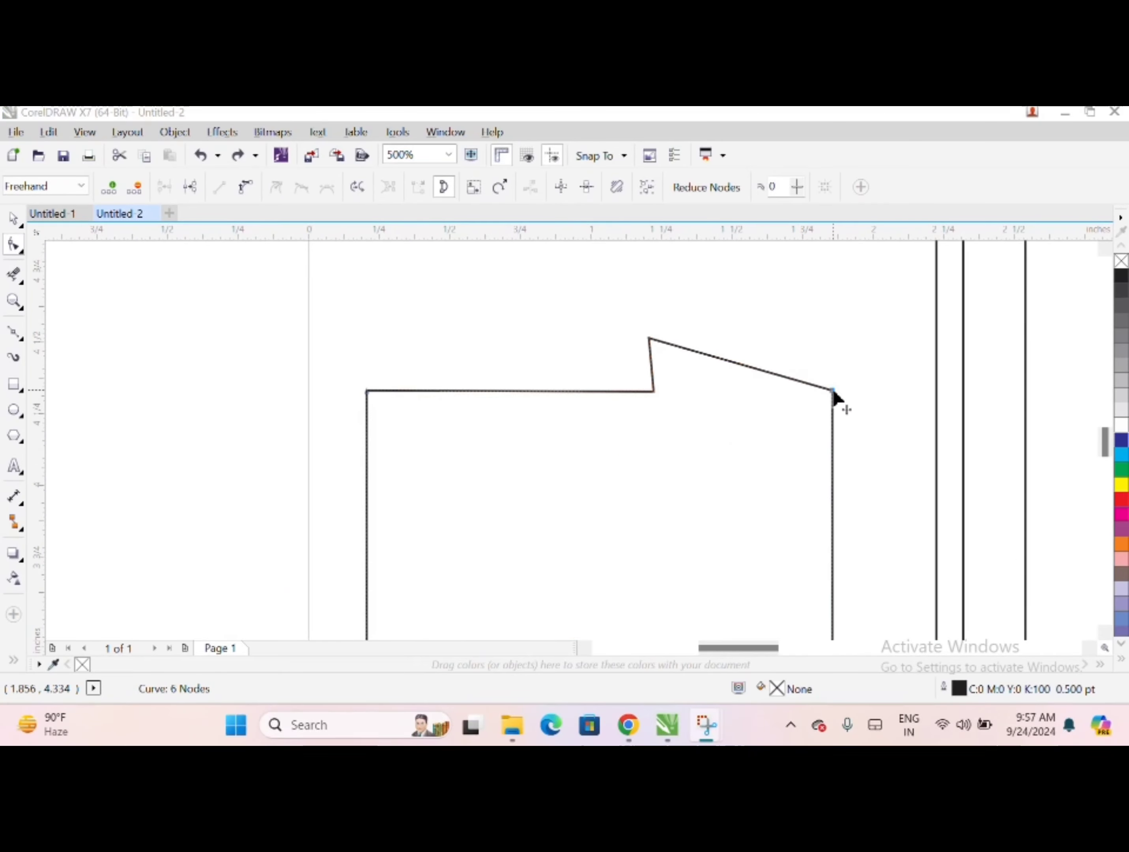
- Raise the folder outline's upper-right corner node to level the top of its tab
{"action": "left_click_drag", "start_coordinate": [839, 395], "coordinate": [831, 330]}
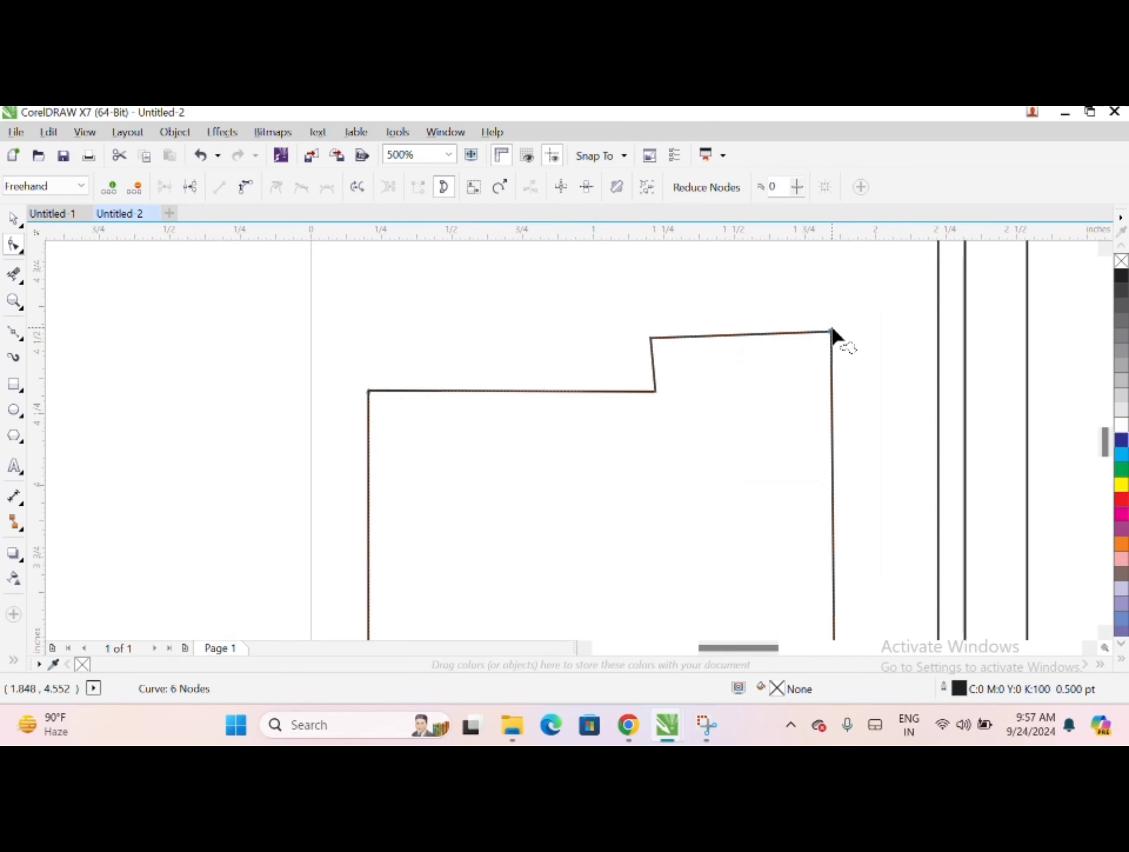
{"action": "scroll", "coordinate": [832, 337], "scroll_direction": "down", "scroll_amount": 1}
{"action": "scroll", "coordinate": [739, 308], "scroll_direction": "up", "scroll_amount": 1}
{"action": "left_click_drag", "start_coordinate": [739, 308], "coordinate": [743, 307]}
{"action": "key", "text": "F3"}
- Draw a rectangle over the folder outline and move its corner nodes to form a slanted front flap about 1.4 by 1.0 inches
{"action": "key", "text": "F6"}
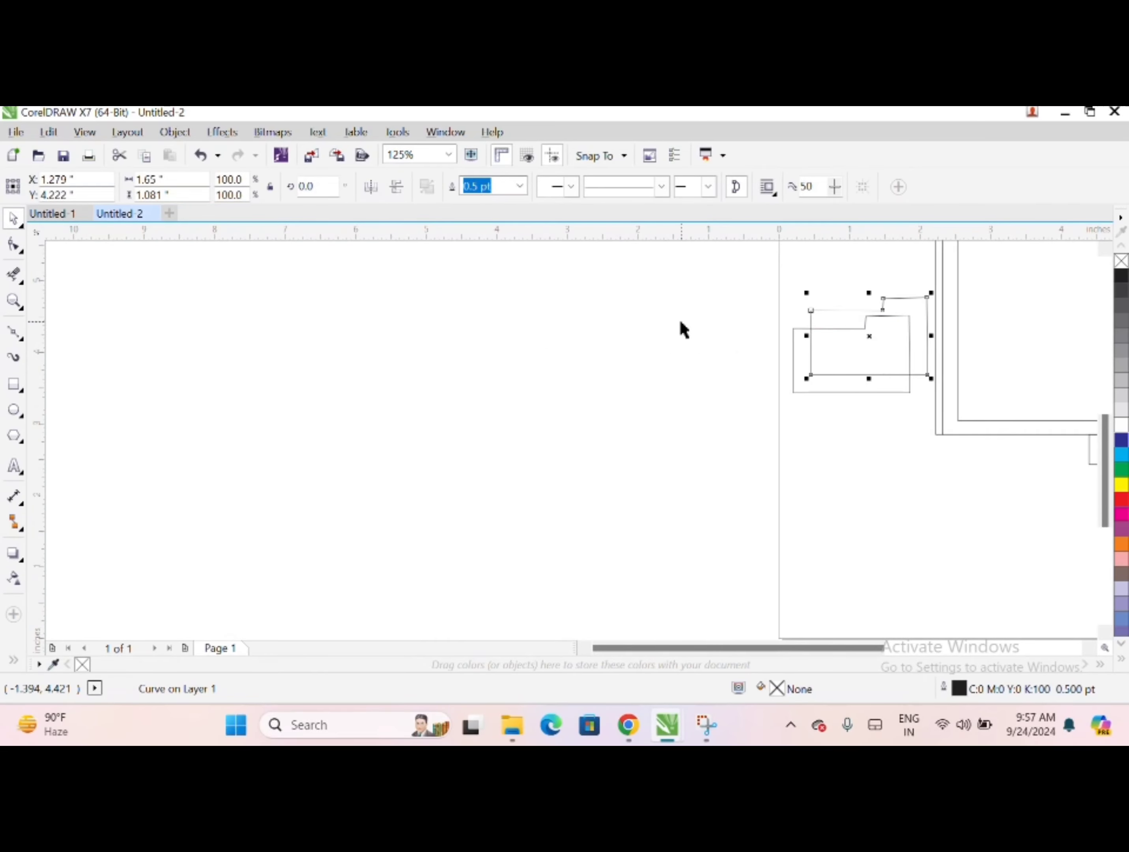
{"action": "key", "text": "Escape"}
{"action": "scroll", "coordinate": [630, 370], "scroll_direction": "right", "scroll_amount": 2}
{"action": "left_click_drag", "start_coordinate": [630, 370], "coordinate": [778, 448]}
{"action": "left_click", "coordinate": [14, 243]}
{"action": "left_click_drag", "start_coordinate": [778, 370], "coordinate": [728, 371]}
{"action": "left_click_drag", "start_coordinate": [778, 448], "coordinate": [727, 442]}
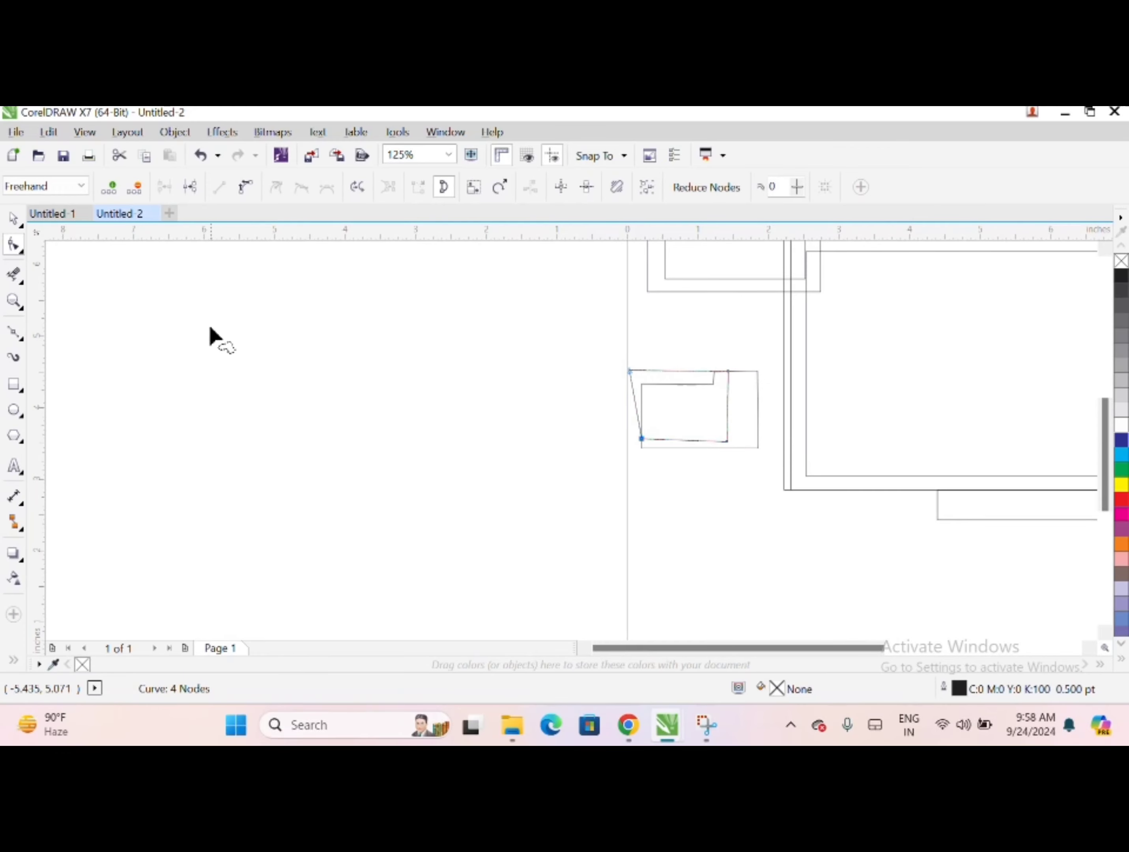
{"action": "key", "text": "space"}
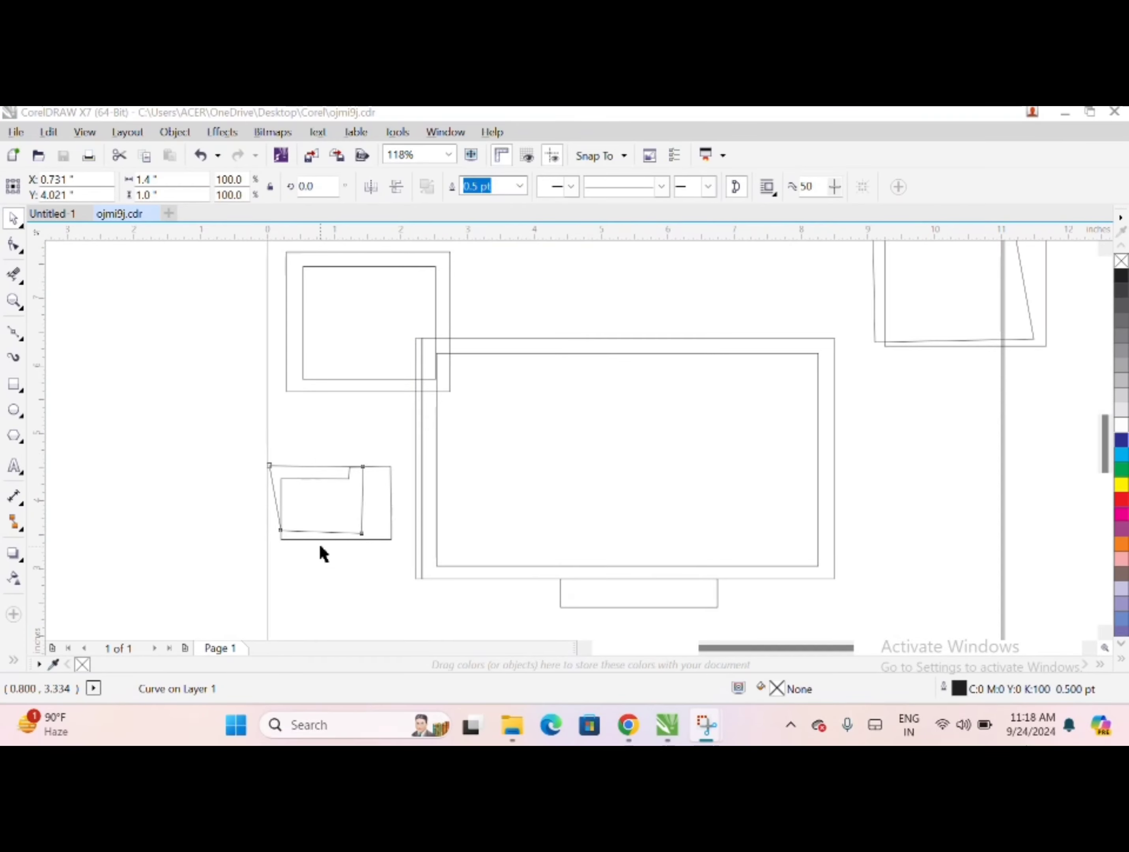
- Shift the folder flap's upper-left node inward, making the flap about 1.29 inches wide
{"action": "scroll", "coordinate": [322, 554], "scroll_direction": "up", "scroll_amount": 4}
{"action": "left_click", "coordinate": [267, 472]}
{"action": "left_click", "coordinate": [277, 466]}
{"action": "key", "text": "F10"}
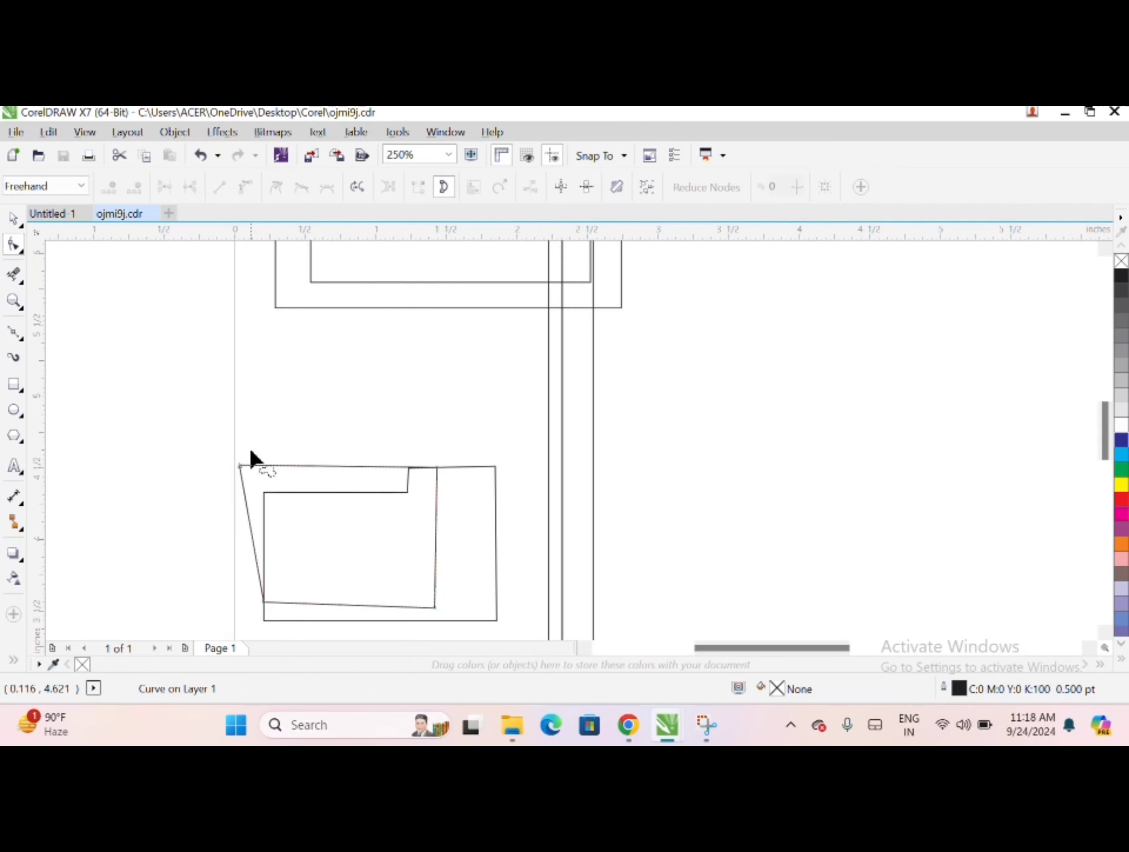
{"action": "mouse_move", "coordinate": [251, 457]}
{"action": "left_mouse_down"}
{"action": "mouse_move", "coordinate": [251, 485]}
{"action": "mouse_move", "coordinate": [255, 466]}
{"action": "left_mouse_up"}
{"action": "key", "text": "space"}
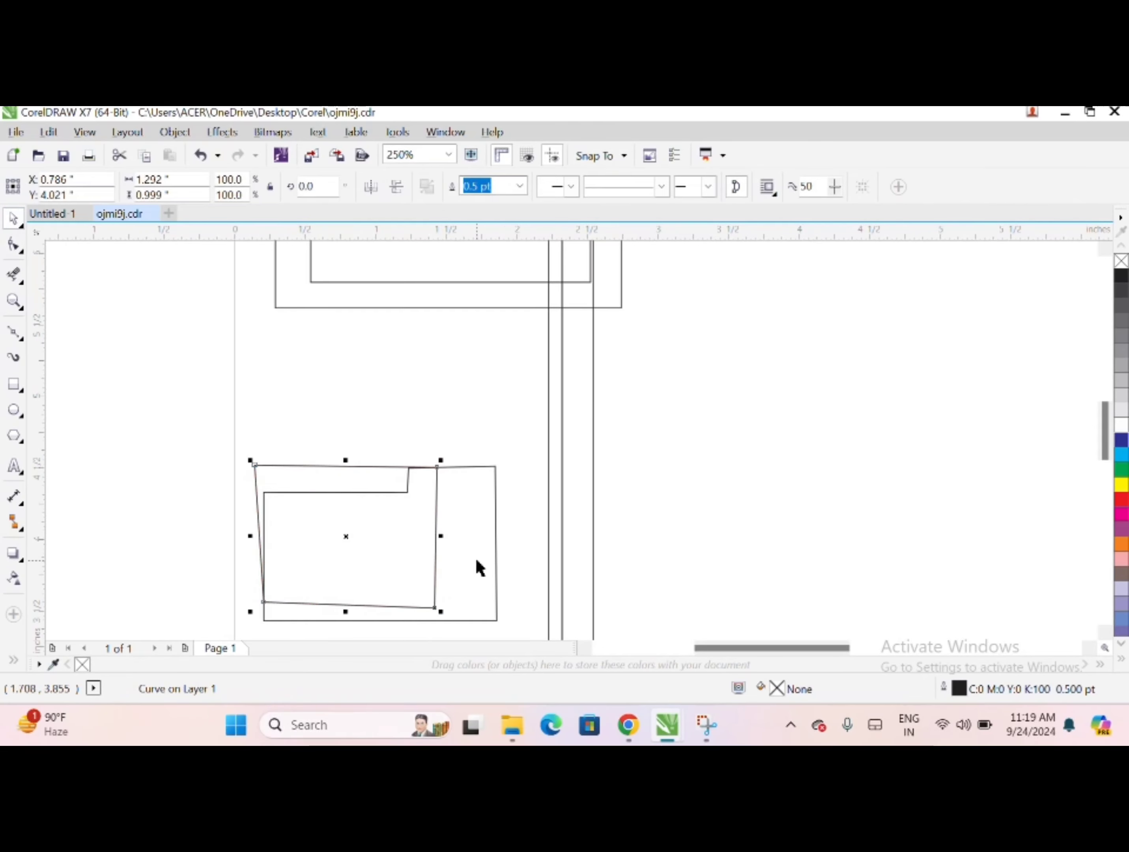
- Fill the monitor's outer rectangle with turquoise and send it backward in the stacking order
{"action": "scroll", "coordinate": [480, 567], "scroll_direction": "down", "scroll_amount": 4}
{"action": "left_click", "coordinate": [621, 291]}
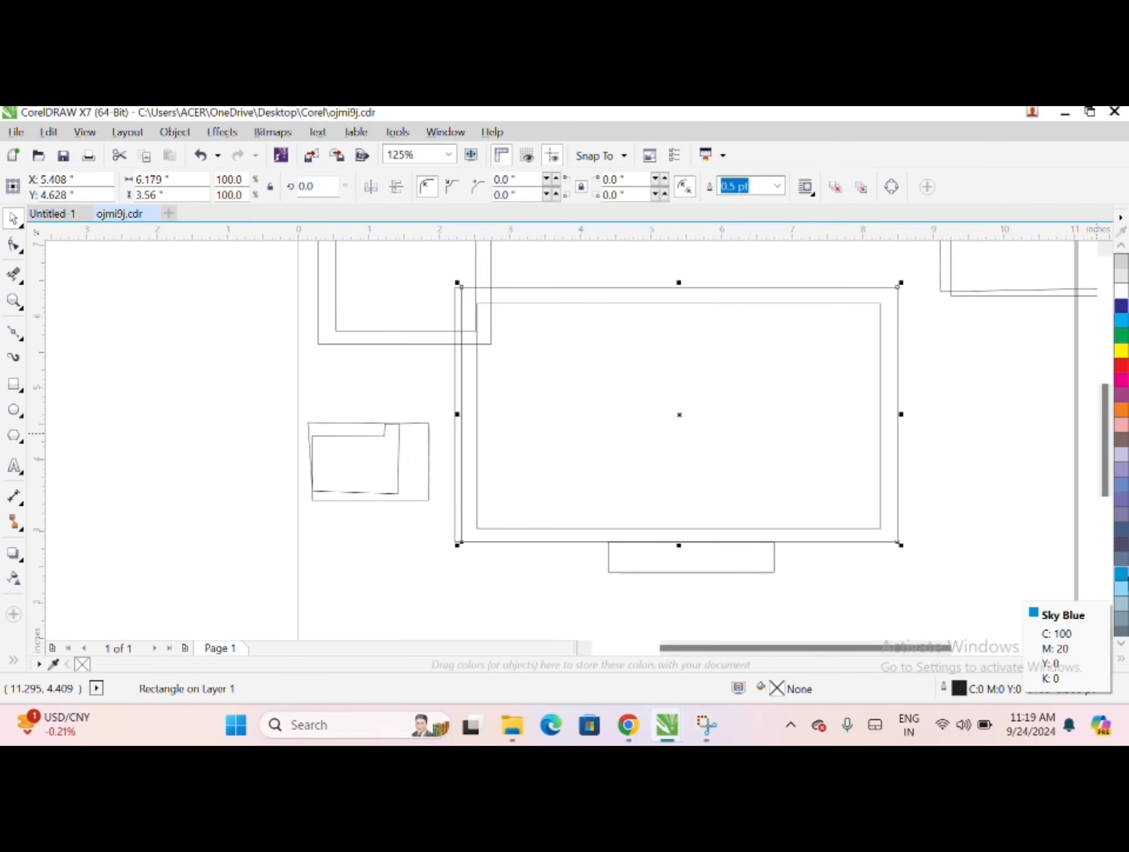
{"action": "scroll", "coordinate": [1123, 566], "scroll_direction": "down", "scroll_amount": 4}
{"action": "left_click", "coordinate": [1122, 567]}
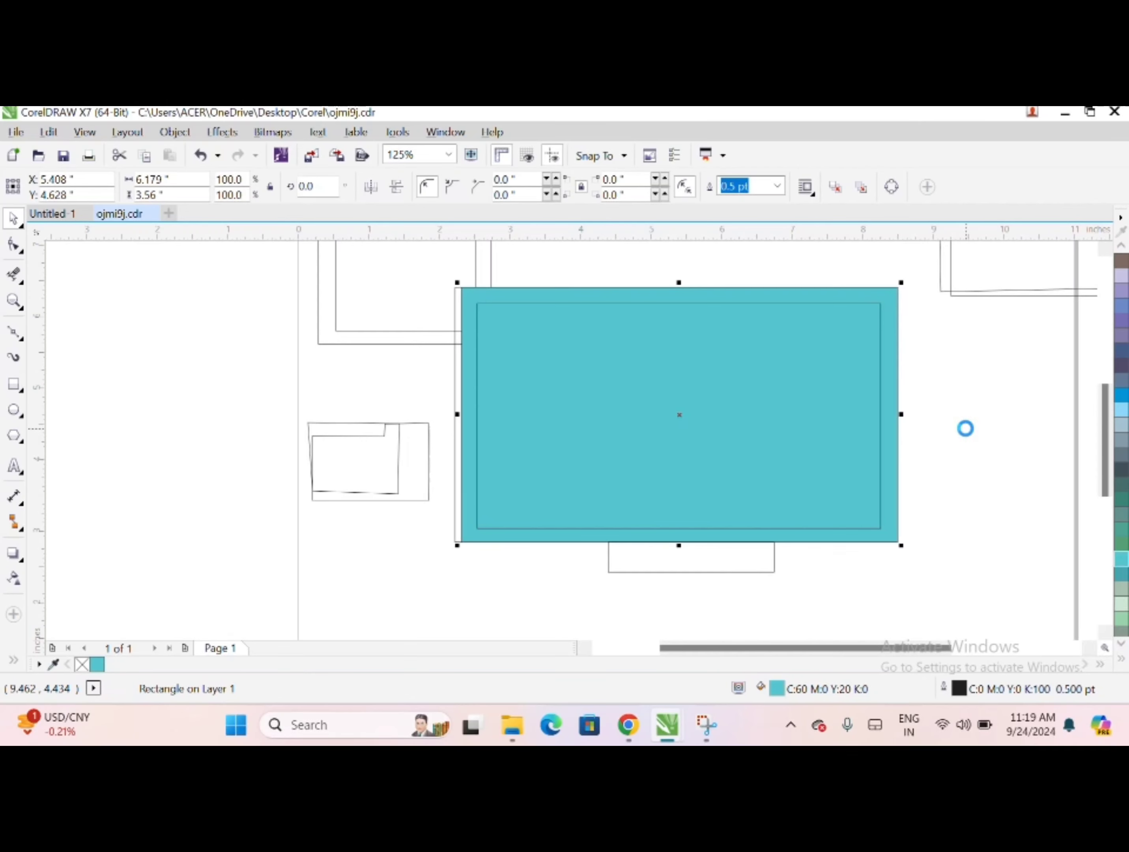
{"action": "key", "text": "Page_Down"}
{"action": "key", "text": "Return"}
{"action": "key", "text": "ctrl+z"}
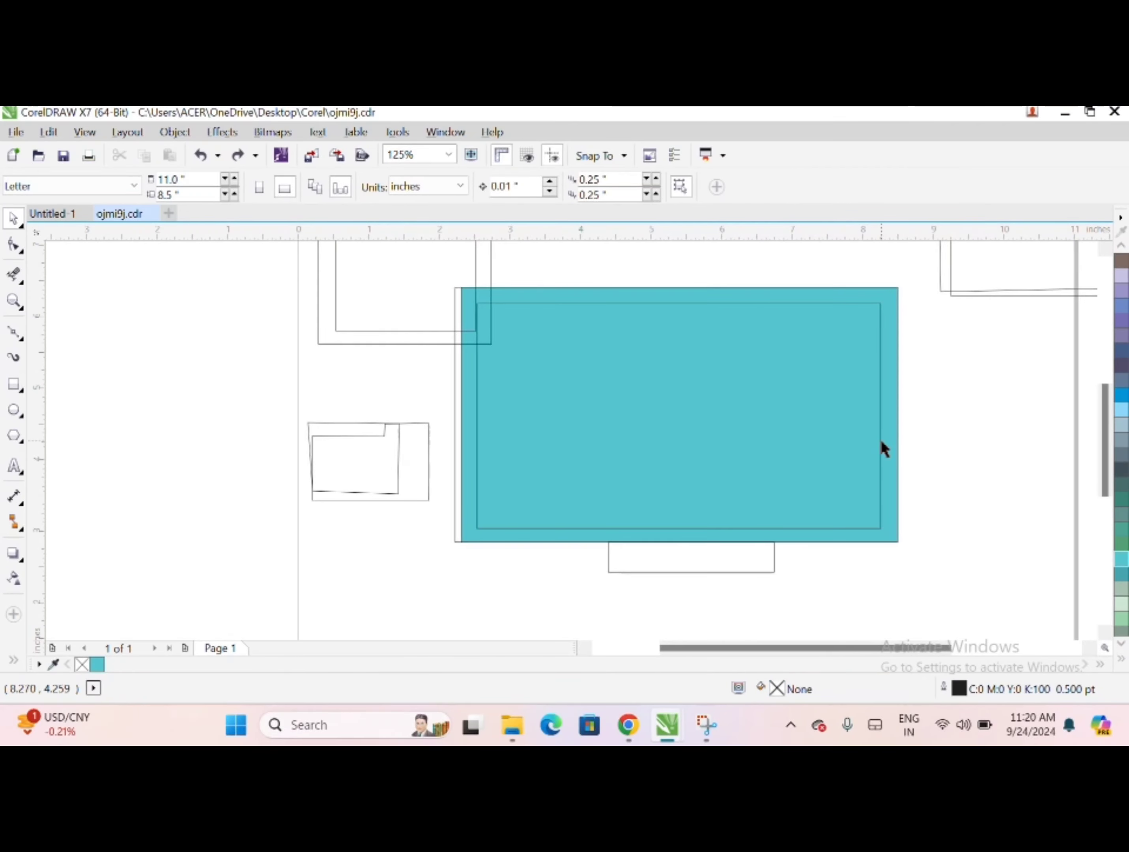
- Fill the monitor's inner screen rectangle with pale pink and remove the outlines from both monitor rectangles
{"action": "left_click", "coordinate": [882, 449]}
{"action": "scroll", "coordinate": [1121, 417], "scroll_direction": "up", "scroll_amount": 4}
{"action": "left_click", "coordinate": [1121, 418]}
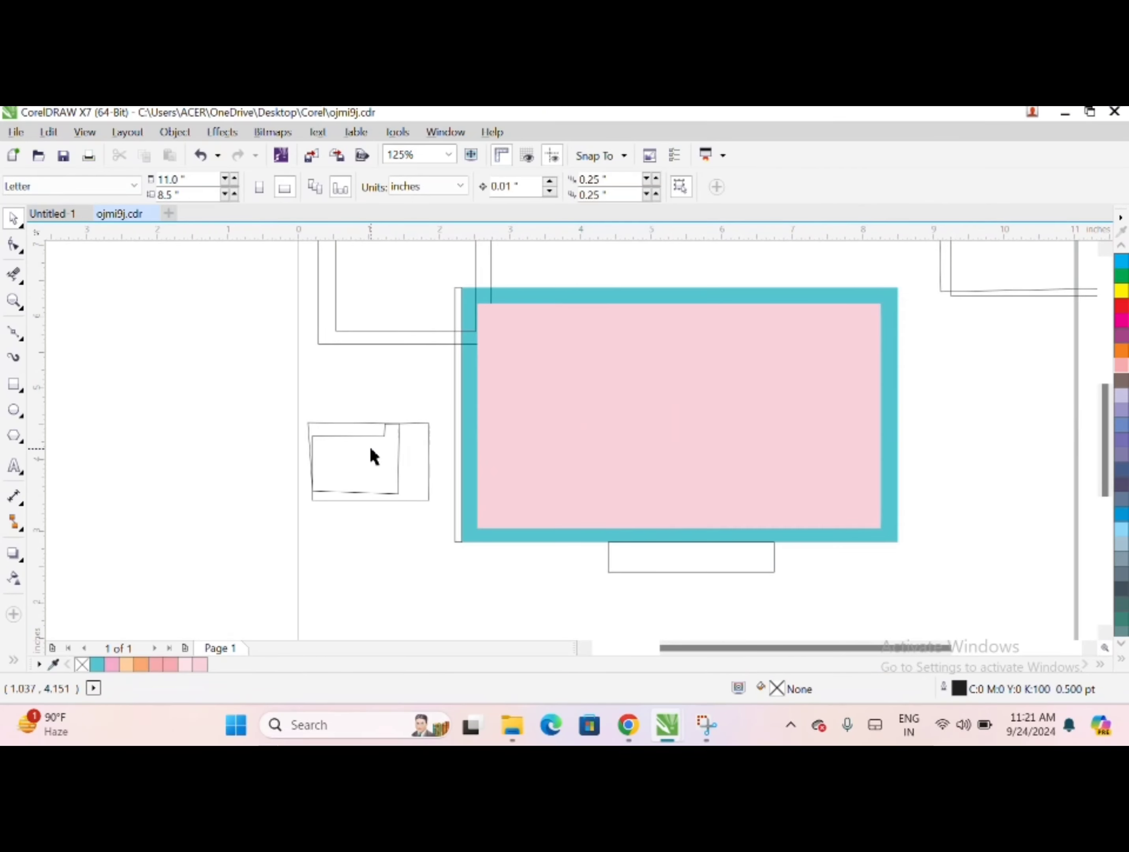
- Fill the folder's tabbed body with orange
{"action": "left_click", "coordinate": [429, 450]}
{"action": "left_click", "coordinate": [1120, 350]}
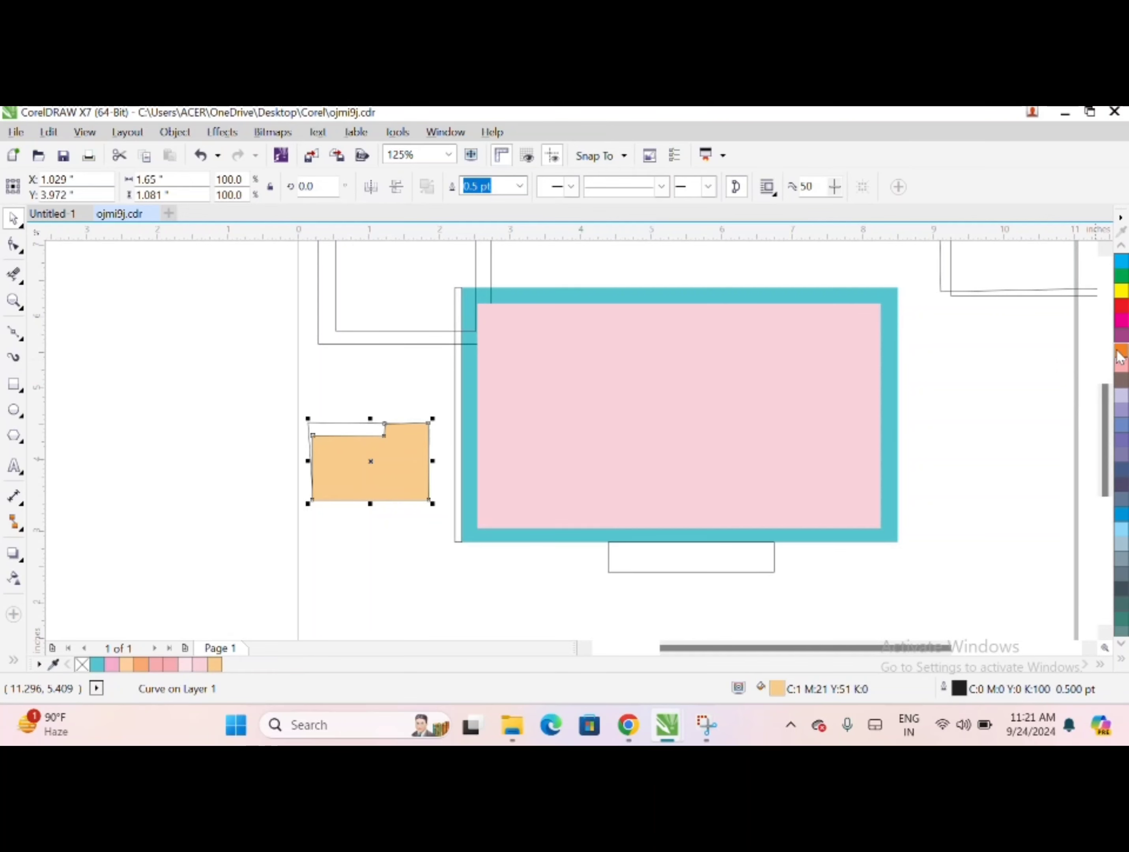
{"action": "left_click_drag", "start_coordinate": [1118, 360], "coordinate": [1058, 376]}
{"action": "scroll", "coordinate": [1121, 412], "scroll_direction": "up", "scroll_amount": 2}
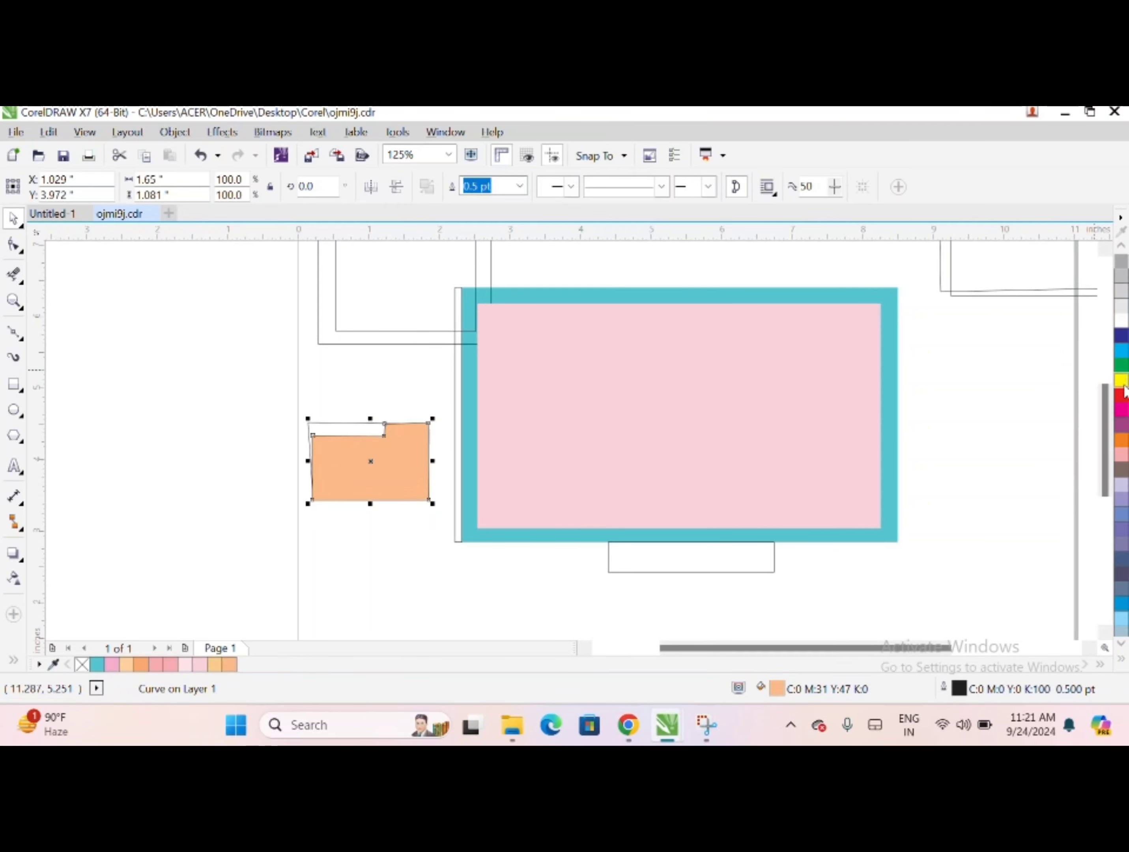
{"action": "left_click", "coordinate": [1121, 440]}
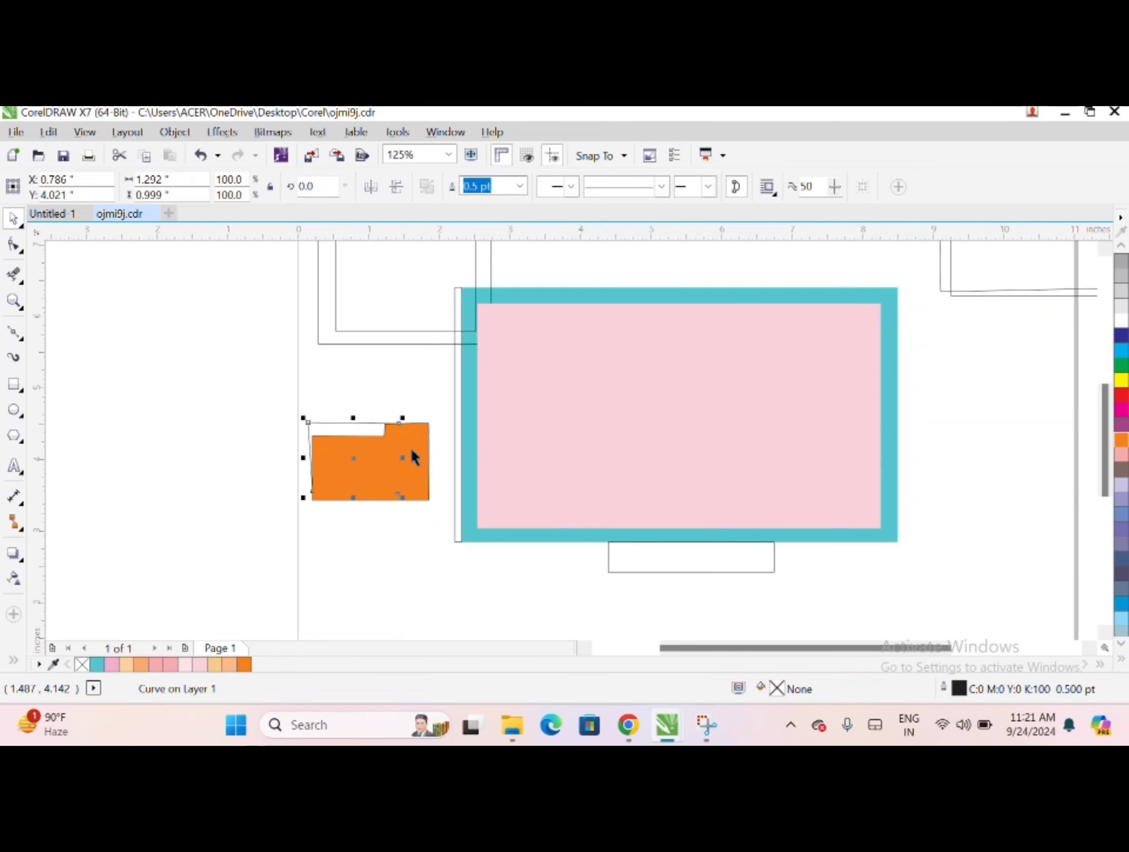
- Fill the folder's slanted flap with blue and remove the outlines from both folder shapes
{"action": "left_click", "coordinate": [1121, 336]}
{"action": "left_click", "coordinate": [421, 437]}
{"action": "left_click", "coordinate": [520, 187]}
{"action": "left_click", "coordinate": [484, 203]}
{"action": "left_click", "coordinate": [363, 429]}
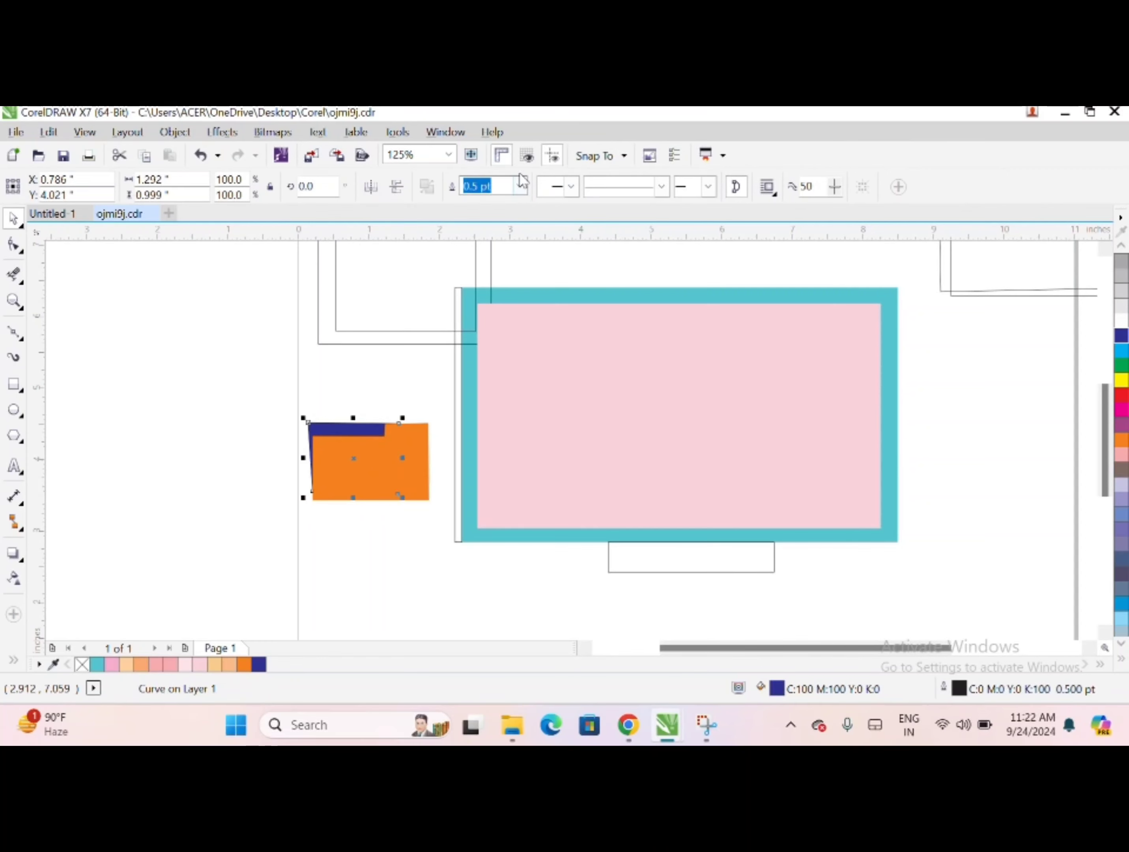
{"action": "left_click", "coordinate": [522, 184]}
{"action": "left_click", "coordinate": [484, 203]}
- Fill the monitor's stand with the same turquoise and set its outline to None
{"action": "left_click", "coordinate": [660, 572]}
{"action": "left_click", "coordinate": [96, 664]}
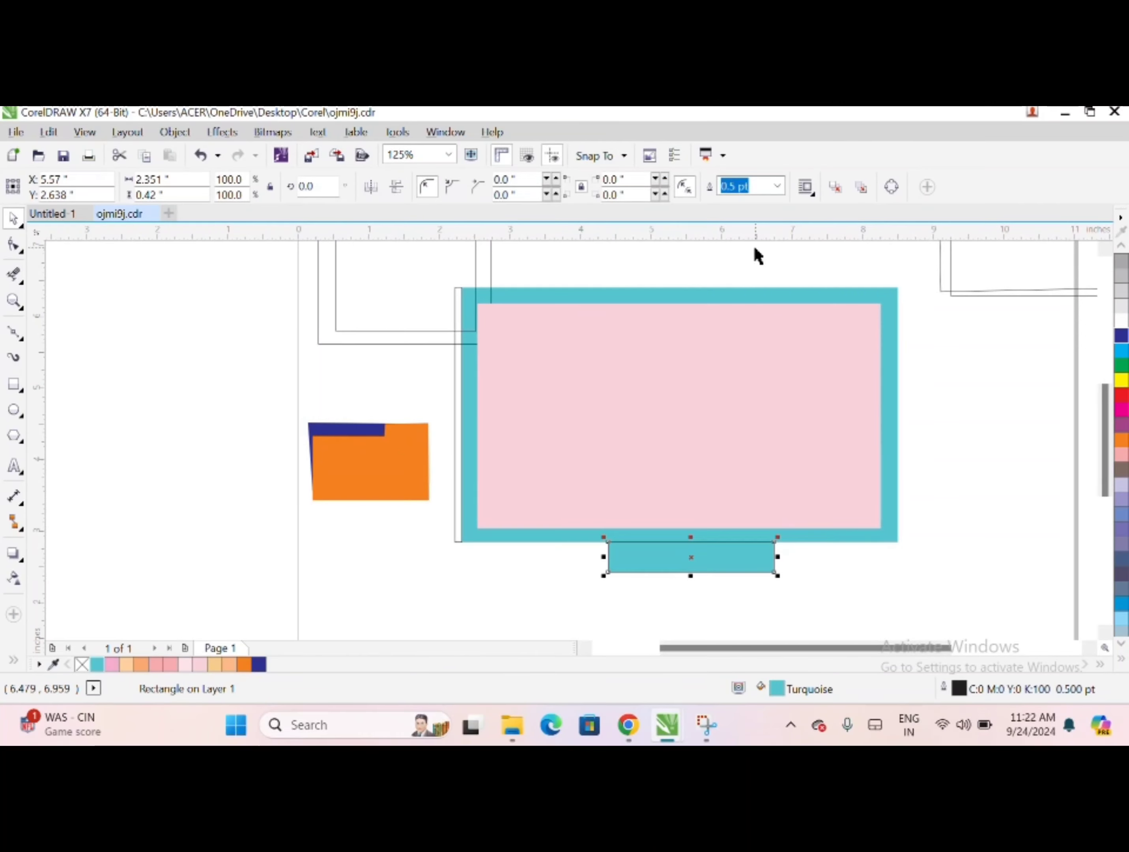
{"action": "left_click", "coordinate": [777, 186]}
{"action": "left_click", "coordinate": [737, 202]}
{"action": "left_click", "coordinate": [425, 318]}
- Draw a side strip about 0.11 by 0.41 inches against the stand's left edge, and raise its lower-left node to slant the base
{"action": "left_click", "coordinate": [14, 384]}
{"action": "scroll", "coordinate": [604, 538], "scroll_direction": "up", "scroll_amount": 1}
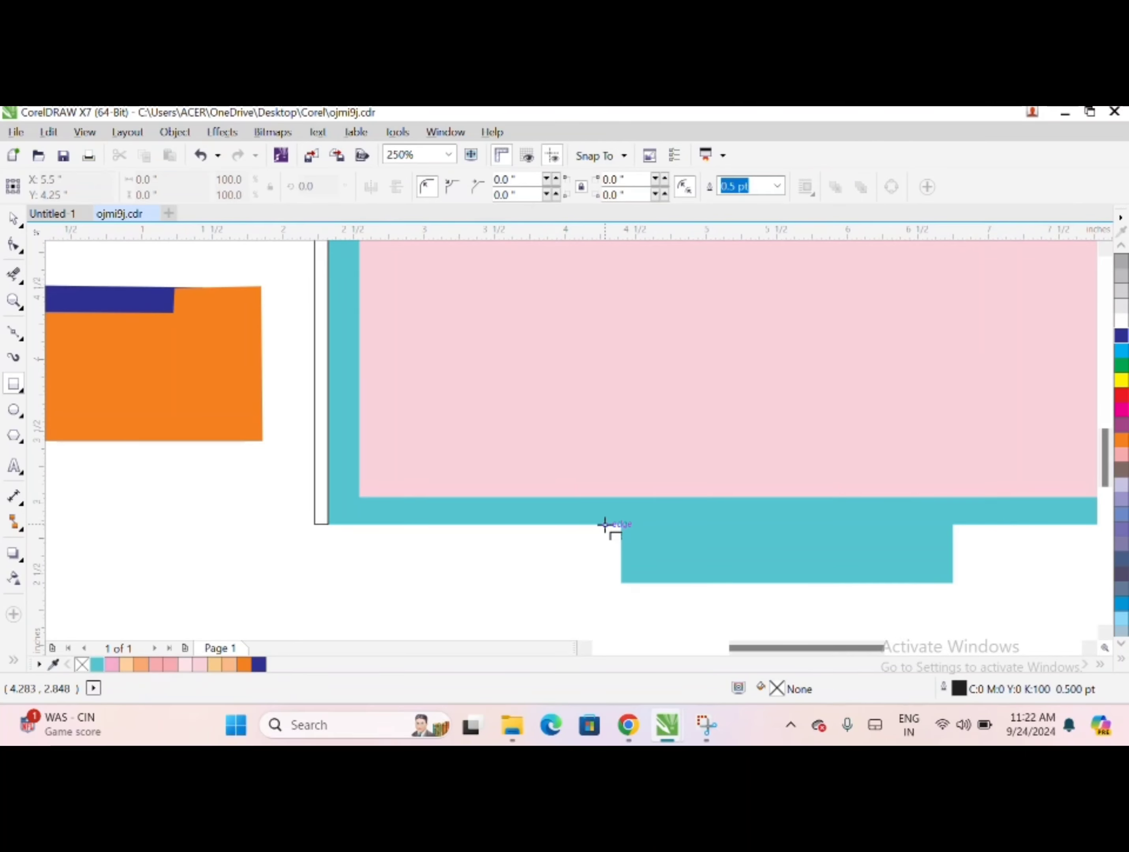
{"action": "left_click_drag", "start_coordinate": [605, 524], "coordinate": [621, 584]}
{"action": "key", "text": "ctrl+q"}
{"action": "key", "text": "F10"}
{"action": "scroll", "coordinate": [575, 604], "scroll_direction": "up", "scroll_amount": 2}
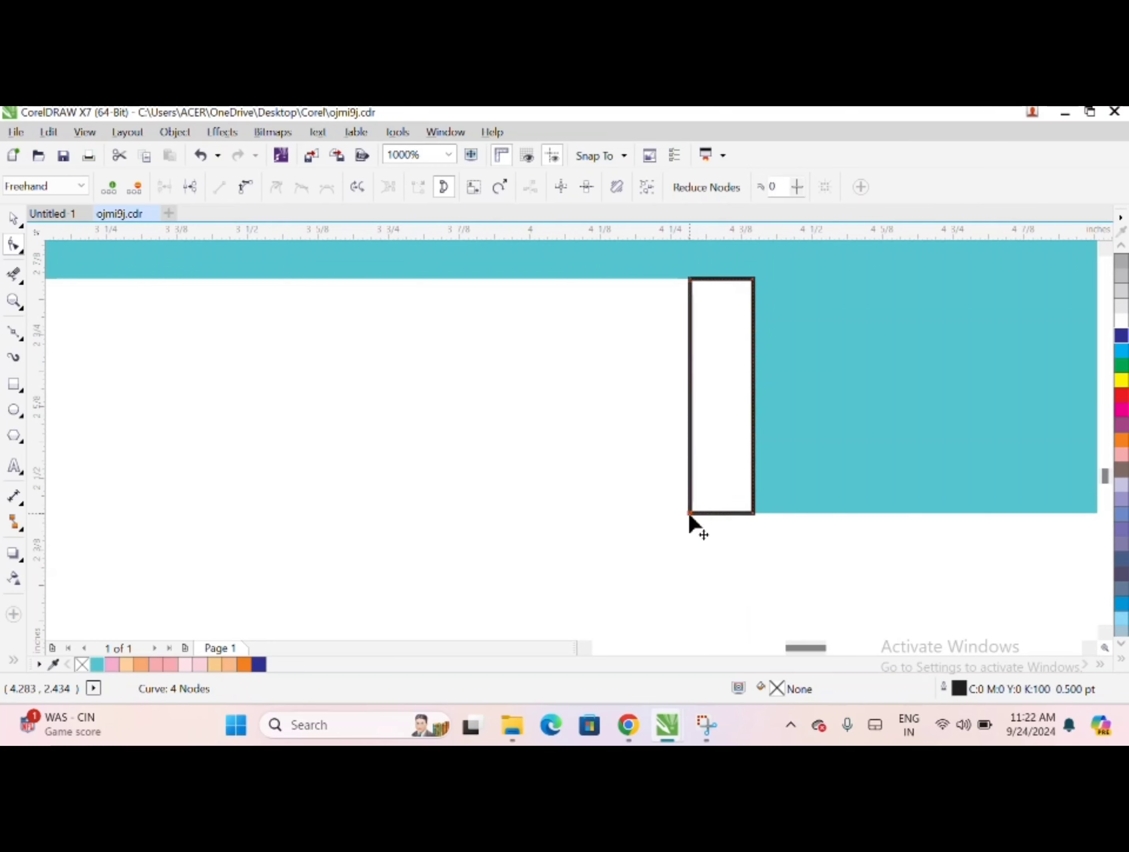
{"action": "left_click_drag", "start_coordinate": [689, 511], "coordinate": [690, 492]}
{"action": "scroll", "coordinate": [712, 497], "scroll_direction": "down", "scroll_amount": 1}
{"action": "key", "text": "space"}
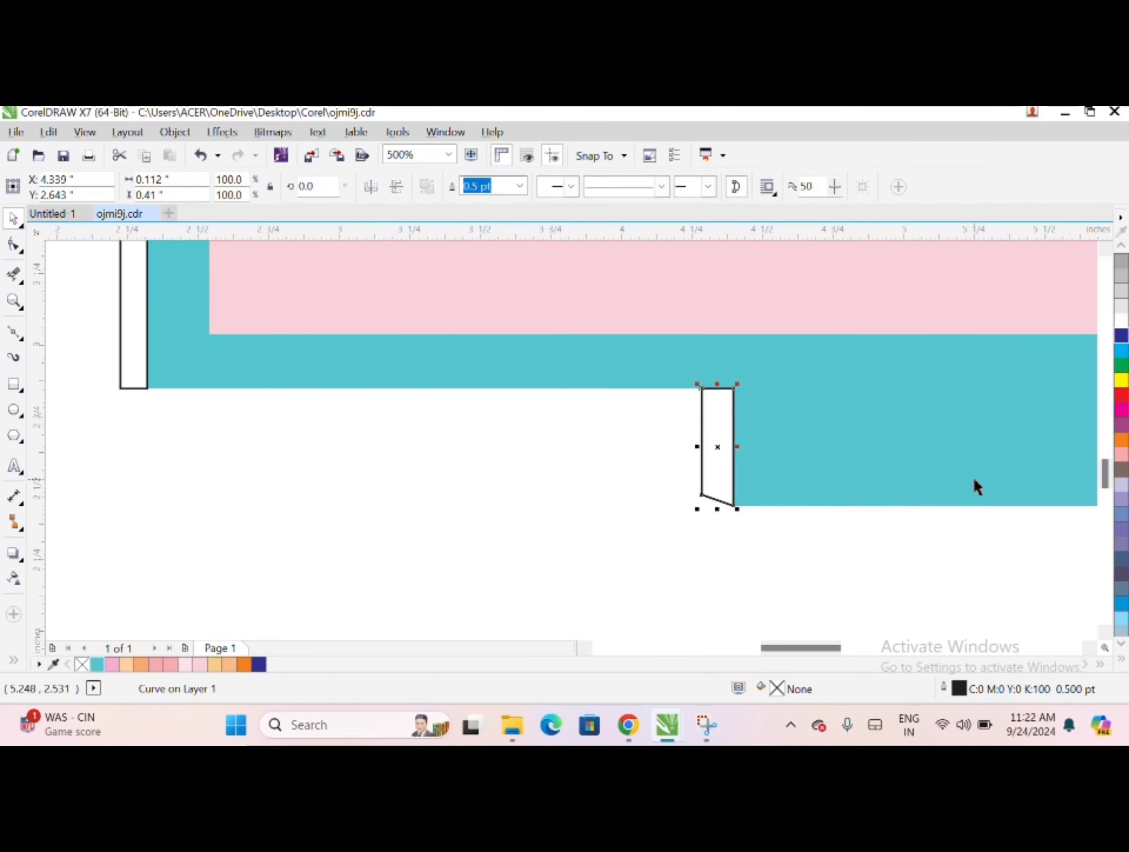
- Fill the stand's side strip with blue and remove its outline
{"action": "left_click", "coordinate": [1120, 336]}
{"action": "scroll", "coordinate": [710, 461], "scroll_direction": "up", "scroll_amount": 1}
{"action": "scroll", "coordinate": [498, 371], "scroll_direction": "down", "scroll_amount": 2}
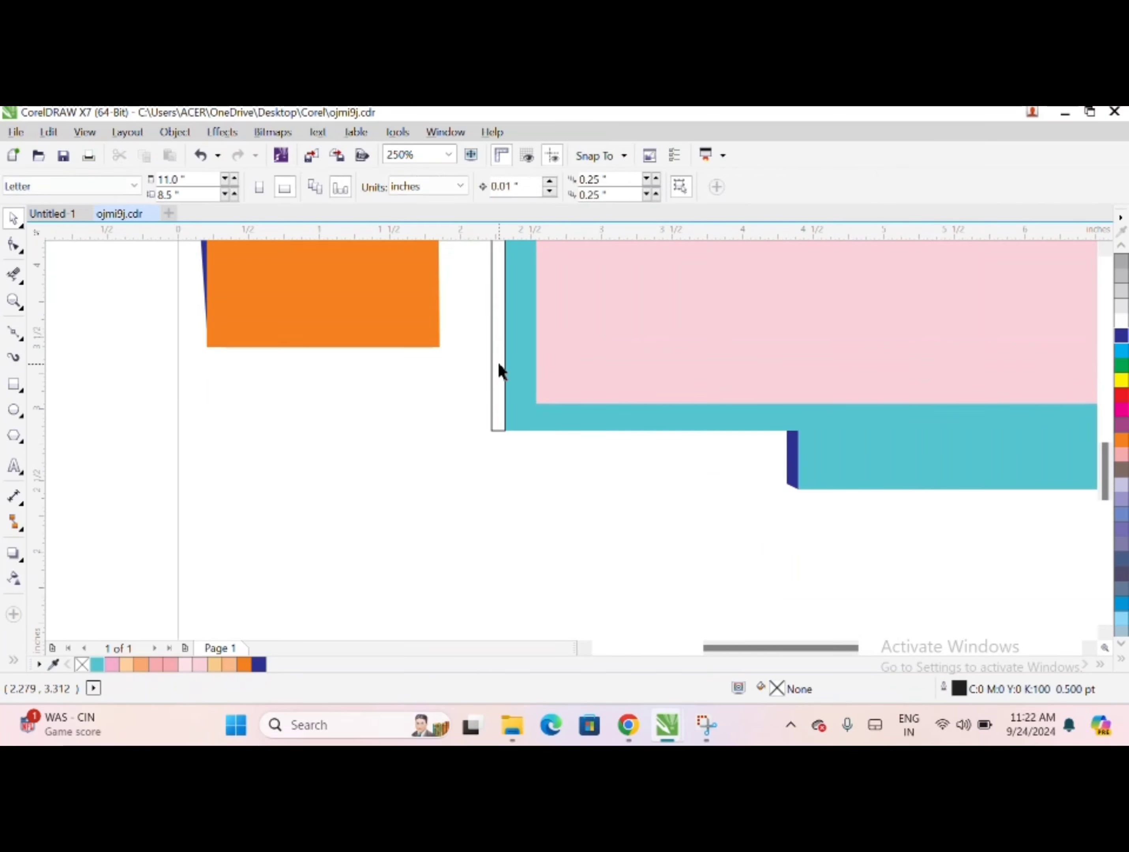
- Raise the lower-left node of the monitor's side strip to slant its base, and fill the strip blue with no outline
{"action": "left_click", "coordinate": [496, 416]}
{"action": "key", "text": "F11"}
{"action": "left_click", "coordinate": [873, 245]}
{"action": "scroll", "coordinate": [494, 441], "scroll_direction": "up", "scroll_amount": 2}
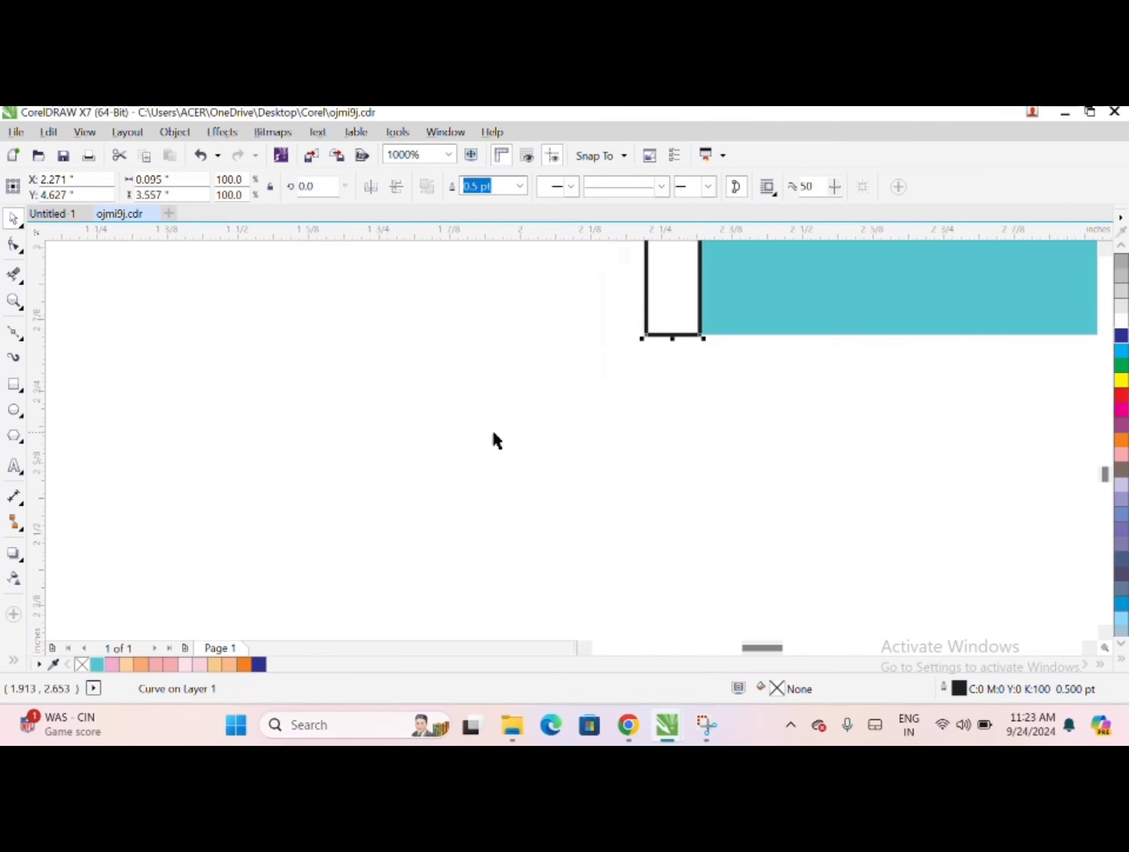
{"action": "key", "text": "F10"}
{"action": "left_click_drag", "start_coordinate": [637, 470], "coordinate": [636, 448]}
{"action": "key", "text": "space"}
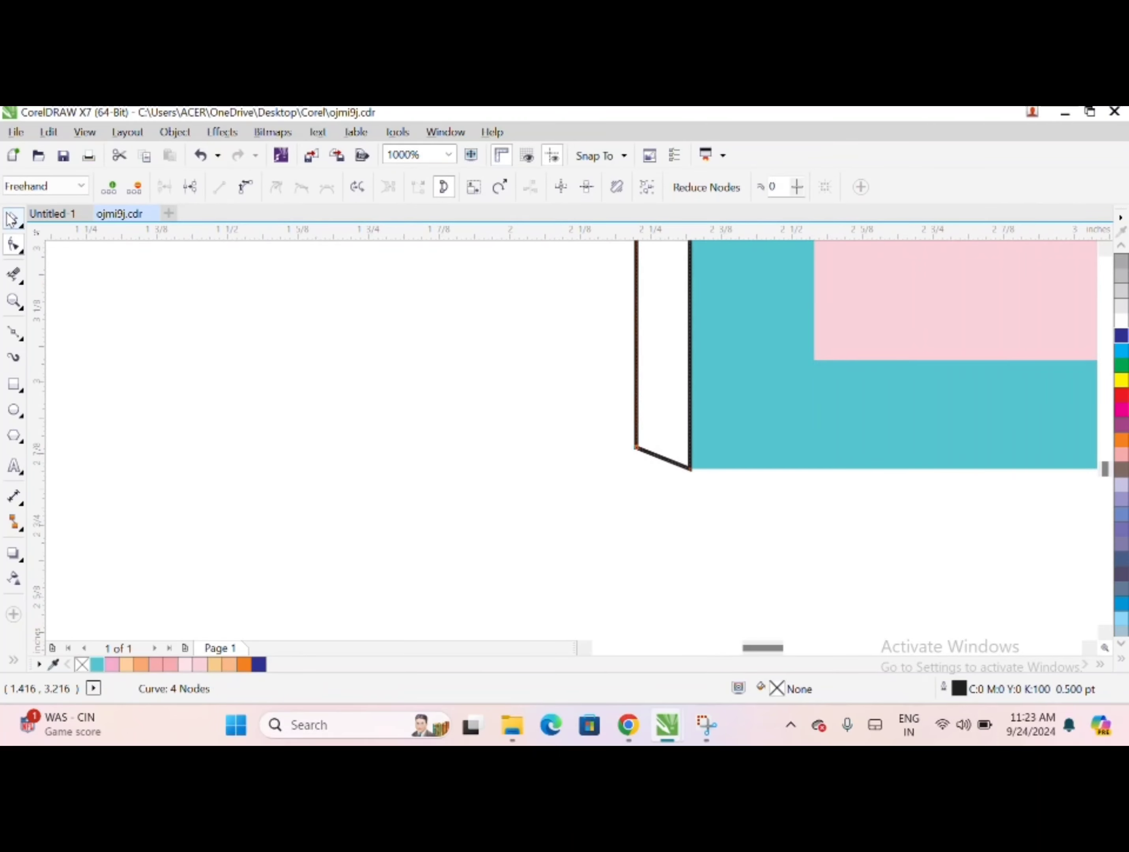
{"action": "left_click", "coordinate": [1120, 336]}
{"action": "scroll", "coordinate": [794, 317], "scroll_direction": "down", "scroll_amount": 4}
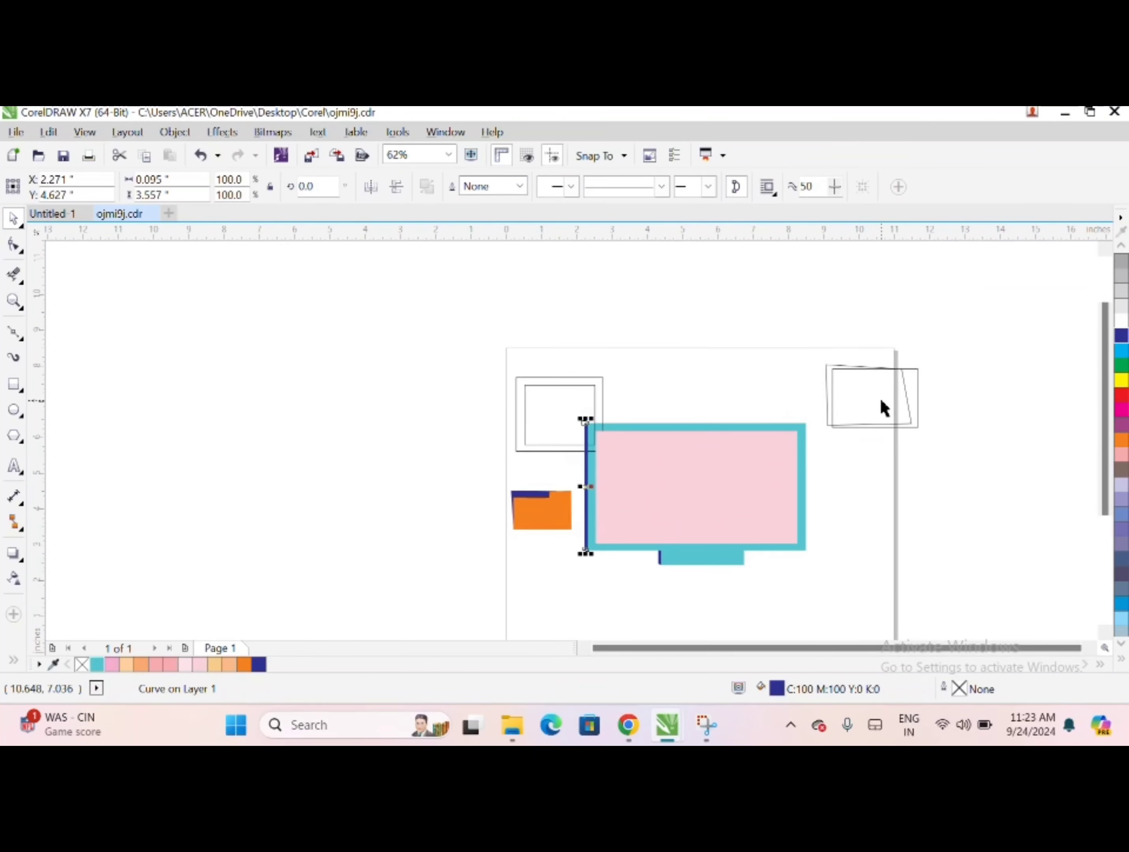
- Fill the inner rectangle of the upper-left panel with orange and set its outline to None
{"action": "left_click", "coordinate": [551, 416]}
{"action": "left_click", "coordinate": [776, 186]}
{"action": "left_click", "coordinate": [746, 206]}
{"action": "scroll", "coordinate": [542, 370], "scroll_direction": "up", "scroll_amount": 2}
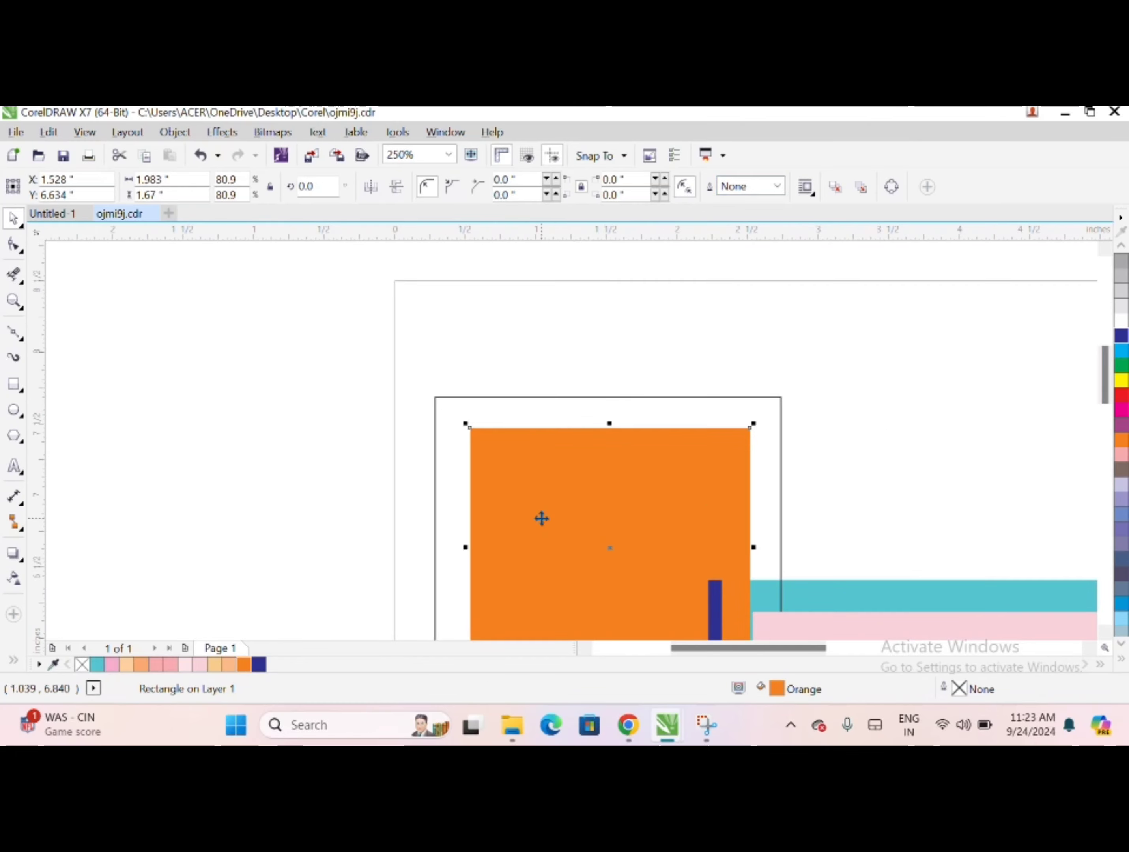
- Shift the orange rectangle slightly right within its frame and send both panel rectangles behind the monitor
{"action": "scroll", "coordinate": [548, 418], "scroll_direction": "down", "scroll_amount": 1}
{"action": "left_click_drag", "start_coordinate": [645, 482], "coordinate": [658, 481]}
{"action": "left_click_drag", "start_coordinate": [432, 348], "coordinate": [706, 601]}
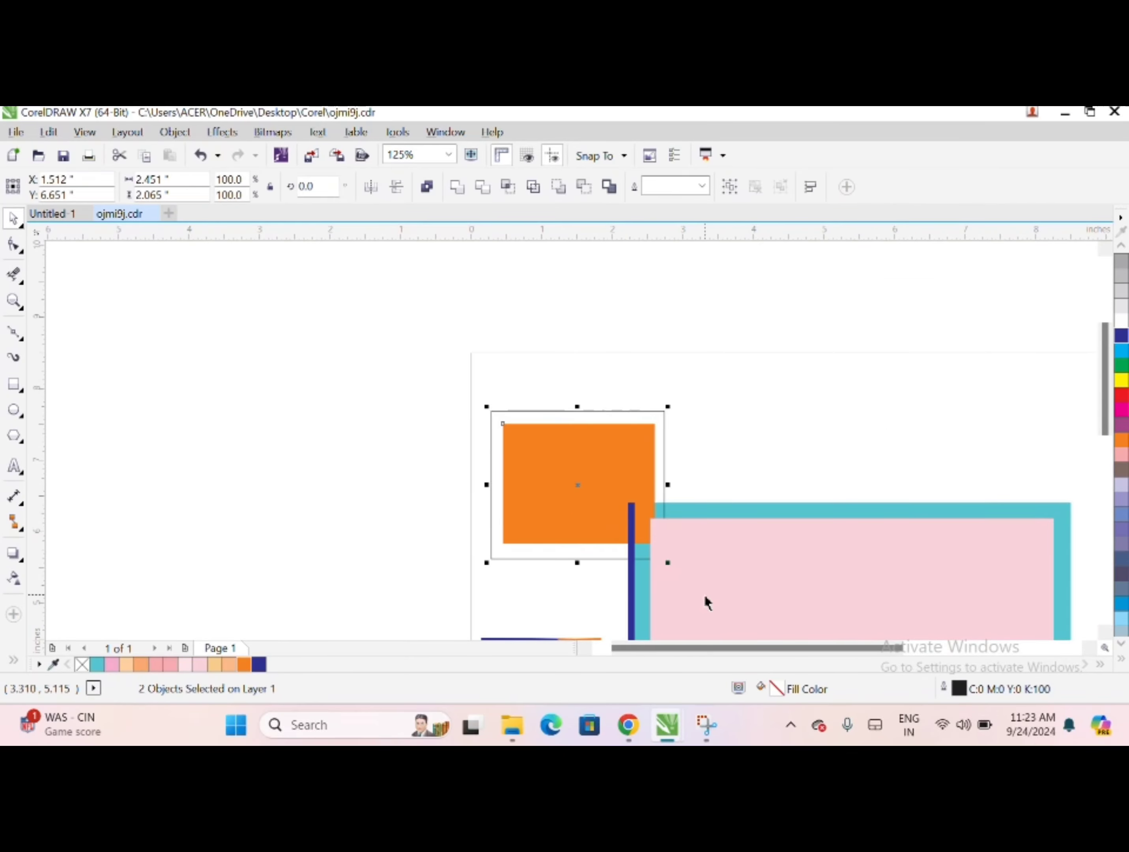
{"action": "key", "text": "Page_Down"}
{"action": "left_click", "coordinate": [711, 233]}
- Enlarge the orange rectangle to about 2.21 by 1.8 inches and position it evenly inside its frame
{"action": "left_click", "coordinate": [532, 562]}
{"action": "left_click", "coordinate": [577, 538]}
{"action": "left_click_drag", "start_coordinate": [577, 547], "coordinate": [578, 559]}
{"action": "key", "text": "Up"}
{"action": "key", "text": "Up"}
{"action": "key", "text": "Up"}
{"action": "key", "text": "Up"}
{"action": "key", "text": "Up"}
{"action": "left_click", "coordinate": [593, 332]}
{"action": "scroll", "coordinate": [579, 478], "scroll_direction": "up", "scroll_amount": 1}
{"action": "left_click", "coordinate": [448, 487]}
{"action": "left_click_drag", "start_coordinate": [421, 489], "coordinate": [411, 490]}
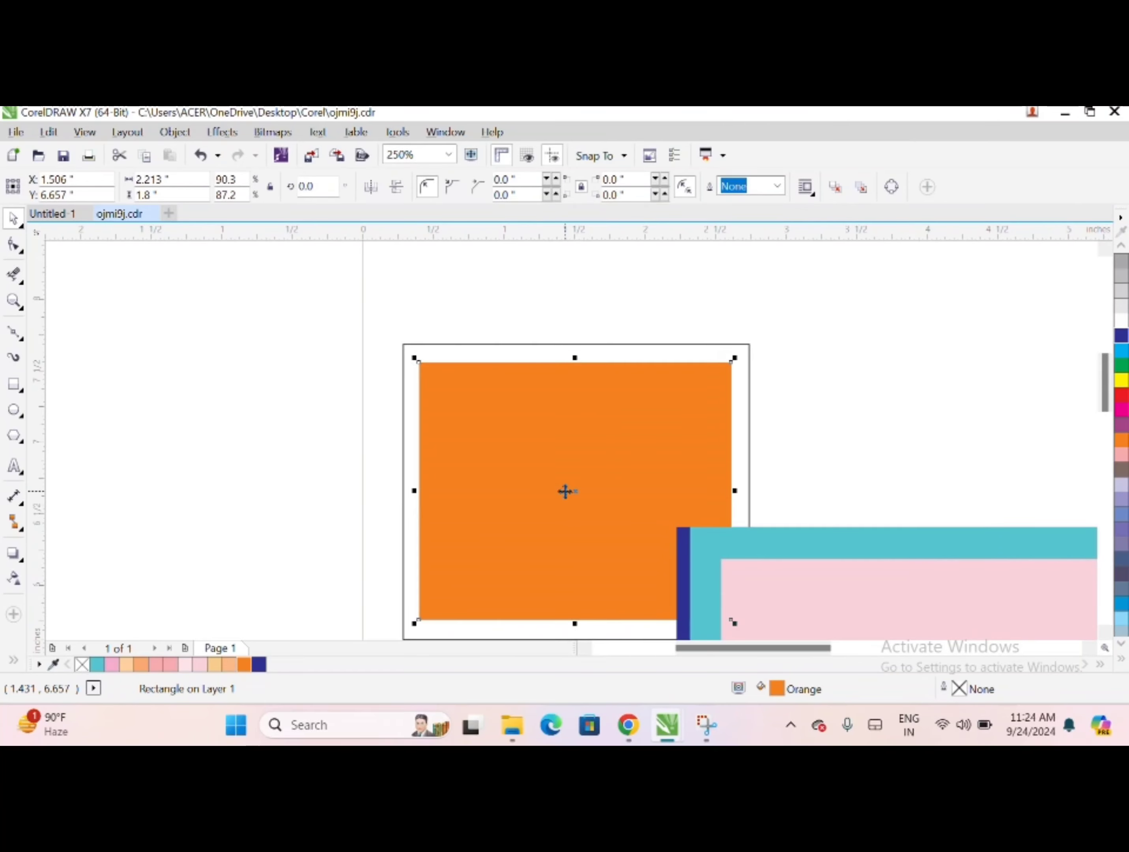
- Fill the upper-left panel's outer frame with blue and remove its outline
{"action": "left_click", "coordinate": [815, 417]}
{"action": "left_click", "coordinate": [749, 412]}
{"action": "left_click", "coordinate": [1120, 336]}
{"action": "left_click", "coordinate": [776, 186]}
{"action": "left_click", "coordinate": [737, 204]}
{"action": "scroll", "coordinate": [745, 467], "scroll_direction": "down", "scroll_amount": 2}
{"action": "left_click_drag", "start_coordinate": [831, 495], "coordinate": [480, 456]}
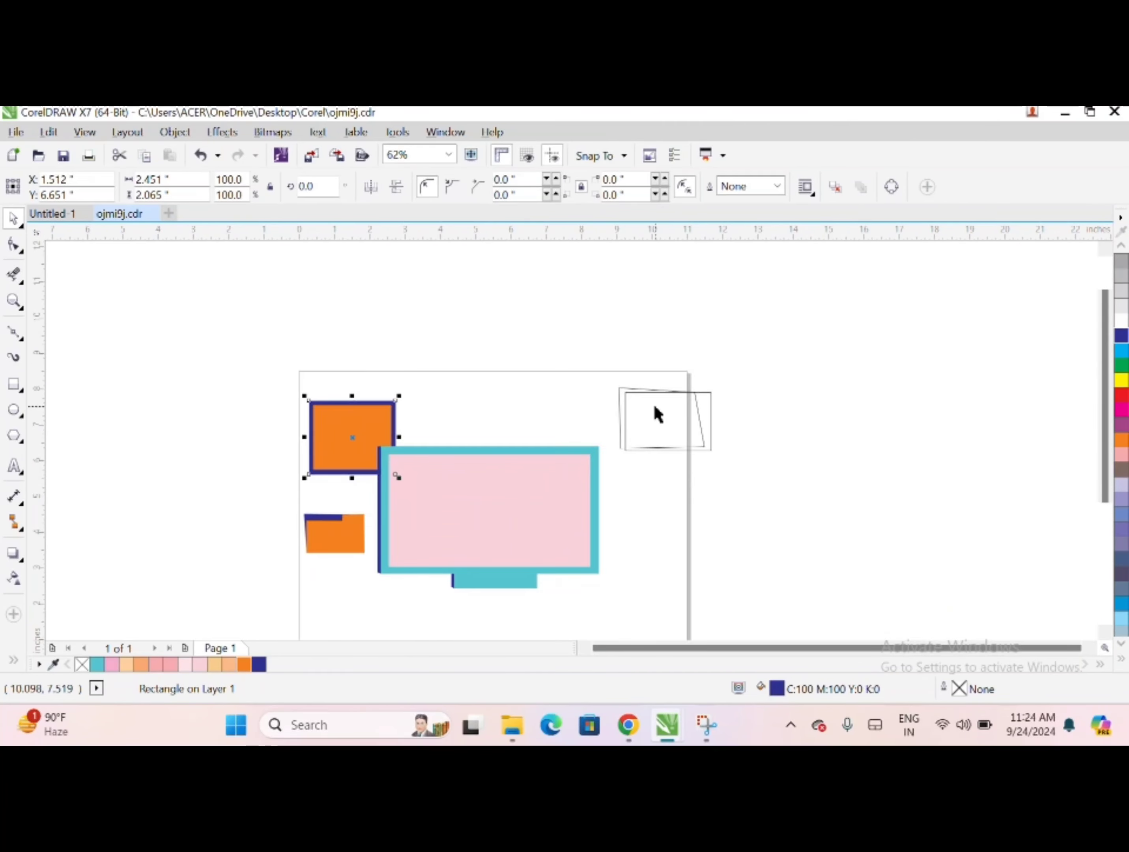
- Fill the front rectangle of the upper-right panel with turquoise and set its outline to None
{"action": "left_click", "coordinate": [655, 406]}
{"action": "left_click", "coordinate": [97, 664]}
{"action": "left_click", "coordinate": [776, 186]}
{"action": "left_click", "coordinate": [737, 204]}
- Fill the slanted shape behind the upper-right panel with blue and remove its outline
{"action": "scroll", "coordinate": [680, 408], "scroll_direction": "up", "scroll_amount": 2}
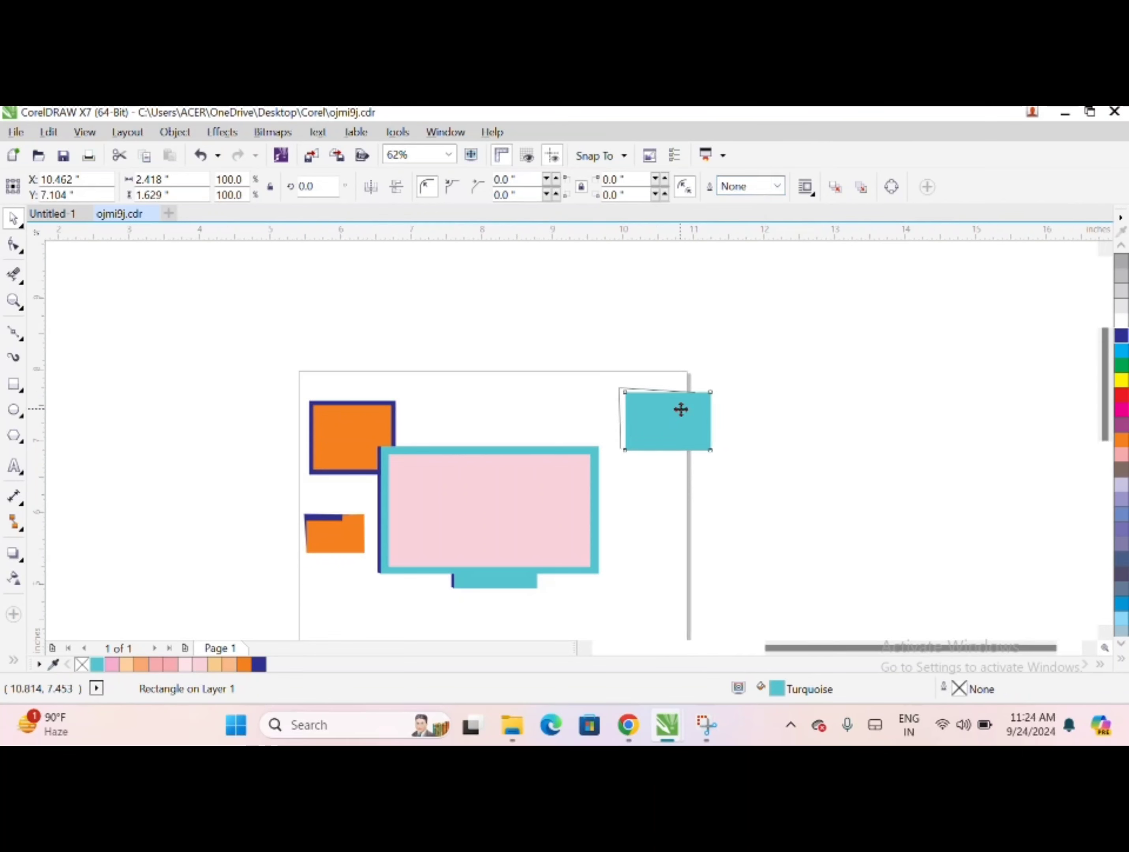
{"action": "left_click", "coordinate": [437, 412]}
{"action": "left_click", "coordinate": [259, 664]}
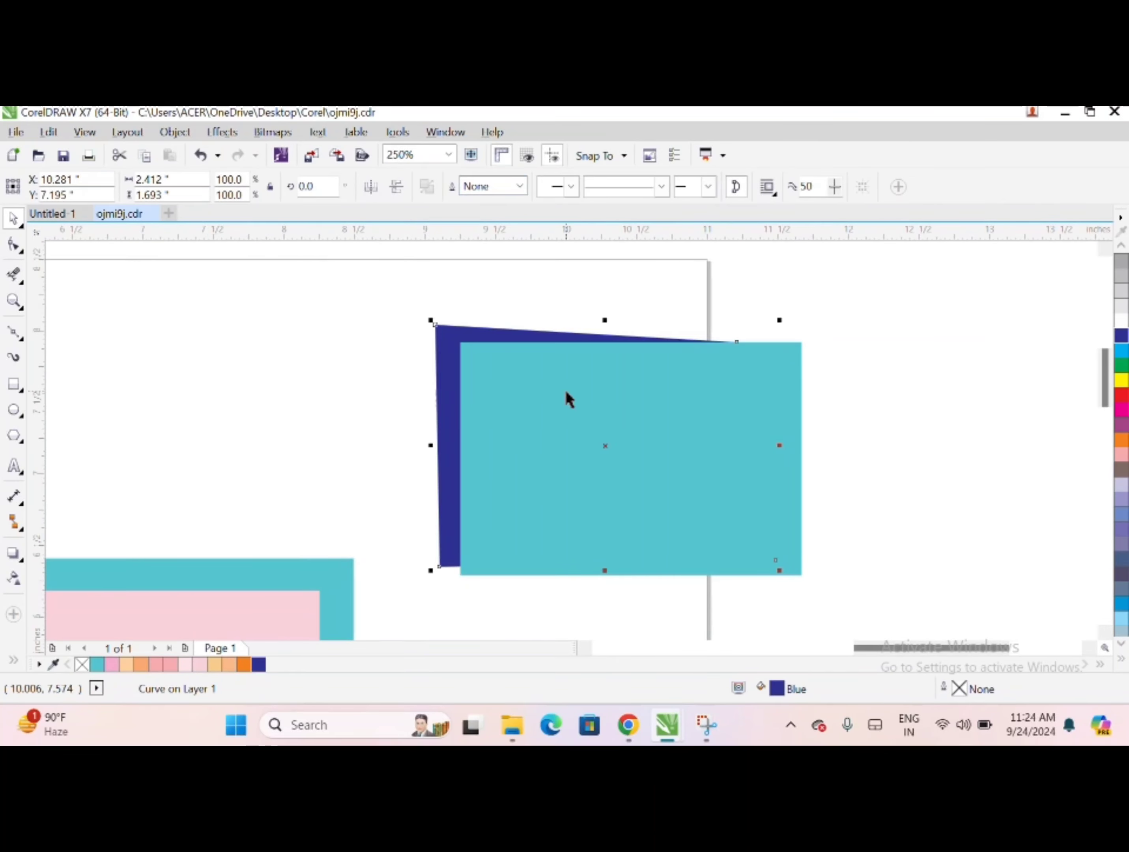
{"action": "left_click", "coordinate": [233, 437]}
{"action": "scroll", "coordinate": [269, 431], "scroll_direction": "down", "scroll_amount": 3}
{"action": "scroll", "coordinate": [378, 373], "scroll_direction": "up", "scroll_amount": 1}
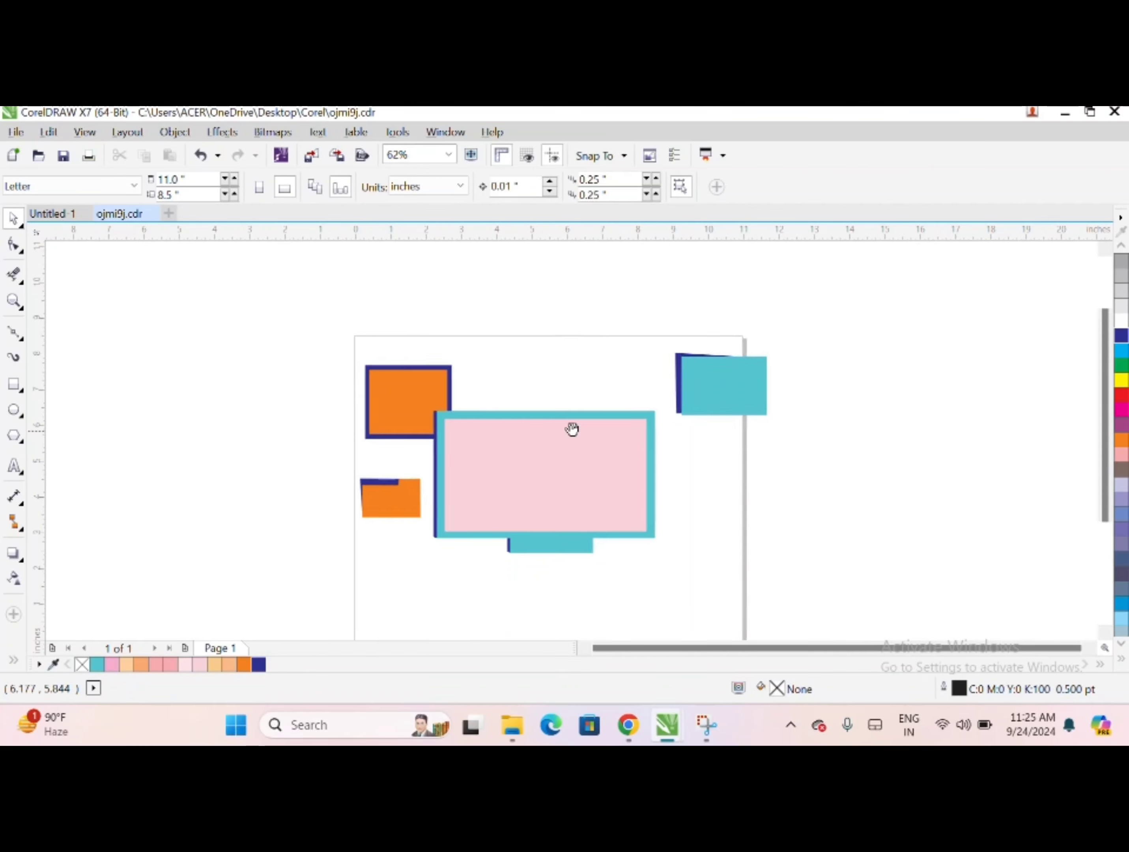
{"action": "left_click_drag", "start_coordinate": [574, 429], "coordinate": [531, 449]}
{"action": "key", "text": "F7"}
{"action": "left_click_drag", "start_coordinate": [411, 285], "coordinate": [483, 317]}
{"action": "key", "text": "ctrl+z"}
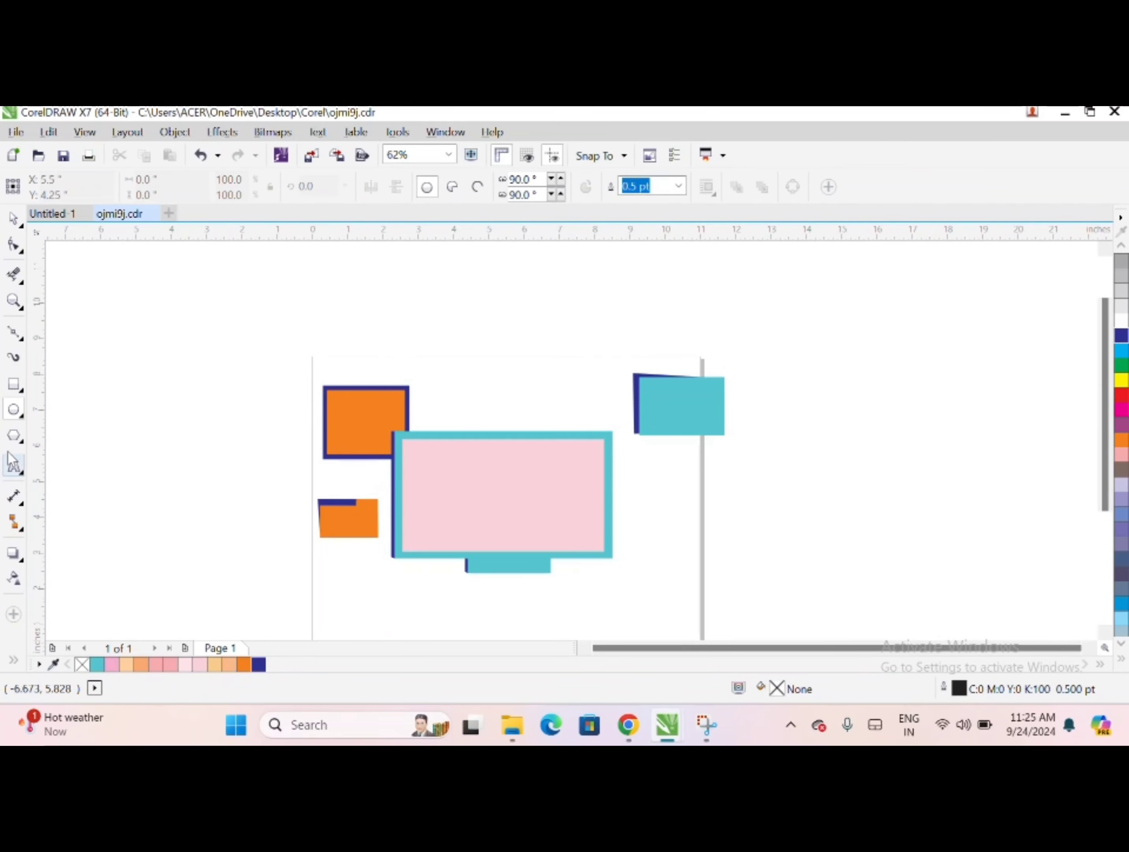
- Draw a long rectangle about 5.25 by 0.58 inches above the page and convert it to curves
{"action": "key", "text": "F6"}
{"action": "left_click_drag", "start_coordinate": [399, 298], "coordinate": [588, 320]}
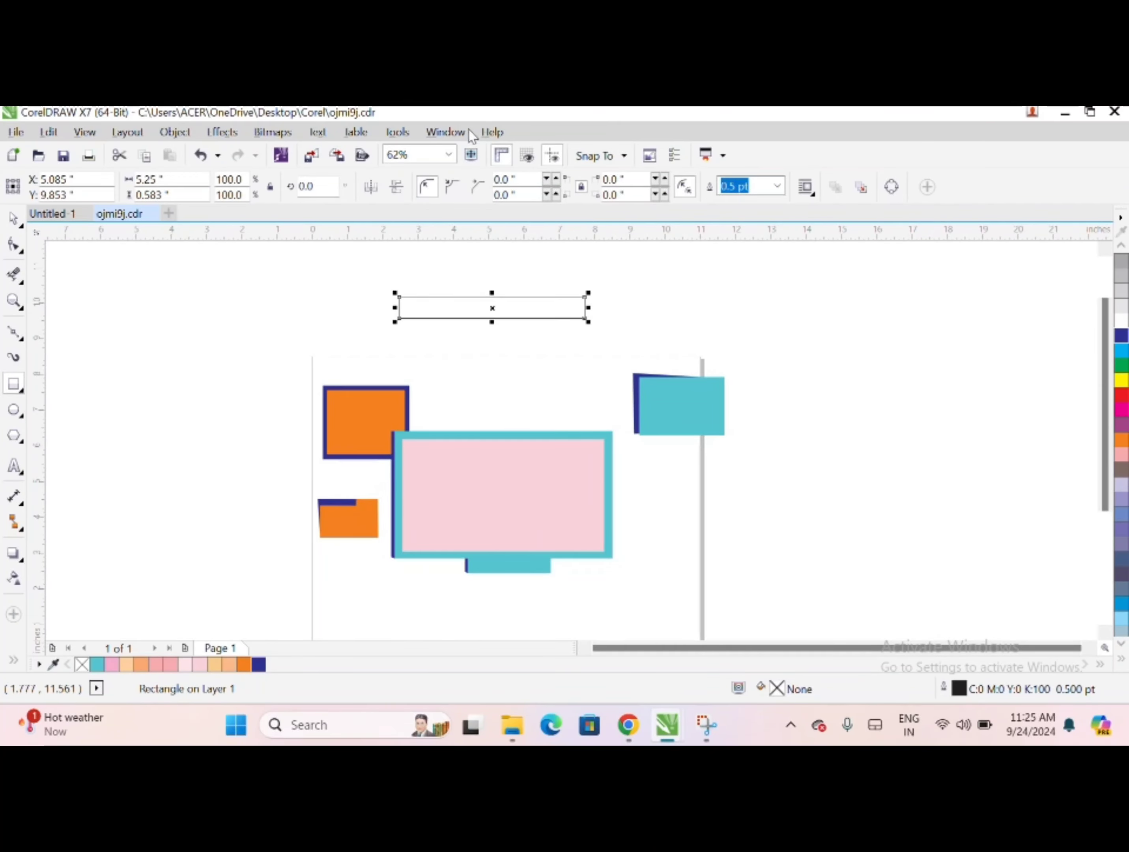
{"action": "key", "text": "ctrl+q"}
- Round the long bar's left end by turning its edge into a curve and adjusting the curve handles
{"action": "key", "text": "F10"}
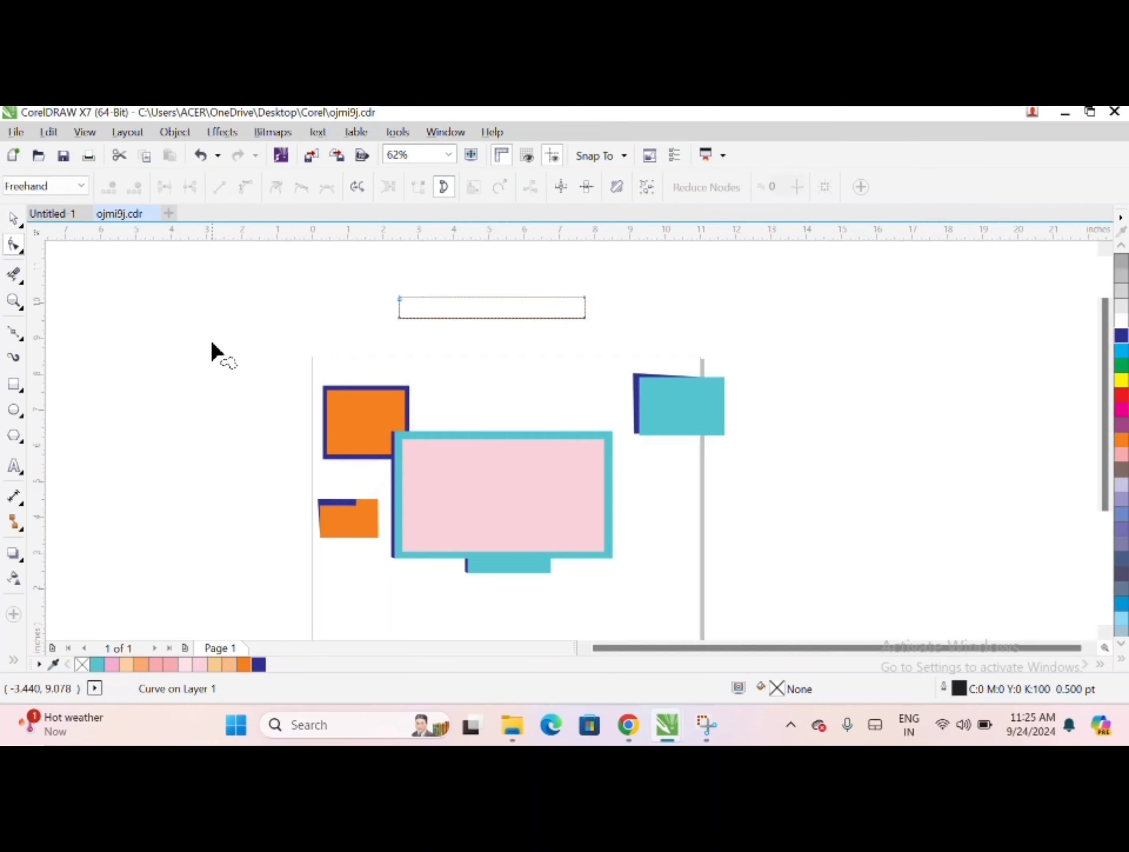
{"action": "scroll", "coordinate": [373, 436], "scroll_direction": "up", "scroll_amount": 4}
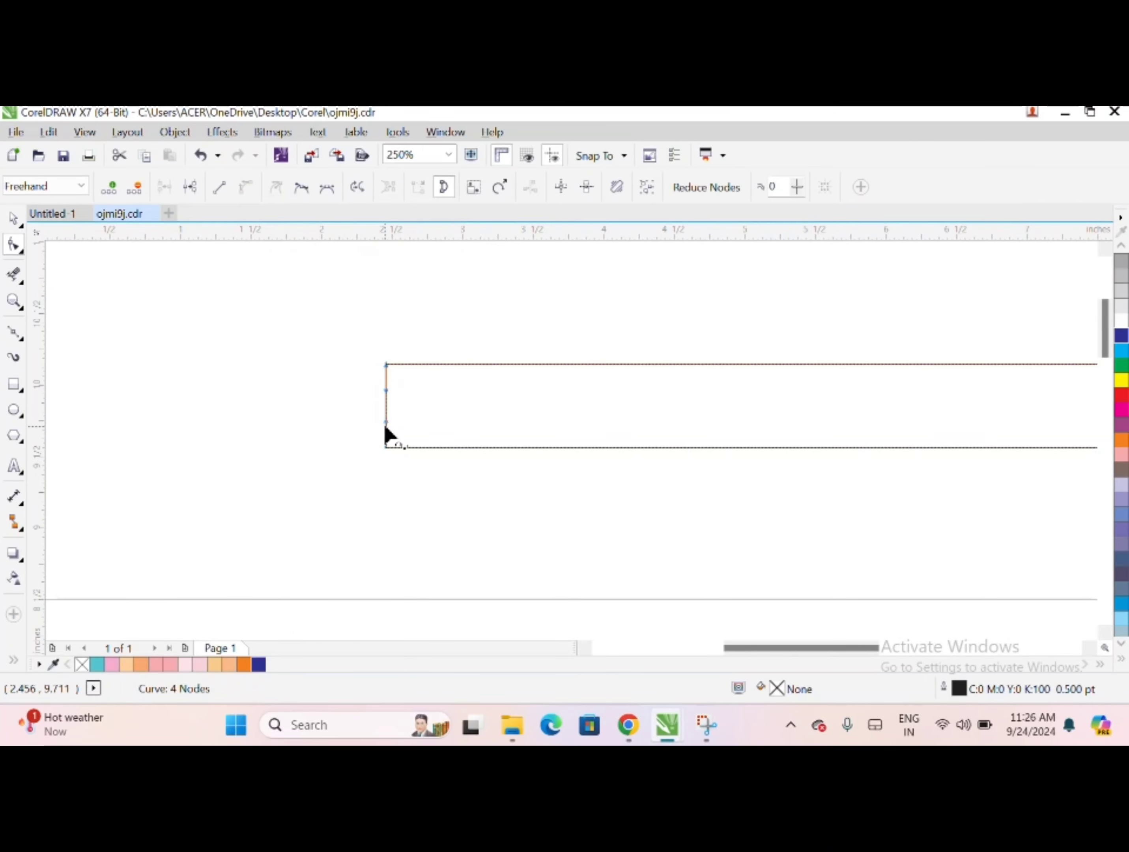
{"action": "left_click_drag", "start_coordinate": [387, 422], "coordinate": [359, 380]}
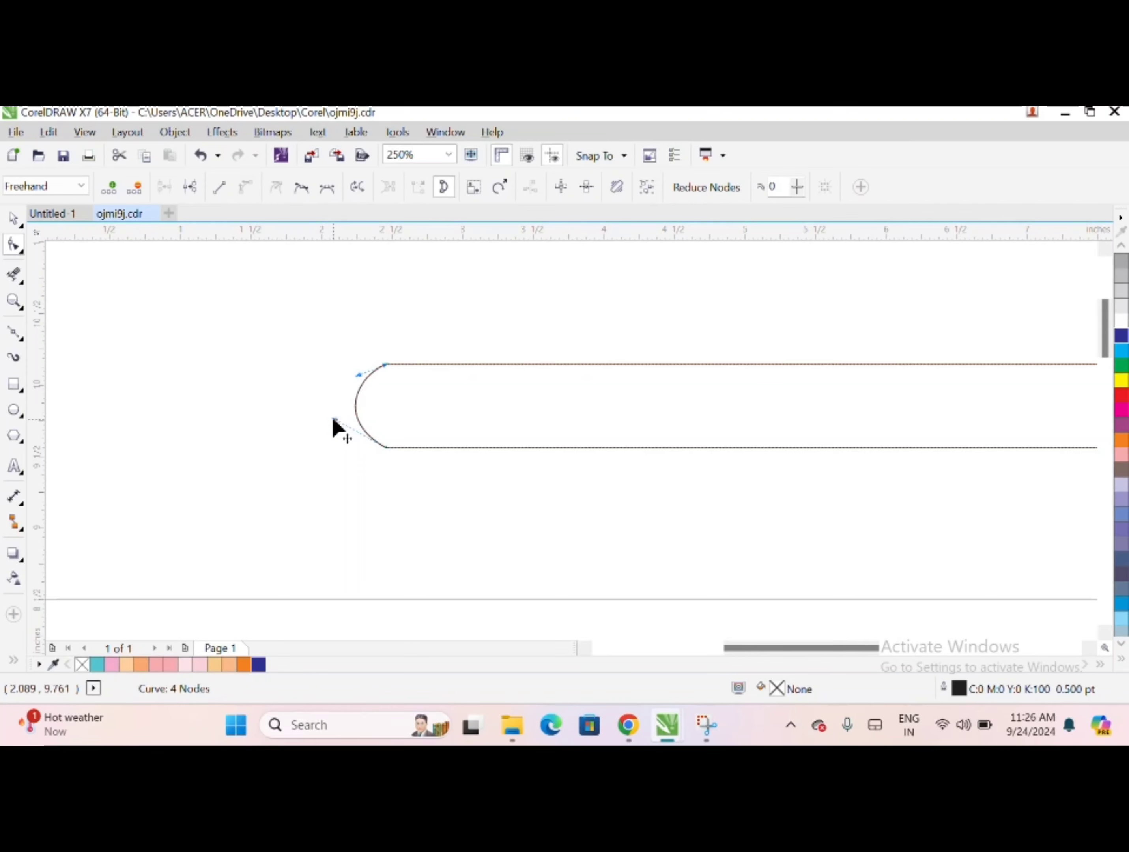
{"action": "scroll", "coordinate": [396, 403], "scroll_direction": "down", "scroll_amount": 1}
{"action": "scroll", "coordinate": [396, 393], "scroll_direction": "up", "scroll_amount": 2}
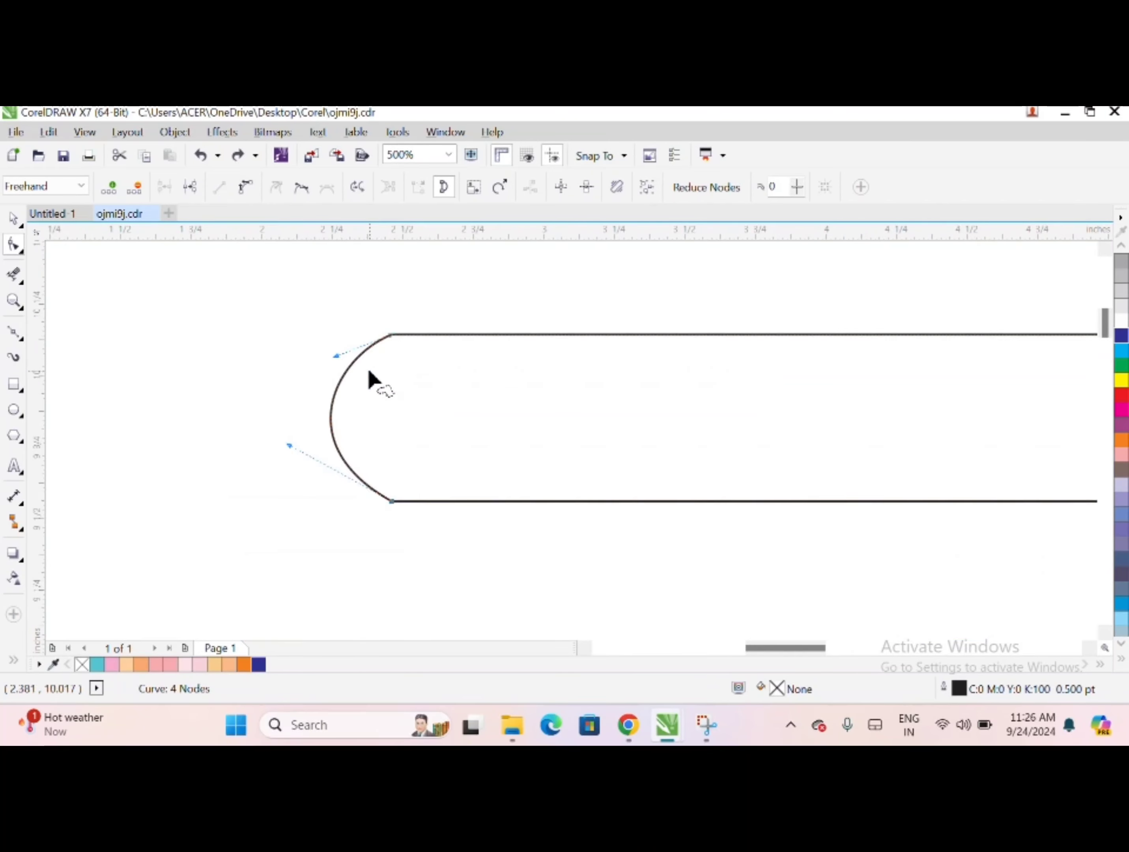
{"action": "left_click_drag", "start_coordinate": [289, 445], "coordinate": [306, 457]}
{"action": "scroll", "coordinate": [310, 454], "scroll_direction": "down", "scroll_amount": 1}
{"action": "key", "text": "space"}
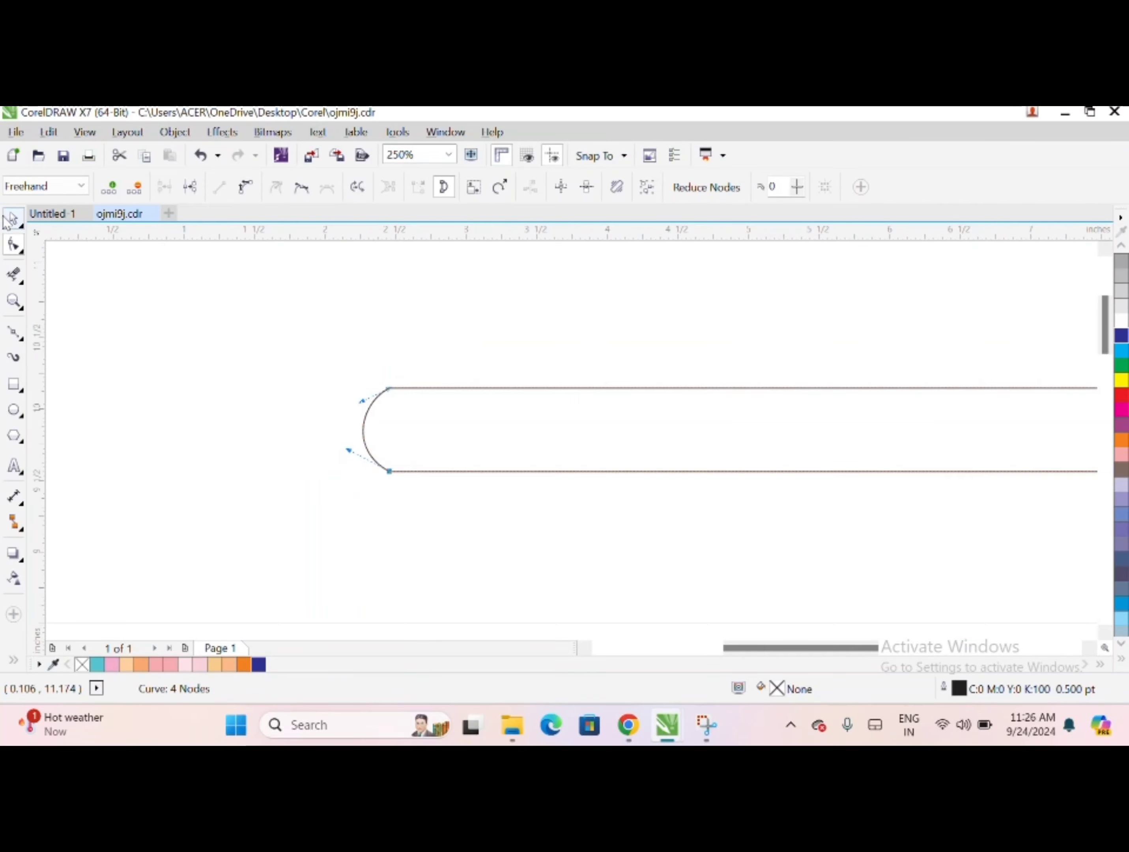
- Undo the misplaced bend on the long bar's right end, and bow that end slightly outward
{"action": "scroll", "coordinate": [349, 475], "scroll_direction": "down", "scroll_amount": 1}
{"action": "key", "text": "space"}
{"action": "scroll", "coordinate": [479, 459], "scroll_direction": "up", "scroll_amount": 1}
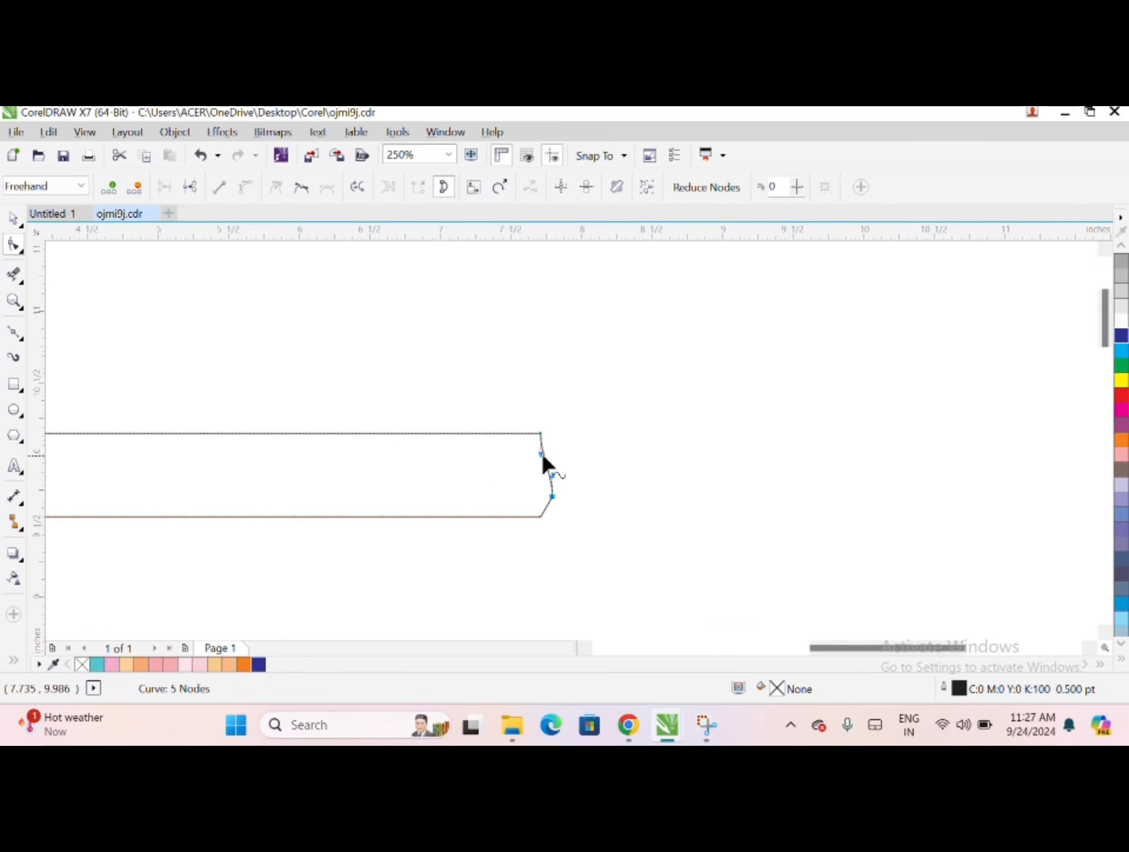
{"action": "key", "text": "ctrl+z"}
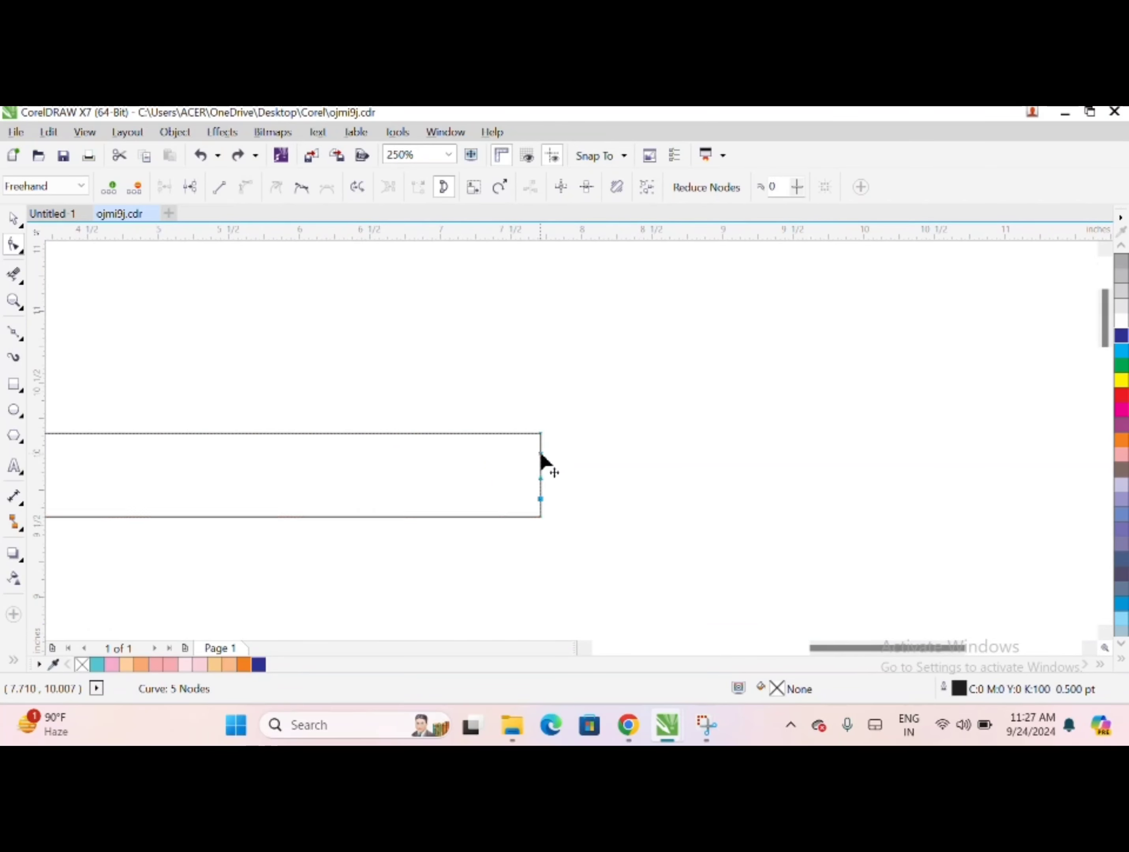
{"action": "left_click_drag", "start_coordinate": [542, 455], "coordinate": [577, 425]}
{"action": "scroll", "coordinate": [544, 508], "scroll_direction": "up", "scroll_amount": 2}
{"action": "scroll", "coordinate": [572, 427], "scroll_direction": "down", "scroll_amount": 5}
{"action": "key", "text": "space"}
{"action": "left_click", "coordinate": [320, 308]}
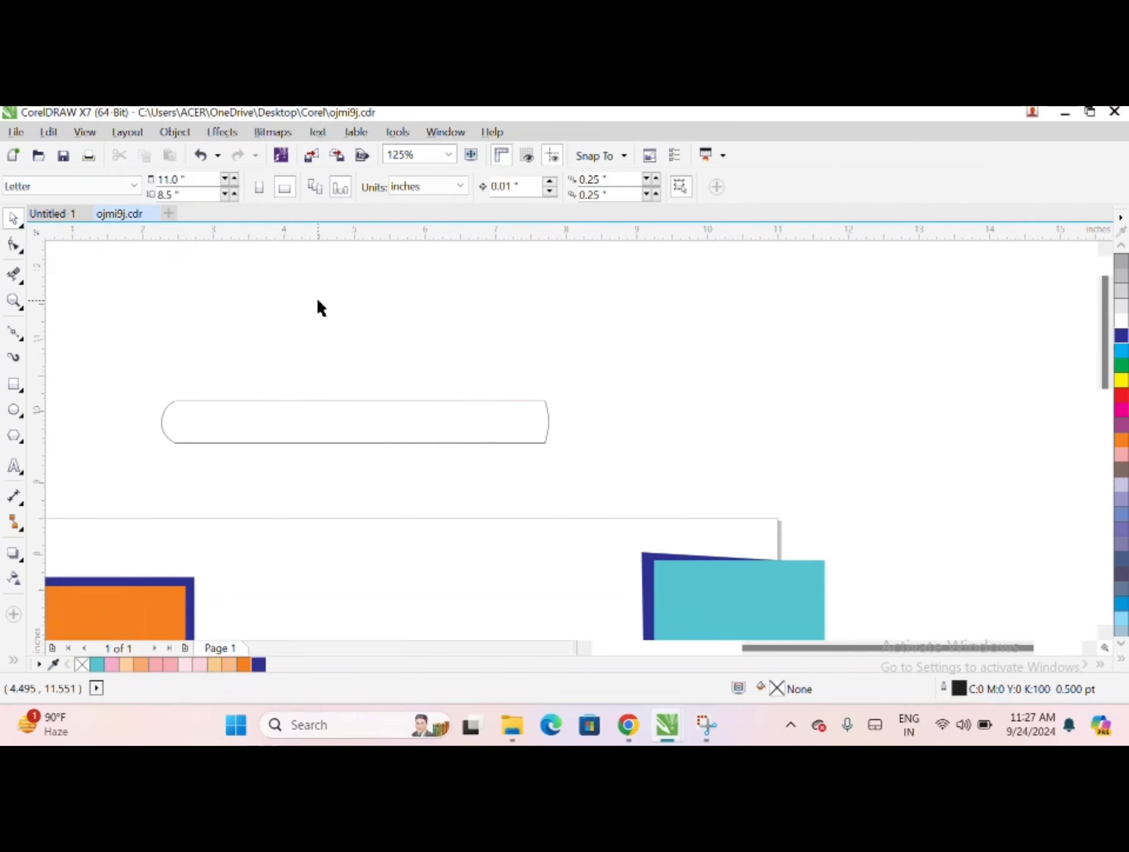
- Draw a polygon about 1.68 by 1.65 inches beside the bar's right end and reduce it to 3 sides
{"action": "left_click", "coordinate": [14, 436]}
{"action": "left_click_drag", "start_coordinate": [560, 328], "coordinate": [671, 423]}
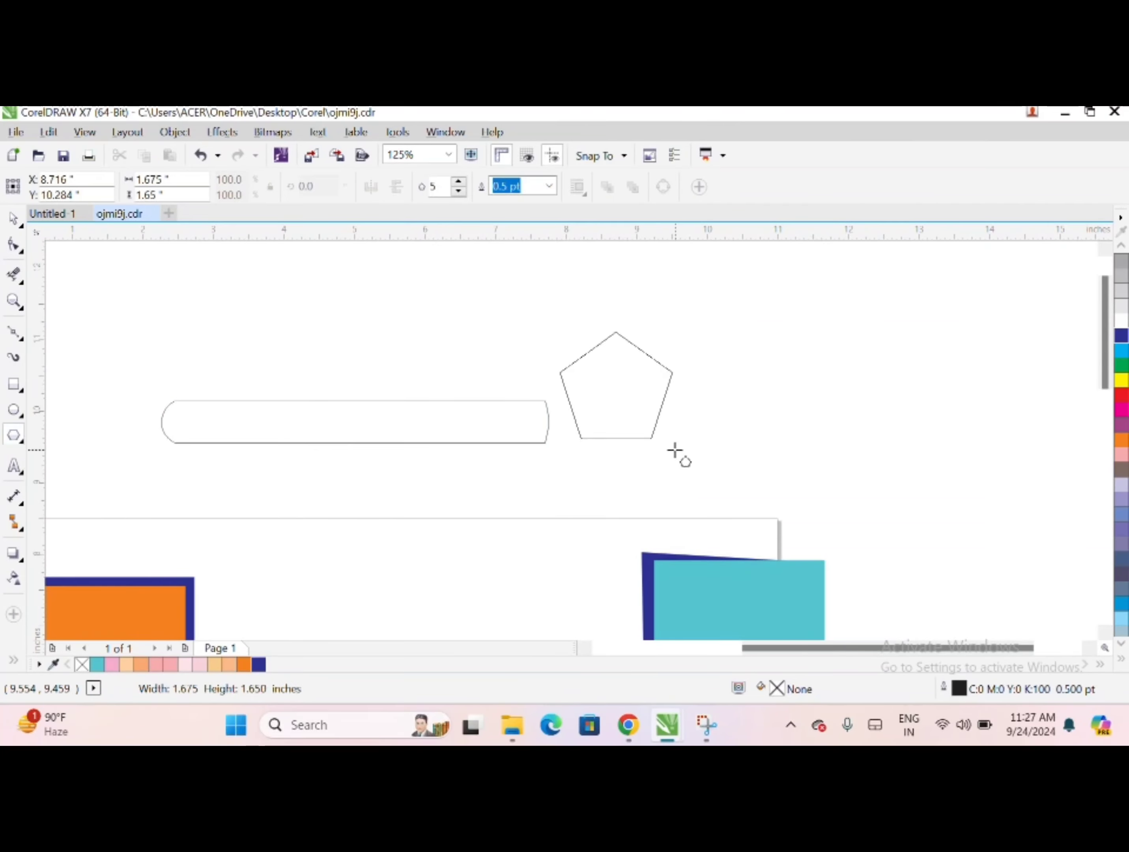
{"action": "left_click", "coordinate": [458, 192]}
{"action": "left_click", "coordinate": [459, 192]}
- Rotate the triangle to about 269.6° so it points right, and nudge it down toward the bar
{"action": "left_click_drag", "start_coordinate": [673, 325], "coordinate": [661, 424]}
{"action": "scroll", "coordinate": [657, 333], "scroll_direction": "up", "scroll_amount": 1}
{"action": "key", "text": "Down"}
{"action": "key", "text": "Down"}
{"action": "key", "text": "Down"}
{"action": "key", "text": "Down"}
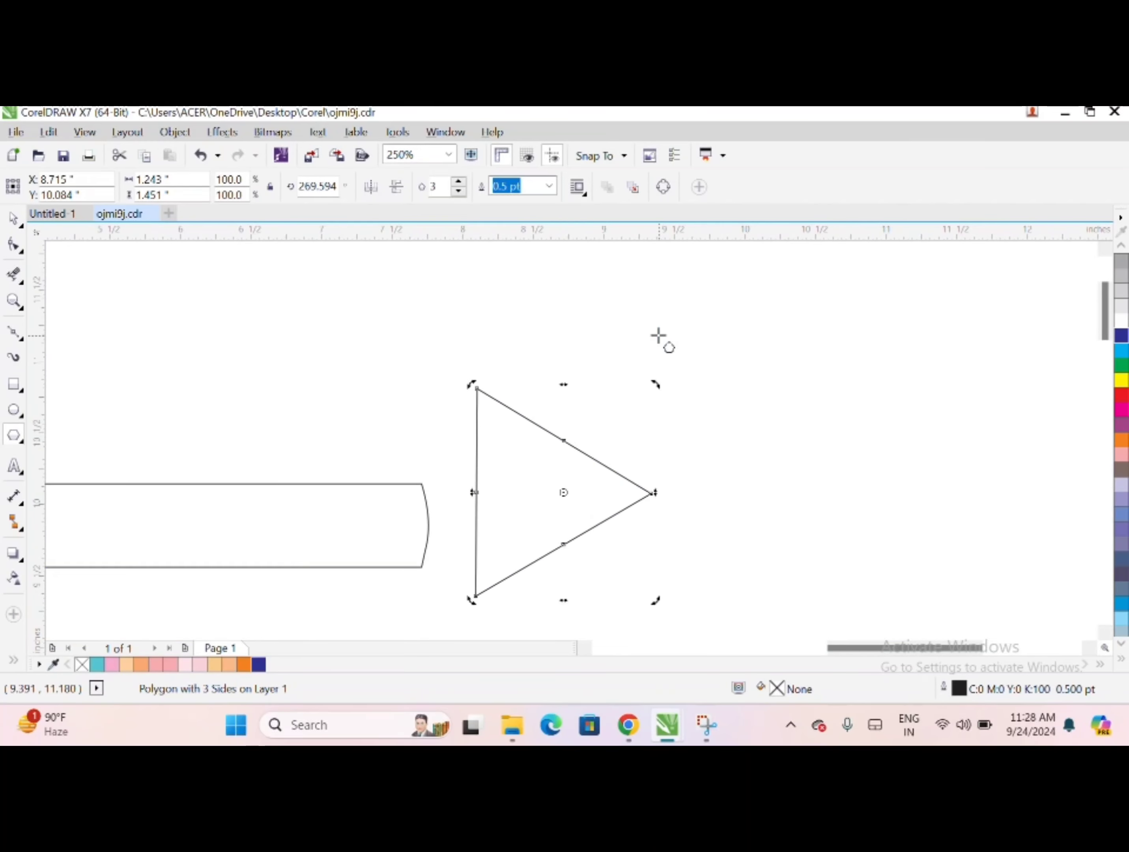
- Nudge the triangle left and down until its flat side meets the long bar's bowed right end
{"action": "key", "text": "Left"}
{"action": "key", "text": "Left"}
{"action": "key", "text": "Left"}
{"action": "key", "text": "Left"}
{"action": "key", "text": "Down"}
{"action": "key", "text": "Down"}
{"action": "left_click", "coordinate": [307, 407]}
{"action": "key", "text": "space"}
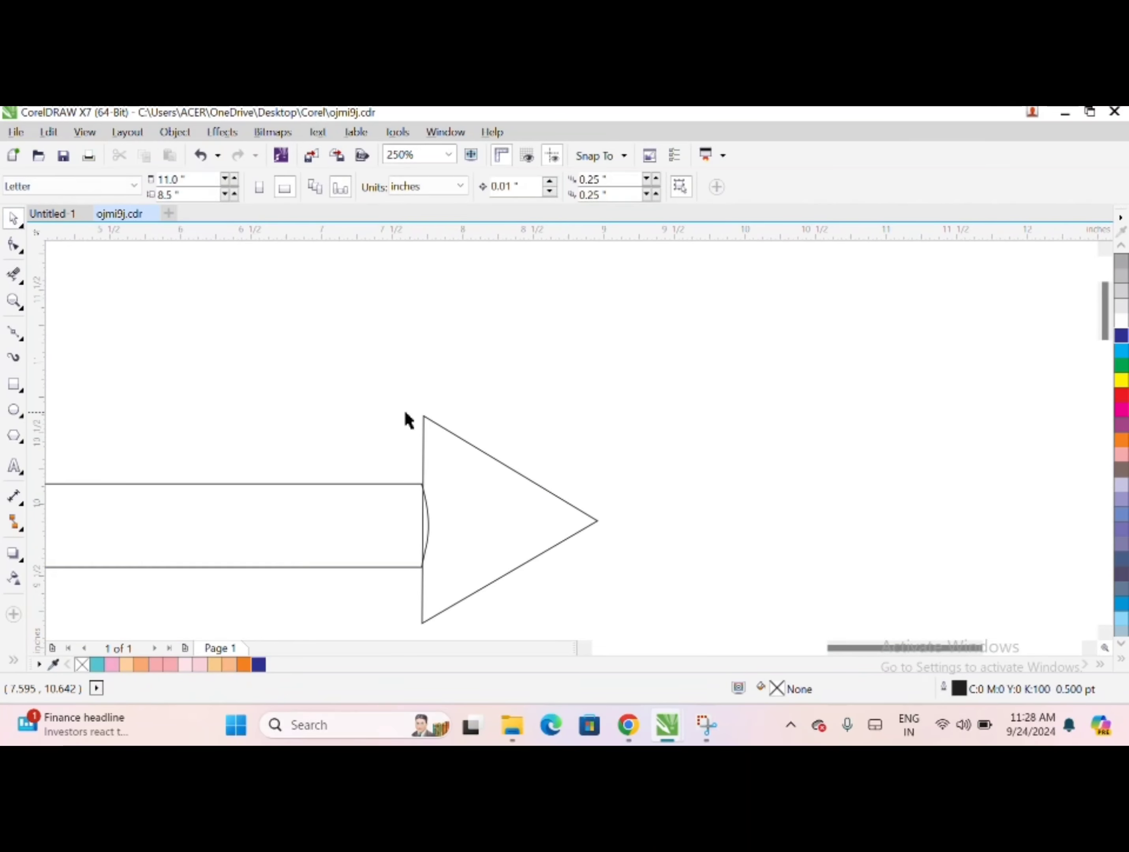
- Shrink the triangle to about 0.686 by 0.8 inches at the bar's right end and convert it to curves
{"action": "left_click", "coordinate": [422, 416]}
{"action": "left_click_drag", "start_coordinate": [418, 413], "coordinate": [497, 505]}
{"action": "left_click_drag", "start_coordinate": [547, 564], "coordinate": [474, 522]}
{"action": "key", "text": "ctrl+q"}
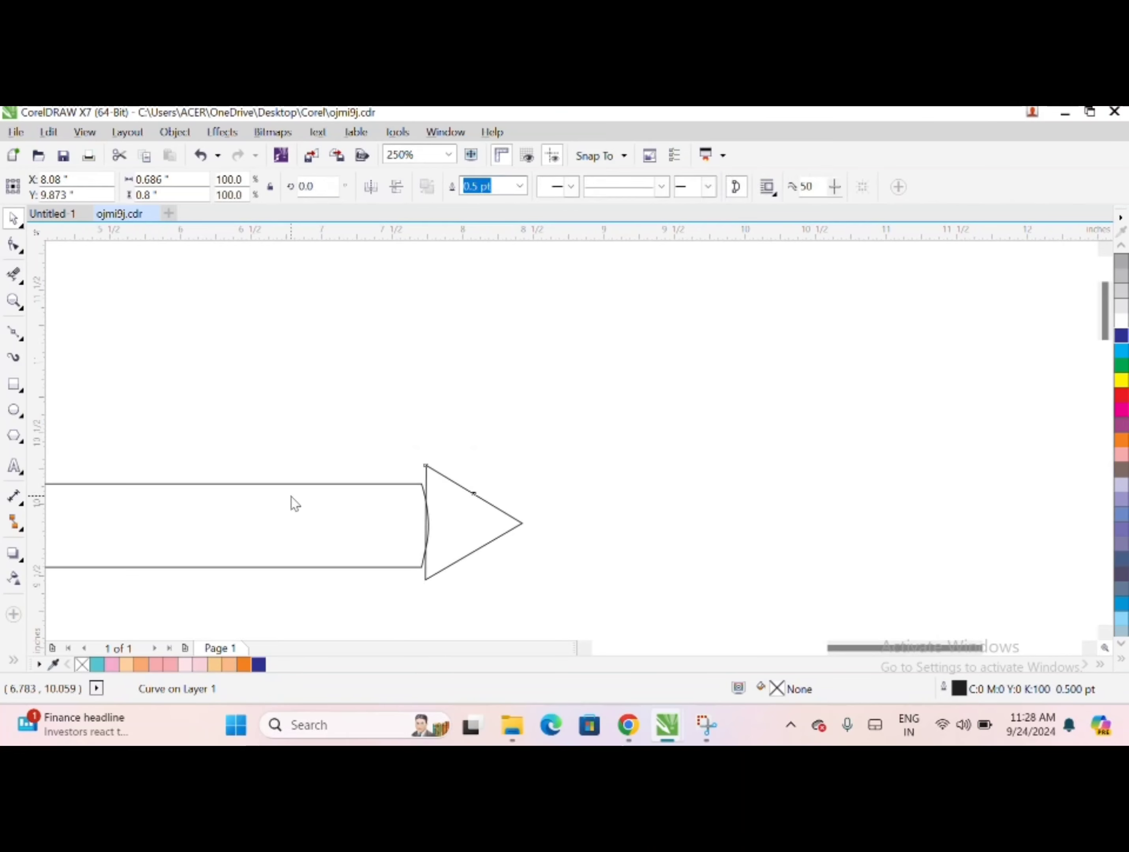
- Add nodes to the triangle's flat side and reshape it to follow the bar's bowed end
{"action": "key", "text": "F10"}
{"action": "scroll", "coordinate": [445, 509], "scroll_direction": "up", "scroll_amount": 3}
{"action": "left_click_drag", "start_coordinate": [371, 337], "coordinate": [408, 517]}
{"action": "double_click", "coordinate": [353, 581]}
{"action": "scroll", "coordinate": [404, 573], "scroll_direction": "down", "scroll_amount": 3}
{"action": "scroll", "coordinate": [366, 429], "scroll_direction": "up", "scroll_amount": 2}
{"action": "scroll", "coordinate": [383, 384], "scroll_direction": "down", "scroll_amount": 1}
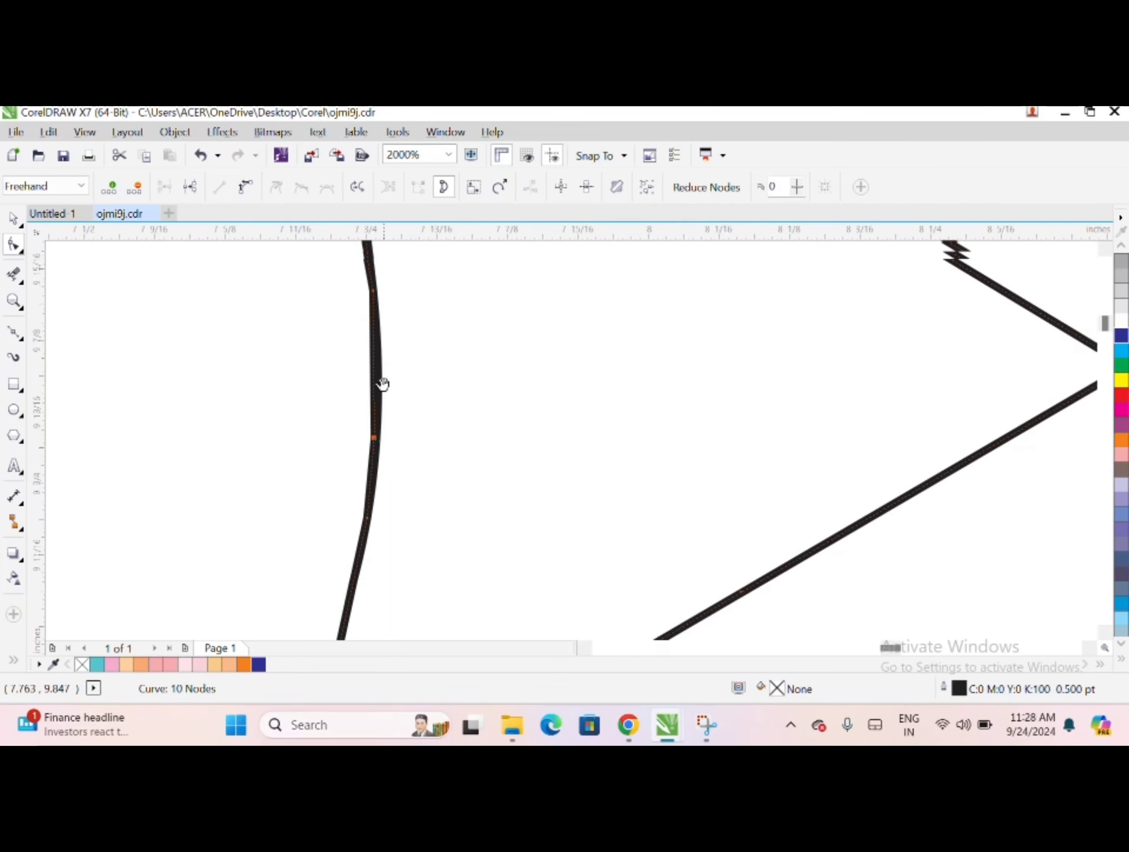
{"action": "scroll", "coordinate": [382, 384], "scroll_direction": "up", "scroll_amount": 1}
{"action": "left_click_drag", "start_coordinate": [372, 436], "coordinate": [381, 443]}
{"action": "scroll", "coordinate": [368, 484], "scroll_direction": "down", "scroll_amount": 3}
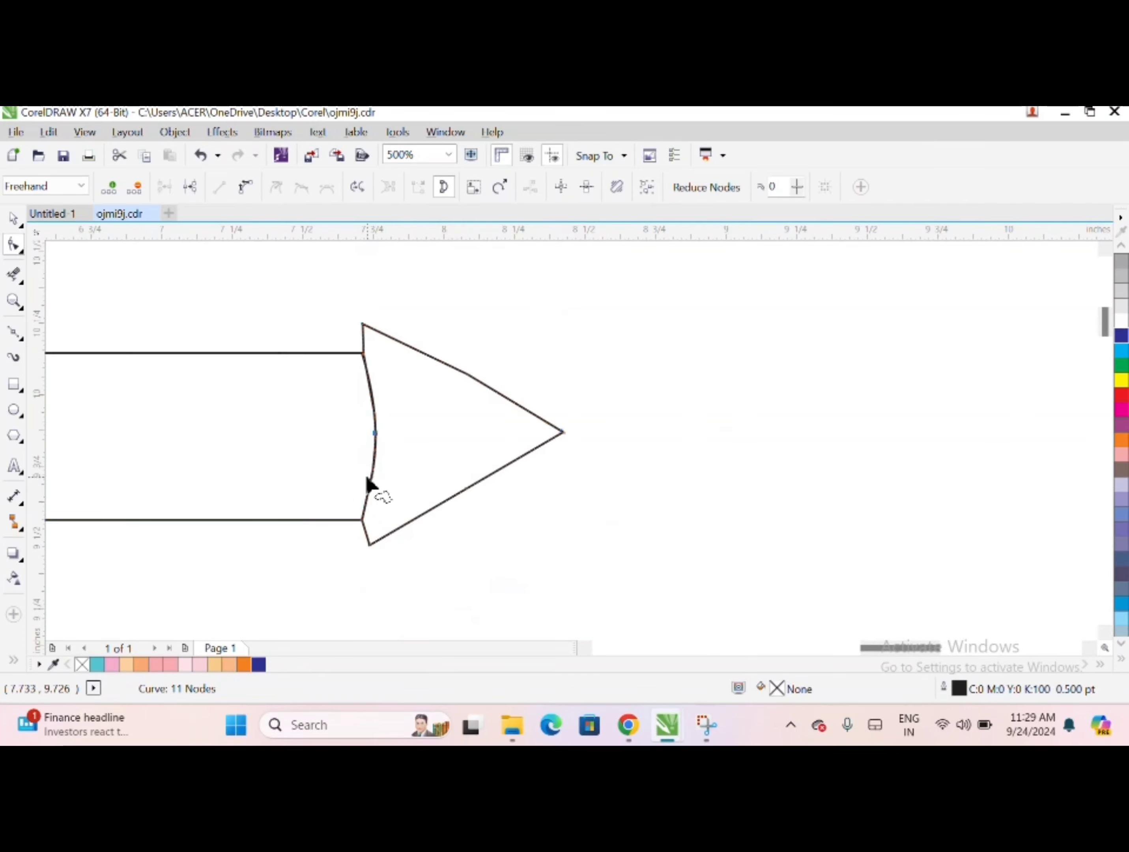
- Resize the triangular tip to about 0.543 by 0.611 inches and align its corners with the bar's right end
{"action": "key", "text": "space"}
{"action": "left_click_drag", "start_coordinate": [565, 321], "coordinate": [544, 365]}
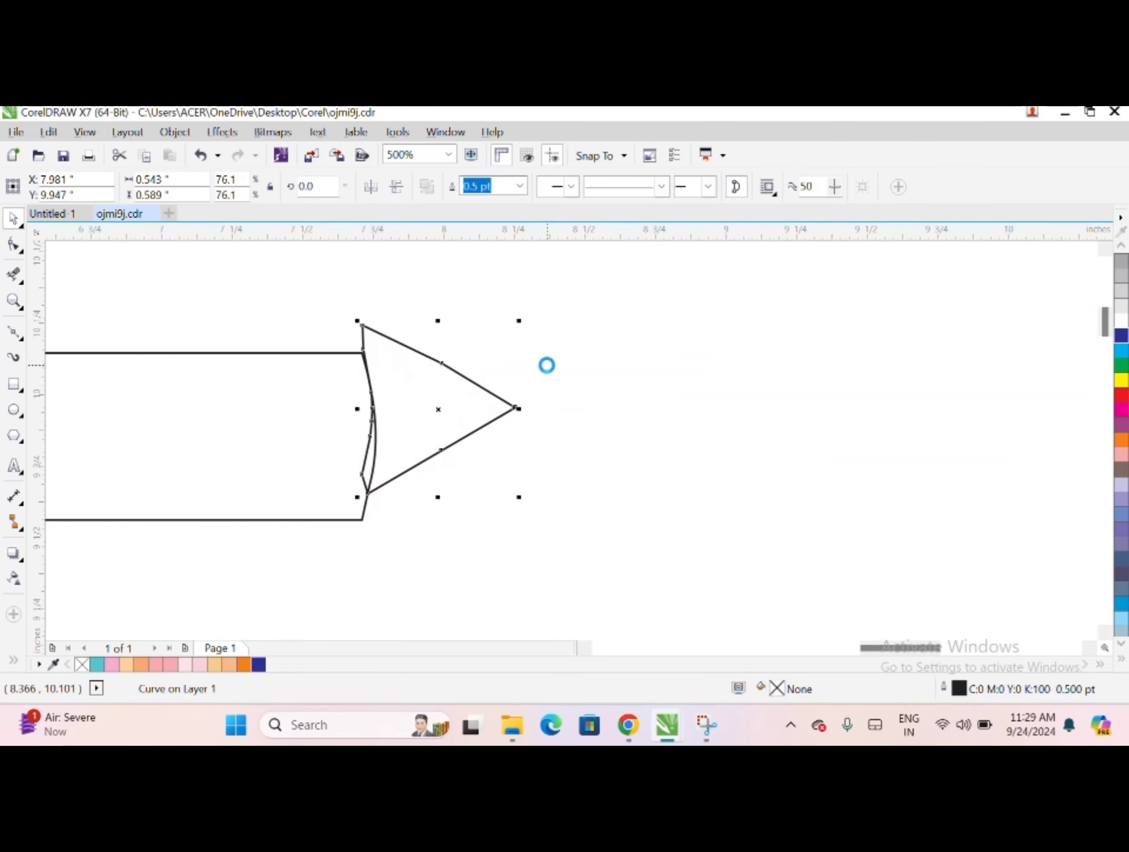
{"action": "scroll", "coordinate": [445, 416], "scroll_direction": "up", "scroll_amount": 1}
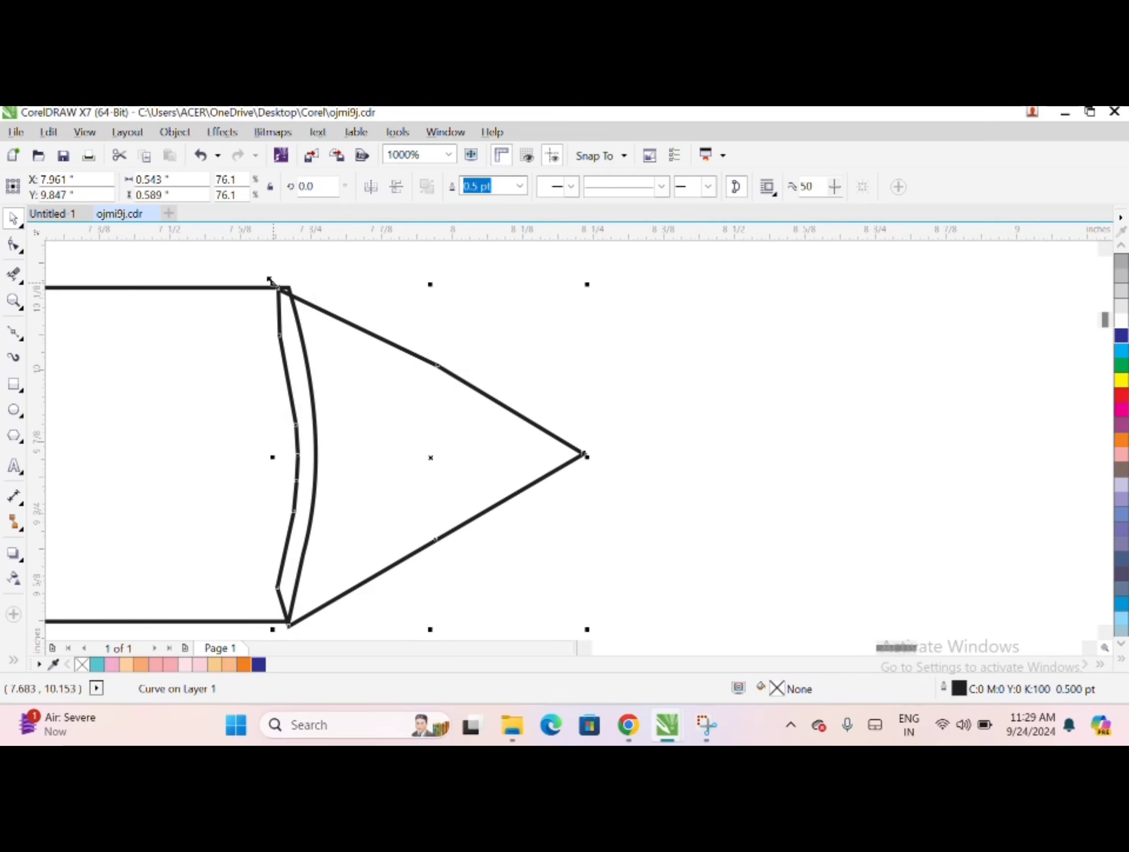
{"action": "left_click_drag", "start_coordinate": [275, 282], "coordinate": [273, 279]}
{"action": "left_click_drag", "start_coordinate": [430, 285], "coordinate": [431, 270]}
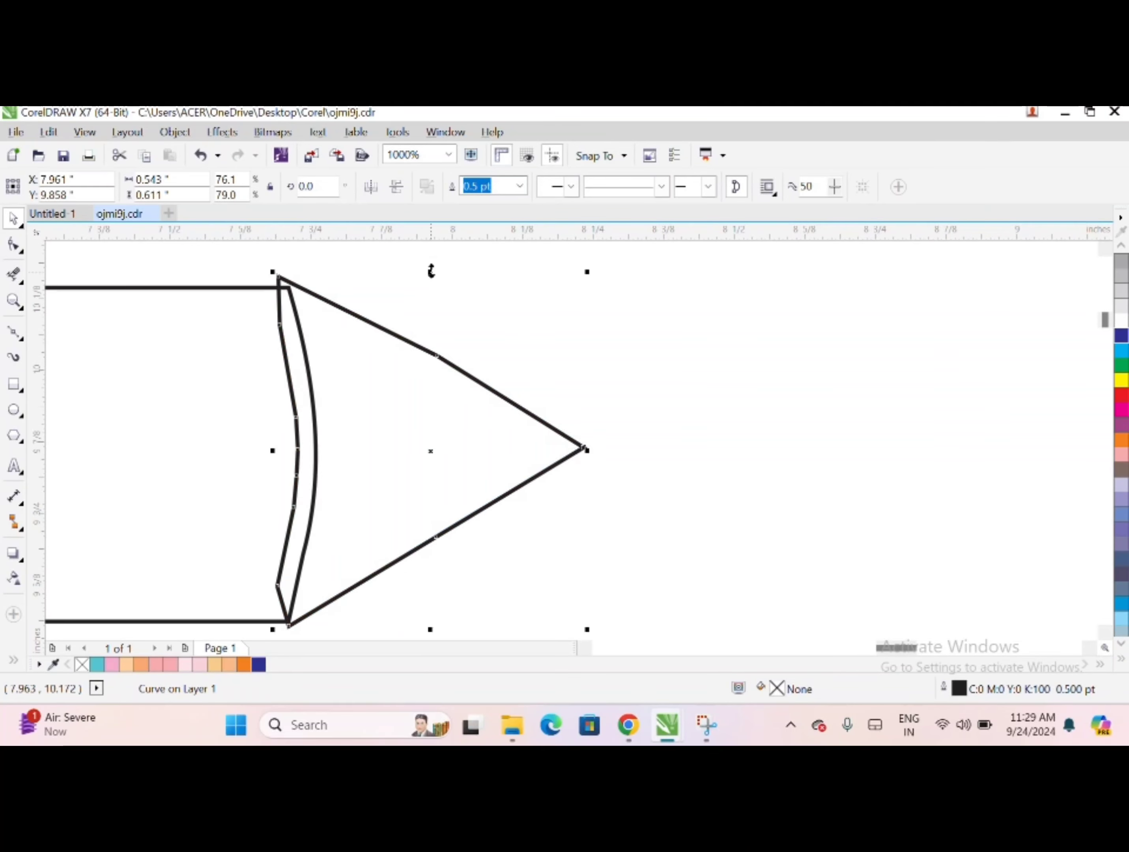
{"action": "scroll", "coordinate": [376, 267], "scroll_direction": "up", "scroll_amount": 1}
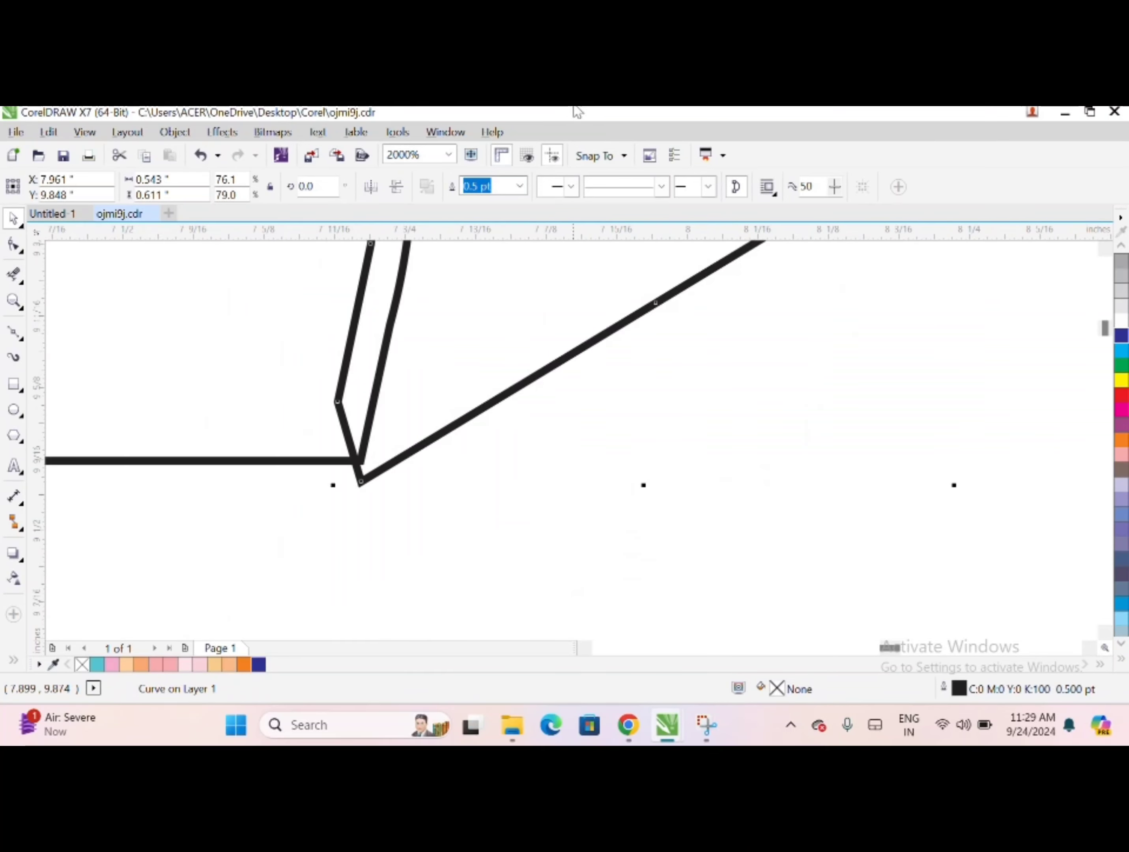
{"action": "scroll", "coordinate": [331, 484], "scroll_direction": "down", "scroll_amount": 2}
- Move the lower nodes of the tip's inner edge onto the bar's curved end
{"action": "key", "text": "F10"}
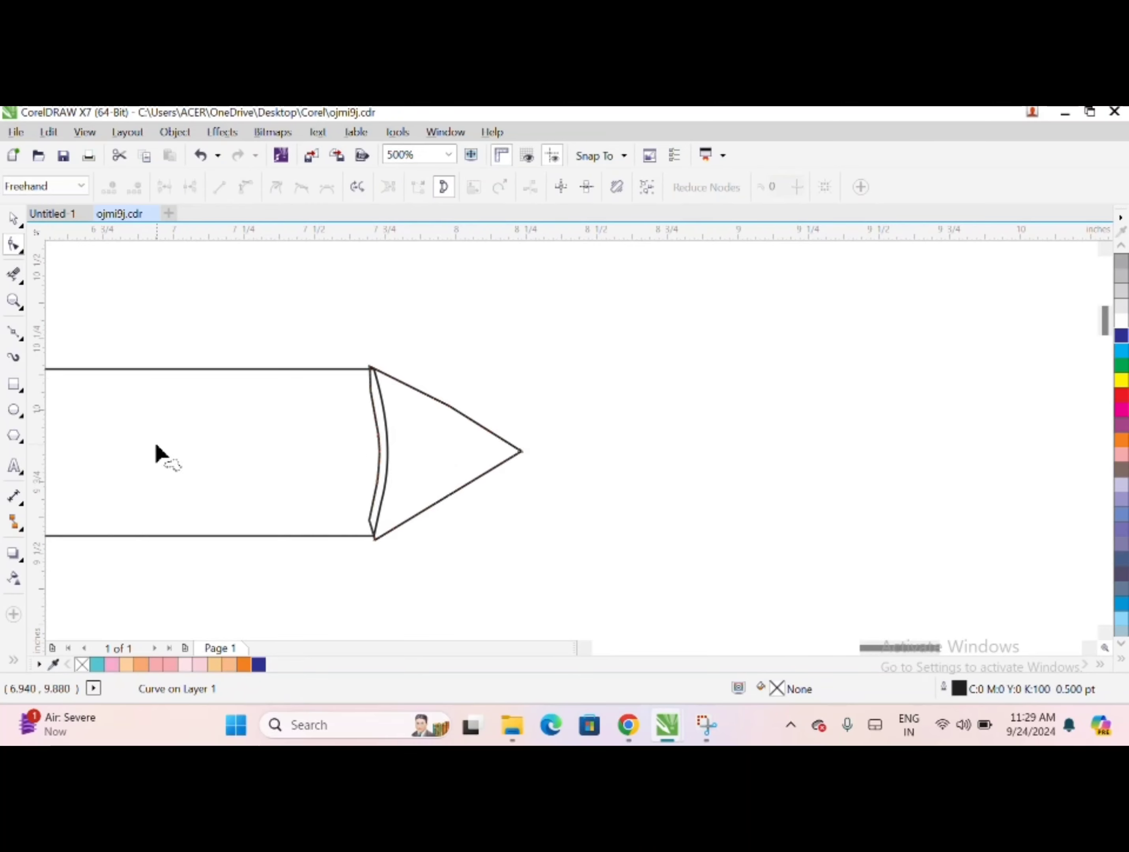
{"action": "scroll", "coordinate": [341, 449], "scroll_direction": "up", "scroll_amount": 3}
{"action": "left_click_drag", "start_coordinate": [338, 444], "coordinate": [336, 413]}
{"action": "scroll", "coordinate": [353, 474], "scroll_direction": "down", "scroll_amount": 2}
{"action": "scroll", "coordinate": [330, 428], "scroll_direction": "up", "scroll_amount": 2}
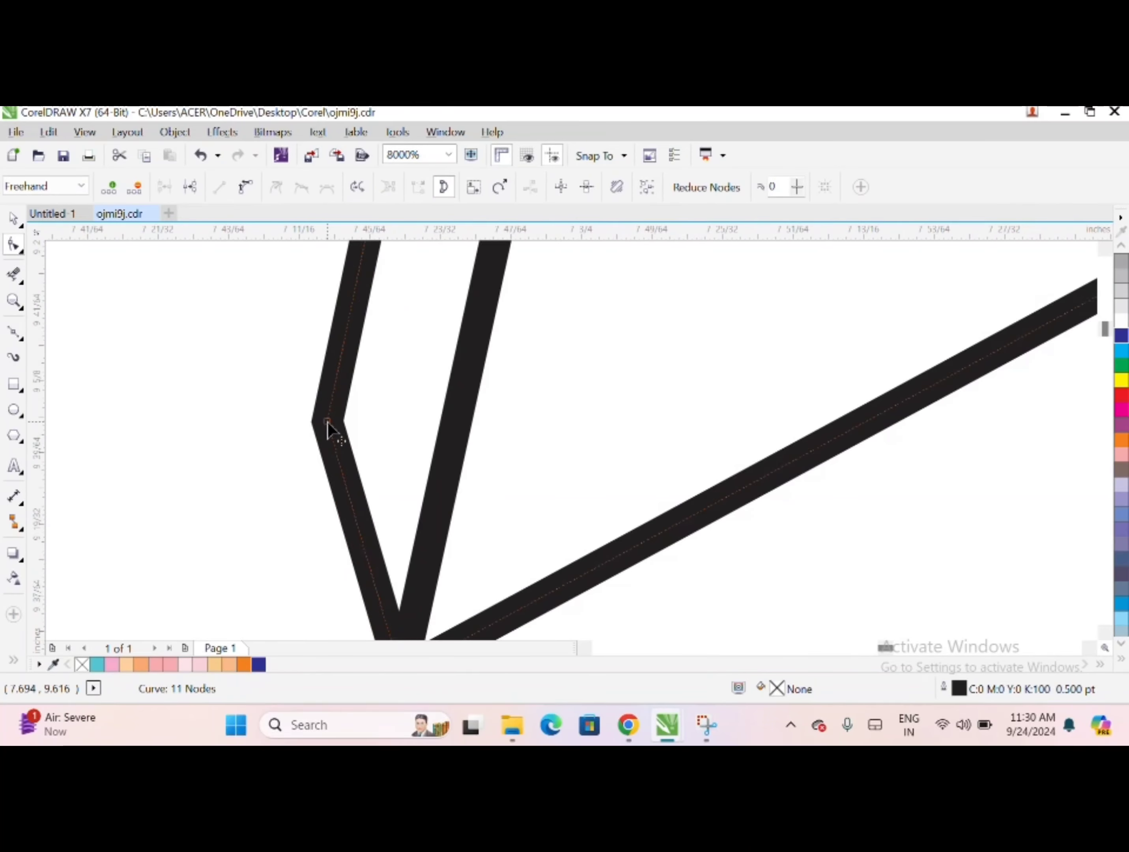
{"action": "scroll", "coordinate": [474, 416], "scroll_direction": "up", "scroll_amount": 1}
{"action": "scroll", "coordinate": [474, 416], "scroll_direction": "down", "scroll_amount": 1}
{"action": "left_click_drag", "start_coordinate": [462, 349], "coordinate": [502, 372]}
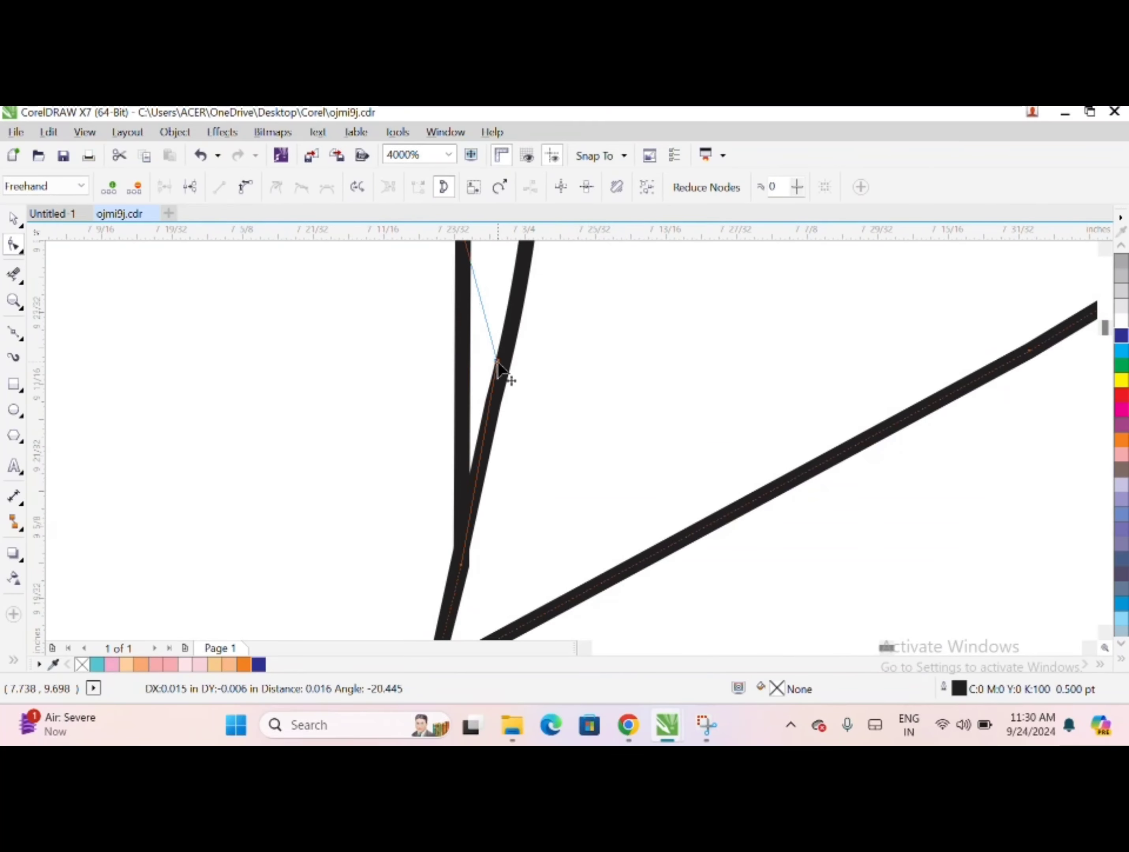
{"action": "scroll", "coordinate": [531, 348], "scroll_direction": "down", "scroll_amount": 2}
{"action": "scroll", "coordinate": [522, 469], "scroll_direction": "up", "scroll_amount": 1}
{"action": "left_click_drag", "start_coordinate": [506, 522], "coordinate": [542, 510]}
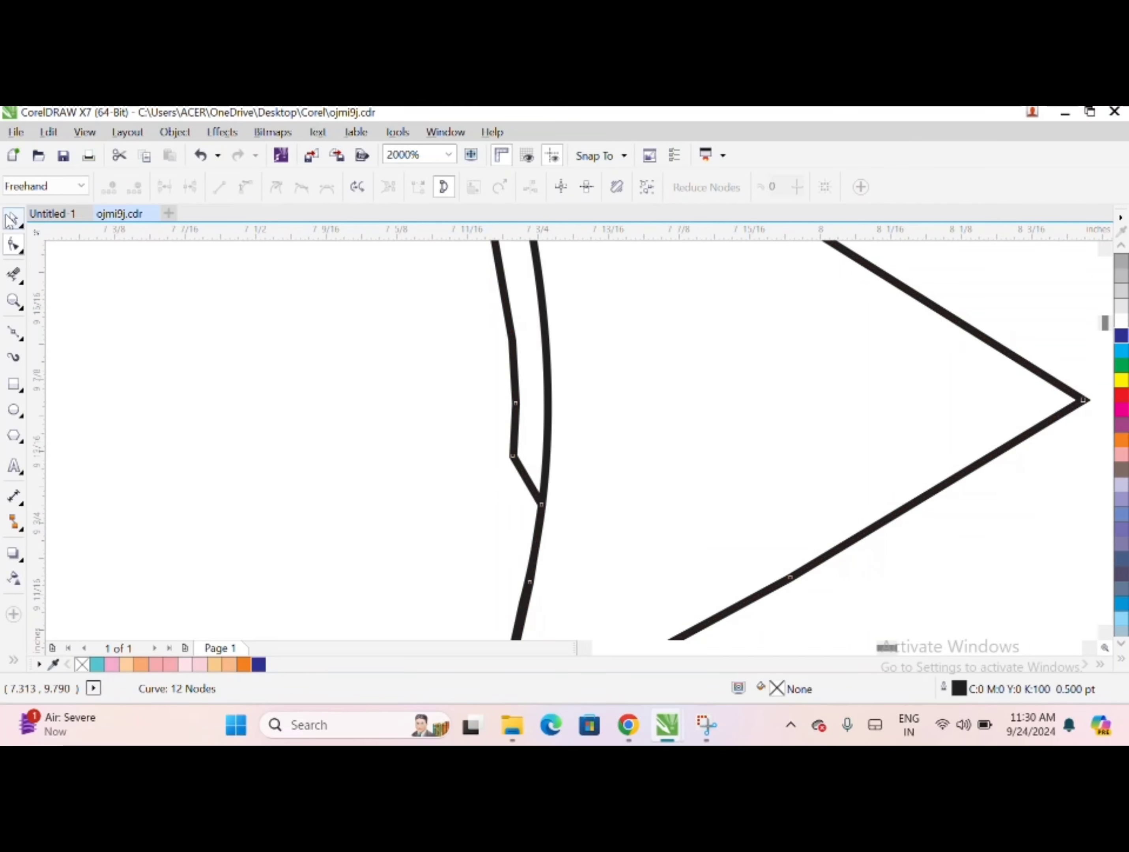
- Reposition the middle nodes of the tip's inner edge so they lie on the bar's curved end
{"action": "key", "text": "space"}
{"action": "scroll", "coordinate": [446, 509], "scroll_direction": "up", "scroll_amount": 1}
{"action": "scroll", "coordinate": [513, 514], "scroll_direction": "down", "scroll_amount": 2}
{"action": "key", "text": "space"}
{"action": "scroll", "coordinate": [536, 567], "scroll_direction": "up", "scroll_amount": 2}
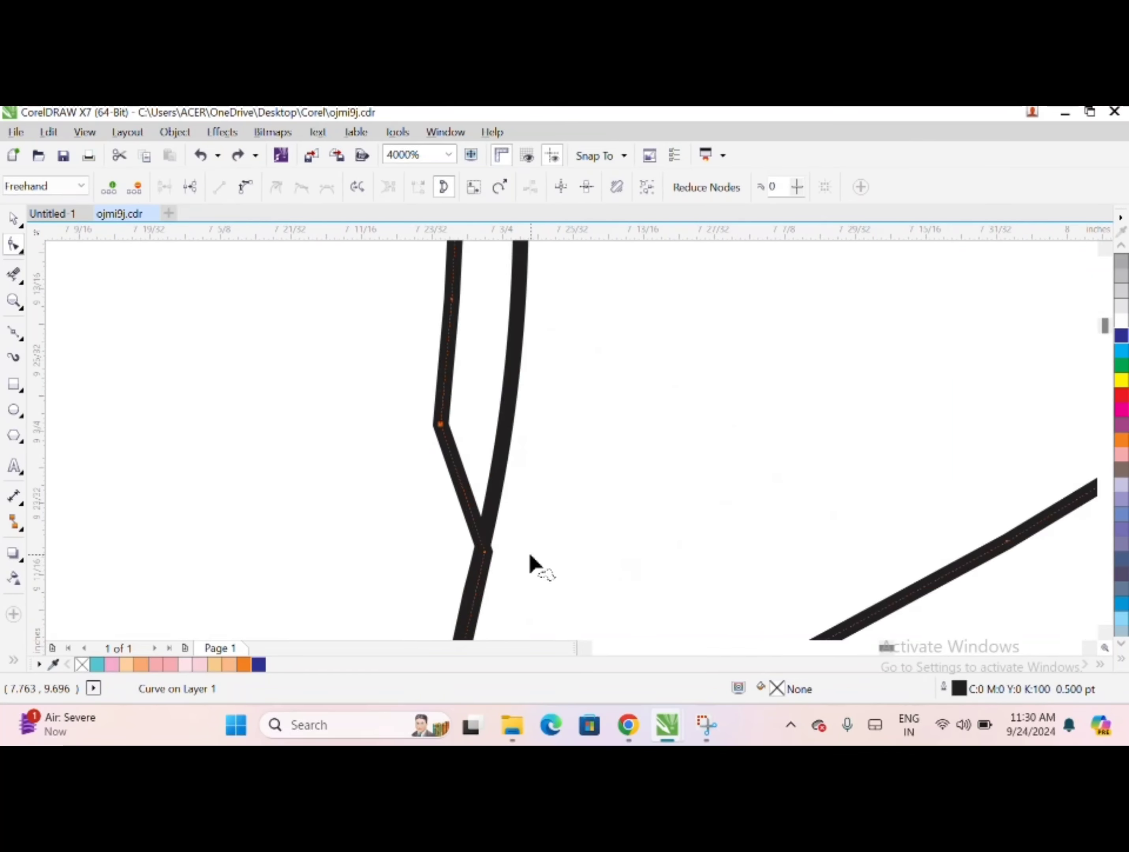
{"action": "mouse_move", "coordinate": [441, 424]}
{"action": "left_mouse_down"}
{"action": "mouse_move", "coordinate": [511, 434]}
{"action": "mouse_move", "coordinate": [444, 430]}
{"action": "mouse_move", "coordinate": [471, 479]}
{"action": "mouse_move", "coordinate": [524, 486]}
{"action": "mouse_move", "coordinate": [512, 462]}
{"action": "left_mouse_up"}
{"action": "scroll", "coordinate": [541, 414], "scroll_direction": "down", "scroll_amount": 2}
{"action": "scroll", "coordinate": [449, 474], "scroll_direction": "up", "scroll_amount": 2}
{"action": "scroll", "coordinate": [511, 567], "scroll_direction": "down", "scroll_amount": 1}
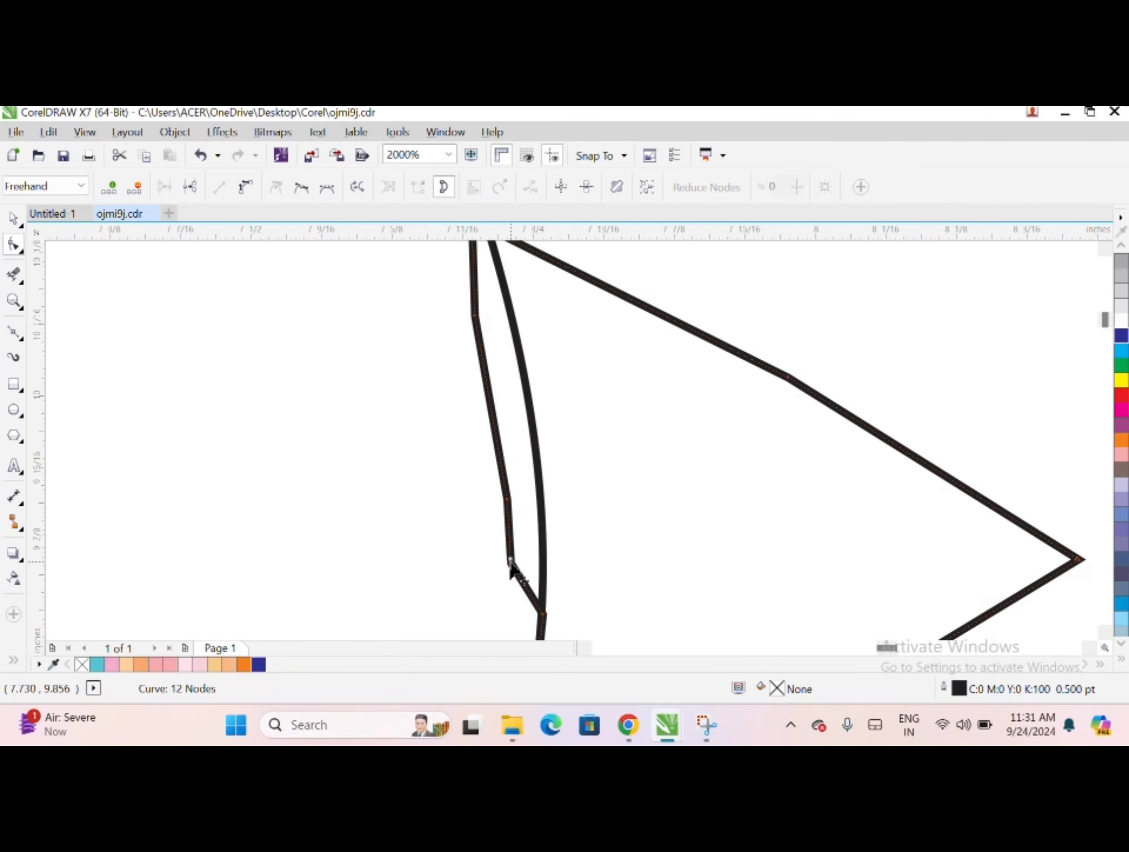
{"action": "mouse_move", "coordinate": [510, 565]}
{"action": "left_mouse_down"}
{"action": "mouse_move", "coordinate": [554, 567]}
{"action": "mouse_move", "coordinate": [540, 557]}
{"action": "left_mouse_up"}
{"action": "scroll", "coordinate": [559, 522], "scroll_direction": "up", "scroll_amount": 1}
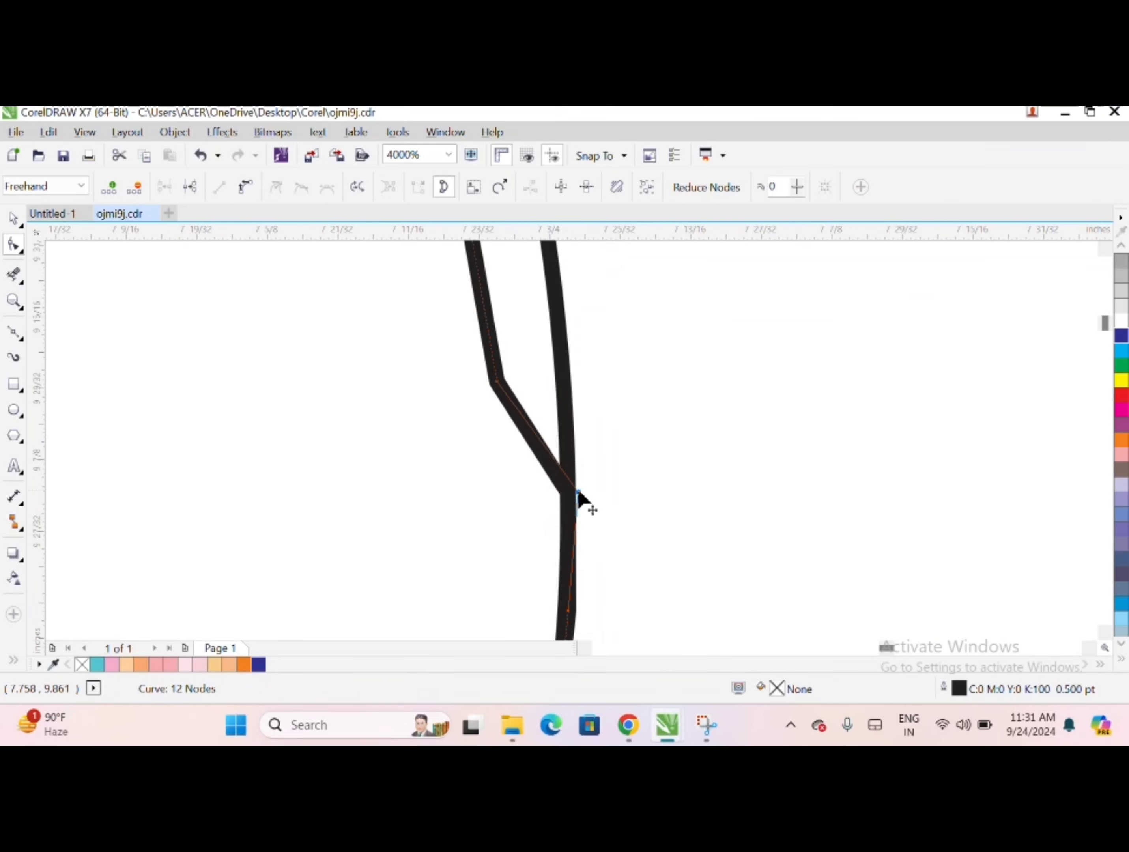
- Refine the tip's inner edge above its middle by placing the remaining offset nodes on the bar's curve
{"action": "scroll", "coordinate": [578, 498], "scroll_direction": "down", "scroll_amount": 1}
{"action": "scroll", "coordinate": [569, 454], "scroll_direction": "up", "scroll_amount": 2}
{"action": "scroll", "coordinate": [516, 550], "scroll_direction": "up", "scroll_amount": 1}
{"action": "scroll", "coordinate": [516, 550], "scroll_direction": "up", "scroll_amount": 1}
{"action": "left_click_drag", "start_coordinate": [515, 541], "coordinate": [652, 518]}
{"action": "scroll", "coordinate": [654, 520], "scroll_direction": "down", "scroll_amount": 3}
{"action": "scroll", "coordinate": [506, 384], "scroll_direction": "up", "scroll_amount": 2}
{"action": "mouse_move", "coordinate": [507, 382]}
{"action": "left_mouse_down"}
{"action": "mouse_move", "coordinate": [599, 398]}
{"action": "mouse_move", "coordinate": [590, 419]}
{"action": "left_mouse_up"}
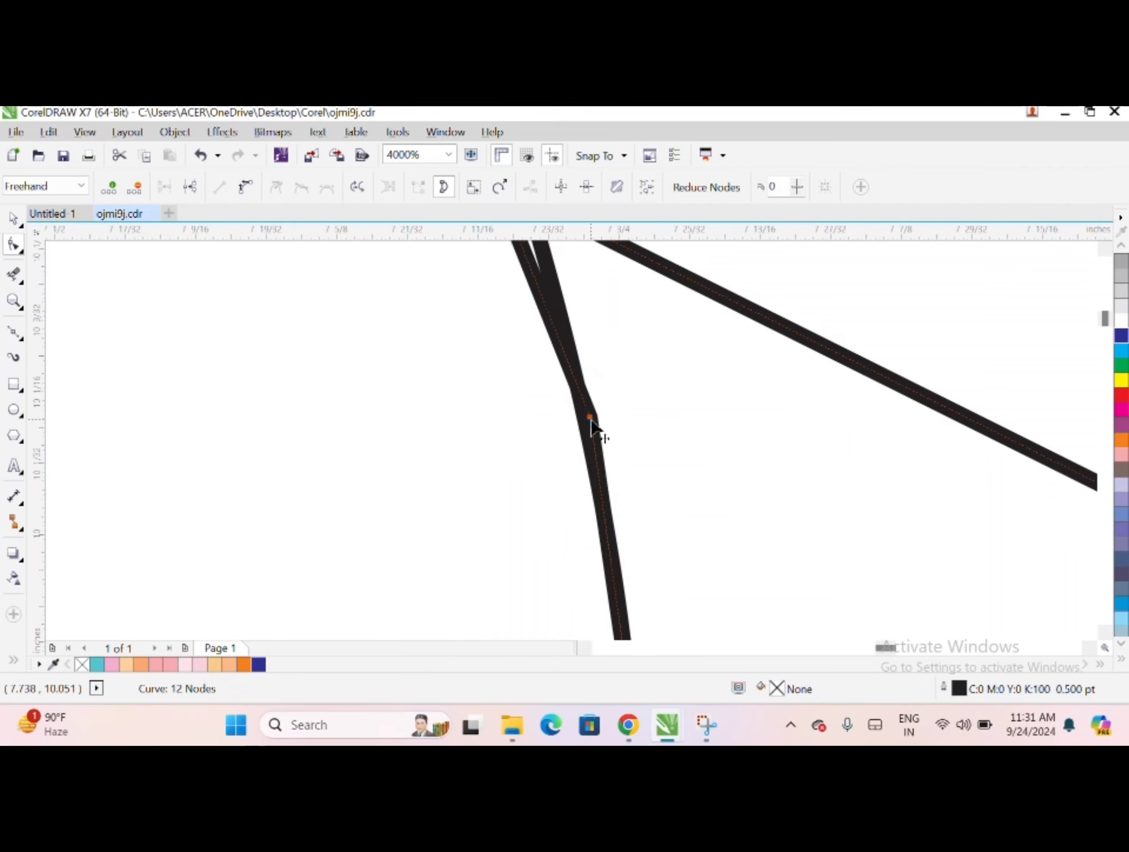
- Fit the topmost node of the tip's inner edge to the bar's curve and adjust the node on its upper slanted side
{"action": "scroll", "coordinate": [590, 420], "scroll_direction": "down", "scroll_amount": 2}
{"action": "scroll", "coordinate": [572, 508], "scroll_direction": "up", "scroll_amount": 3}
{"action": "mouse_move", "coordinate": [444, 297]}
{"action": "left_mouse_down"}
{"action": "mouse_move", "coordinate": [464, 293]}
{"action": "mouse_move", "coordinate": [525, 328]}
{"action": "left_mouse_up"}
{"action": "scroll", "coordinate": [565, 419], "scroll_direction": "down", "scroll_amount": 3}
{"action": "scroll", "coordinate": [720, 404], "scroll_direction": "up", "scroll_amount": 2}
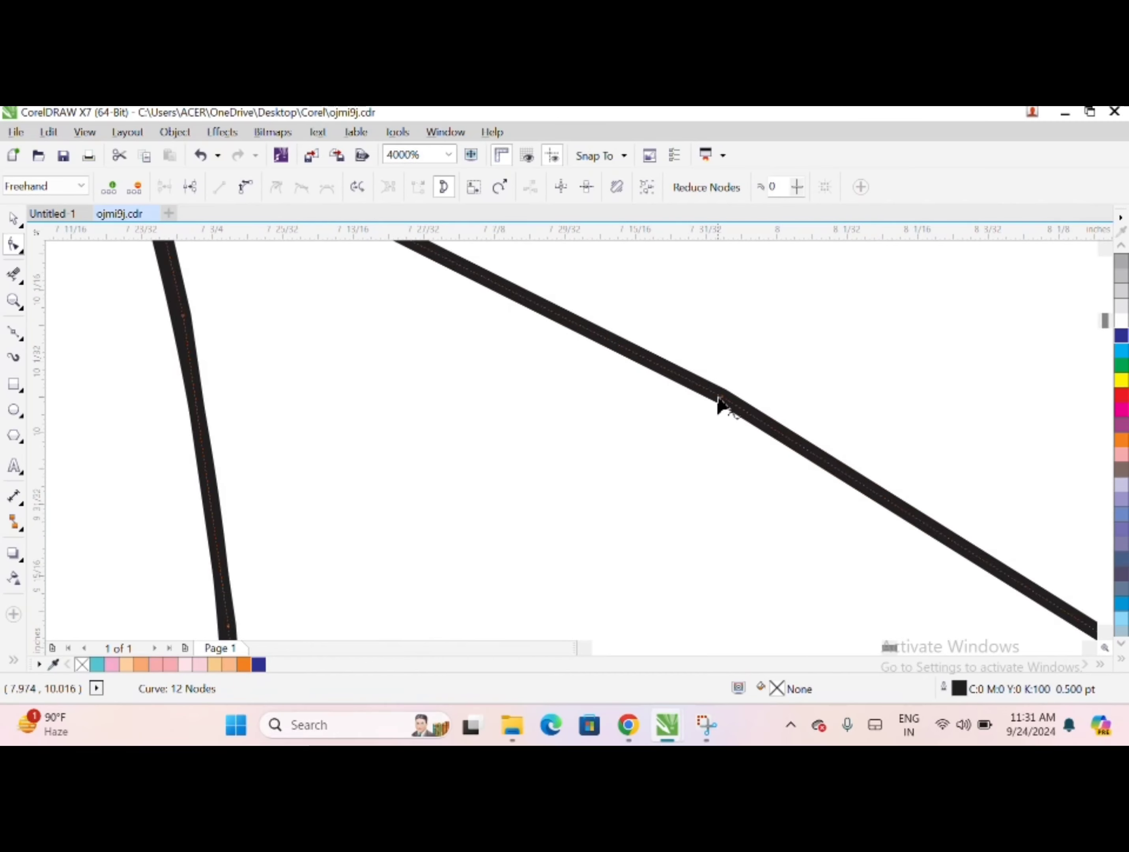
{"action": "left_click_drag", "start_coordinate": [720, 405], "coordinate": [723, 411]}
{"action": "scroll", "coordinate": [710, 428], "scroll_direction": "down", "scroll_amount": 2}
{"action": "scroll", "coordinate": [335, 428], "scroll_direction": "down", "scroll_amount": 3}
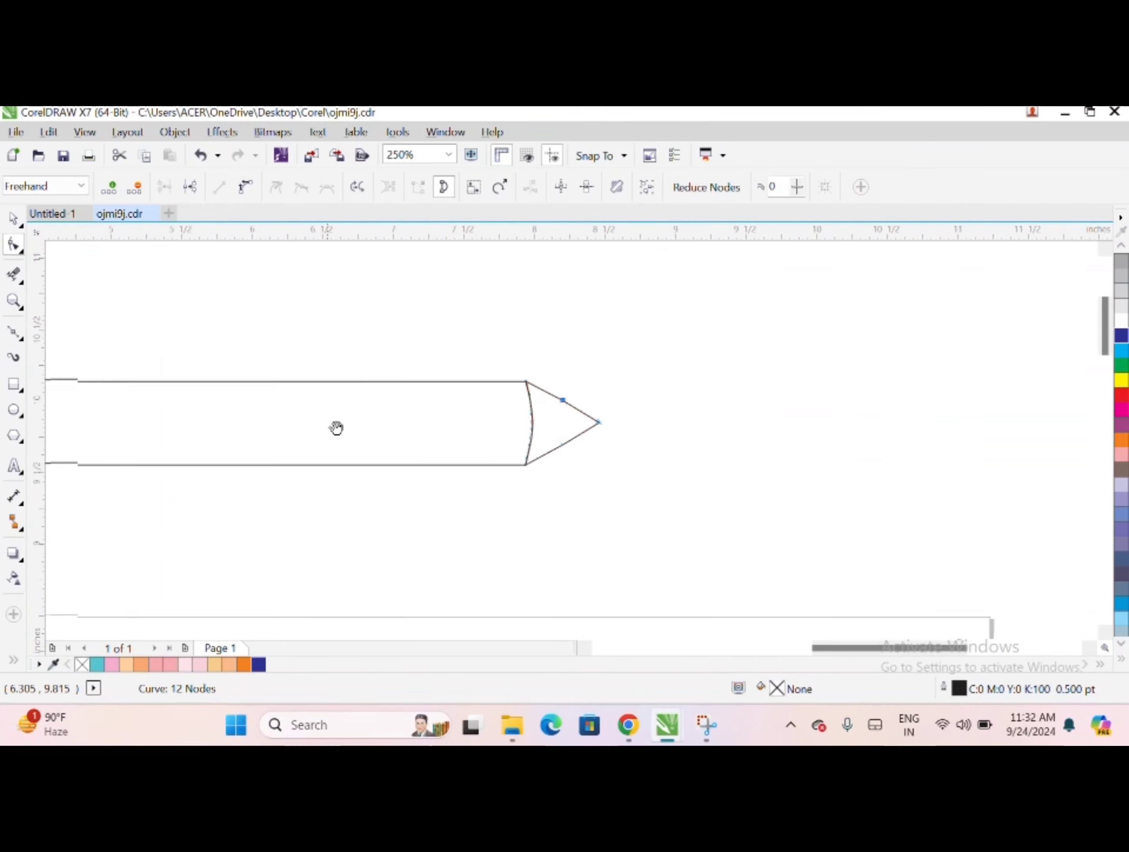
- Draw a short freehand arc across the pencil tip near its point to mark the lead
{"action": "left_click", "coordinate": [476, 154]}
{"action": "key", "text": "F5"}
{"action": "left_click_drag", "start_coordinate": [592, 410], "coordinate": [597, 465]}
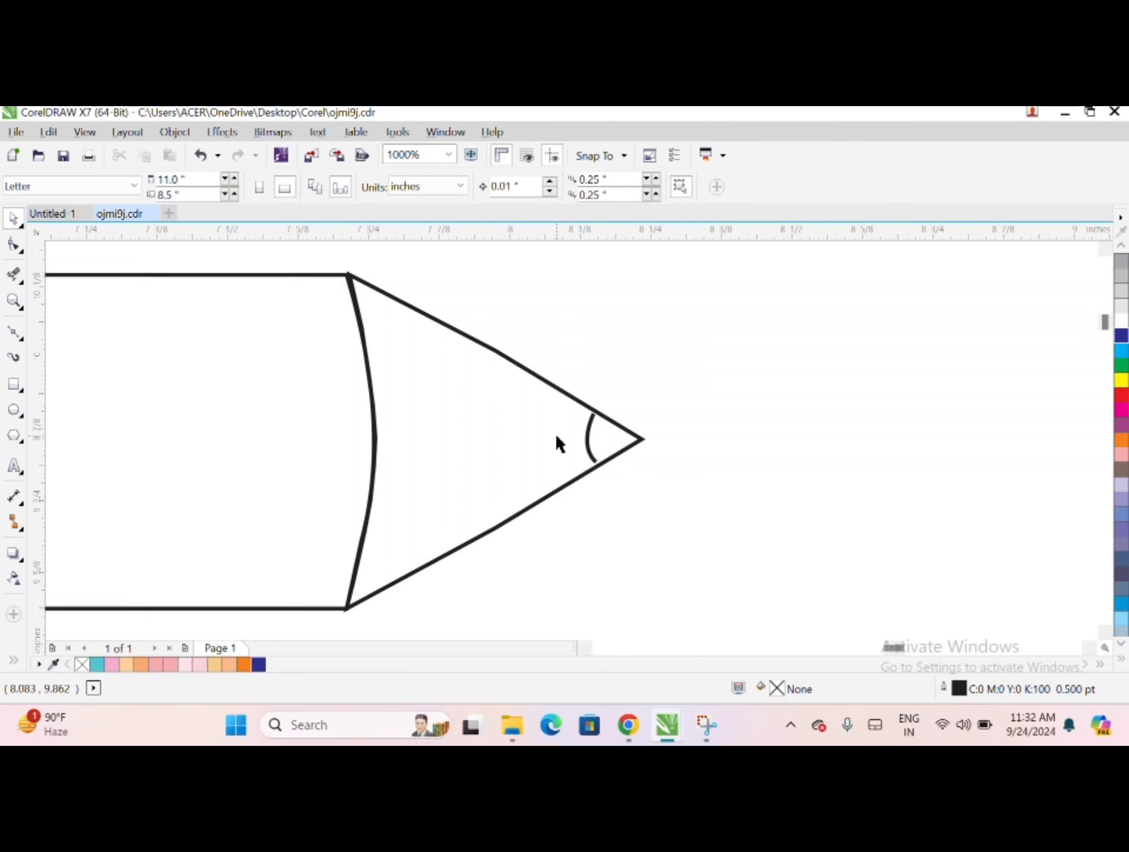
{"action": "scroll", "coordinate": [557, 443], "scroll_direction": "up", "scroll_amount": 2}
- Move the small arc's end nodes onto the tip's upper and lower slanted edges
{"action": "key", "text": "space"}
{"action": "key", "text": "F10"}
{"action": "scroll", "coordinate": [689, 575], "scroll_direction": "up", "scroll_amount": 1}
{"action": "left_click_drag", "start_coordinate": [680, 562], "coordinate": [701, 588]}
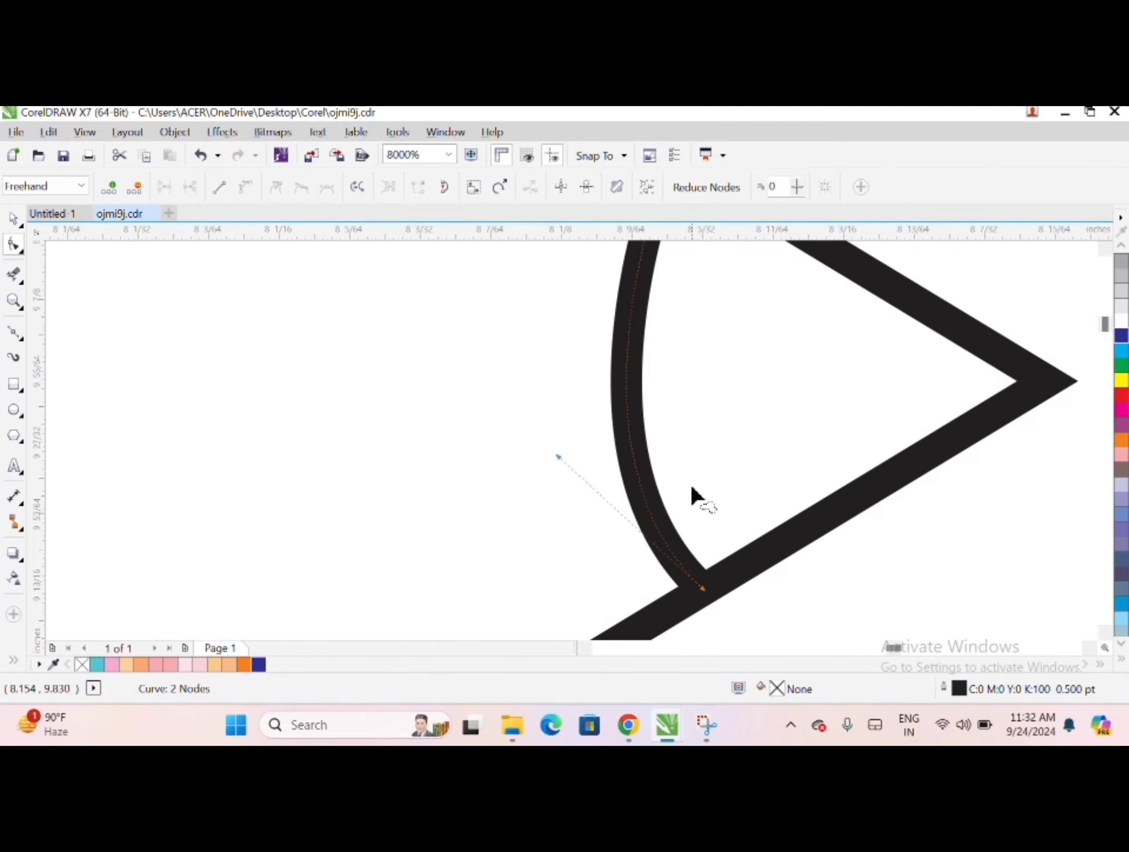
{"action": "scroll", "coordinate": [693, 486], "scroll_direction": "down", "scroll_amount": 1}
{"action": "scroll", "coordinate": [679, 310], "scroll_direction": "up", "scroll_amount": 3}
{"action": "left_click_drag", "start_coordinate": [647, 503], "coordinate": [658, 466]}
{"action": "scroll", "coordinate": [670, 501], "scroll_direction": "down", "scroll_amount": 4}
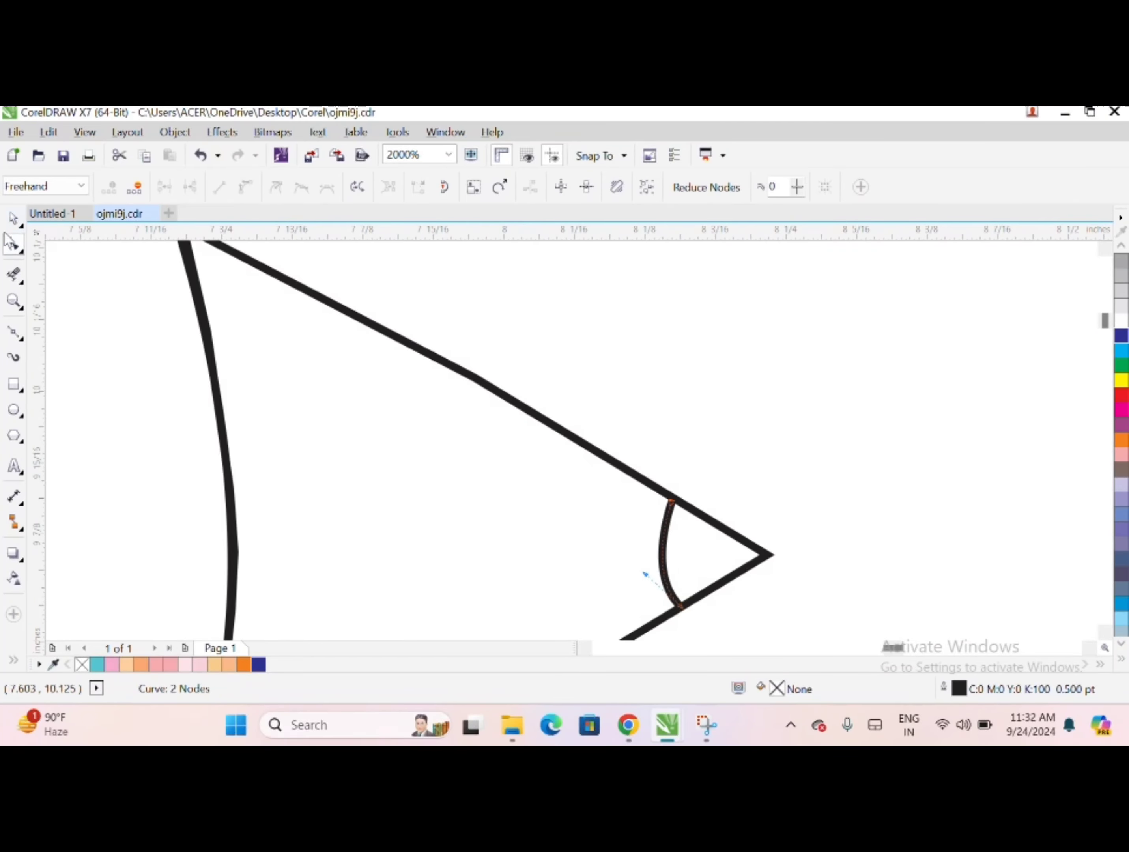
{"action": "key", "text": "Escape"}
- Draw thin horizontal rectangles inside the pencil bar as detail stripes
{"action": "scroll", "coordinate": [215, 383], "scroll_direction": "down", "scroll_amount": 4}
{"action": "key", "text": "F6"}
{"action": "mouse_move", "coordinate": [353, 423]}
{"action": "left_mouse_down"}
{"action": "mouse_move", "coordinate": [512, 426]}
{"action": "mouse_move", "coordinate": [460, 444]}
{"action": "mouse_move", "coordinate": [609, 452]}
{"action": "mouse_move", "coordinate": [565, 426]}
{"action": "mouse_move", "coordinate": [676, 426]}
{"action": "left_mouse_up"}
{"action": "key", "text": "space"}
{"action": "key", "text": "Escape"}
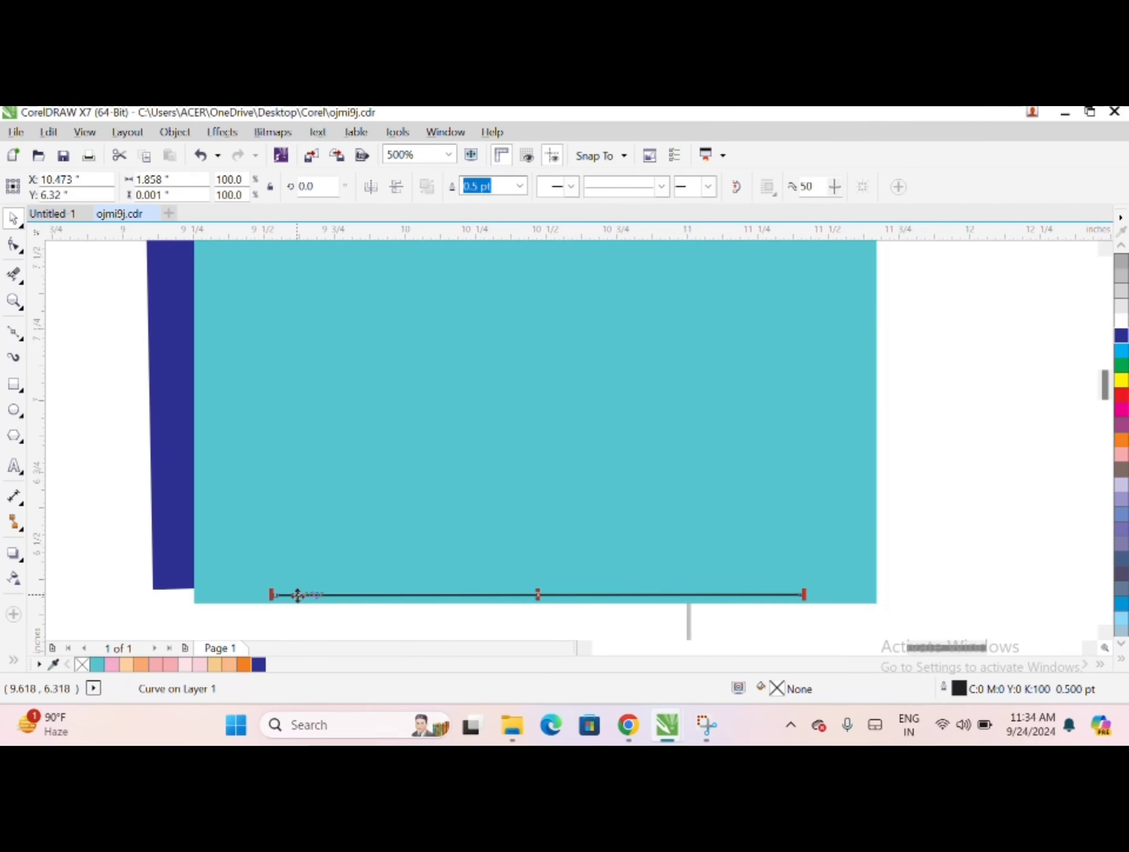
- Lengthen the base line leftward on the teal panel and draw a two-peaked zigzag about 2.165 by 1.269 inches from its left end
{"action": "left_click_drag", "start_coordinate": [268, 594], "coordinate": [231, 594]}
{"action": "left_click", "coordinate": [14, 332]}
{"action": "scroll", "coordinate": [398, 421], "scroll_direction": "down", "scroll_amount": 3}
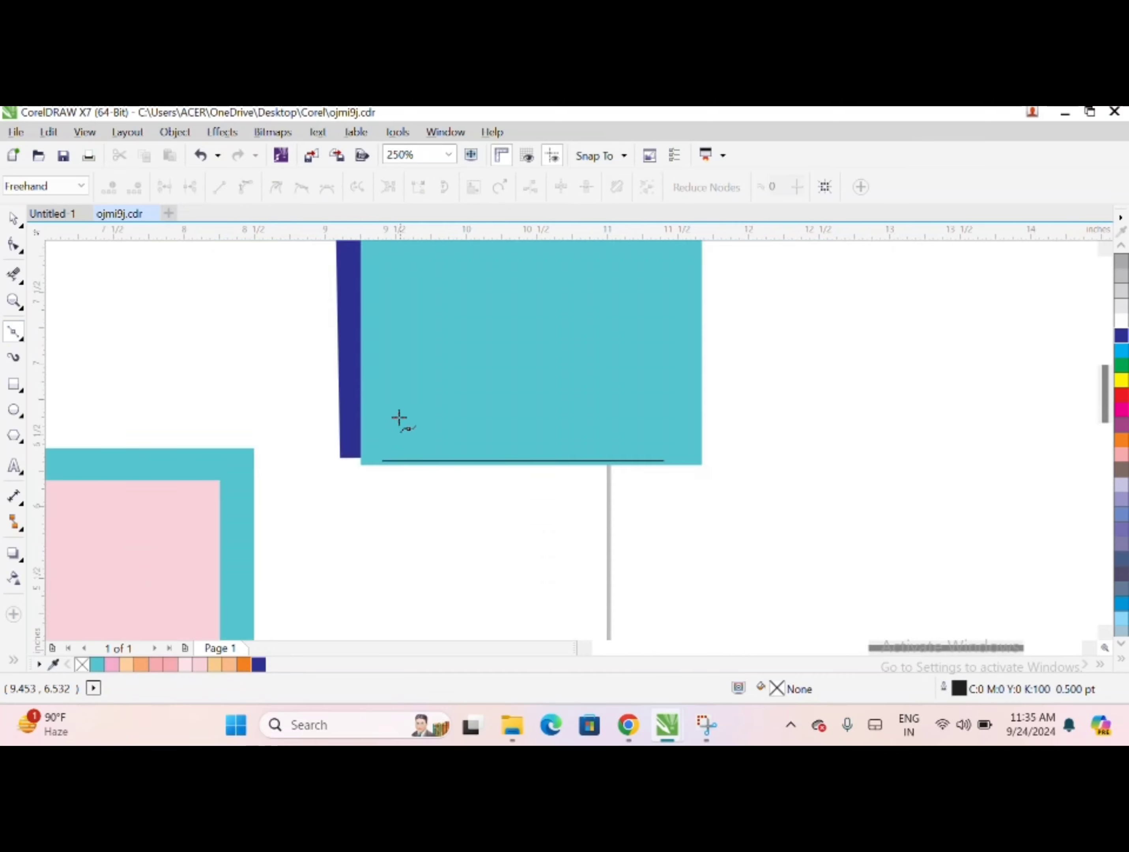
{"action": "scroll", "coordinate": [387, 569], "scroll_direction": "up", "scroll_amount": 3}
{"action": "scroll", "coordinate": [387, 569], "scroll_direction": "down", "scroll_amount": 3}
{"action": "scroll", "coordinate": [431, 511], "scroll_direction": "up", "scroll_amount": 3}
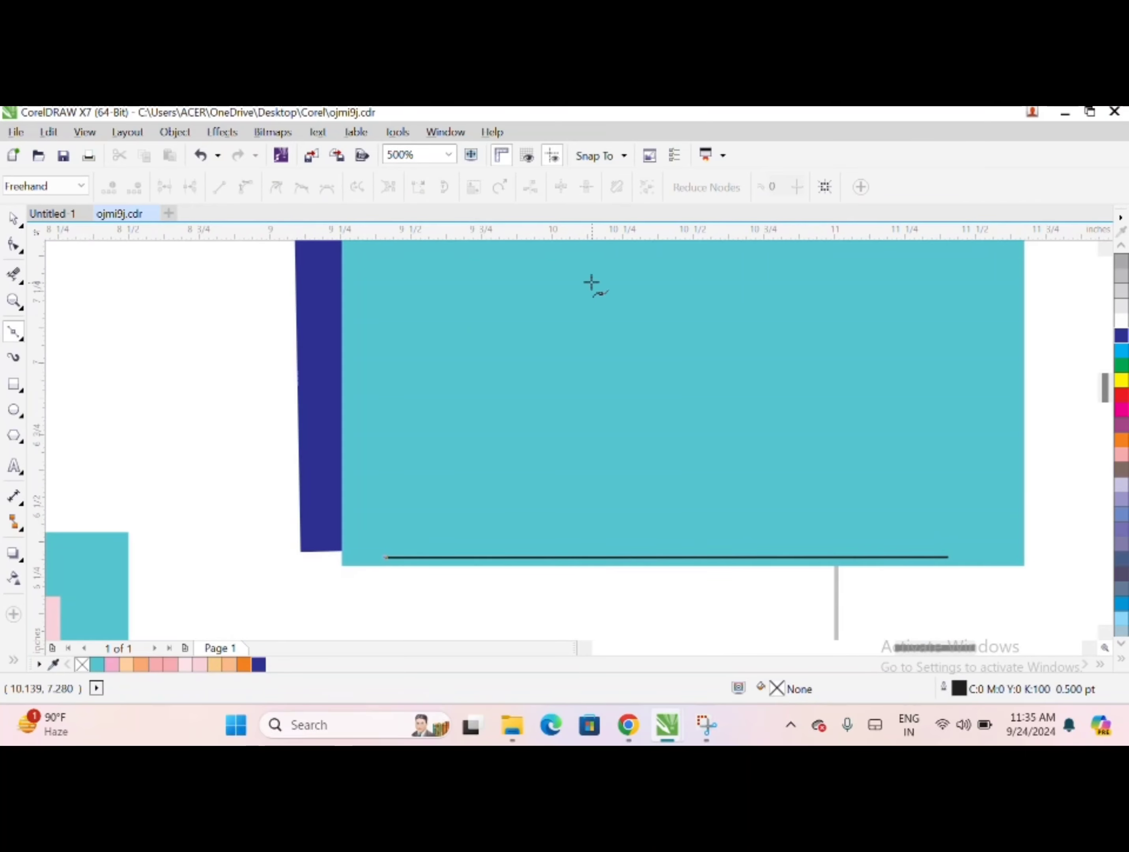
{"action": "scroll", "coordinate": [602, 337], "scroll_direction": "down", "scroll_amount": 2}
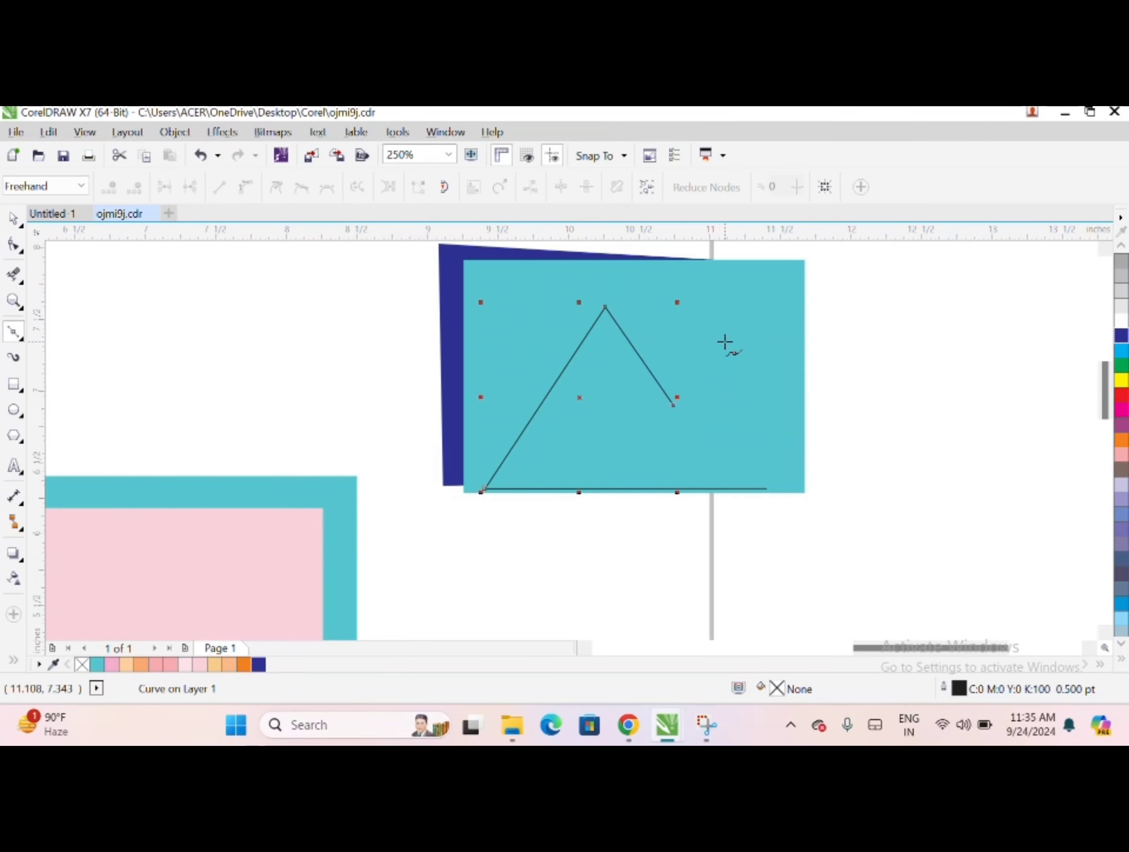
{"action": "left_click", "coordinate": [14, 222]}
- Stretch the base line rightward to about 2.194 inches and move the zigzag's last node onto its right end
{"action": "scroll", "coordinate": [710, 531], "scroll_direction": "up", "scroll_amount": 2}
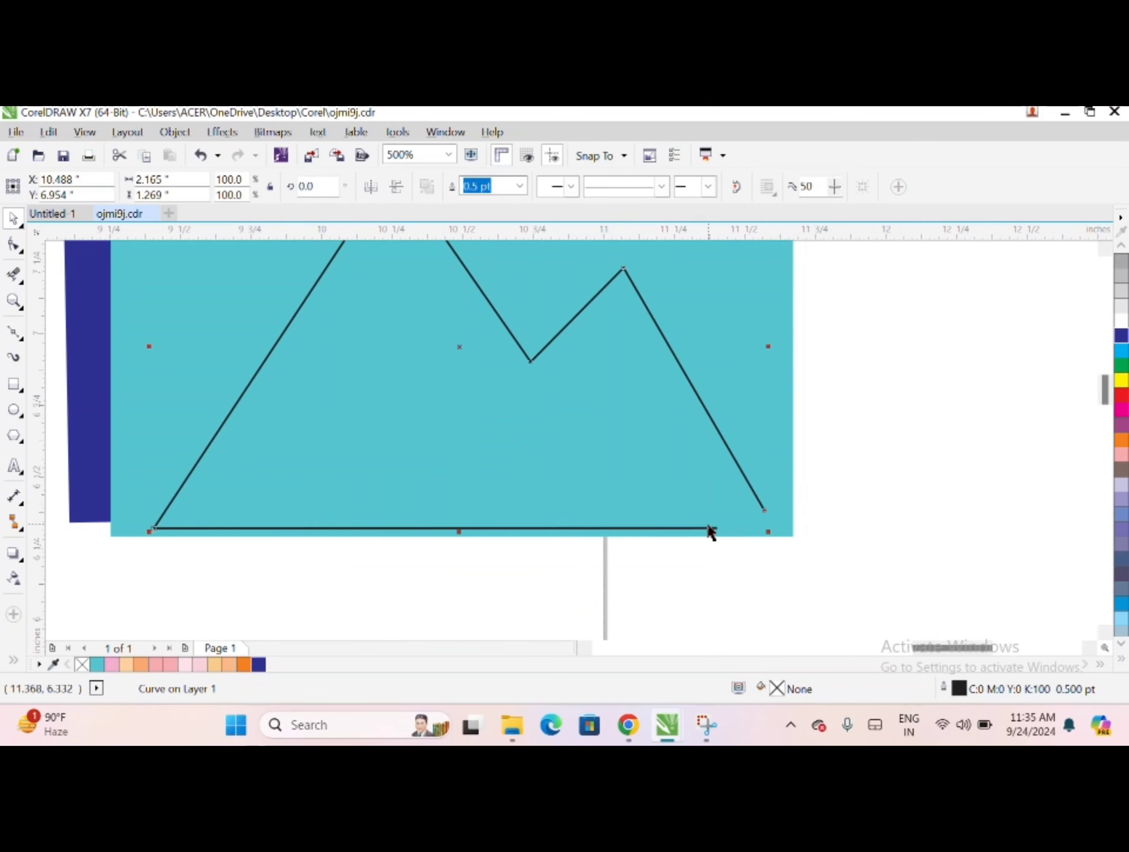
{"action": "left_click_drag", "start_coordinate": [720, 527], "coordinate": [776, 528]}
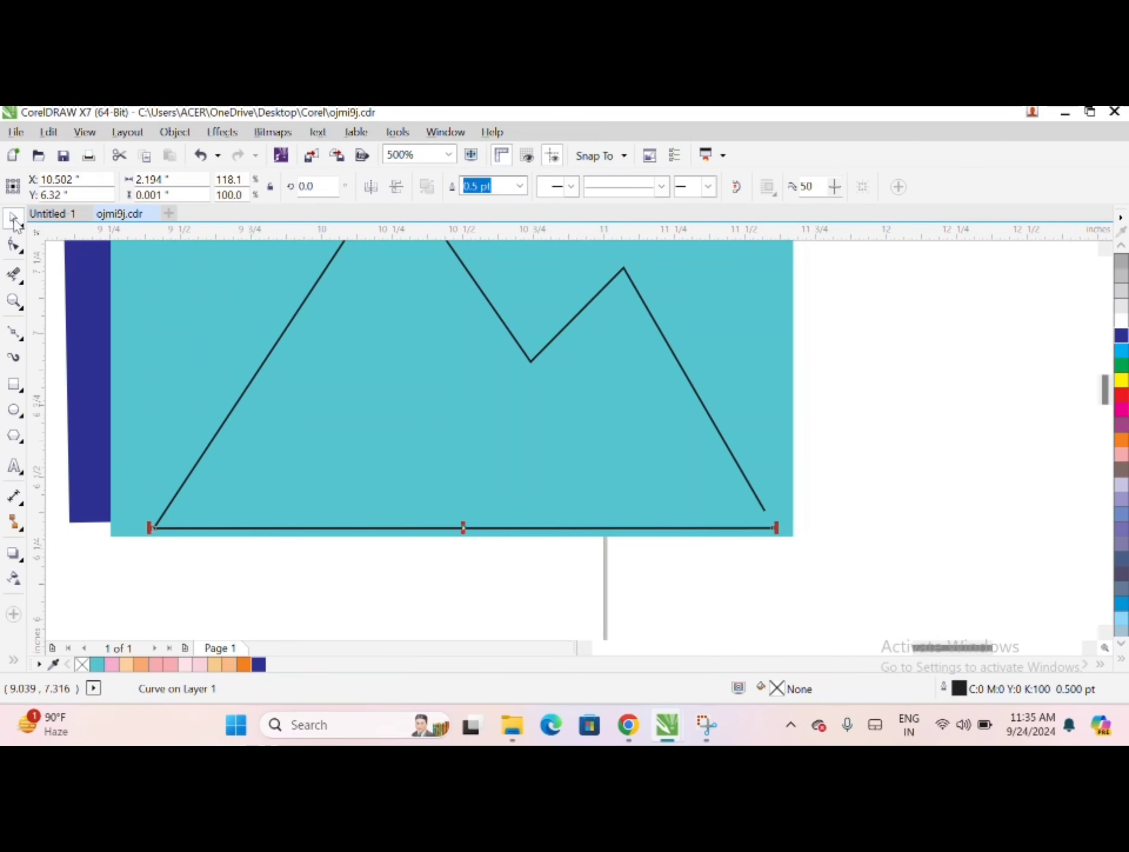
{"action": "left_click", "coordinate": [695, 391]}
{"action": "key", "text": "Escape"}
{"action": "left_click", "coordinate": [757, 497]}
{"action": "scroll", "coordinate": [769, 511], "scroll_direction": "up", "scroll_amount": 2}
{"action": "key", "text": "F10"}
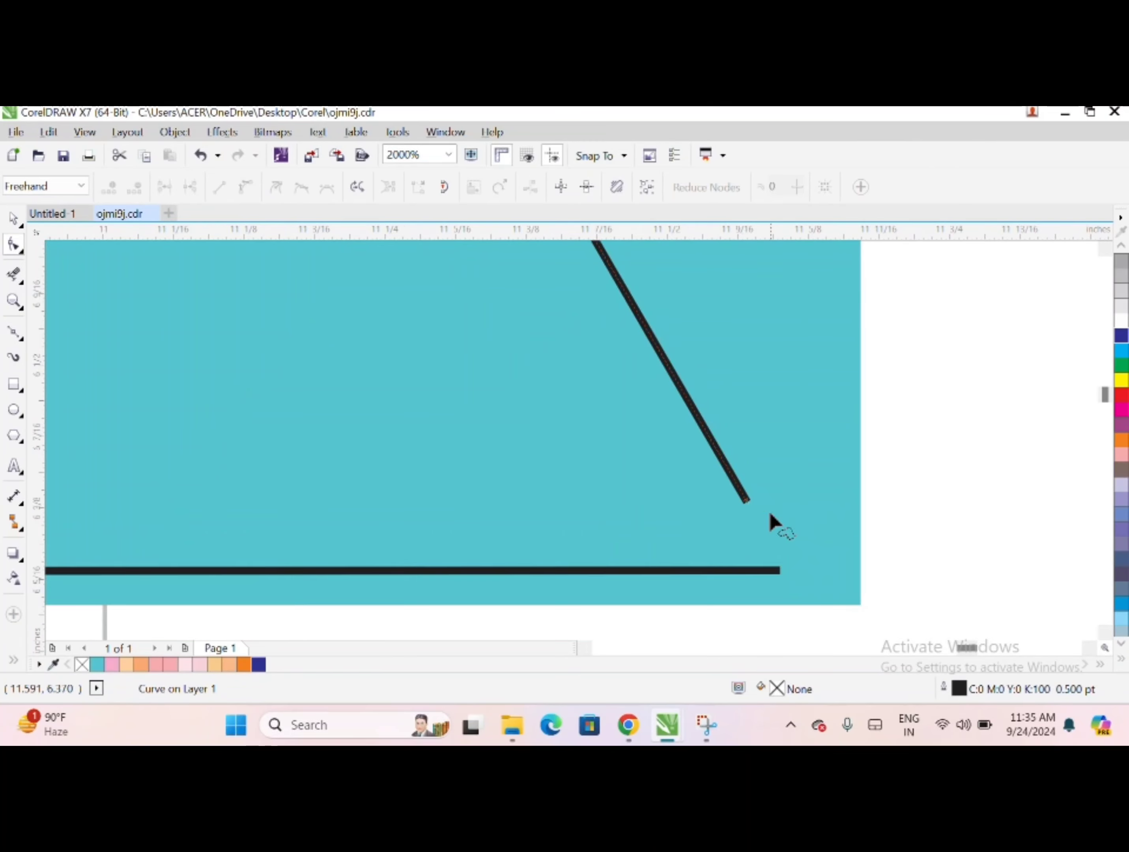
{"action": "left_click_drag", "start_coordinate": [745, 503], "coordinate": [778, 569]}
{"action": "scroll", "coordinate": [504, 446], "scroll_direction": "down", "scroll_amount": 3}
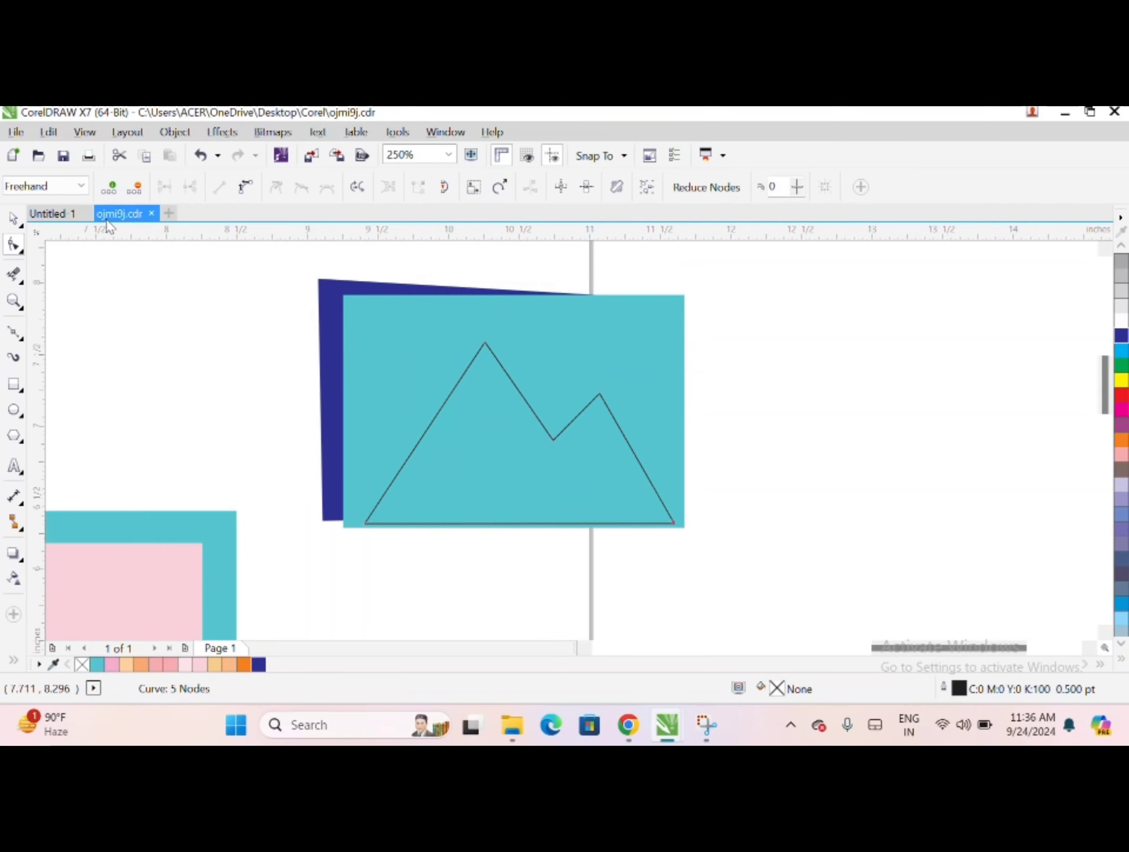
{"action": "key", "text": "space"}
{"action": "key", "text": "Escape"}
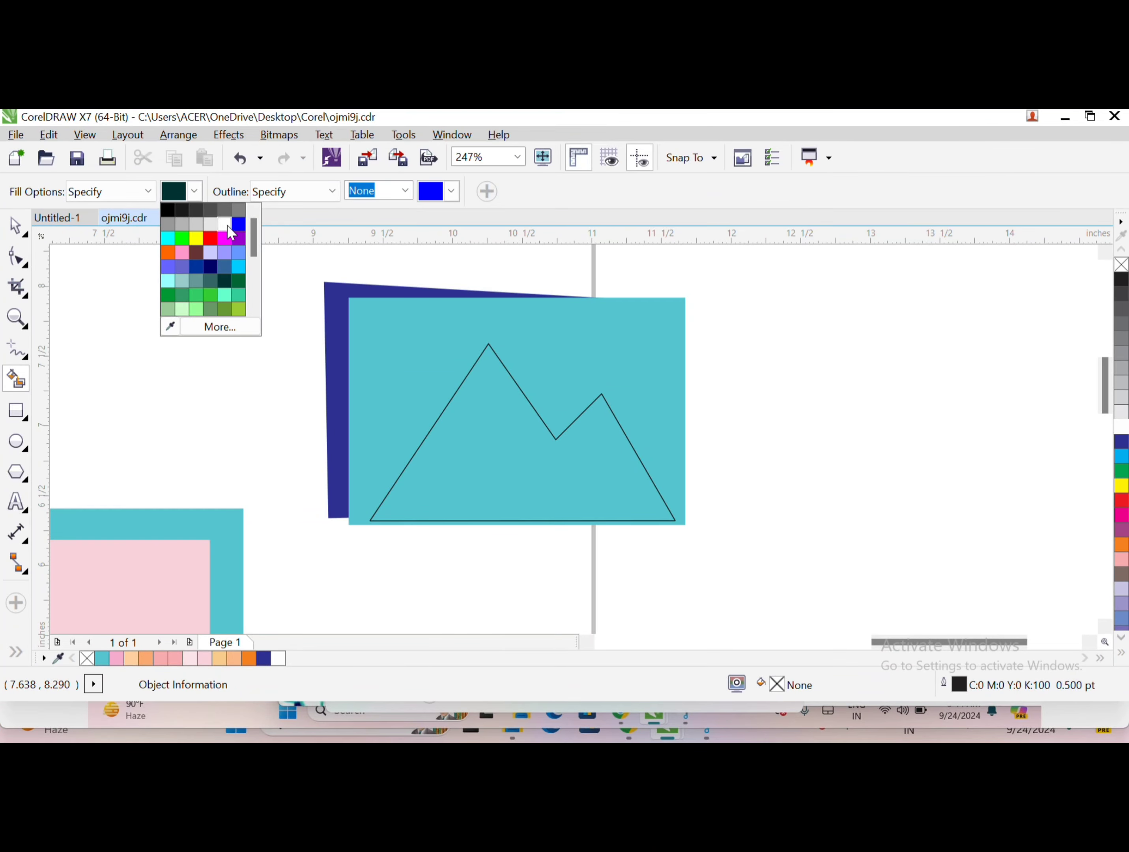
- Fill the enclosed mountain shape with white and no outline using Smart Fill
{"action": "left_click", "coordinate": [227, 225]}
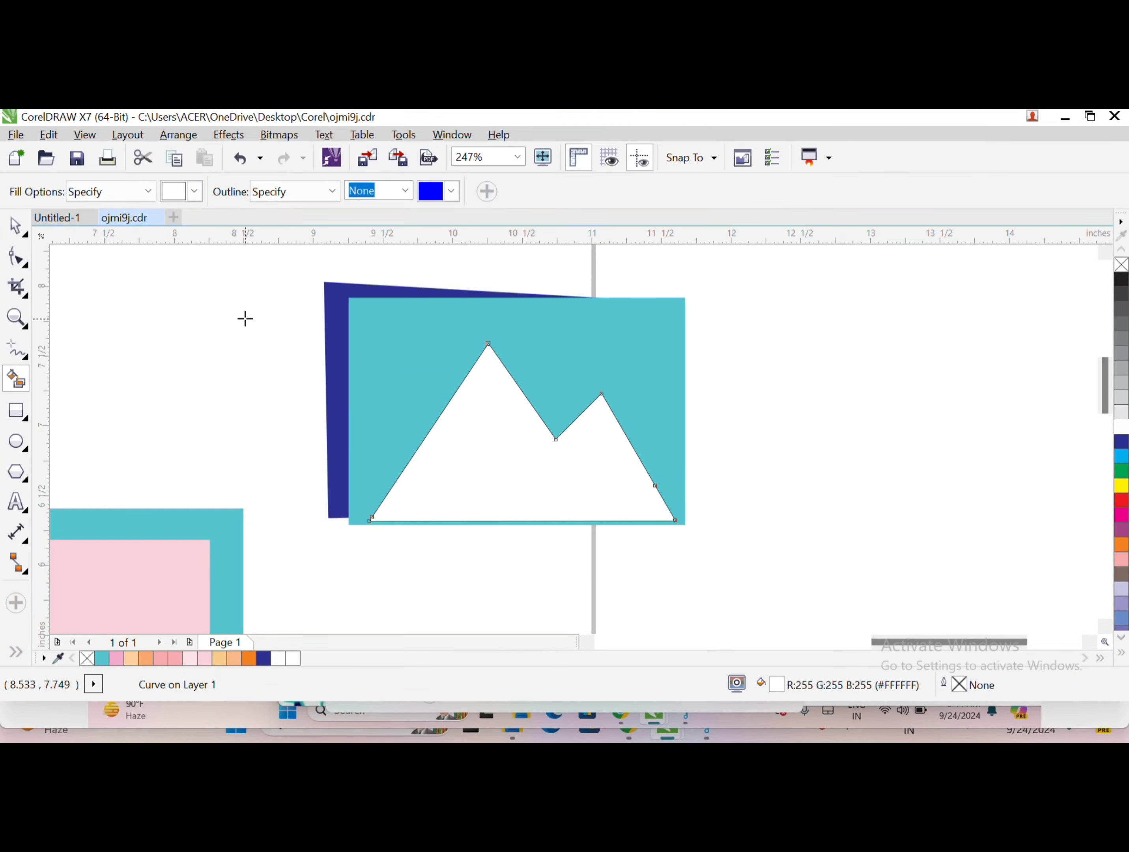
{"action": "left_click", "coordinate": [12, 227]}
{"action": "left_click", "coordinate": [225, 307]}
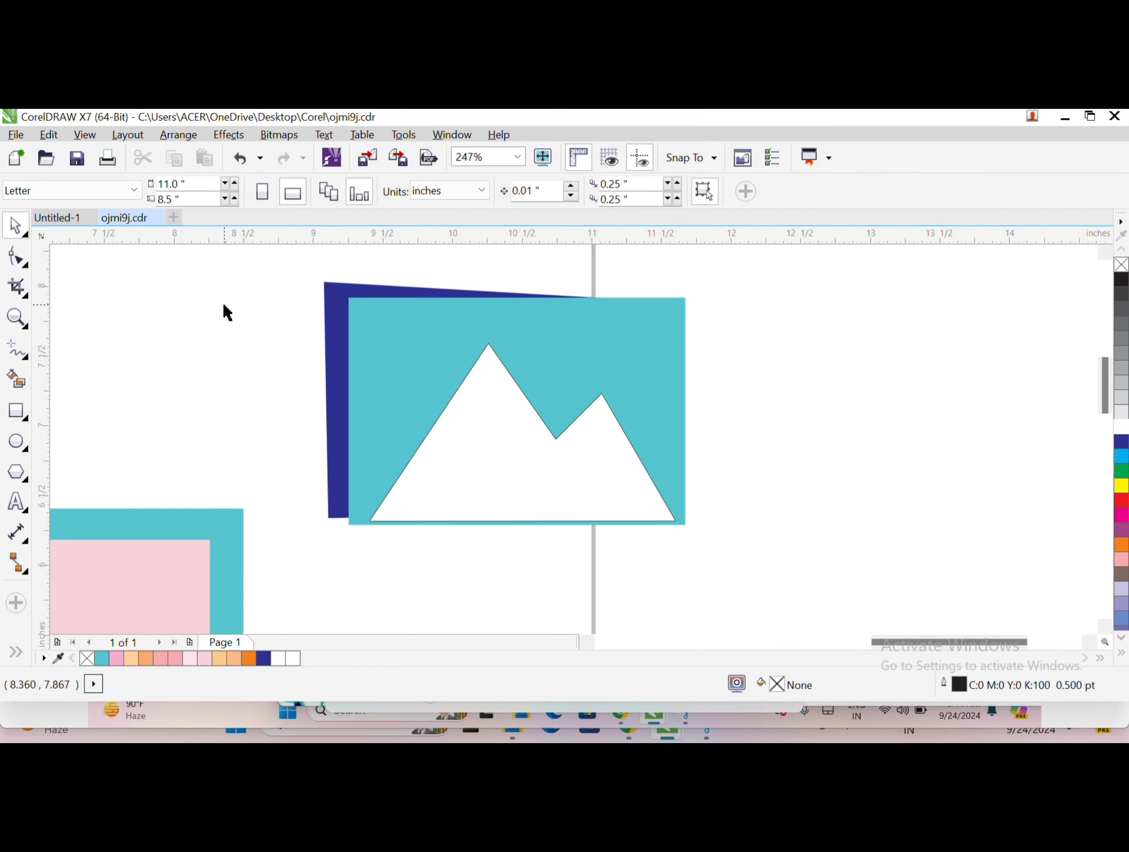
- Remove the leftover black mountain lines and reposition the white mountain near the teal panel's lower edge
{"action": "left_click", "coordinate": [591, 495]}
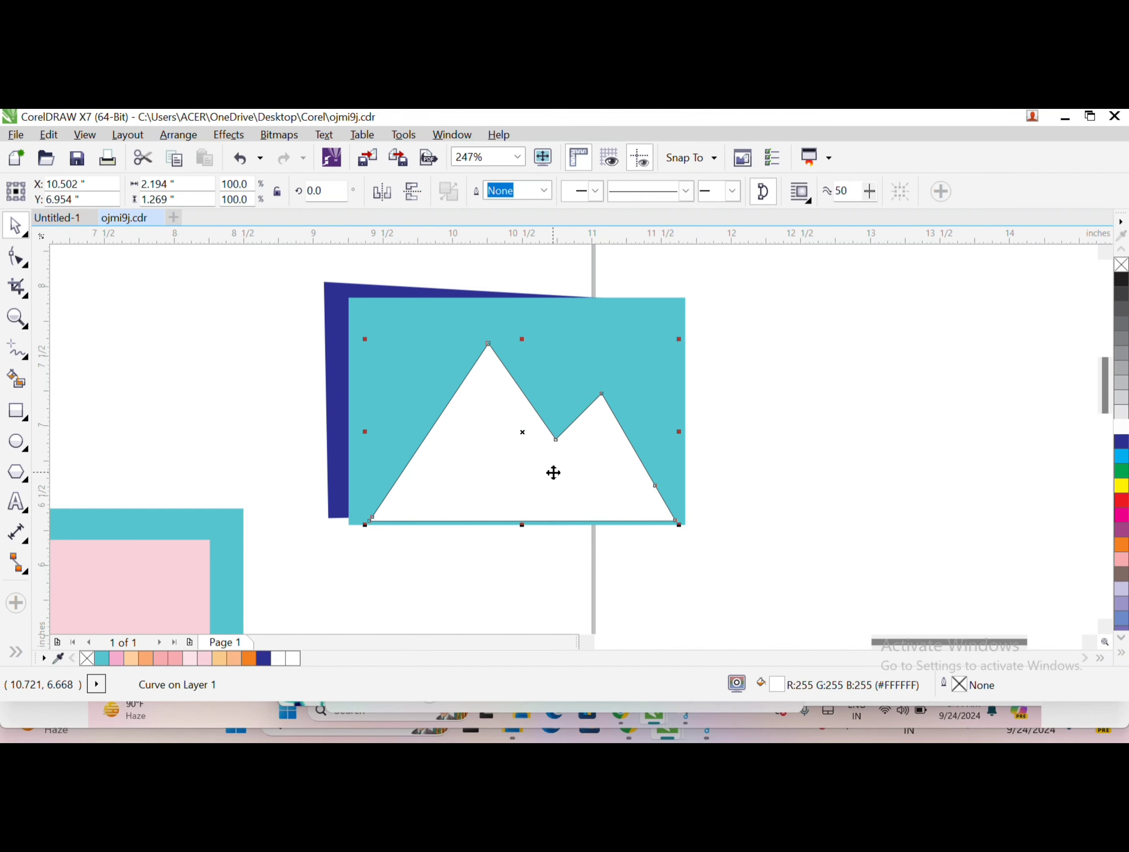
{"action": "left_click", "coordinate": [787, 387]}
{"action": "left_click", "coordinate": [552, 437]}
{"action": "left_click", "coordinate": [600, 525]}
{"action": "left_click_drag", "start_coordinate": [576, 510], "coordinate": [567, 507]}
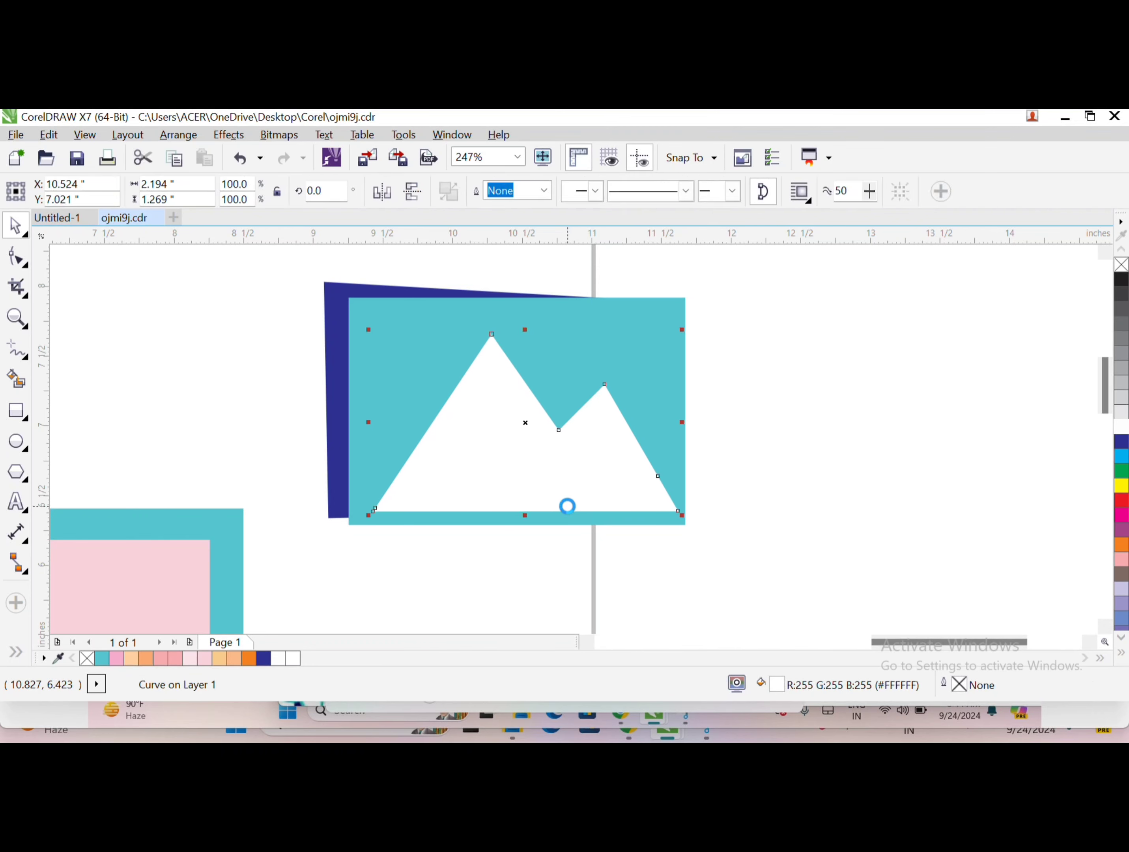
{"action": "left_click", "coordinate": [922, 510]}
{"action": "scroll", "coordinate": [512, 439], "scroll_direction": "down", "scroll_amount": 3}
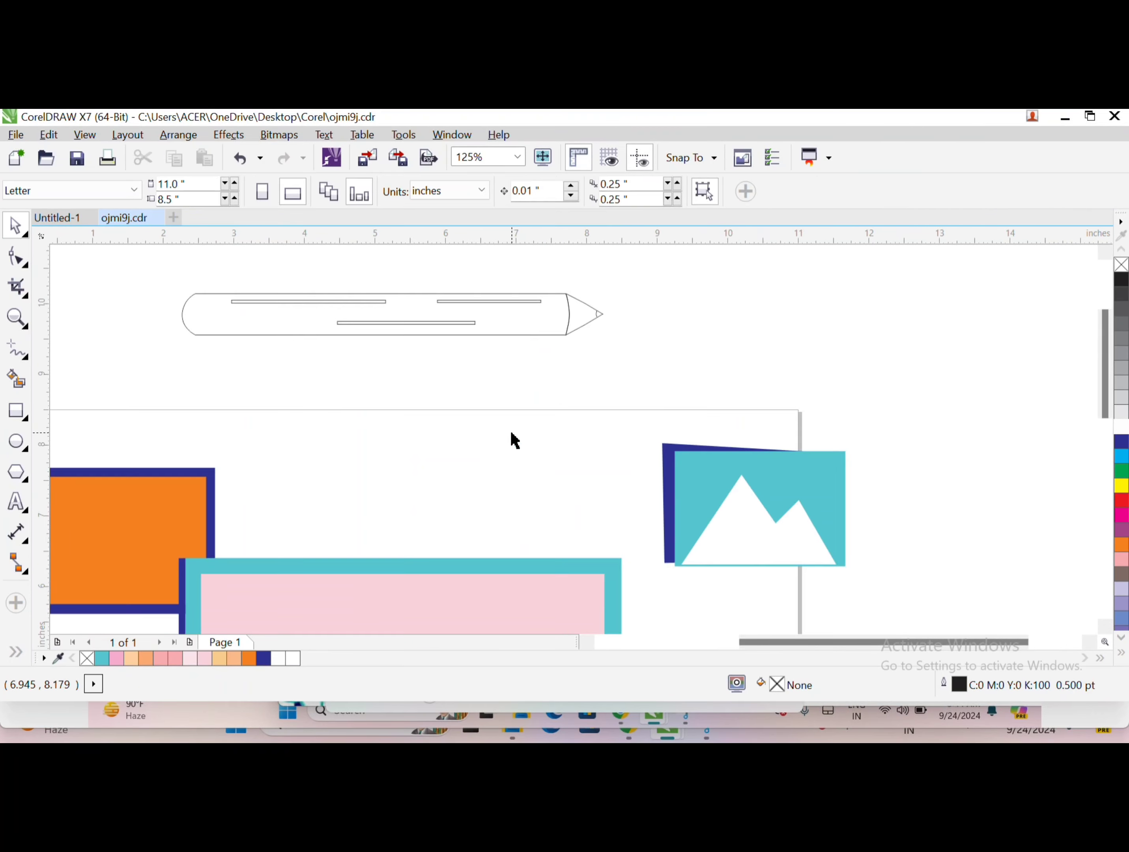
- Fill the pencil's three thin stripes with 90% black and remove their outlines
{"action": "scroll", "coordinate": [612, 407], "scroll_direction": "up", "scroll_amount": 4}
{"action": "left_click", "coordinate": [644, 387]}
{"action": "left_click", "coordinate": [1121, 294]}
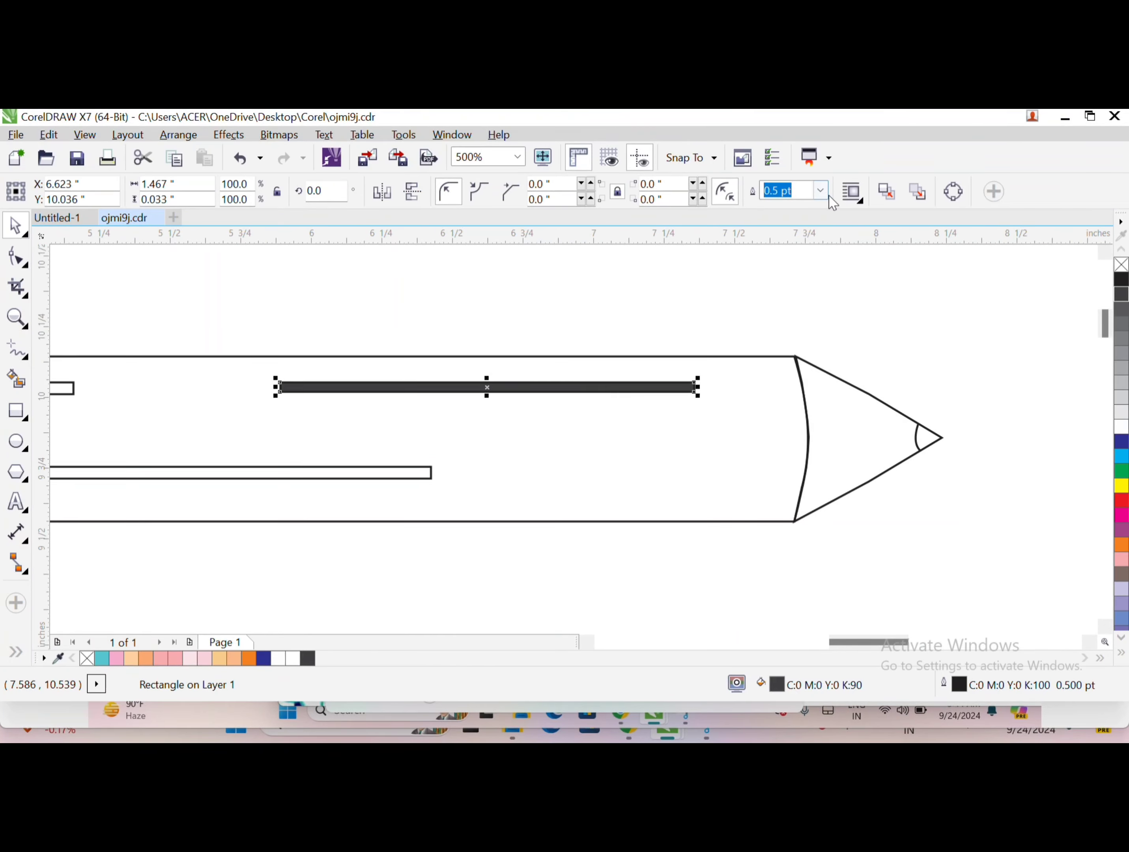
{"action": "left_click", "coordinate": [412, 478]}
{"action": "left_click", "coordinate": [307, 657]}
{"action": "scroll", "coordinate": [360, 330], "scroll_direction": "down", "scroll_amount": 3}
{"action": "left_click", "coordinate": [211, 343]}
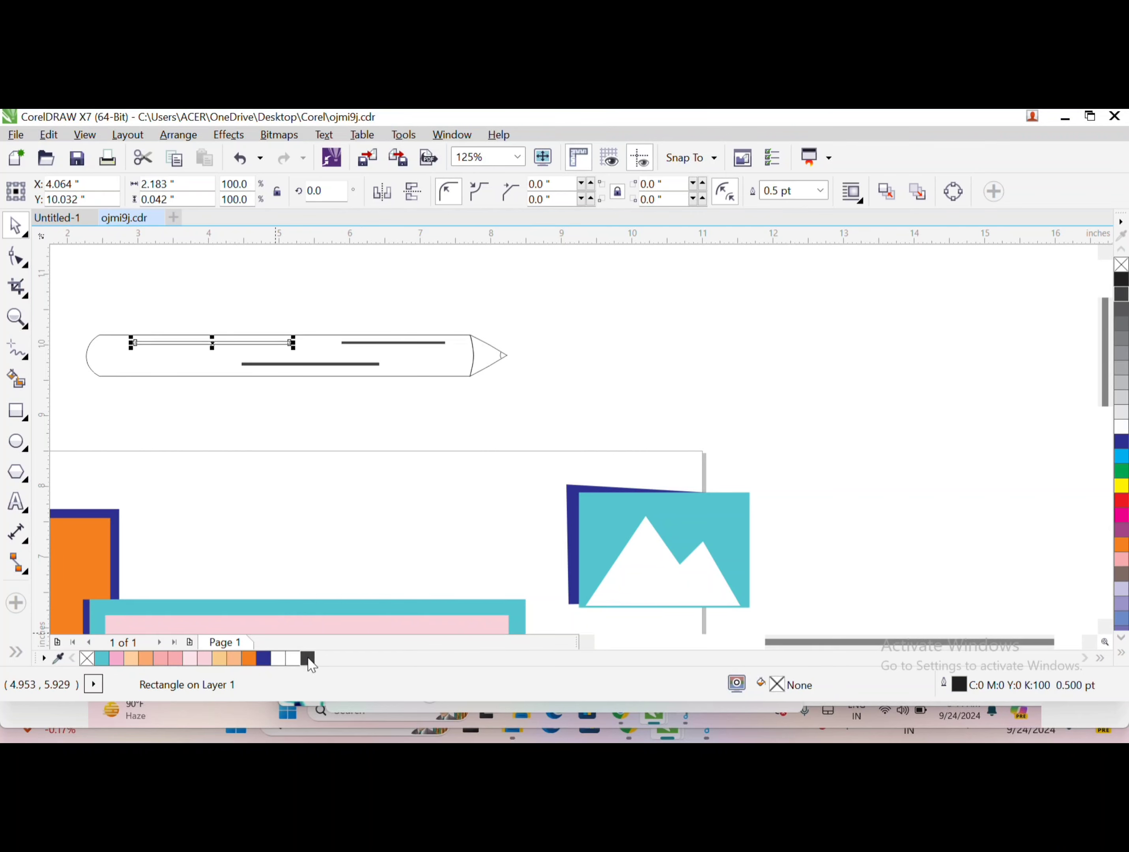
{"action": "left_click", "coordinate": [308, 657]}
{"action": "left_click", "coordinate": [820, 190]}
- Fill the pencil body with orange and its sharpened wooden cone with light pink, removing both outlines
{"action": "left_click", "coordinate": [453, 335]}
{"action": "scroll", "coordinate": [454, 323], "scroll_direction": "up", "scroll_amount": 2}
{"action": "left_click", "coordinate": [249, 658]}
{"action": "left_click", "coordinate": [544, 190]}
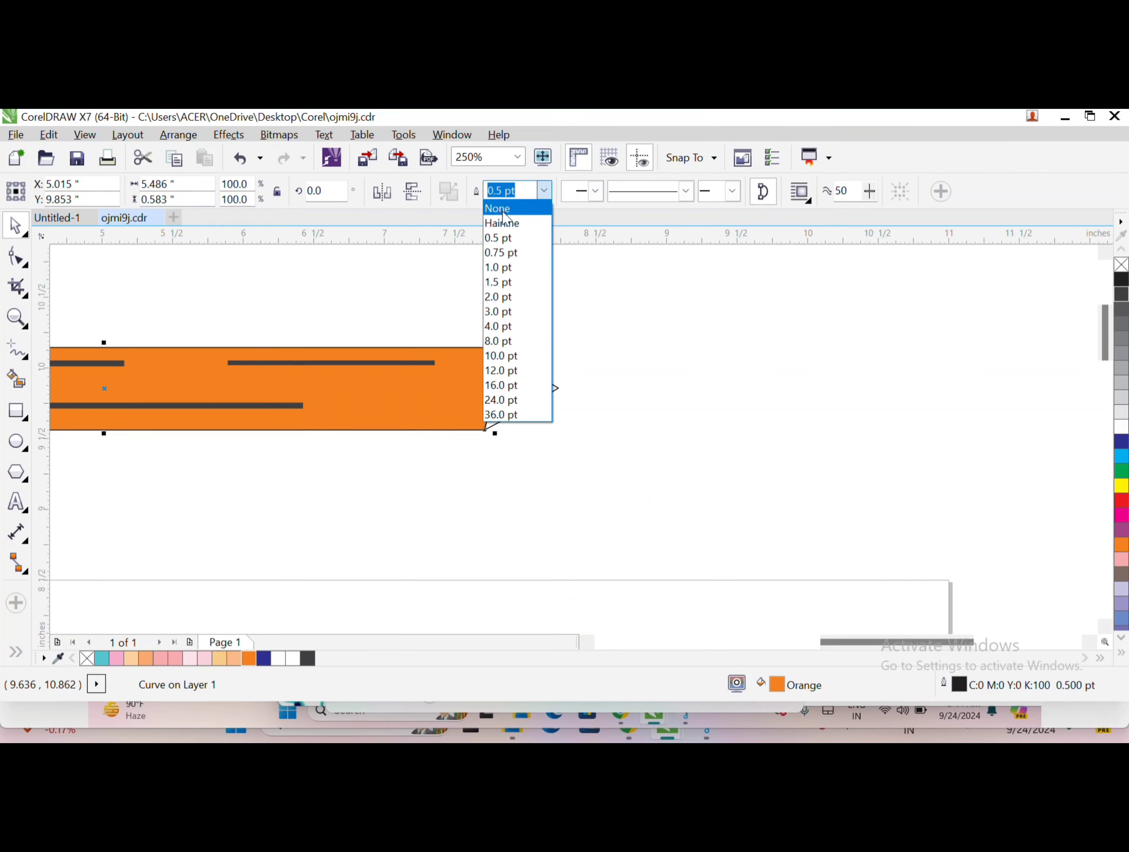
{"action": "left_click", "coordinate": [527, 403]}
{"action": "left_click", "coordinate": [190, 658]}
{"action": "left_click", "coordinate": [544, 190]}
{"action": "left_click", "coordinate": [502, 207]}
- Fill the pencil's lead point with grey and no outline using Smart Fill
{"action": "left_click", "coordinate": [541, 407]}
{"action": "scroll", "coordinate": [541, 408], "scroll_direction": "up", "scroll_amount": 4}
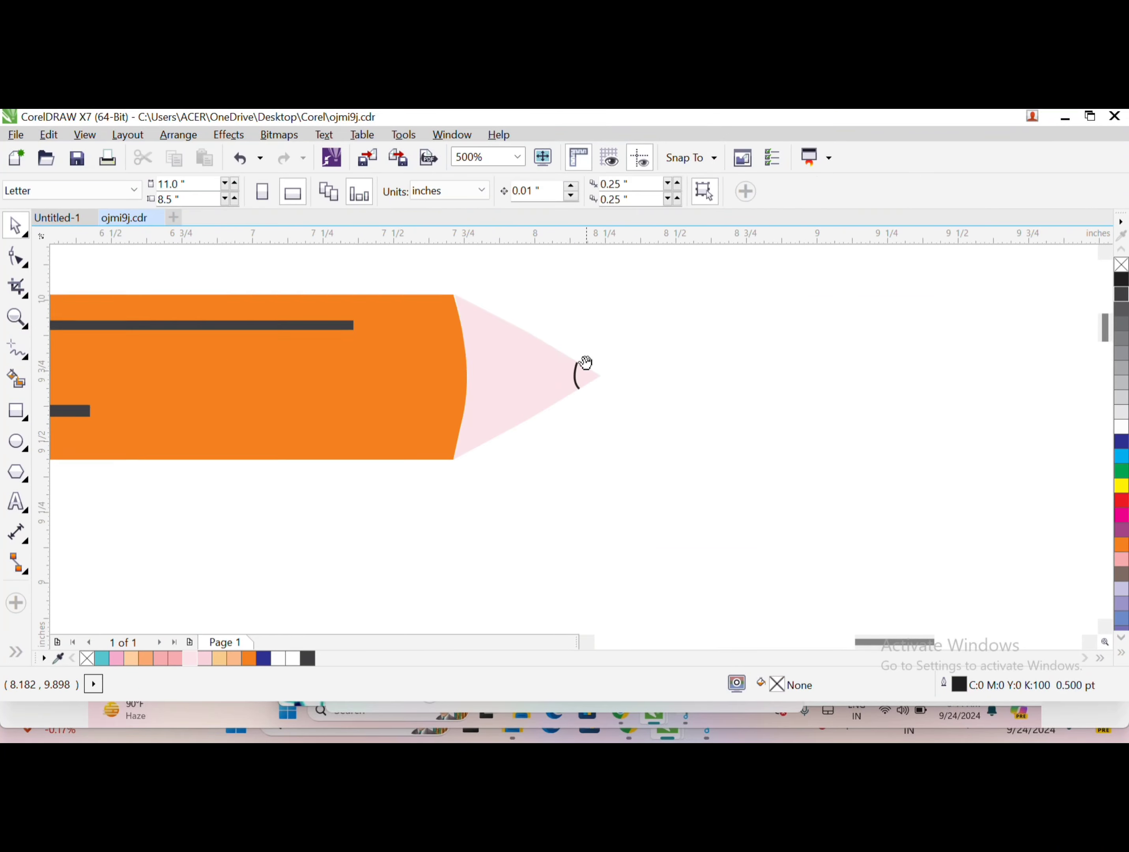
{"action": "left_click", "coordinate": [17, 380]}
{"action": "left_click", "coordinate": [194, 191]}
{"action": "left_click", "coordinate": [575, 423]}
{"action": "key", "text": "ctrl+z"}
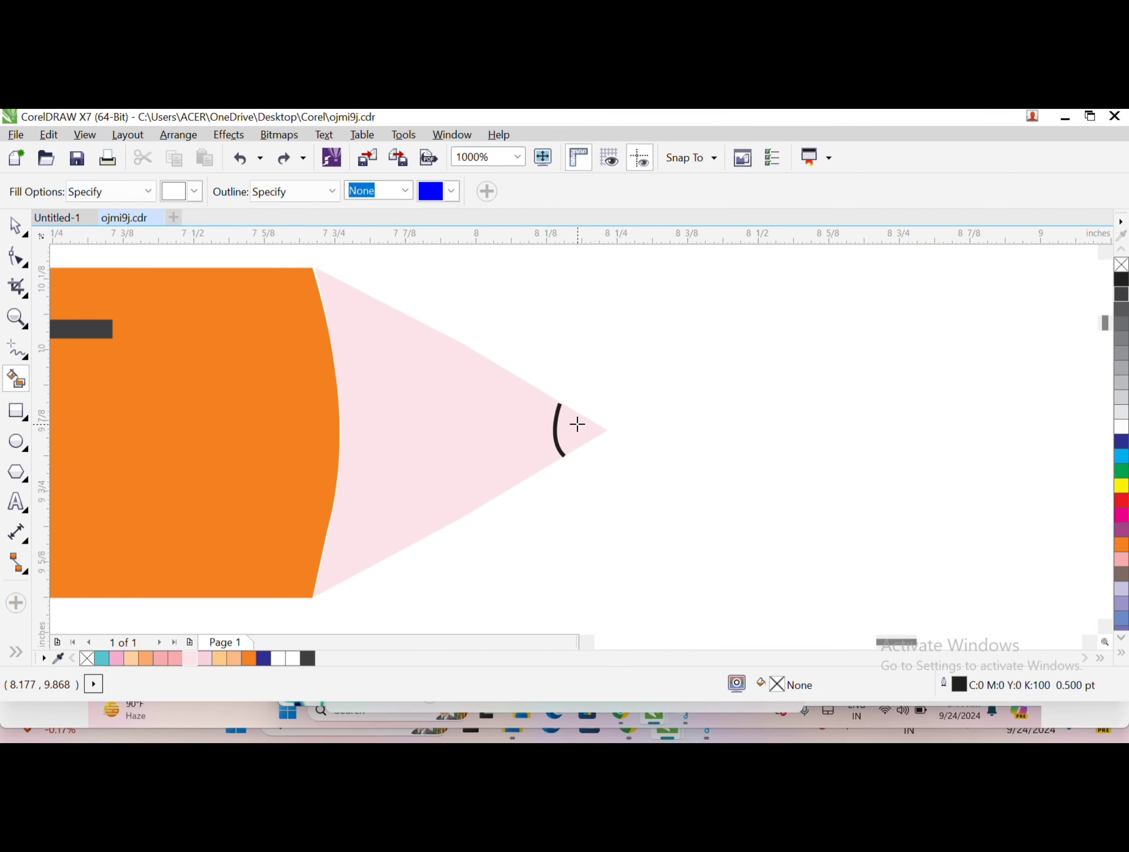
{"action": "scroll", "coordinate": [578, 423], "scroll_direction": "up", "scroll_amount": 4}
{"action": "left_click", "coordinate": [422, 443]}
{"action": "left_click", "coordinate": [1122, 337]}
{"action": "scroll", "coordinate": [239, 310], "scroll_direction": "down", "scroll_amount": 2}
{"action": "key", "text": "space"}
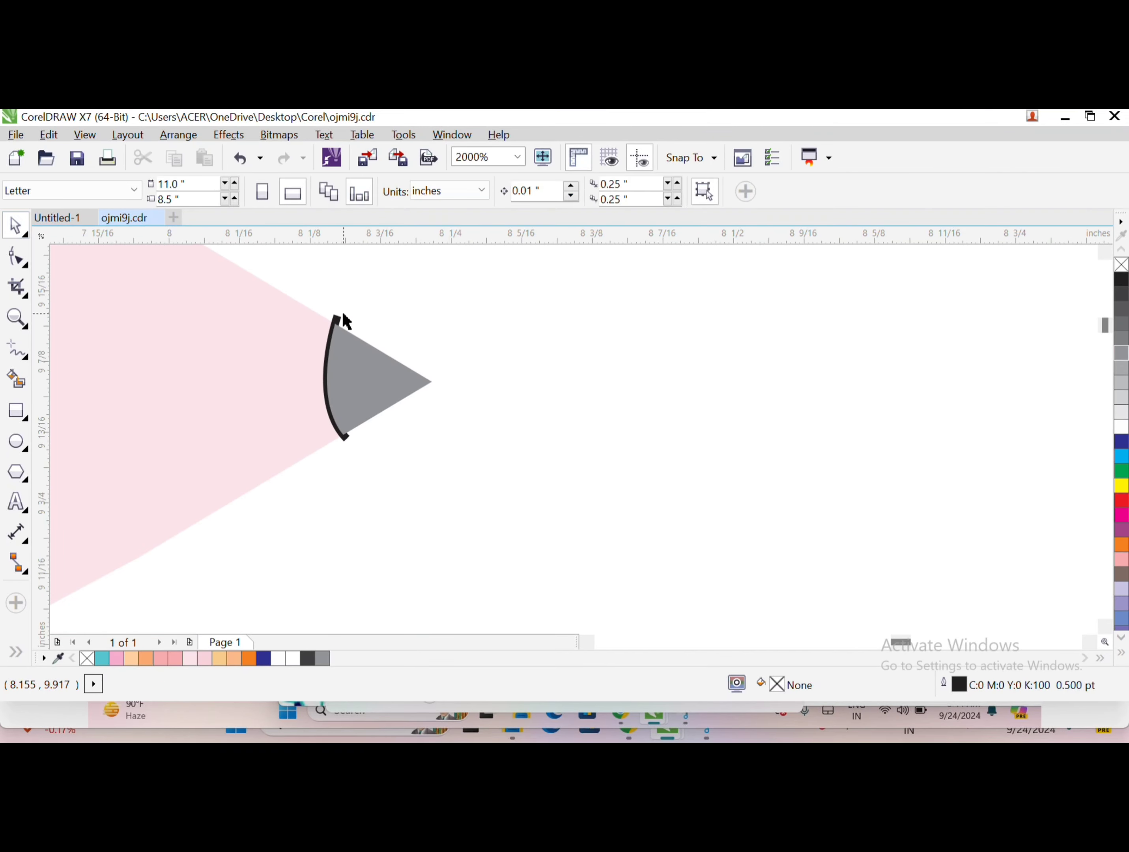
- Remove the outline from the small arc behind the lead and colour the lead point dark grey
{"action": "left_click", "coordinate": [337, 319]}
{"action": "left_click", "coordinate": [545, 190]}
{"action": "left_click", "coordinate": [502, 207]}
{"action": "scroll", "coordinate": [433, 323], "scroll_direction": "down", "scroll_amount": 6}
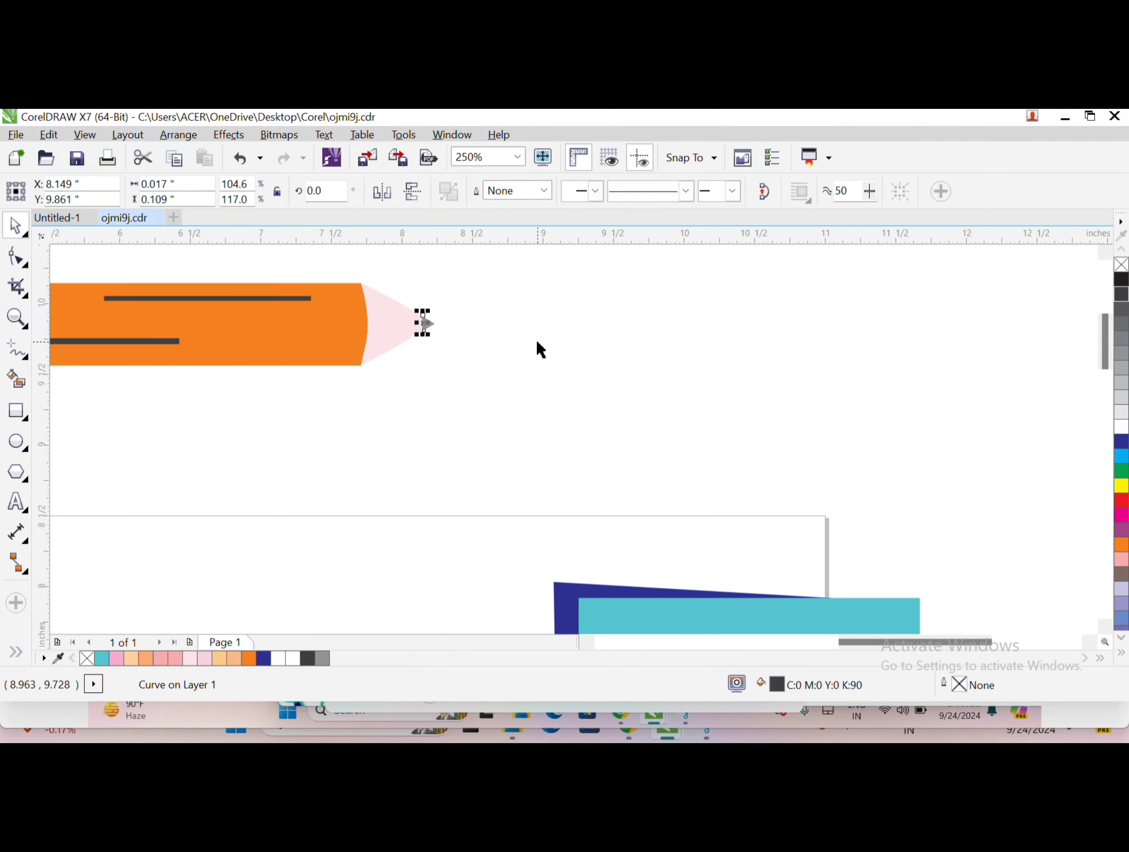
{"action": "scroll", "coordinate": [423, 509], "scroll_direction": "up", "scroll_amount": 2}
{"action": "left_click", "coordinate": [729, 428]}
{"action": "scroll", "coordinate": [729, 428], "scroll_direction": "down", "scroll_amount": 5}
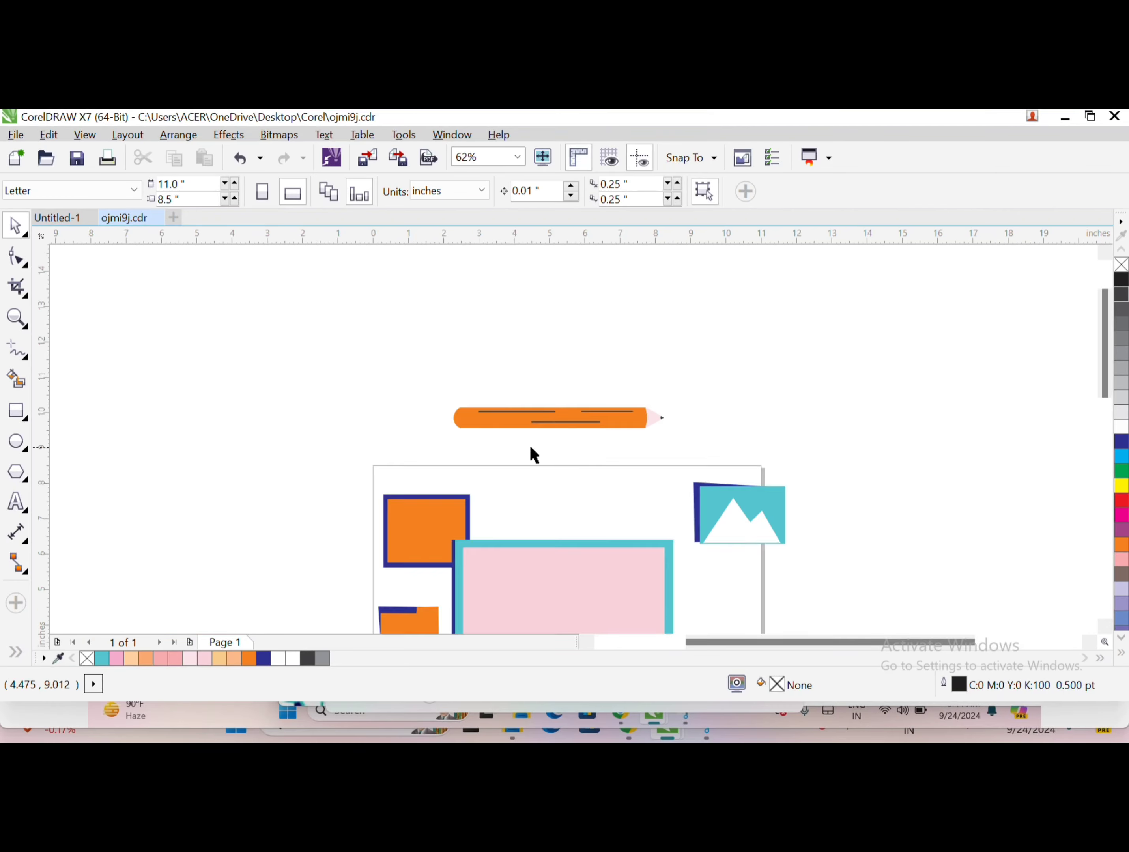
- Draw a pink band without outline, about 0.188 by 0.582 inches, over the pencil's rounded rear end
{"action": "scroll", "coordinate": [526, 417], "scroll_direction": "up", "scroll_amount": 2}
{"action": "left_click", "coordinate": [16, 409]}
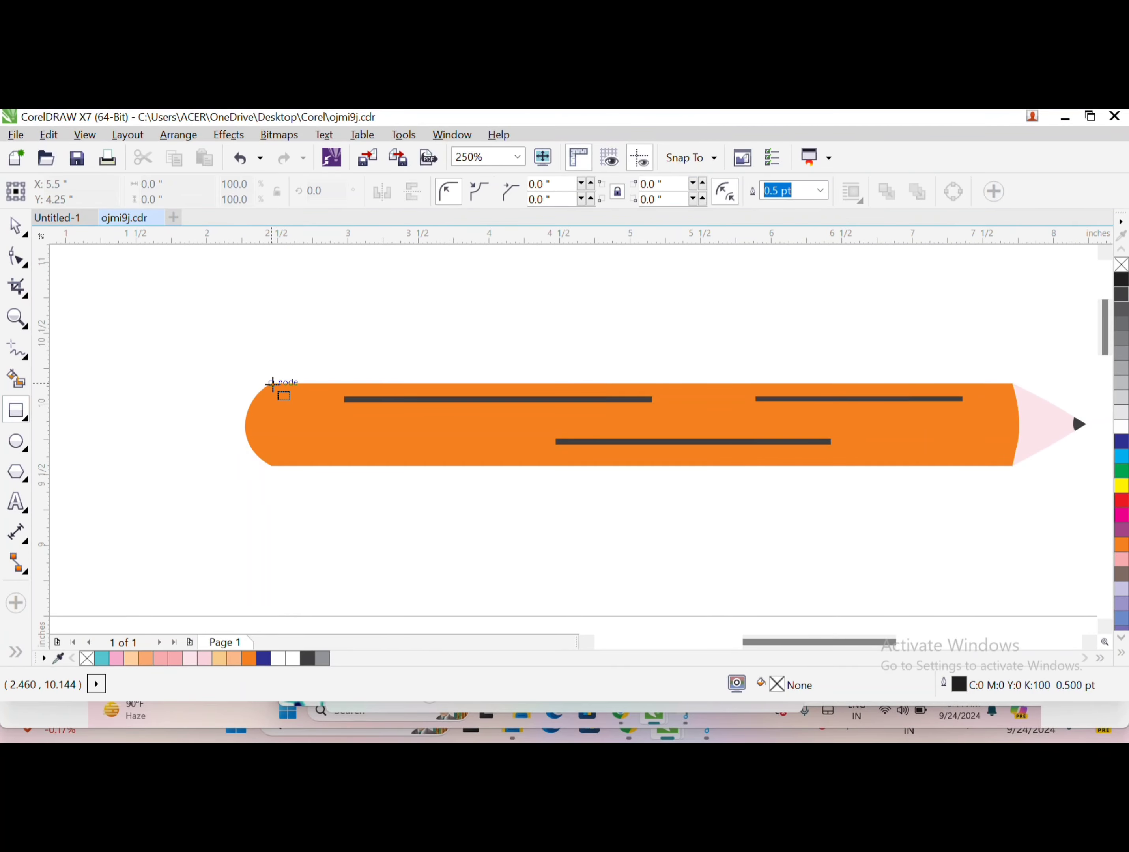
{"action": "mouse_move", "coordinate": [272, 383]}
{"action": "left_mouse_down"}
{"action": "mouse_move", "coordinate": [298, 469]}
{"action": "mouse_move", "coordinate": [194, 464]}
{"action": "mouse_move", "coordinate": [213, 424]}
{"action": "mouse_move", "coordinate": [356, 442]}
{"action": "left_mouse_up"}
{"action": "left_click", "coordinate": [205, 658]}
{"action": "left_click", "coordinate": [820, 191]}
{"action": "left_click", "coordinate": [788, 208]}
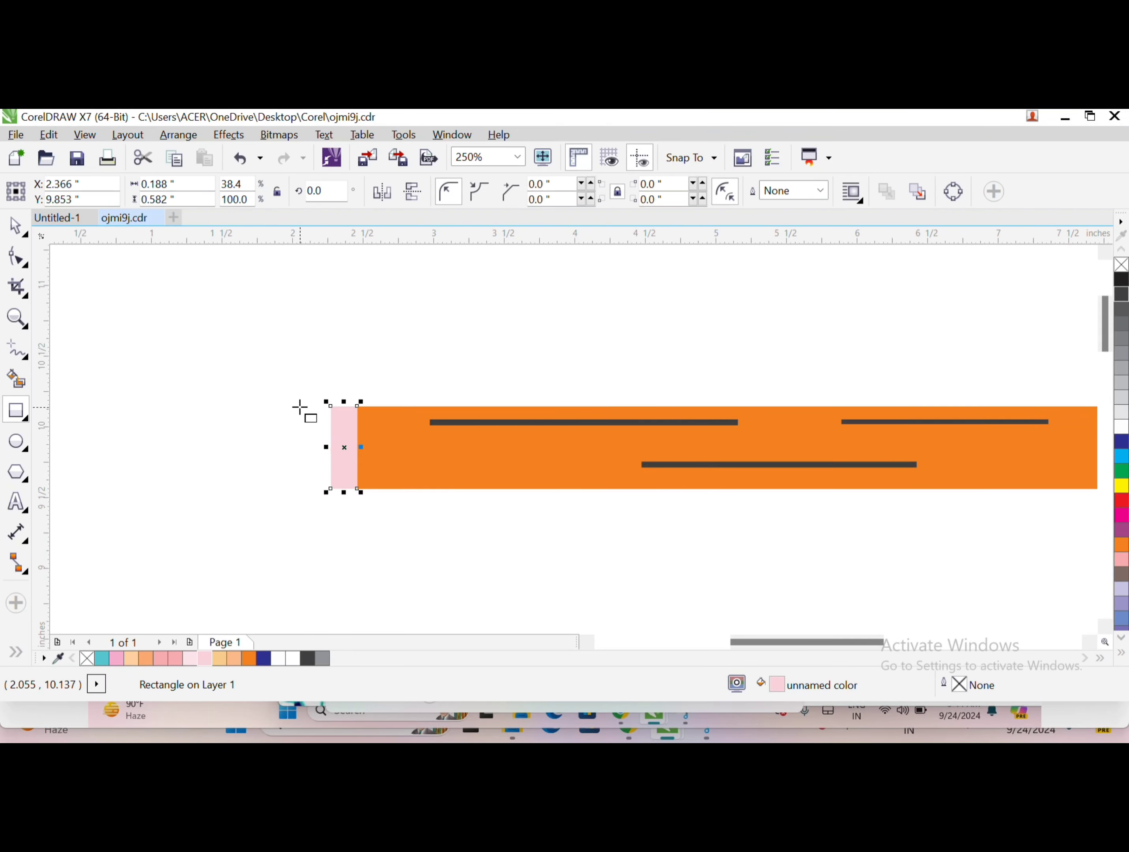
- Draw a rectangle about 0.291 by 0.596 inches overlapping the outer side of the pink band
{"action": "left_click_drag", "start_coordinate": [302, 405], "coordinate": [348, 493]}
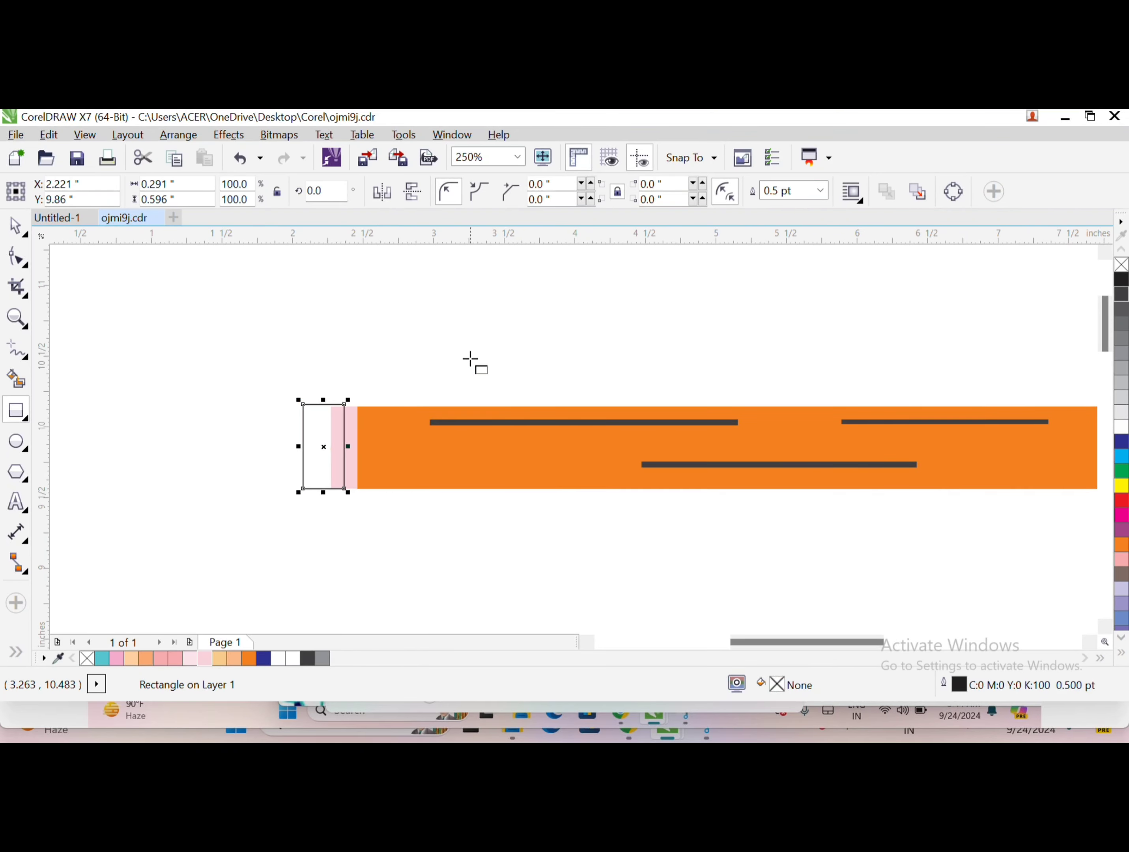
{"action": "scroll", "coordinate": [344, 471], "scroll_direction": "up", "scroll_amount": 2}
{"action": "scroll", "coordinate": [341, 497], "scroll_direction": "down", "scroll_amount": 1}
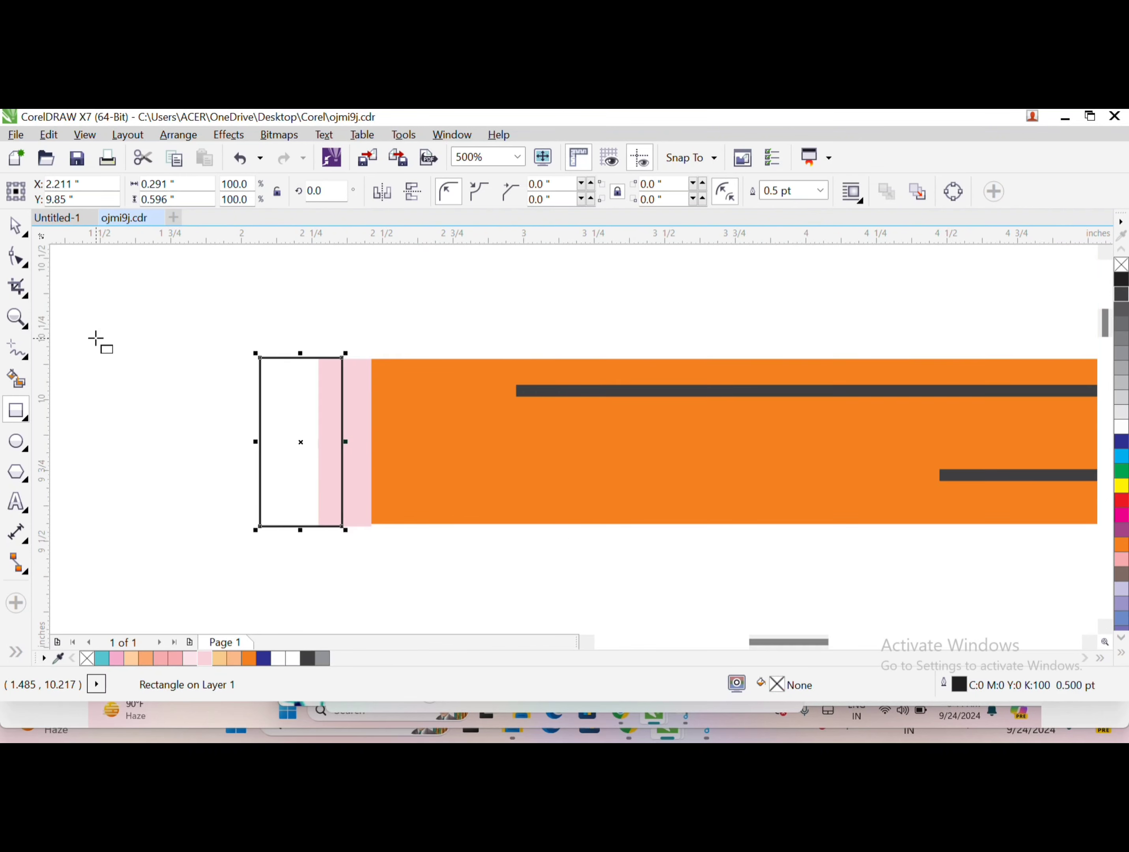
- Convert the new rectangle to curves and bow its outer edge inward with added nodes near both corners
{"action": "key", "text": "ctrl+q"}
{"action": "key", "text": "F10"}
{"action": "left_click", "coordinate": [258, 378]}
{"action": "mouse_move", "coordinate": [258, 377]}
{"action": "left_mouse_down"}
{"action": "mouse_move", "coordinate": [267, 373]}
{"action": "mouse_move", "coordinate": [264, 398]}
{"action": "left_mouse_up"}
{"action": "double_click", "coordinate": [260, 395]}
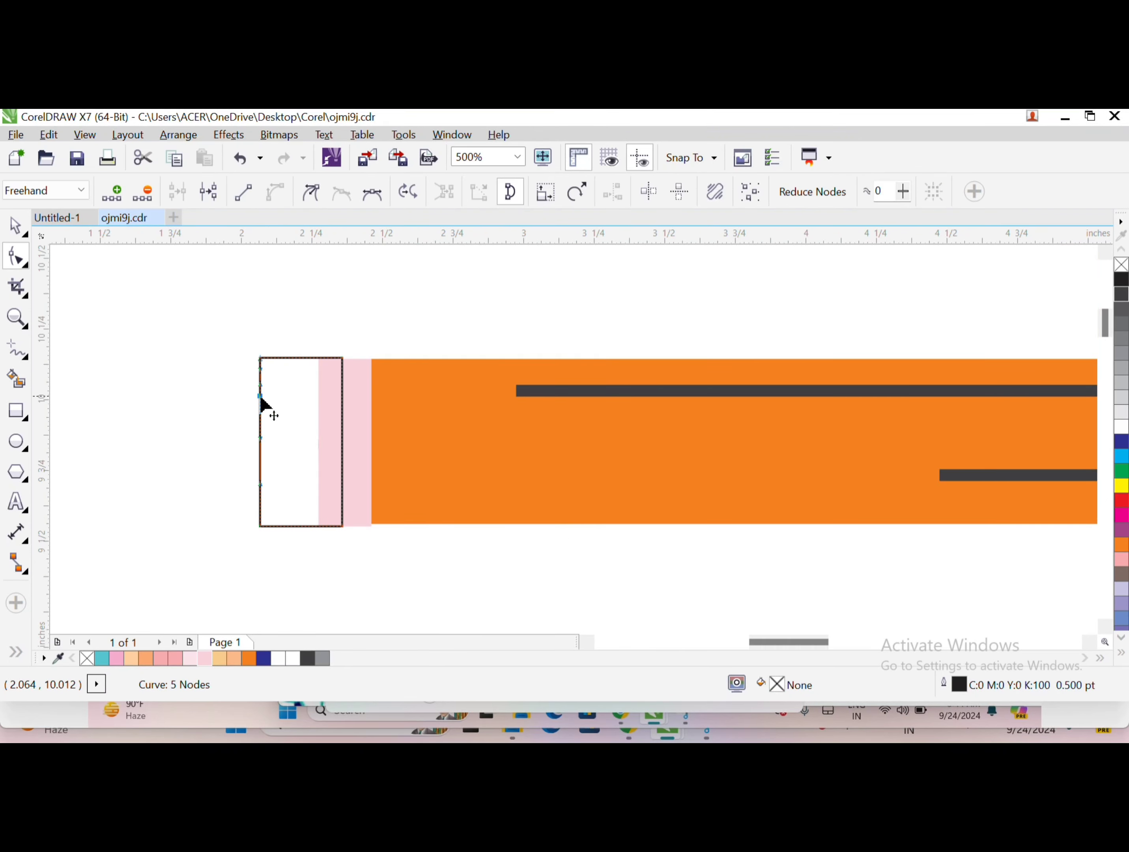
{"action": "scroll", "coordinate": [257, 465], "scroll_direction": "up", "scroll_amount": 1}
{"action": "left_click_drag", "start_coordinate": [254, 572], "coordinate": [284, 602]}
{"action": "scroll", "coordinate": [255, 608], "scroll_direction": "up", "scroll_amount": 1}
{"action": "double_click", "coordinate": [268, 573]}
{"action": "scroll", "coordinate": [286, 598], "scroll_direction": "down", "scroll_amount": 2}
- Draw a rectangle about 0.379 by 0.6 inches against the bowed piece and fill the bowed piece with peach and no outline
{"action": "left_click", "coordinate": [25, 422]}
{"action": "left_click_drag", "start_coordinate": [188, 393], "coordinate": [295, 563]}
{"action": "key", "text": "space"}
{"action": "left_click", "coordinate": [323, 466]}
{"action": "left_click", "coordinate": [235, 658]}
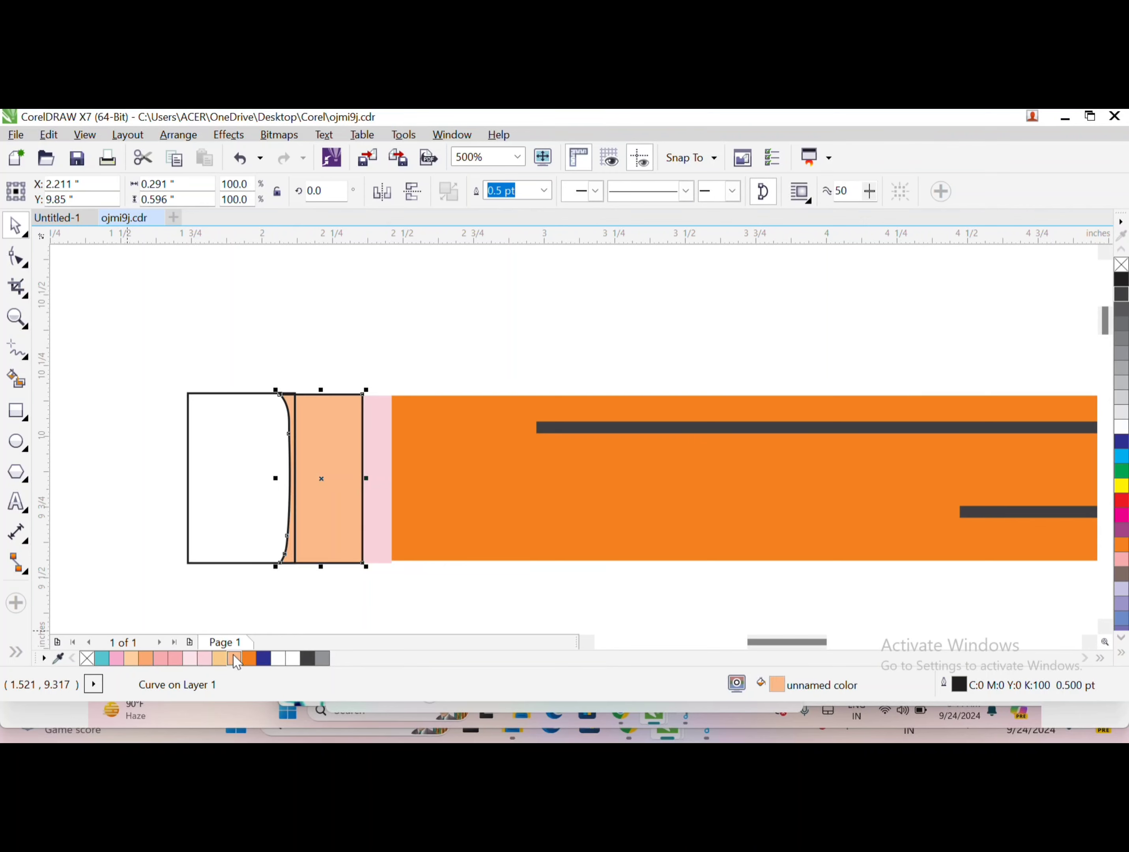
{"action": "left_click", "coordinate": [544, 191]}
{"action": "left_click", "coordinate": [498, 205]}
- Fill the outermost rectangle with magenta and convert it to curves
{"action": "left_click", "coordinate": [232, 563]}
{"action": "left_click", "coordinate": [1120, 514]}
{"action": "key", "text": "ctrl+q"}
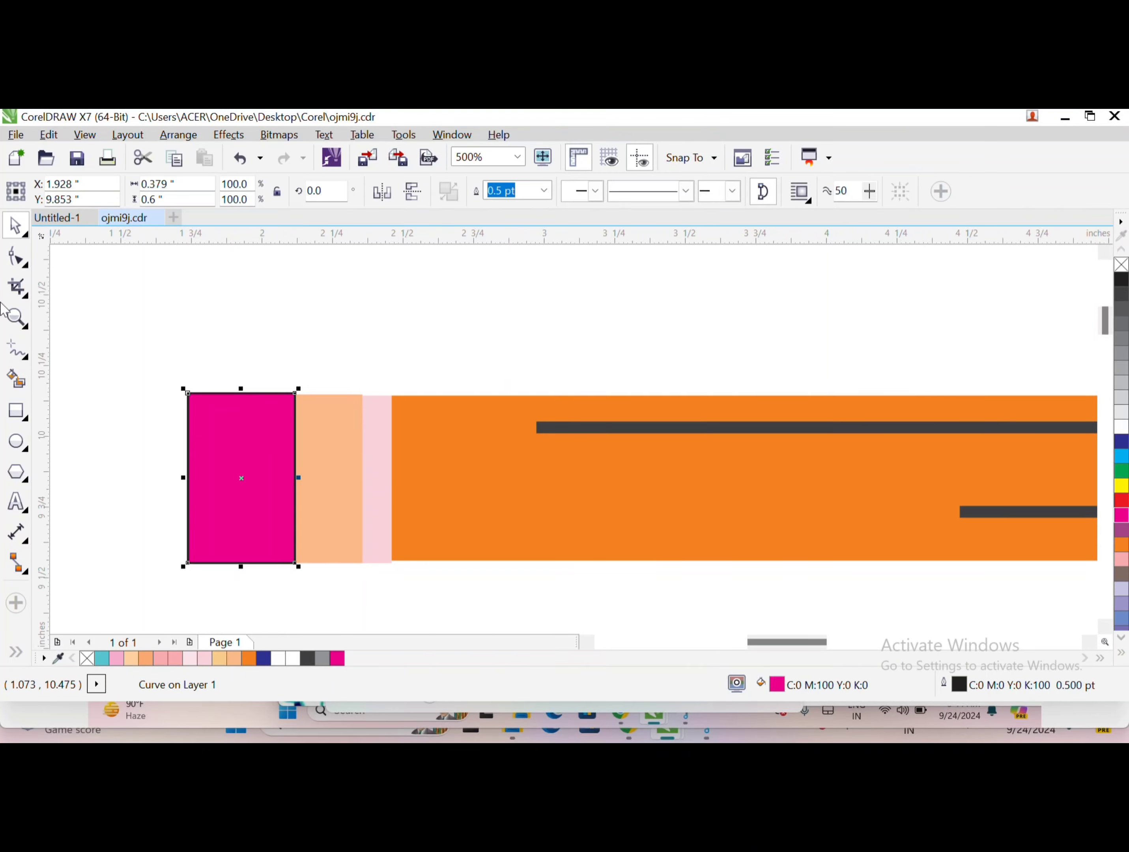
{"action": "key", "text": "F10"}
{"action": "left_click_drag", "start_coordinate": [206, 566], "coordinate": [172, 392]}
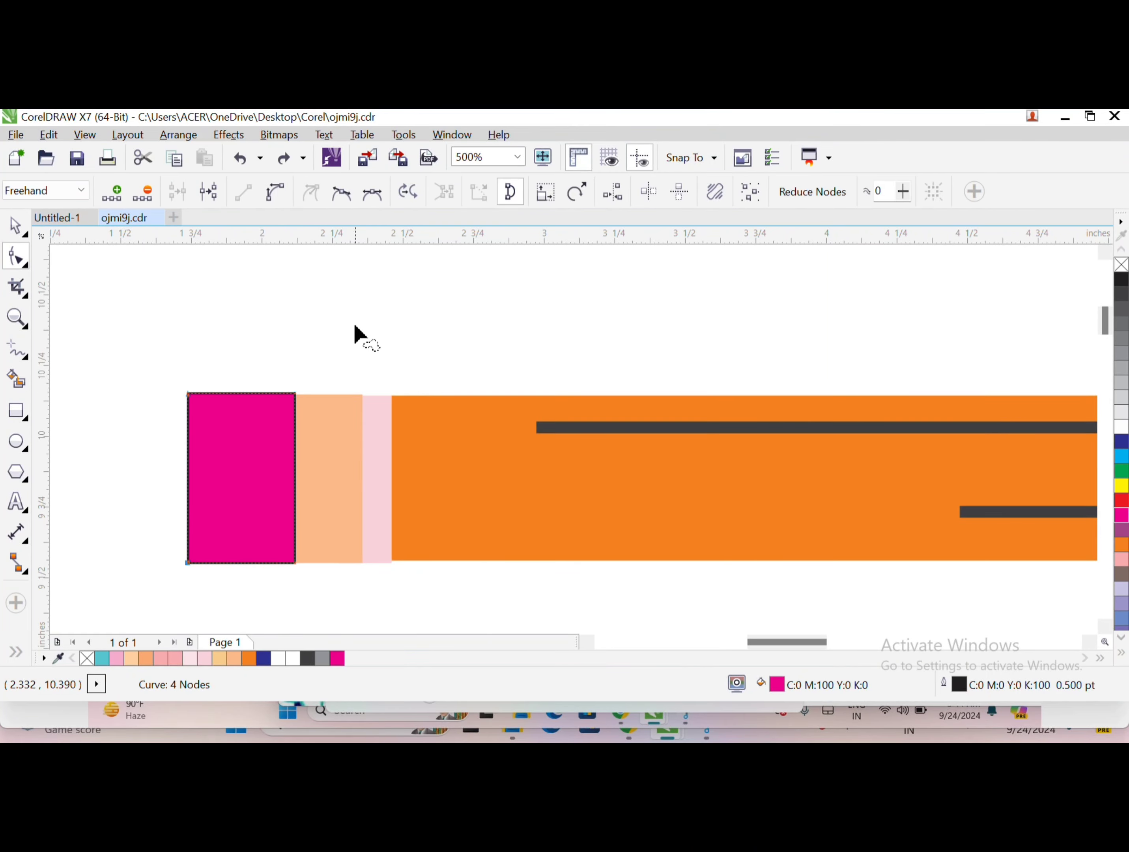
{"action": "scroll", "coordinate": [295, 494], "scroll_direction": "down", "scroll_amount": 1}
{"action": "scroll", "coordinate": [392, 386], "scroll_direction": "up", "scroll_amount": 2}
{"action": "left_click", "coordinate": [427, 356]}
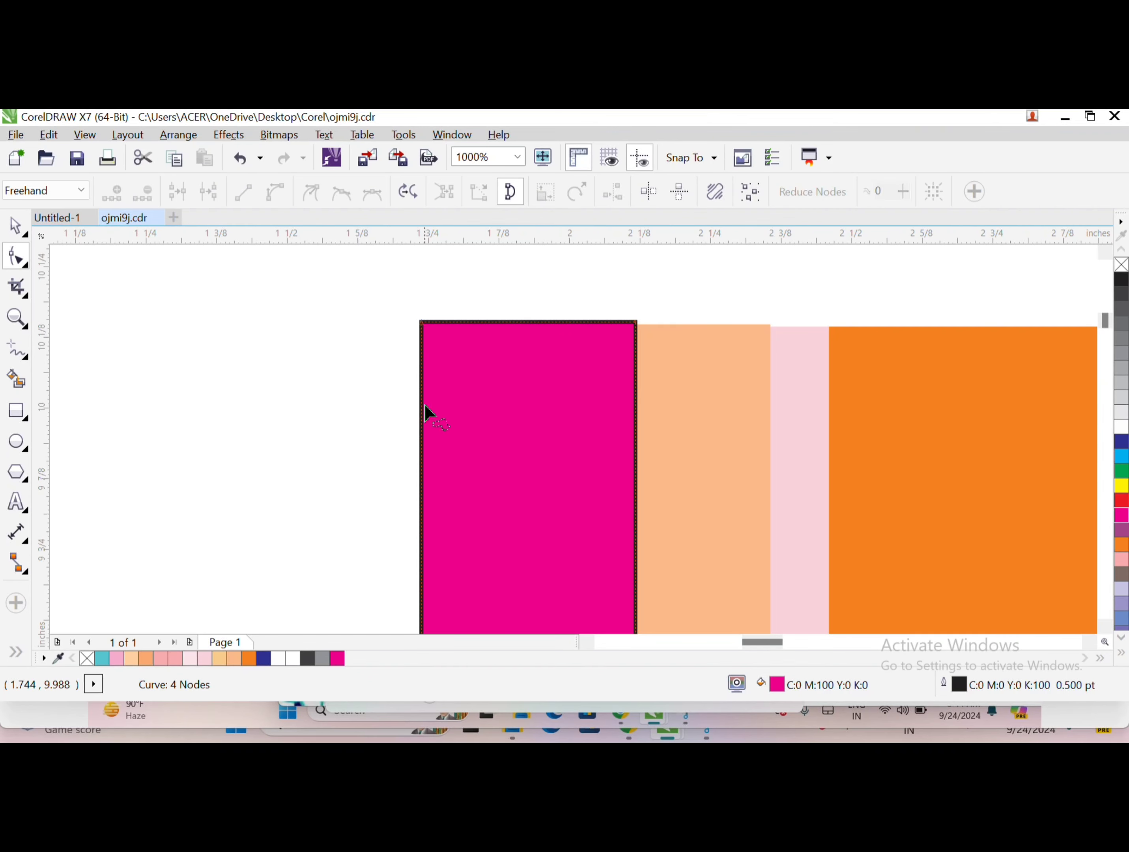
{"action": "double_click", "coordinate": [424, 371]}
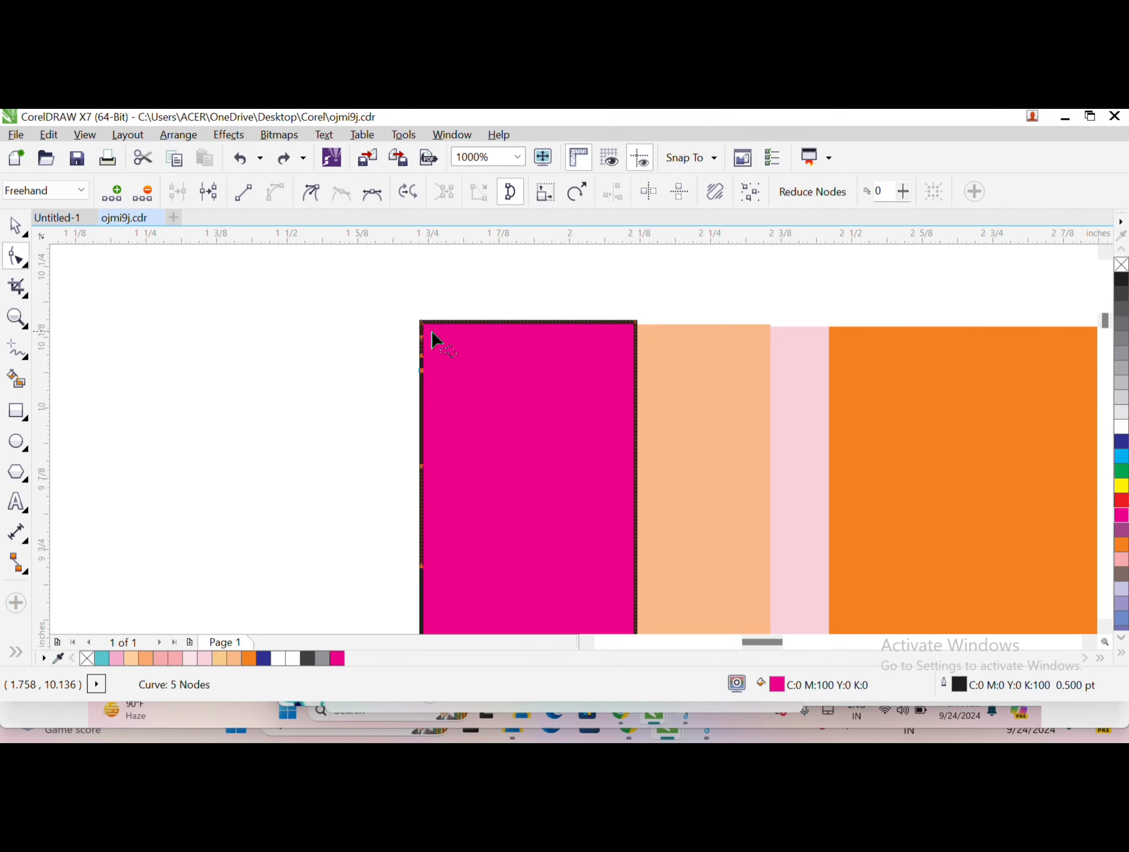
{"action": "scroll", "coordinate": [437, 416], "scroll_direction": "down", "scroll_amount": 1}
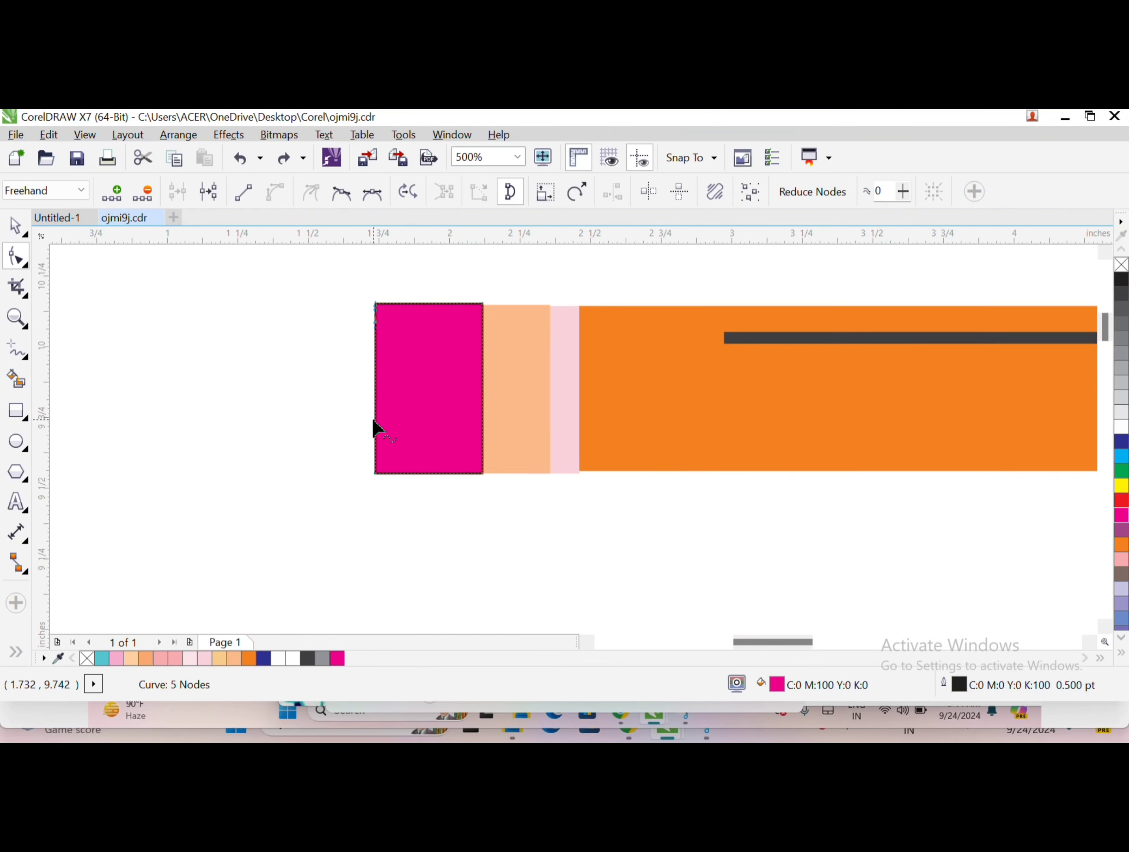
{"action": "left_click_drag", "start_coordinate": [376, 434], "coordinate": [338, 435]}
{"action": "left_click_drag", "start_coordinate": [375, 364], "coordinate": [353, 345]}
{"action": "key", "text": "ctrl+z"}
{"action": "key", "text": "ctrl+z"}
{"action": "scroll", "coordinate": [384, 411], "scroll_direction": "up", "scroll_amount": 1}
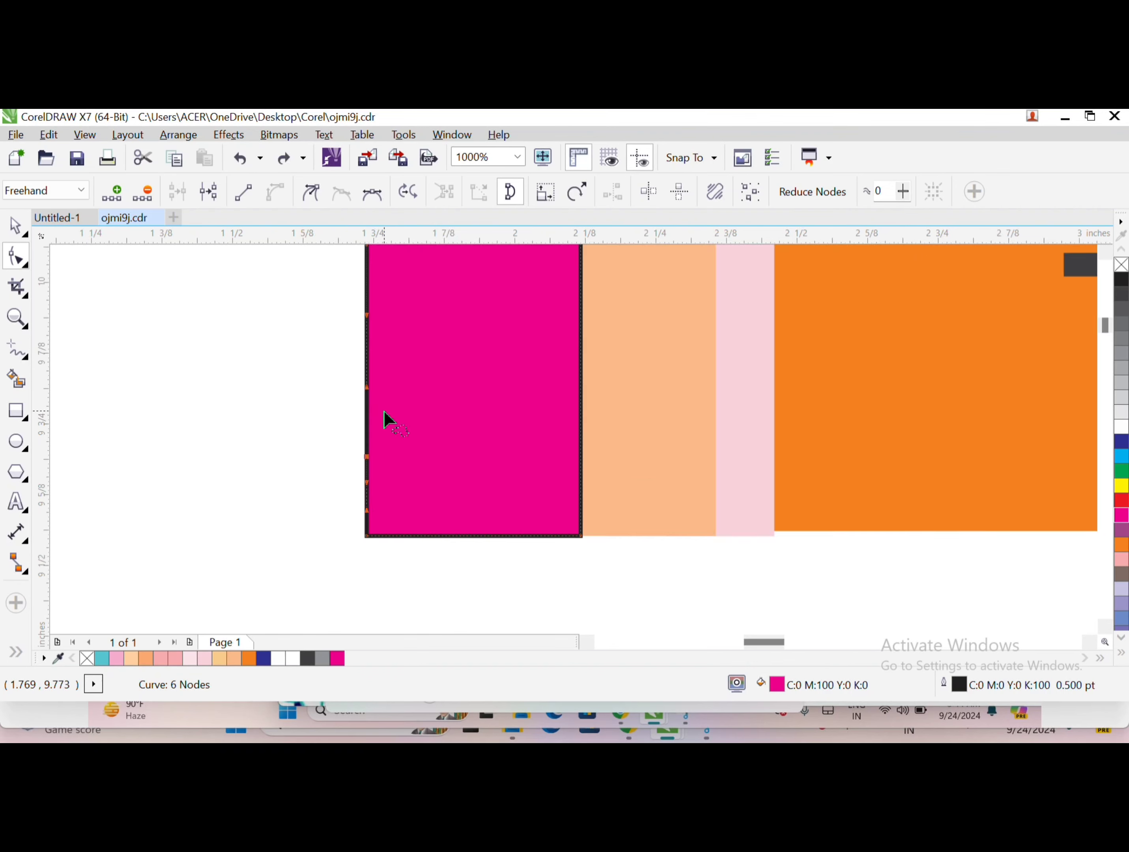
{"action": "left_click_drag", "start_coordinate": [367, 518], "coordinate": [323, 516]}
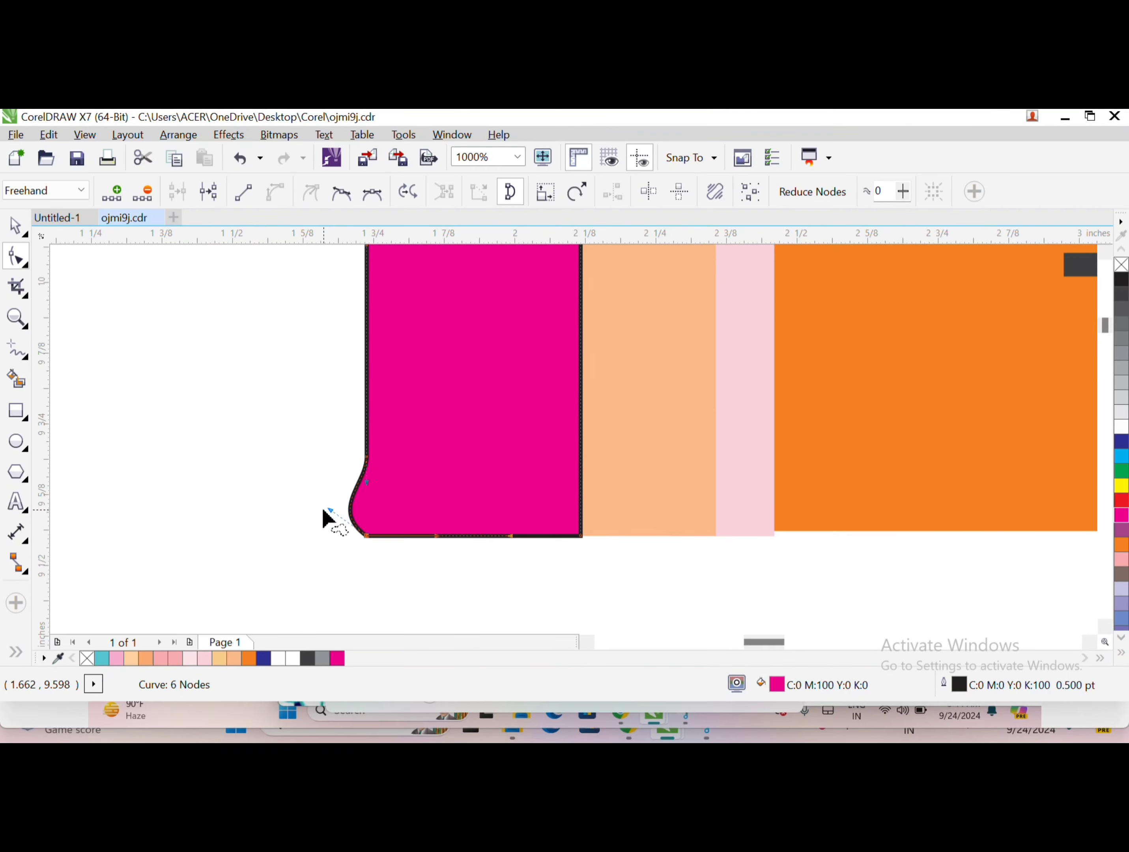
{"action": "left_click_drag", "start_coordinate": [386, 407], "coordinate": [357, 391]}
{"action": "key", "text": "ctrl+z"}
{"action": "key", "text": "ctrl+z"}
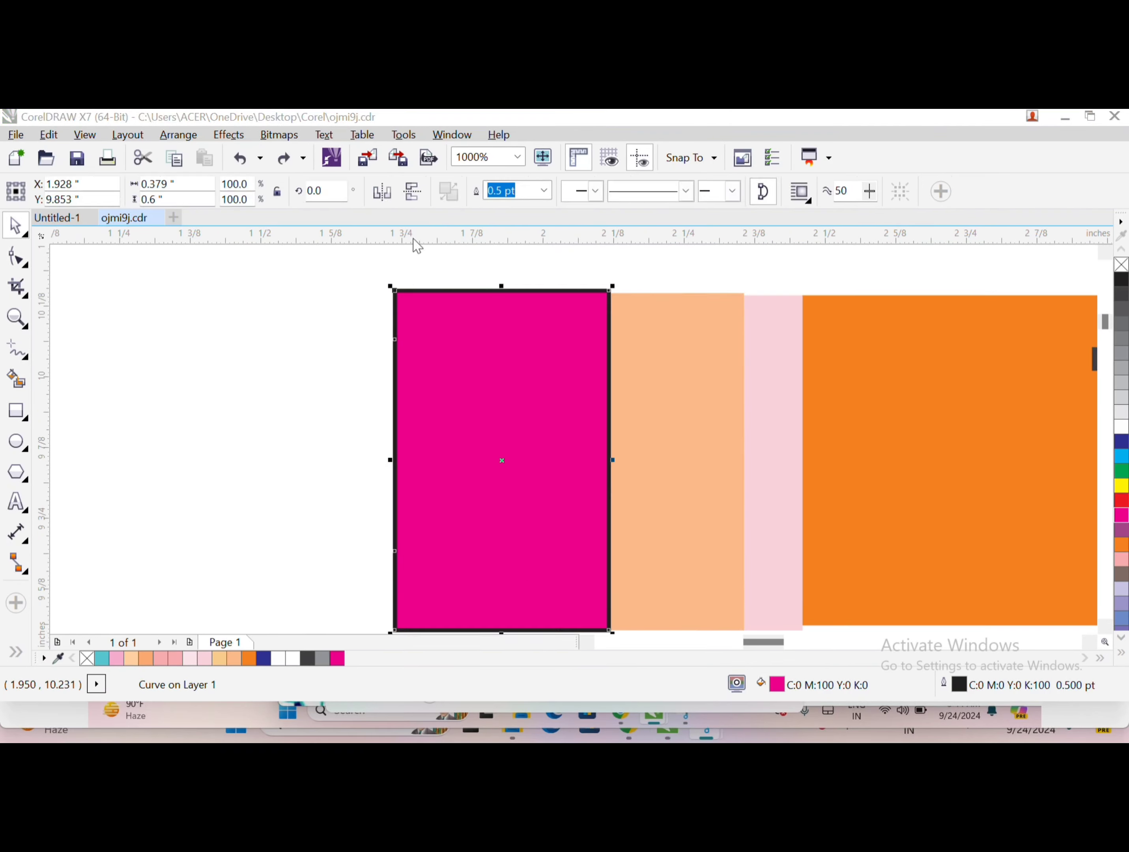
- Reshape the magenta piece's outer edge with its nodes and handles into a smooth half-round cap
{"action": "left_click_drag", "start_coordinate": [394, 325], "coordinate": [365, 323]}
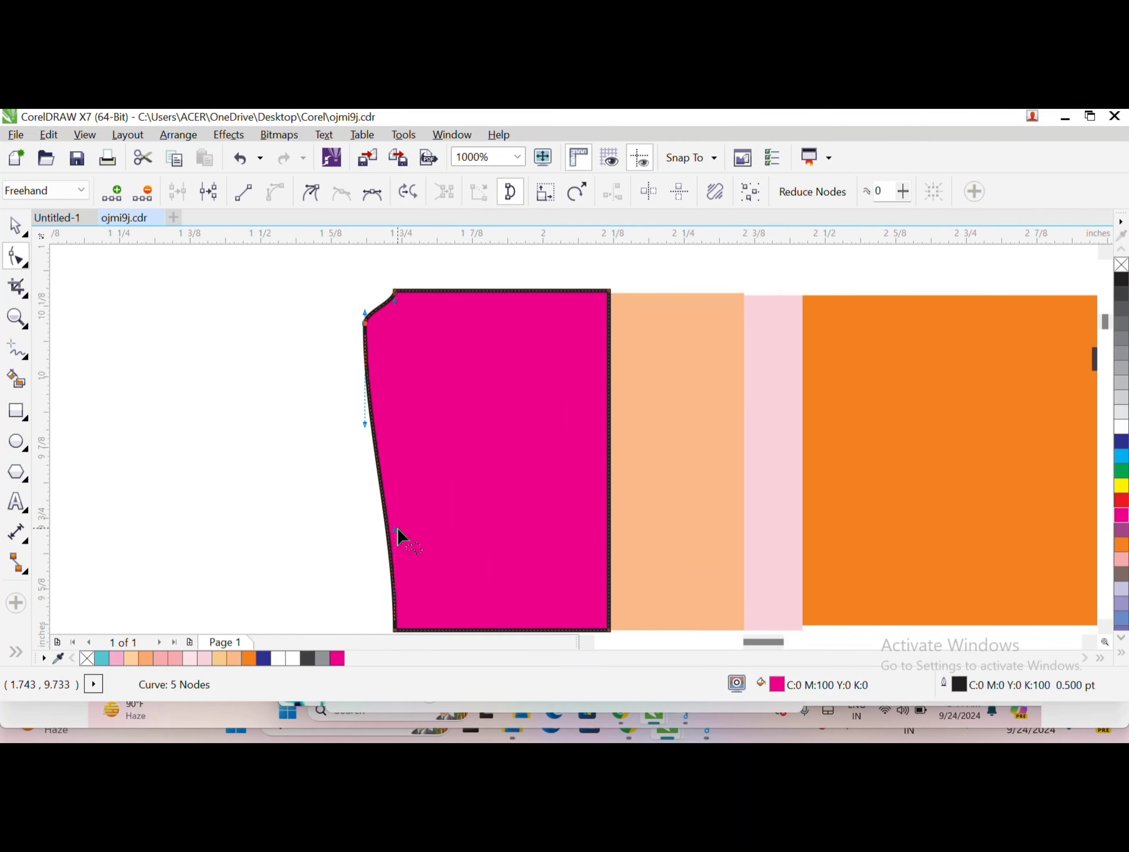
{"action": "scroll", "coordinate": [421, 531], "scroll_direction": "down", "scroll_amount": 1}
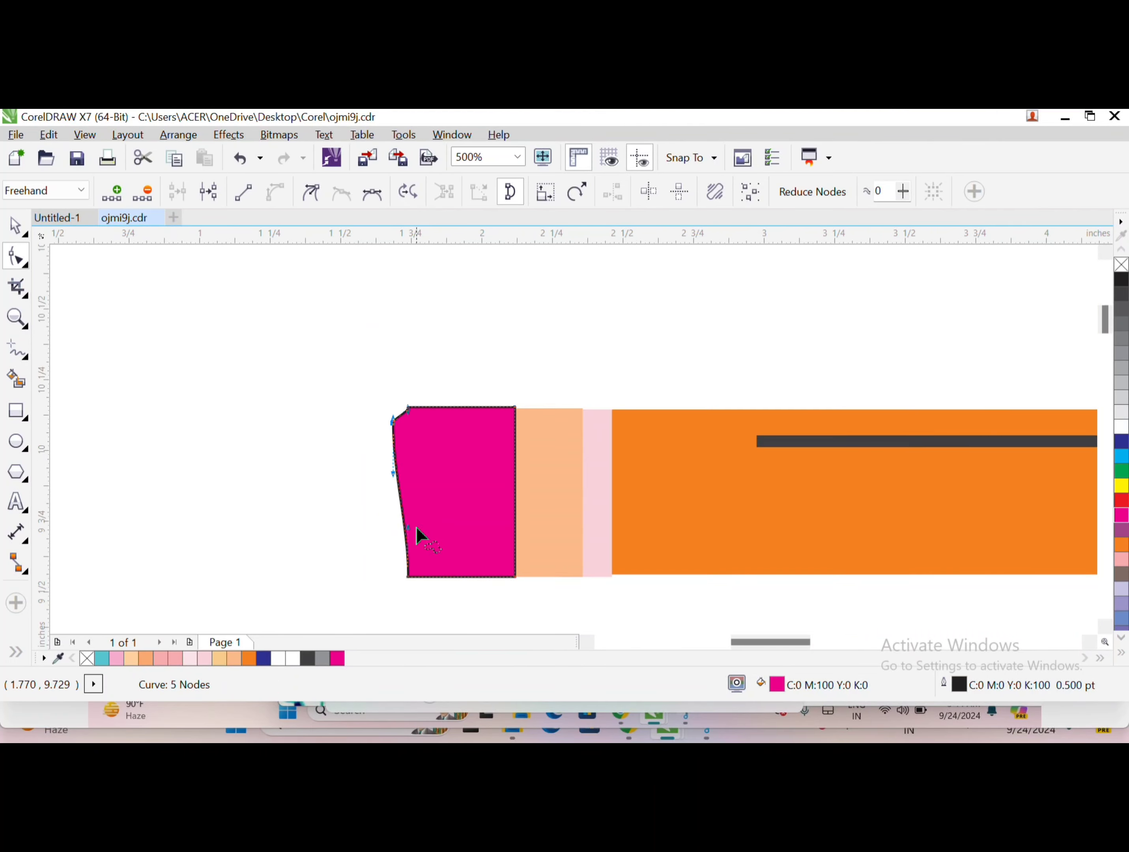
{"action": "scroll", "coordinate": [416, 534], "scroll_direction": "up", "scroll_amount": 1}
{"action": "left_click_drag", "start_coordinate": [401, 527], "coordinate": [314, 547]}
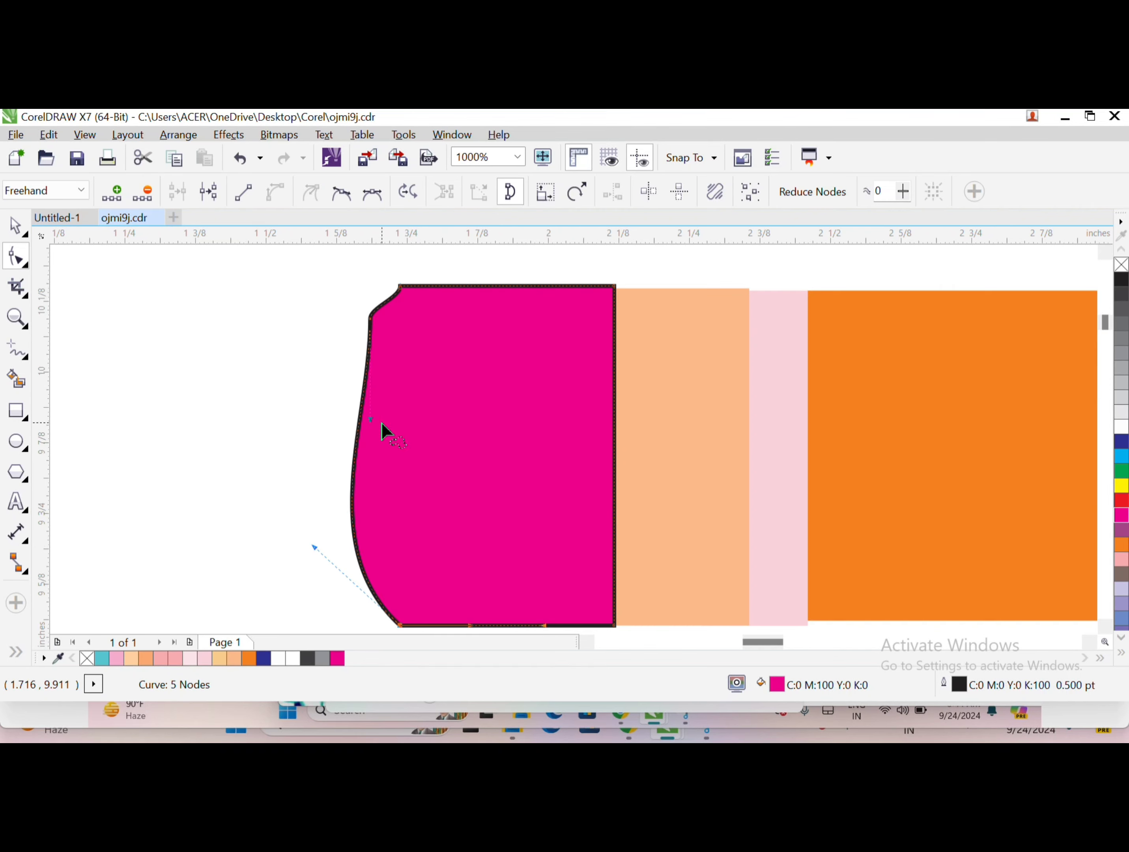
{"action": "left_click", "coordinate": [370, 417]}
{"action": "scroll", "coordinate": [413, 407], "scroll_direction": "down", "scroll_amount": 2}
{"action": "left_click_drag", "start_coordinate": [428, 476], "coordinate": [432, 564]}
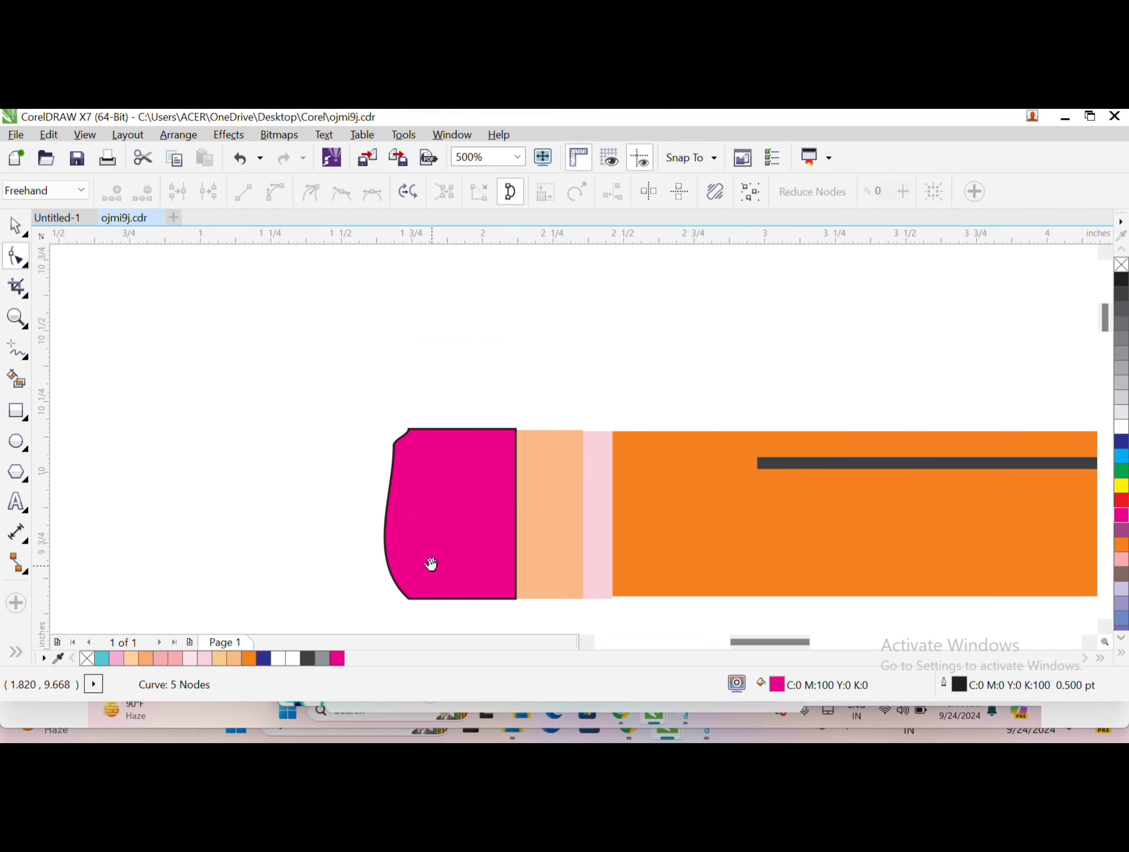
{"action": "scroll", "coordinate": [396, 493], "scroll_direction": "up", "scroll_amount": 4}
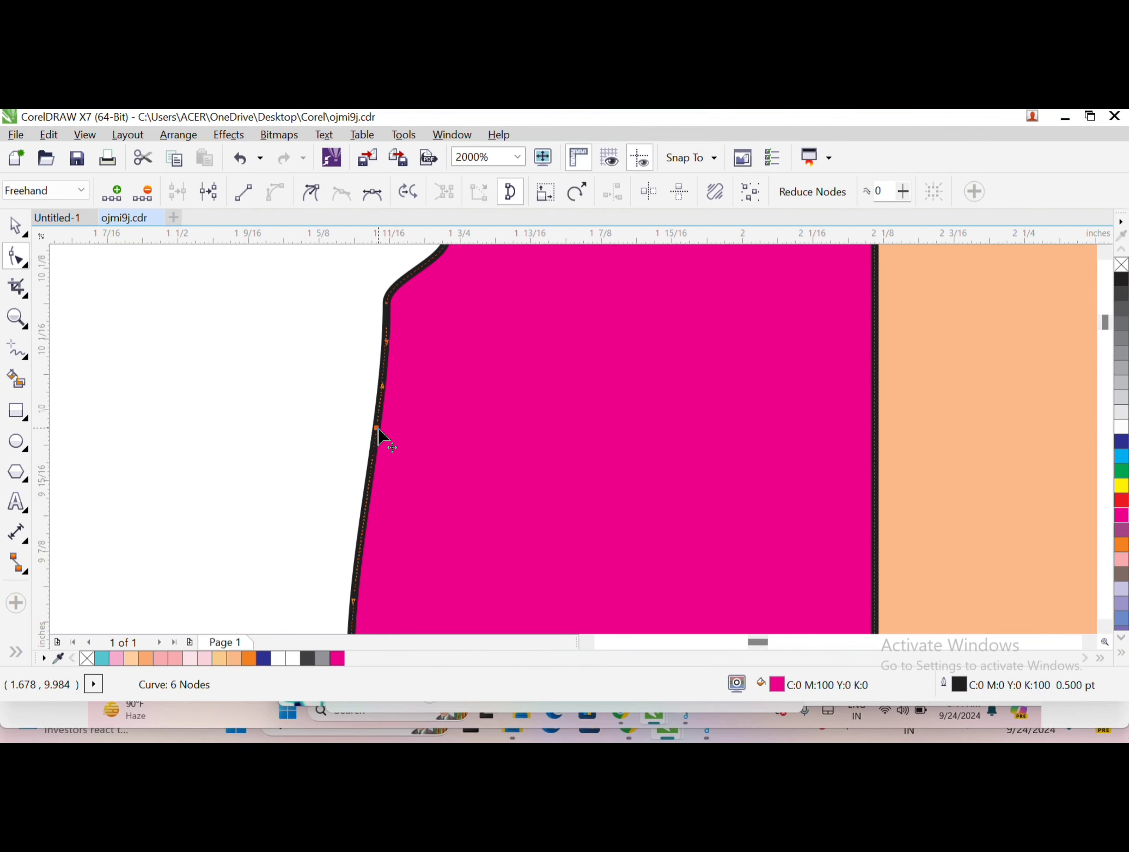
{"action": "left_click_drag", "start_coordinate": [377, 436], "coordinate": [359, 420]}
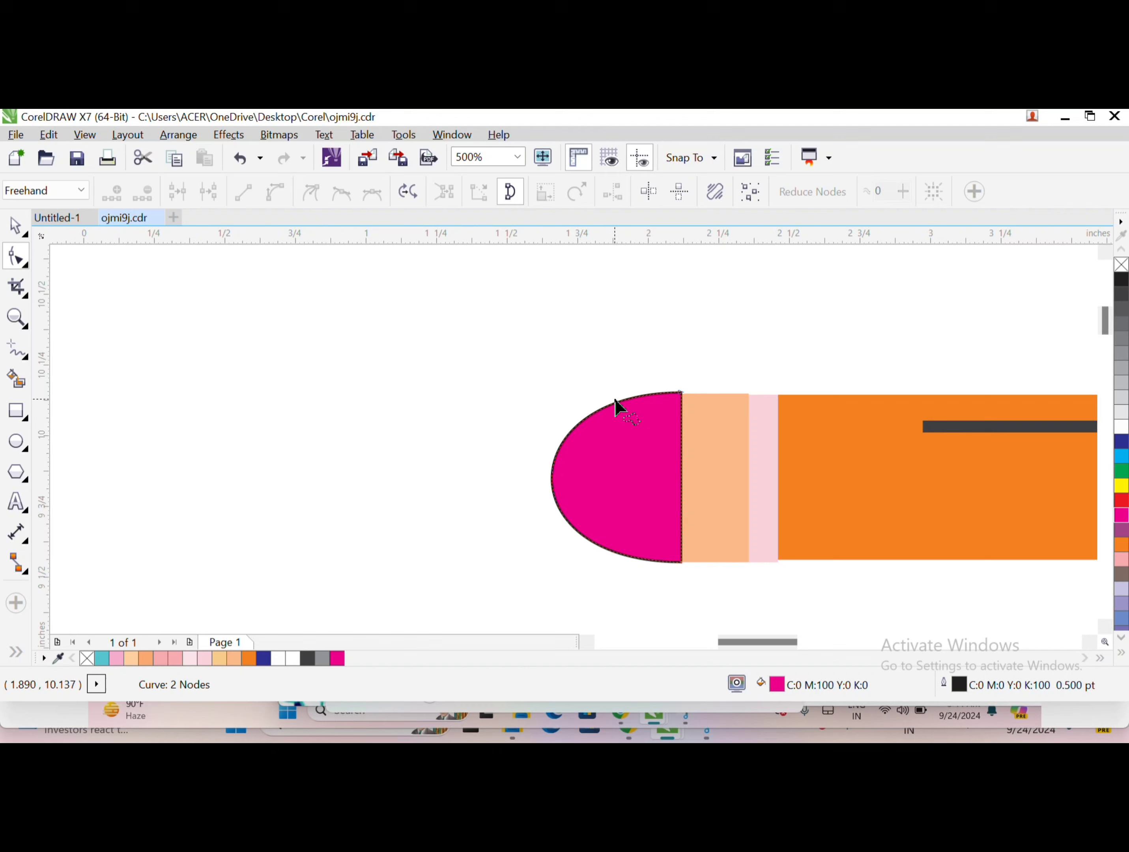
- Add a node on each side of the magenta cap's curve and pull them slightly outward for a fuller shape
{"action": "double_click", "coordinate": [617, 403]}
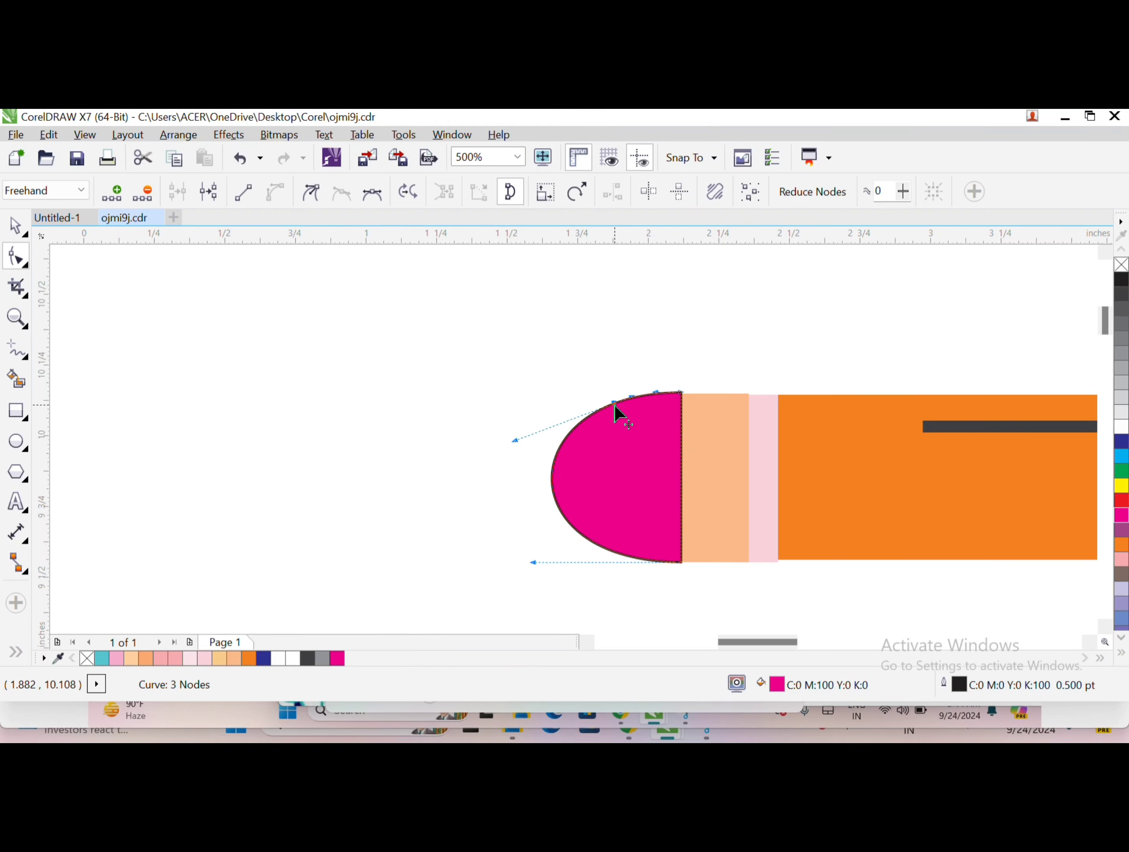
{"action": "double_click", "coordinate": [617, 561]}
{"action": "left_click_drag", "start_coordinate": [618, 562], "coordinate": [619, 567]}
{"action": "scroll", "coordinate": [633, 533], "scroll_direction": "down", "scroll_amount": 2}
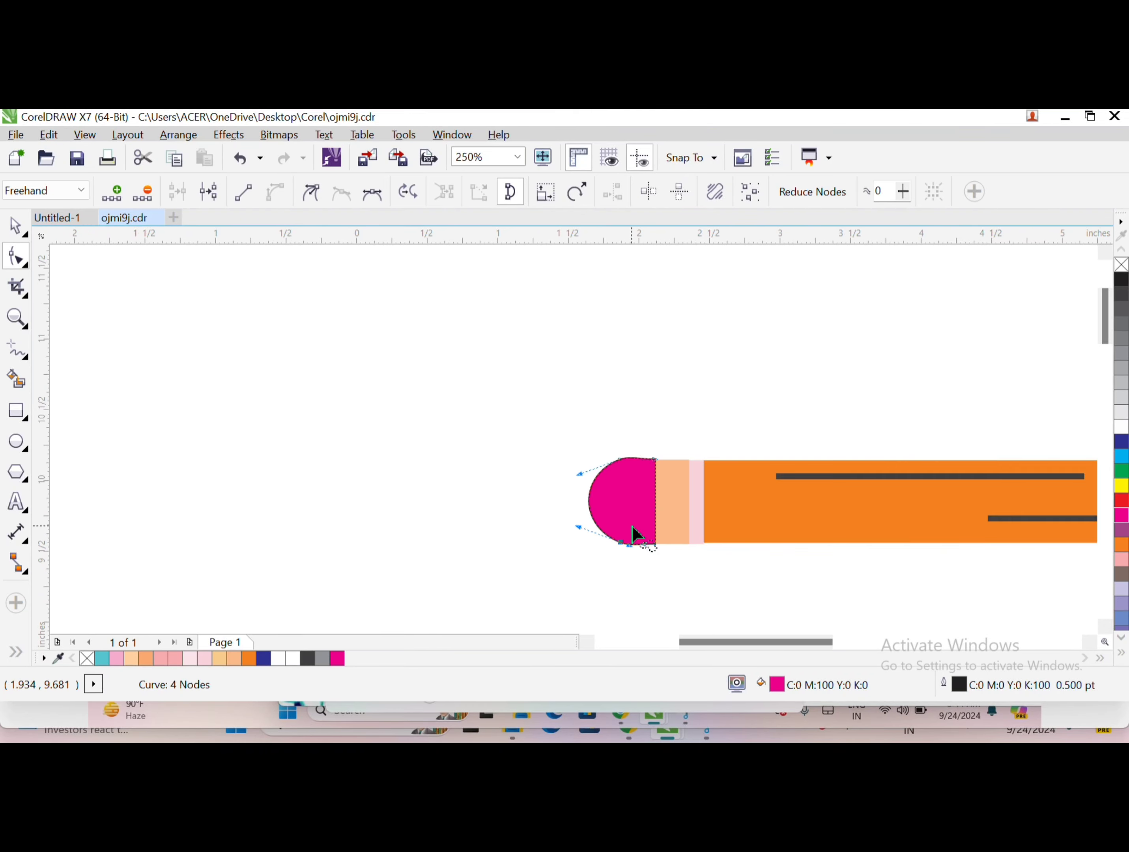
- Remove the outline from the magenta eraser cap
{"action": "left_click", "coordinate": [7, 235]}
{"action": "left_click", "coordinate": [546, 191]}
{"action": "left_click", "coordinate": [502, 207]}
{"action": "scroll", "coordinate": [655, 466], "scroll_direction": "down", "scroll_amount": 1}
{"action": "scroll", "coordinate": [731, 469], "scroll_direction": "up", "scroll_amount": 2}
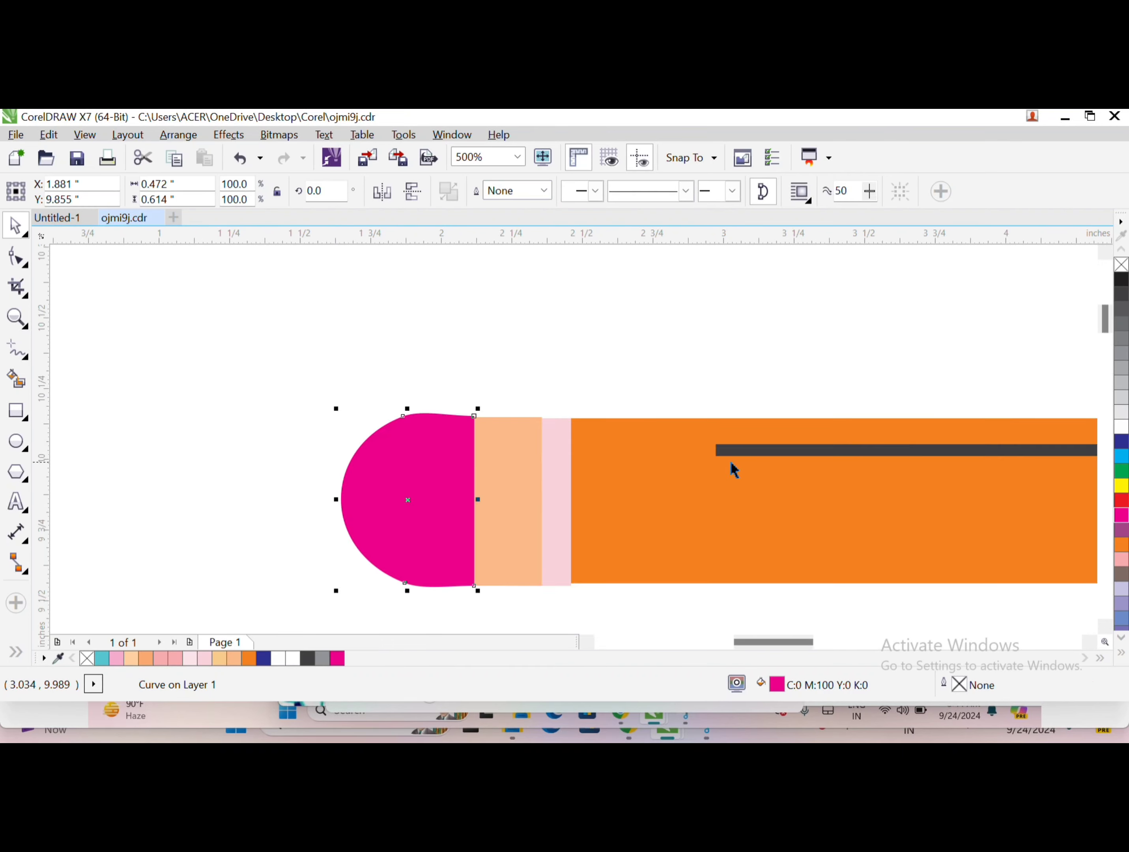
- Stretch the pink band outward to about 0.254 inches wide and delete the peach piece
{"action": "left_click", "coordinate": [533, 468]}
{"action": "scroll", "coordinate": [562, 443], "scroll_direction": "up", "scroll_amount": 2}
{"action": "left_click", "coordinate": [499, 348]}
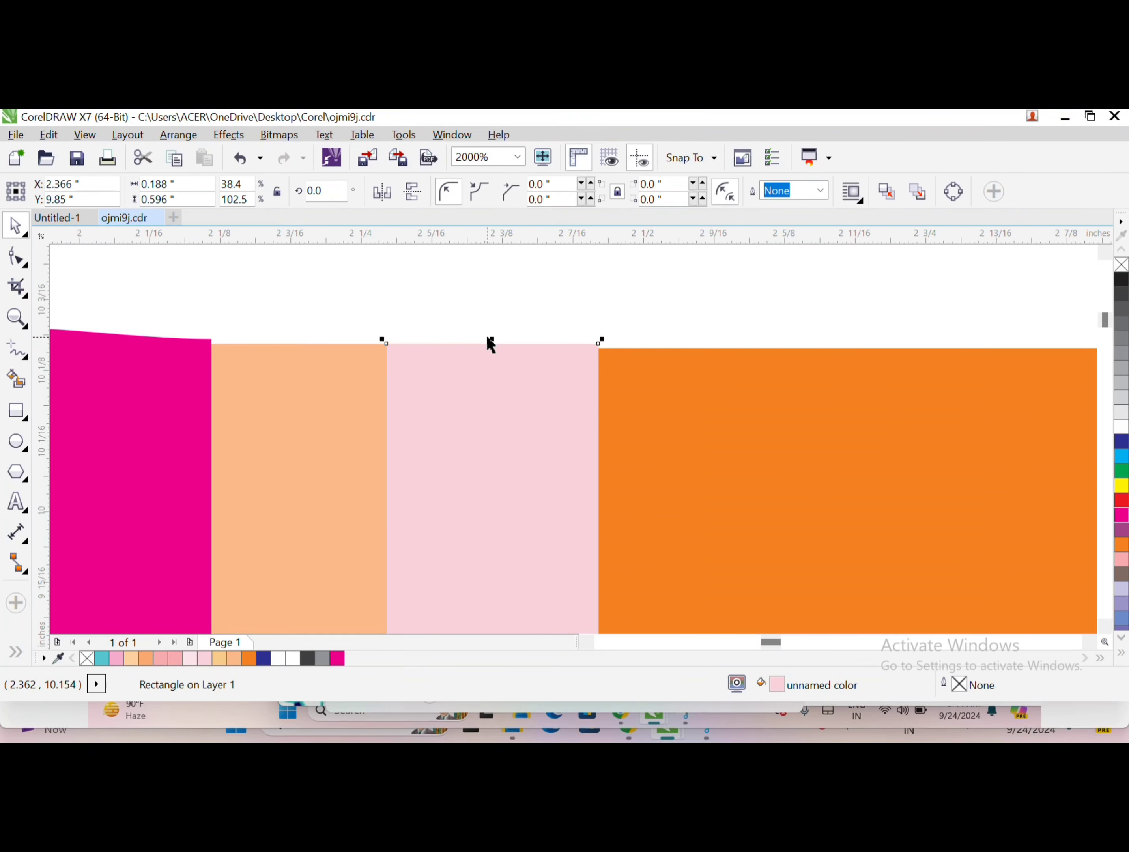
{"action": "scroll", "coordinate": [490, 342], "scroll_direction": "down", "scroll_amount": 1}
{"action": "left_click_drag", "start_coordinate": [461, 530], "coordinate": [423, 541]}
{"action": "left_click", "coordinate": [466, 490]}
{"action": "key", "text": "Delete"}
- Nudge the magenta eraser cap toward the pencil until it meets the pink band
{"action": "left_click", "coordinate": [547, 529]}
{"action": "left_click", "coordinate": [275, 515]}
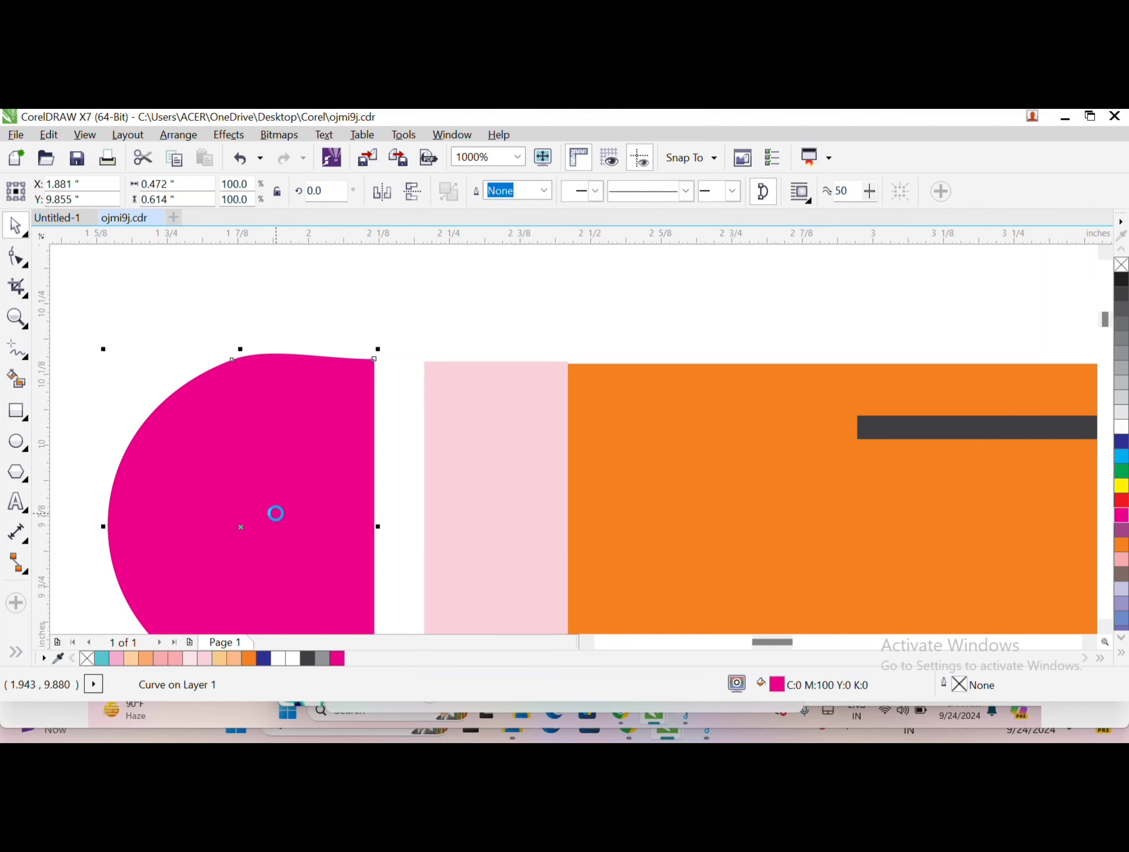
{"action": "key", "text": "Right"}
{"action": "key", "text": "Right"}
{"action": "scroll", "coordinate": [596, 395], "scroll_direction": "down", "scroll_amount": 1}
- Adjust the pink band's height to about 0.596 inches and place it behind the orange pencil body
{"action": "left_click", "coordinate": [593, 396]}
{"action": "scroll", "coordinate": [552, 552], "scroll_direction": "up", "scroll_amount": 1}
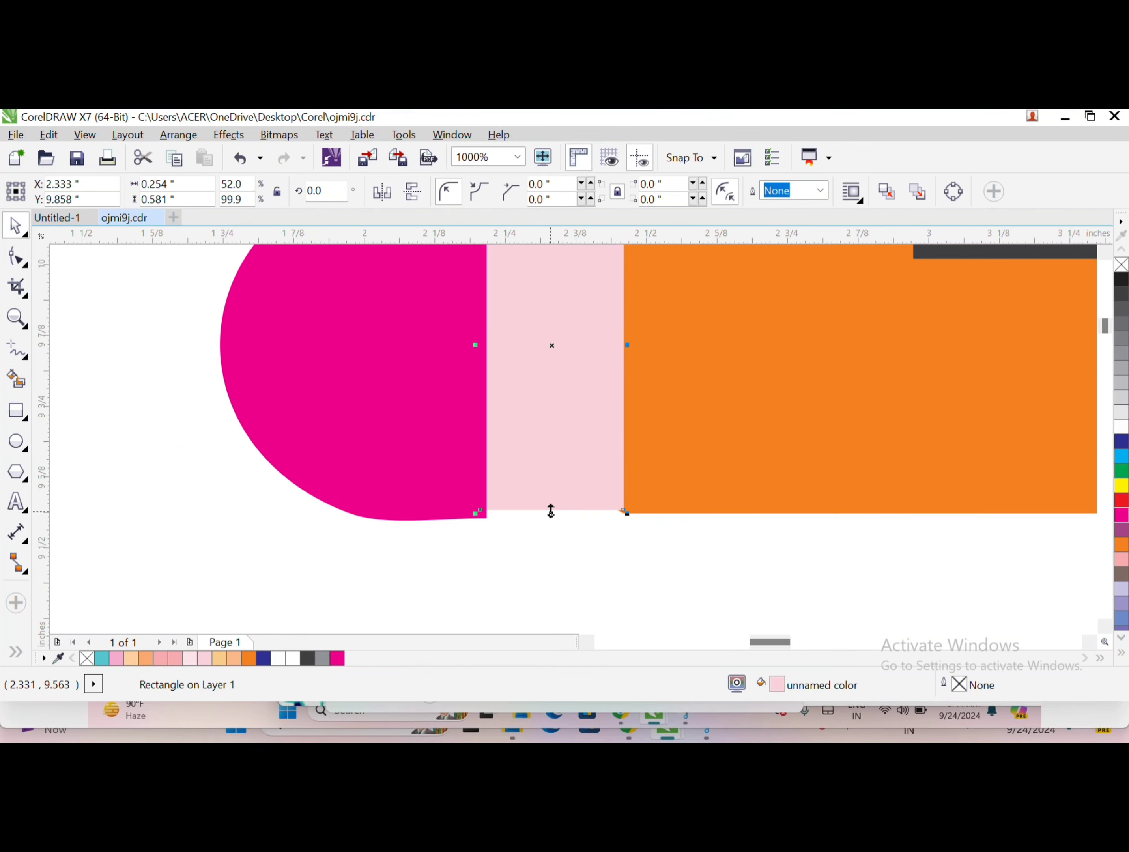
{"action": "scroll", "coordinate": [595, 456], "scroll_direction": "down", "scroll_amount": 2}
{"action": "scroll", "coordinate": [597, 449], "scroll_direction": "up", "scroll_amount": 2}
{"action": "left_click_drag", "start_coordinate": [632, 361], "coordinate": [639, 349]}
{"action": "key", "text": "Page_Down"}
{"action": "key", "text": "Escape"}
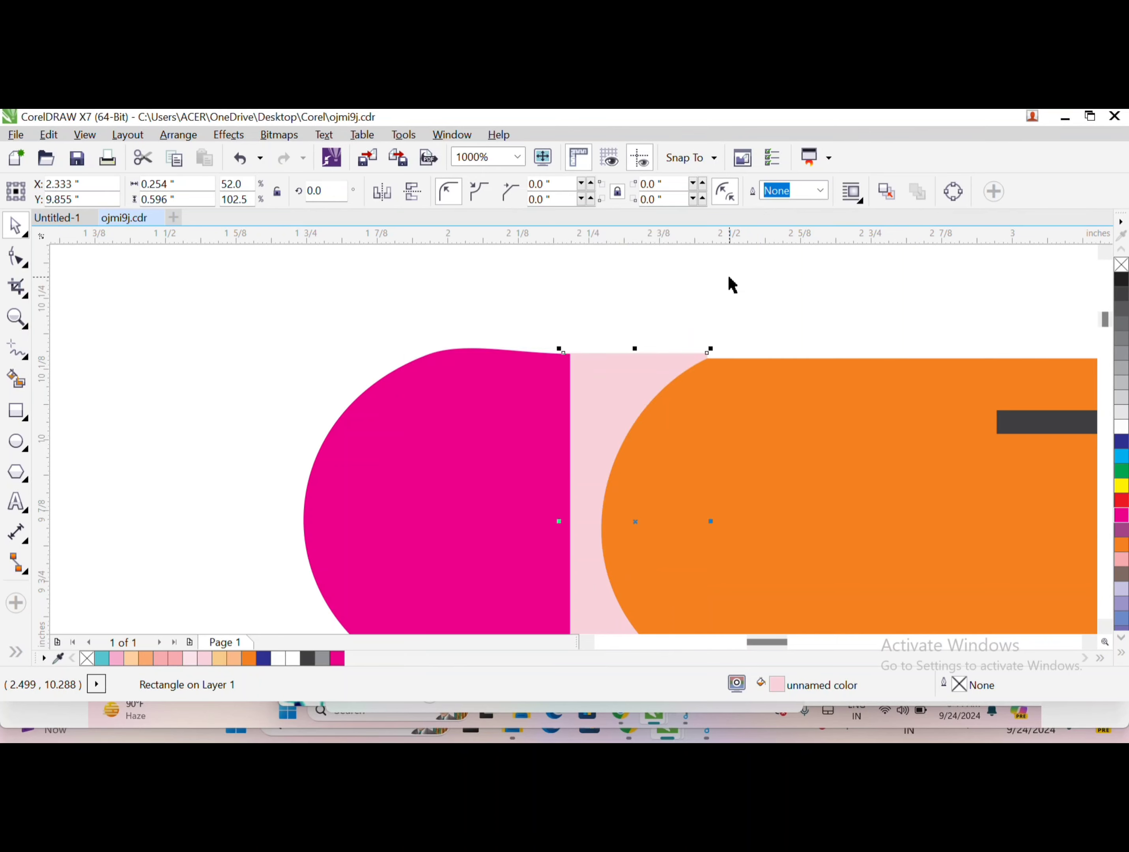
- Bring the pink band in front of the orange pencil body so it covers the body's rounded end
{"action": "key", "text": "Page_Up"}
{"action": "left_click", "coordinate": [710, 236]}
{"action": "scroll", "coordinate": [667, 482], "scroll_direction": "down", "scroll_amount": 1}
{"action": "left_click", "coordinate": [690, 461]}
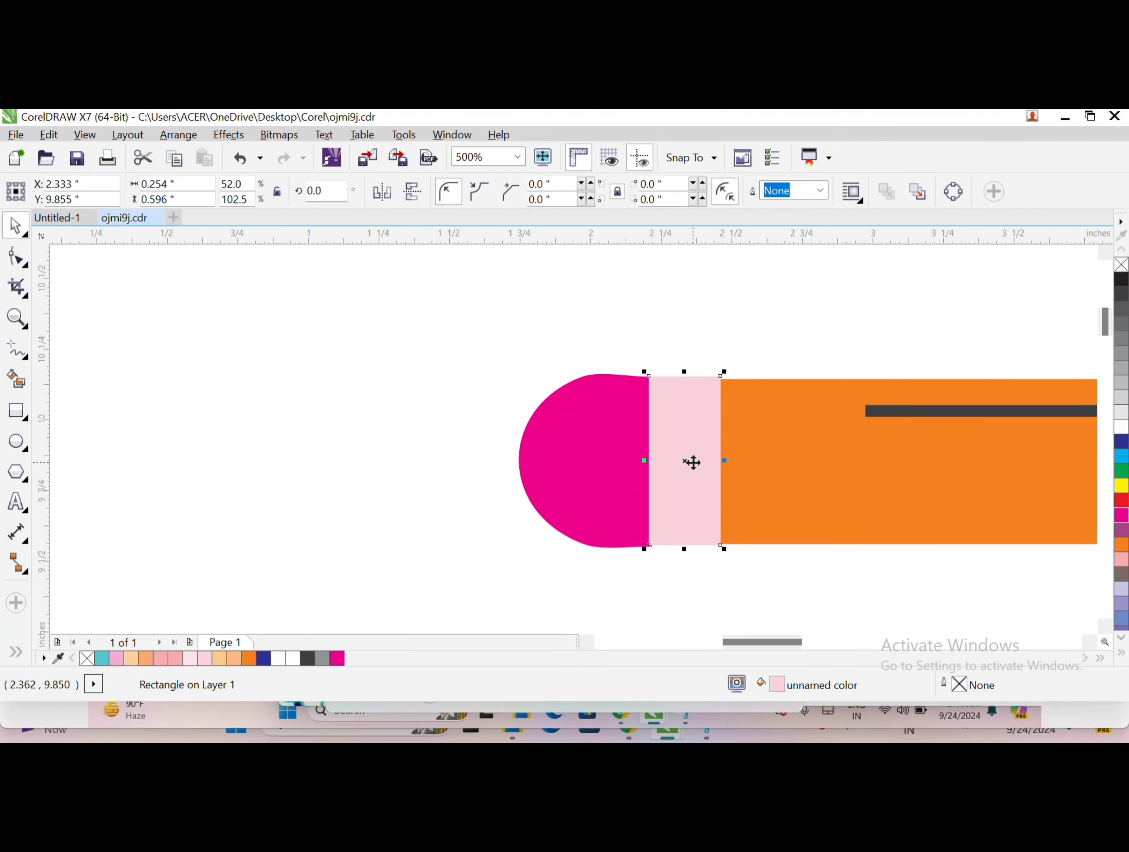
{"action": "scroll", "coordinate": [690, 461], "scroll_direction": "up", "scroll_amount": 2}
{"action": "scroll", "coordinate": [622, 508], "scroll_direction": "down", "scroll_amount": 2}
- Reshape the magenta eraser cap by adjusting its nodes and curve handles so its edges run smoothly into the pink band
{"action": "left_click", "coordinate": [460, 436]}
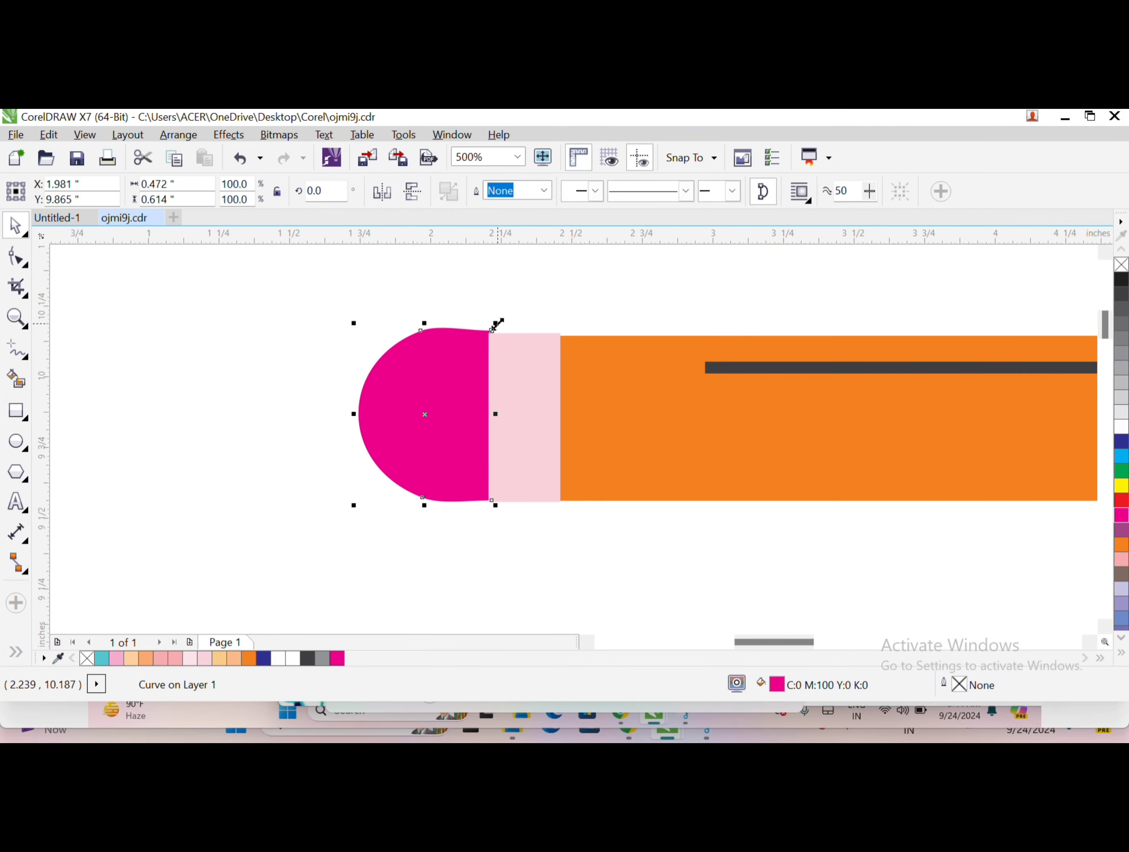
{"action": "key", "text": "F10"}
{"action": "scroll", "coordinate": [483, 330], "scroll_direction": "up", "scroll_amount": 2}
{"action": "left_click_drag", "start_coordinate": [516, 336], "coordinate": [516, 347]}
{"action": "left_click_drag", "start_coordinate": [302, 309], "coordinate": [304, 323]}
{"action": "scroll", "coordinate": [341, 340], "scroll_direction": "down", "scroll_amount": 2}
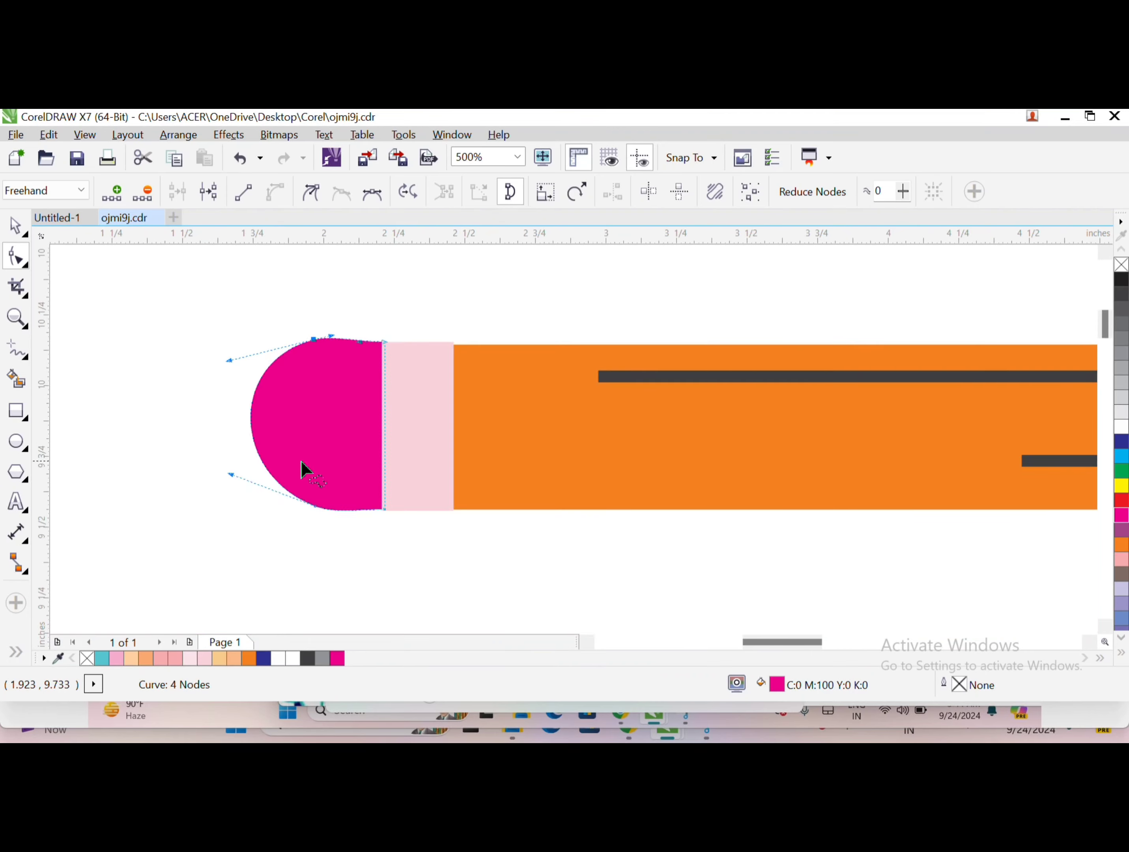
{"action": "left_click_drag", "start_coordinate": [229, 475], "coordinate": [232, 490]}
{"action": "scroll", "coordinate": [327, 367], "scroll_direction": "up", "scroll_amount": 1}
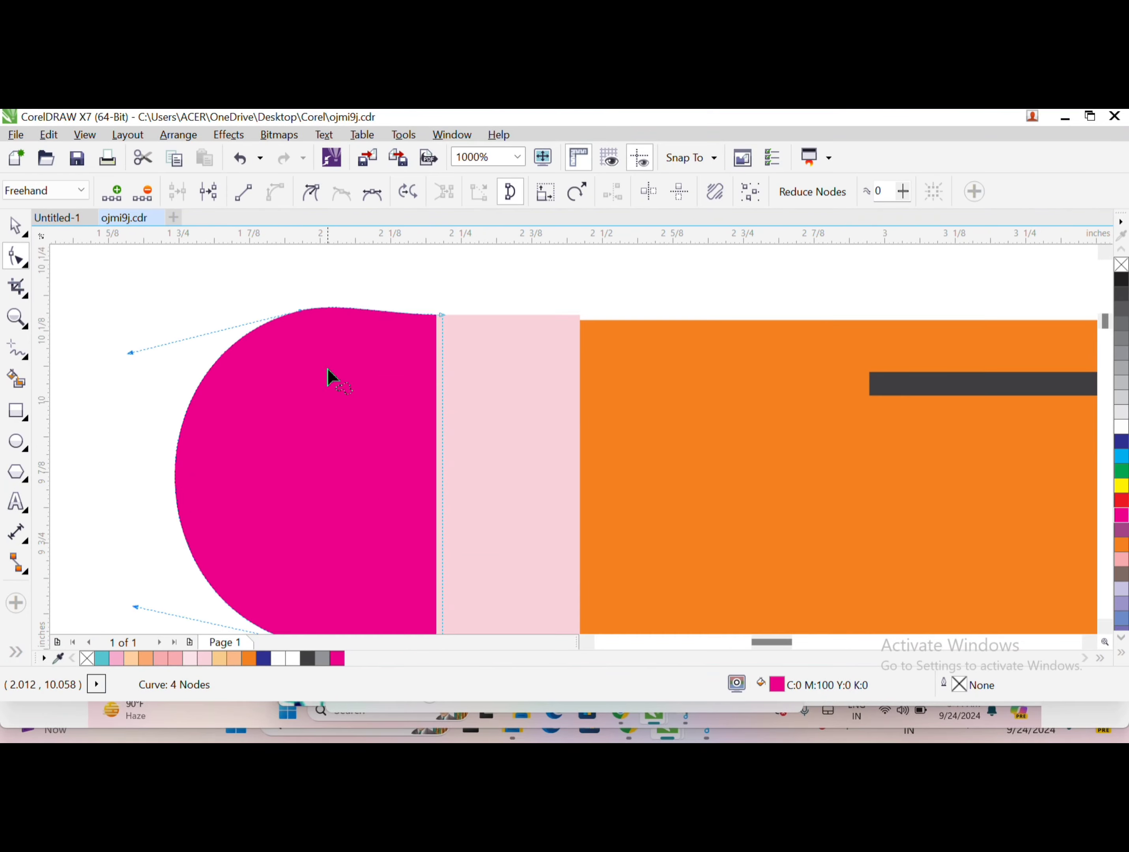
{"action": "left_click_drag", "start_coordinate": [296, 310], "coordinate": [298, 321]}
{"action": "scroll", "coordinate": [176, 366], "scroll_direction": "down", "scroll_amount": 1}
{"action": "key", "text": "space"}
{"action": "key", "text": "Escape"}
{"action": "scroll", "coordinate": [420, 397], "scroll_direction": "down", "scroll_amount": 2}
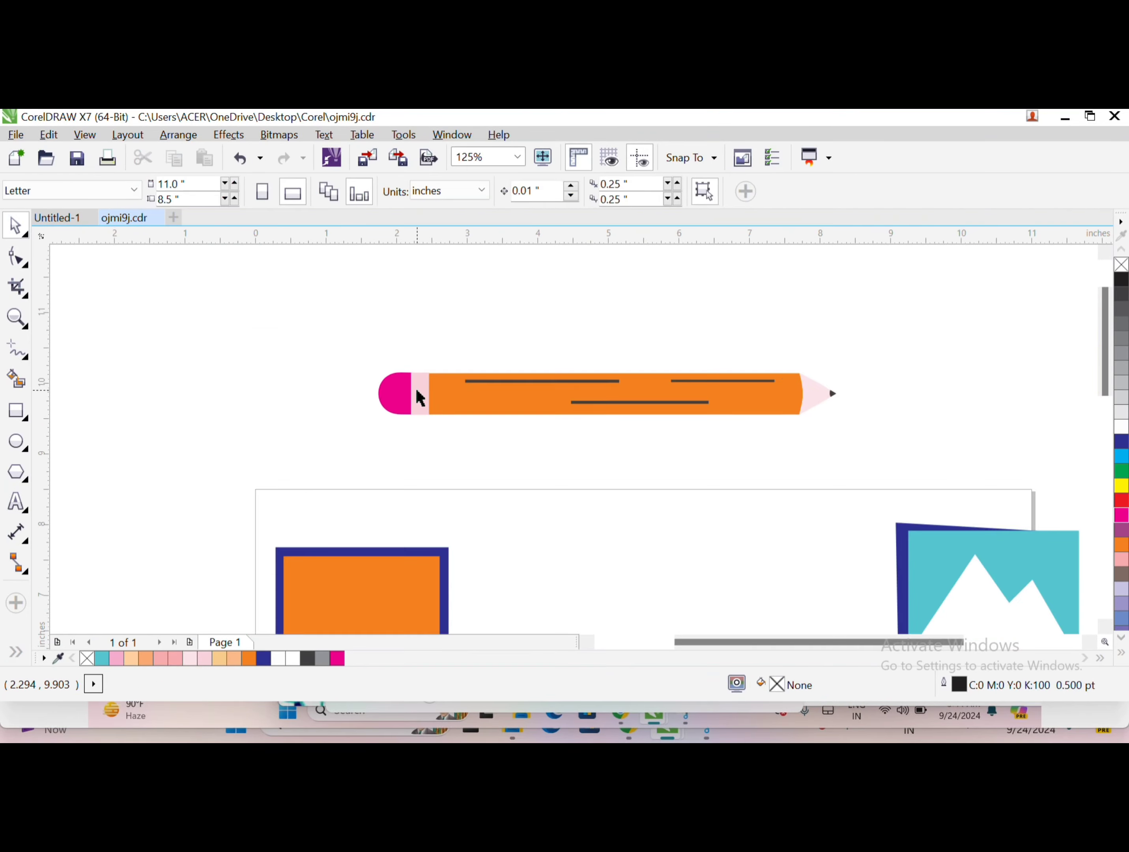
- Draw a small white circle without outline in the upper corner of the teal mountain picture panel
{"action": "scroll", "coordinate": [675, 457], "scroll_direction": "up", "scroll_amount": 1}
{"action": "key", "text": "F7"}
{"action": "left_click_drag", "start_coordinate": [749, 261], "coordinate": [790, 303]}
{"action": "left_click", "coordinate": [1122, 428]}
{"action": "right_click", "coordinate": [1121, 264]}
- Add an orange duplicate of the white circle, about 0.242 inches wide, centred inside it
{"action": "left_click_drag", "start_coordinate": [802, 247], "coordinate": [794, 299]}
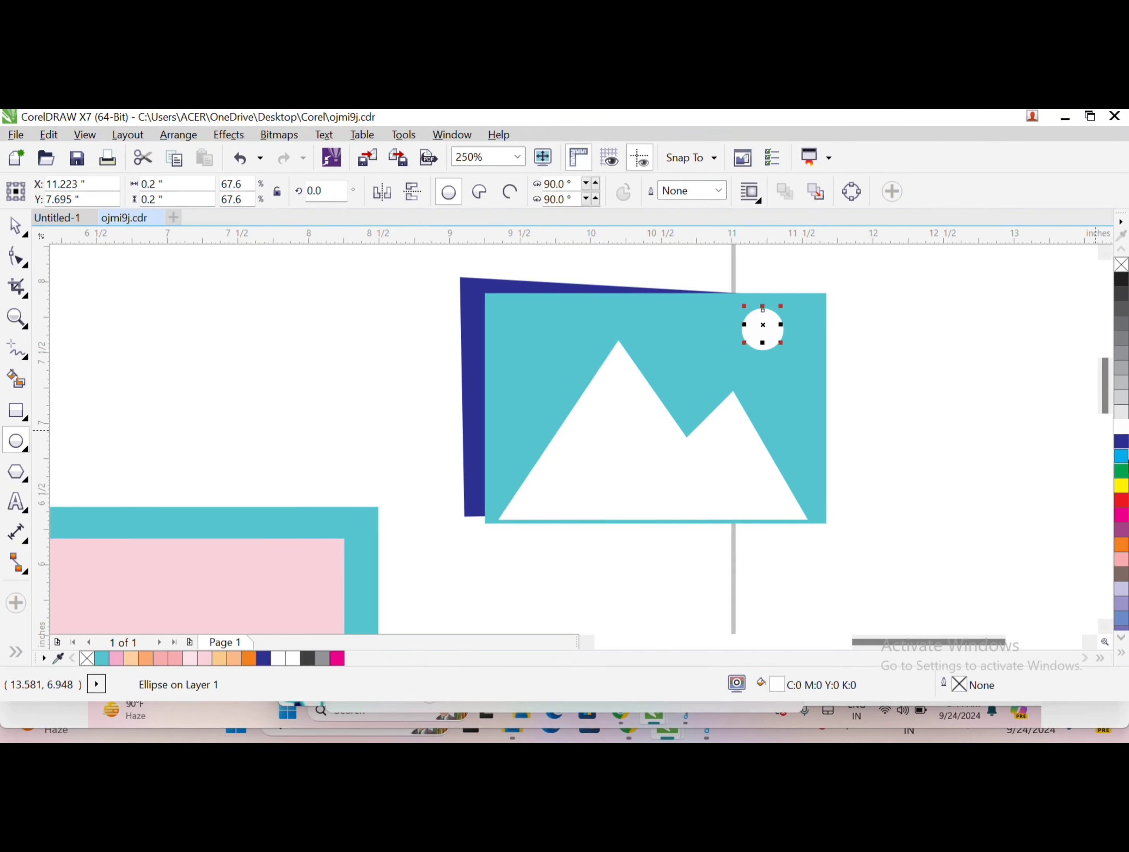
{"action": "scroll", "coordinate": [851, 337], "scroll_direction": "up", "scroll_amount": 1}
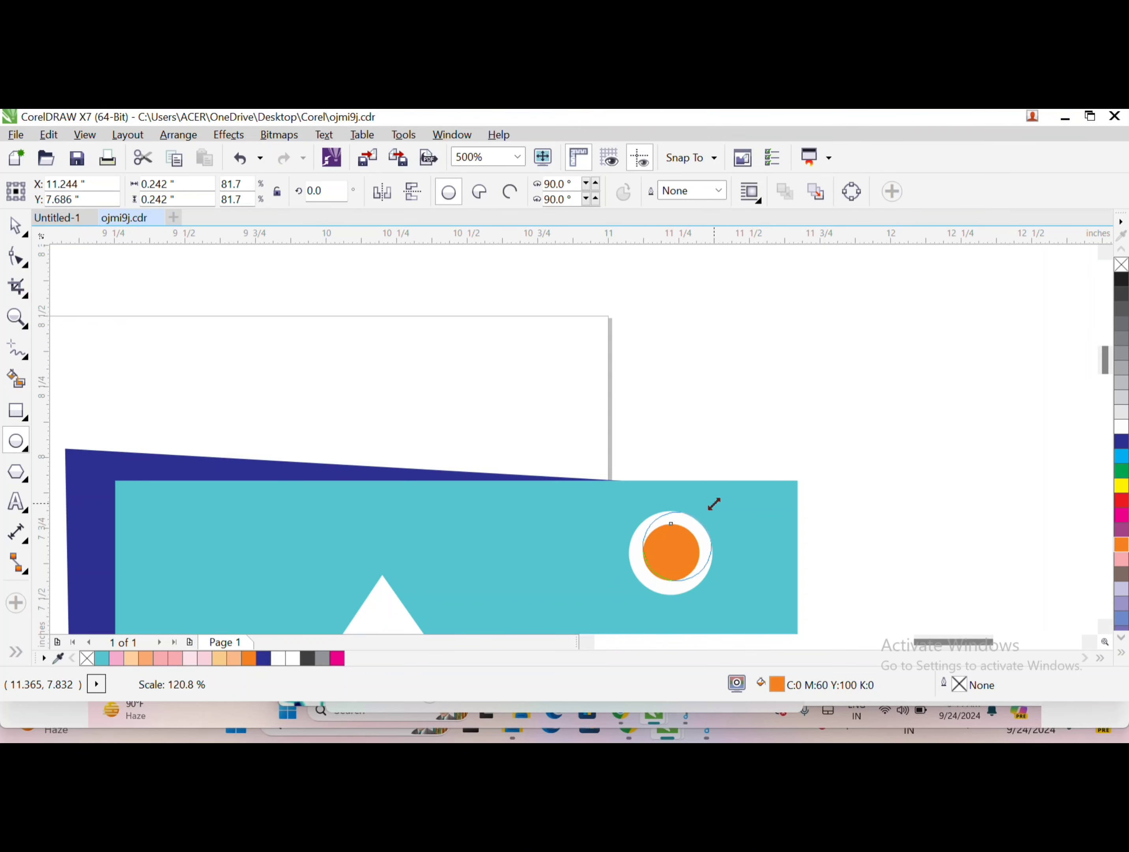
{"action": "left_click_drag", "start_coordinate": [714, 504], "coordinate": [714, 504]}
{"action": "scroll", "coordinate": [701, 428], "scroll_direction": "down", "scroll_amount": 2}
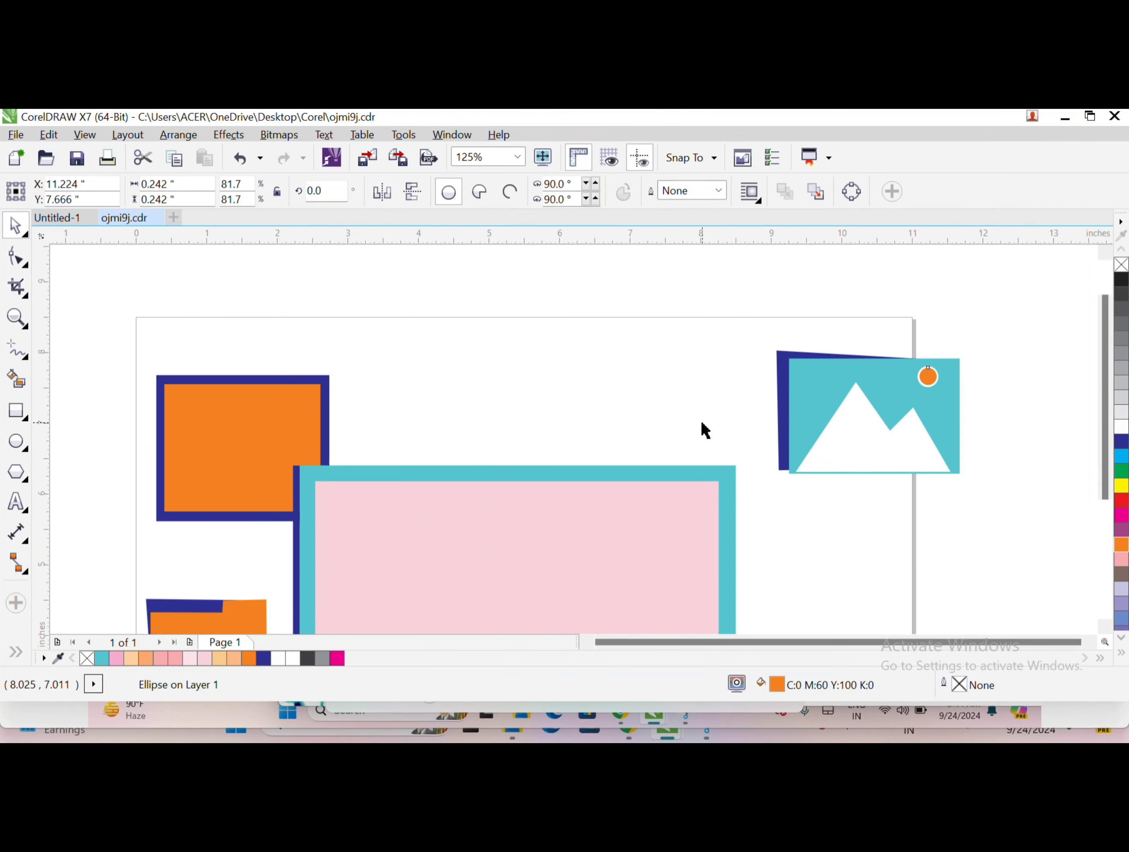
- Copy the white mountain shape onto the pink monitor screen and fill it magenta
{"action": "scroll", "coordinate": [862, 388], "scroll_direction": "down", "scroll_amount": 1}
{"action": "left_click", "coordinate": [824, 427]}
{"action": "mouse_move", "coordinate": [611, 503]}
{"action": "left_mouse_down"}
{"action": "mouse_move", "coordinate": [665, 473]}
{"action": "mouse_move", "coordinate": [669, 496]}
{"action": "left_mouse_up"}
{"action": "left_click", "coordinate": [1122, 515]}
- Draw an orange circle about 0.783 inches wide without outline on the monitor screen, then shrink and move it above the smaller mountain peak
{"action": "left_click", "coordinate": [22, 450]}
{"action": "left_click", "coordinate": [1122, 544]}
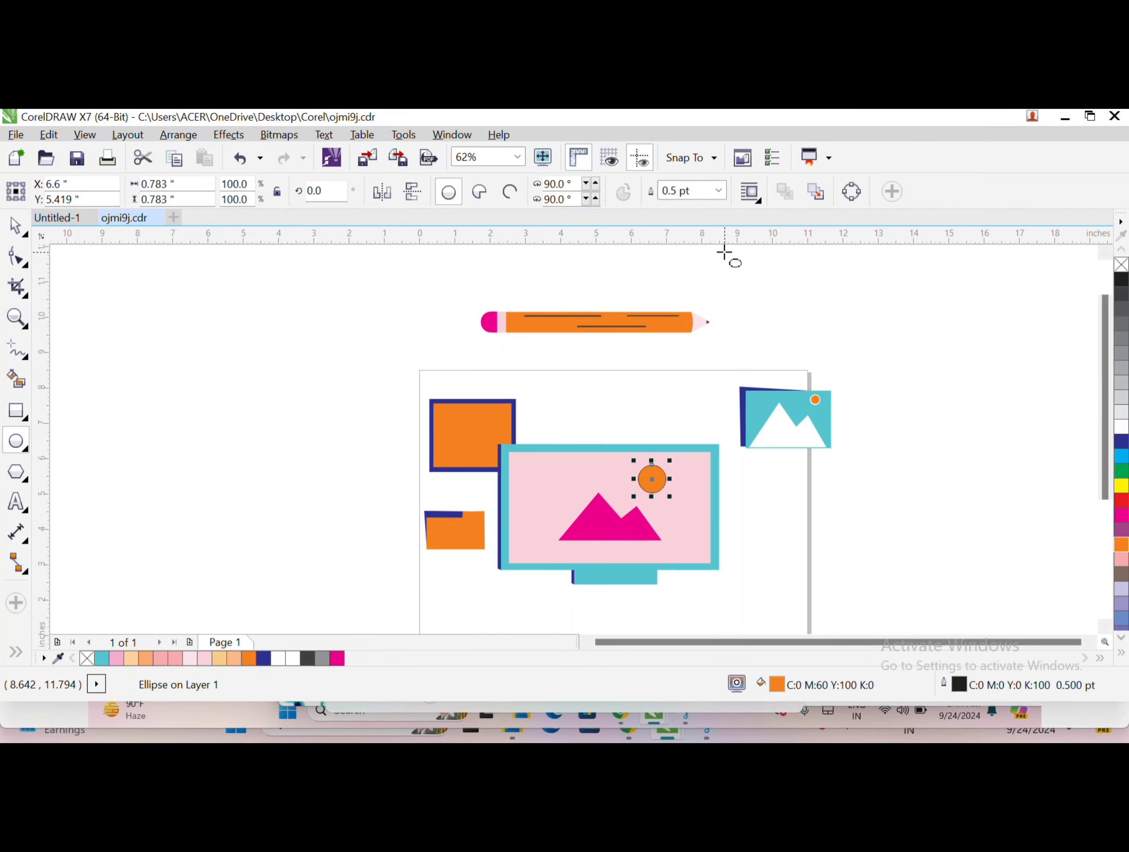
{"action": "scroll", "coordinate": [649, 491], "scroll_direction": "up", "scroll_amount": 5}
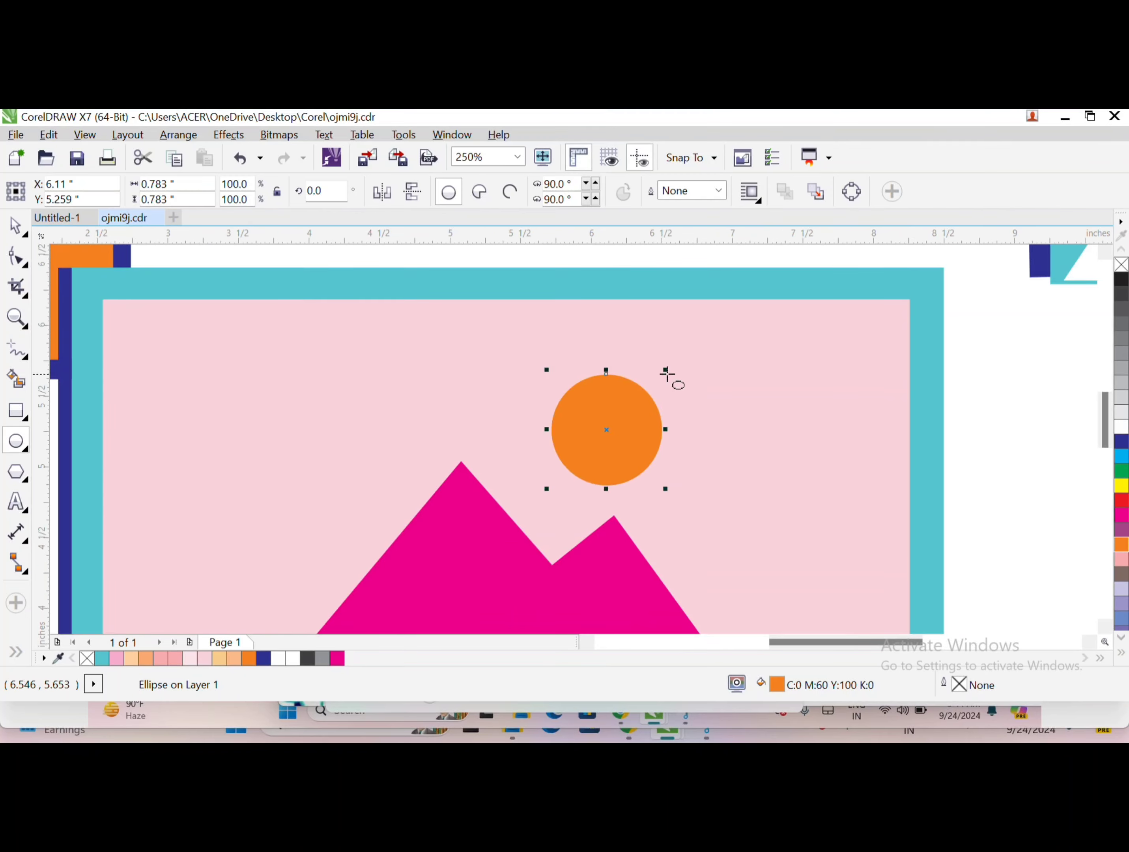
{"action": "left_click_drag", "start_coordinate": [664, 371], "coordinate": [630, 403]}
{"action": "left_click_drag", "start_coordinate": [590, 446], "coordinate": [589, 466]}
- Draw a rectangle about 1.246 by 0.254 inches above the orange sun and put a 0.196-inch magenta circle in its left end
{"action": "key", "text": "F6"}
{"action": "left_click_drag", "start_coordinate": [647, 385], "coordinate": [806, 421]}
{"action": "left_click_drag", "start_coordinate": [642, 406], "coordinate": [601, 454]}
{"action": "left_click", "coordinate": [596, 487]}
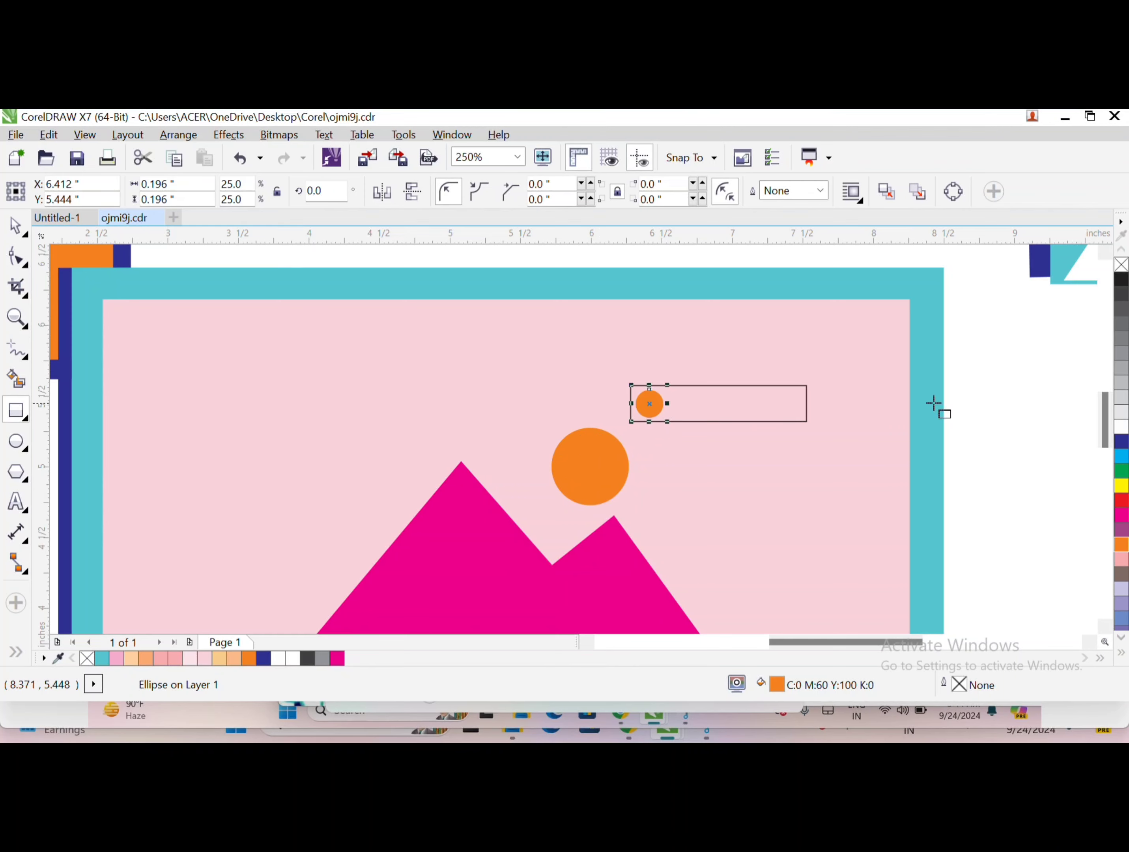
{"action": "left_click_drag", "start_coordinate": [709, 353], "coordinate": [652, 408]}
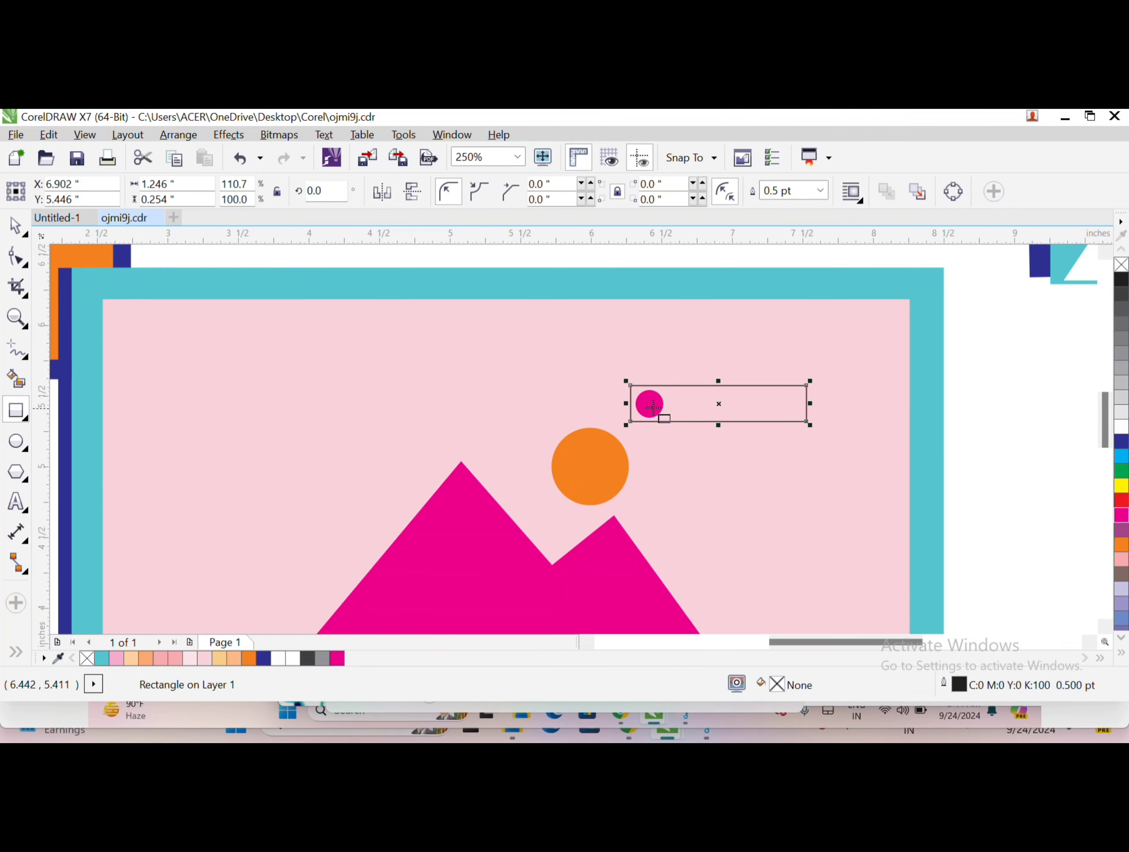
{"action": "scroll", "coordinate": [534, 489], "scroll_direction": "up", "scroll_amount": 4}
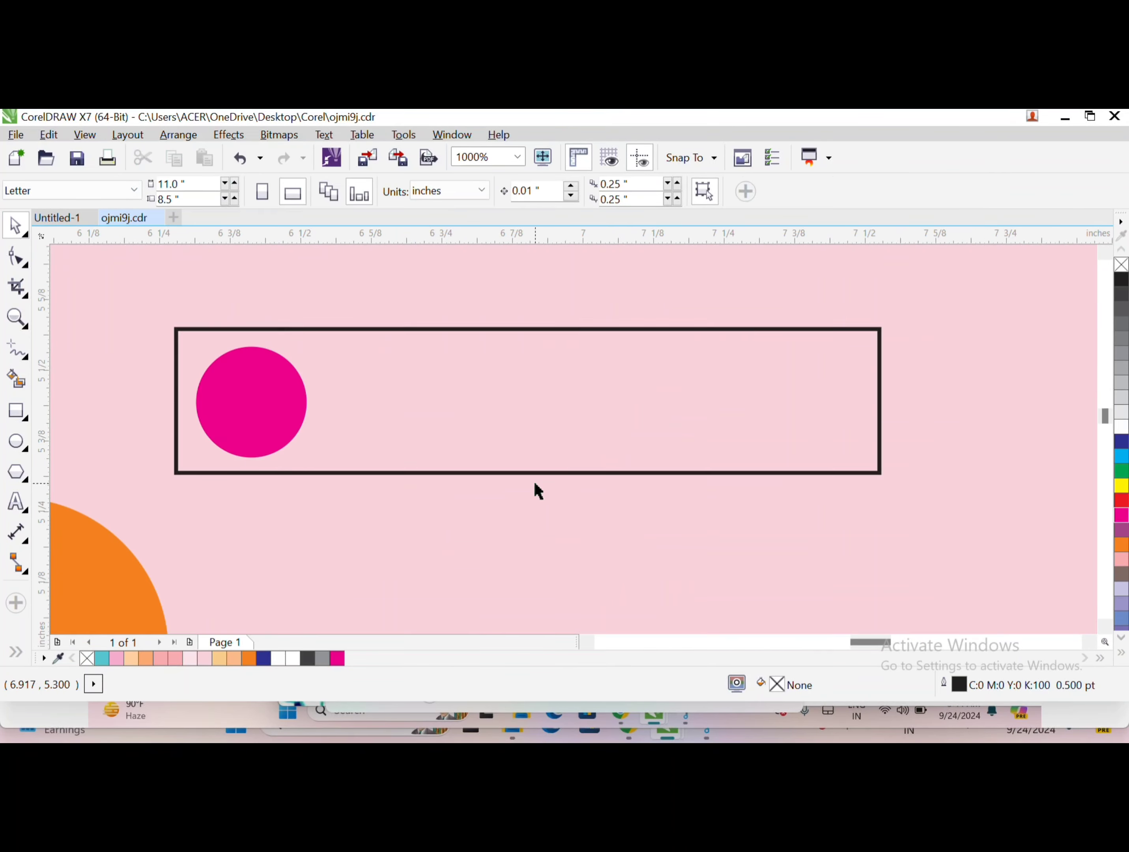
- Duplicate the magenta circle beside itself in red and repeat the copy to make a row of six circles
{"action": "left_click", "coordinate": [302, 433]}
{"action": "key", "text": "ctrl+d"}
{"action": "left_click_drag", "start_coordinate": [390, 265], "coordinate": [379, 403]}
{"action": "left_click", "coordinate": [1122, 500]}
{"action": "key", "text": "ctrl+d"}
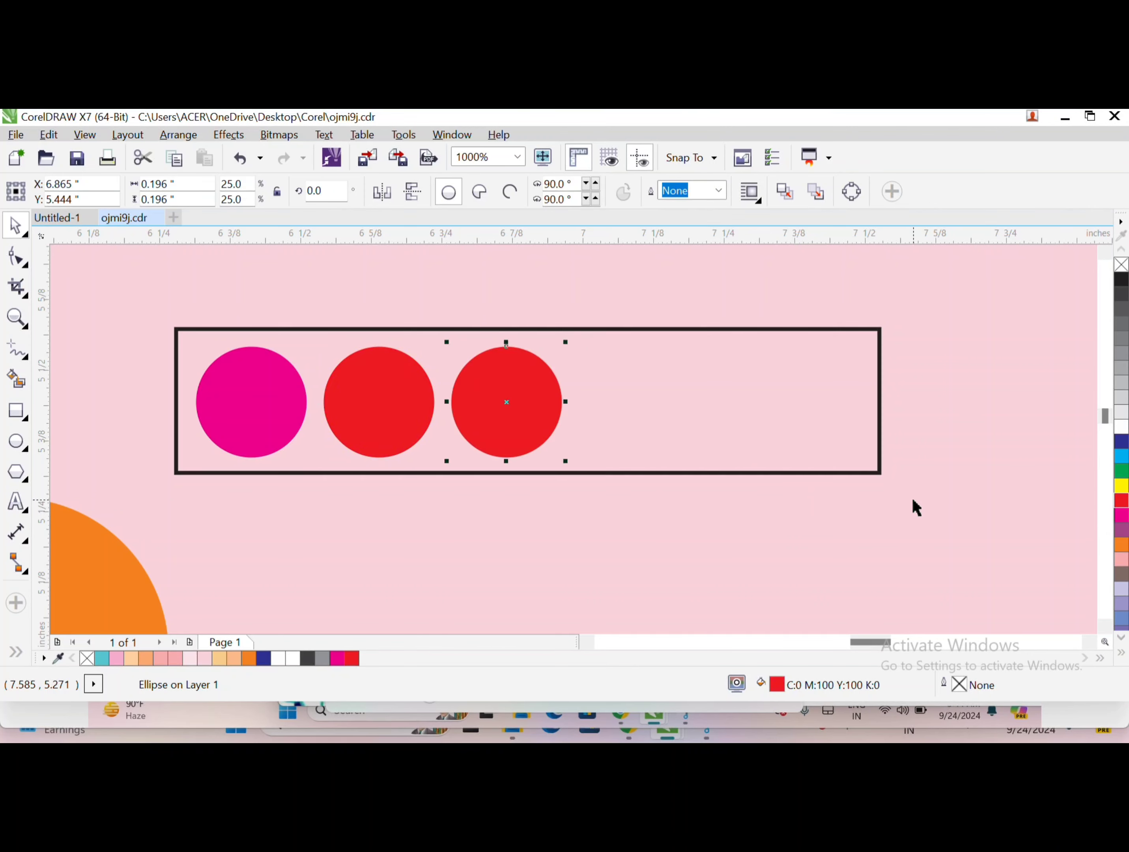
{"action": "key", "text": "ctrl+d"}
{"action": "key", "text": "ctrl+d"}
{"action": "key", "text": "ctrl+d"}
- Widen the rectangle to about 1.368 inches around the six circles, fill it dark blue and place it behind them
{"action": "left_click", "coordinate": [177, 381]}
{"action": "left_click_drag", "start_coordinate": [175, 401], "coordinate": [106, 416]}
{"action": "key", "text": "ctrl+z"}
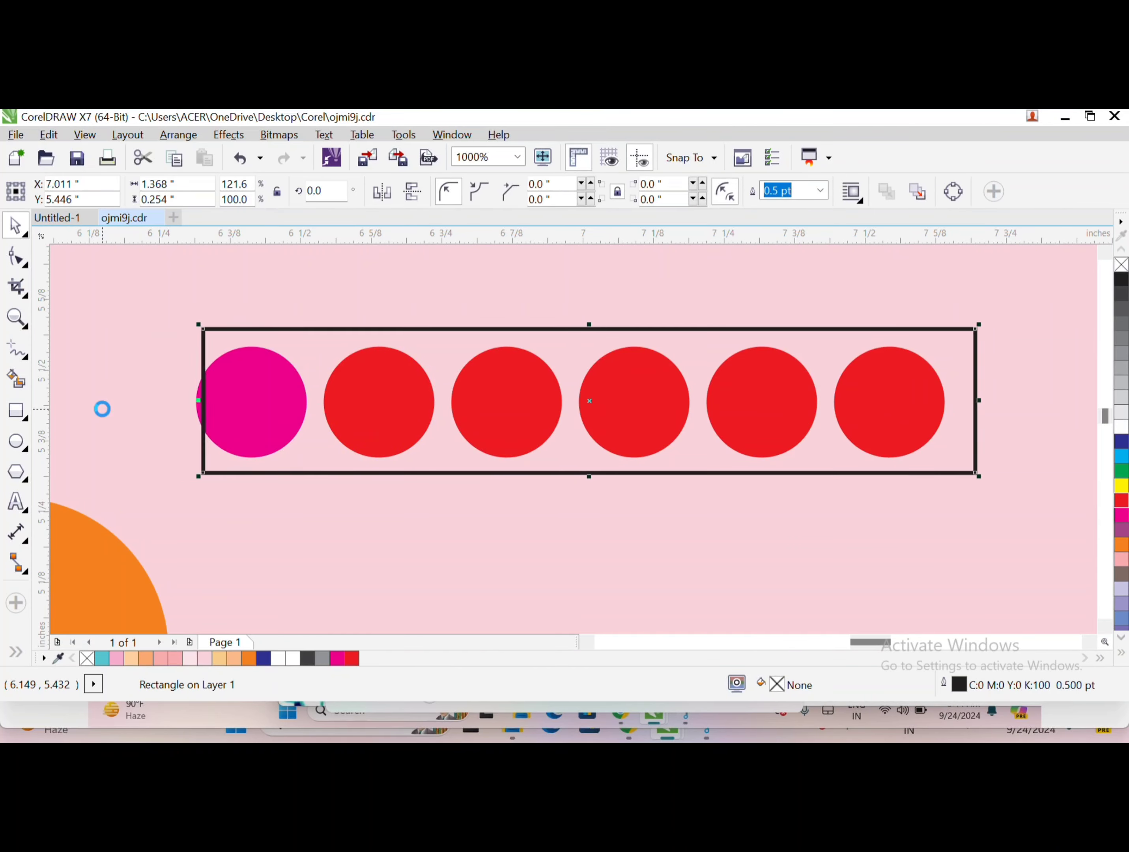
{"action": "left_click", "coordinate": [358, 270]}
{"action": "left_click", "coordinate": [1121, 442]}
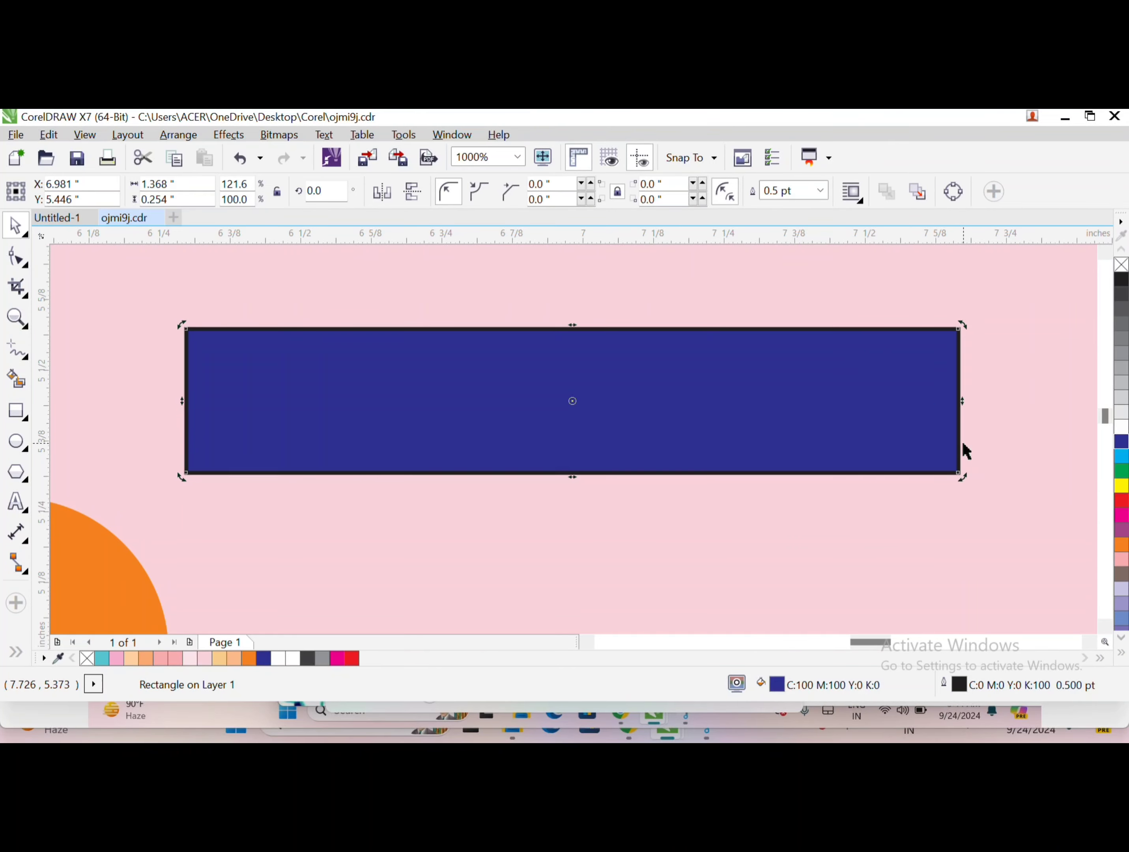
{"action": "key", "text": "shift+Page_Down"}
- Recolour the last four circles, from the right end inward, cyan, yellow, light pink and orange
{"action": "left_click", "coordinate": [909, 442]}
{"action": "left_click", "coordinate": [1121, 455]}
{"action": "left_click", "coordinate": [784, 443]}
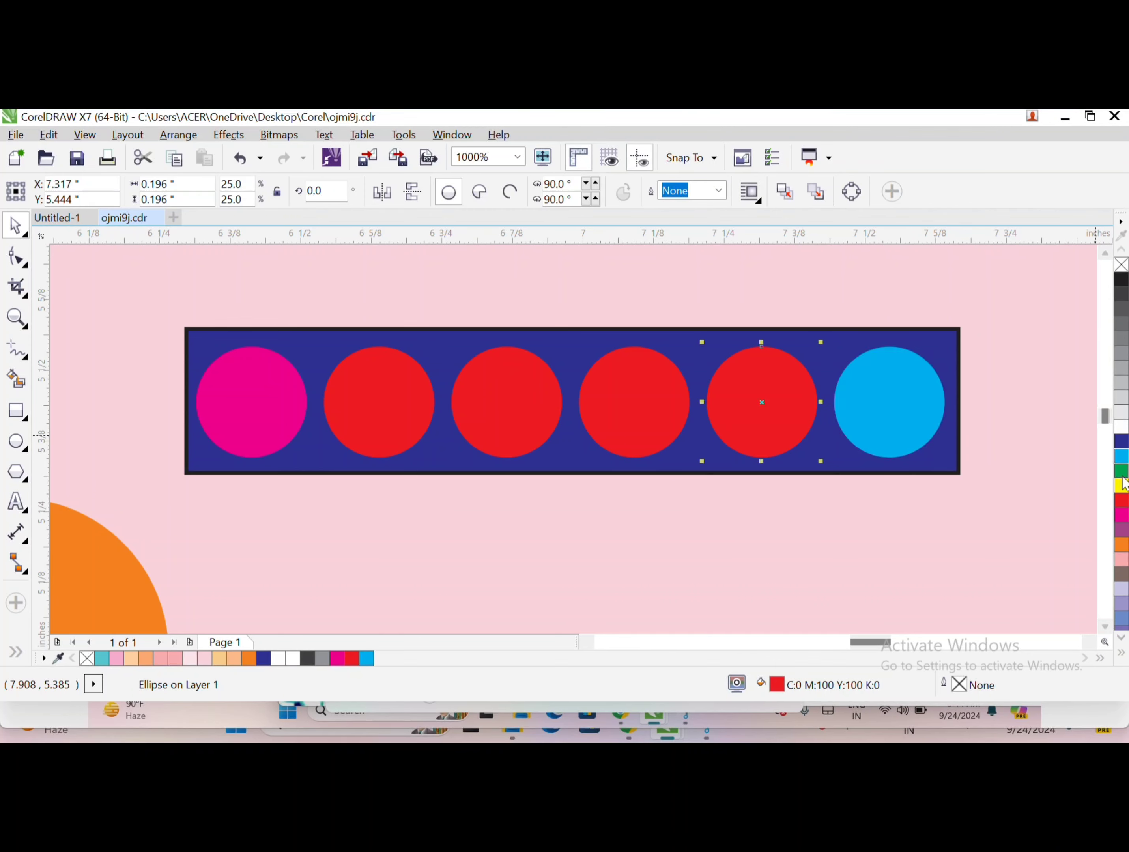
{"action": "left_click", "coordinate": [1121, 486]}
{"action": "left_click", "coordinate": [657, 456]}
{"action": "left_click", "coordinate": [160, 658]}
{"action": "left_click", "coordinate": [507, 431]}
{"action": "left_click", "coordinate": [1121, 544]}
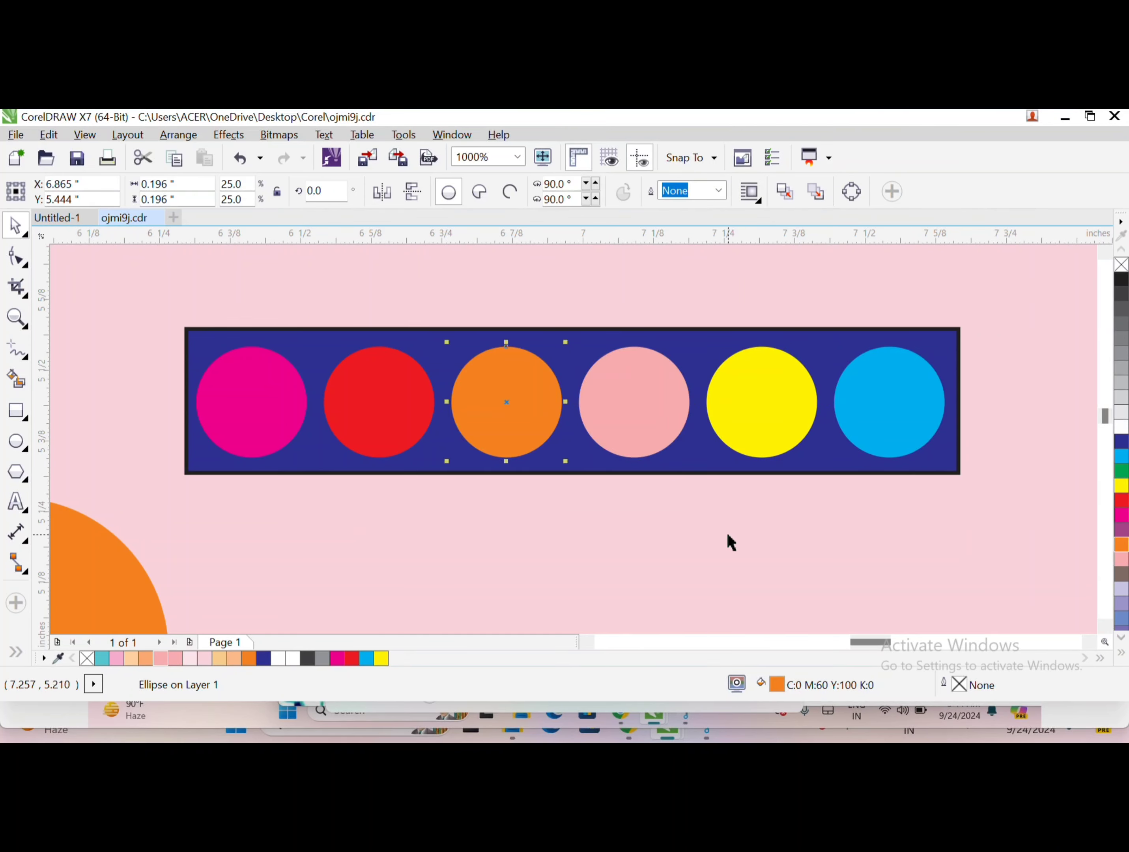
- Remove the outline from the dark blue strip behind the circles
{"action": "left_click", "coordinate": [601, 473]}
{"action": "scroll", "coordinate": [801, 380], "scroll_direction": "down", "scroll_amount": 2}
{"action": "scroll", "coordinate": [343, 400], "scroll_direction": "down", "scroll_amount": 1}
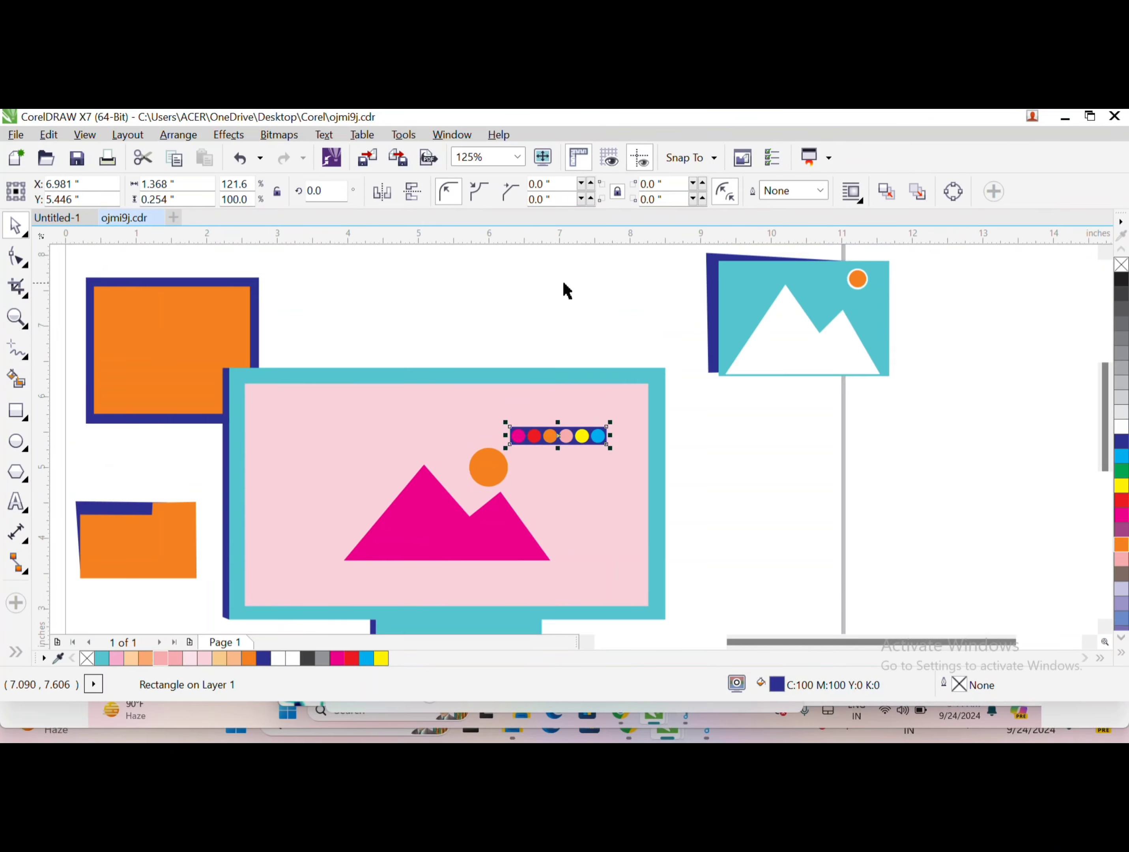
- Draw a bar about 3.717 by 0.158 inches along the top of the monitor screen and fully round its corners
{"action": "key", "text": "F6"}
{"action": "left_click_drag", "start_coordinate": [310, 391], "coordinate": [577, 405]}
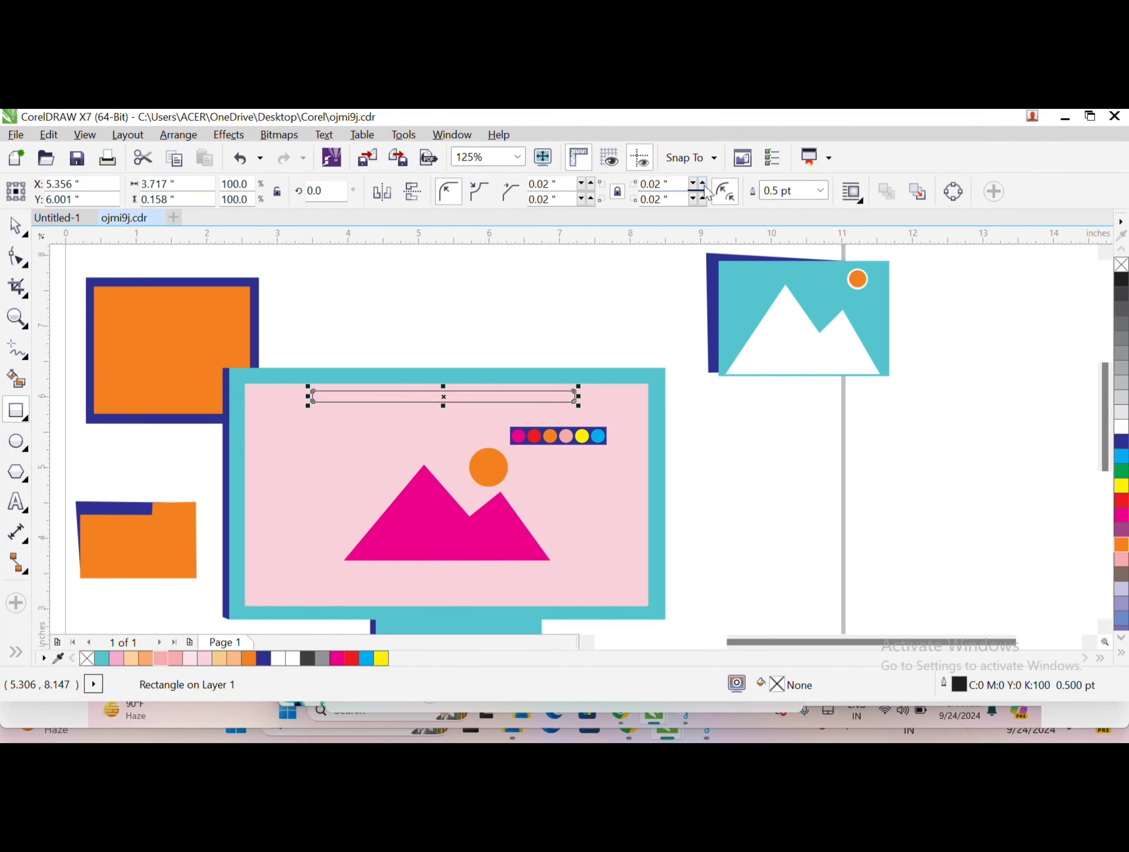
{"action": "left_click", "coordinate": [703, 184]}
{"action": "left_click", "coordinate": [704, 186]}
{"action": "left_click", "coordinate": [704, 186]}
{"action": "left_click", "coordinate": [23, 223]}
{"action": "left_click", "coordinate": [409, 297]}
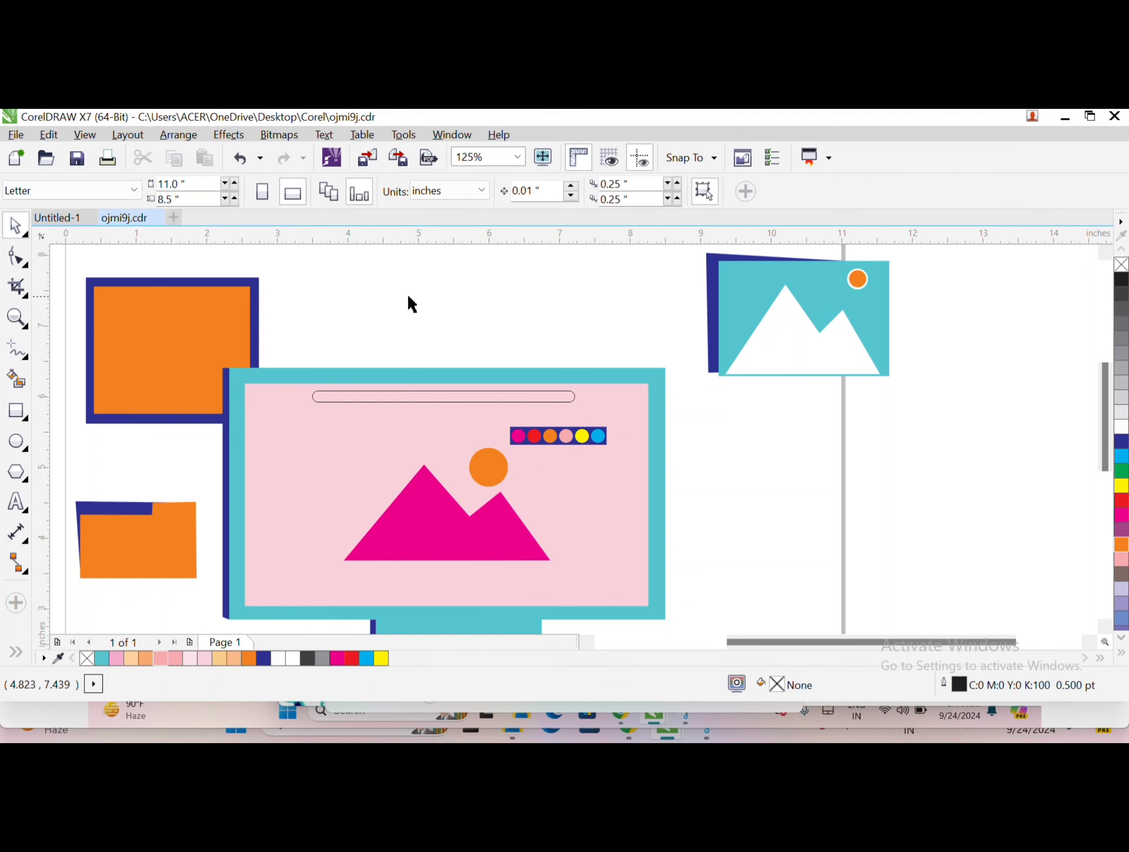
- Draw a tall rectangle at the left side of the monitor screen and a smaller one over the mountain's lower left corner
{"action": "key", "text": "F6"}
{"action": "scroll", "coordinate": [265, 434], "scroll_direction": "down", "scroll_amount": 3}
{"action": "scroll", "coordinate": [264, 434], "scroll_direction": "left", "scroll_amount": 3}
{"action": "mouse_move", "coordinate": [373, 317]}
{"action": "left_mouse_down"}
{"action": "mouse_move", "coordinate": [433, 456]}
{"action": "mouse_move", "coordinate": [438, 434]}
{"action": "mouse_move", "coordinate": [505, 465]}
{"action": "mouse_move", "coordinate": [498, 485]}
{"action": "left_mouse_up"}
{"action": "left_click", "coordinate": [16, 226]}
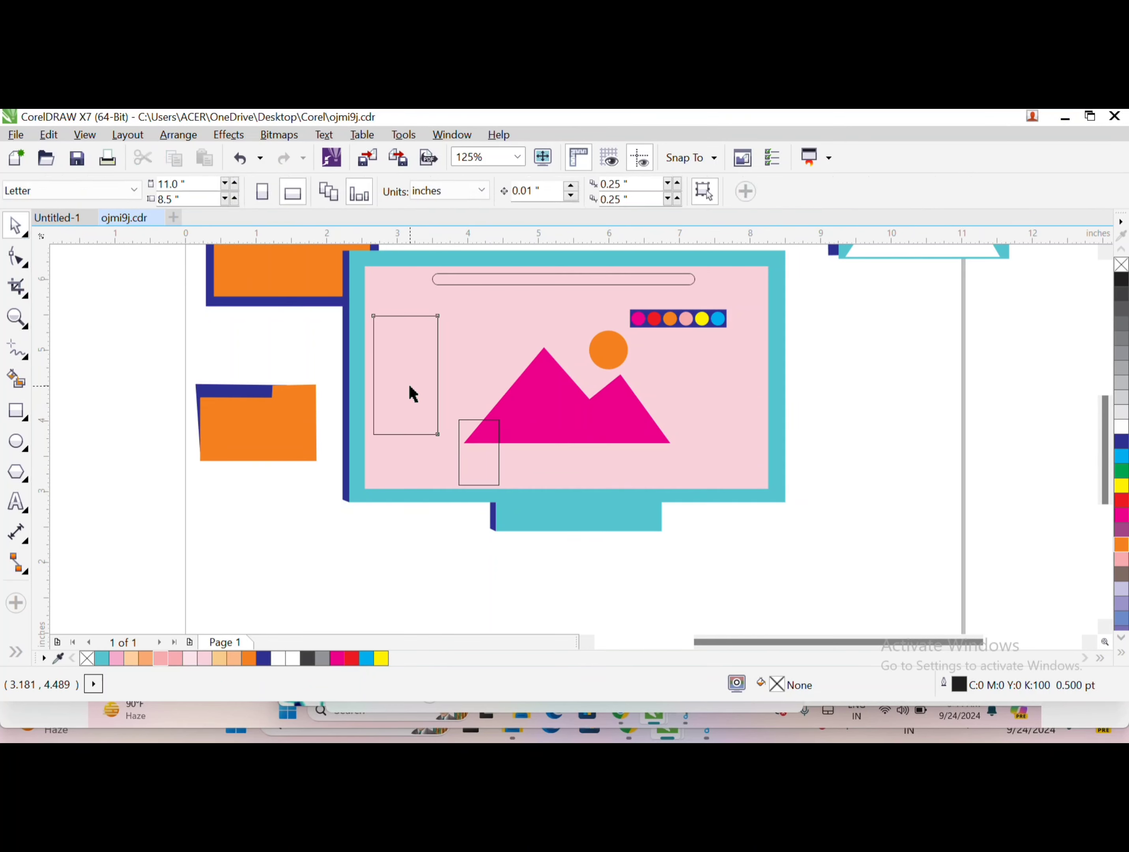
- Stretch the tall rectangle upward to about 1.85 inches high and convert it to curves
{"action": "left_click", "coordinate": [406, 317]}
{"action": "left_click_drag", "start_coordinate": [405, 311], "coordinate": [411, 297]}
{"action": "scroll", "coordinate": [450, 380], "scroll_direction": "up", "scroll_amount": 2}
{"action": "scroll", "coordinate": [451, 381], "scroll_direction": "left", "scroll_amount": 1}
{"action": "key", "text": "ctrl+q"}
{"action": "key", "text": "F10"}
{"action": "scroll", "coordinate": [402, 384], "scroll_direction": "up", "scroll_amount": 1}
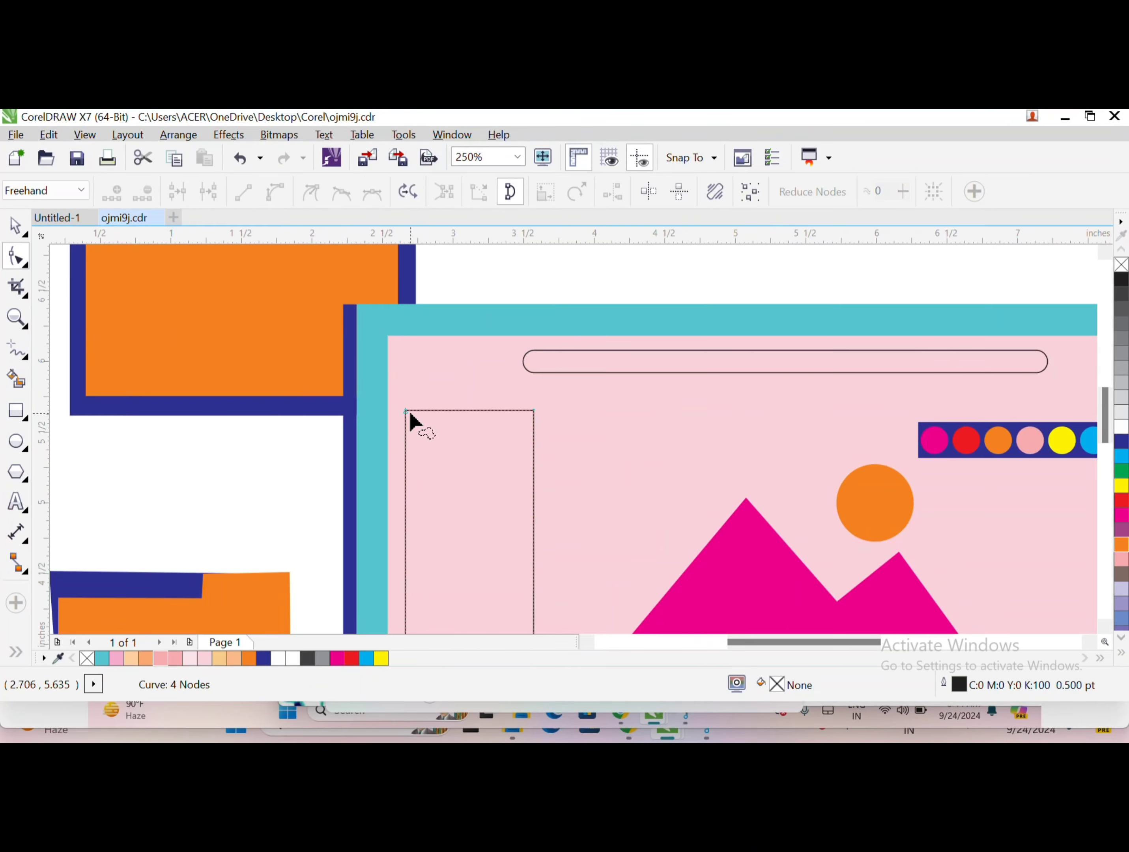
{"action": "scroll", "coordinate": [542, 375], "scroll_direction": "down", "scroll_amount": 1}
{"action": "key", "text": "space"}
{"action": "key", "text": "Escape"}
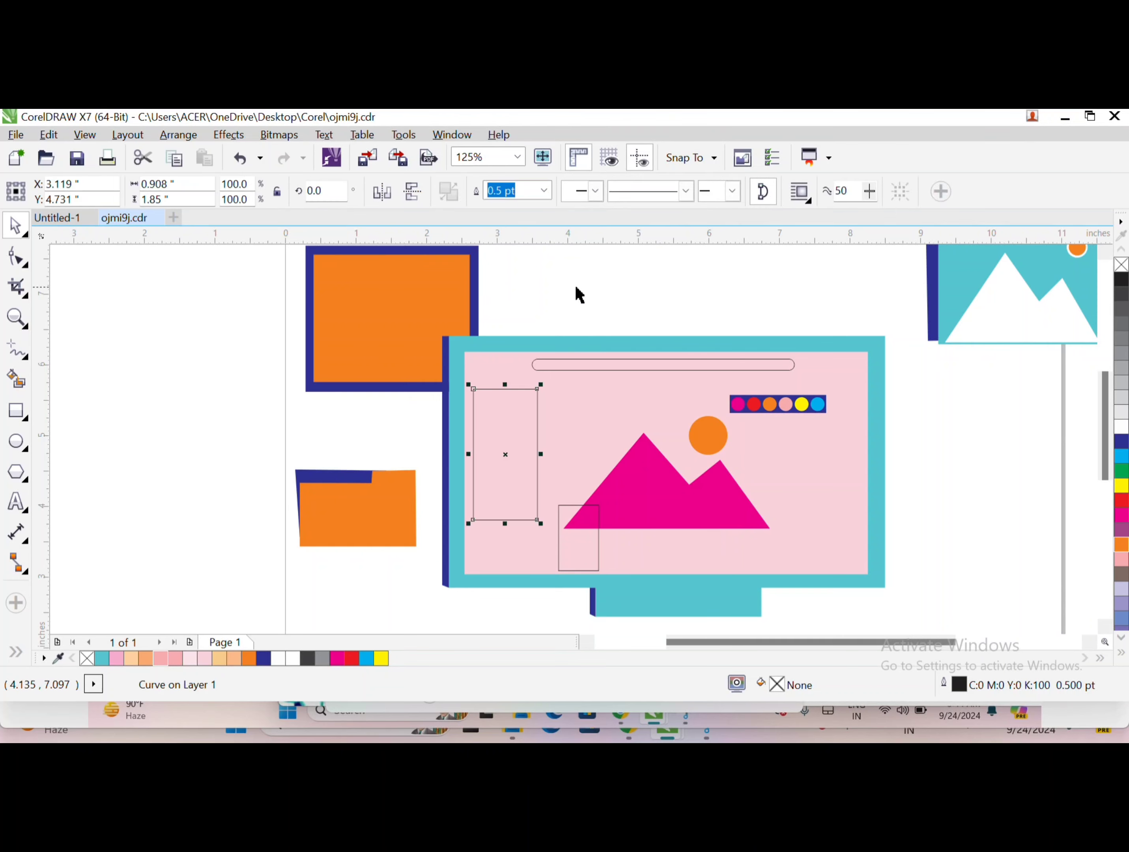
{"action": "mouse_move", "coordinate": [476, 413]}
{"action": "left_mouse_down"}
{"action": "mouse_move", "coordinate": [474, 389]}
{"action": "mouse_move", "coordinate": [494, 386]}
{"action": "mouse_move", "coordinate": [483, 380]}
{"action": "left_mouse_up"}
{"action": "key", "text": "F10"}
{"action": "scroll", "coordinate": [487, 374], "scroll_direction": "up", "scroll_amount": 2}
{"action": "left_click", "coordinate": [740, 369]}
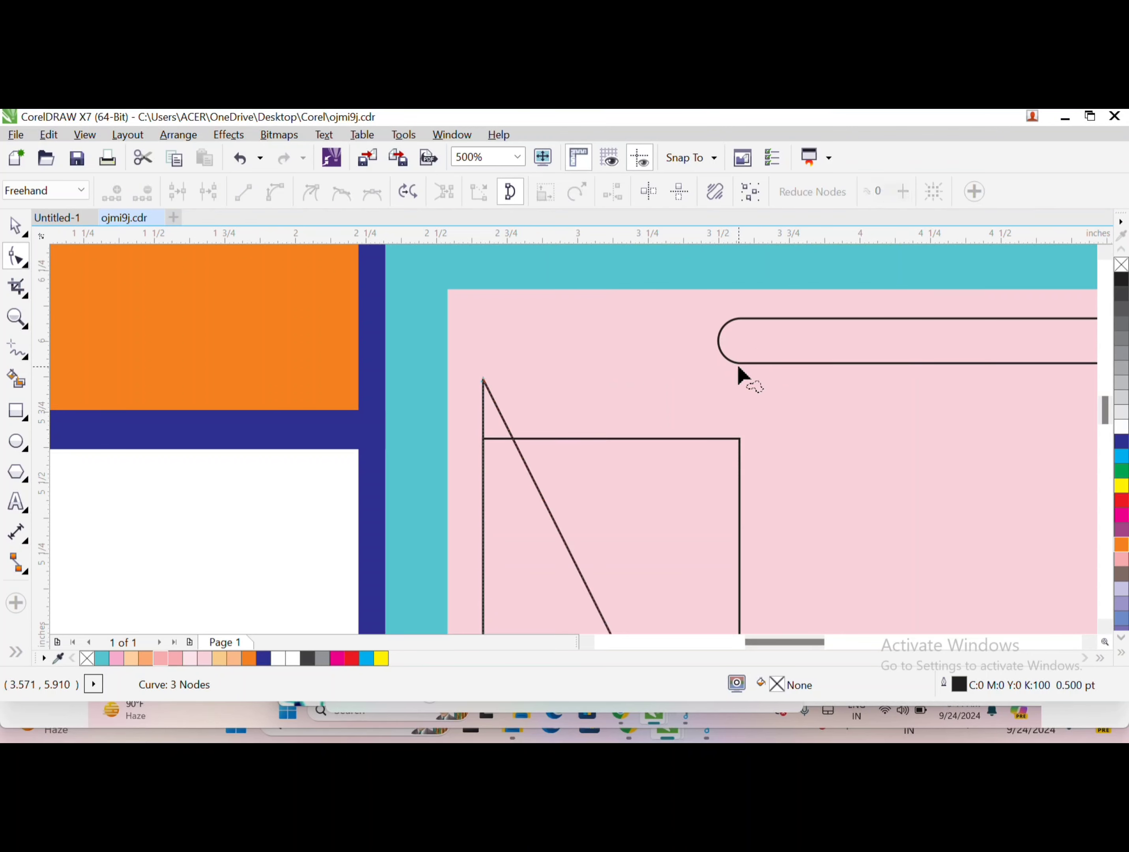
{"action": "left_click", "coordinate": [738, 367]}
{"action": "left_click_drag", "start_coordinate": [656, 369], "coordinate": [659, 390]}
{"action": "left_click_drag", "start_coordinate": [738, 367], "coordinate": [738, 377]}
{"action": "key", "text": "space"}
{"action": "key", "text": "F3"}
- Draw a rectangle about 0.912 by 0.263 inches over the tall panel's top with upper corner radii of 0.17 and 0.14 inches, lower 0.01 and 0.08
{"action": "key", "text": "F6"}
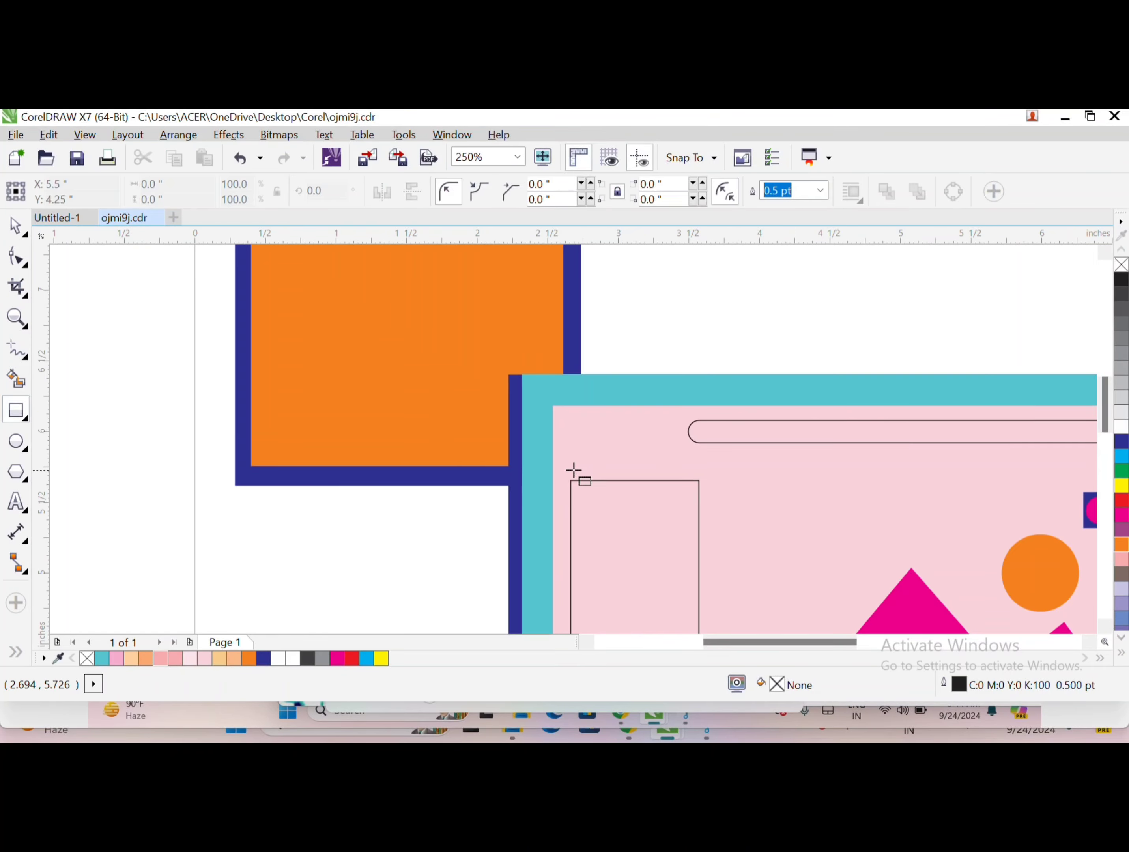
{"action": "mouse_move", "coordinate": [570, 492]}
{"action": "left_mouse_down"}
{"action": "mouse_move", "coordinate": [700, 470]}
{"action": "mouse_move", "coordinate": [699, 455]}
{"action": "left_mouse_up"}
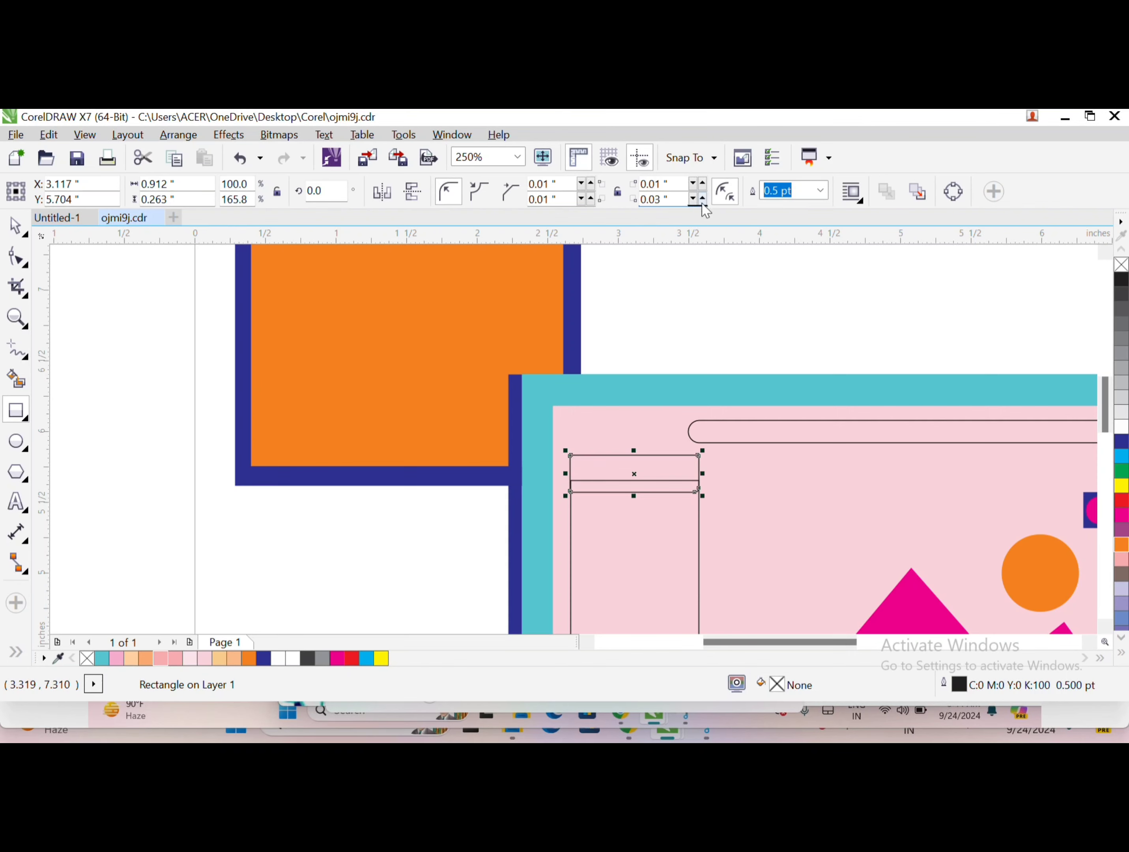
{"action": "left_click", "coordinate": [702, 183]}
{"action": "left_click", "coordinate": [591, 183]}
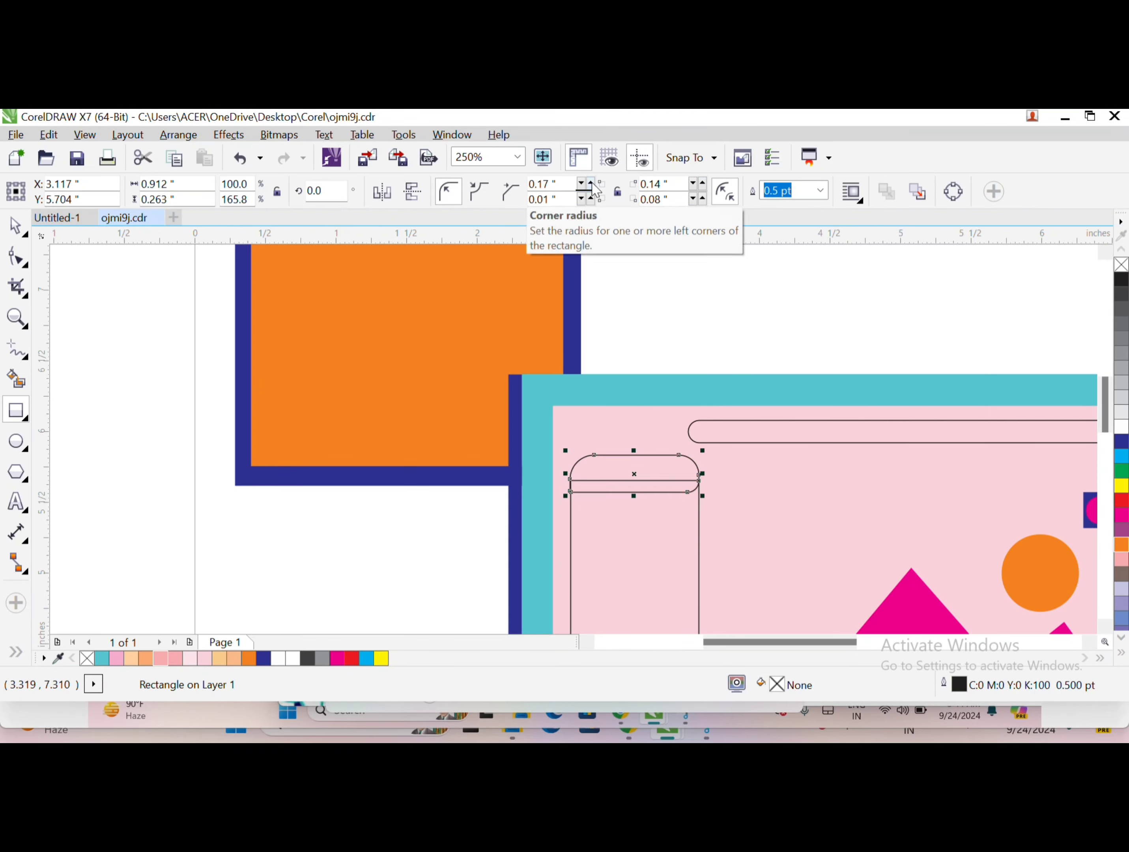
- Fill the rounded header on the tall panel dark blue and remove its outline
{"action": "key", "text": "space"}
{"action": "left_click", "coordinate": [1121, 442]}
{"action": "left_click", "coordinate": [820, 191]}
{"action": "left_click", "coordinate": [812, 207]}
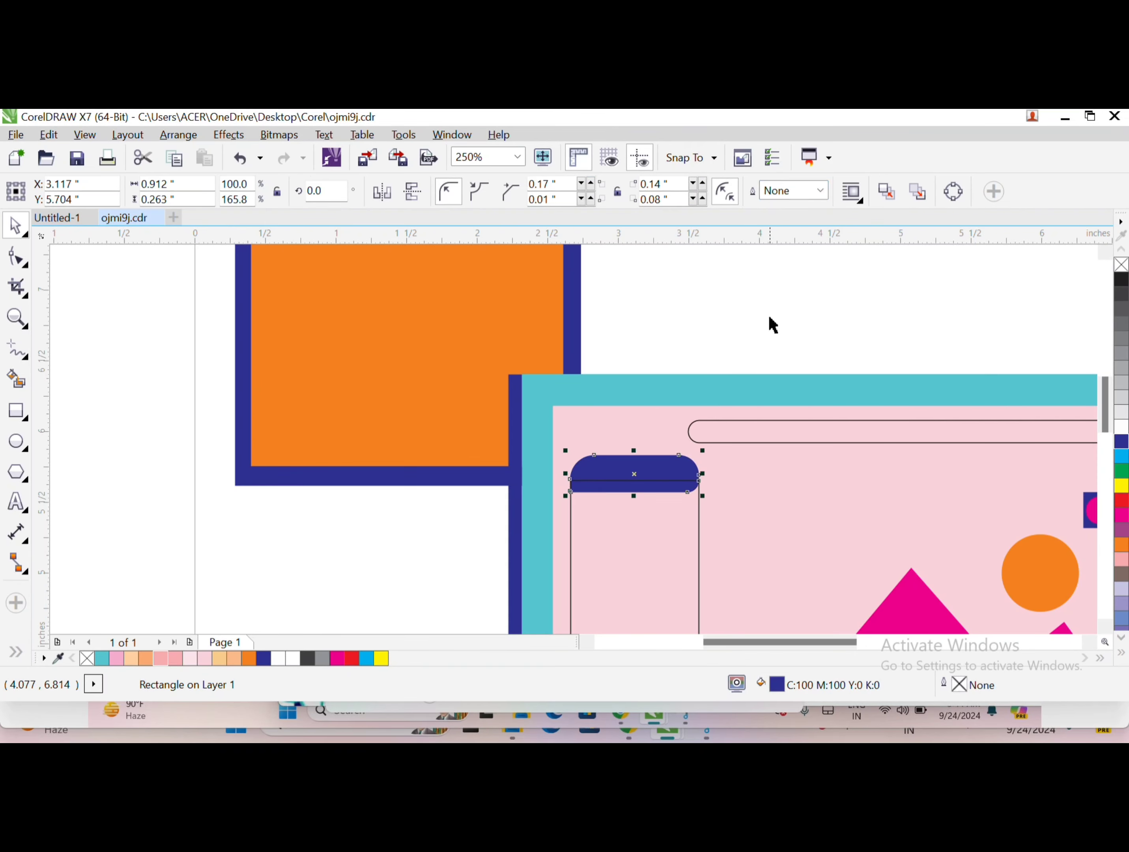
{"action": "left_click", "coordinate": [769, 323]}
- Draw a rectangle about 0.338 by 0.2 inches and, beside it, an ellipse about 0.358 by 0.242 inches inside the tall panel
{"action": "left_click", "coordinate": [699, 509]}
{"action": "left_click_drag", "start_coordinate": [712, 496], "coordinate": [695, 430]}
{"action": "left_click", "coordinate": [16, 411]}
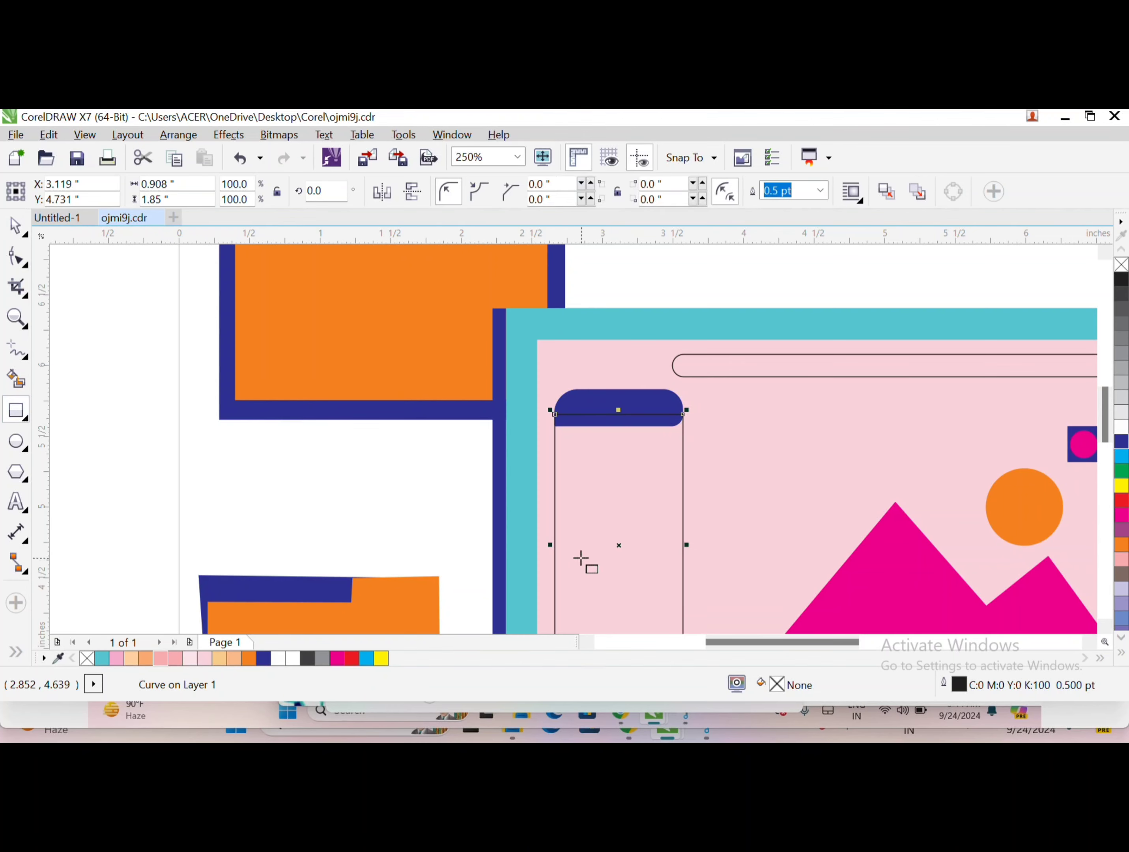
{"action": "left_click_drag", "start_coordinate": [559, 545], "coordinate": [608, 572]}
{"action": "key", "text": "F7"}
{"action": "scroll", "coordinate": [618, 516], "scroll_direction": "up", "scroll_amount": 2}
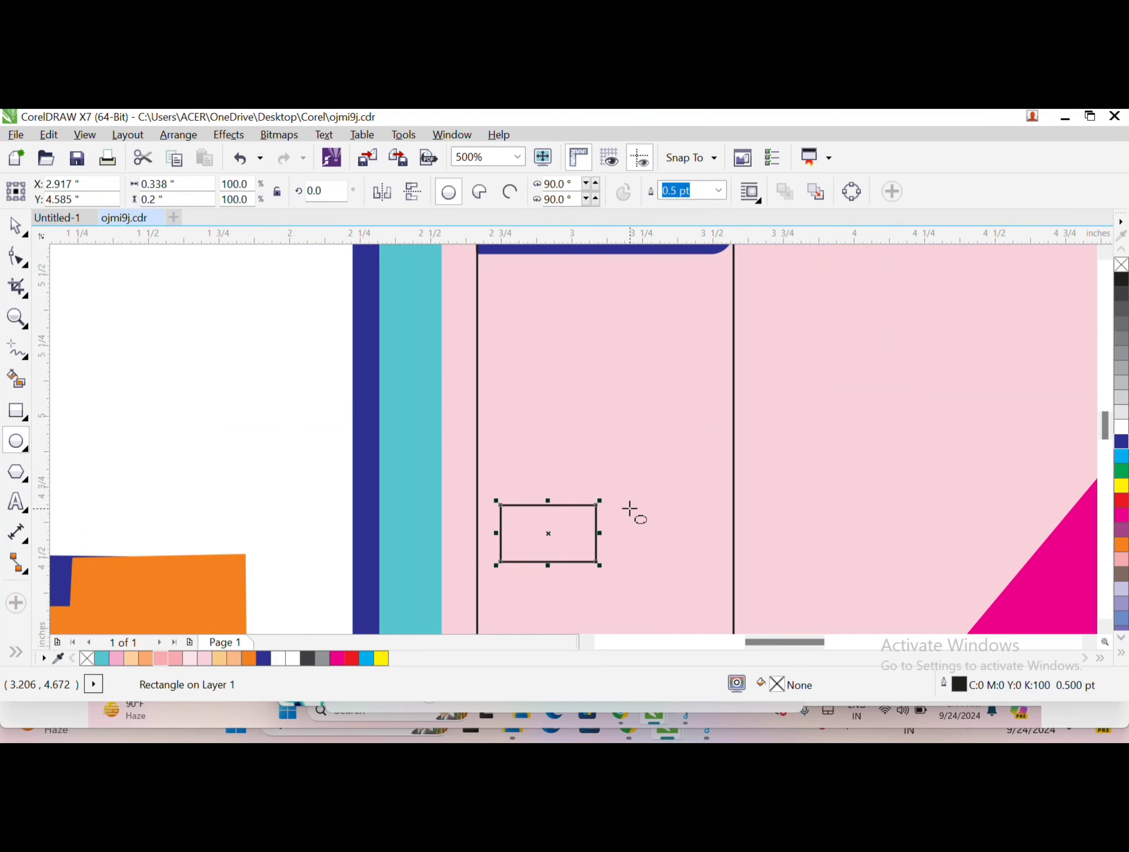
{"action": "left_click_drag", "start_coordinate": [621, 508], "coordinate": [724, 572]}
{"action": "left_click_drag", "start_coordinate": [671, 504], "coordinate": [670, 498]}
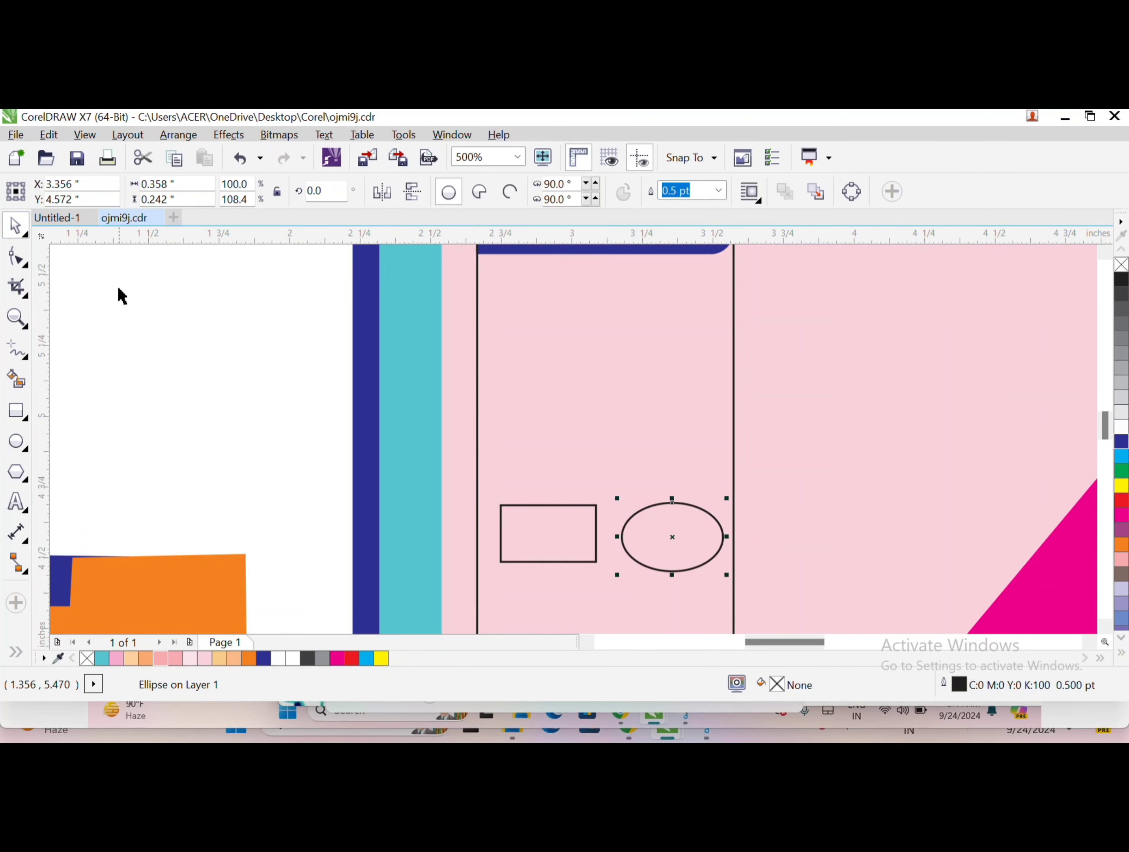
- Colour the outlines of the small rectangle and the ellipse dark blue
{"action": "left_click", "coordinate": [569, 506]}
{"action": "right_click", "coordinate": [1120, 442]}
{"action": "left_click", "coordinate": [724, 529]}
{"action": "right_click", "coordinate": [1120, 442]}
- Set the outline width of both the small rectangle and the ellipse to 1.5 pt
{"action": "left_click", "coordinate": [719, 190]}
{"action": "left_click", "coordinate": [685, 313]}
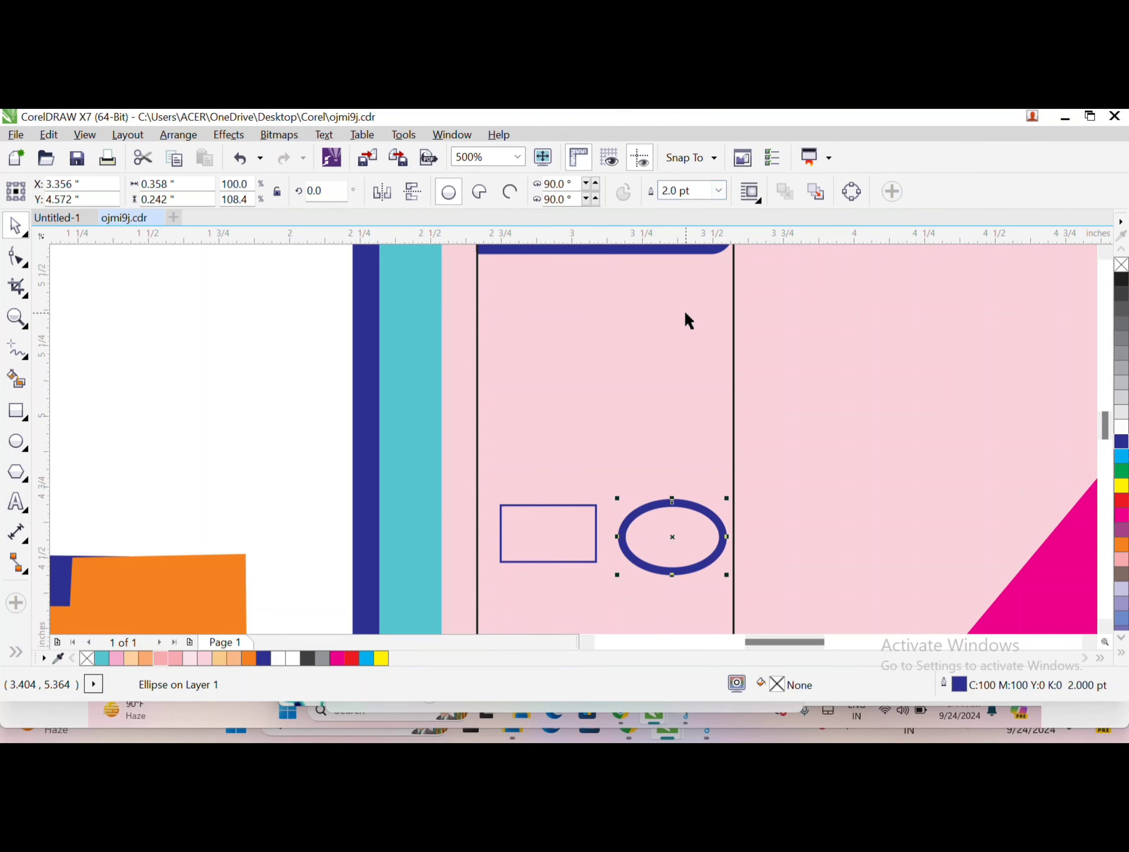
{"action": "left_click", "coordinate": [593, 506]}
{"action": "left_click", "coordinate": [823, 190]}
{"action": "left_click", "coordinate": [788, 287]}
{"action": "left_click", "coordinate": [714, 516]}
{"action": "left_click", "coordinate": [718, 190]}
{"action": "left_click", "coordinate": [691, 287]}
{"action": "scroll", "coordinate": [696, 373], "scroll_direction": "down", "scroll_amount": 2}
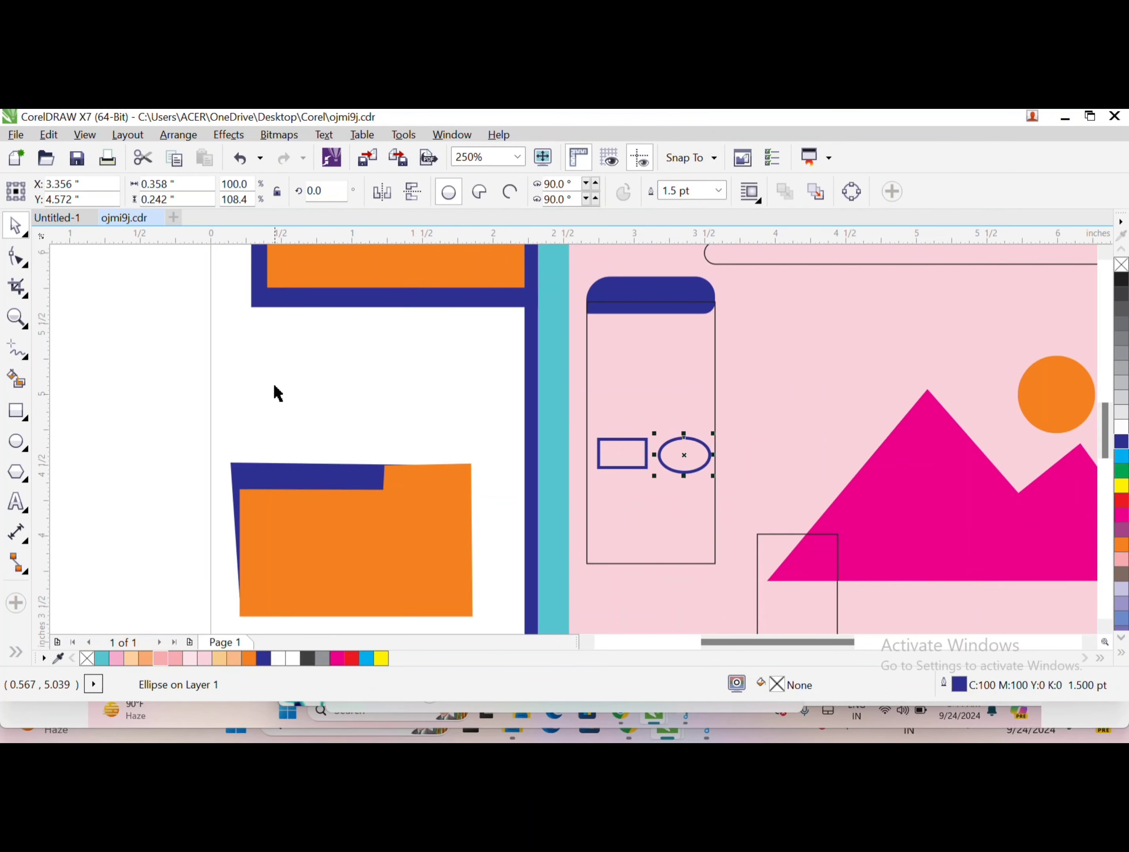
- Draw a three-sided polygon about 0.834 by 0.688 inches in the empty area above and left of the orange folder
{"action": "left_click", "coordinate": [277, 393]}
{"action": "key", "text": "y"}
{"action": "left_click_drag", "start_coordinate": [104, 341], "coordinate": [233, 466]}
{"action": "left_click", "coordinate": [477, 196]}
{"action": "left_click", "coordinate": [478, 197]}
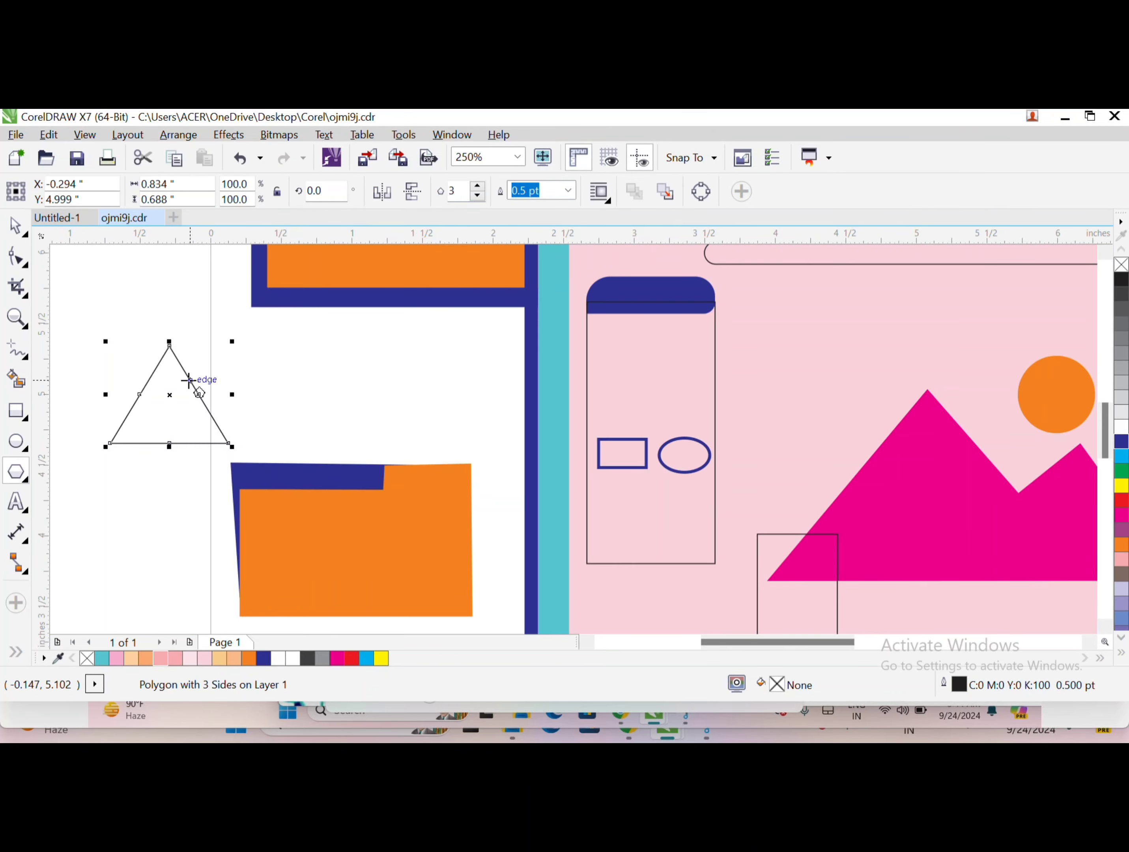
- Shrink the triangle to about 0.53 by 0.437 inches
{"action": "left_click_drag", "start_coordinate": [232, 342], "coordinate": [206, 378]}
{"action": "key", "text": "ctrl+q"}
{"action": "key", "text": "F10"}
{"action": "scroll", "coordinate": [144, 389], "scroll_direction": "up", "scroll_amount": 4}
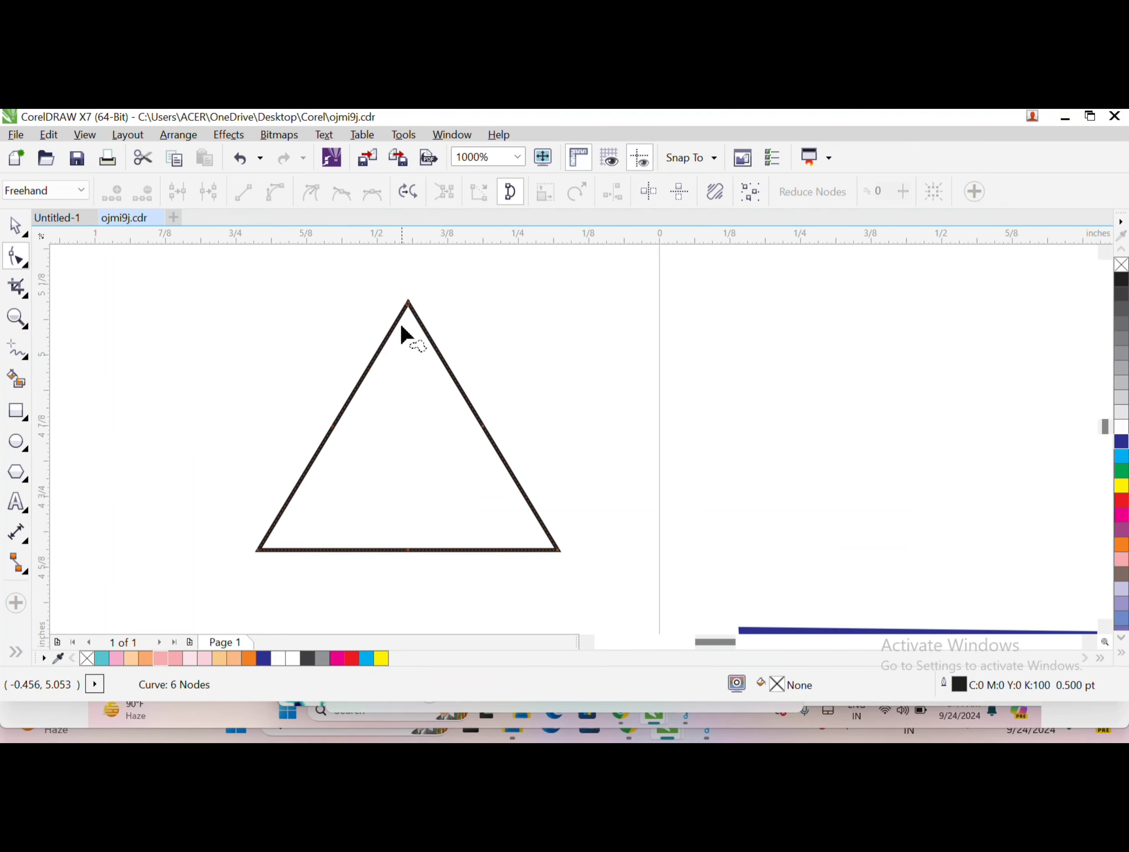
{"action": "left_click_drag", "start_coordinate": [407, 302], "coordinate": [407, 336]}
{"action": "key", "text": "ctrl+z"}
{"action": "key", "text": "ctrl+z"}
- Rotate the triangle and place two 1.5 pt dark blue outlined copies side by side below the tall panel's blue header
{"action": "scroll", "coordinate": [435, 368], "scroll_direction": "down", "scroll_amount": 4}
{"action": "key", "text": "space"}
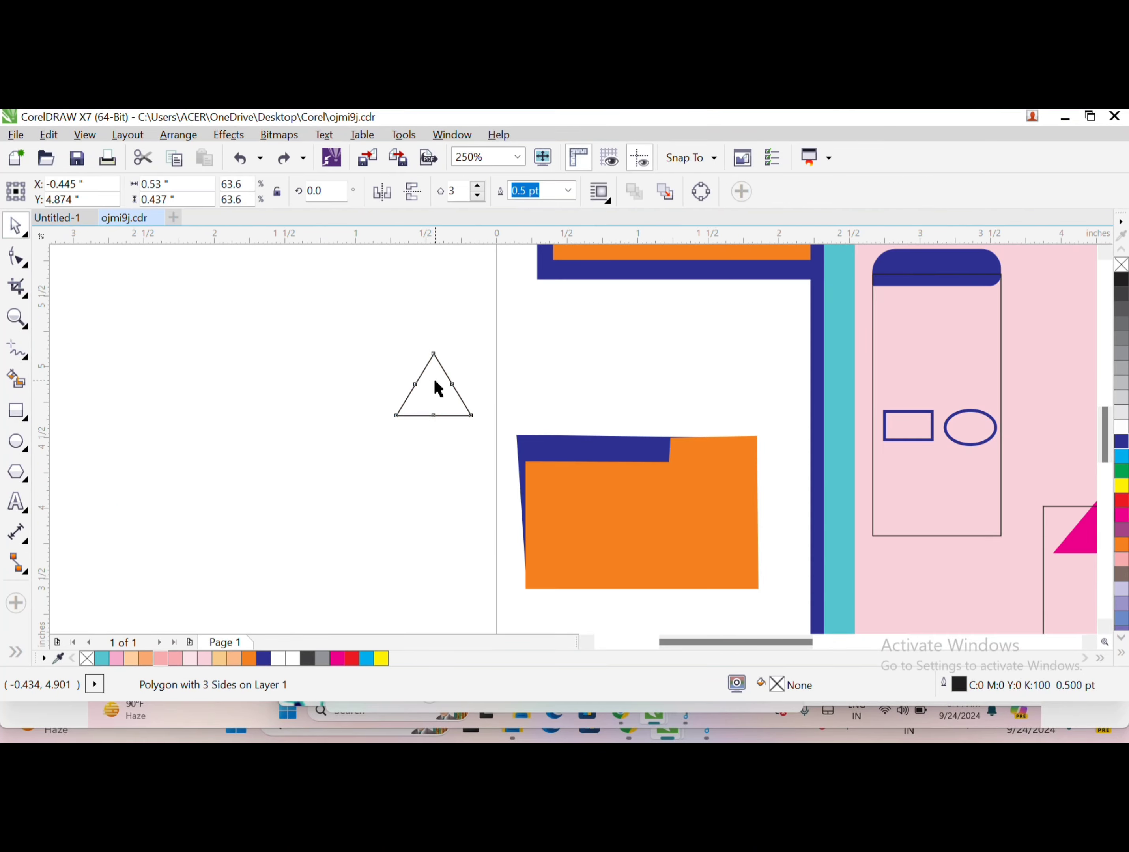
{"action": "left_click", "coordinate": [438, 388]}
{"action": "left_click_drag", "start_coordinate": [473, 416], "coordinate": [522, 370]}
{"action": "left_click_drag", "start_coordinate": [449, 398], "coordinate": [638, 388]}
{"action": "left_click", "coordinate": [567, 190]}
{"action": "left_click", "coordinate": [529, 283]}
{"action": "left_click", "coordinate": [134, 356]}
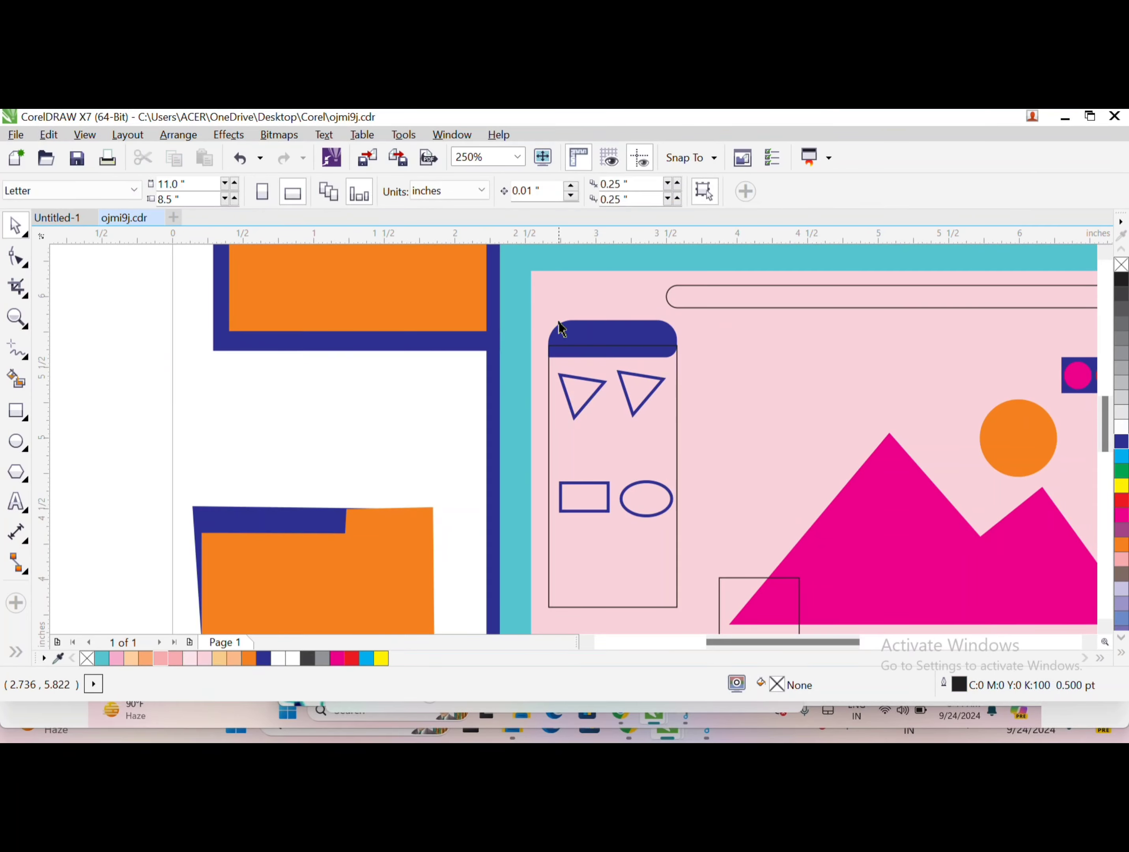
- Add the letter T as dark blue Arial text at 24 pt in the lower-left corner of the tall panel
{"action": "left_click", "coordinate": [16, 497]}
{"action": "left_click", "coordinate": [121, 411]}
{"action": "type", "text": "t"}
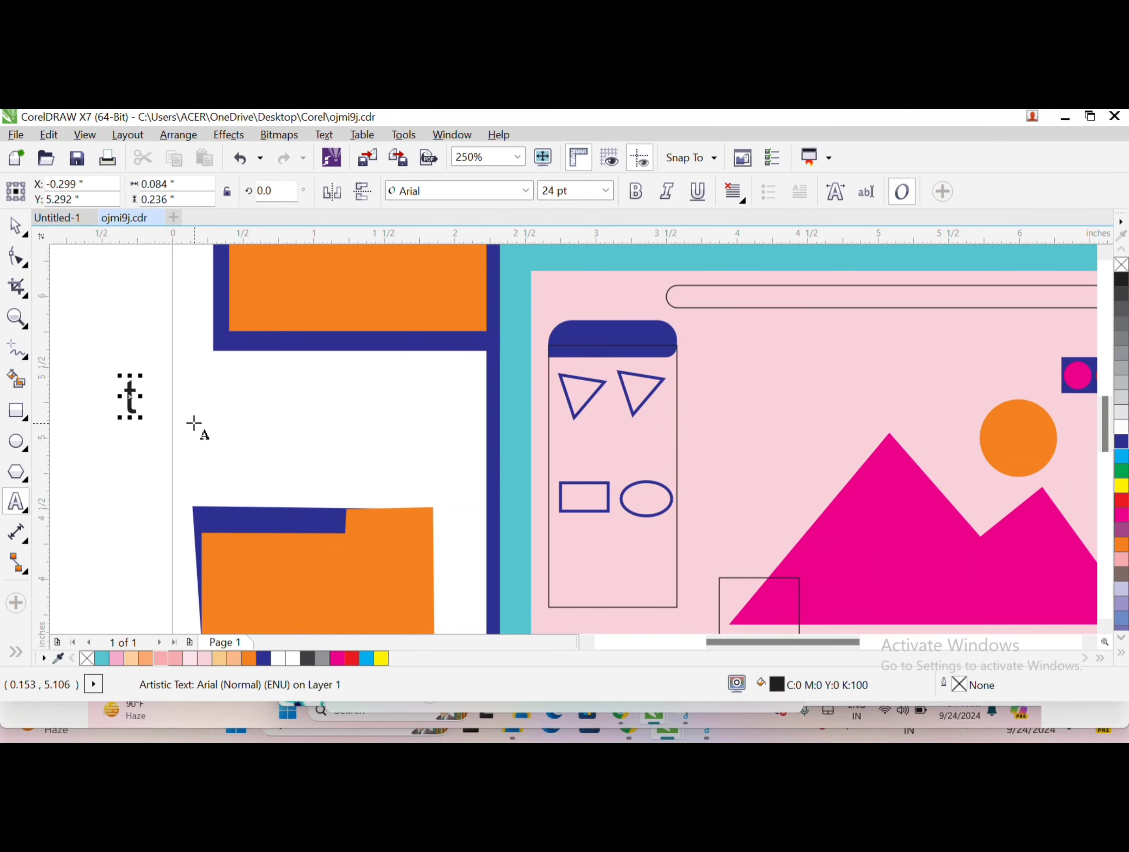
{"action": "key", "text": "ctrl+space"}
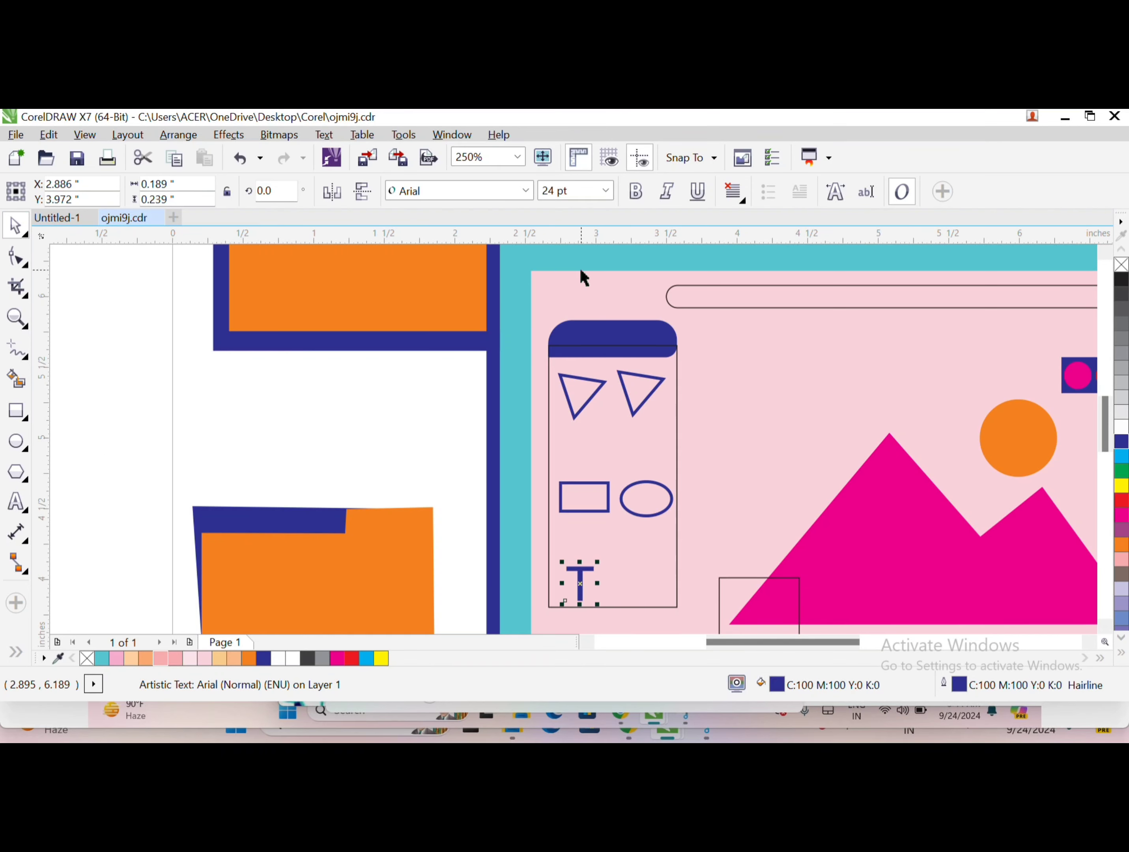
- Try several font sizes for the letter T, ending at 18 pt
{"action": "left_click", "coordinate": [181, 569]}
{"action": "left_click", "coordinate": [579, 582]}
{"action": "left_click", "coordinate": [605, 190]}
{"action": "left_click", "coordinate": [562, 411]}
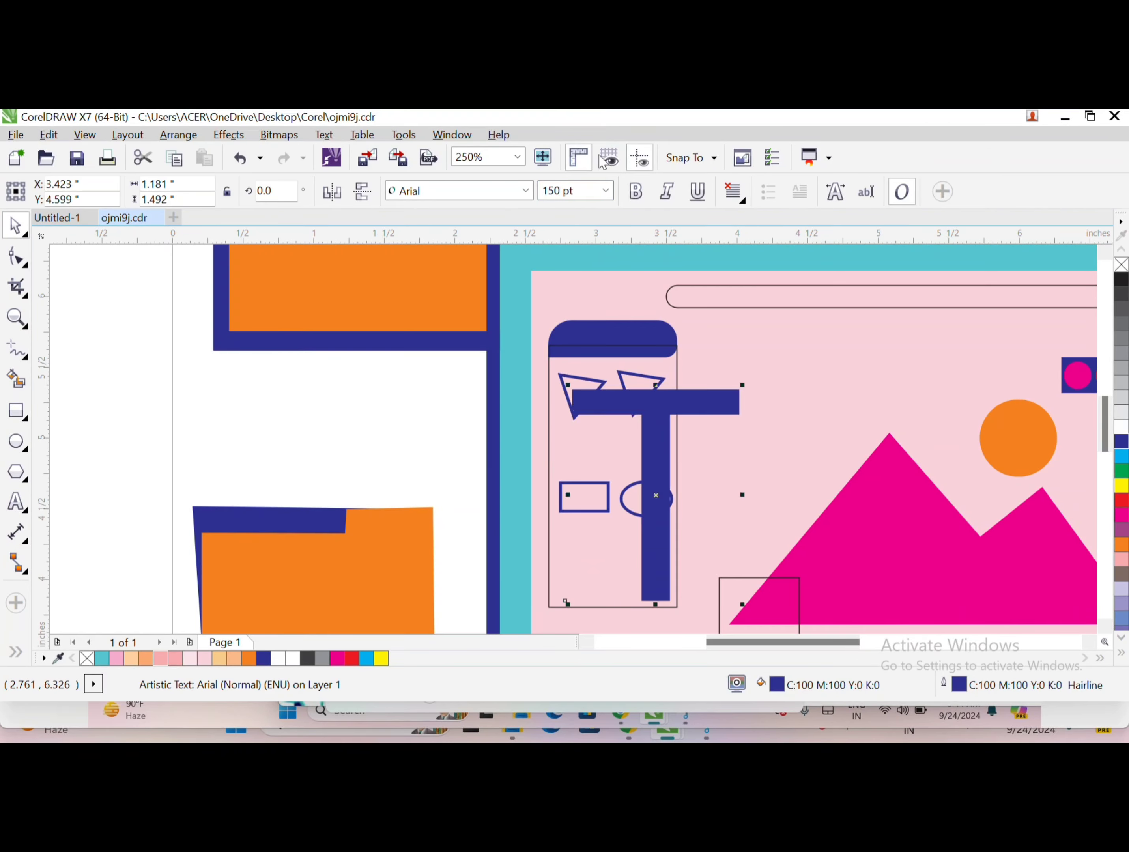
{"action": "left_click", "coordinate": [606, 190]}
{"action": "left_click", "coordinate": [561, 293]}
{"action": "key", "text": "ctrl+z"}
{"action": "left_click", "coordinate": [606, 190]}
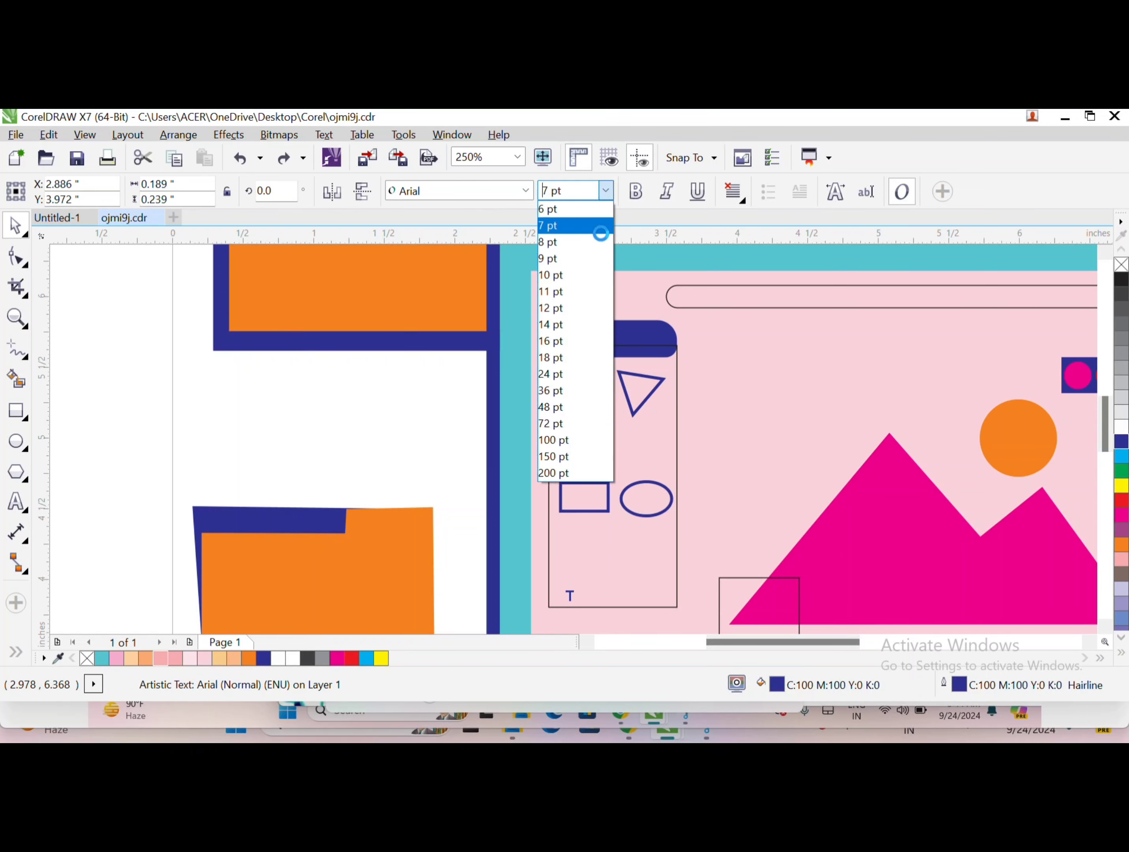
{"action": "left_click", "coordinate": [587, 358]}
{"action": "left_click", "coordinate": [598, 561]}
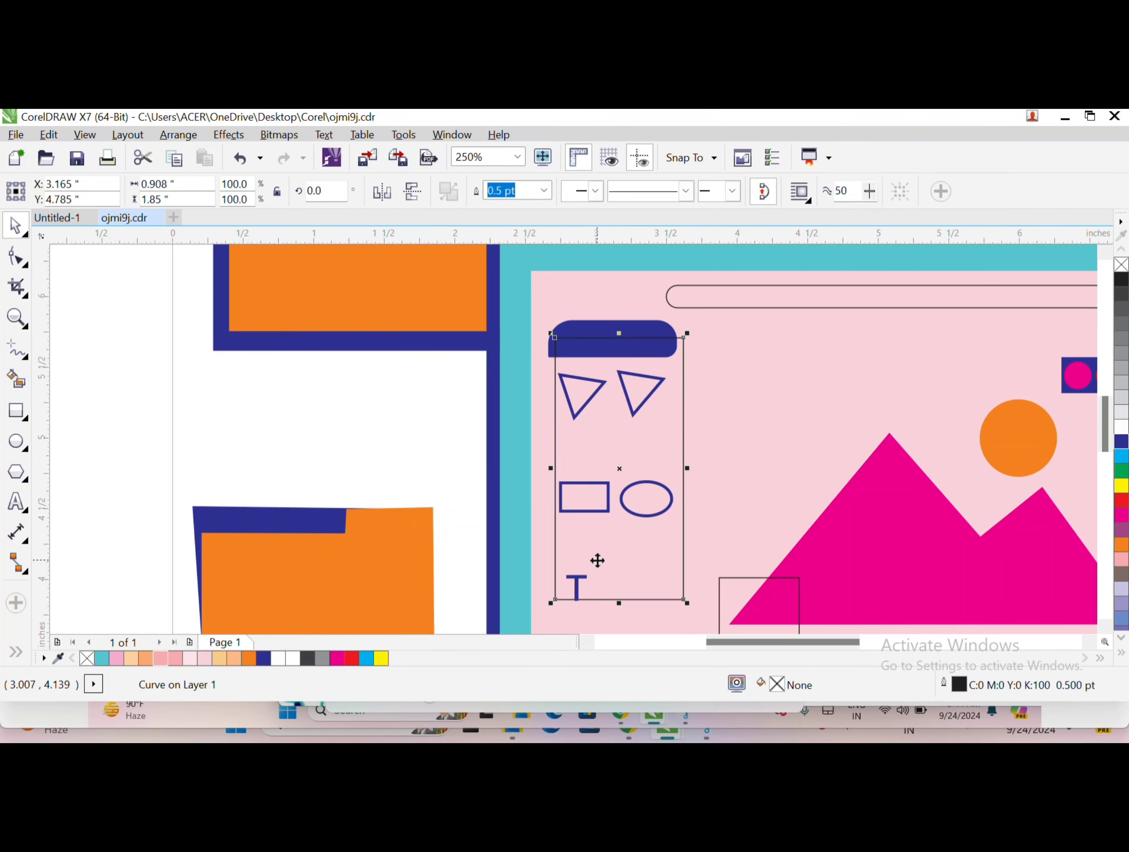
- Scale the letter T up to about 23.1 pt in the lower-left corner of the tall panel
{"action": "scroll", "coordinate": [584, 587], "scroll_direction": "up", "scroll_amount": 2}
{"action": "left_click", "coordinate": [577, 588]}
{"action": "mouse_move", "coordinate": [599, 537]}
{"action": "left_mouse_down"}
{"action": "mouse_move", "coordinate": [621, 516]}
{"action": "mouse_move", "coordinate": [747, 573]}
{"action": "left_mouse_up"}
{"action": "scroll", "coordinate": [590, 522], "scroll_direction": "down", "scroll_amount": 1}
- Draw a circle about 0.217 inches across beside the T, with a dark blue 1.5 pt outline
{"action": "left_click", "coordinate": [13, 453]}
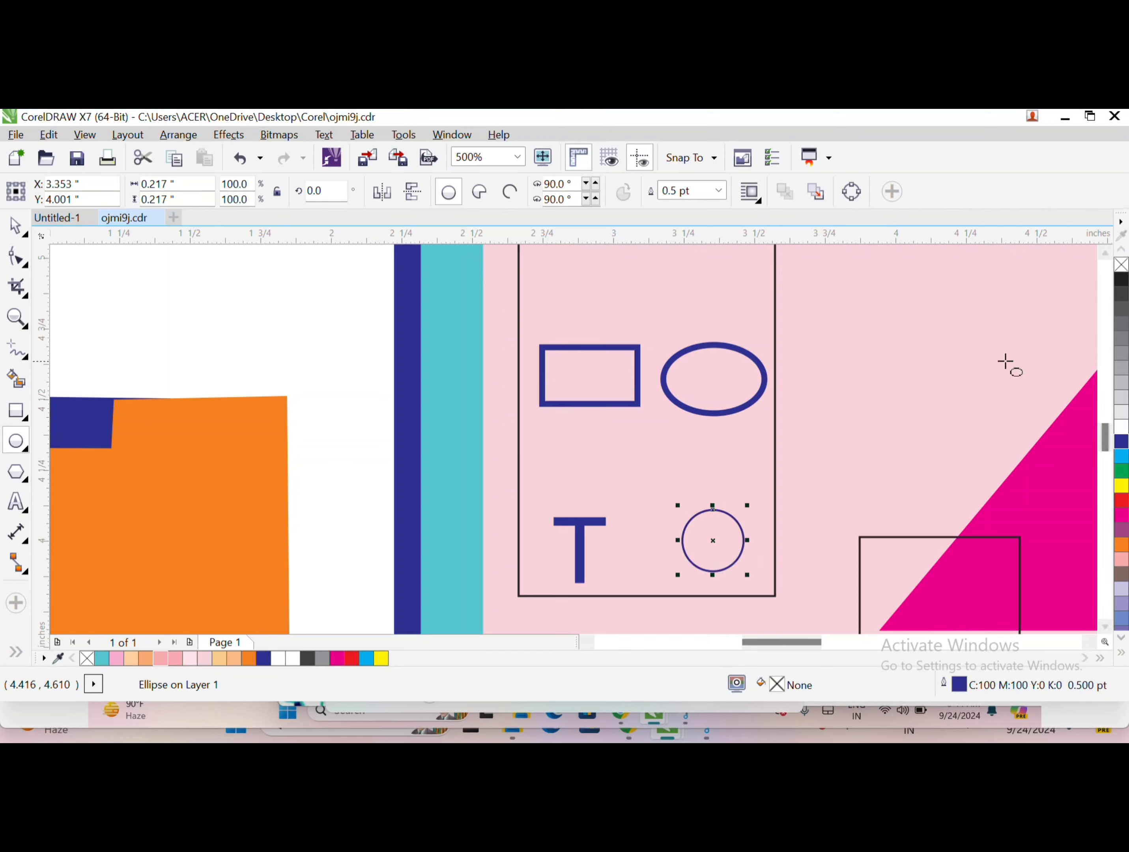
{"action": "left_click", "coordinate": [719, 191]}
{"action": "left_click", "coordinate": [689, 282]}
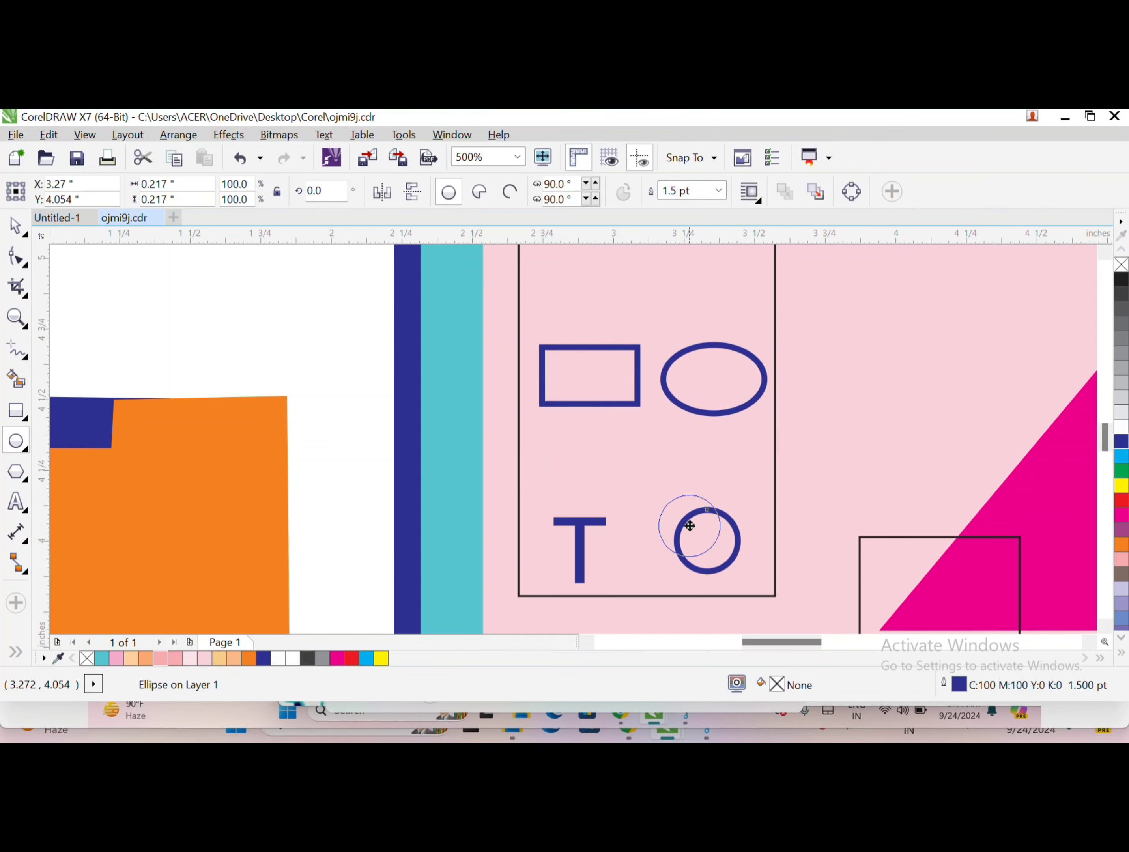
{"action": "mouse_move", "coordinate": [690, 525]}
{"action": "left_mouse_down"}
{"action": "mouse_move", "coordinate": [714, 617]}
{"action": "mouse_move", "coordinate": [706, 593]}
{"action": "mouse_move", "coordinate": [744, 561]}
{"action": "mouse_move", "coordinate": [744, 496]}
{"action": "mouse_move", "coordinate": [758, 508]}
{"action": "left_mouse_up"}
- Add a thin, diagonally rotated dark blue rectangle without outline to the circle as the magnifying glass's handle
{"action": "left_click", "coordinate": [16, 411]}
{"action": "left_click", "coordinate": [1121, 440]}
{"action": "right_click", "coordinate": [1121, 264]}
{"action": "key", "text": "space"}
{"action": "left_click", "coordinate": [700, 533]}
{"action": "left_click_drag", "start_coordinate": [686, 459], "coordinate": [687, 459]}
- Enlarge the letter T beside the magnifying glass to about 29 pt
{"action": "left_click", "coordinate": [580, 489]}
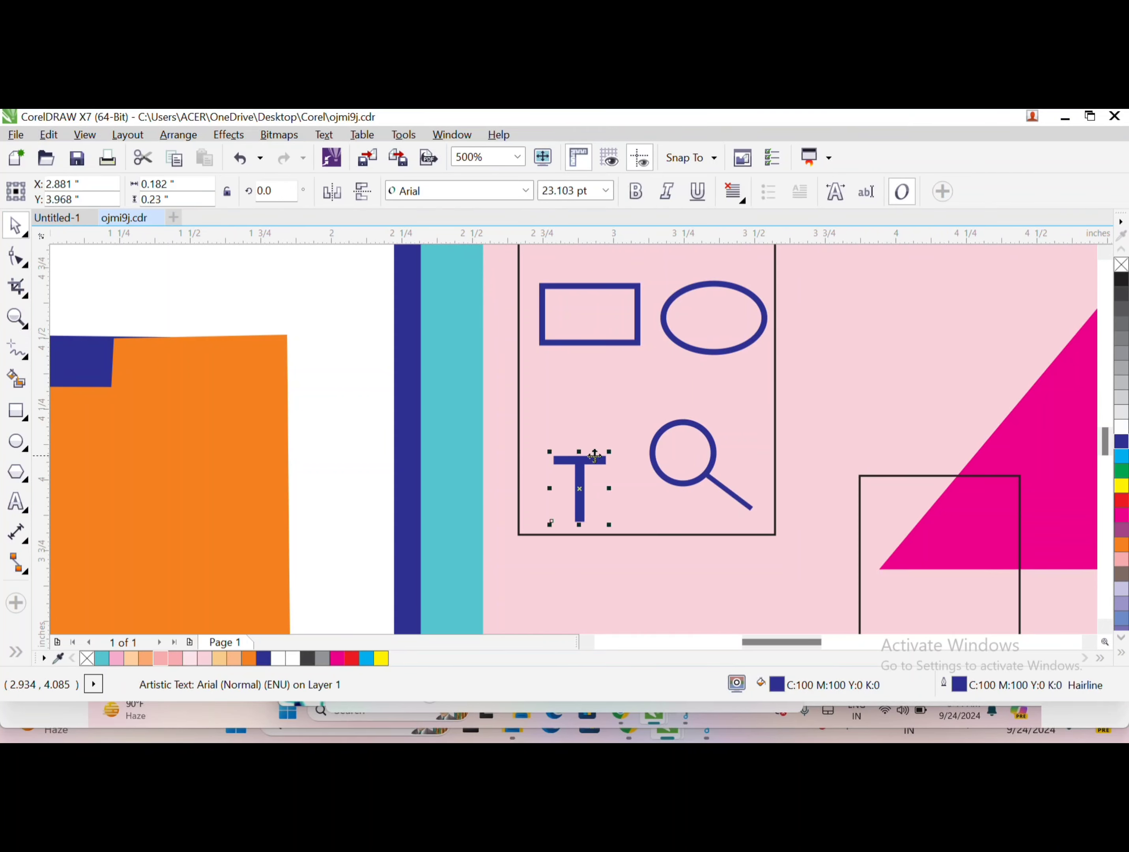
{"action": "left_click_drag", "start_coordinate": [606, 454], "coordinate": [626, 435]}
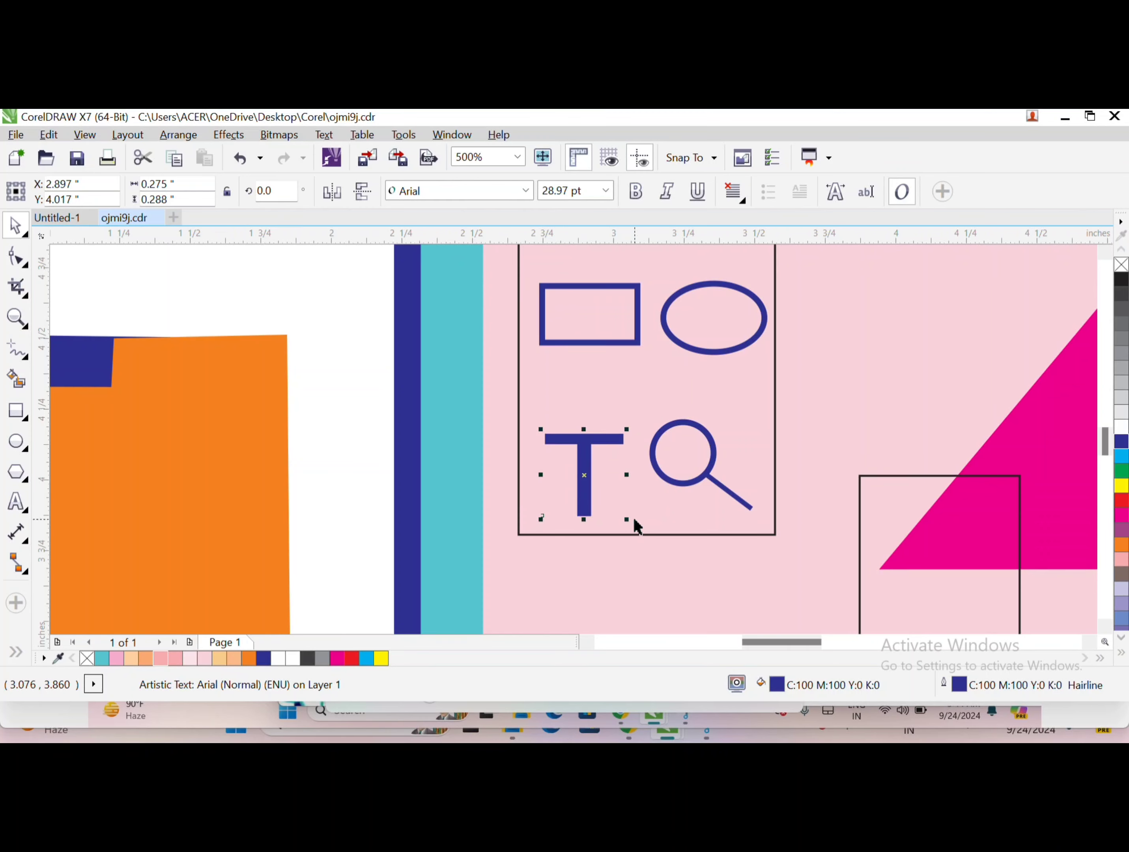
{"action": "left_click", "coordinate": [609, 520]}
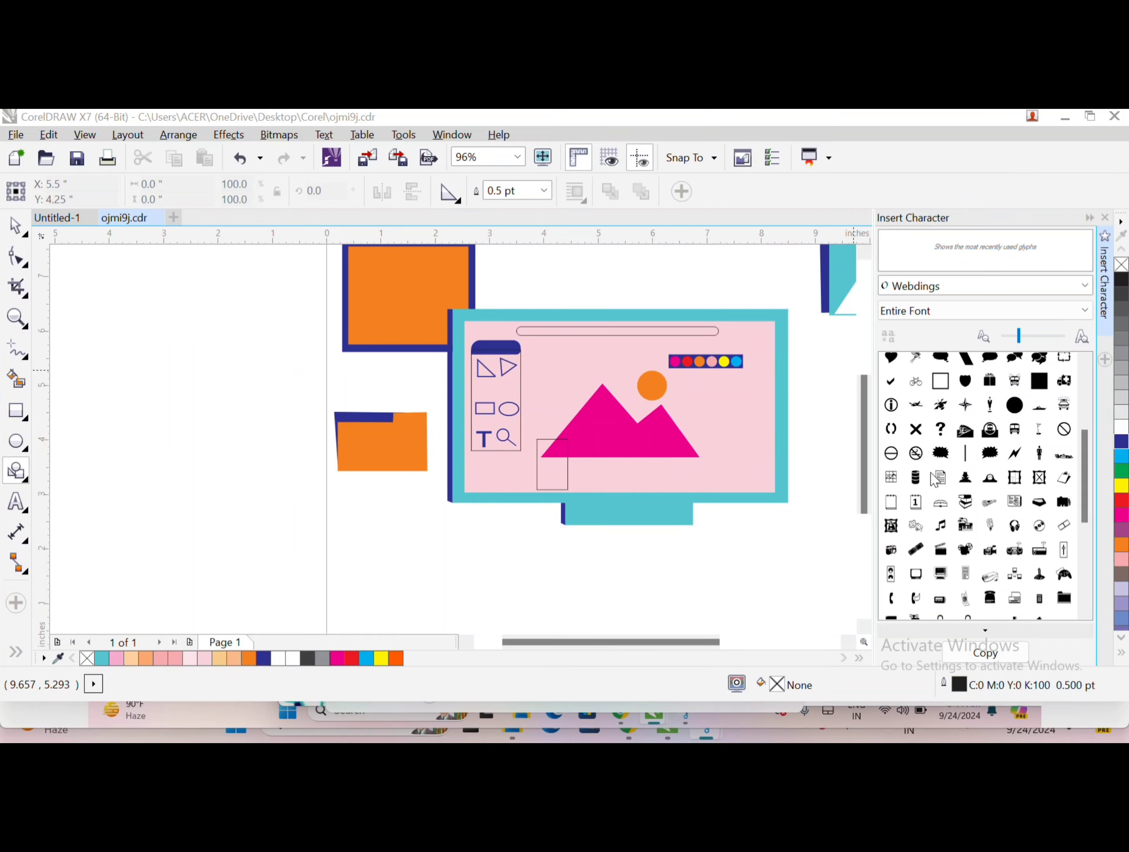
{"action": "scroll", "coordinate": [935, 479], "scroll_direction": "down", "scroll_amount": 3}
{"action": "left_click_drag", "start_coordinate": [940, 454], "coordinate": [403, 521]}
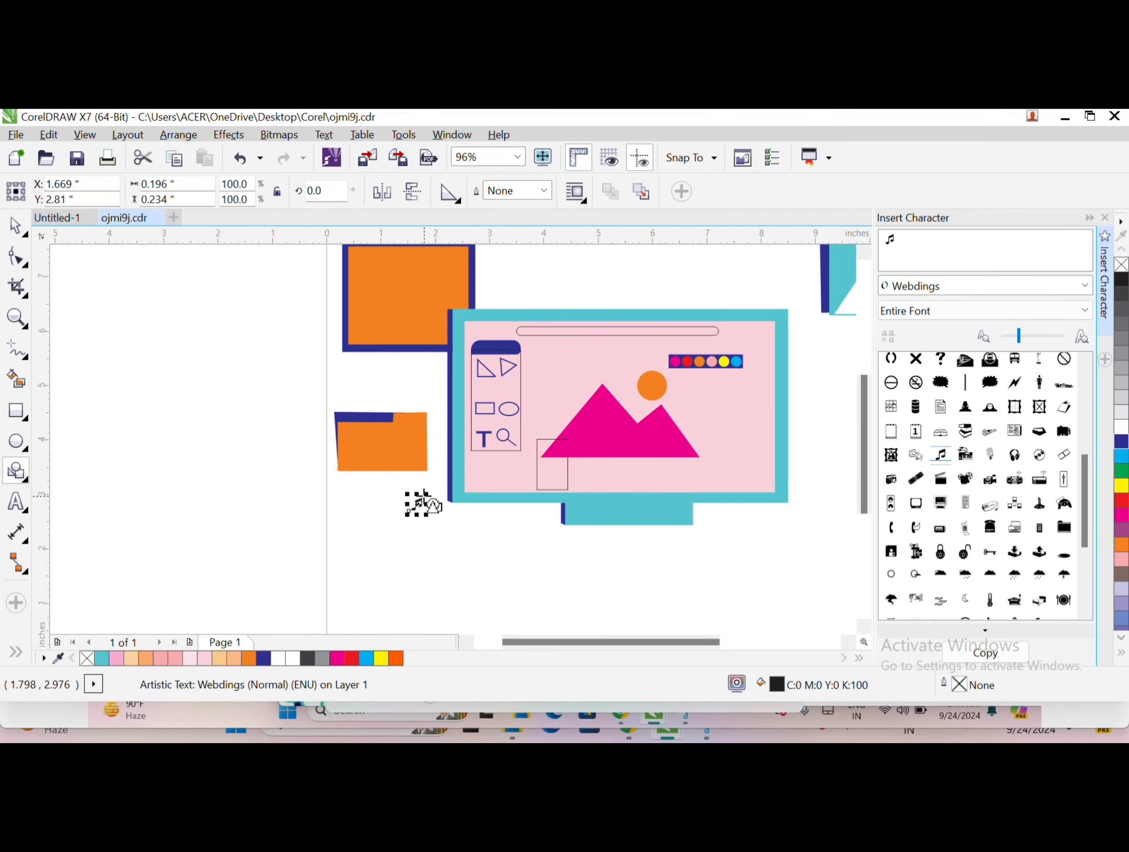
{"action": "key", "text": "Delete"}
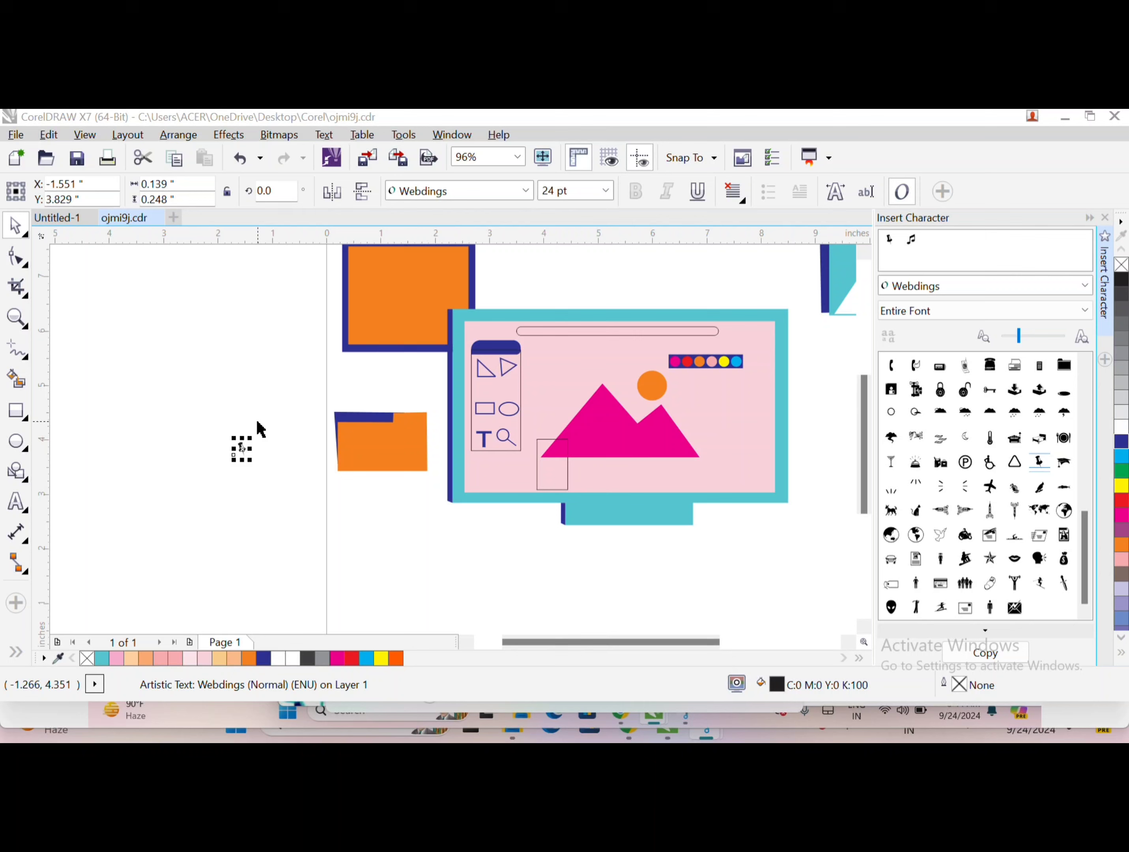
- Enlarge the pushpin symbol to about 167.6 pt outside the page and draw a rotated rectangle over its needle
{"action": "mouse_move", "coordinate": [259, 429]}
{"action": "left_mouse_down"}
{"action": "mouse_move", "coordinate": [308, 364]}
{"action": "mouse_move", "coordinate": [230, 344]}
{"action": "mouse_move", "coordinate": [307, 487]}
{"action": "mouse_move", "coordinate": [260, 488]}
{"action": "mouse_move", "coordinate": [287, 469]}
{"action": "left_mouse_up"}
{"action": "key", "text": "F6"}
{"action": "left_click", "coordinate": [242, 426]}
{"action": "left_click_drag", "start_coordinate": [224, 491], "coordinate": [217, 492]}
{"action": "left_click_drag", "start_coordinate": [297, 492], "coordinate": [260, 440]}
{"action": "left_click", "coordinate": [283, 462]}
- Convert the rectangle to curves and pull its lower corners together into a long, pointed needle
{"action": "key", "text": "ctrl+q"}
{"action": "key", "text": "F10"}
{"action": "scroll", "coordinate": [261, 441], "scroll_direction": "up", "scroll_amount": 5}
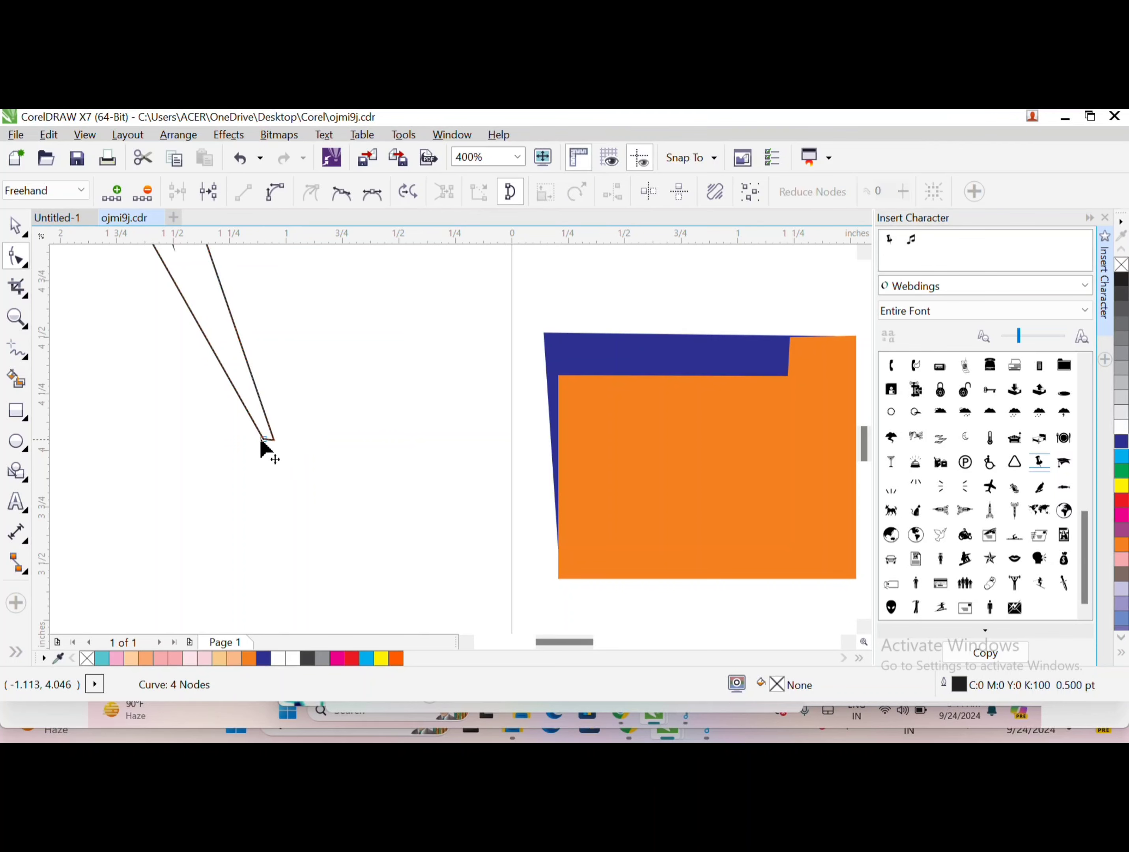
{"action": "scroll", "coordinate": [267, 432], "scroll_direction": "down", "scroll_amount": 5}
{"action": "key", "text": "space"}
{"action": "left_click", "coordinate": [173, 367]}
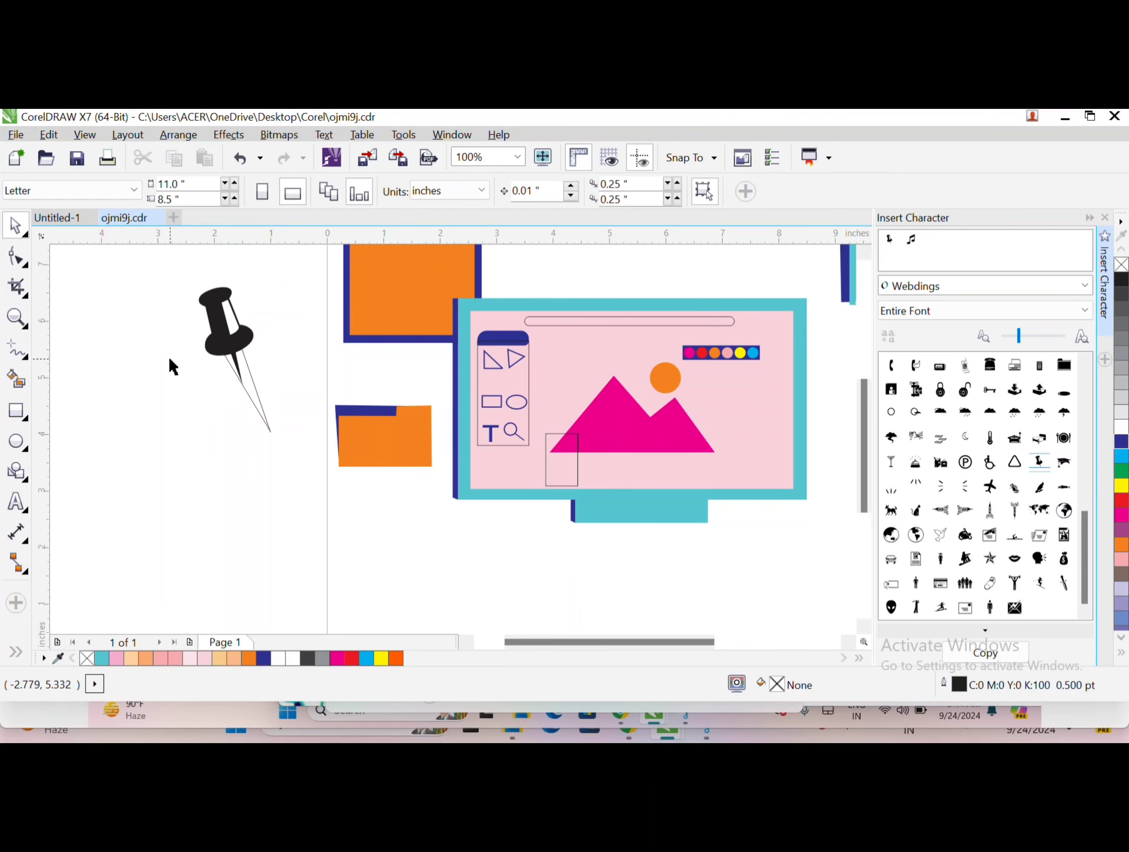
- Give the needle shape a 1.5 pt dark blue outline without fill and colour the pushpin symbol dark blue
{"action": "left_click", "coordinate": [1105, 218]}
{"action": "left_click", "coordinate": [1121, 437]}
{"action": "key", "text": "Escape"}
{"action": "left_click", "coordinate": [365, 392]}
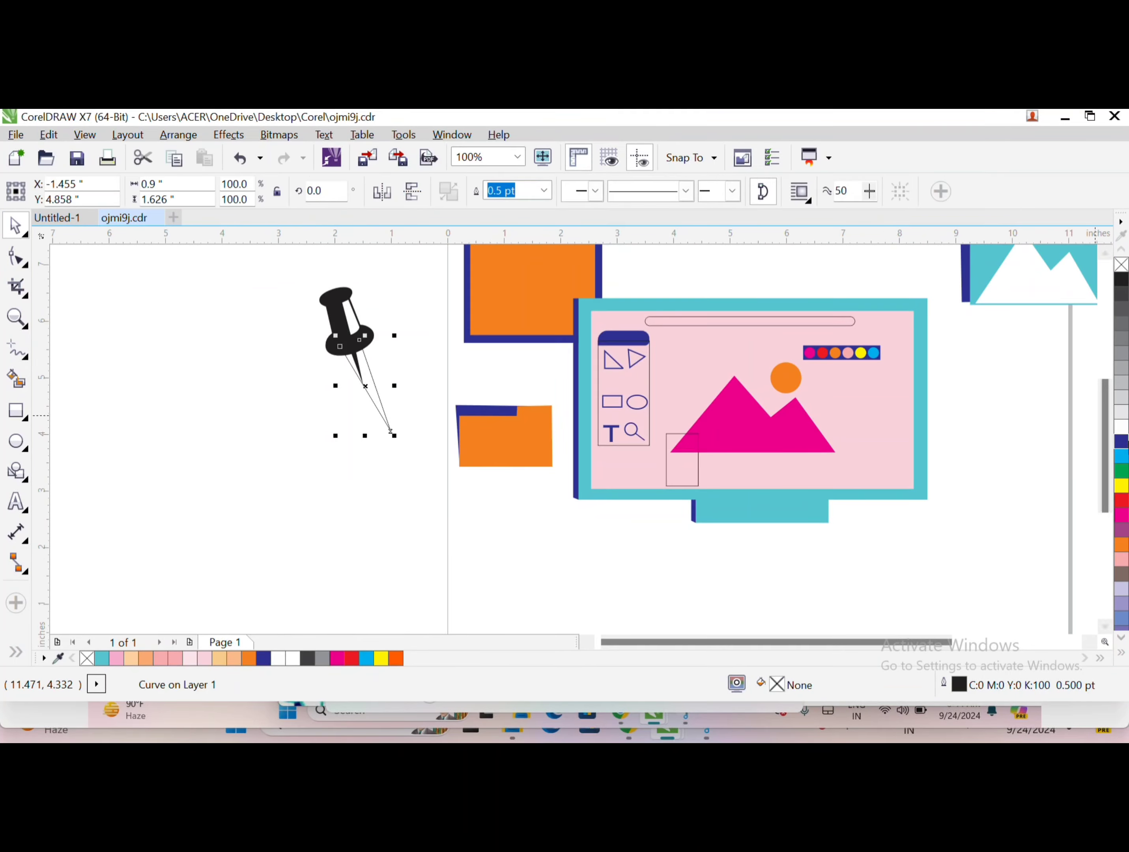
{"action": "left_click", "coordinate": [1121, 443]}
{"action": "left_click", "coordinate": [551, 194]}
{"action": "left_click", "coordinate": [514, 356]}
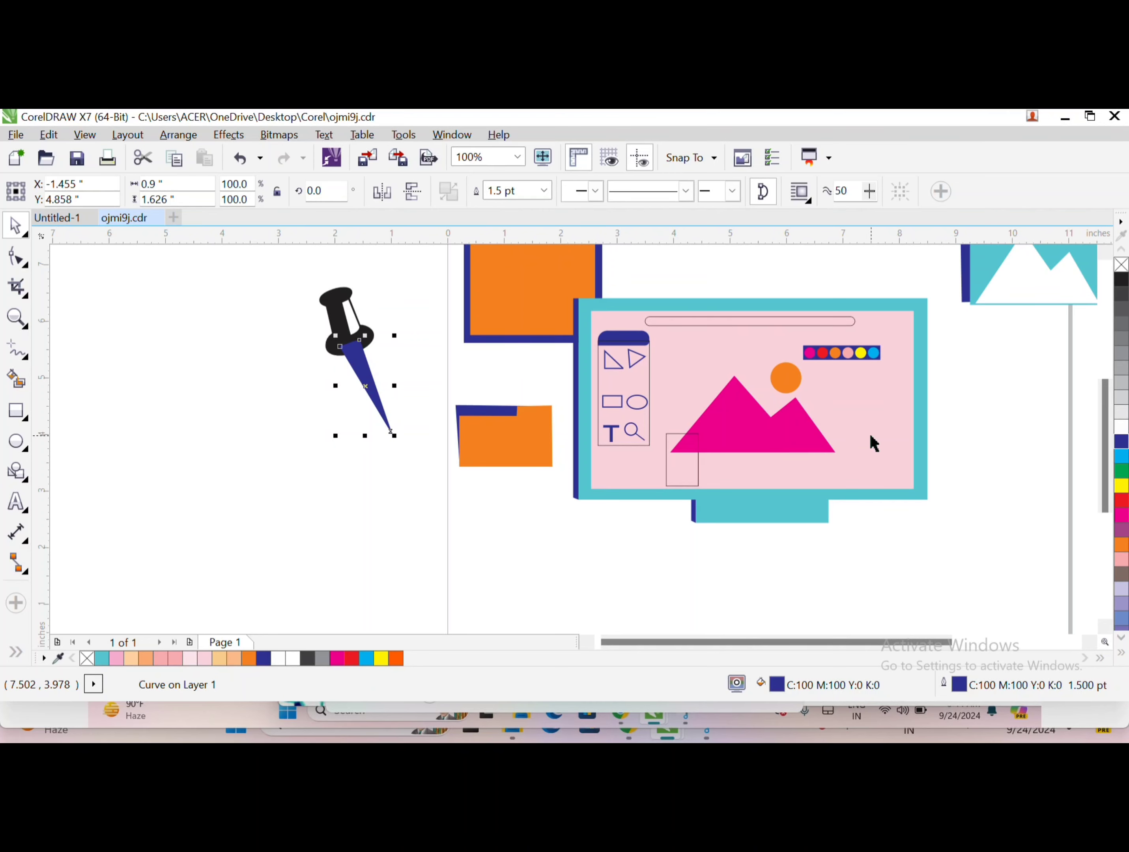
{"action": "key", "text": "ctrl+z"}
{"action": "left_click", "coordinate": [526, 190]}
{"action": "scroll", "coordinate": [319, 270], "scroll_direction": "up", "scroll_amount": 1}
{"action": "left_click", "coordinate": [299, 324]}
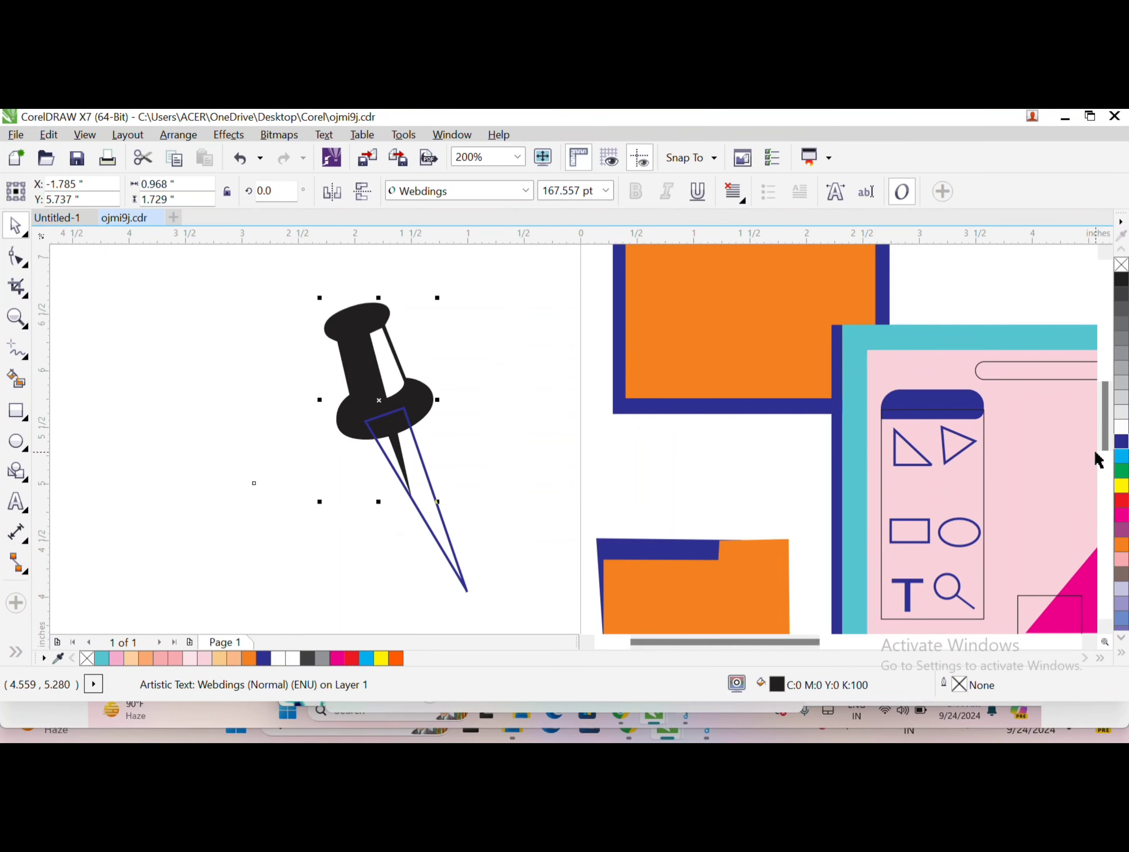
{"action": "left_click", "coordinate": [1122, 442]}
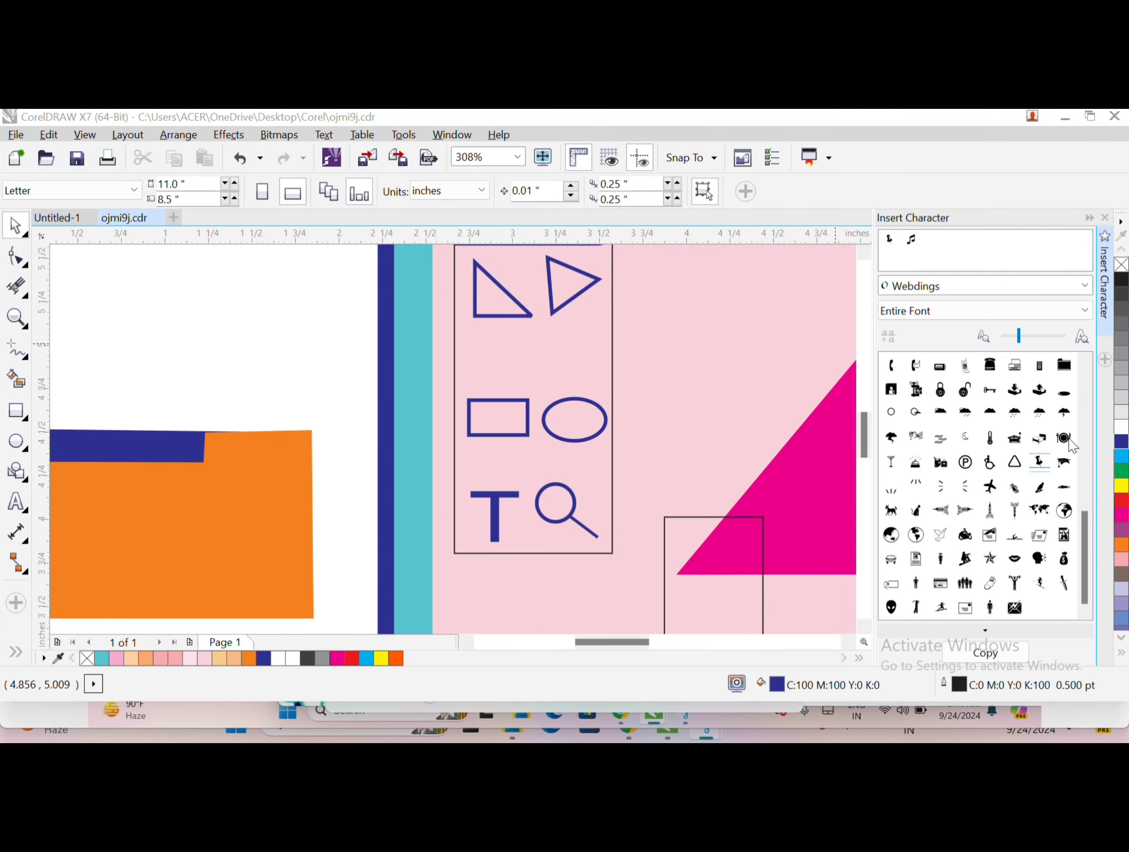
- Insert the Webdings flying envelope symbol below the second triangle in the tall panel, with a dark blue outline, at about 26 pt
{"action": "left_click_drag", "start_coordinate": [1038, 537], "coordinate": [571, 350]}
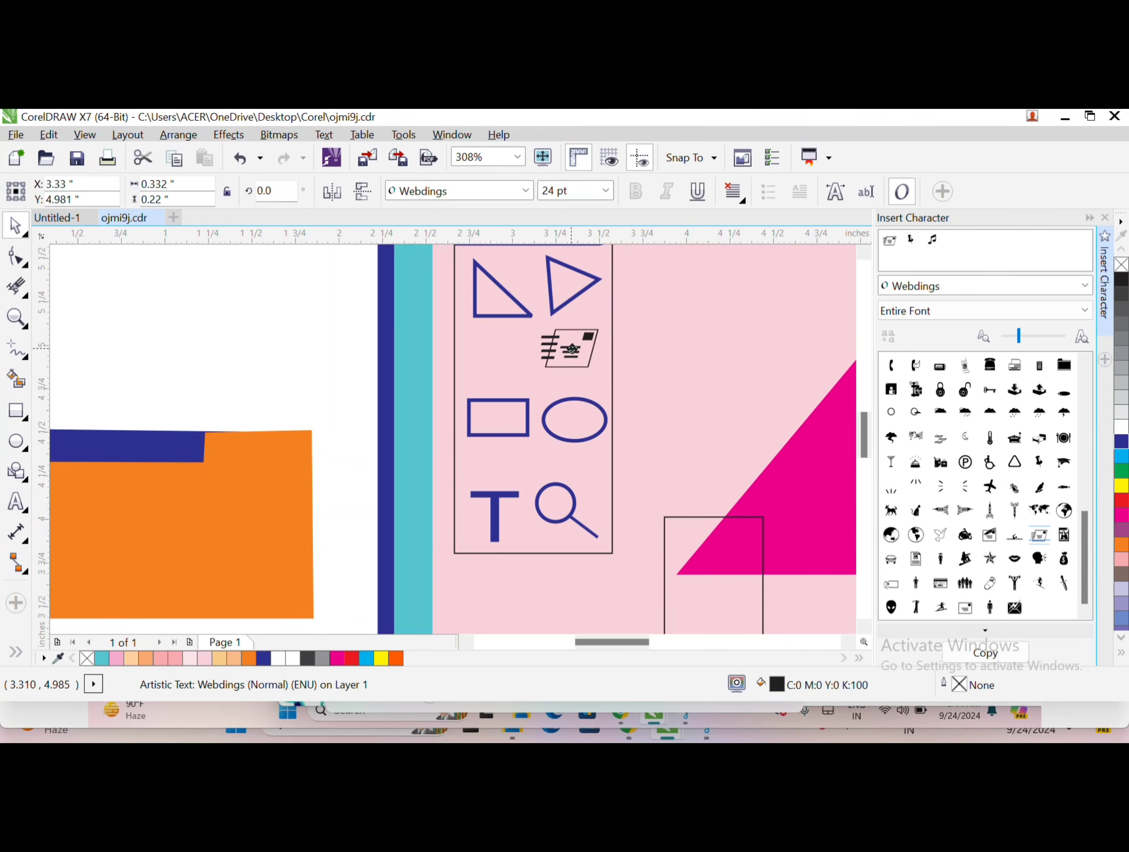
{"action": "left_click", "coordinate": [606, 190]}
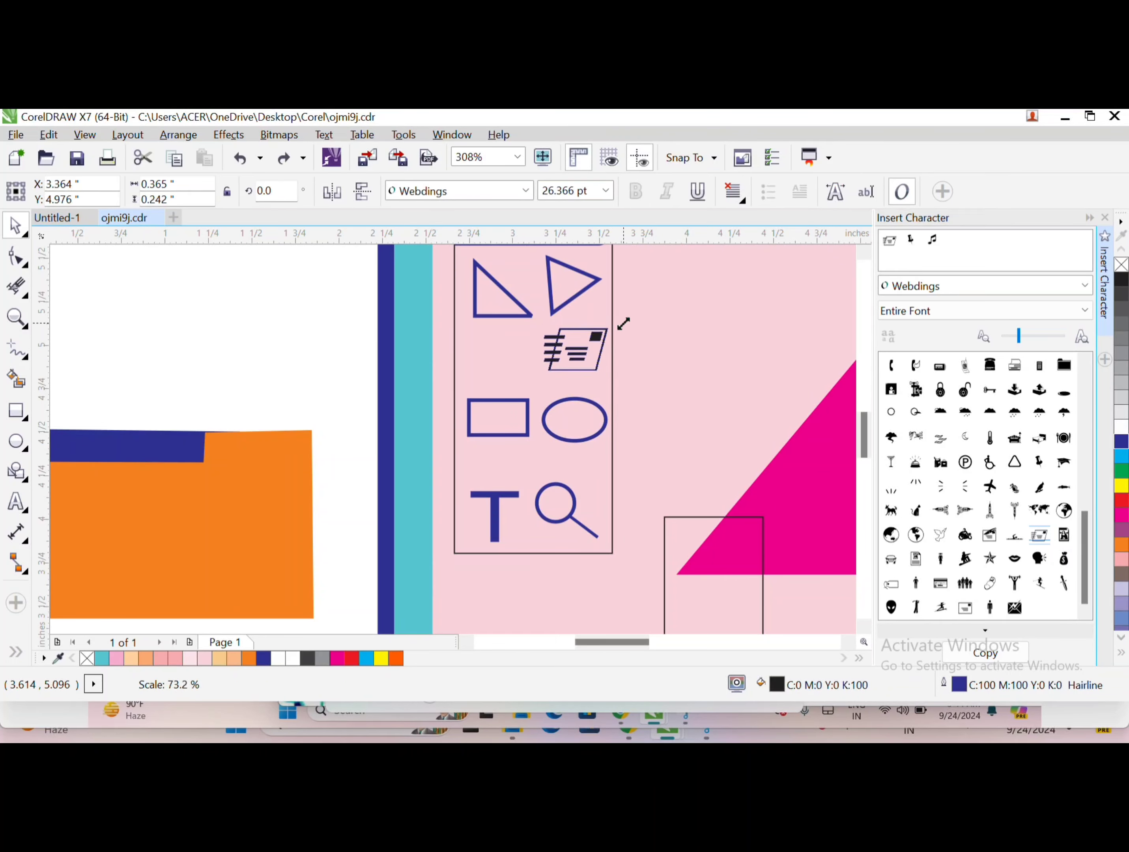
{"action": "left_click", "coordinate": [546, 407]}
{"action": "left_click_drag", "start_coordinate": [661, 297], "coordinate": [605, 329]}
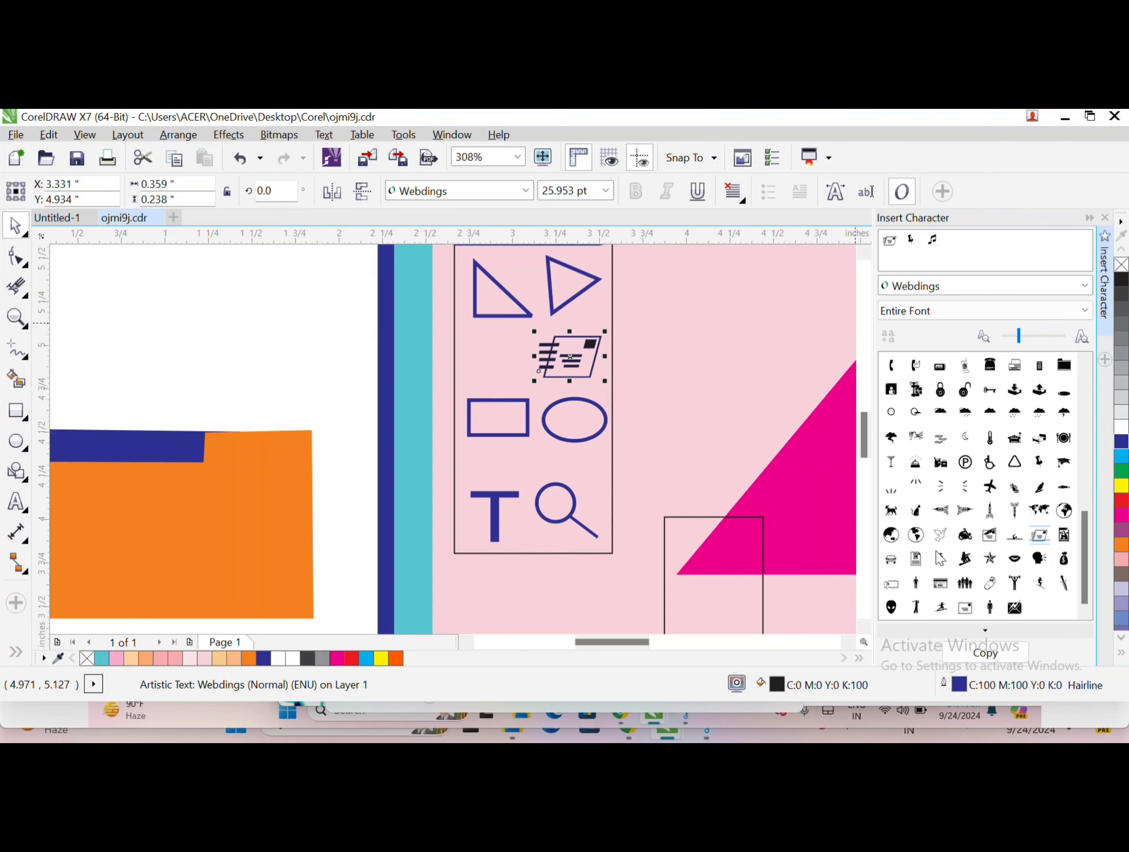
- Insert the Webdings two-squares symbol in dark blue beside the envelope, below the right triangle
{"action": "scroll", "coordinate": [997, 473], "scroll_direction": "up", "scroll_amount": 3}
{"action": "scroll", "coordinate": [959, 457], "scroll_direction": "up", "scroll_amount": 8}
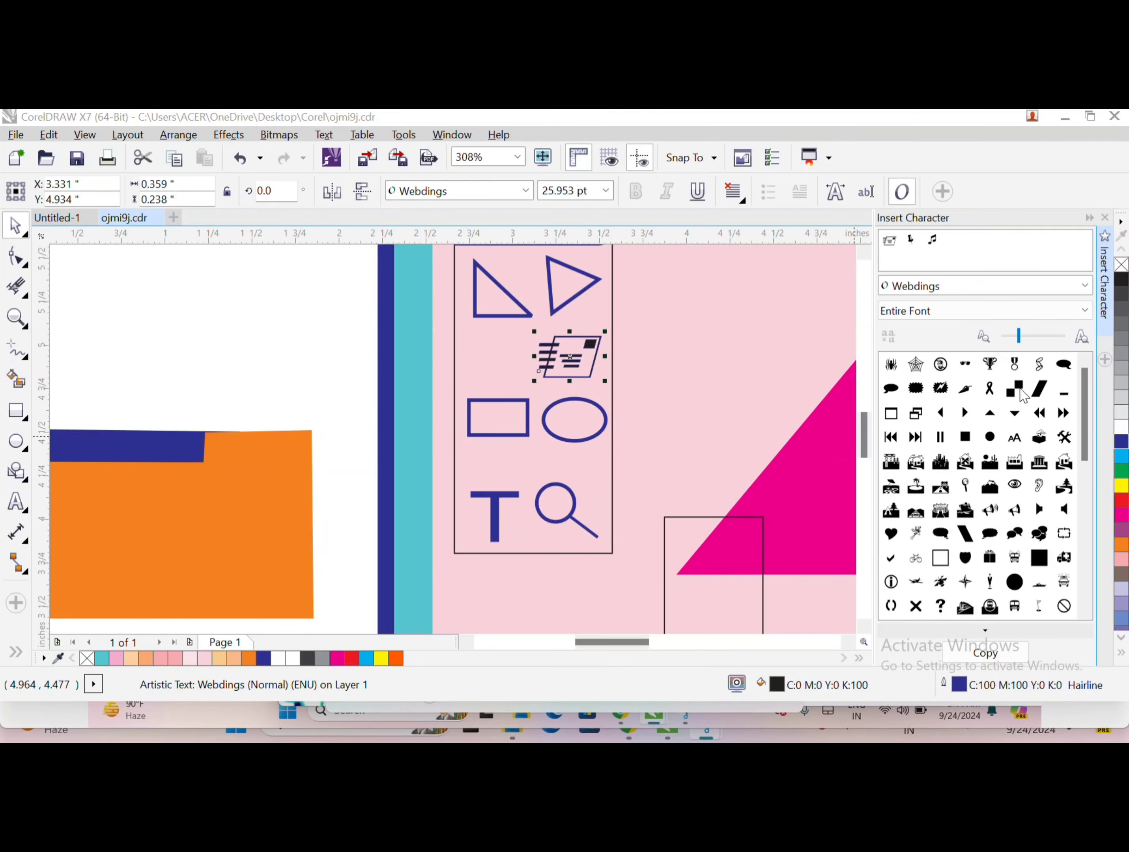
{"action": "left_click_drag", "start_coordinate": [1014, 388], "coordinate": [363, 332]}
{"action": "left_click_drag", "start_coordinate": [342, 357], "coordinate": [477, 384]}
{"action": "left_click", "coordinate": [502, 356]}
{"action": "left_click", "coordinate": [355, 315]}
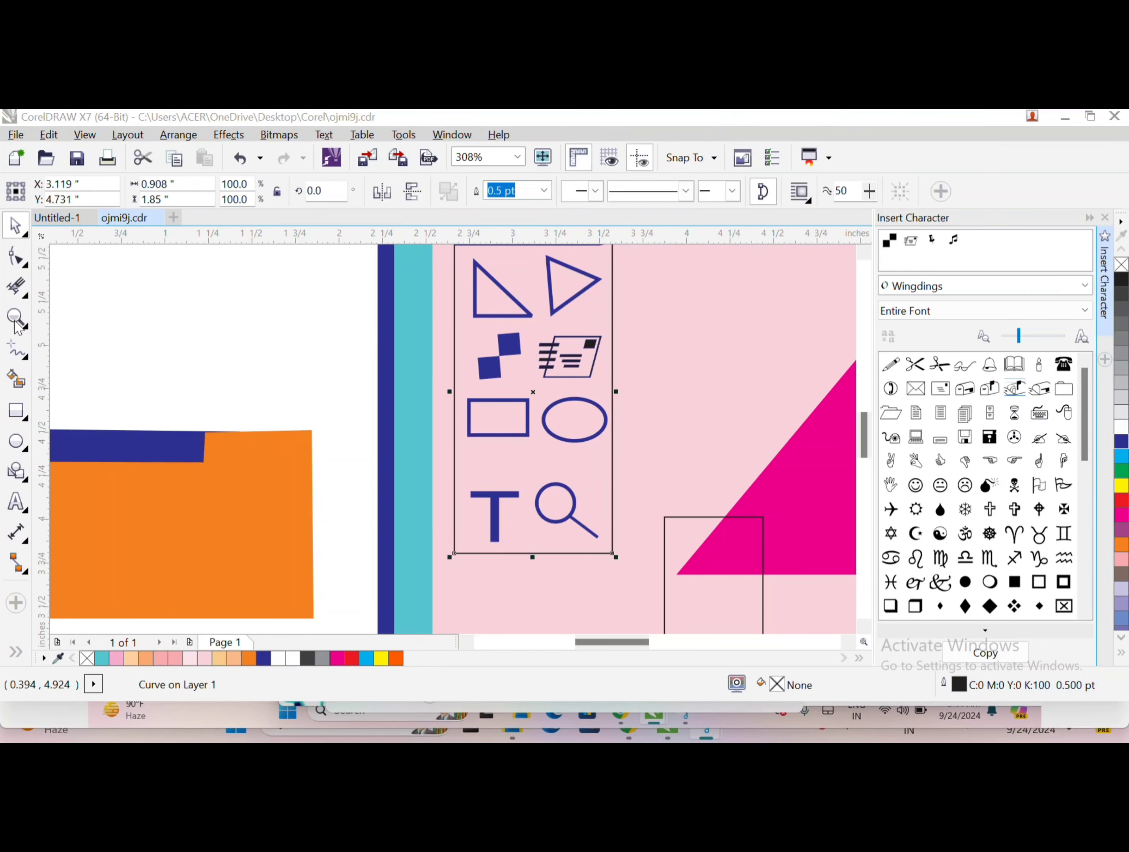
{"action": "left_click", "coordinate": [348, 370]}
{"action": "left_click_drag", "start_coordinate": [479, 452], "coordinate": [496, 471]}
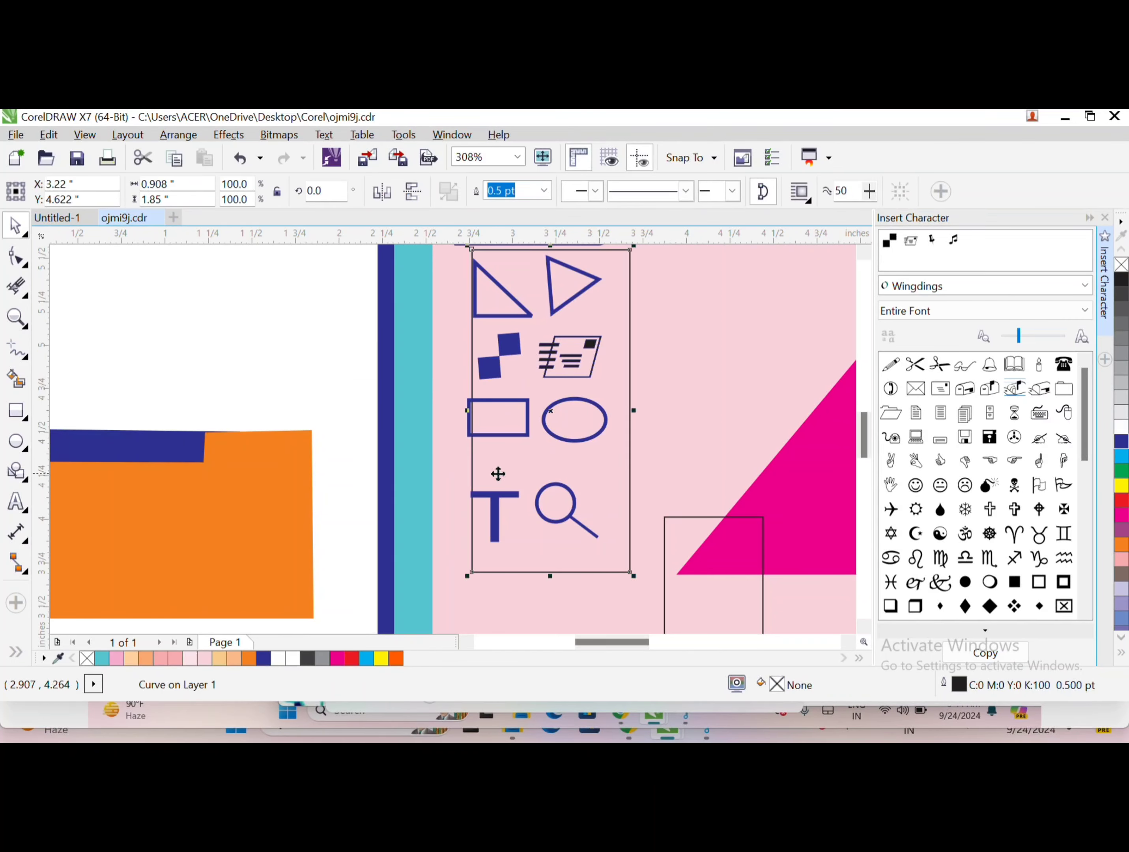
{"action": "key", "text": "ctrl+z"}
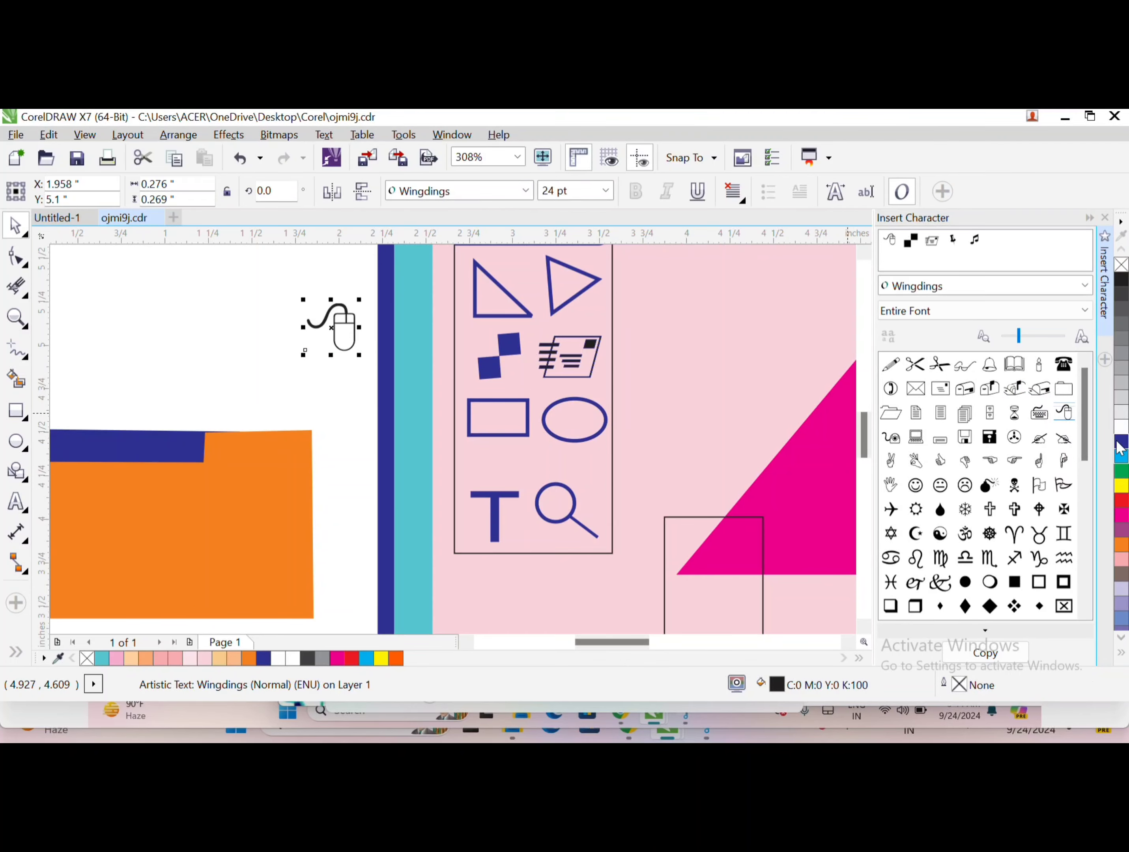
- Colour the mouse and envelope symbols dark blue and place the mouse at about 22.3 pt above the T
{"action": "left_click", "coordinate": [1121, 442]}
{"action": "left_click", "coordinate": [566, 370]}
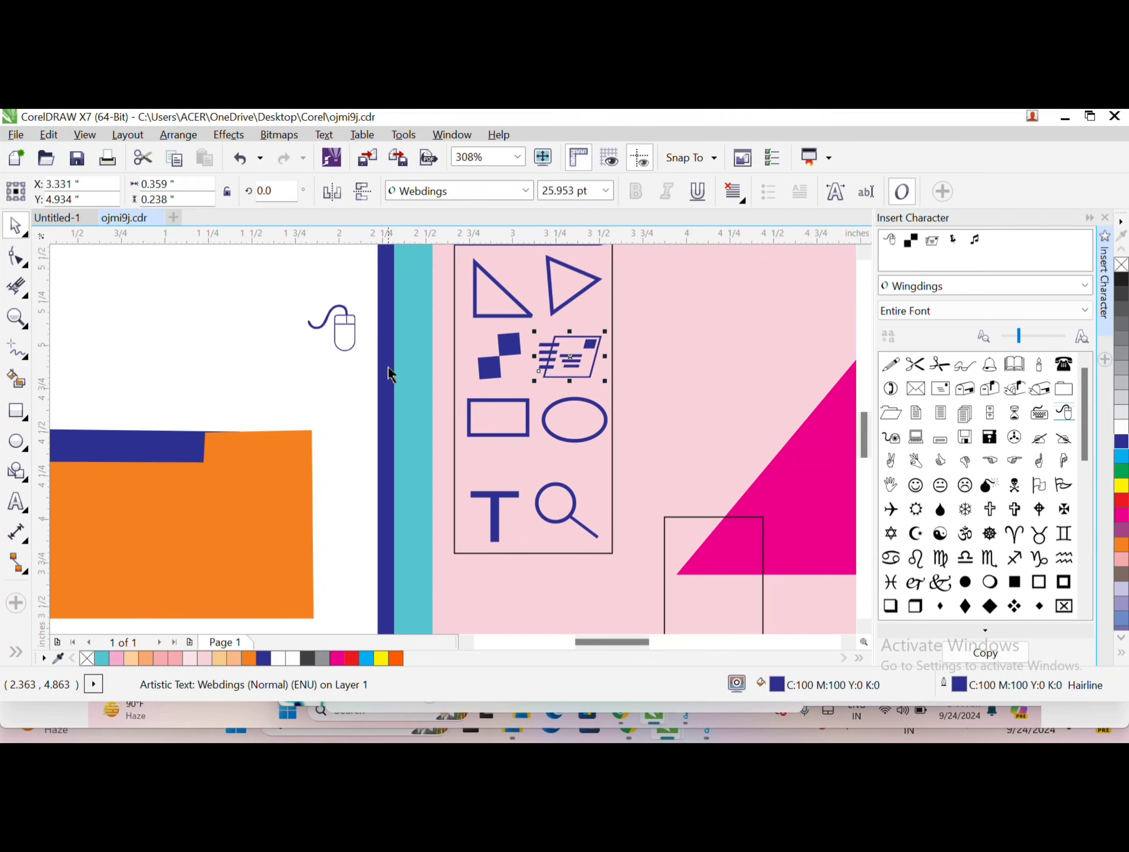
{"action": "left_click", "coordinate": [332, 327]}
{"action": "left_click_drag", "start_coordinate": [334, 327], "coordinate": [407, 483]}
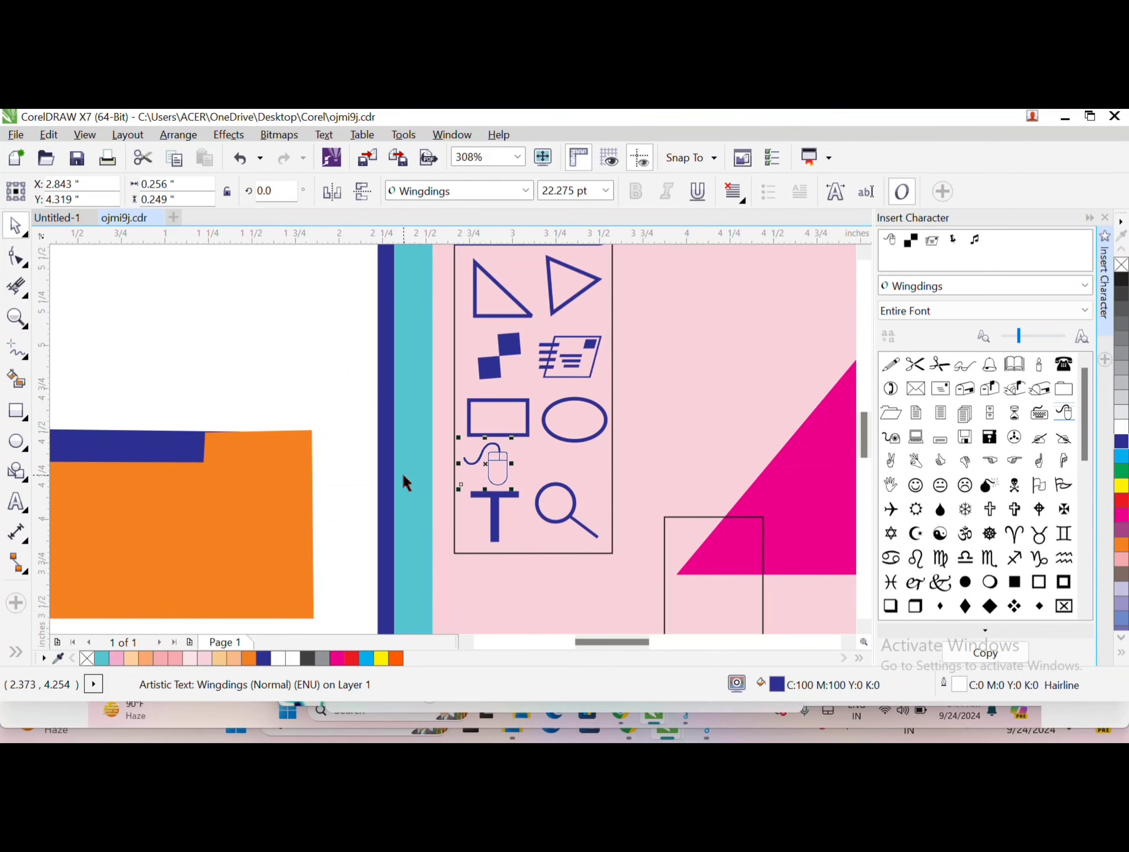
- Draw a circle about 0.196 by 0.183 inches and an overlapping small square above the orange folder, both filled dark blue
{"action": "key", "text": "F7"}
{"action": "left_click_drag", "start_coordinate": [90, 341], "coordinate": [138, 387]}
{"action": "key", "text": "F6"}
{"action": "left_click", "coordinate": [500, 302]}
{"action": "scroll", "coordinate": [500, 301], "scroll_direction": "up", "scroll_amount": 2}
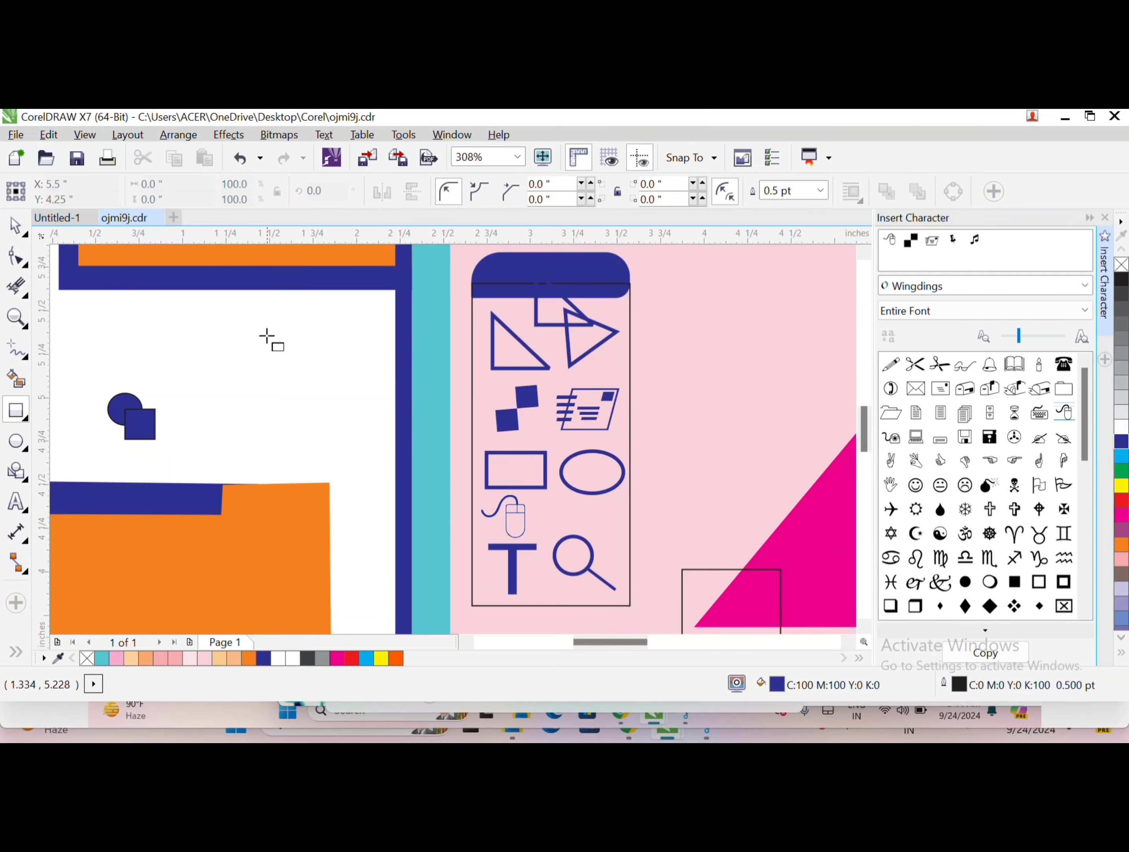
- Copy the panel's right triangle behind the small circle and square, and shrink the copy slightly
{"action": "key", "text": "space"}
{"action": "left_click_drag", "start_coordinate": [516, 344], "coordinate": [134, 420]}
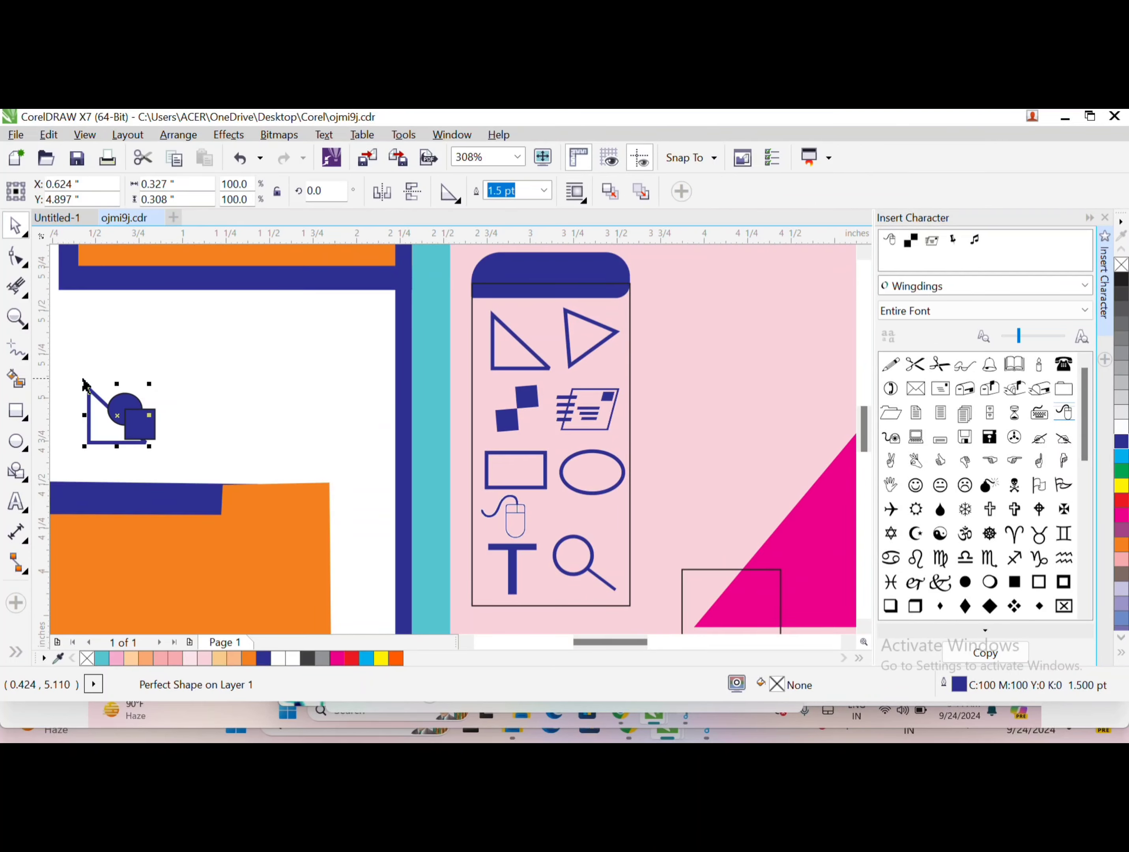
{"action": "left_click_drag", "start_coordinate": [84, 382], "coordinate": [96, 395]}
{"action": "left_click", "coordinate": [14, 286]}
{"action": "left_click", "coordinate": [10, 227]}
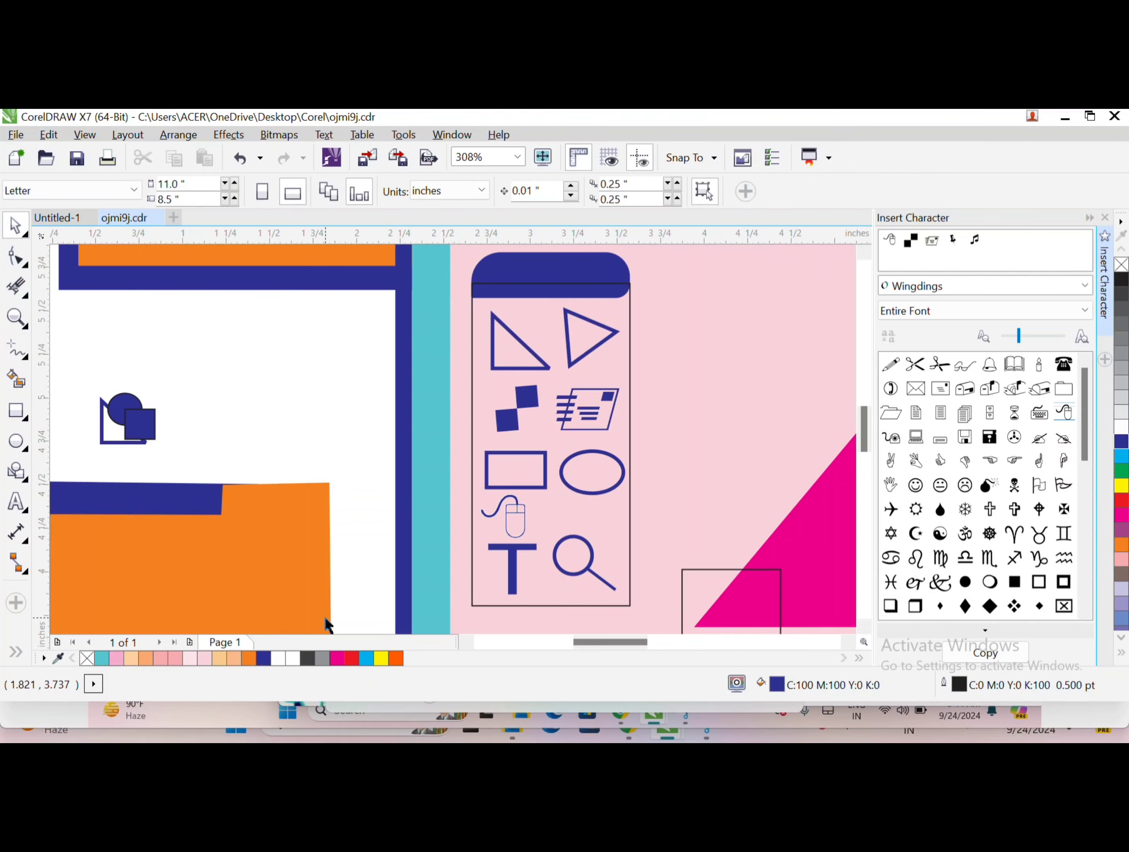
- Remove the outlines of the small square and the circle
{"action": "left_click", "coordinate": [146, 411]}
{"action": "left_click", "coordinate": [819, 191]}
{"action": "left_click", "coordinate": [777, 206]}
{"action": "left_click", "coordinate": [118, 398]}
{"action": "left_click", "coordinate": [718, 191]}
{"action": "left_click", "coordinate": [676, 207]}
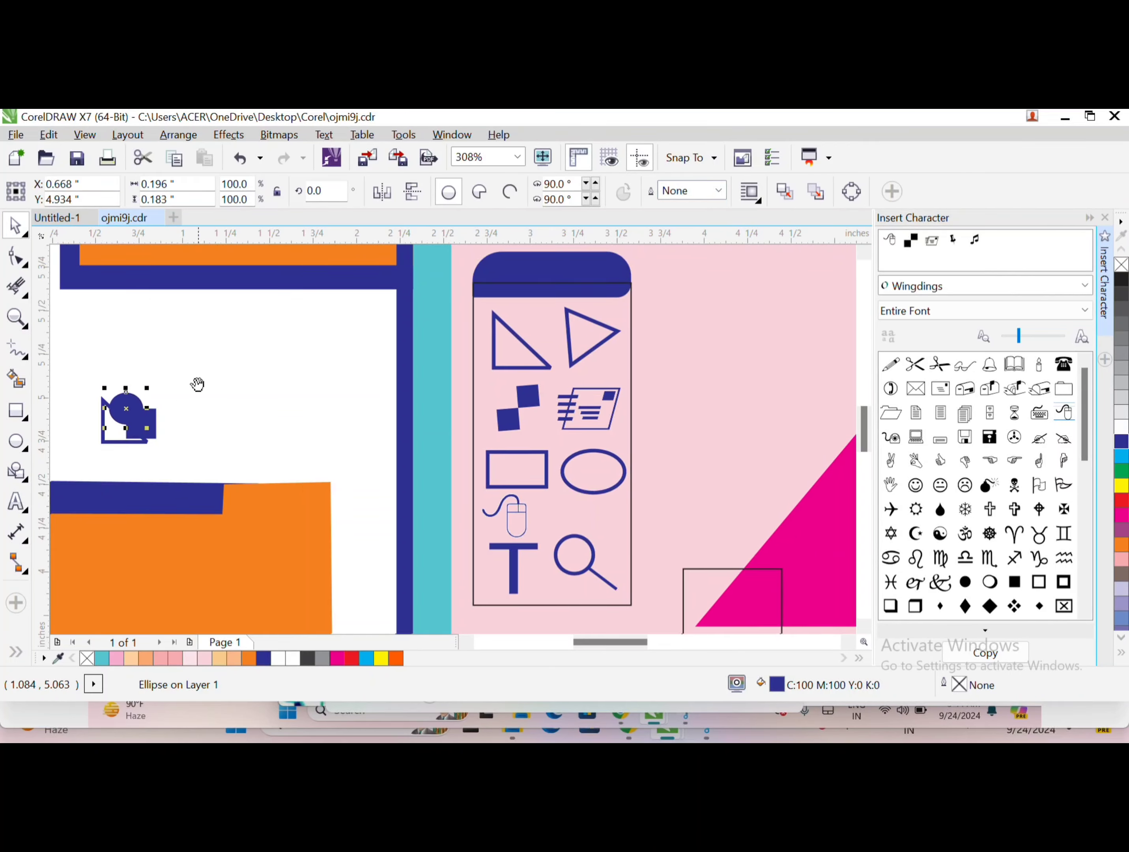
- Select the small triangle, circle and square together and place them in the tall panel beside the mouse symbol
{"action": "left_click_drag", "start_coordinate": [198, 386], "coordinate": [283, 347]}
{"action": "left_click_drag", "start_coordinate": [166, 335], "coordinate": [219, 396]}
{"action": "left_click", "coordinate": [283, 392]}
{"action": "left_click", "coordinate": [192, 383]}
{"action": "left_click_drag", "start_coordinate": [282, 434], "coordinate": [168, 340]}
{"action": "left_click_drag", "start_coordinate": [212, 383], "coordinate": [658, 481]}
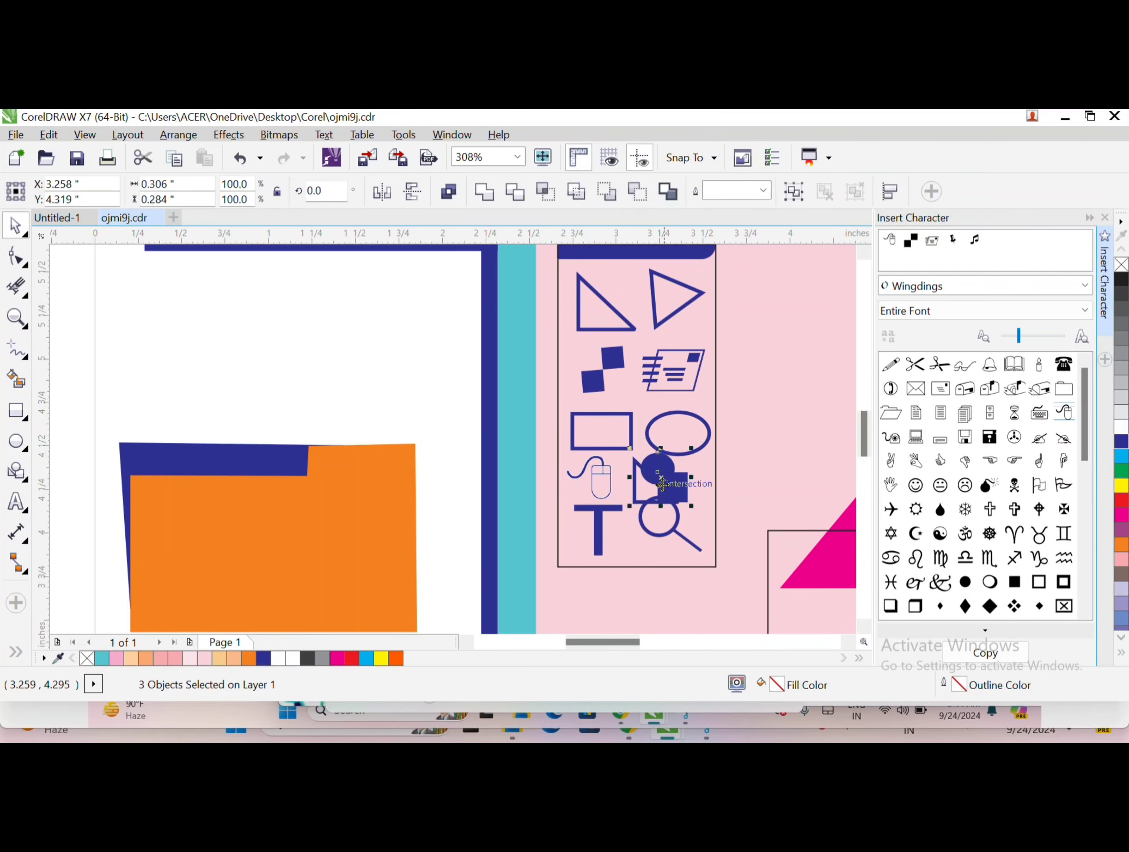
- Undo the placement of the small triangle, circle and square in the tall panel
{"action": "left_click_drag", "start_coordinate": [754, 535], "coordinate": [774, 537]}
{"action": "scroll", "coordinate": [774, 536], "scroll_direction": "down", "scroll_amount": 2}
{"action": "scroll", "coordinate": [491, 489], "scroll_direction": "down", "scroll_amount": 1}
{"action": "key", "text": "ctrl+z"}
{"action": "key", "text": "ctrl+z"}
{"action": "scroll", "coordinate": [503, 489], "scroll_direction": "up", "scroll_amount": 1}
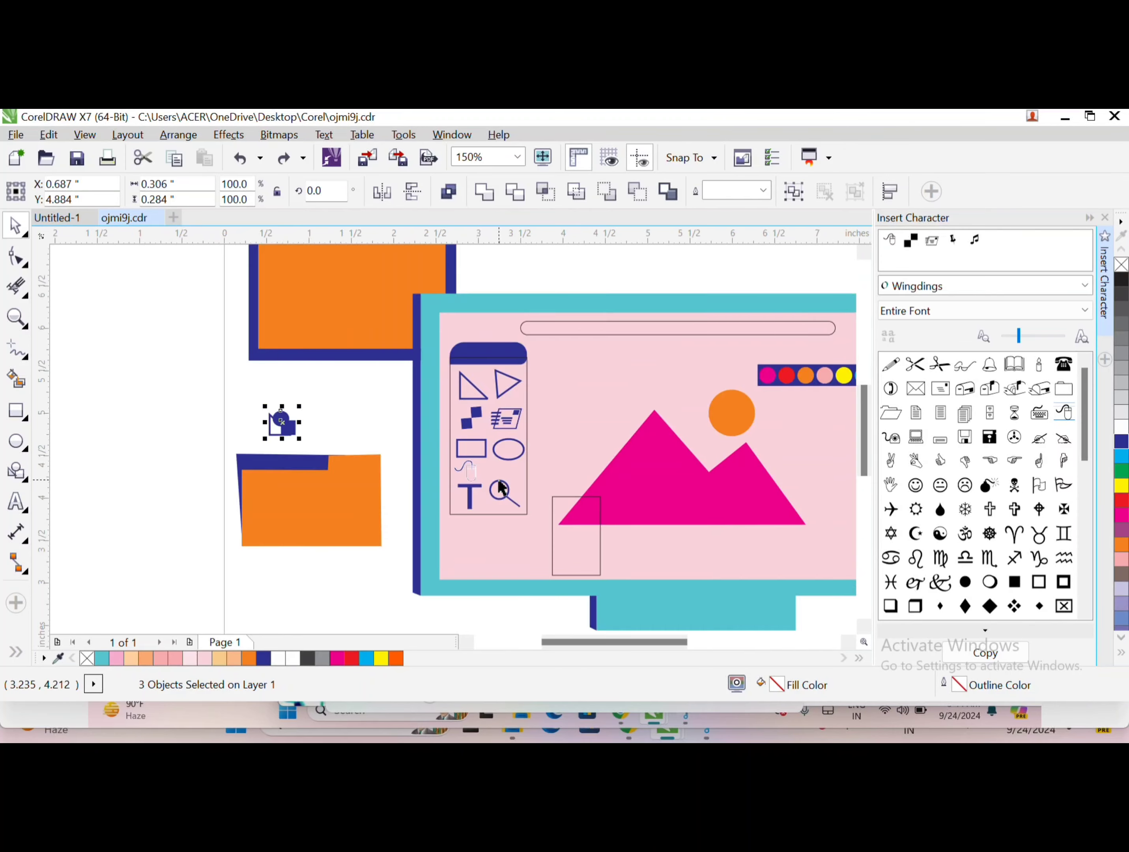
- Select the T and magnifying glass together and move them slightly down toward the tall panel's lower edge
{"action": "left_click_drag", "start_coordinate": [567, 523], "coordinate": [568, 525]}
{"action": "left_click", "coordinate": [432, 617]}
{"action": "left_click_drag", "start_coordinate": [431, 617], "coordinate": [540, 451]}
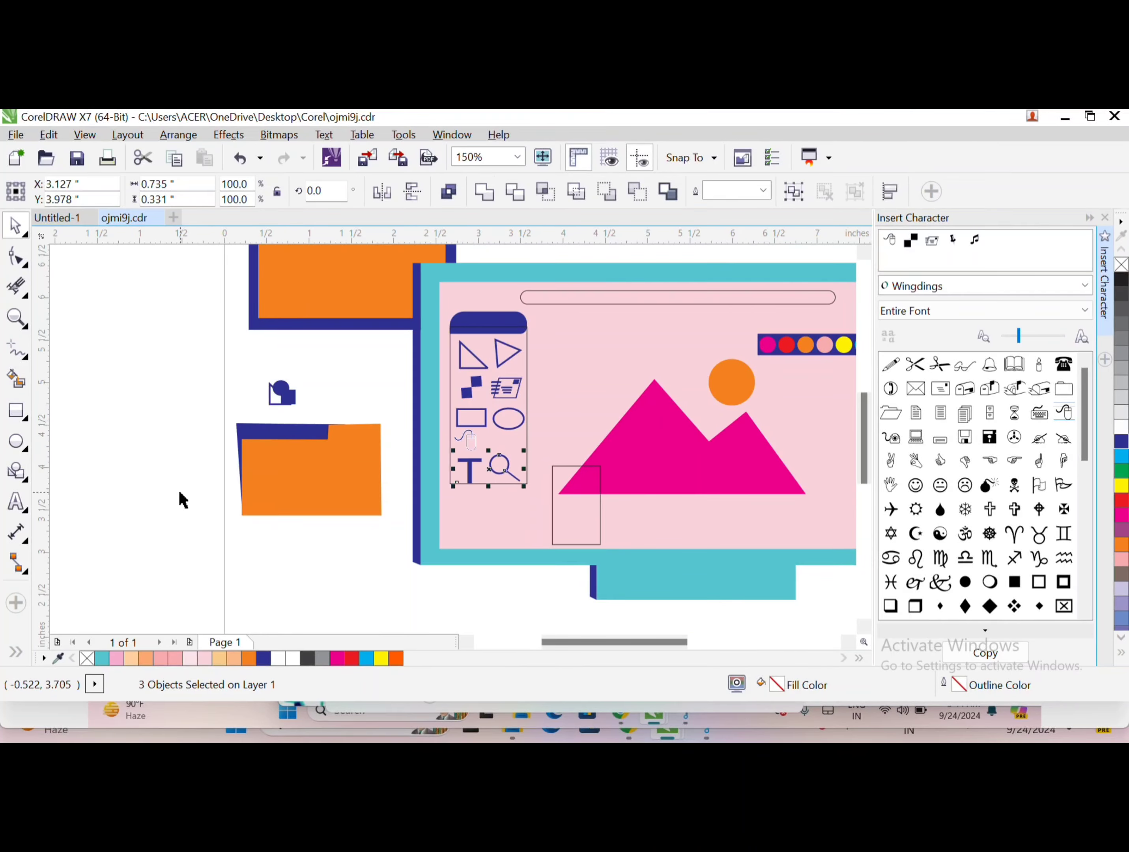
- Select the small triangle, circle and square above the folder and place them in the panel between the ellipse and magnifying glass
{"action": "left_click_drag", "start_coordinate": [183, 500], "coordinate": [300, 374]}
{"action": "left_click_drag", "start_coordinate": [502, 443], "coordinate": [503, 443]}
{"action": "key", "text": "Escape"}
- Draw a circle about 0.337 inches across in the small rectangle beside the mountains, without an outline and filled Turquoise
{"action": "scroll", "coordinate": [650, 469], "scroll_direction": "up", "scroll_amount": 1}
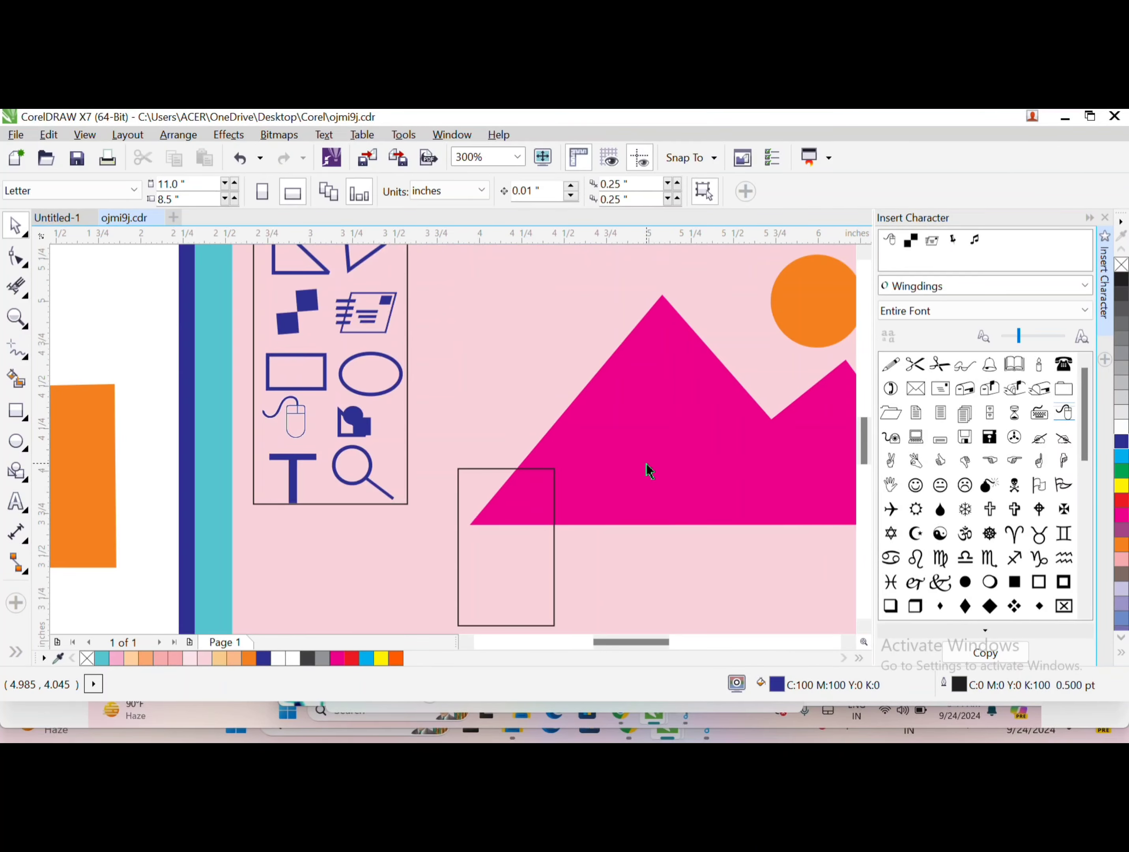
{"action": "left_click_drag", "start_coordinate": [641, 459], "coordinate": [642, 404]}
{"action": "key", "text": "F7"}
{"action": "left_click_drag", "start_coordinate": [478, 444], "coordinate": [543, 510]}
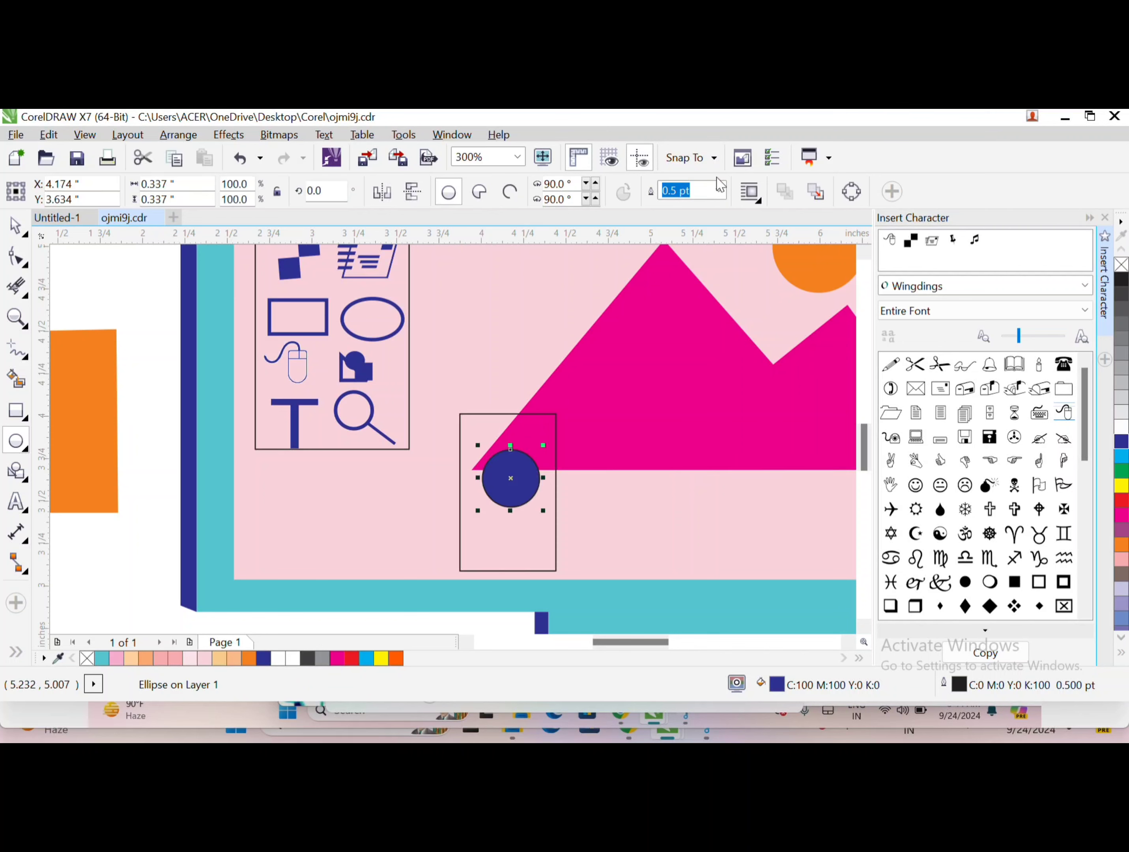
{"action": "left_click", "coordinate": [87, 658]}
{"action": "left_click", "coordinate": [101, 658]}
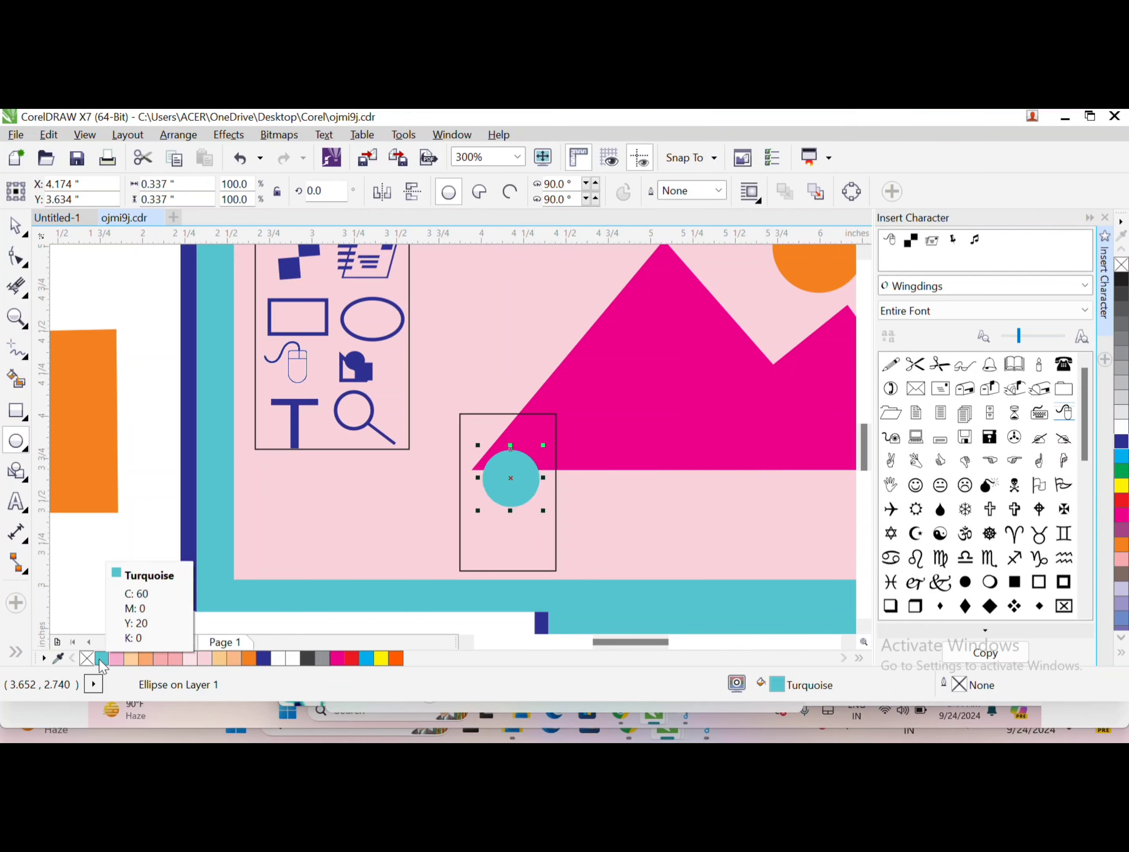
- Make two copies of the turquoise circle, overlapping just below it in the small rectangle, and fill them Magenta
{"action": "left_click", "coordinate": [15, 225]}
{"action": "key", "text": "ctrl+d"}
{"action": "left_click_drag", "start_coordinate": [531, 496], "coordinate": [484, 498]}
{"action": "left_click", "coordinate": [336, 658]}
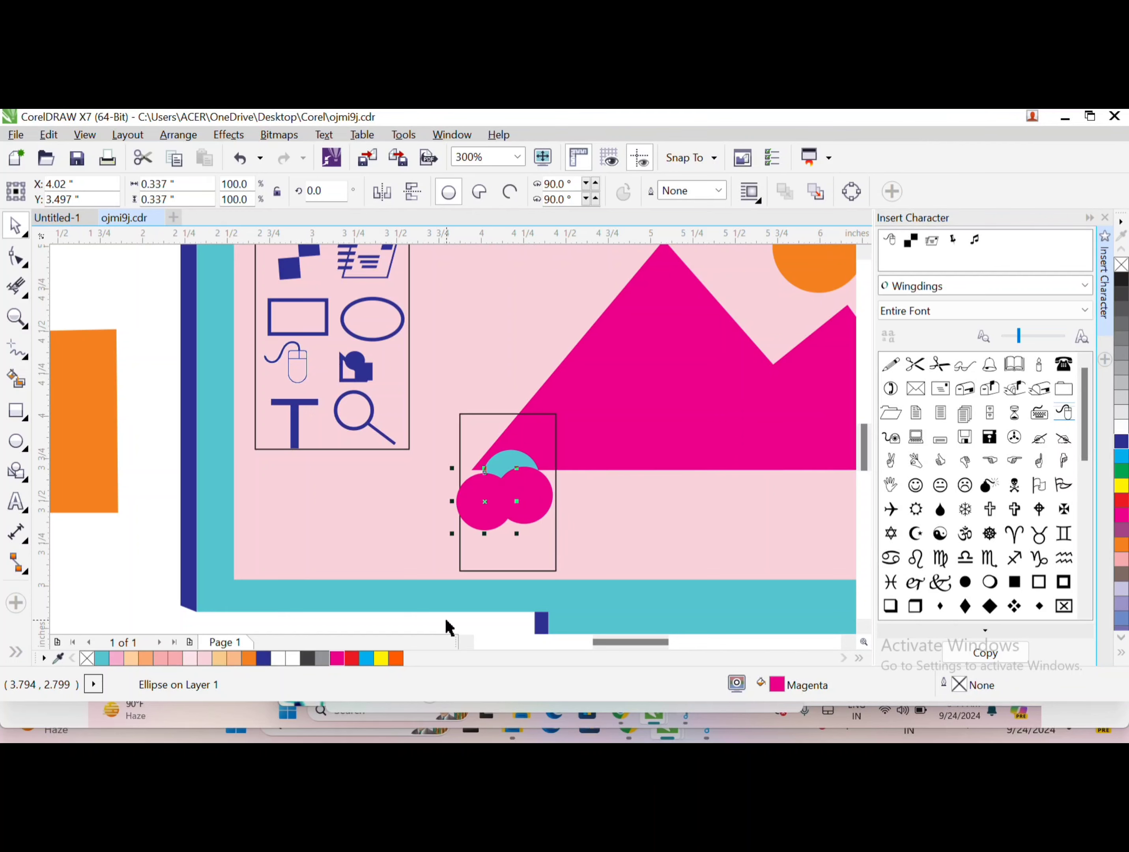
- Fill the lower-left circle of the colour card with Blue and shorten the surrounding frame to about 0.765 in high
{"action": "left_click", "coordinate": [264, 657]}
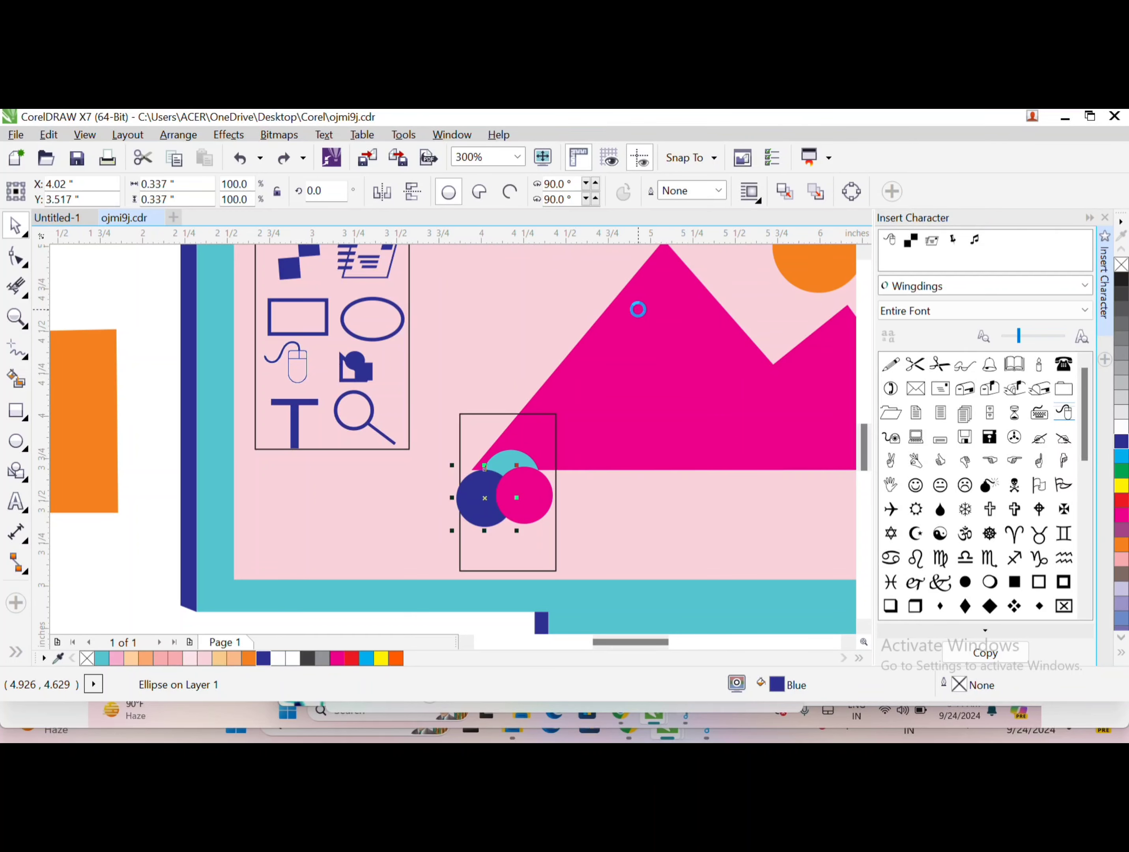
{"action": "left_click", "coordinate": [519, 570]}
{"action": "left_click_drag", "start_coordinate": [507, 410], "coordinate": [507, 439]}
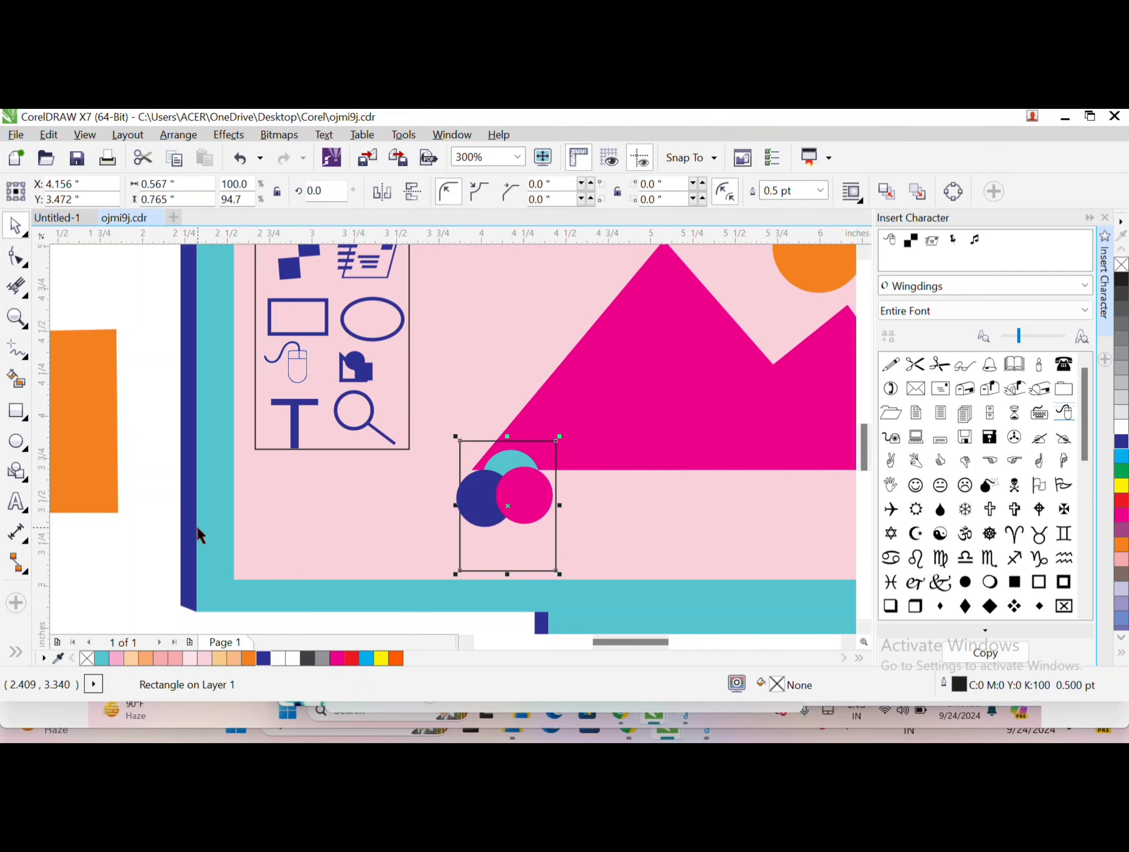
- Draw a swatch about 0.111 by 0.142 in inside the frame below the circles, filled Magenta with no outline
{"action": "left_click_drag", "start_coordinate": [471, 538], "coordinate": [499, 570]}
{"action": "left_click", "coordinate": [263, 658]}
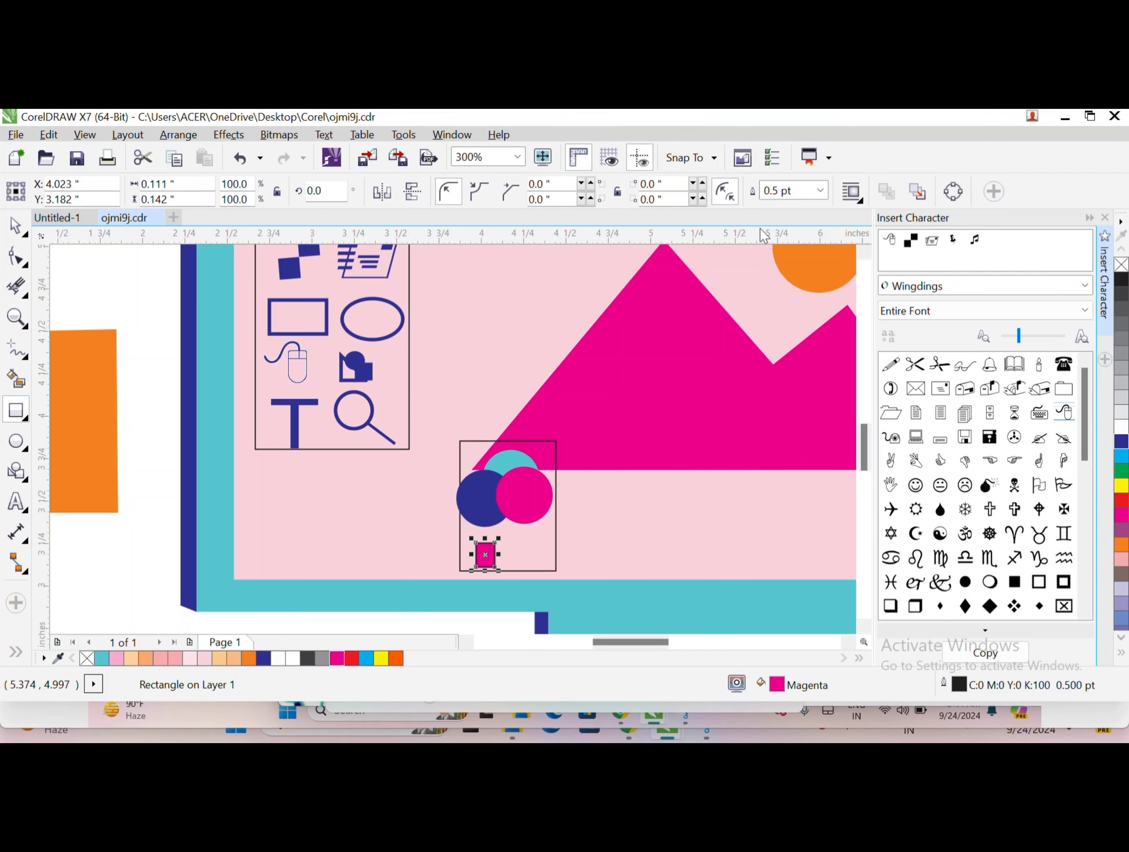
{"action": "left_click", "coordinate": [820, 190]}
{"action": "left_click", "coordinate": [786, 206]}
- Add two copies of the magenta swatch in a row beside it, both filled Blue
{"action": "scroll", "coordinate": [513, 535], "scroll_direction": "up", "scroll_amount": 2}
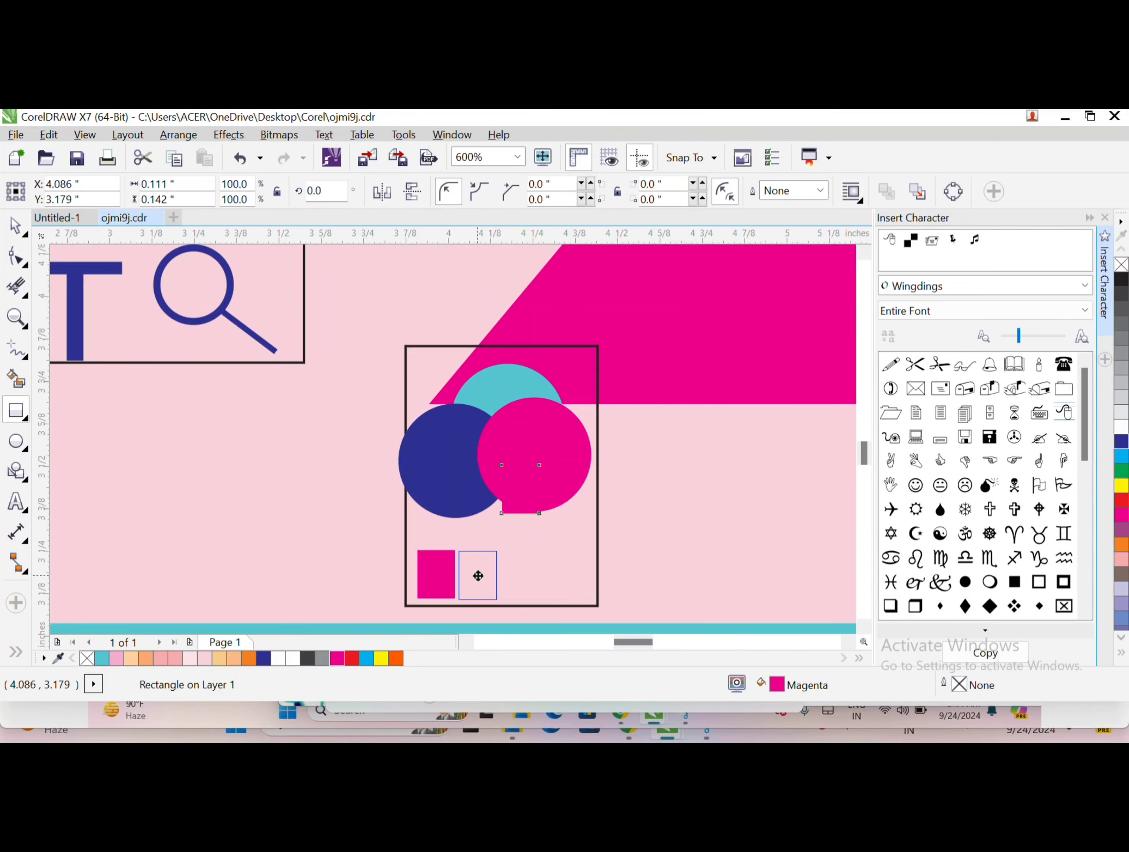
{"action": "left_click_drag", "start_coordinate": [477, 576], "coordinate": [491, 572]}
{"action": "left_click", "coordinate": [264, 658]}
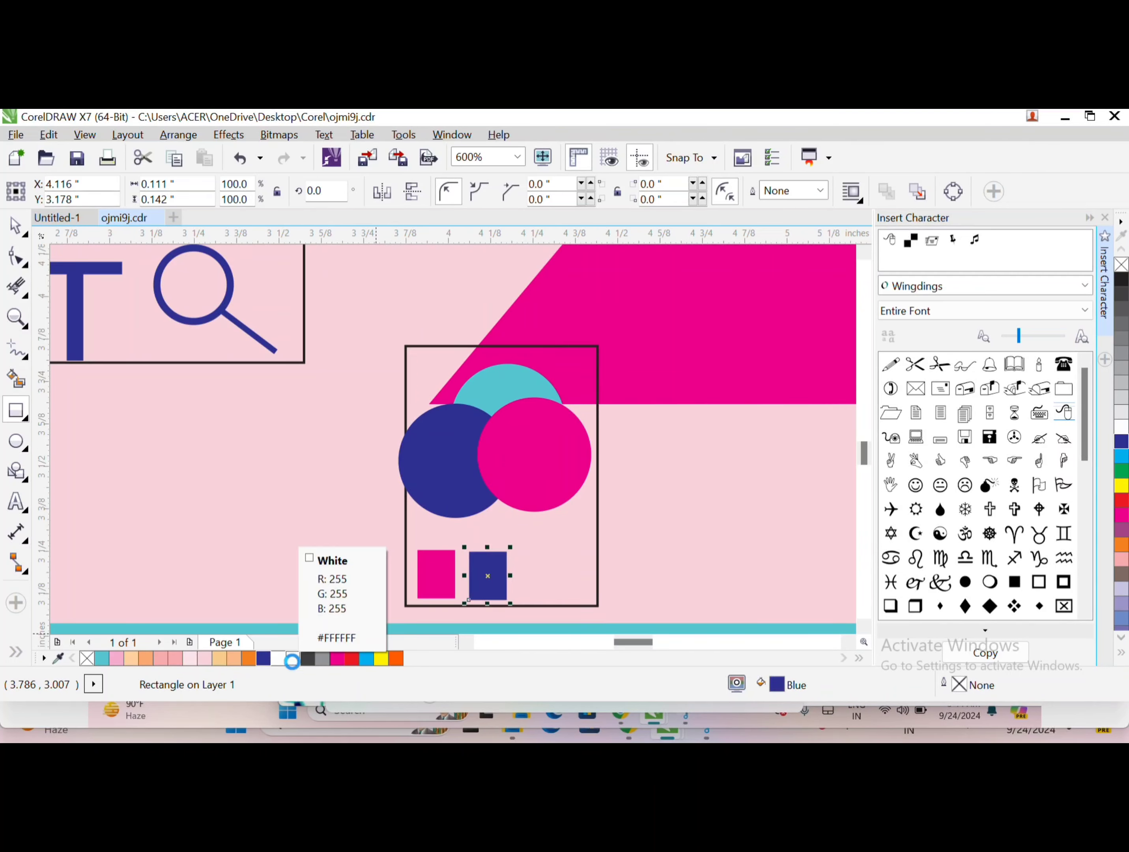
{"action": "key", "text": "ctrl+d"}
{"action": "key", "text": "Right"}
- Nudge the card frame slightly left around the circles and adjust the position of the middle swatch
{"action": "key", "text": "space"}
{"action": "left_click", "coordinate": [406, 386]}
{"action": "left_click_drag", "start_coordinate": [406, 386], "coordinate": [402, 386]}
{"action": "left_click", "coordinate": [482, 585]}
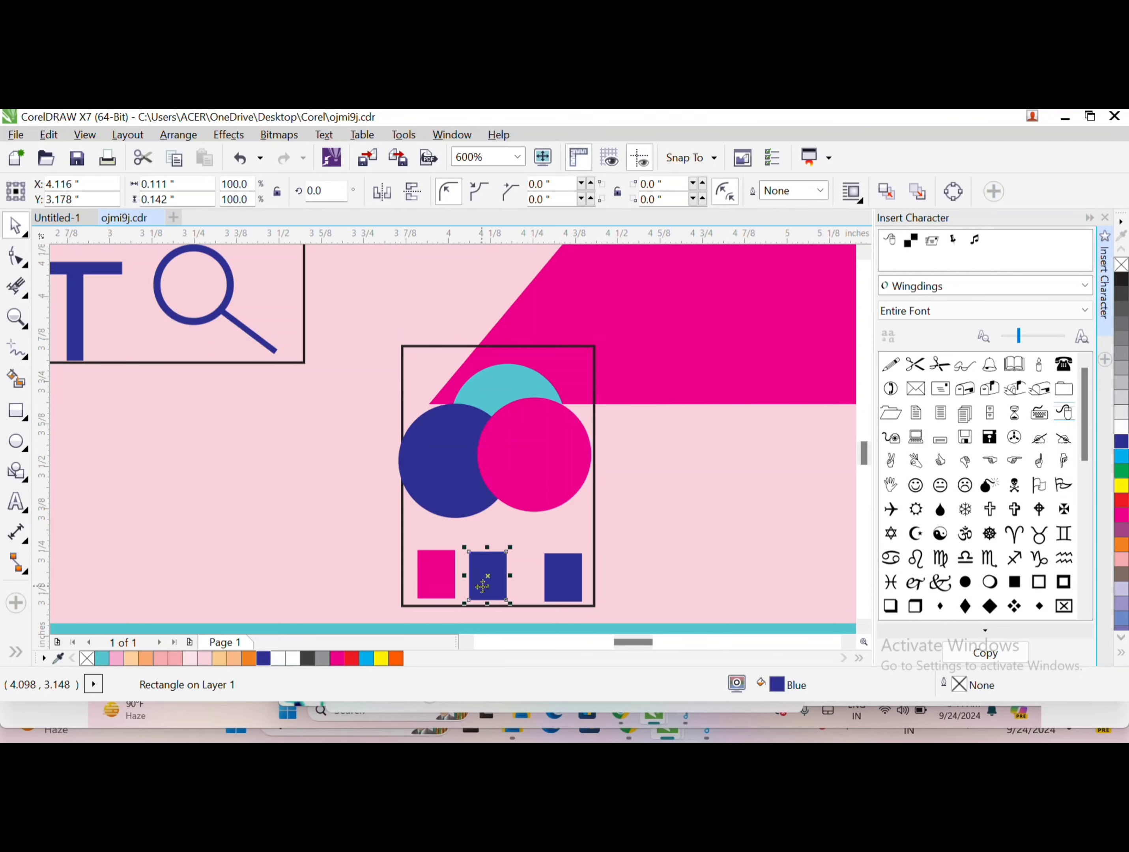
{"action": "left_click_drag", "start_coordinate": [482, 586], "coordinate": [486, 585]}
- Even out the row of swatches and fill the third one with Turquoise
{"action": "left_click", "coordinate": [567, 593]}
{"action": "scroll", "coordinate": [567, 593], "scroll_direction": "up", "scroll_amount": 2}
{"action": "scroll", "coordinate": [157, 503], "scroll_direction": "down", "scroll_amount": 1}
{"action": "left_click", "coordinate": [97, 489]}
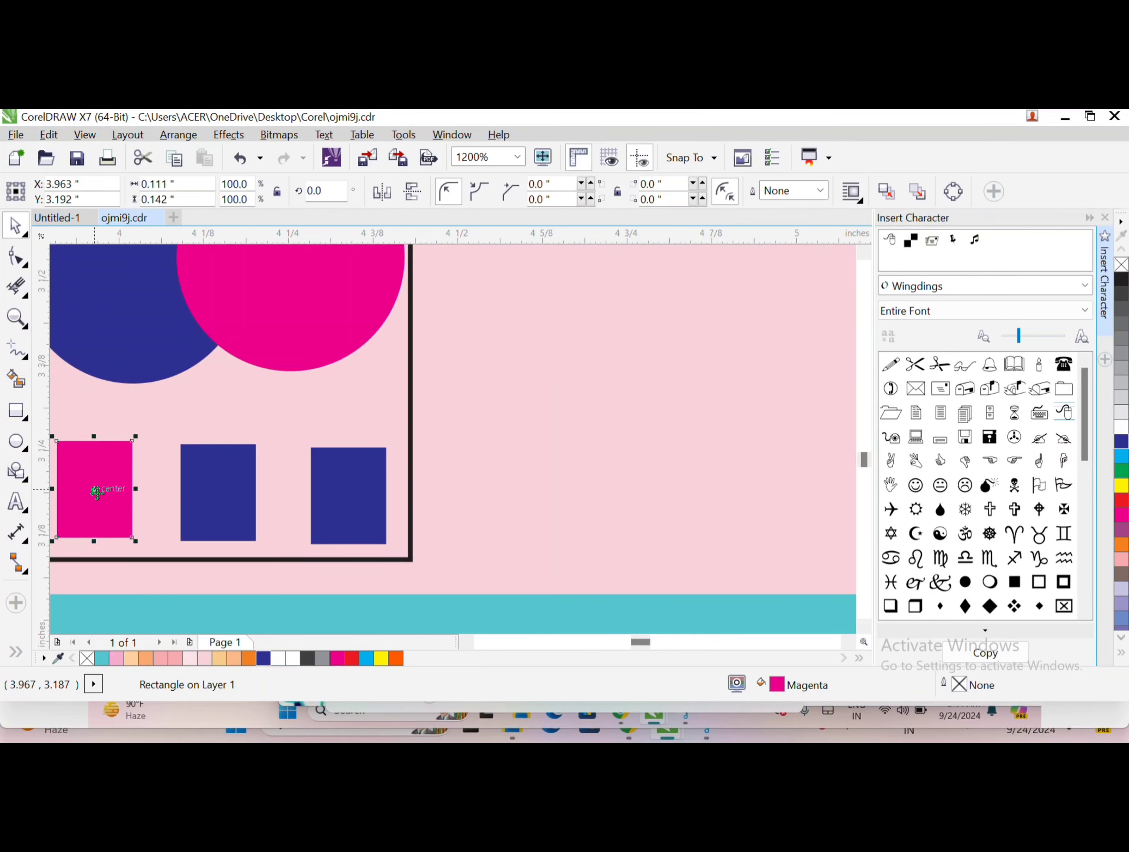
{"action": "scroll", "coordinate": [98, 489], "scroll_direction": "up", "scroll_amount": 1}
{"action": "left_click", "coordinate": [616, 440]}
{"action": "scroll", "coordinate": [616, 439], "scroll_direction": "down", "scroll_amount": 3}
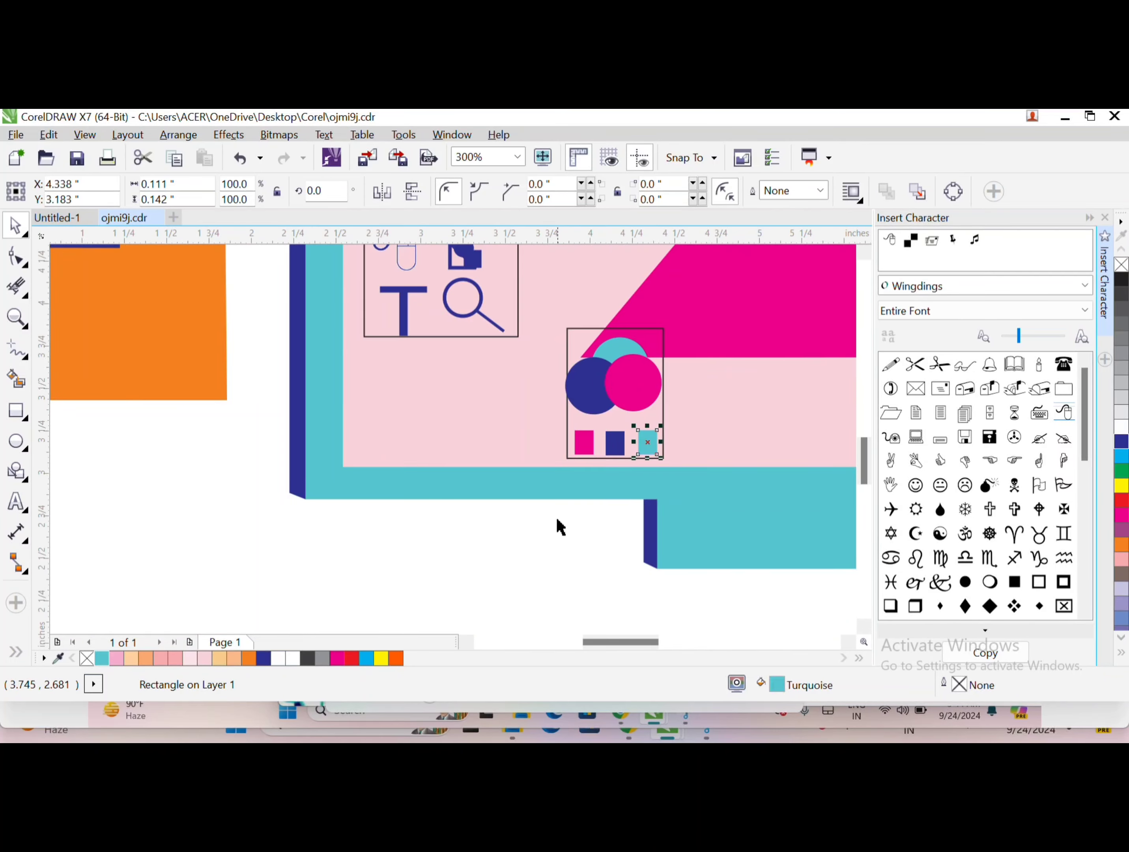
- Fill the colour card's frame with white and remove its outline
{"action": "scroll", "coordinate": [561, 527], "scroll_direction": "down", "scroll_amount": 1}
{"action": "left_click", "coordinate": [620, 461]}
{"action": "left_click", "coordinate": [1121, 426]}
{"action": "left_click", "coordinate": [638, 603]}
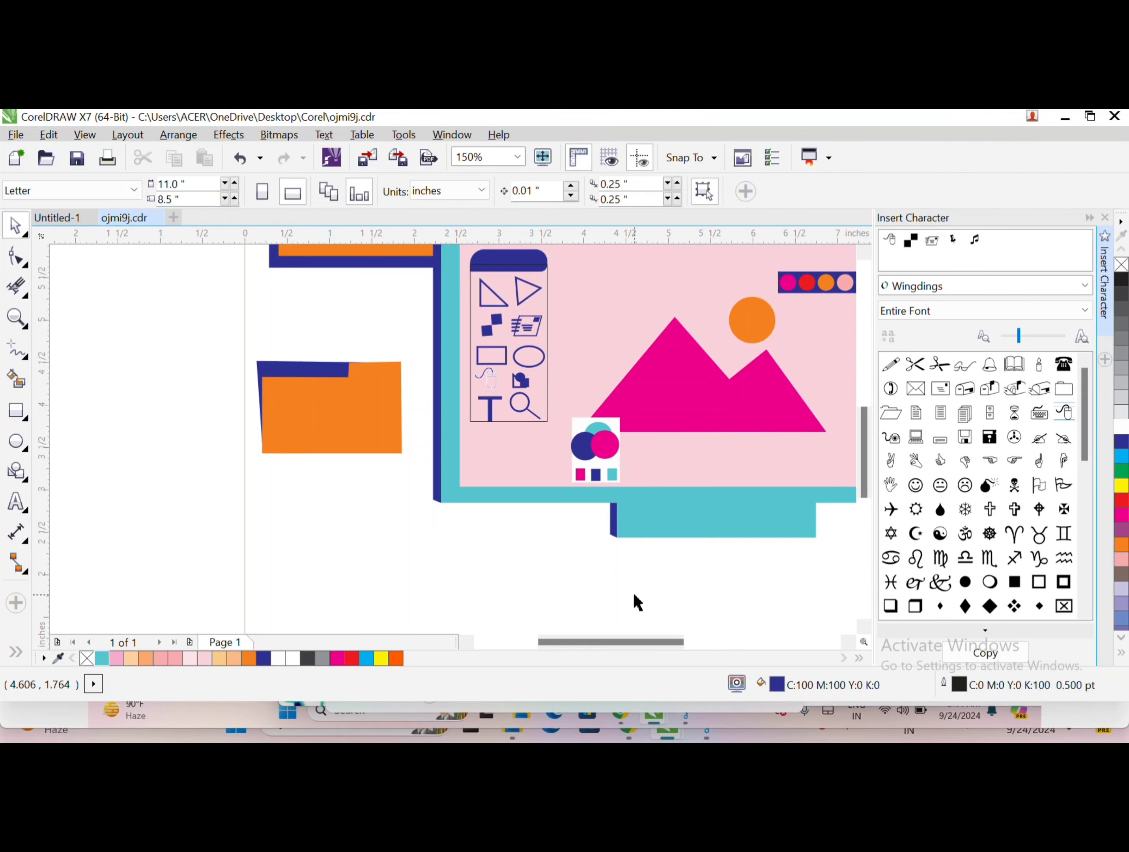
{"action": "left_click", "coordinate": [595, 471]}
{"action": "scroll", "coordinate": [466, 539], "scroll_direction": "down", "scroll_amount": 1}
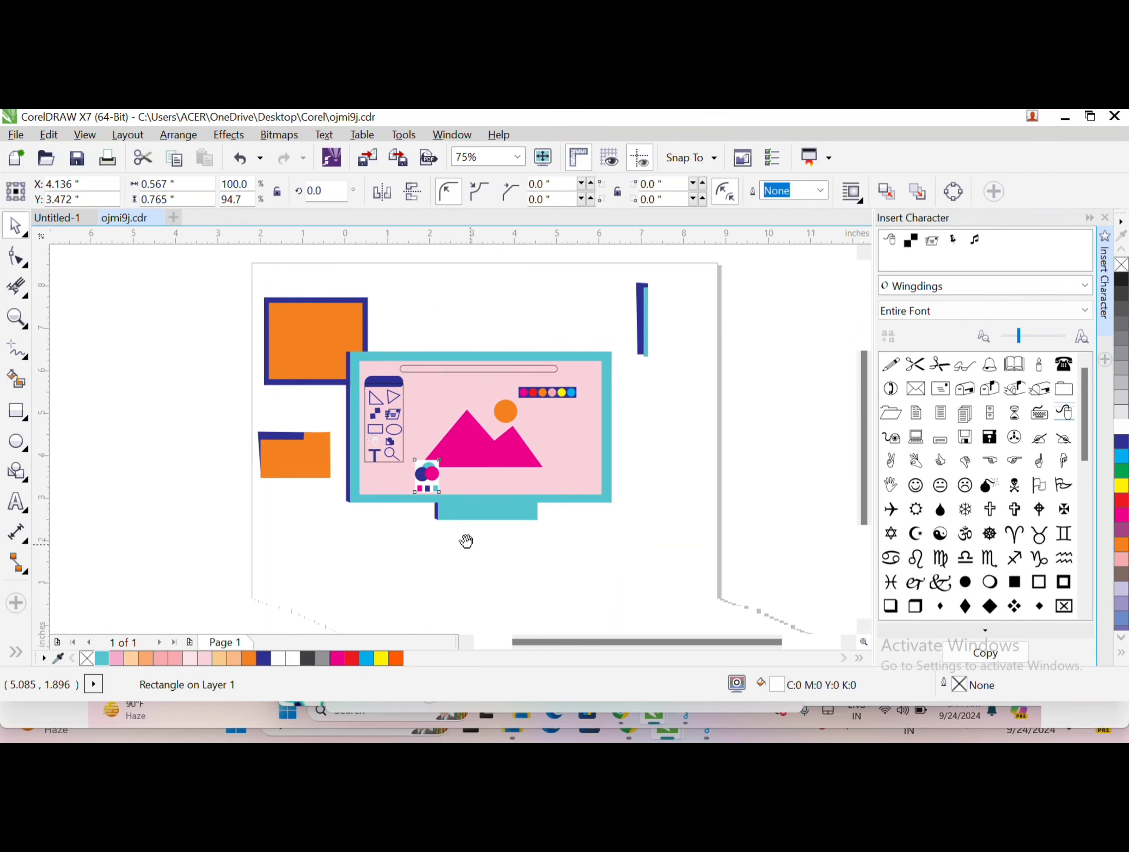
{"action": "left_click_drag", "start_coordinate": [579, 375], "coordinate": [608, 490]}
{"action": "left_click", "coordinate": [1105, 216]}
{"action": "left_click", "coordinate": [191, 659]}
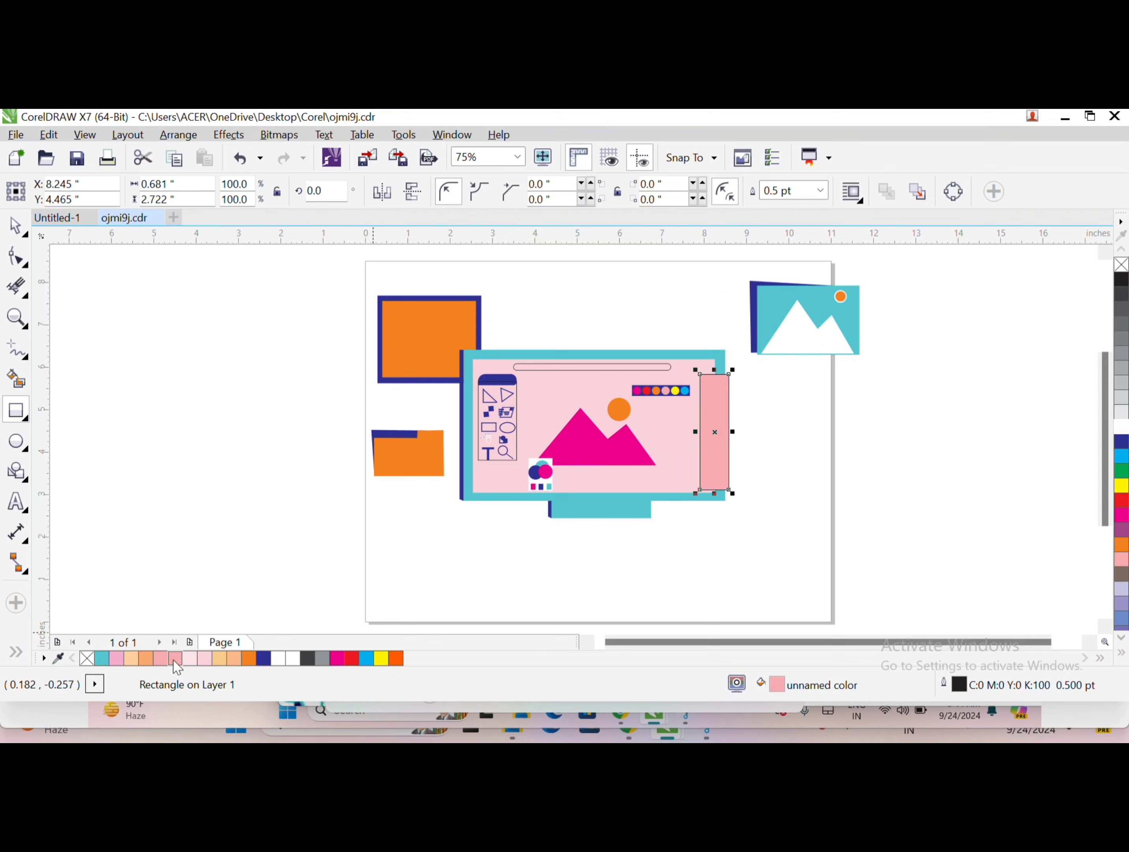
{"action": "left_click", "coordinate": [204, 660]}
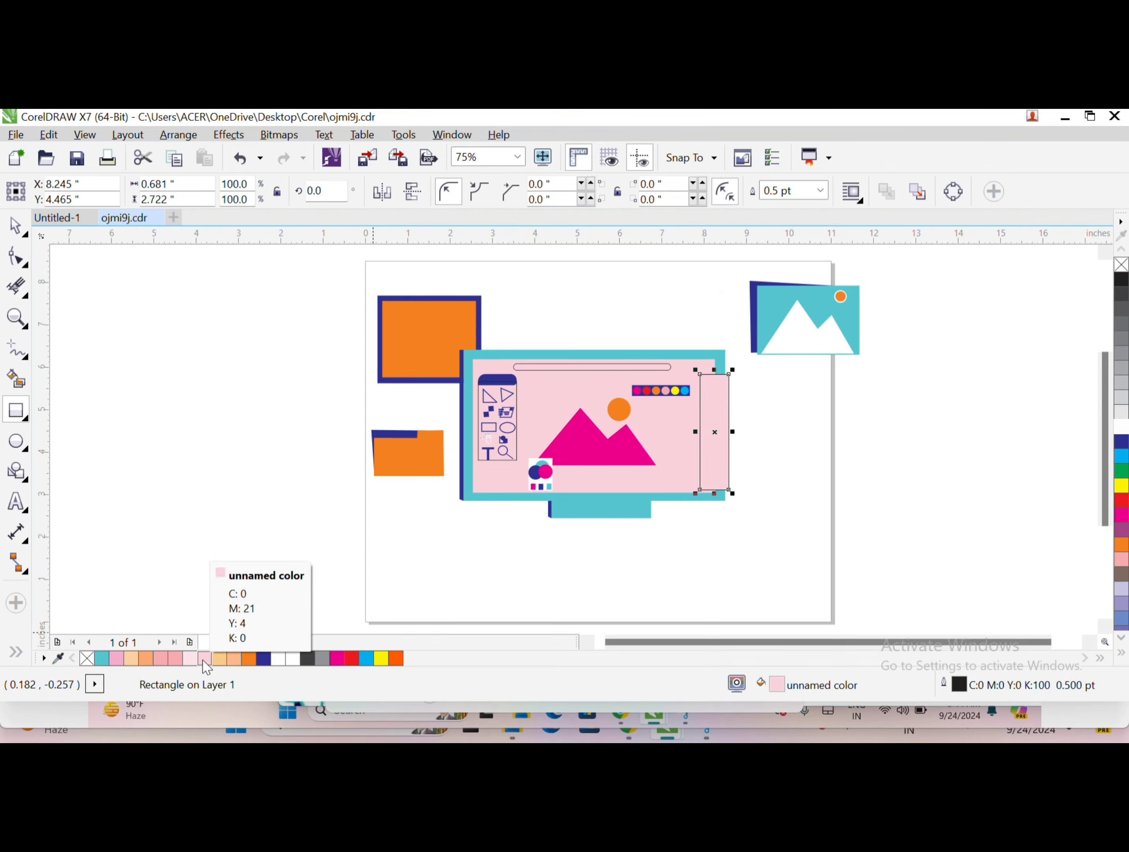
{"action": "left_click", "coordinate": [743, 371]}
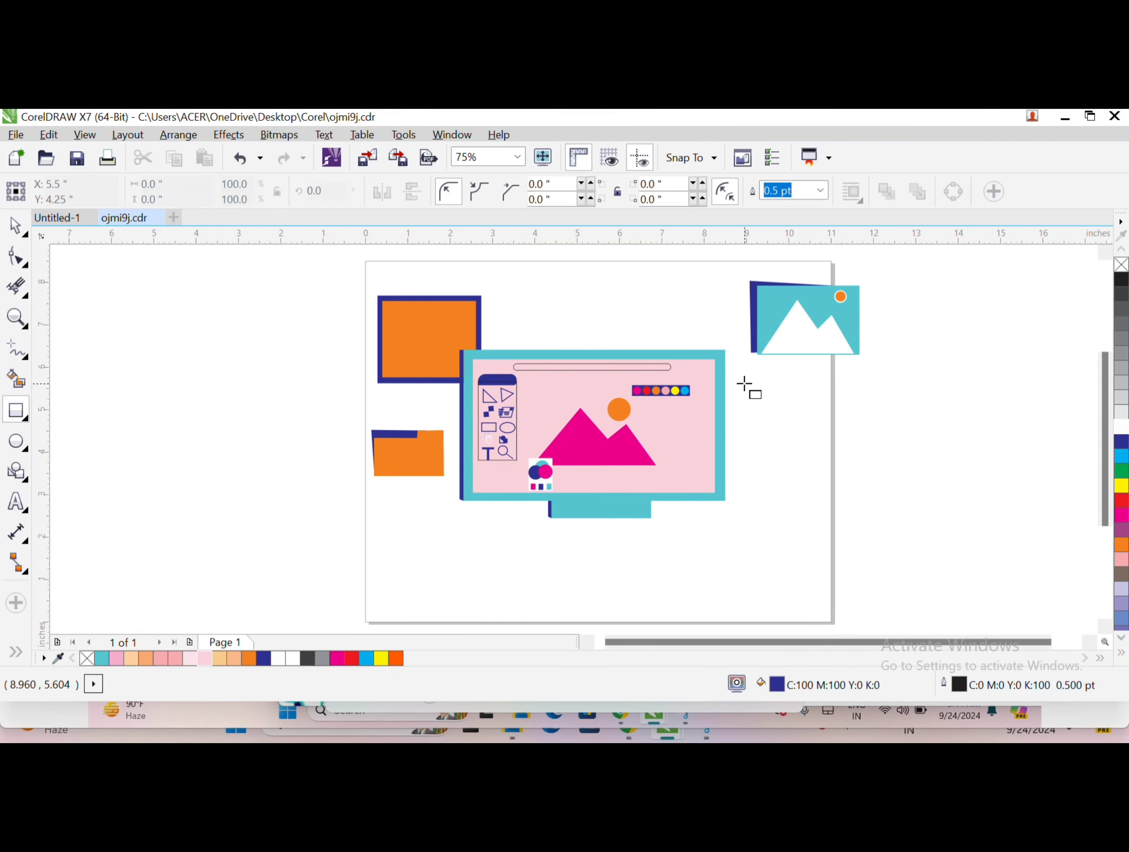
- Draw a rectangle about 5.024 by 2.611 in, fill it Light Violet without outline, and fit it behind the mountain picture as its canvas
{"action": "left_click_drag", "start_coordinate": [740, 370], "coordinate": [526, 482]}
{"action": "left_click", "coordinate": [189, 659]}
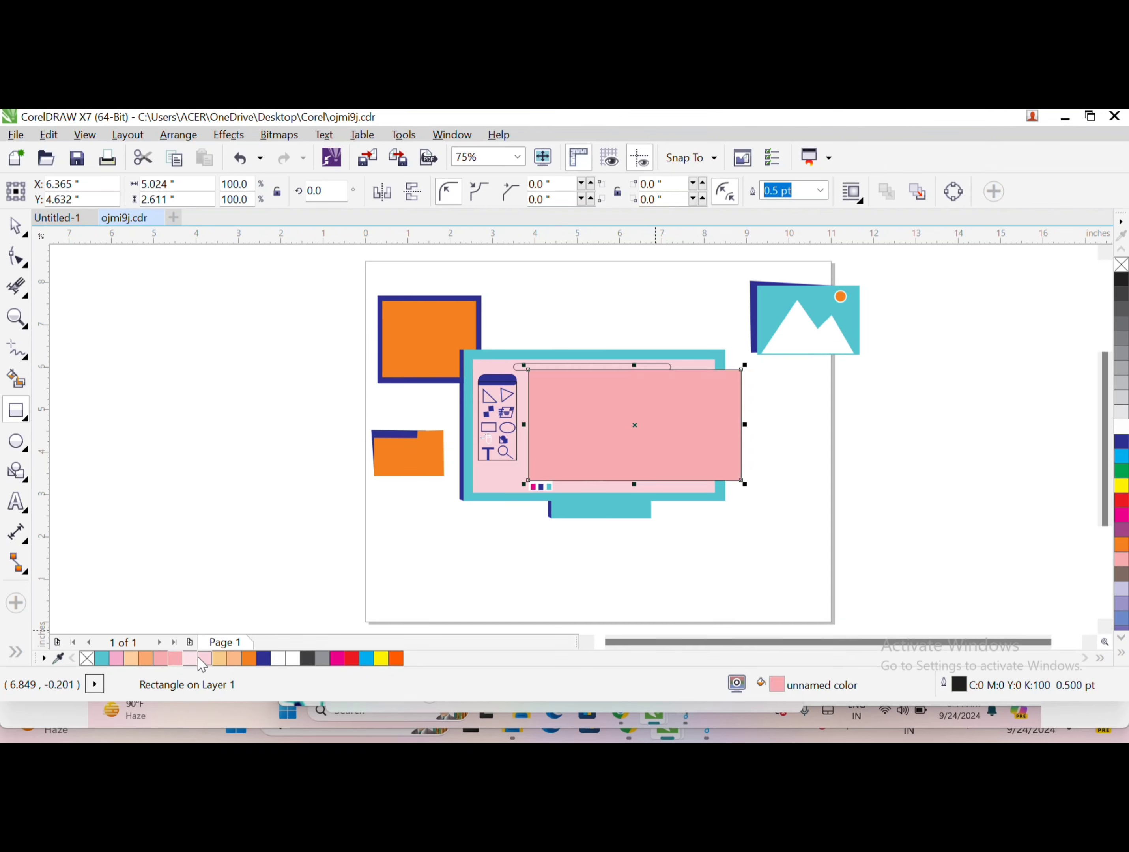
{"action": "left_click", "coordinate": [780, 221]}
{"action": "key", "text": "ctrl+z"}
{"action": "key", "text": "ctrl+z"}
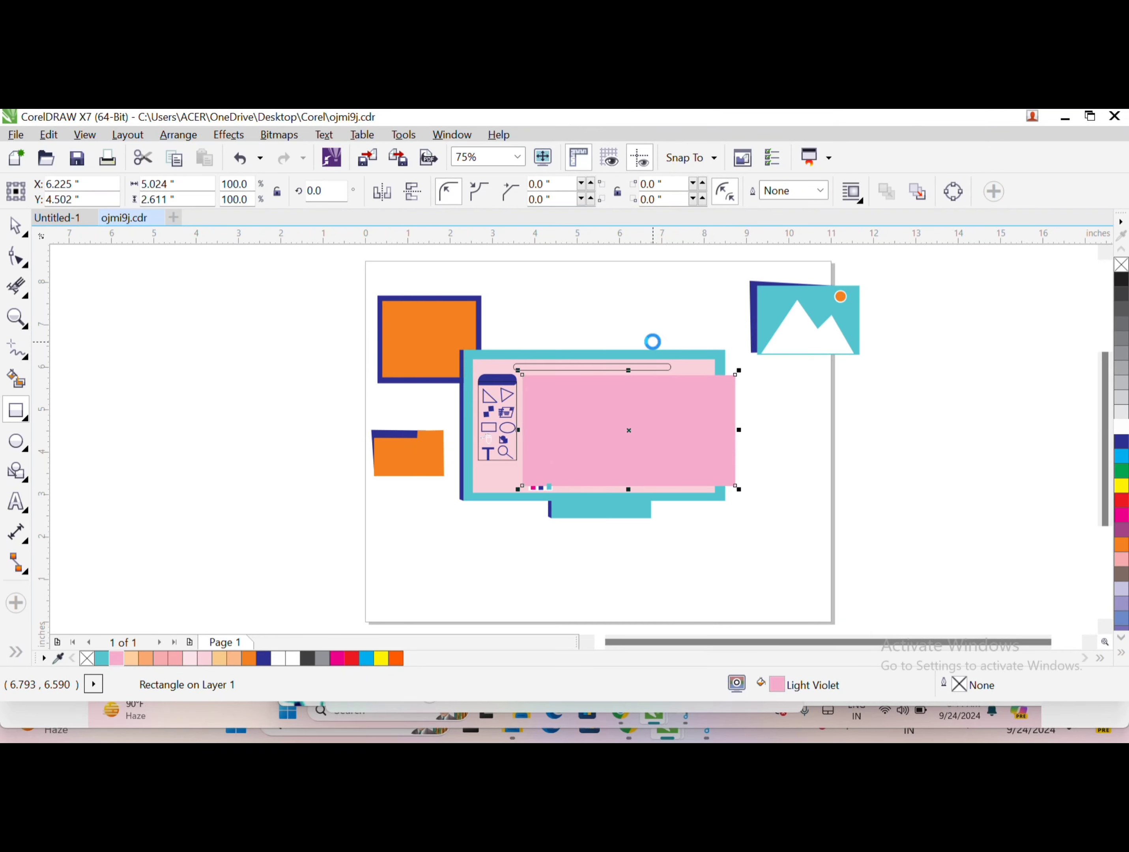
{"action": "left_click_drag", "start_coordinate": [739, 429], "coordinate": [704, 429]}
{"action": "left_click", "coordinate": [784, 401]}
- Draw a sidebar about 0.712 by 2.886 in along the monitor screen's right edge, filled light pink with no outline
{"action": "mouse_move", "coordinate": [588, 411]}
{"action": "left_mouse_down"}
{"action": "mouse_move", "coordinate": [701, 377]}
{"action": "mouse_move", "coordinate": [716, 496]}
{"action": "left_mouse_up"}
{"action": "left_click", "coordinate": [745, 471]}
{"action": "key", "text": "F6"}
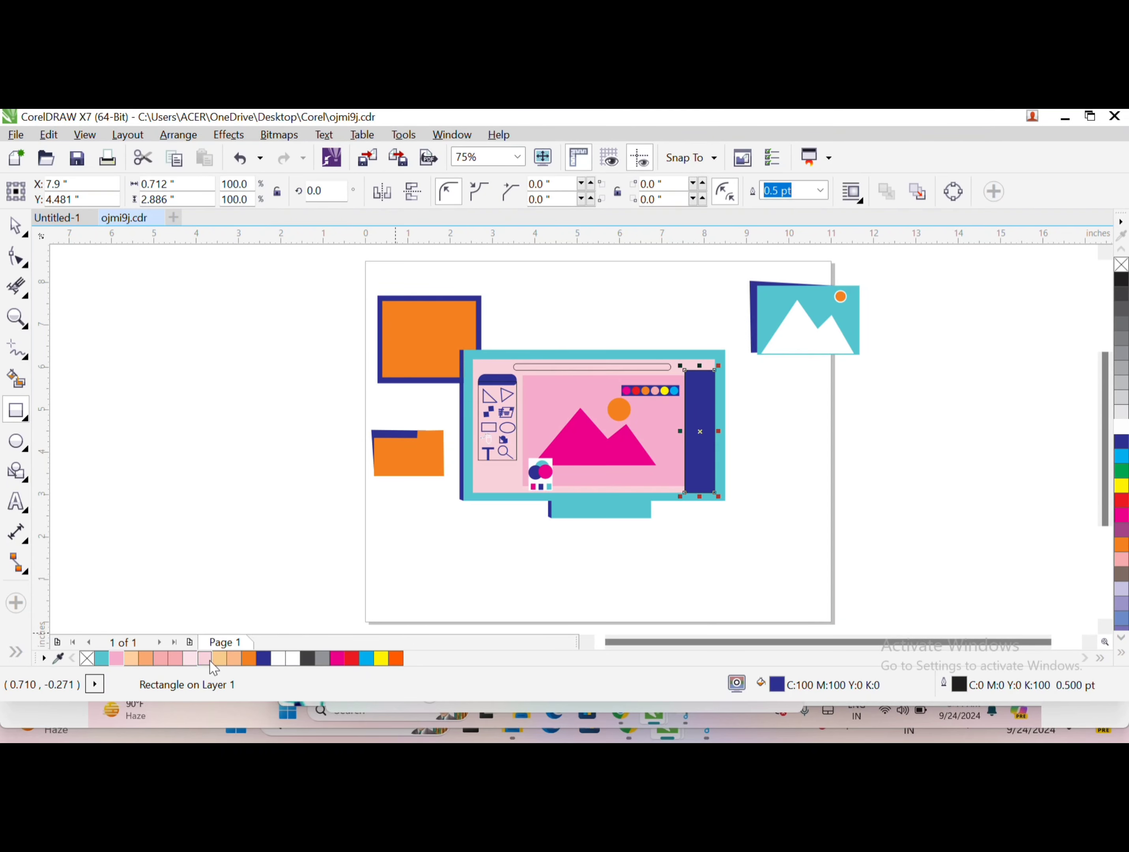
{"action": "left_click", "coordinate": [212, 662]}
{"action": "left_click", "coordinate": [820, 191]}
{"action": "left_click", "coordinate": [788, 207]}
- Recolour the lower dark stripe on the pencil with a pale tint
{"action": "scroll", "coordinate": [745, 403], "scroll_direction": "down", "scroll_amount": 3}
{"action": "scroll", "coordinate": [660, 386], "scroll_direction": "up", "scroll_amount": 5}
{"action": "left_click", "coordinate": [662, 384]}
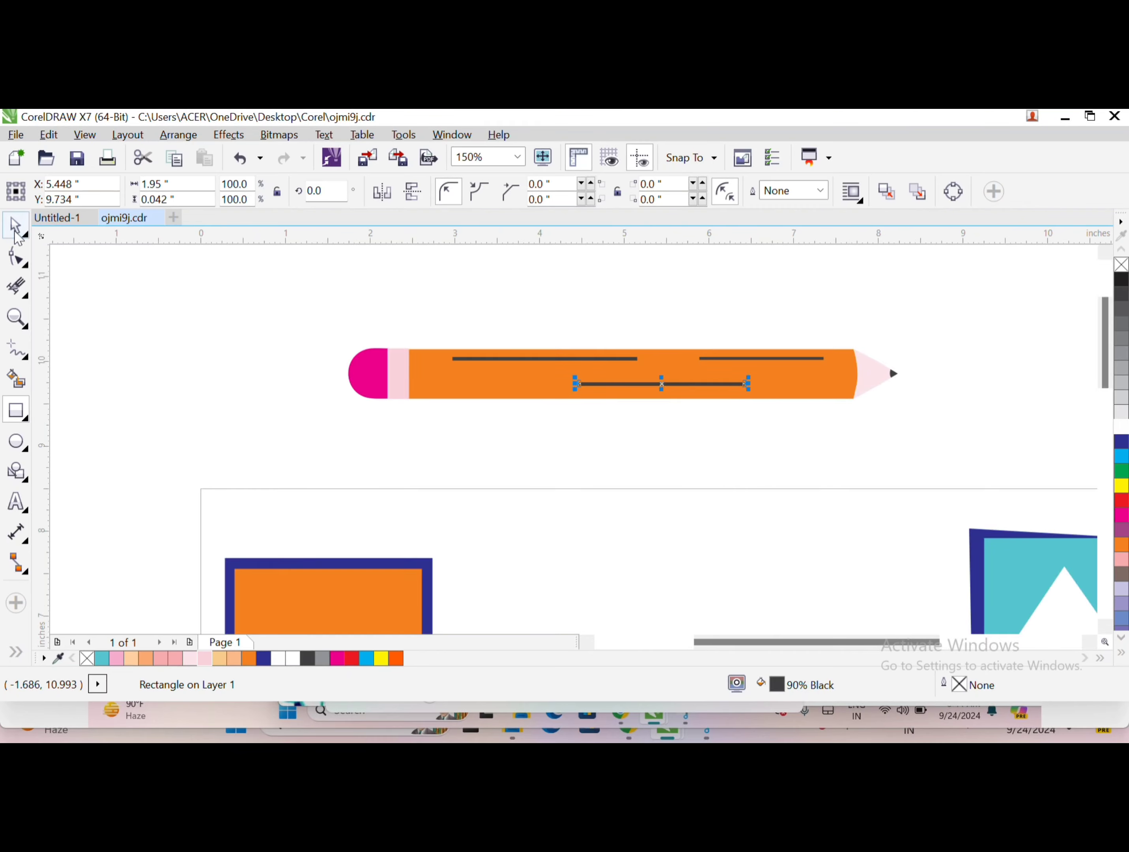
{"action": "scroll", "coordinate": [613, 515], "scroll_direction": "down", "scroll_amount": 2}
{"action": "scroll", "coordinate": [496, 513], "scroll_direction": "up", "scroll_amount": 2}
{"action": "key", "text": "Tab"}
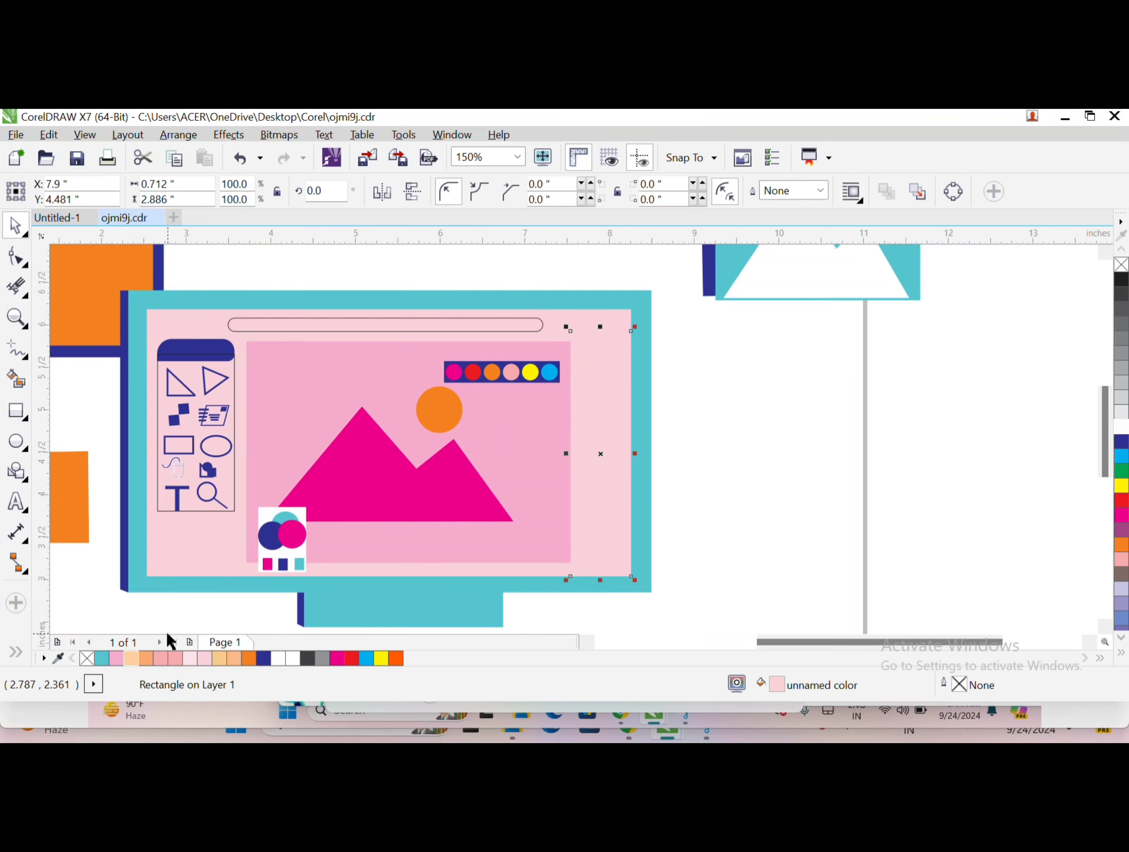
- Change the fill of the monitor's sidebar to the palest pink of the document palette
{"action": "left_click", "coordinate": [204, 658]}
{"action": "left_click", "coordinate": [190, 659]}
{"action": "left_click_drag", "start_coordinate": [188, 664], "coordinate": [603, 343]}
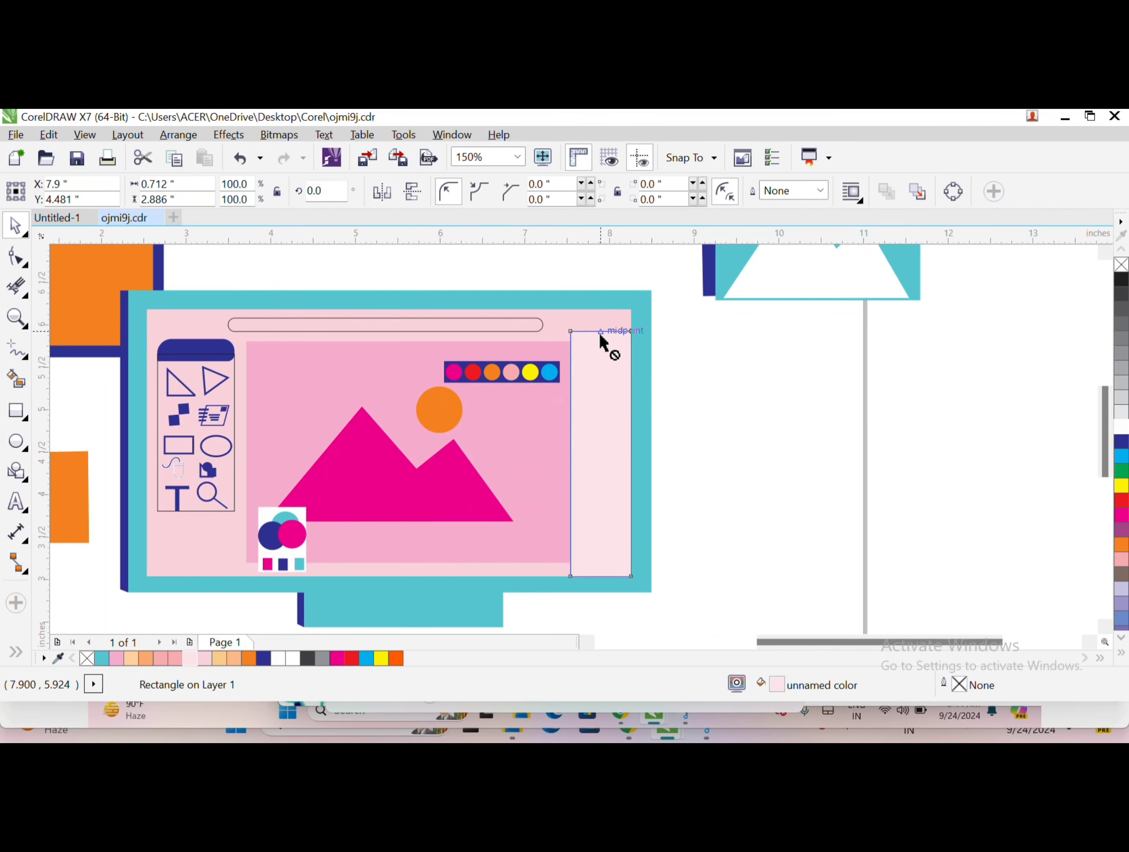
- Draw a bar about 0.531 by 0.111 in near the sidebar's top, filled purple (C20 M80 Y0 K20) with no outline
{"action": "scroll", "coordinate": [610, 357], "scroll_direction": "up", "scroll_amount": 2}
{"action": "key", "text": "F6"}
{"action": "left_click_drag", "start_coordinate": [548, 384], "coordinate": [639, 403]}
{"action": "scroll", "coordinate": [652, 398], "scroll_direction": "down", "scroll_amount": 1}
{"action": "left_click", "coordinate": [1122, 530]}
{"action": "left_click", "coordinate": [820, 191]}
{"action": "left_click", "coordinate": [773, 204]}
- Try to repeat the purple bar down the sidebar with six evenly spaced copies
{"action": "key", "text": "ctrl+d"}
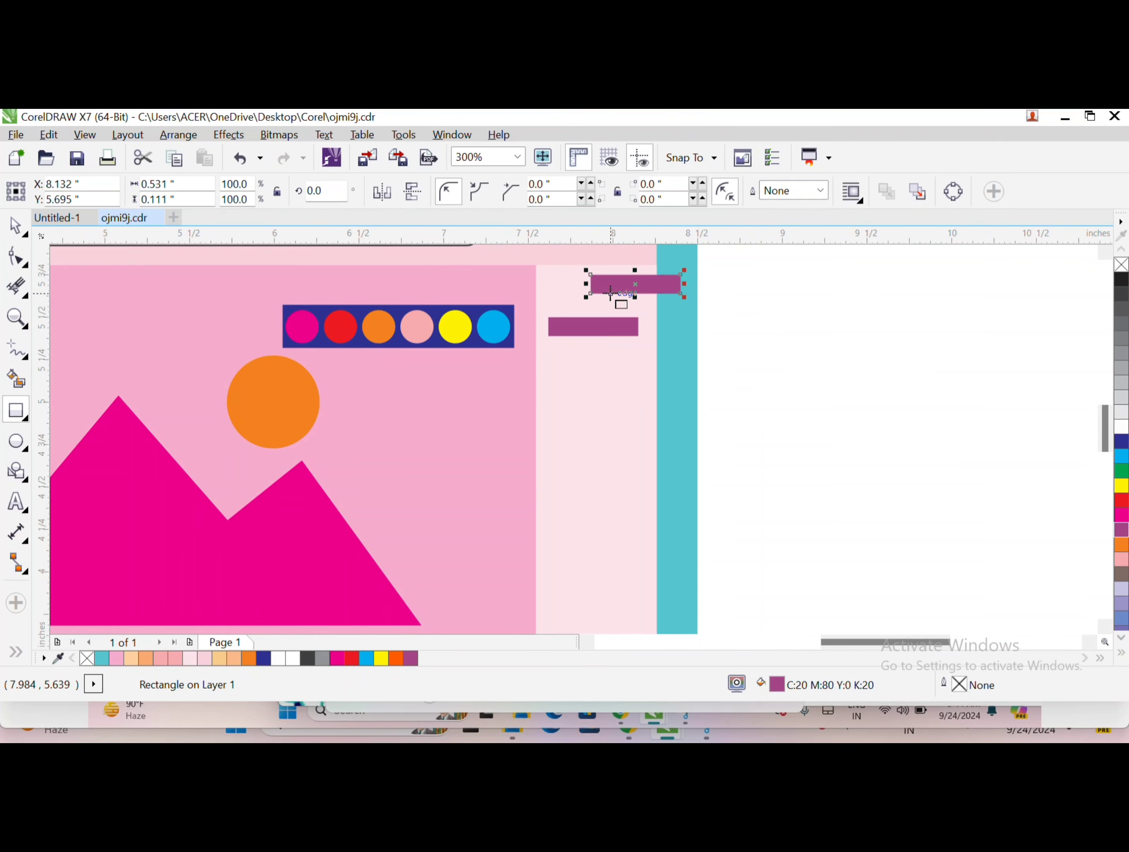
{"action": "left_click_drag", "start_coordinate": [634, 285], "coordinate": [595, 359]}
{"action": "key", "text": "ctrl+d"}
{"action": "key", "text": "ctrl+d"}
{"action": "key", "text": "ctrl+d"}
{"action": "key", "text": "ctrl+d"}
{"action": "key", "text": "ctrl+d"}
{"action": "scroll", "coordinate": [651, 461], "scroll_direction": "down", "scroll_amount": 2}
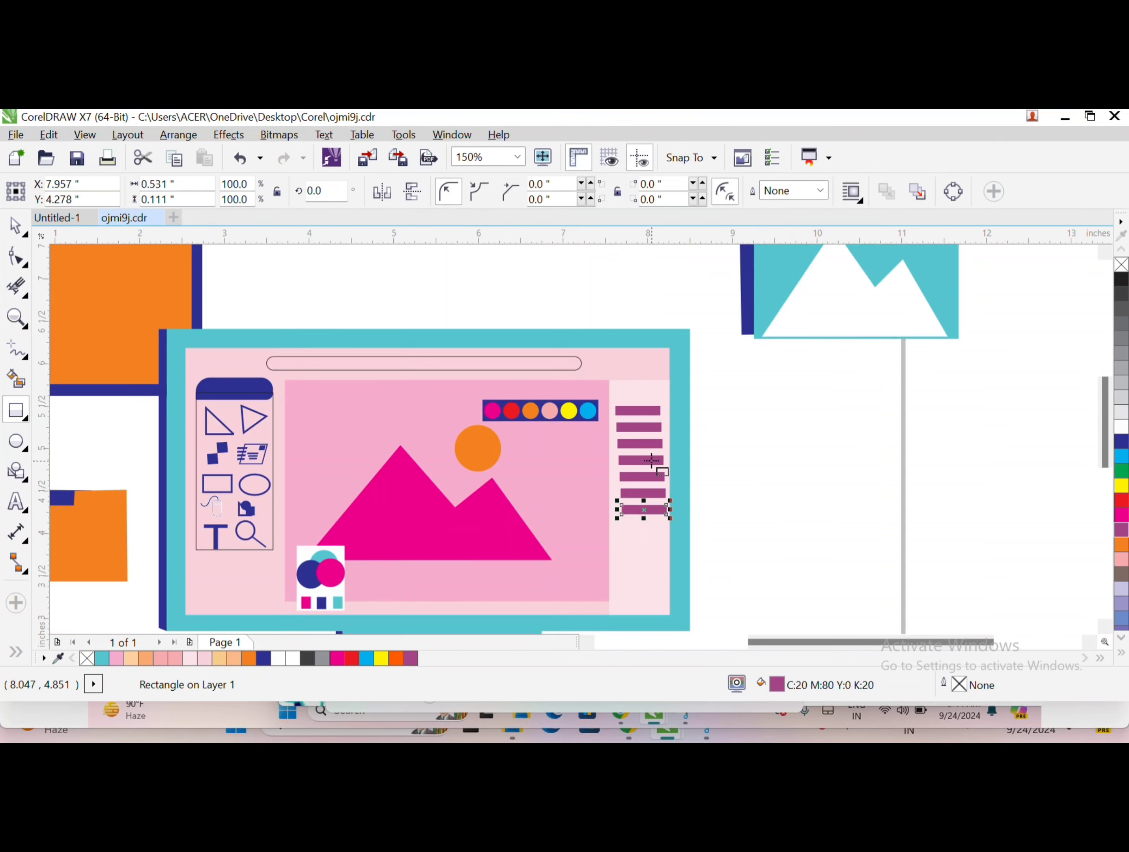
- Undo all copies of the purple bar, keeping only the original
{"action": "key", "text": "ctrl+z"}
{"action": "key", "text": "ctrl+z"}
{"action": "key", "text": "ctrl+z"}
{"action": "key", "text": "ctrl+z"}
{"action": "key", "text": "ctrl+z"}
{"action": "key", "text": "ctrl+z"}
{"action": "scroll", "coordinate": [640, 416], "scroll_direction": "up", "scroll_amount": 2}
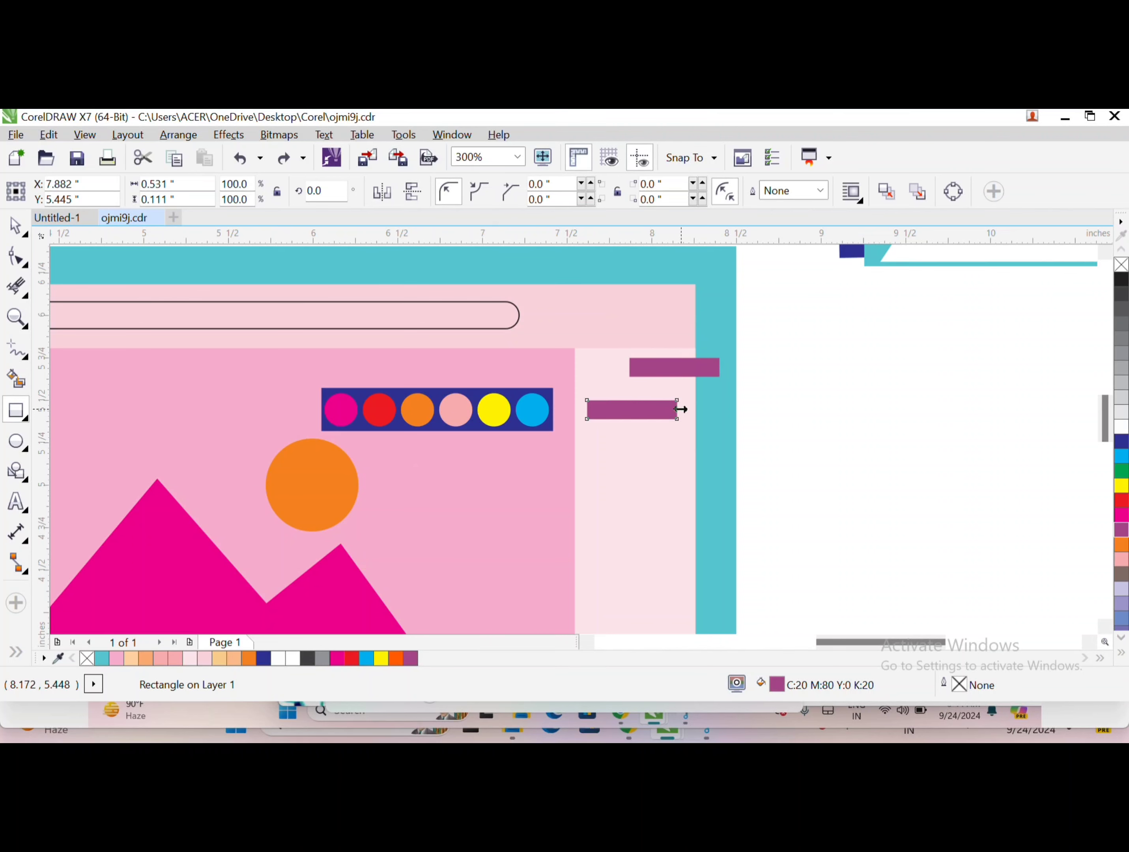
{"action": "key", "text": "ctrl+z"}
- Widen the purple bar to about 0.618 in and repeat it evenly down the sidebar as a column of five
{"action": "key", "text": "space"}
{"action": "left_click", "coordinate": [647, 413]}
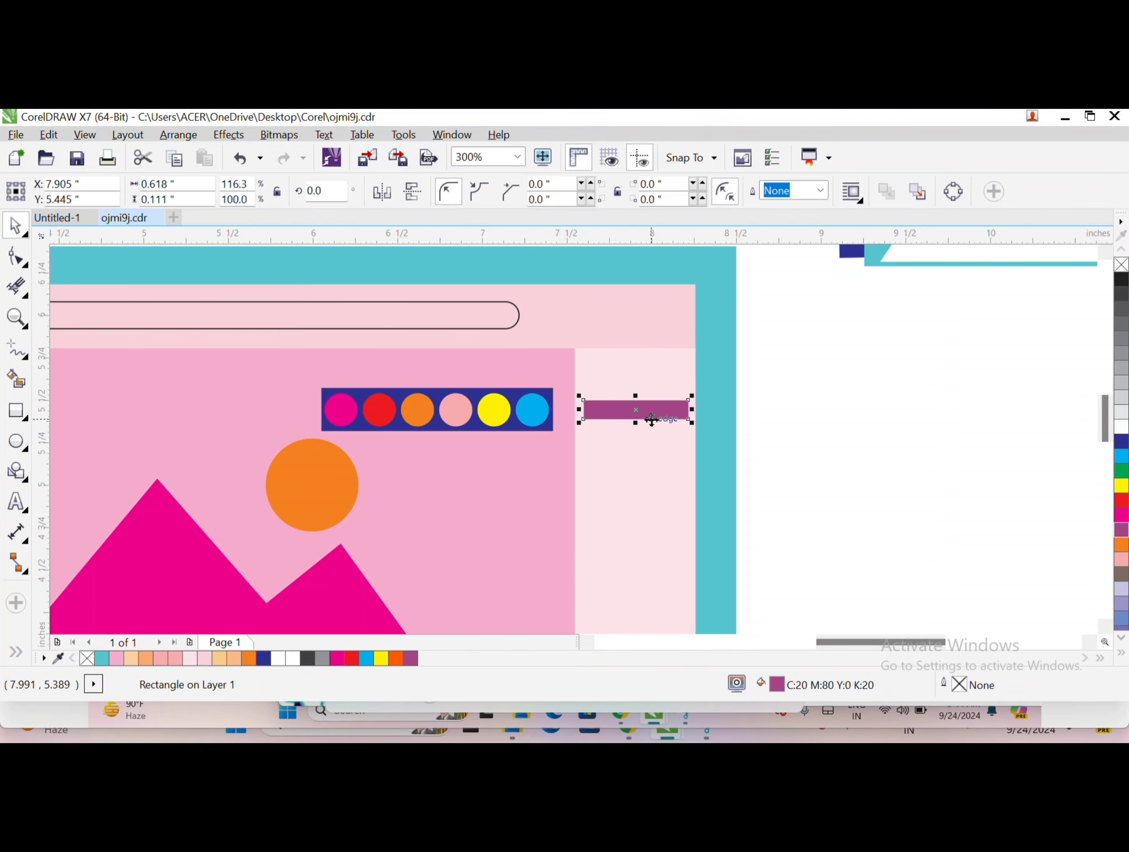
{"action": "key", "text": "ctrl+d"}
{"action": "left_click_drag", "start_coordinate": [677, 366], "coordinate": [595, 461]}
{"action": "key", "text": "ctrl+d"}
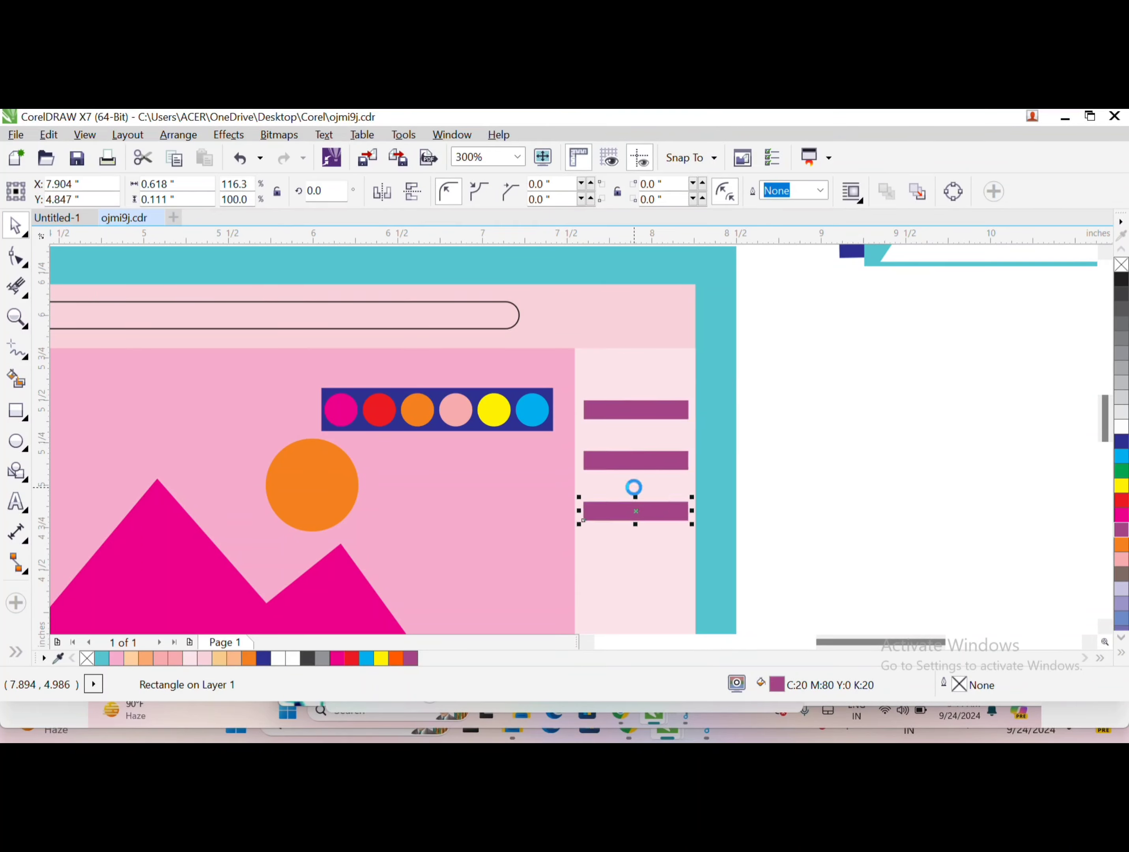
{"action": "key", "text": "ctrl+d"}
{"action": "key", "text": "ctrl+d"}
- Place a sixth bar below the purple column, leaving a slightly larger gap, and fill it red (C0 M100 Y100 K0)
{"action": "scroll", "coordinate": [647, 515], "scroll_direction": "down", "scroll_amount": 4}
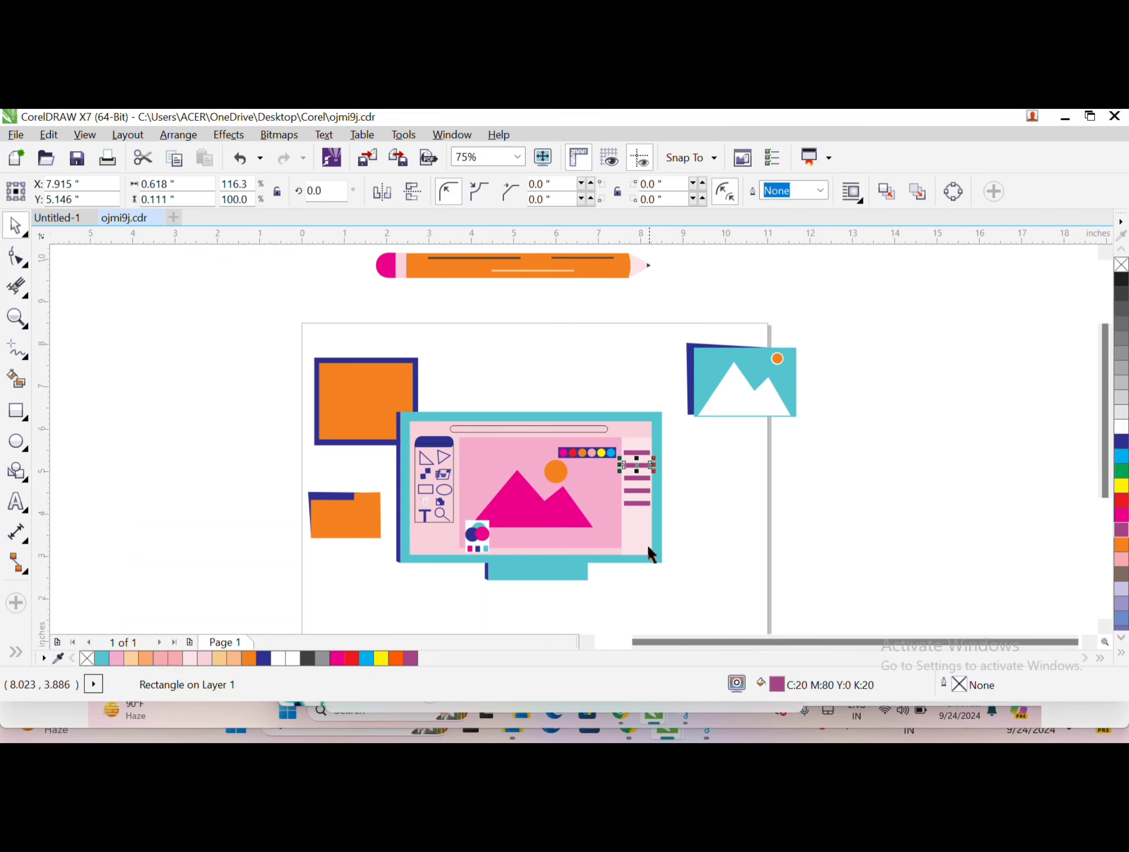
{"action": "scroll", "coordinate": [645, 527], "scroll_direction": "up", "scroll_amount": 4}
{"action": "left_click_drag", "start_coordinate": [622, 539], "coordinate": [600, 532]}
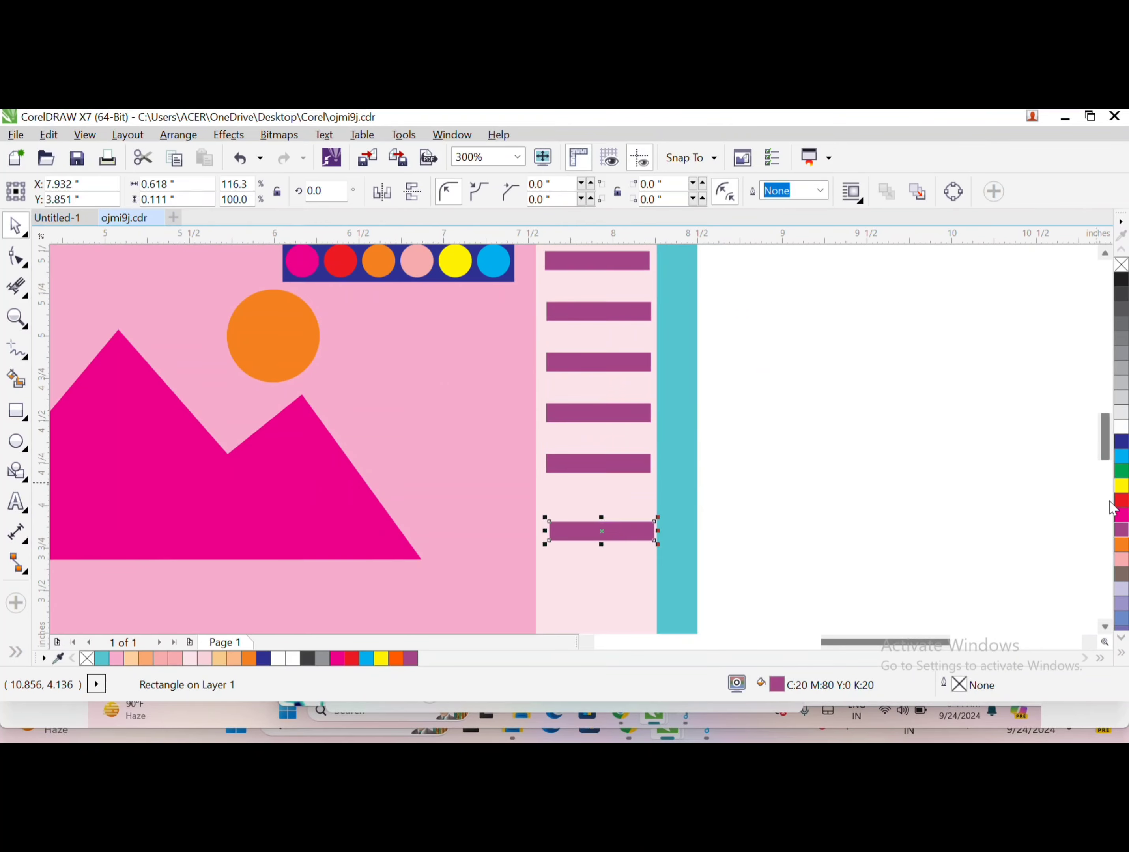
{"action": "left_click", "coordinate": [1119, 501]}
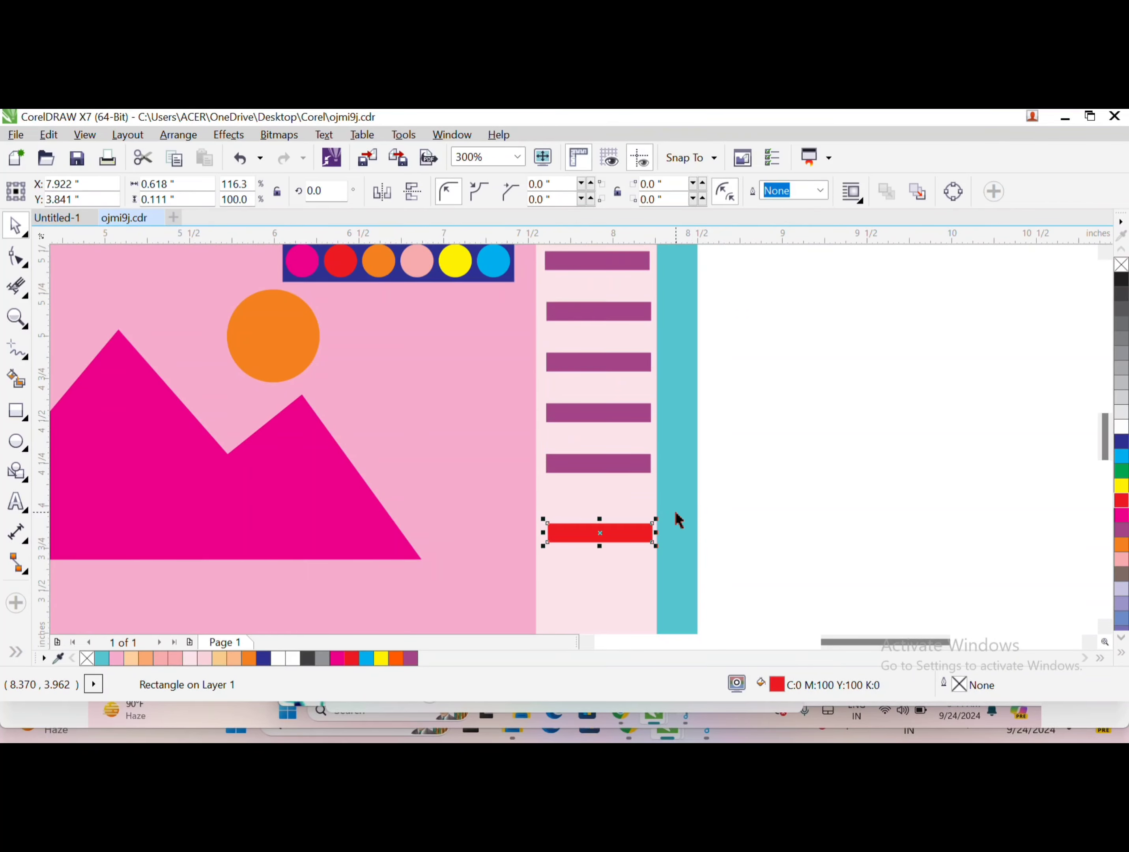
{"action": "left_click_drag", "start_coordinate": [592, 525], "coordinate": [591, 518]}
- Add two more bars below the red one, both filled magenta (C0 M100 Y0 K0)
{"action": "key", "text": "ctrl+d"}
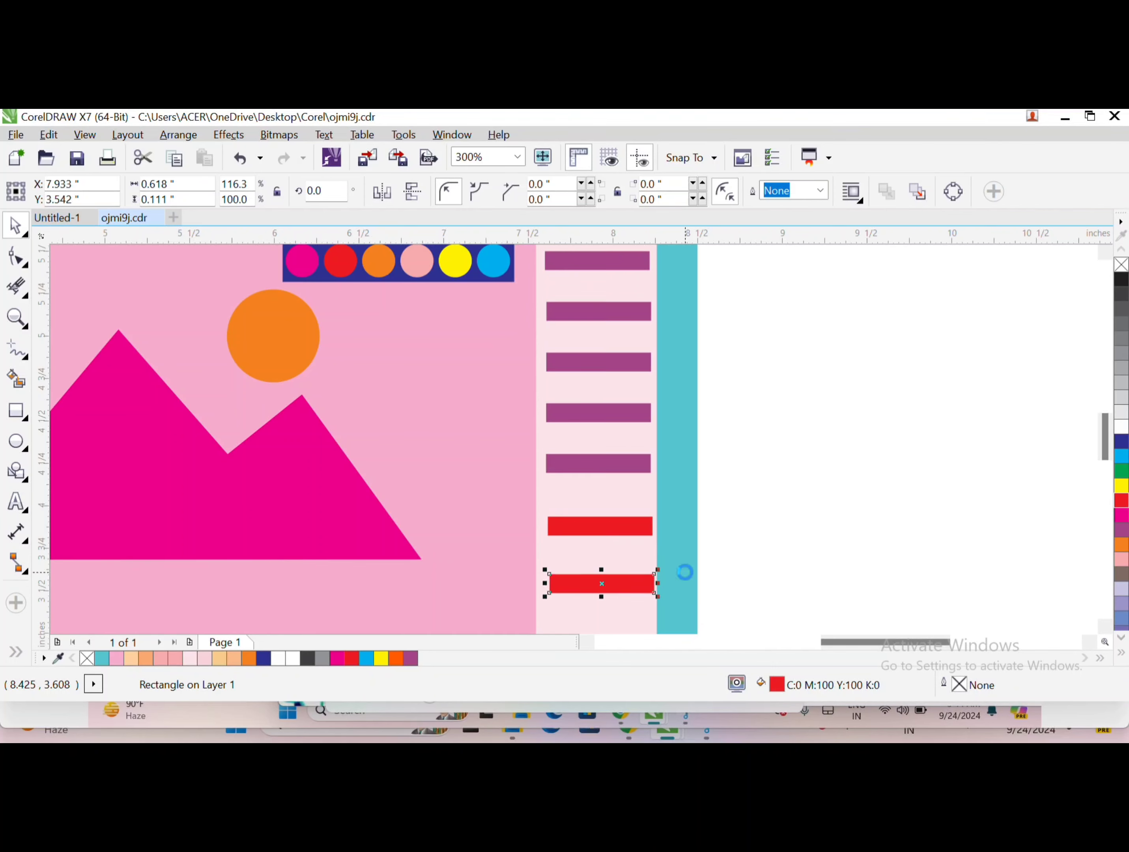
{"action": "scroll", "coordinate": [585, 418], "scroll_direction": "down", "scroll_amount": 3}
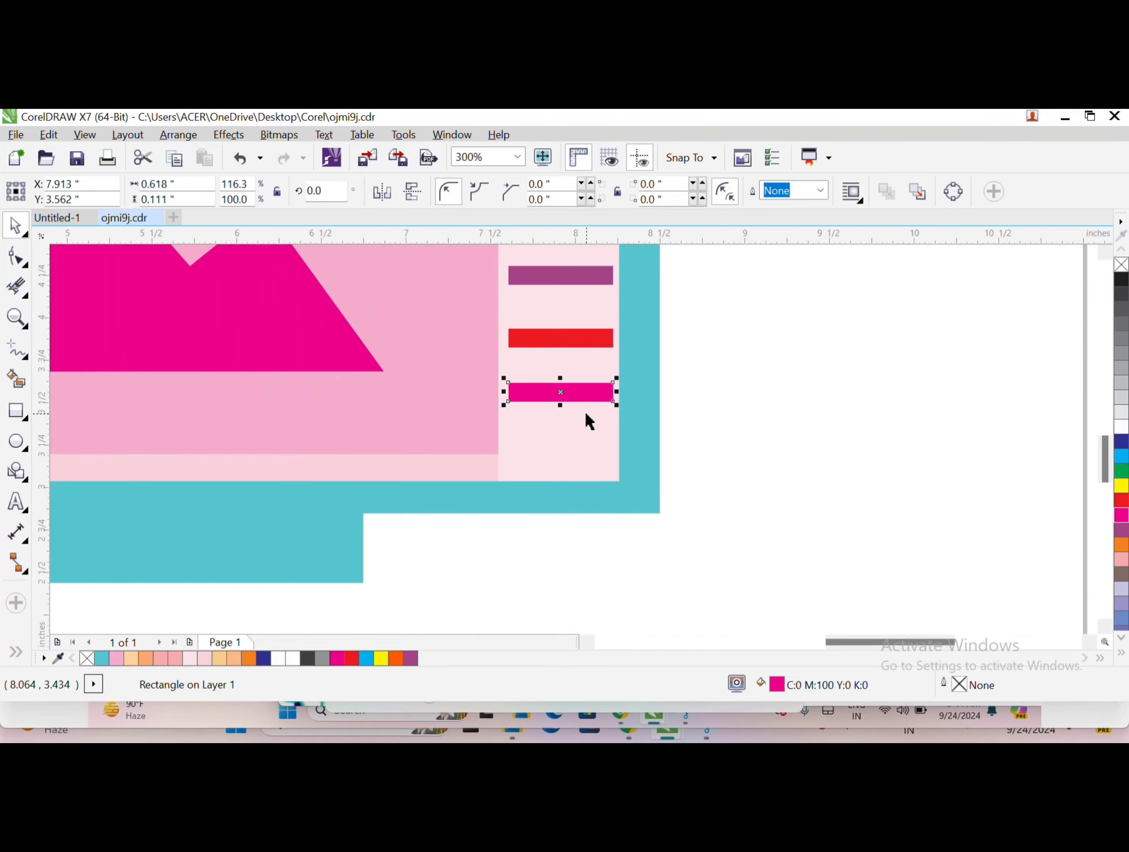
{"action": "key", "text": "ctrl+d"}
{"action": "left_click_drag", "start_coordinate": [538, 449], "coordinate": [538, 449]}
{"action": "left_click", "coordinate": [715, 466]}
{"action": "scroll", "coordinate": [516, 421], "scroll_direction": "down", "scroll_amount": 2}
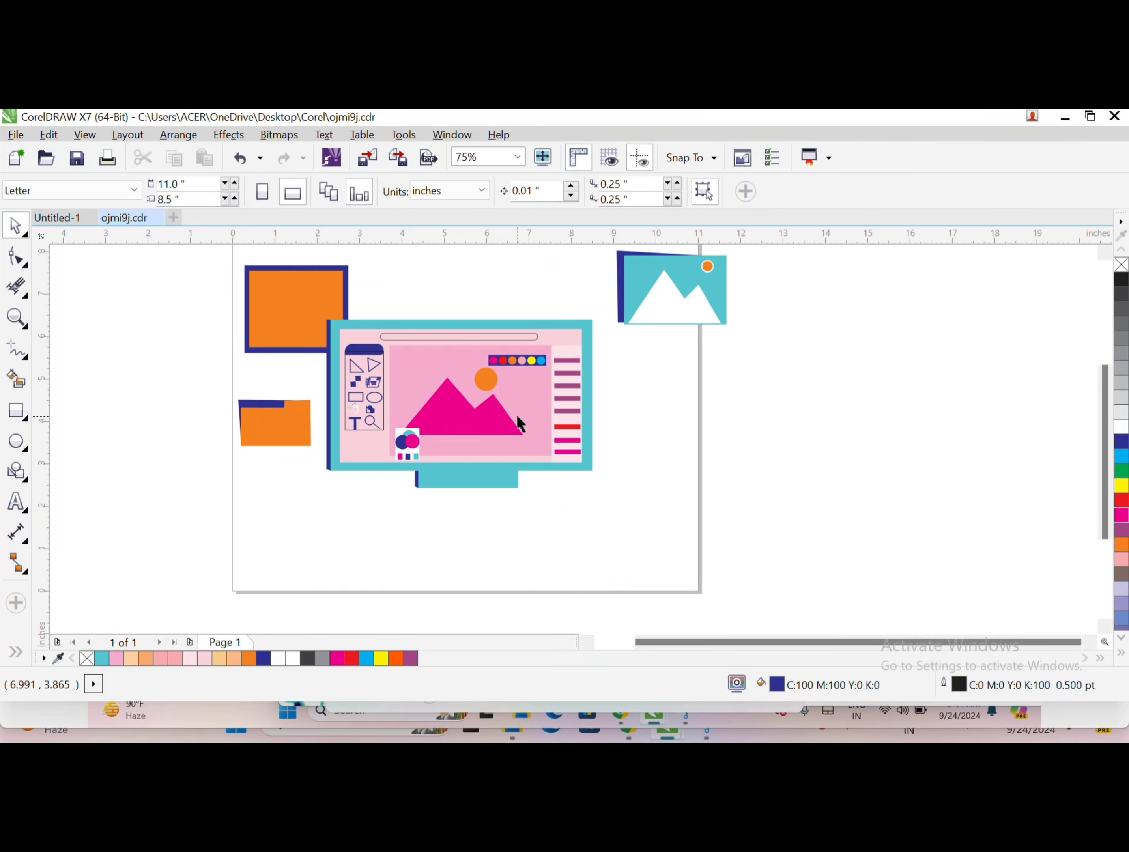
- Add two pink circles about 0.219 in across side by side in the screen header, next to the rounded bar
{"action": "scroll", "coordinate": [411, 333], "scroll_direction": "up", "scroll_amount": 2}
{"action": "left_click", "coordinate": [15, 444]}
{"action": "left_click_drag", "start_coordinate": [618, 327], "coordinate": [646, 362]}
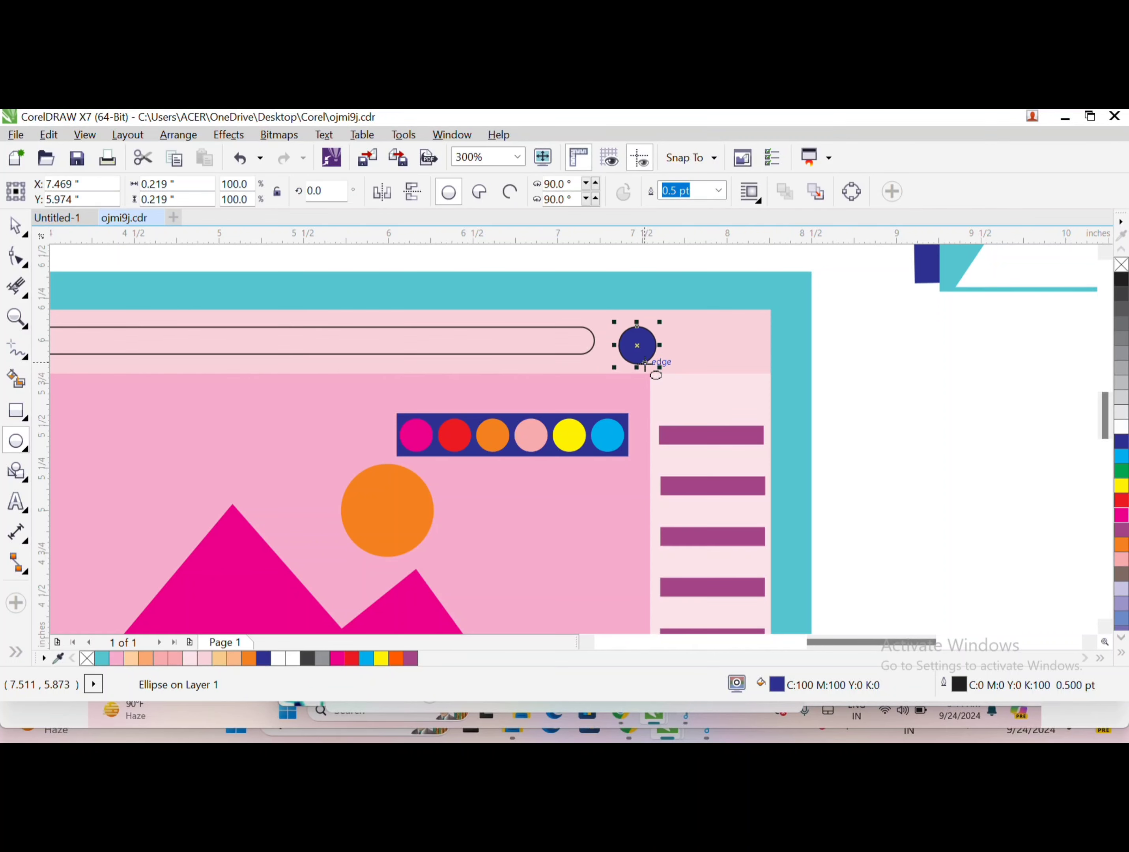
{"action": "left_click", "coordinate": [160, 658]}
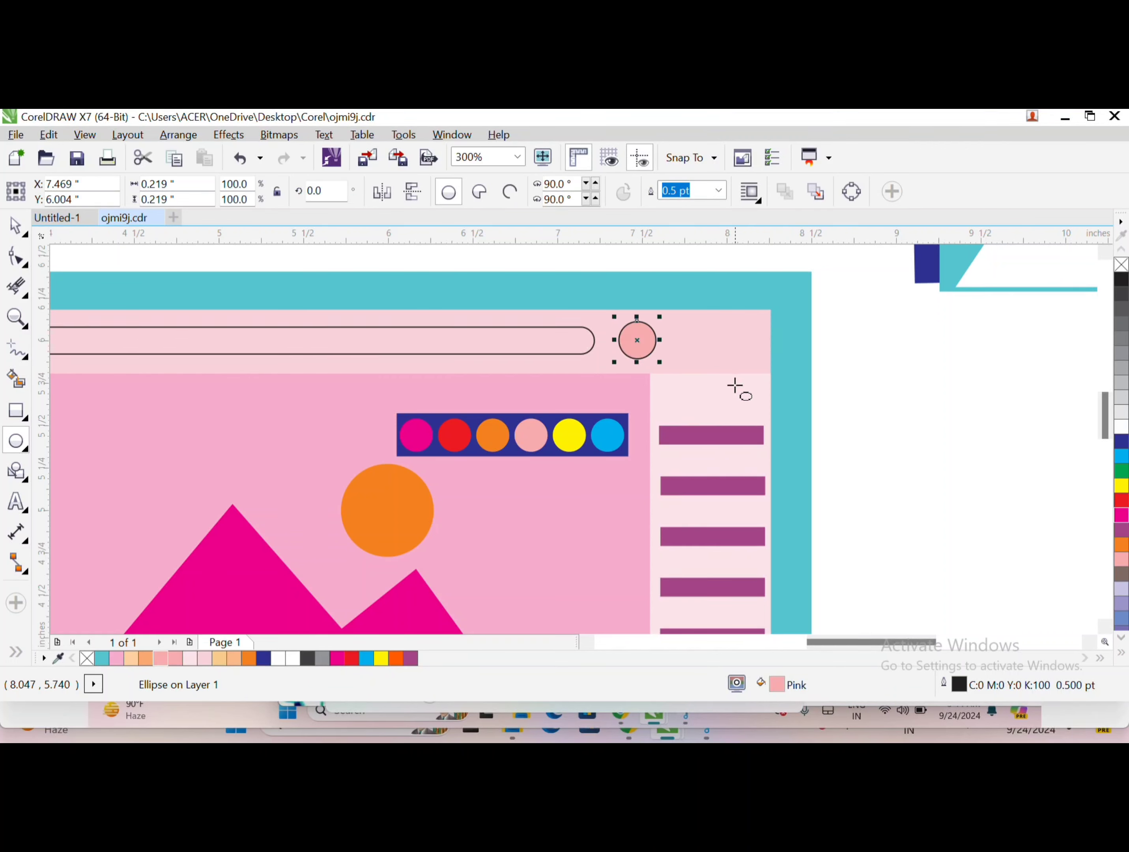
{"action": "left_click_drag", "start_coordinate": [682, 318], "coordinate": [722, 360]}
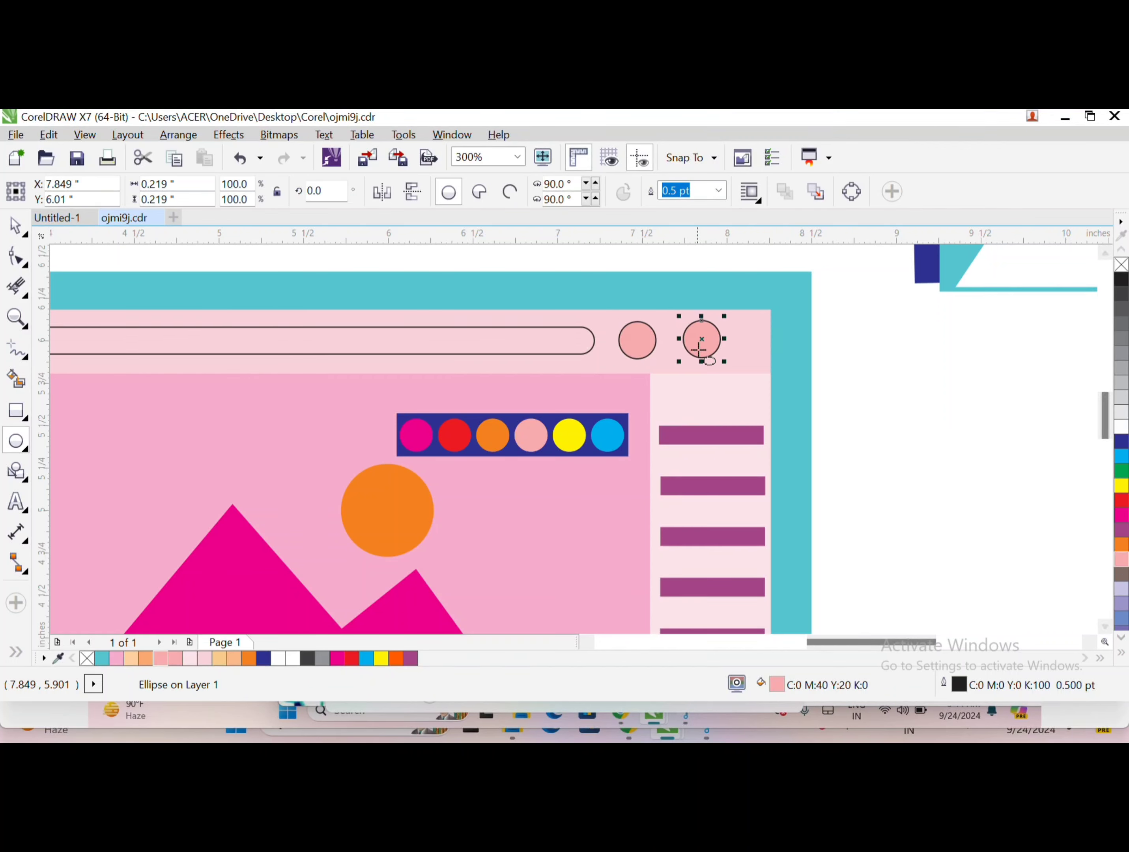
- Fill both header circles with magenta (C0 M100 Y0 K0) and remove their outlines
{"action": "left_click", "coordinate": [638, 341]}
{"action": "scroll", "coordinate": [1120, 515], "scroll_direction": "down", "scroll_amount": 3}
{"action": "left_click", "coordinate": [1120, 383]}
{"action": "left_click", "coordinate": [701, 340]}
{"action": "left_click", "coordinate": [1121, 383]}
{"action": "left_click", "coordinate": [719, 190]}
{"action": "left_click", "coordinate": [678, 207]}
{"action": "left_click", "coordinate": [642, 330]}
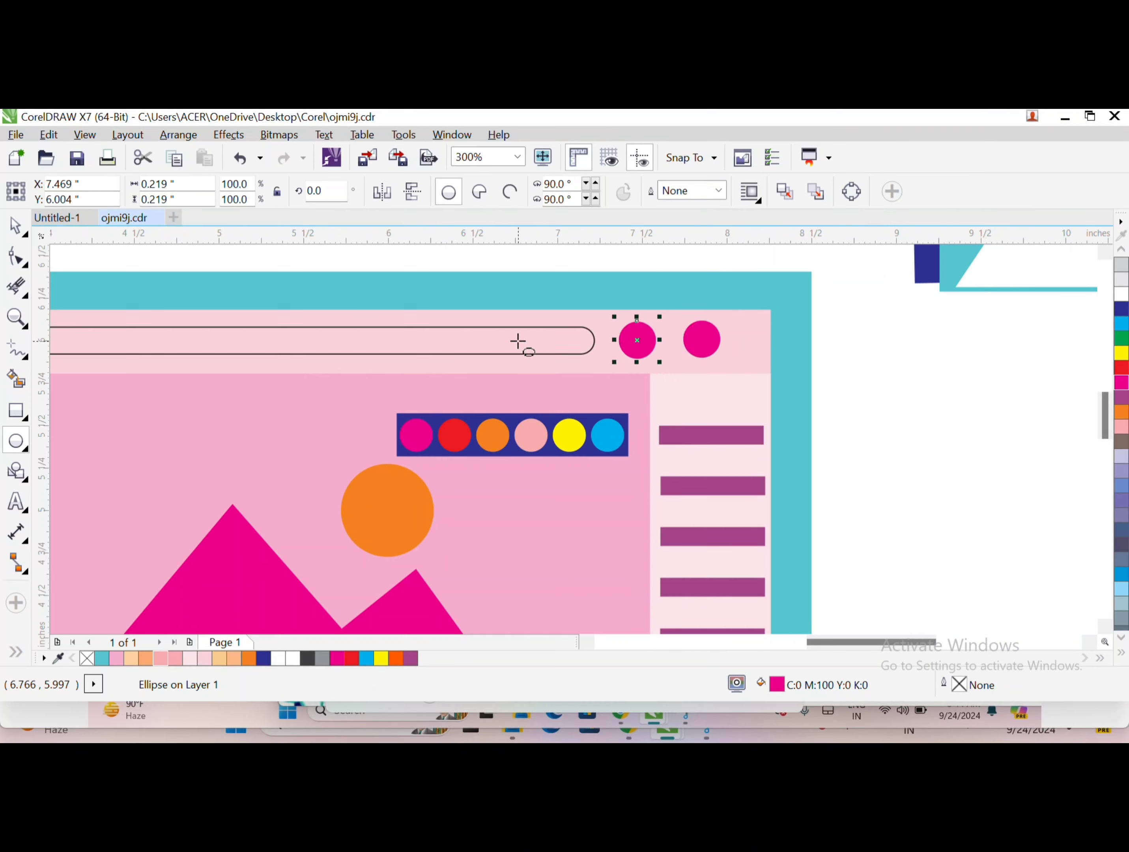
{"action": "key", "text": "Escape"}
{"action": "key", "text": "F3"}
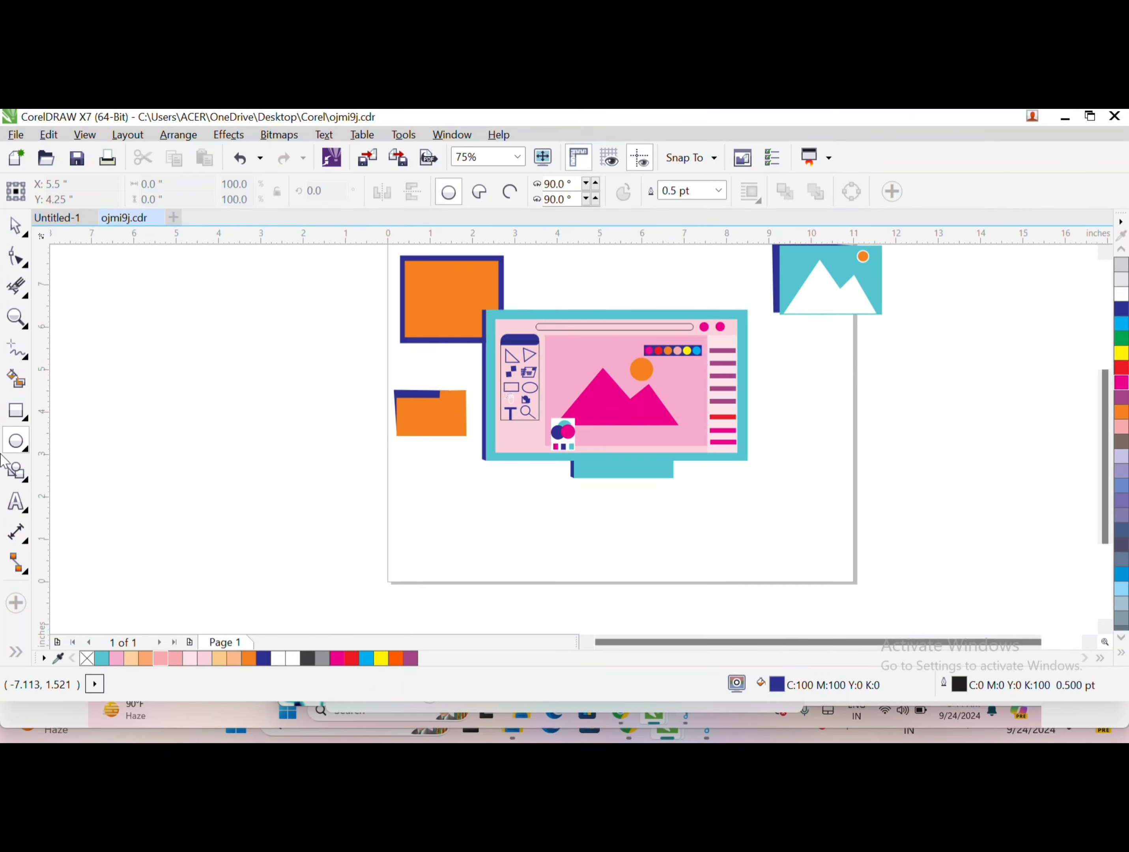
- Draw a white rectangle about 4.43 by 1.14 in beside the page and round its corners
{"action": "left_click", "coordinate": [16, 411]}
{"action": "mouse_move", "coordinate": [169, 305]}
{"action": "left_mouse_down"}
{"action": "mouse_move", "coordinate": [270, 401]}
{"action": "mouse_move", "coordinate": [312, 361]}
{"action": "mouse_move", "coordinate": [357, 354]}
{"action": "left_mouse_up"}
{"action": "left_click", "coordinate": [1120, 294]}
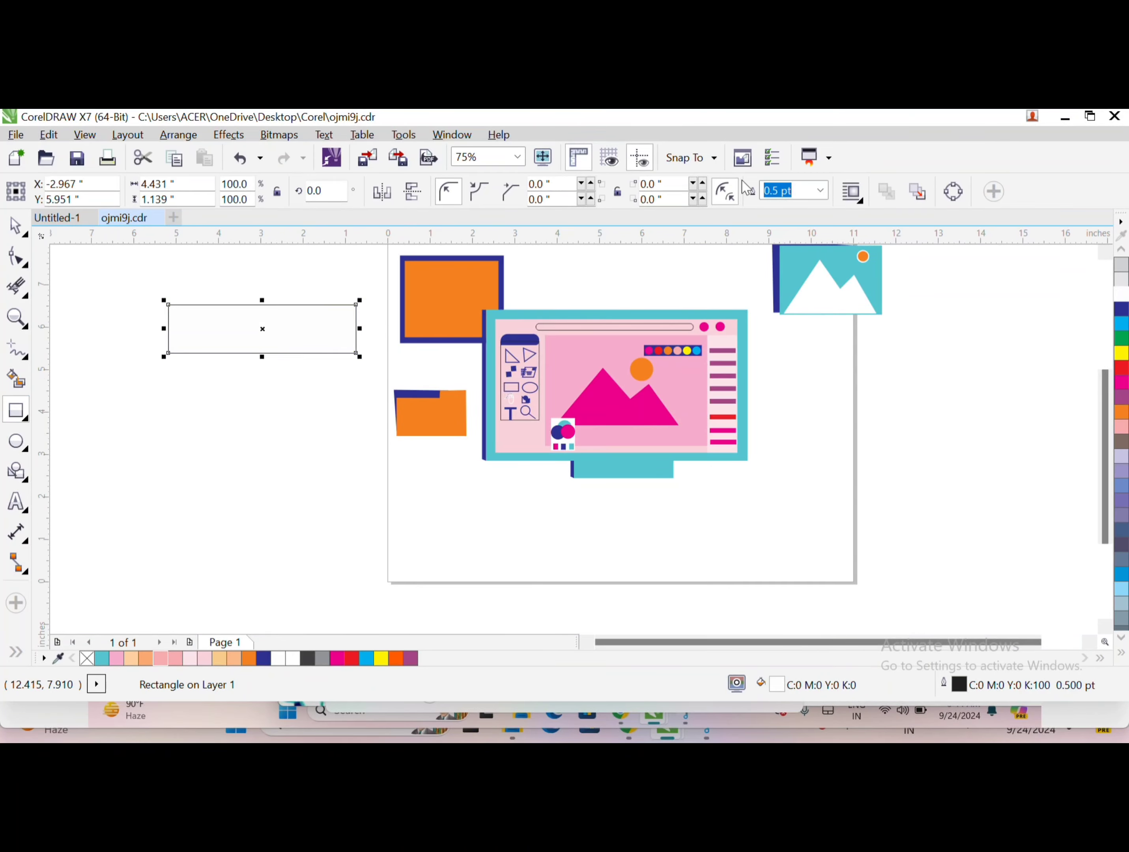
{"action": "left_click_drag", "start_coordinate": [704, 194], "coordinate": [704, 195]}
- Add the artistic text "coreldraw" inside the rounded rectangle
{"action": "left_click", "coordinate": [16, 501]}
{"action": "left_click", "coordinate": [197, 325]}
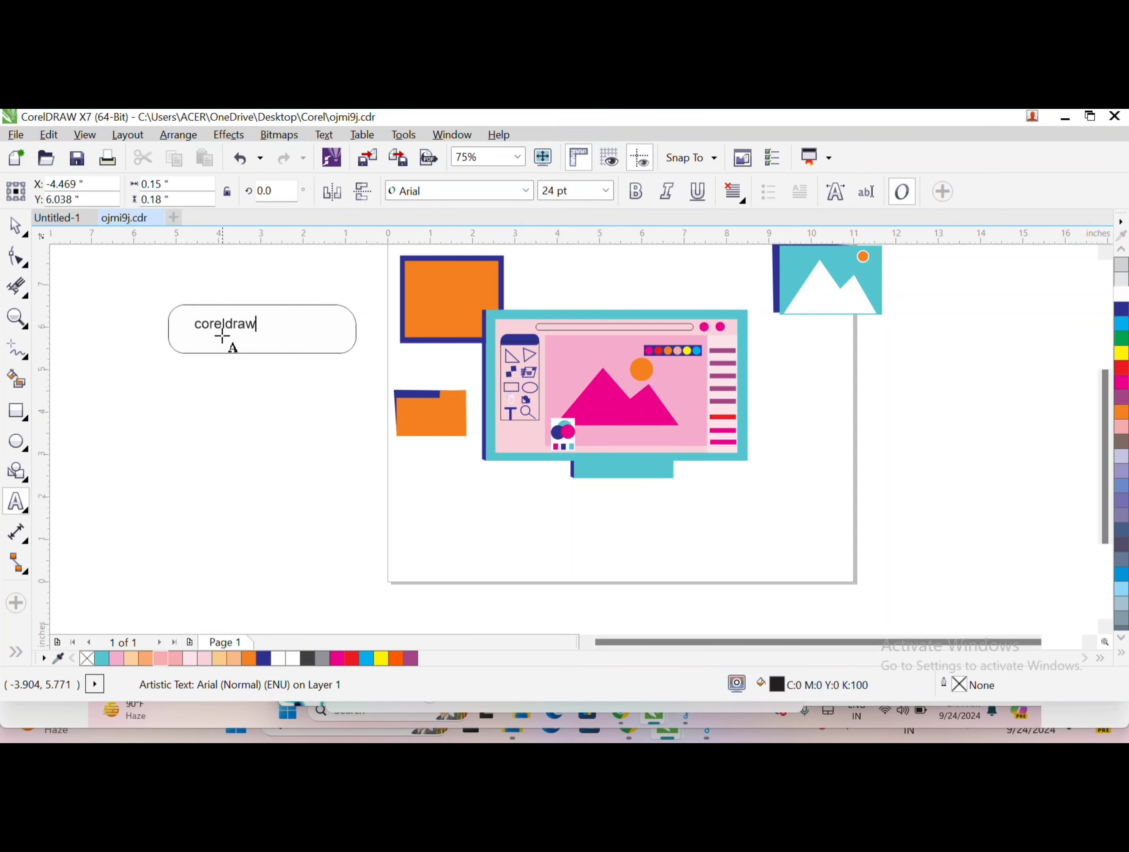
{"action": "key", "text": "ctrl+space"}
- Shrink the rounded rectangle to about 1.625 by 0.409 in so it fits closely around the text
{"action": "left_click", "coordinate": [354, 305]}
{"action": "left_click_drag", "start_coordinate": [357, 302], "coordinate": [239, 295]}
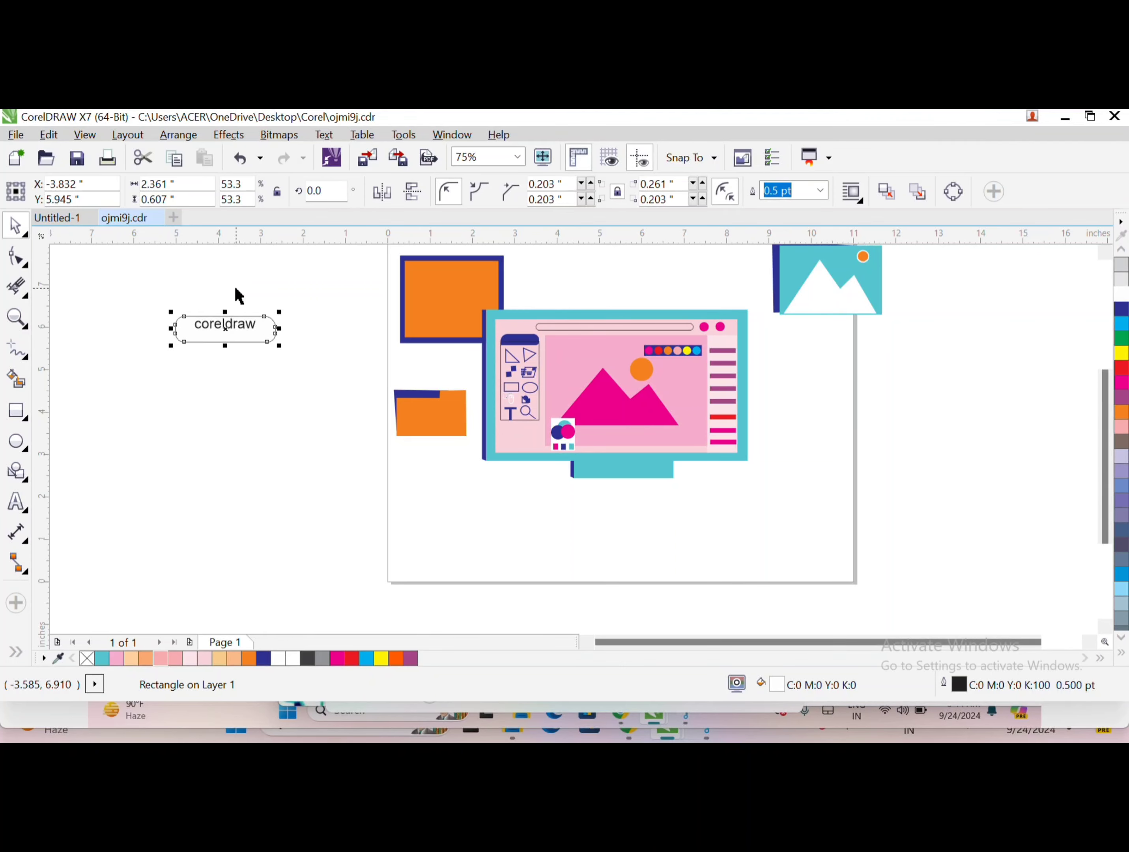
{"action": "left_click_drag", "start_coordinate": [226, 347], "coordinate": [225, 341]}
{"action": "scroll", "coordinate": [191, 322], "scroll_direction": "up", "scroll_amount": 3}
{"action": "left_click_drag", "start_coordinate": [124, 322], "coordinate": [189, 324]}
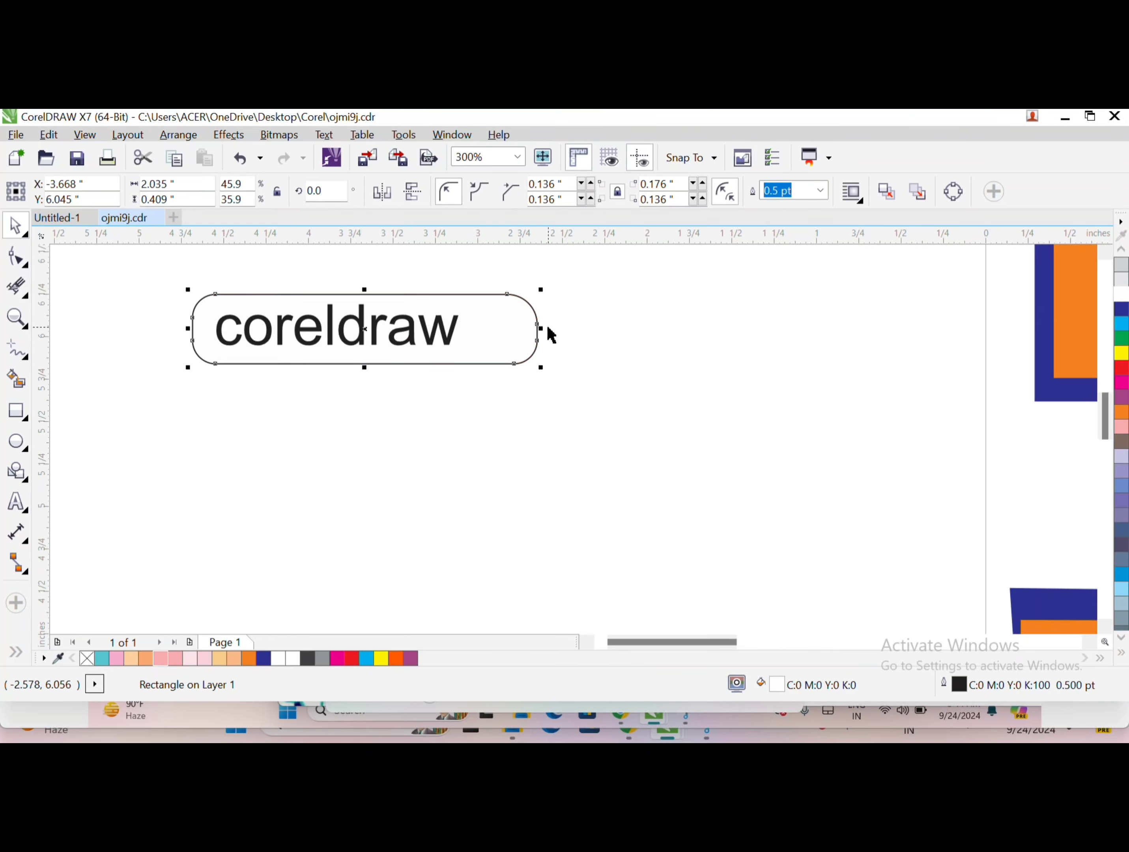
{"action": "left_click_drag", "start_coordinate": [547, 331], "coordinate": [502, 331]}
{"action": "scroll", "coordinate": [371, 334], "scroll_direction": "down", "scroll_amount": 3}
- Fill the rounded rectangle with blue (C100 M100 Y0 K0)
{"action": "left_click", "coordinate": [372, 338], "text": "shift"}
{"action": "left_click", "coordinate": [1121, 309]}
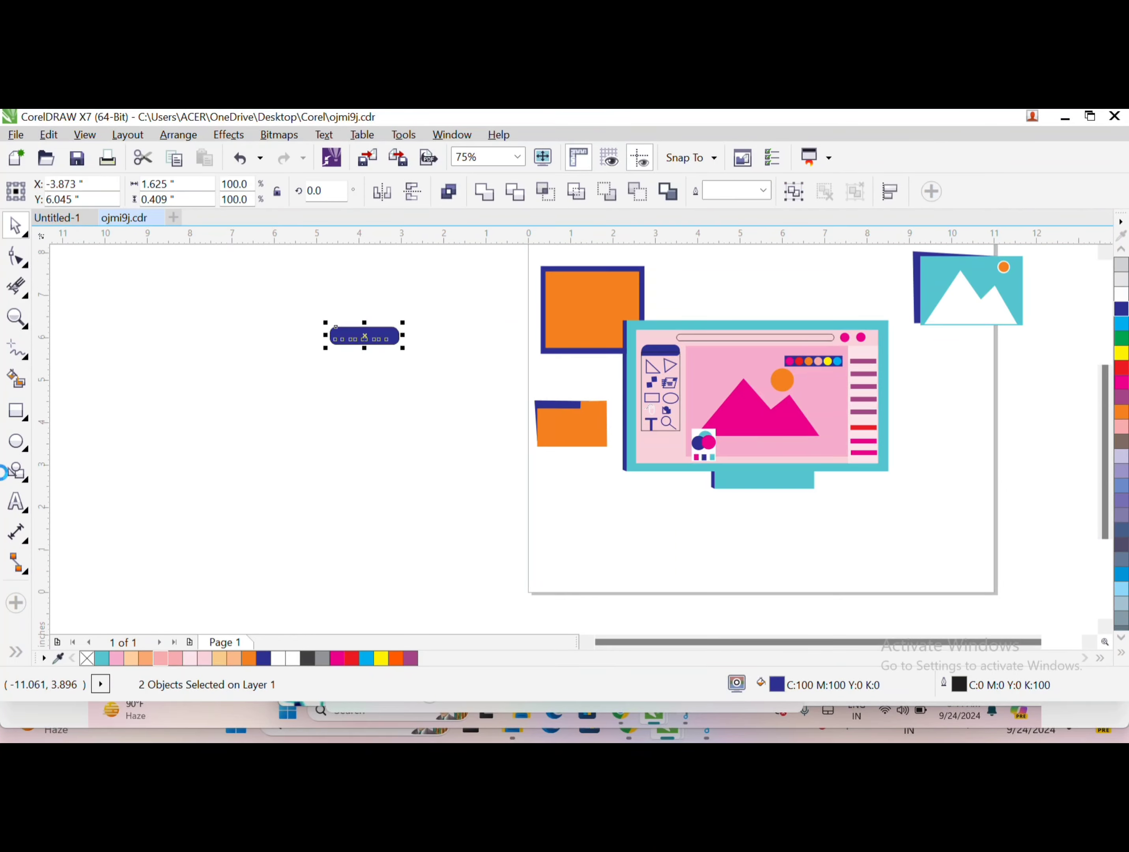
{"action": "scroll", "coordinate": [396, 480], "scroll_direction": "up", "scroll_amount": 2}
{"action": "left_click", "coordinate": [348, 340]}
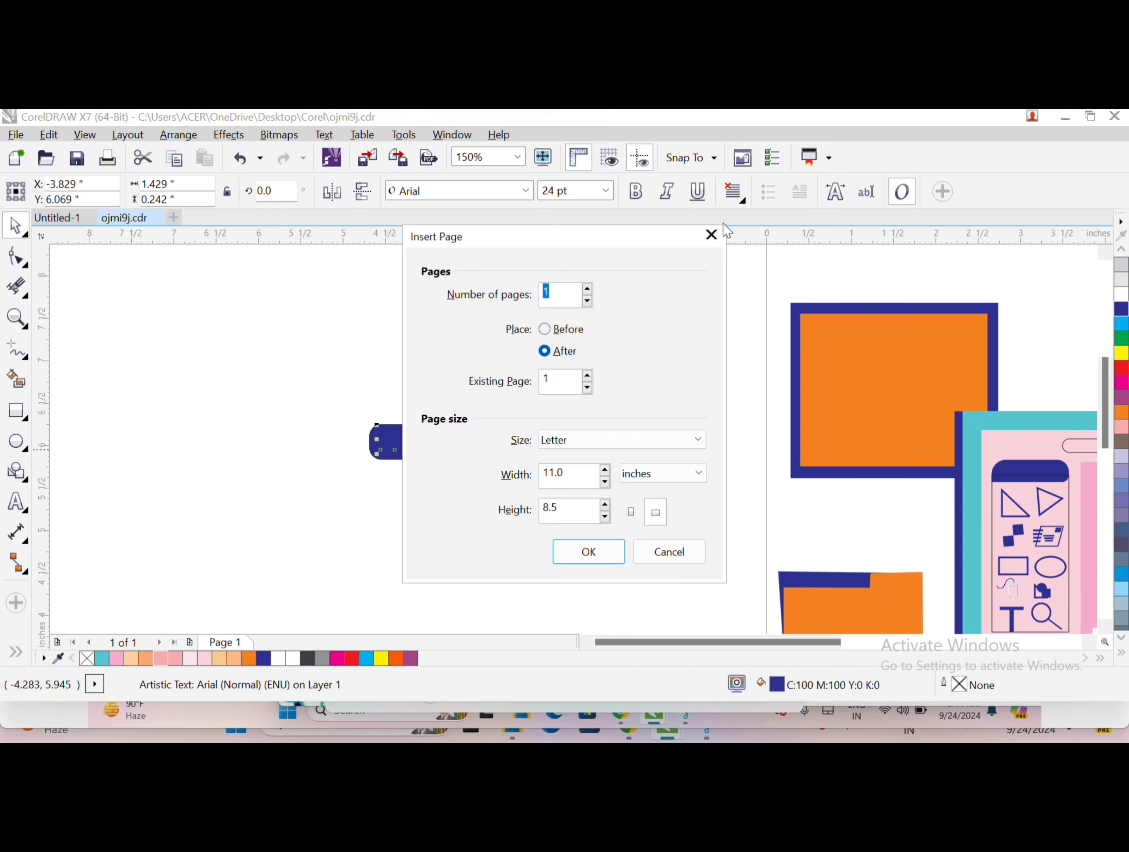
{"action": "left_click", "coordinate": [716, 232]}
- Make the "coreldraw" text white and centre it on the blue rectangle
{"action": "left_click_drag", "start_coordinate": [442, 439], "coordinate": [624, 386]}
{"action": "key", "text": "ctrl+z"}
{"action": "key", "text": "ctrl+z"}
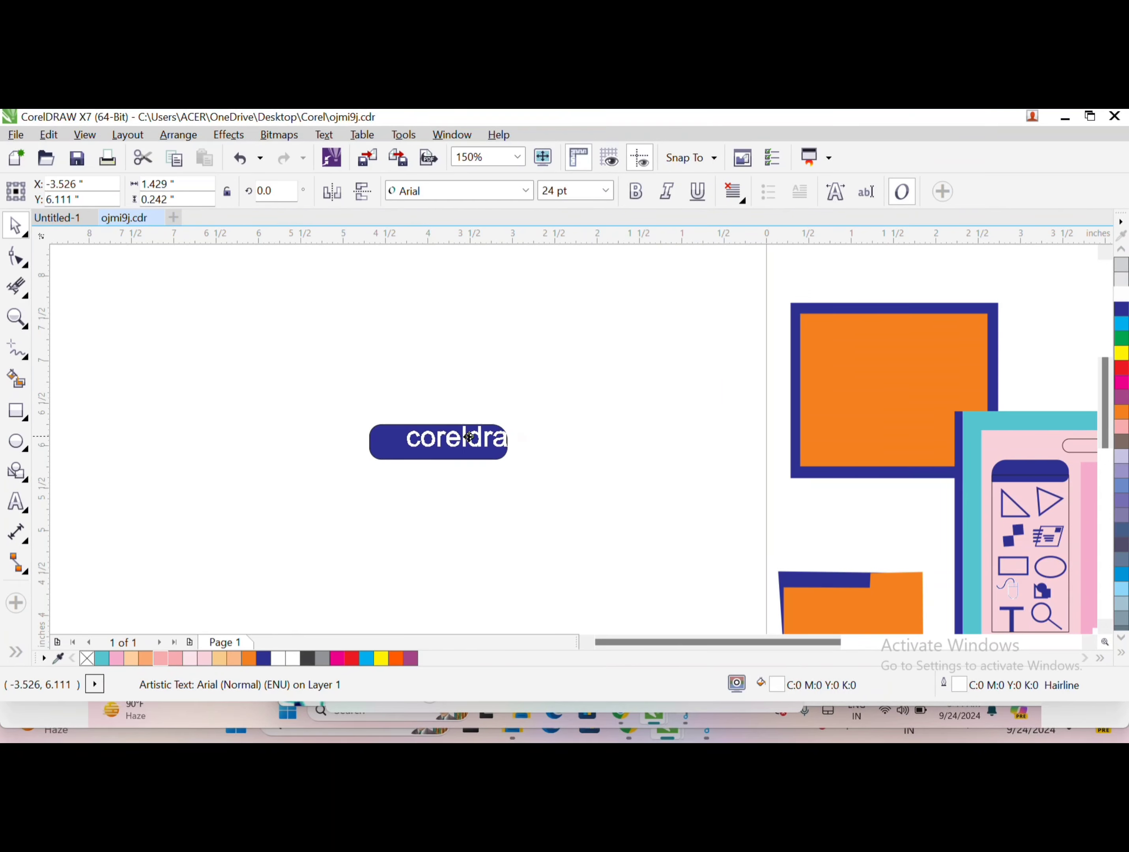
{"action": "left_click", "coordinate": [485, 438]}
{"action": "left_click", "coordinate": [438, 442]}
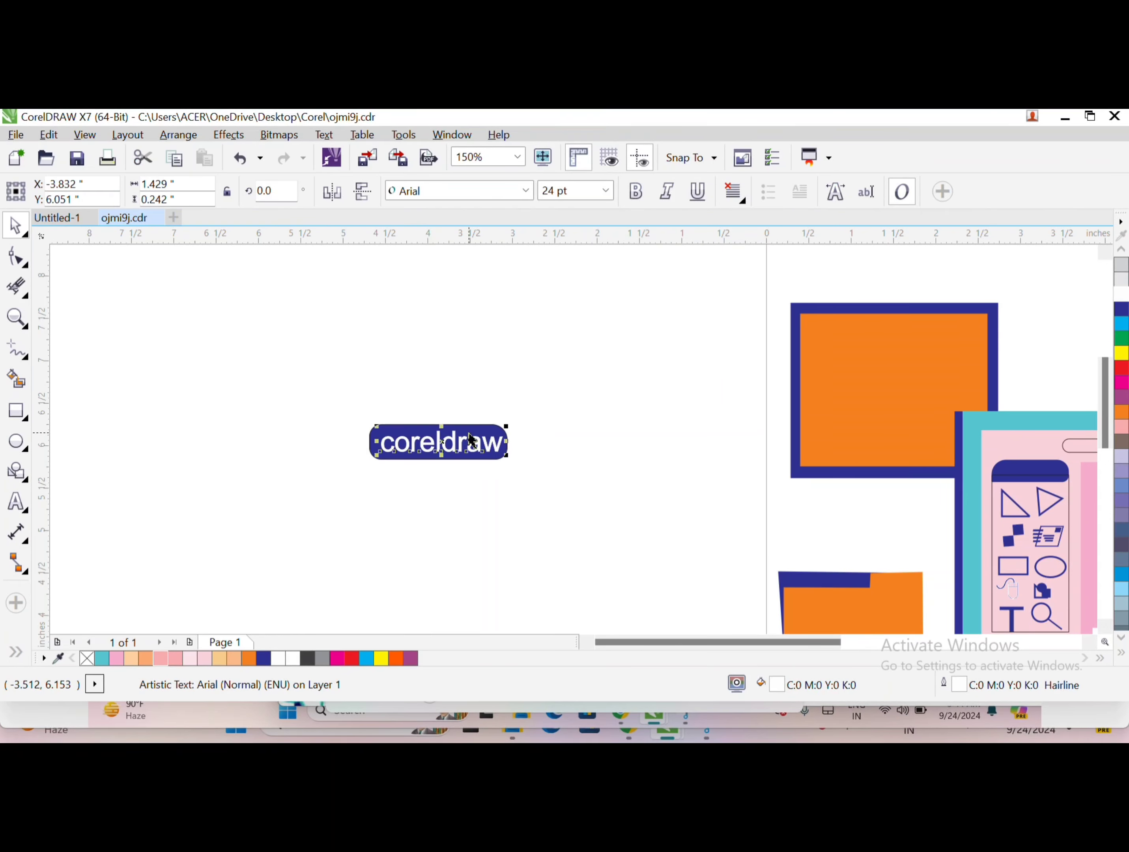
- Remove the outline from the blue rounded rectangle
{"action": "left_click", "coordinate": [502, 448]}
{"action": "left_click", "coordinate": [819, 190]}
{"action": "left_click", "coordinate": [803, 208]}
- Move the "coreldraw" label across the page's left edge, between the orange square and the orange folder
{"action": "key", "text": "F3"}
{"action": "left_click_drag", "start_coordinate": [603, 442], "coordinate": [781, 479]}
{"action": "scroll", "coordinate": [782, 480], "scroll_direction": "right", "scroll_amount": 5}
{"action": "scroll", "coordinate": [781, 479], "scroll_direction": "down", "scroll_amount": 1}
{"action": "left_click", "coordinate": [457, 499]}
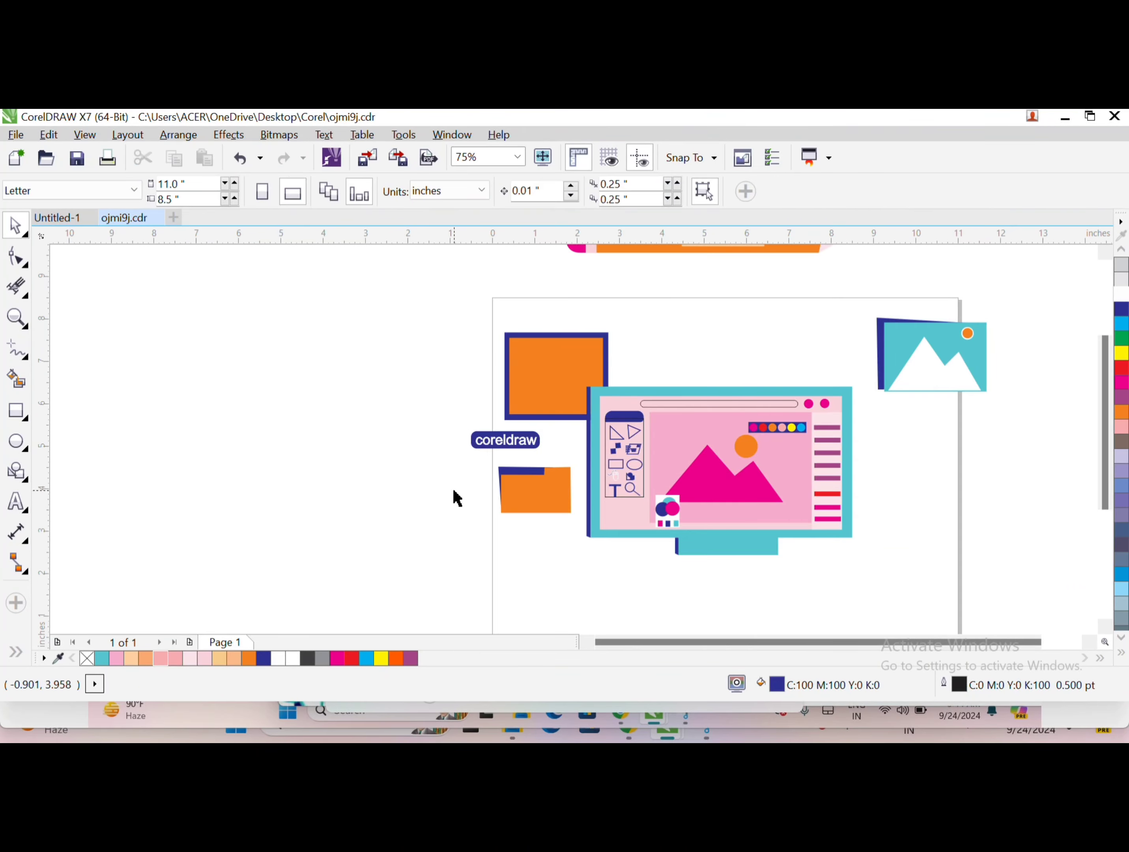
{"action": "left_click_drag", "start_coordinate": [504, 439], "coordinate": [510, 447]}
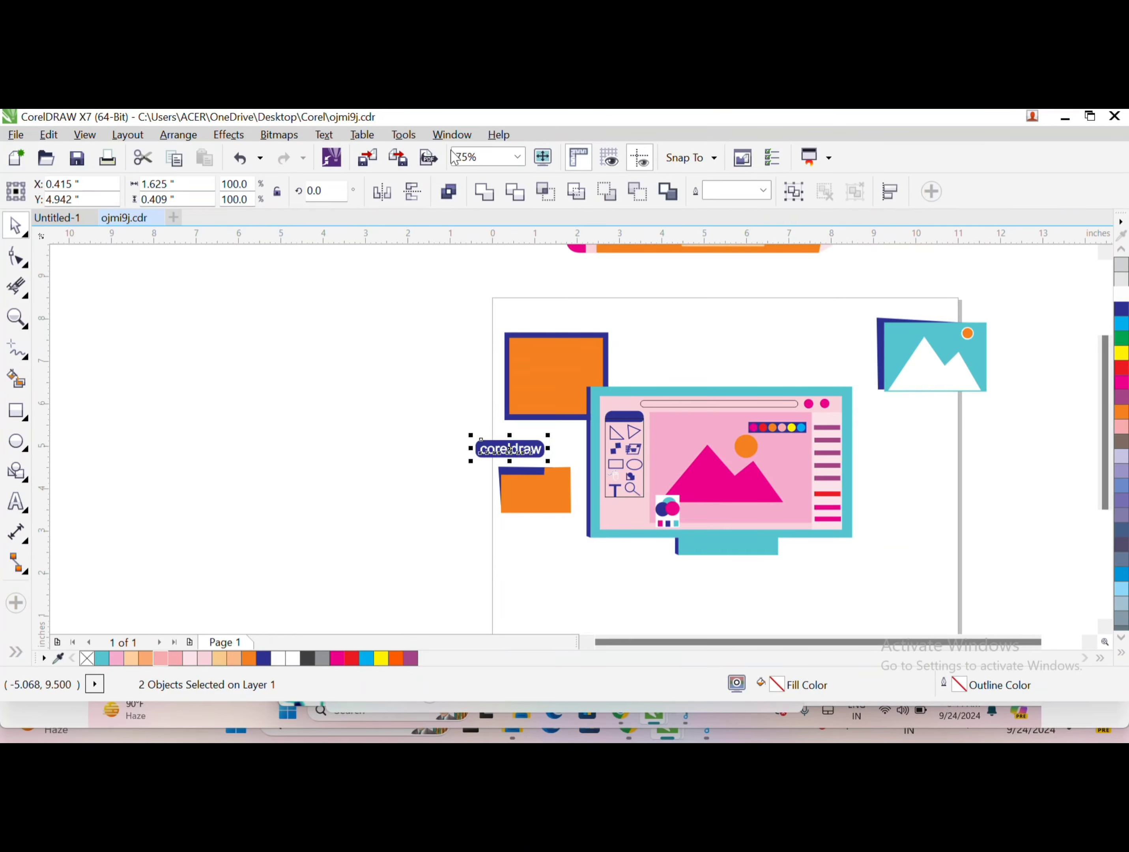
{"action": "left_click", "coordinate": [455, 309]}
- Draw an open straight-segment line just inside the folder's bottom, right and top edges, about 1.48 by 0.95 in
{"action": "scroll", "coordinate": [539, 483], "scroll_direction": "up", "scroll_amount": 2}
{"action": "left_click", "coordinate": [16, 348]}
{"action": "scroll", "coordinate": [579, 434], "scroll_direction": "down", "scroll_amount": 3}
{"action": "scroll", "coordinate": [579, 433], "scroll_direction": "right", "scroll_amount": 1}
{"action": "left_click", "coordinate": [334, 460]}
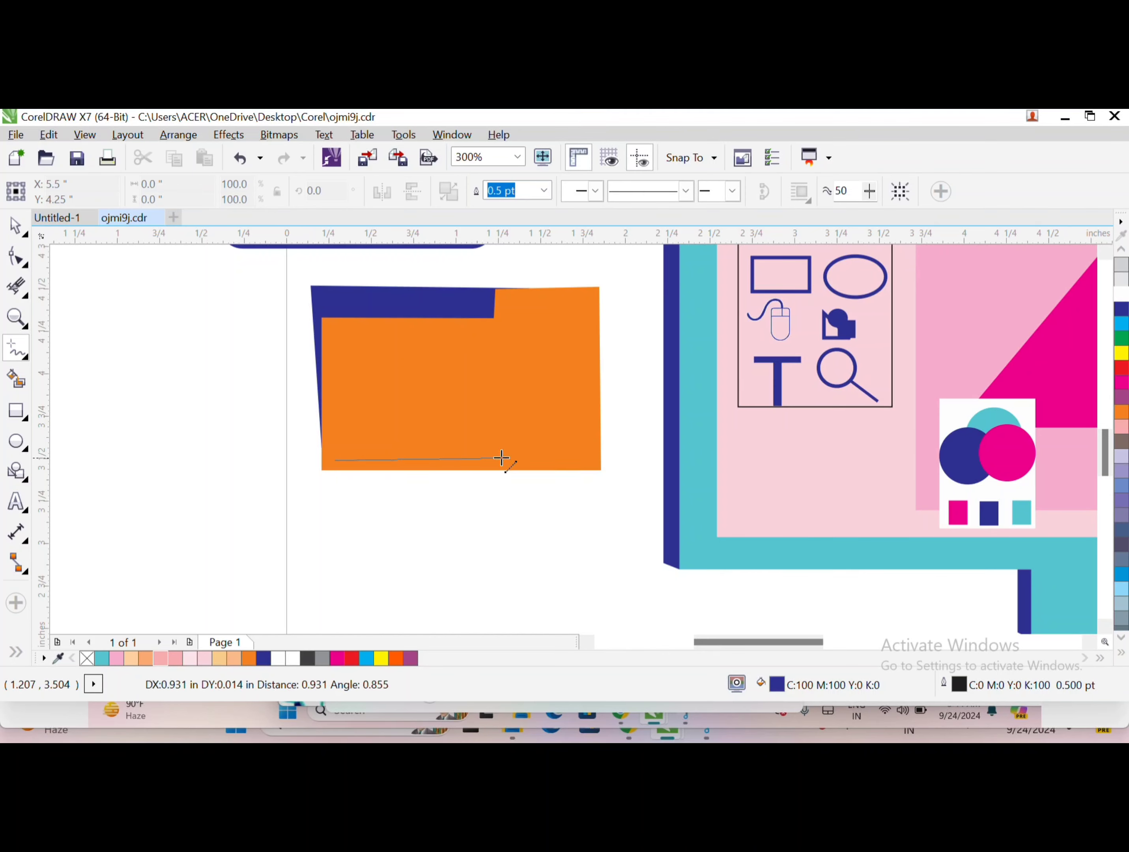
{"action": "left_click", "coordinate": [589, 460]}
{"action": "left_click", "coordinate": [587, 460]}
{"action": "scroll", "coordinate": [588, 459], "scroll_direction": "up", "scroll_amount": 3}
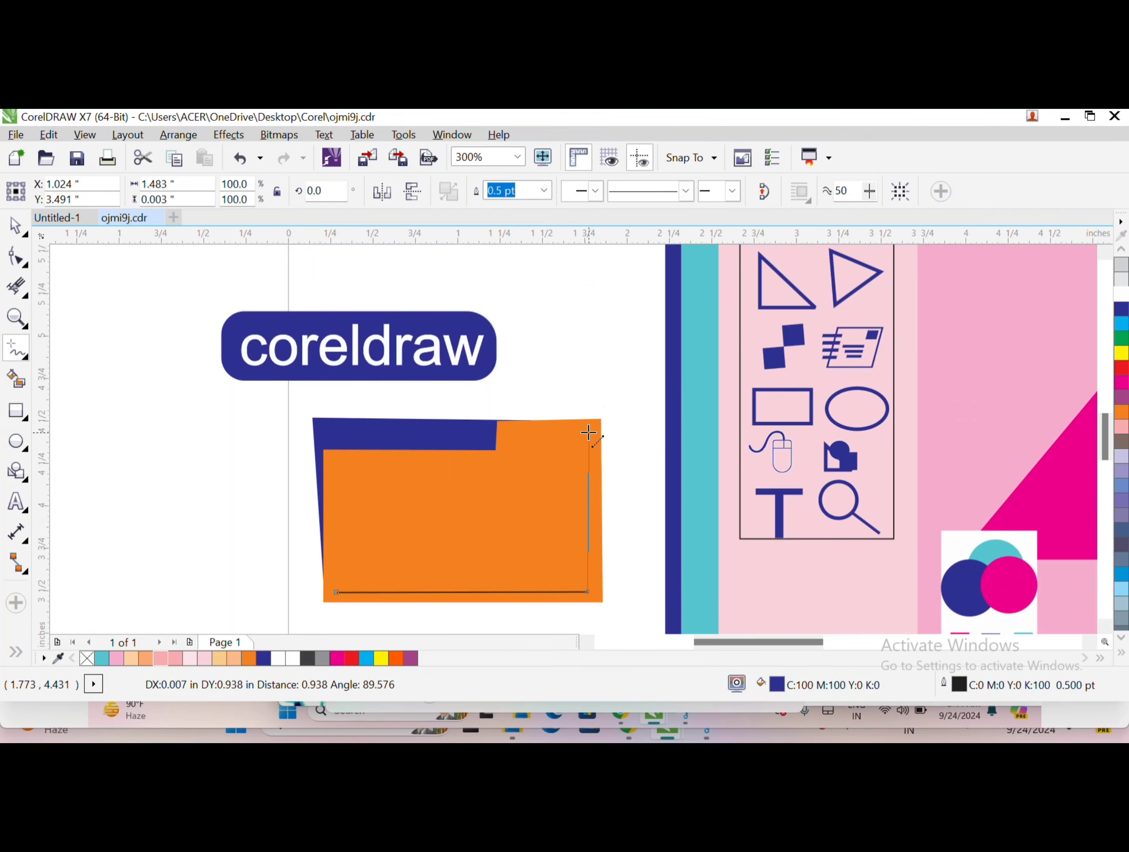
{"action": "left_click", "coordinate": [588, 432]}
{"action": "left_click", "coordinate": [491, 431]}
{"action": "left_click", "coordinate": [421, 431]}
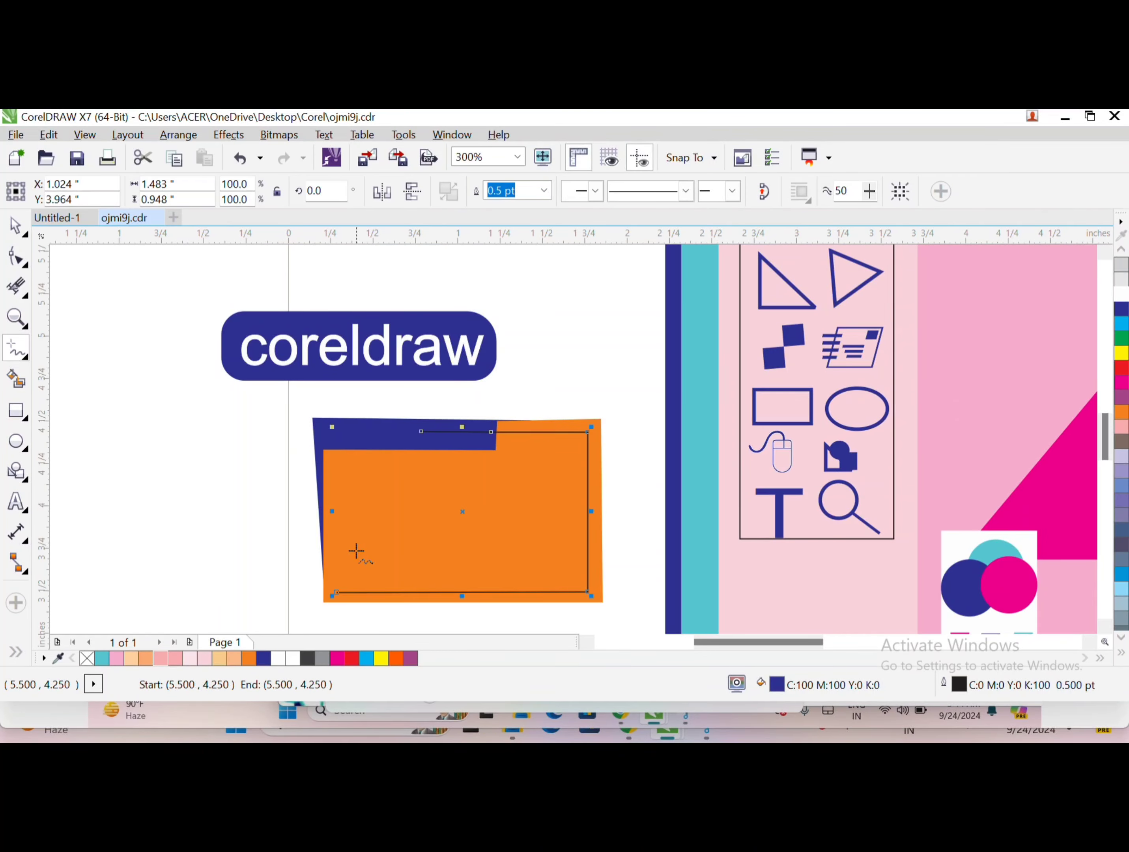
- Shorten the line's top segment so it ends near the right end of the folder's blue tab
{"action": "key", "text": "space"}
{"action": "left_click", "coordinate": [465, 432]}
{"action": "left_click_drag", "start_coordinate": [336, 432], "coordinate": [492, 431]}
{"action": "key", "text": "Escape"}
{"action": "left_click", "coordinate": [193, 370]}
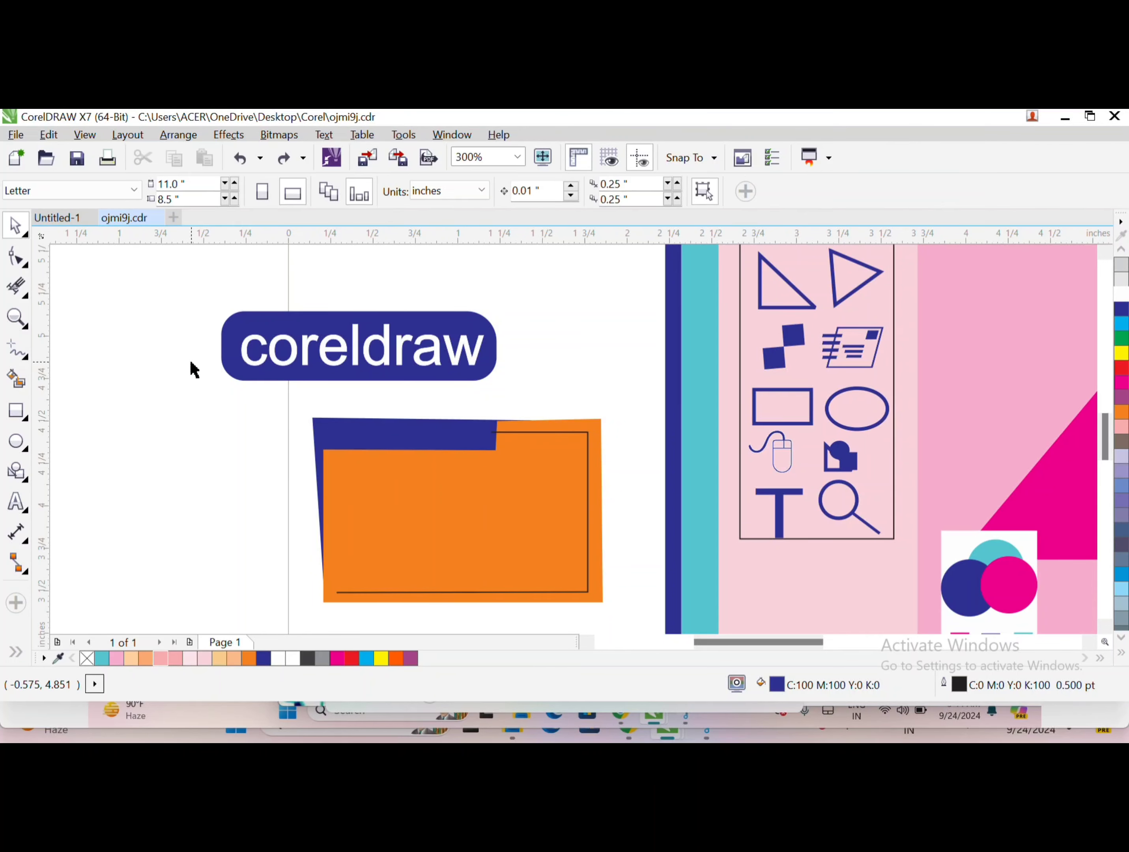
- Colour the folder's inner line blue (C100 M100 Y0 K0)
{"action": "left_click", "coordinate": [504, 432]}
{"action": "right_click", "coordinate": [1121, 367]}
{"action": "scroll", "coordinate": [373, 376], "scroll_direction": "down", "scroll_amount": 1}
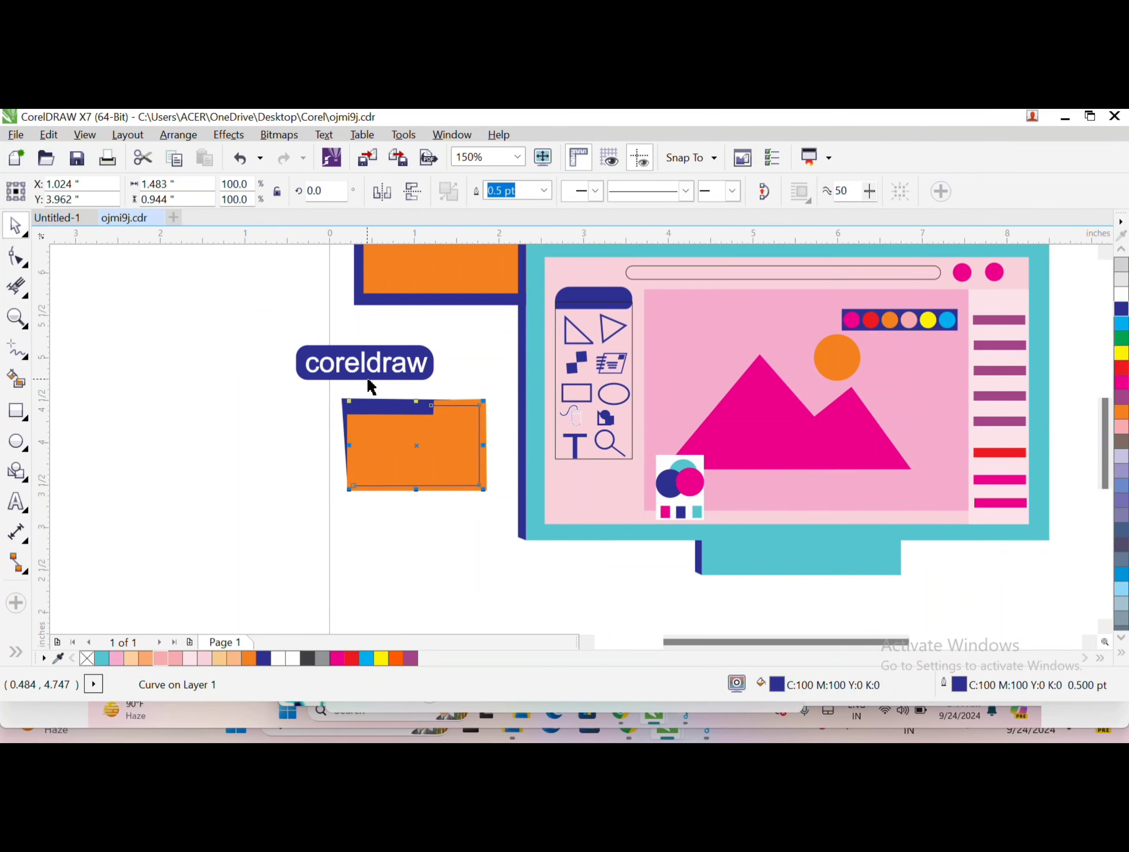
{"action": "key", "text": "Escape"}
- Draw a straight horizontal line across the upper part of the orange square
{"action": "scroll", "coordinate": [372, 376], "scroll_direction": "up", "scroll_amount": 3}
{"action": "left_click", "coordinate": [17, 349]}
{"action": "scroll", "coordinate": [357, 365], "scroll_direction": "up", "scroll_amount": 2}
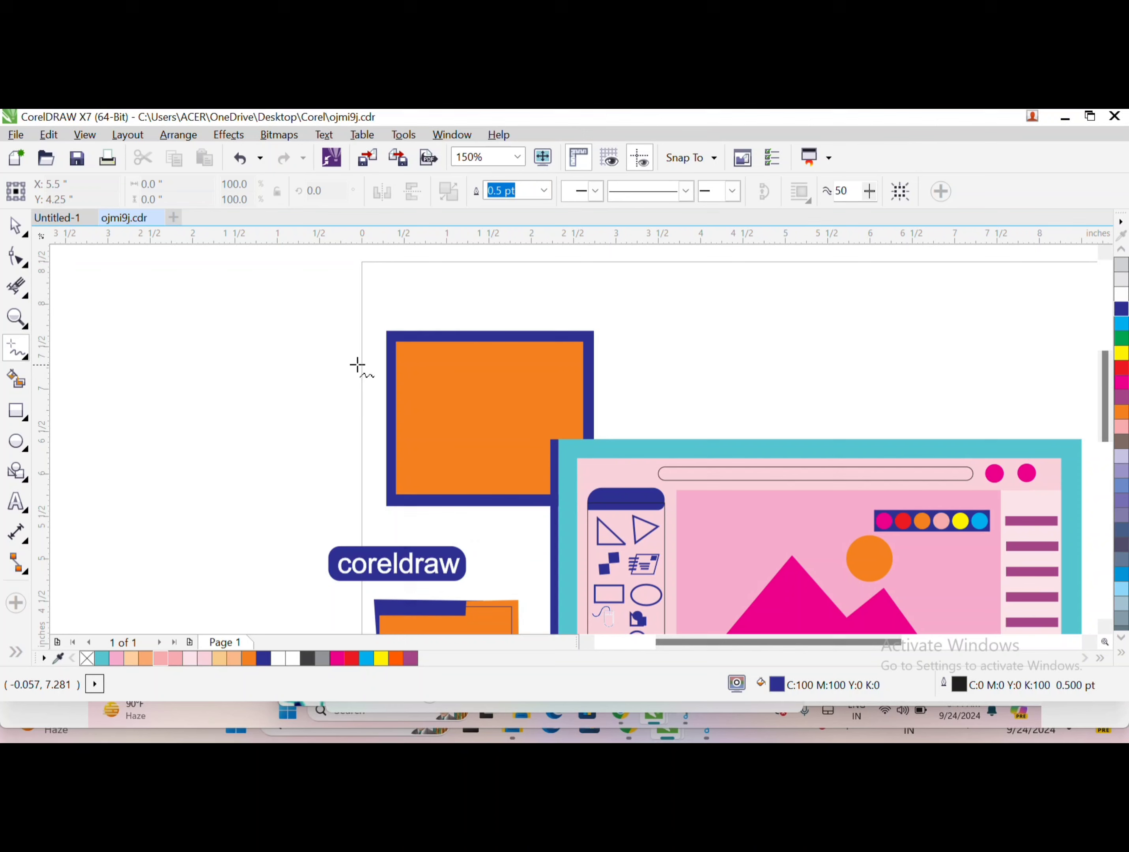
{"action": "left_click", "coordinate": [396, 369]}
{"action": "left_click", "coordinate": [582, 369]}
{"action": "key", "text": "F10"}
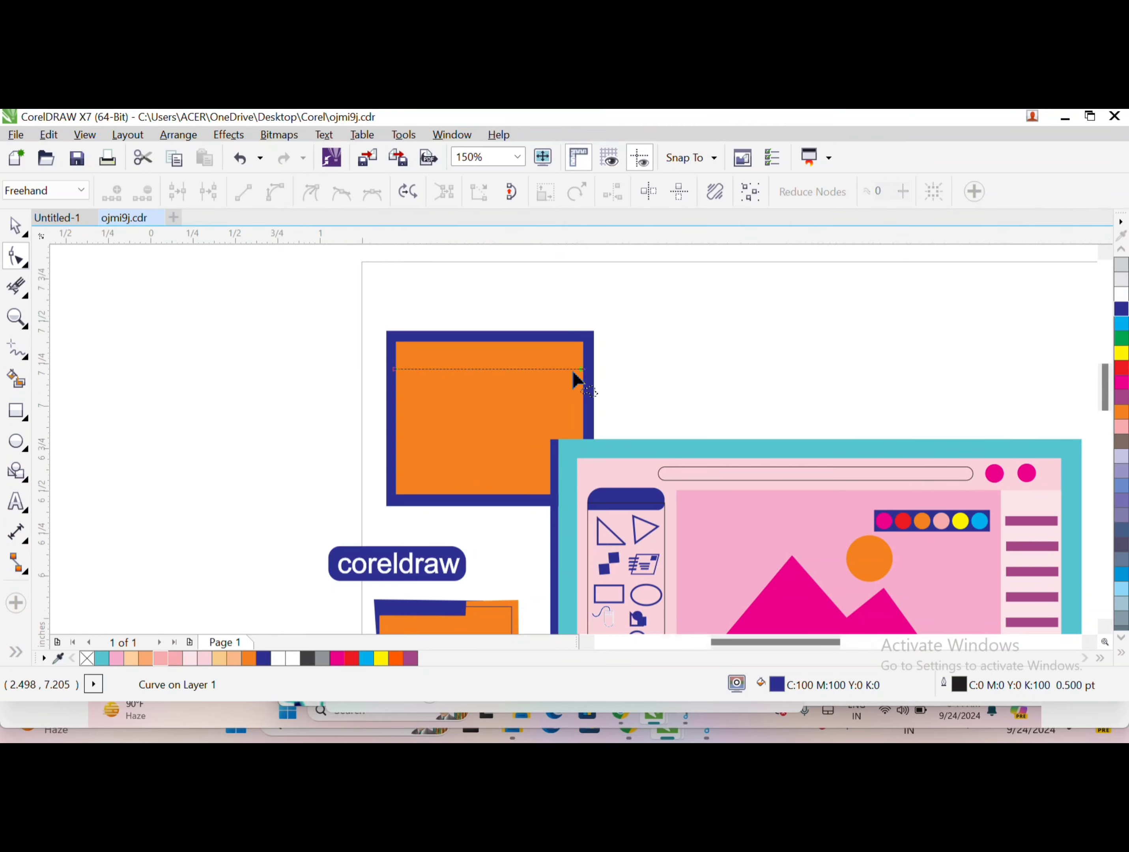
- Move the line's ends to the orange square's top corners and bend it downward into an arc about 0.49 in deep
{"action": "scroll", "coordinate": [578, 381], "scroll_direction": "up", "scroll_amount": 2}
{"action": "left_click_drag", "start_coordinate": [615, 360], "coordinate": [617, 304]}
{"action": "scroll", "coordinate": [361, 387], "scroll_direction": "down", "scroll_amount": 1}
{"action": "left_click_drag", "start_coordinate": [373, 369], "coordinate": [234, 446]}
{"action": "left_click_drag", "start_coordinate": [121, 406], "coordinate": [122, 351]}
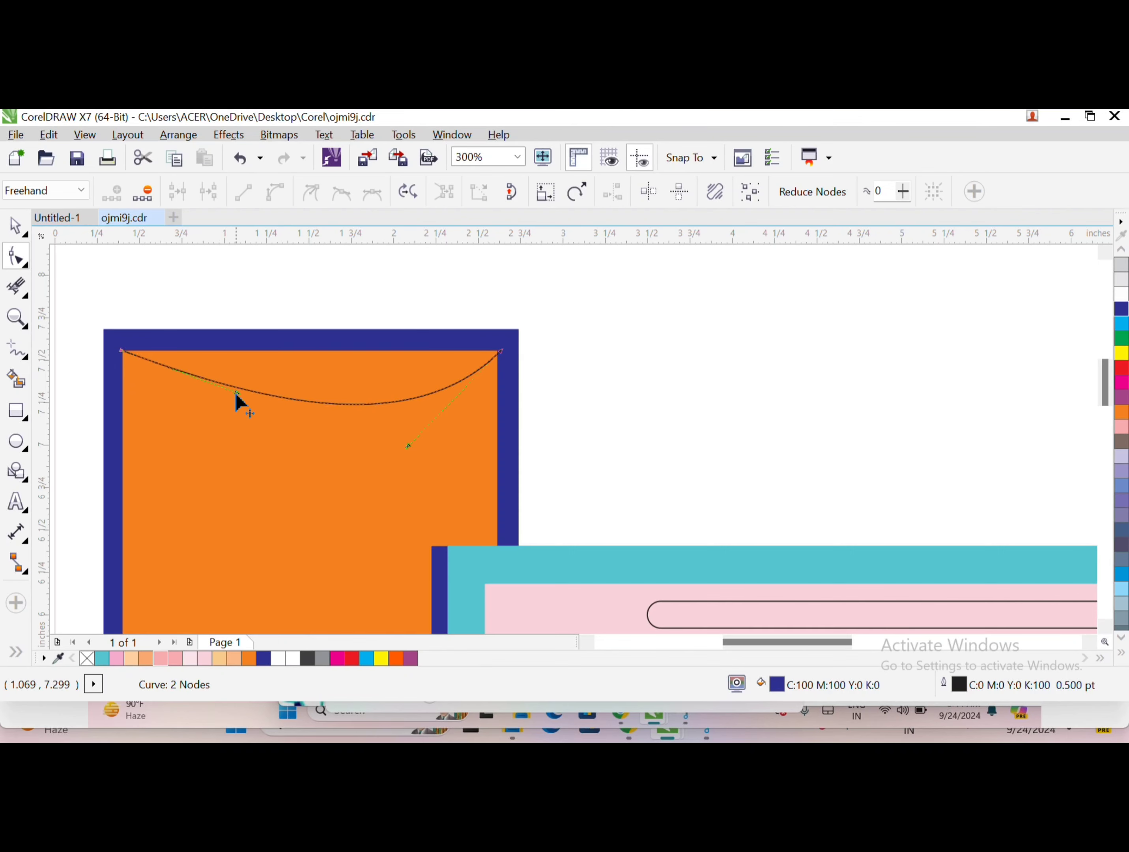
{"action": "left_click_drag", "start_coordinate": [239, 391], "coordinate": [289, 429]}
{"action": "scroll", "coordinate": [296, 416], "scroll_direction": "down", "scroll_amount": 1}
{"action": "scroll", "coordinate": [299, 417], "scroll_direction": "up", "scroll_amount": 1}
{"action": "left_click", "coordinate": [229, 423]}
{"action": "scroll", "coordinate": [235, 418], "scroll_direction": "down", "scroll_amount": 1}
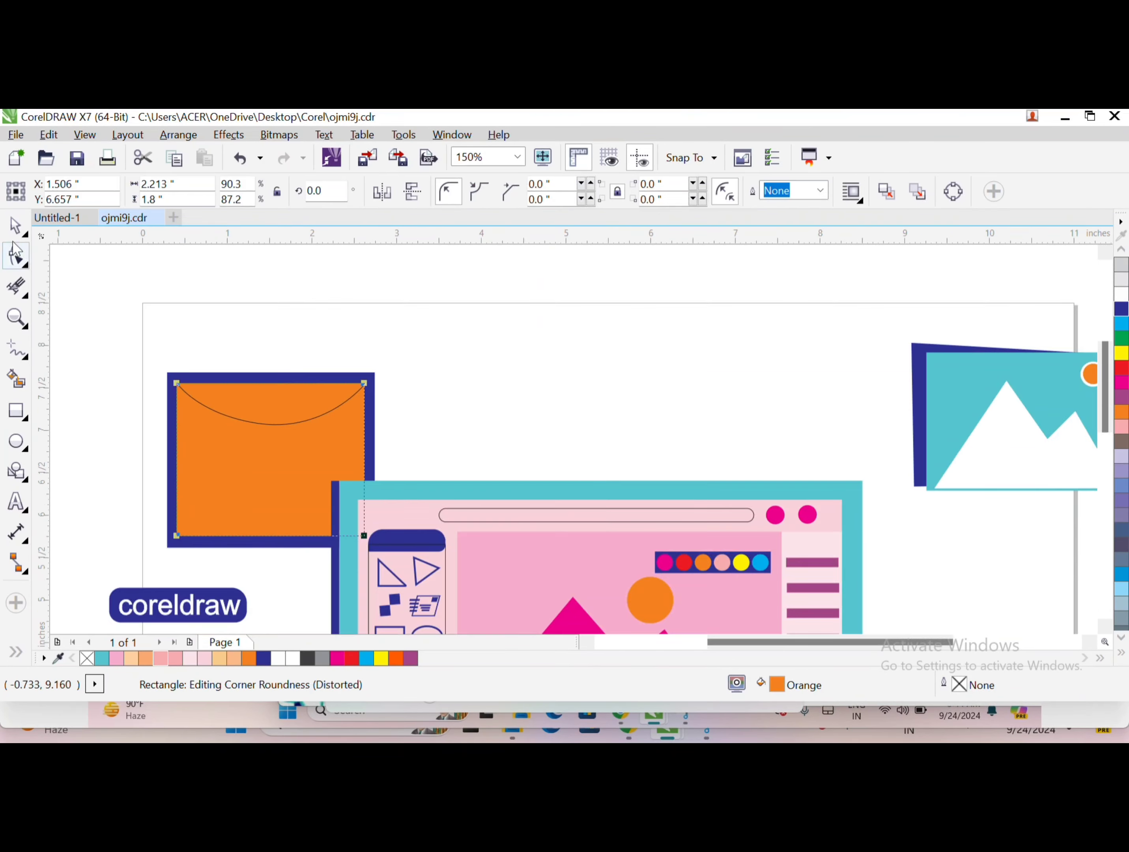
- Give the arc on the orange square a dashed outline style
{"action": "left_click", "coordinate": [15, 226]}
{"action": "left_click", "coordinate": [263, 424]}
{"action": "key", "text": "ctrl+F12"}
{"action": "key", "text": "Escape"}
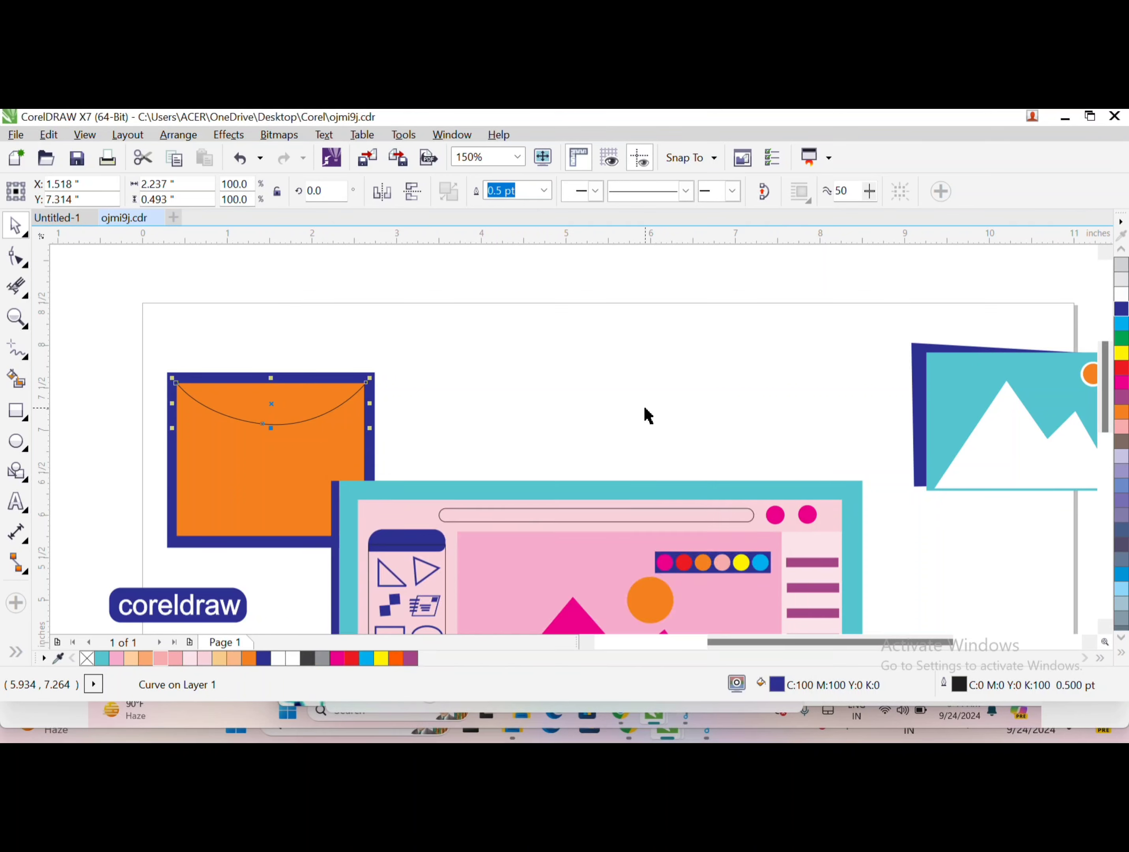
{"action": "key", "text": "F12"}
{"action": "left_click", "coordinate": [555, 343]}
{"action": "left_click", "coordinate": [514, 441]}
{"action": "left_click", "coordinate": [555, 343]}
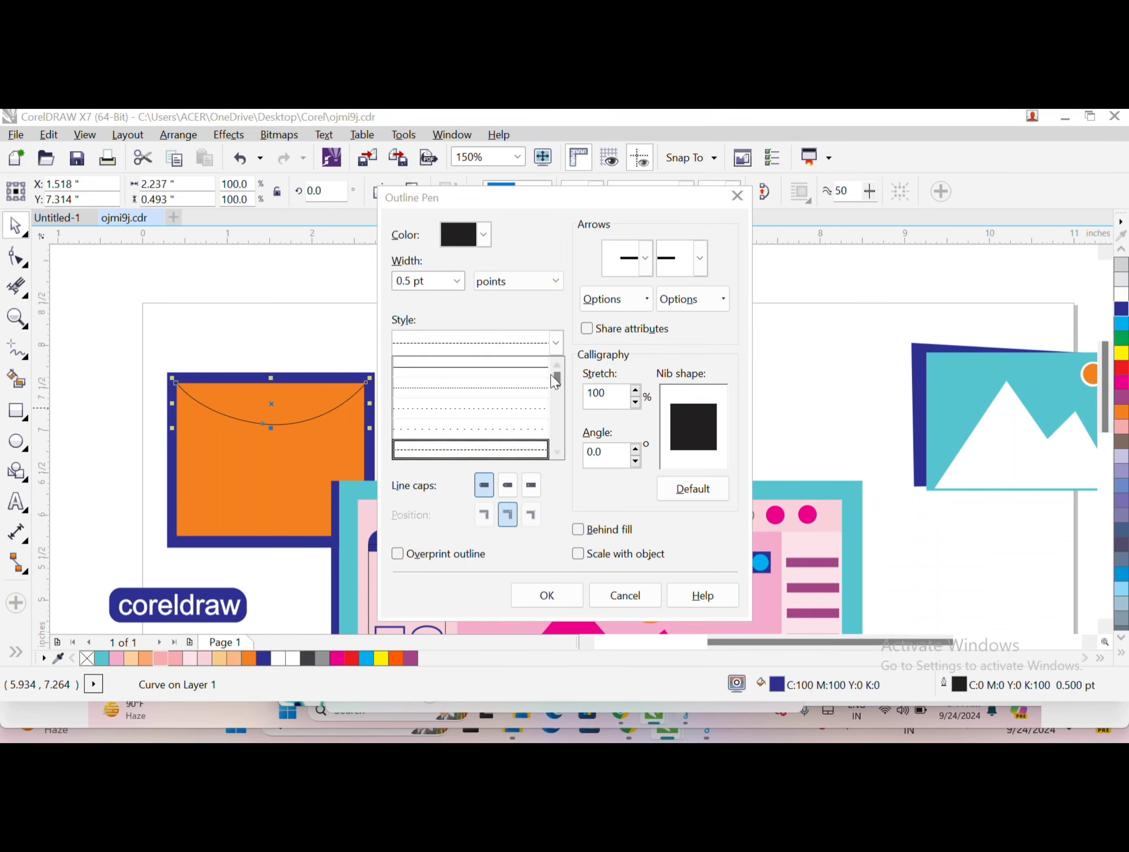
{"action": "left_click", "coordinate": [469, 387]}
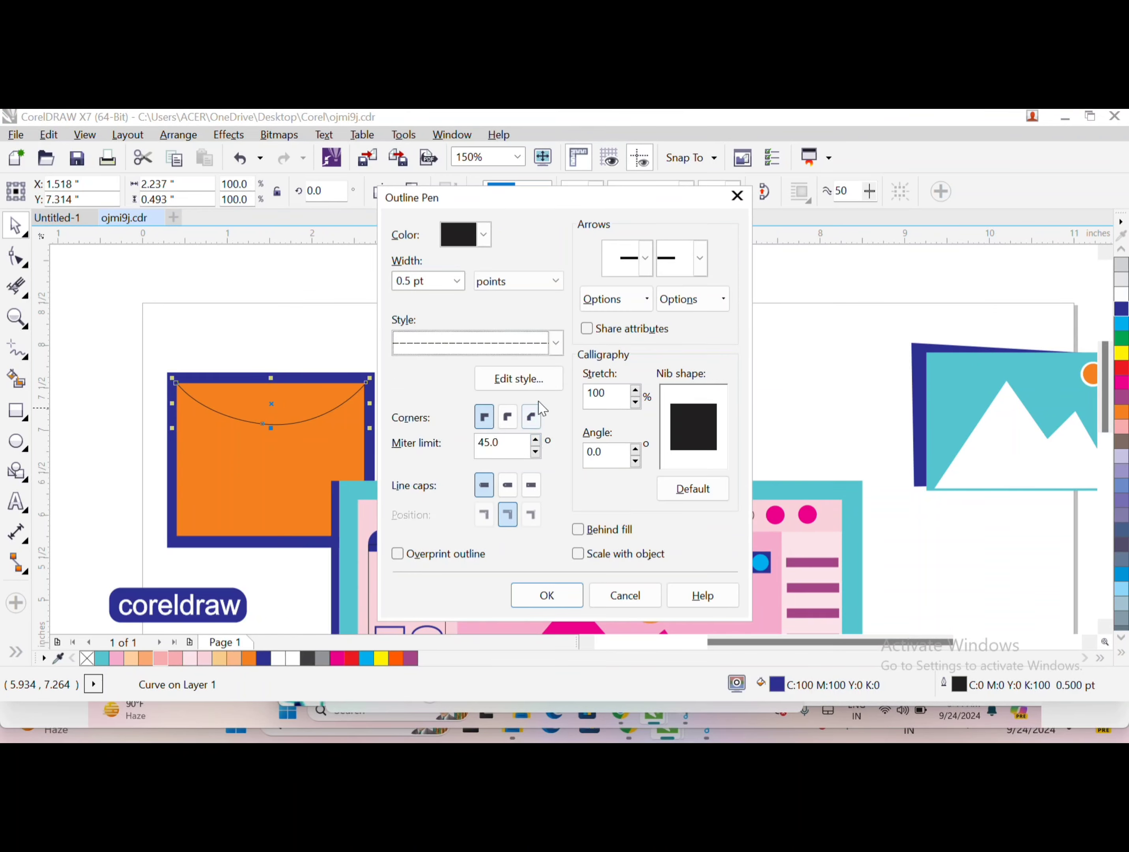
{"action": "key", "text": "Return"}
{"action": "left_click", "coordinate": [479, 328]}
{"action": "scroll", "coordinate": [586, 307], "scroll_direction": "up", "scroll_amount": 2}
{"action": "left_click", "coordinate": [668, 184]}
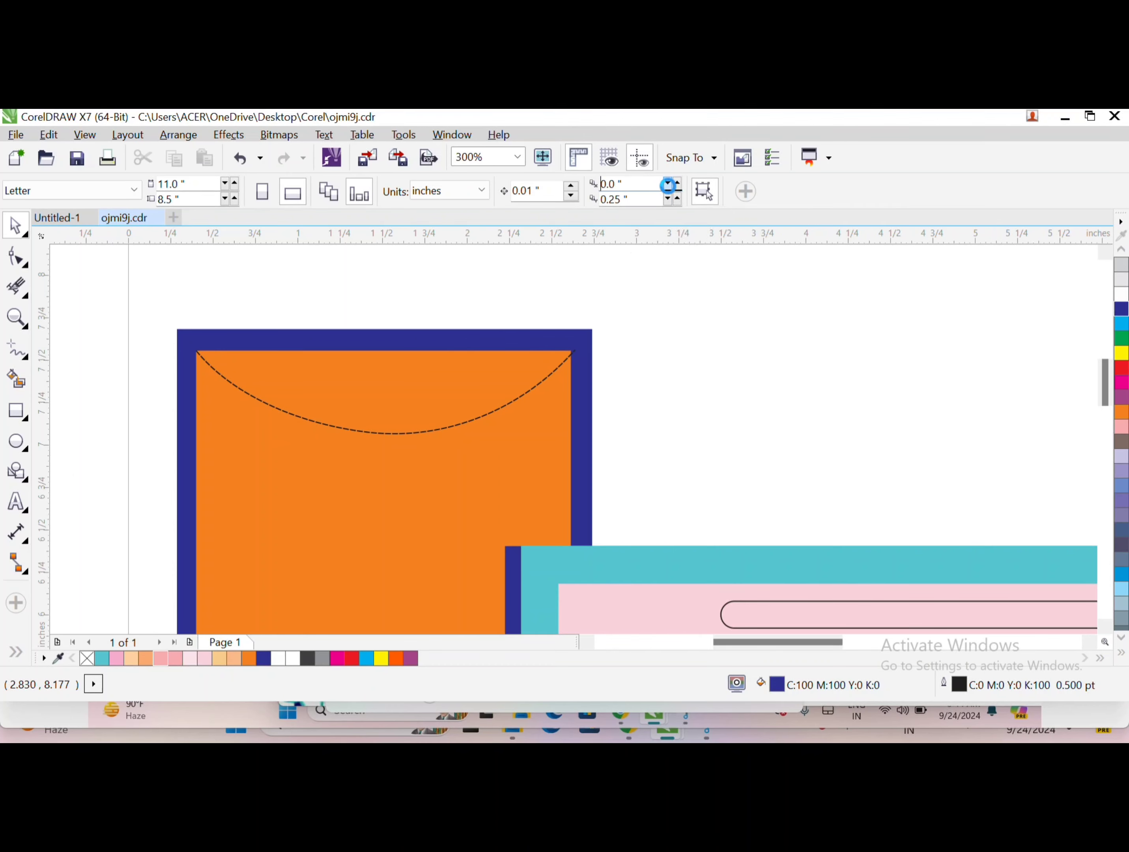
- Change the dashed arc's outline colour to white
{"action": "left_click", "coordinate": [435, 431]}
{"action": "right_click", "coordinate": [1121, 293]}
{"action": "scroll", "coordinate": [32, 422], "scroll_direction": "down", "scroll_amount": 1}
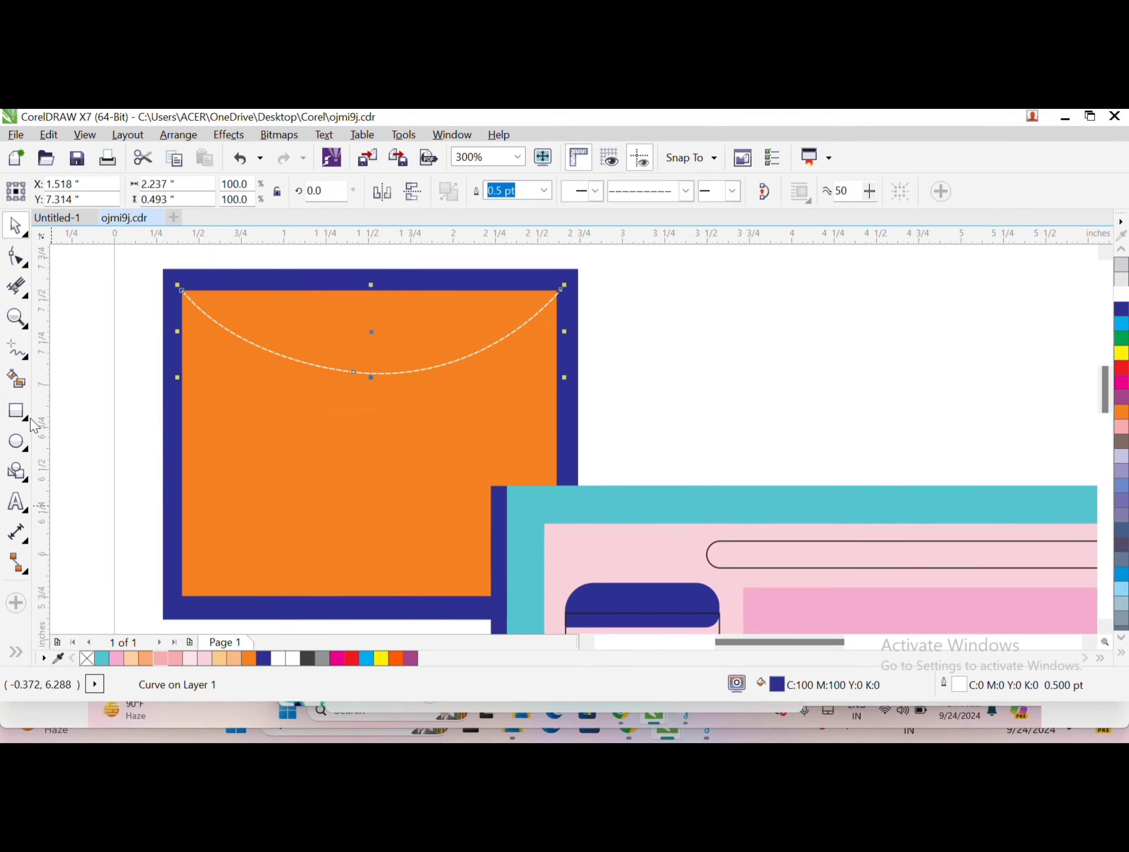
- Draw two stacked white rectangles without outline on the orange square, the lower about 0.18 by 0.34 in, the upper about 0.28 by 0.5 in
{"action": "left_click", "coordinate": [15, 420]}
{"action": "left_click_drag", "start_coordinate": [355, 457], "coordinate": [385, 515]}
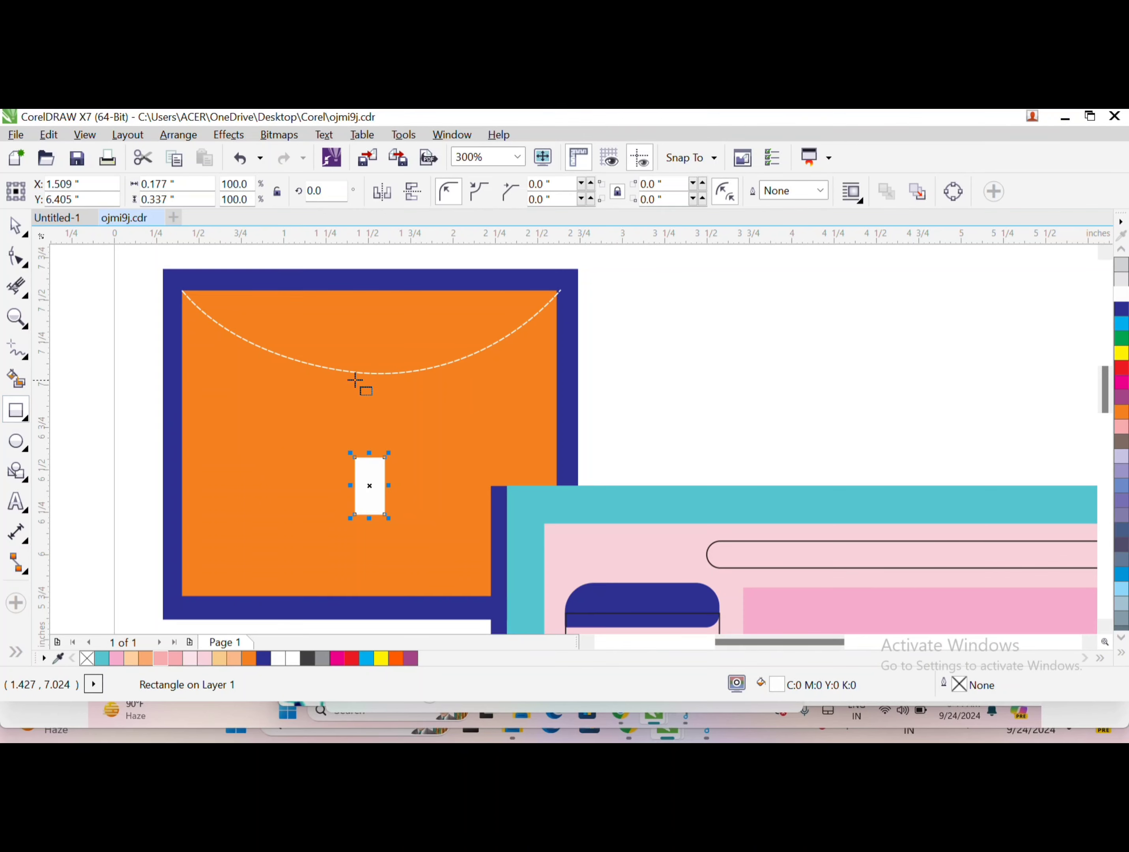
{"action": "mouse_move", "coordinate": [355, 380]}
{"action": "left_mouse_down"}
{"action": "mouse_move", "coordinate": [403, 454]}
{"action": "mouse_move", "coordinate": [394, 459]}
{"action": "left_mouse_up"}
{"action": "left_click", "coordinate": [819, 190]}
{"action": "left_click", "coordinate": [778, 209]}
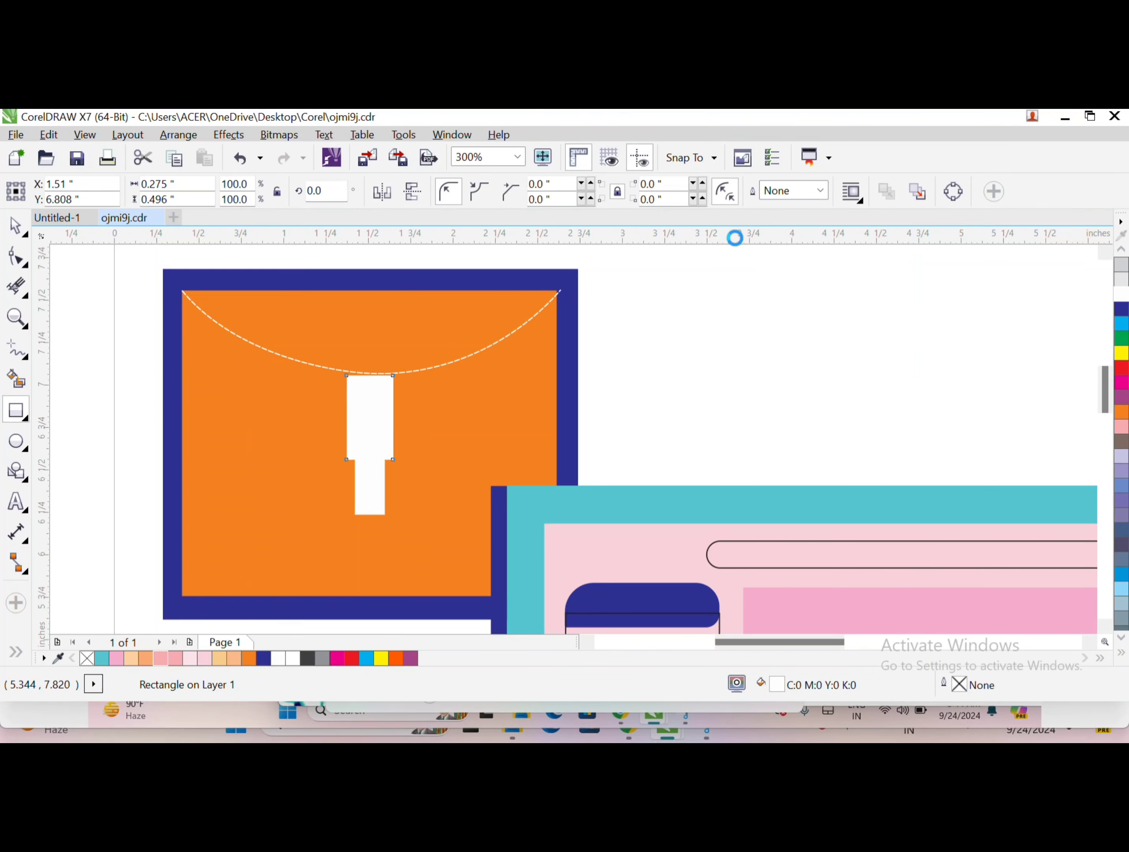
- Convert the upper white rectangle to curves and bring its top corners together into a pointed tip
{"action": "key", "text": "ctrl+q"}
{"action": "key", "text": "F10"}
{"action": "scroll", "coordinate": [386, 446], "scroll_direction": "up", "scroll_amount": 2}
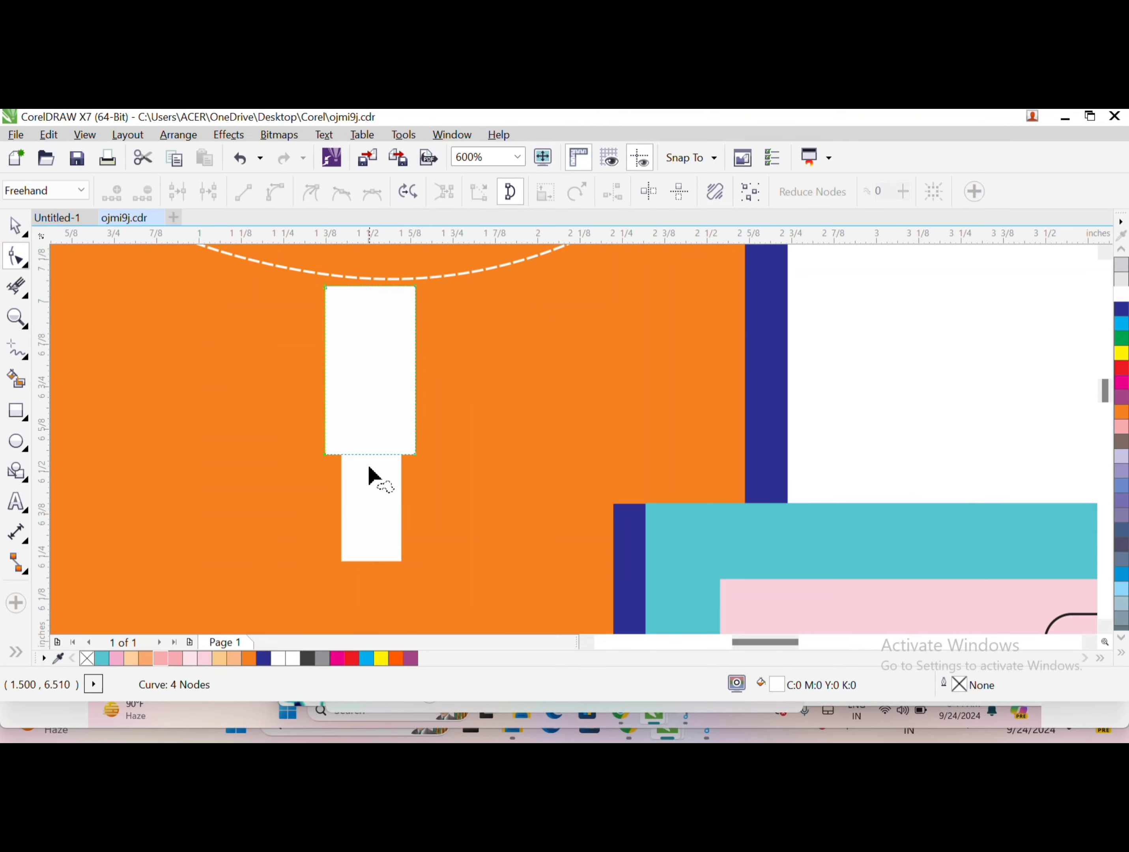
{"action": "left_click_drag", "start_coordinate": [415, 288], "coordinate": [380, 278]}
{"action": "scroll", "coordinate": [358, 315], "scroll_direction": "up", "scroll_amount": 2}
{"action": "scroll", "coordinate": [384, 278], "scroll_direction": "down", "scroll_amount": 4}
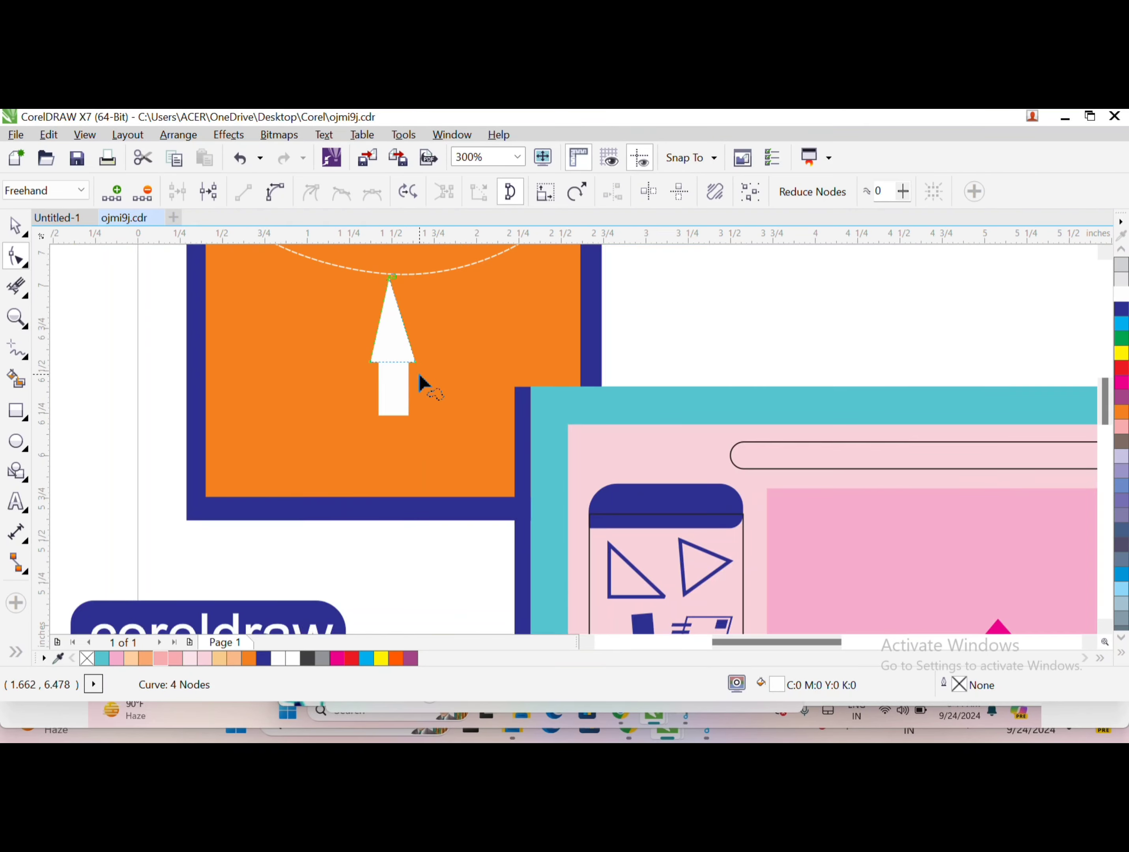
- Bow both slanted sides of the white tip outward to shape a pen nib
{"action": "left_click", "coordinate": [413, 353]}
{"action": "scroll", "coordinate": [411, 356], "scroll_direction": "up", "scroll_amount": 4}
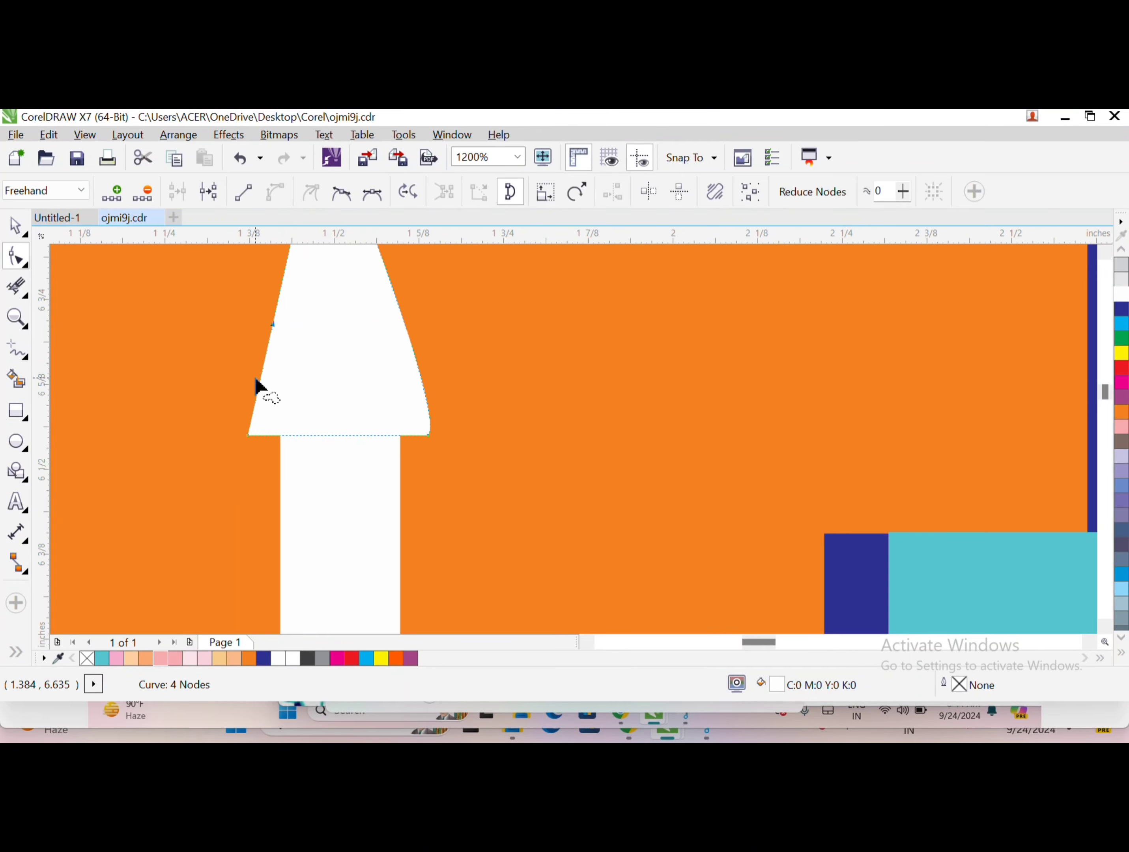
{"action": "left_click_drag", "start_coordinate": [255, 386], "coordinate": [247, 391]}
{"action": "scroll", "coordinate": [310, 392], "scroll_direction": "down", "scroll_amount": 2}
{"action": "left_click_drag", "start_coordinate": [360, 386], "coordinate": [388, 336]}
{"action": "scroll", "coordinate": [364, 369], "scroll_direction": "down", "scroll_amount": 4}
- Add a circle about 0.125 in across on the nib, fill it orange and remove its outline
{"action": "key", "text": "F7"}
{"action": "scroll", "coordinate": [378, 330], "scroll_direction": "up", "scroll_amount": 2}
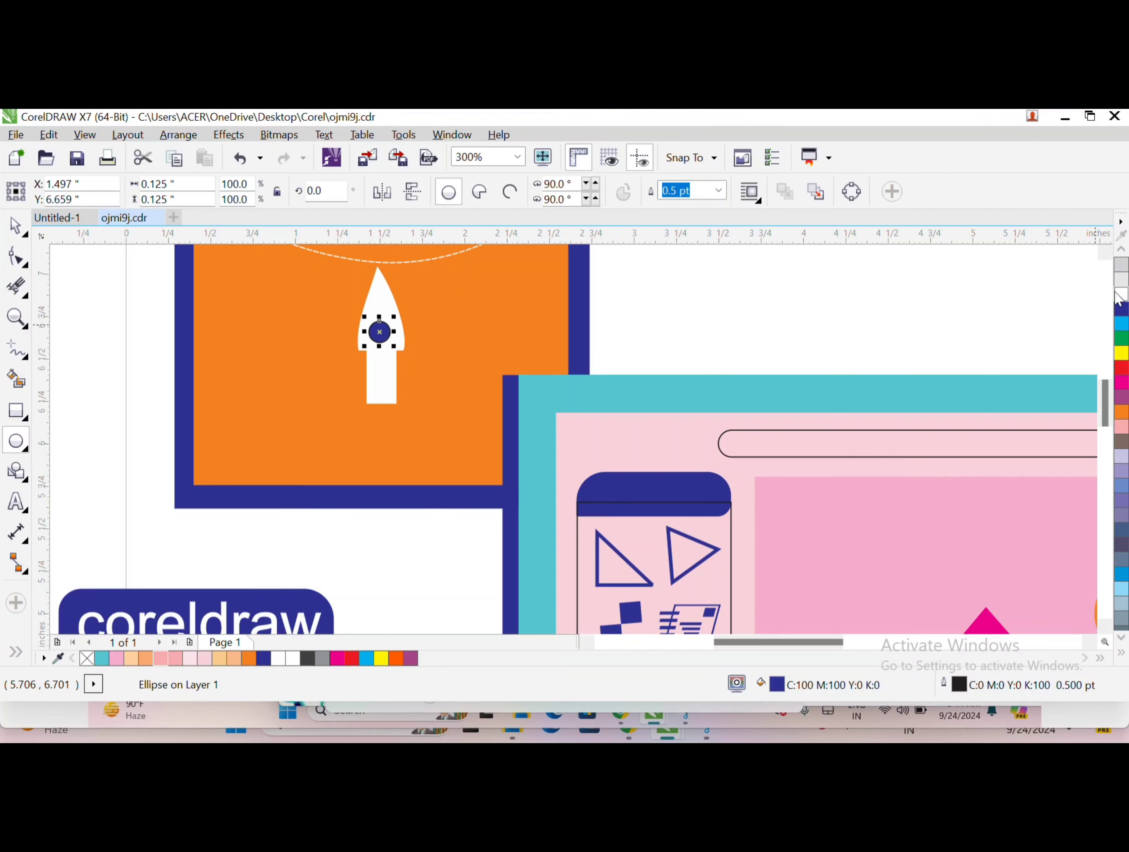
{"action": "left_click", "coordinate": [1120, 411]}
{"action": "left_click", "coordinate": [718, 190]}
{"action": "left_click", "coordinate": [675, 206]}
{"action": "left_click", "coordinate": [16, 225]}
{"action": "left_click", "coordinate": [50, 281]}
- Delete the dashed arc above the pen nib
{"action": "scroll", "coordinate": [574, 330], "scroll_direction": "down", "scroll_amount": 2}
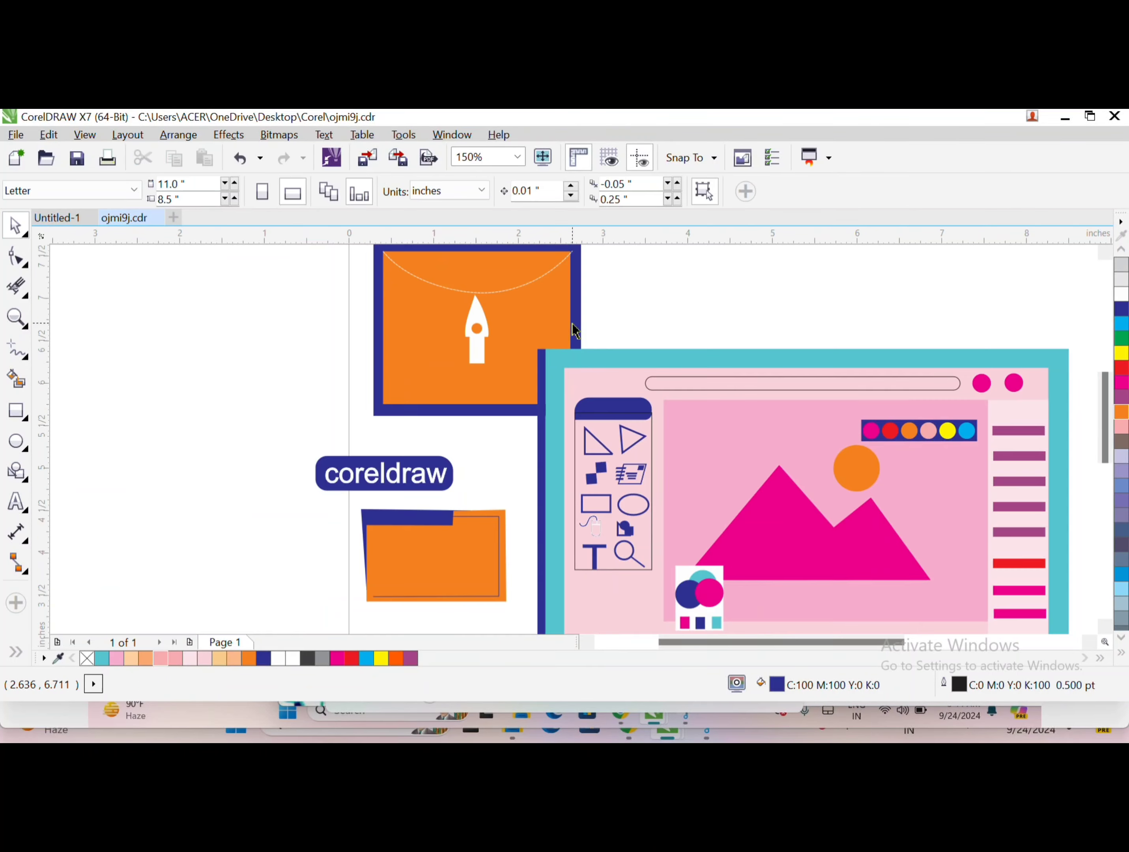
{"action": "left_click", "coordinate": [487, 304]}
{"action": "key", "text": "Delete"}
- Draw a white bar about 0.28 by 0.05 in without outline at the orange square's upper-left corner
{"action": "key", "text": "F6"}
{"action": "left_click_drag", "start_coordinate": [388, 252], "coordinate": [398, 263]}
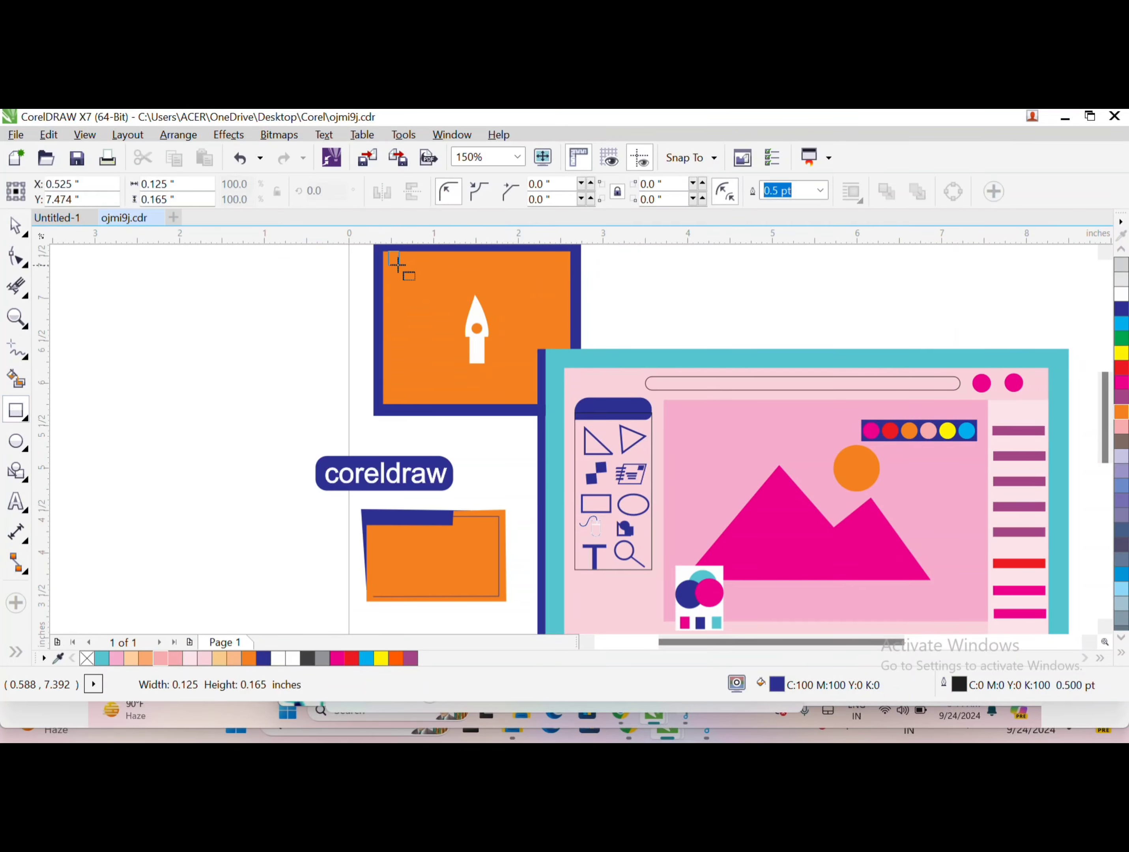
{"action": "left_click", "coordinate": [1121, 293]}
{"action": "left_click", "coordinate": [819, 190]}
{"action": "left_click", "coordinate": [789, 206]}
{"action": "scroll", "coordinate": [412, 255], "scroll_direction": "up", "scroll_amount": 2}
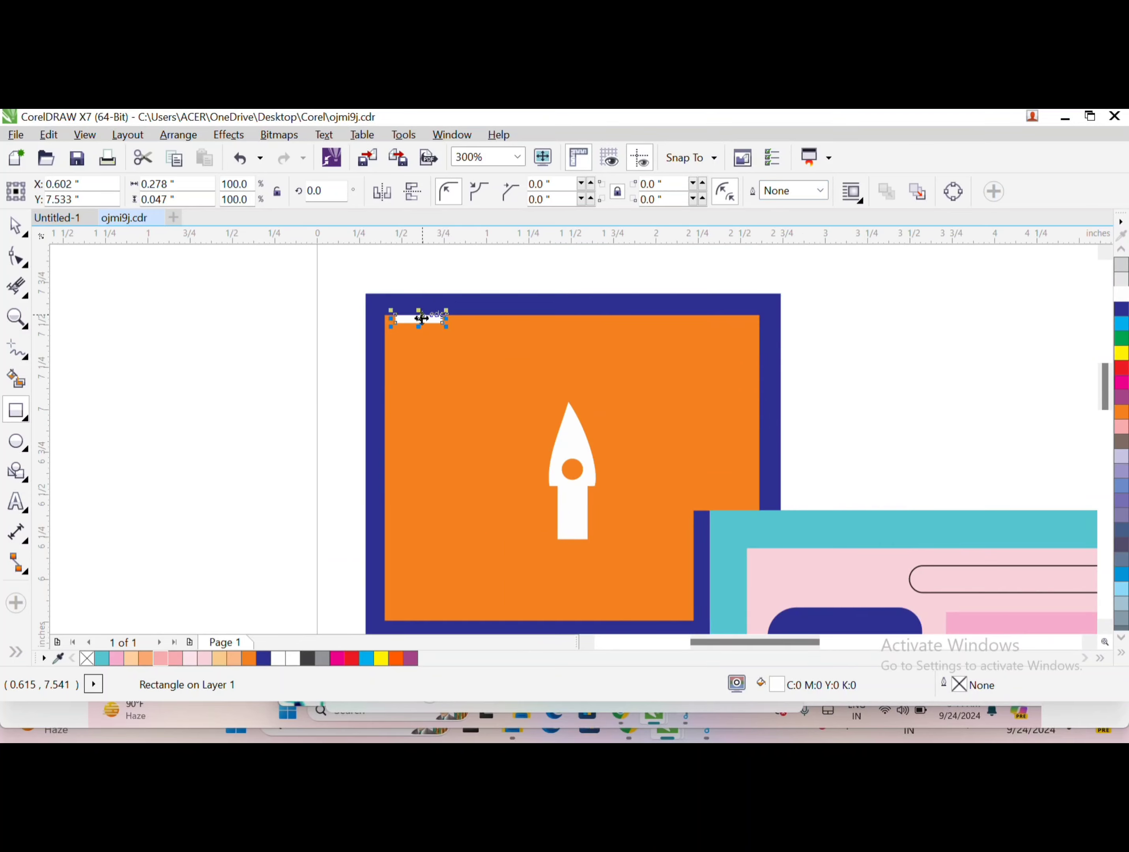
- Tilt the white bar and place angled copies as a dashed V from the orange square's upper-left corner past the nib tip to its upper-right corner
{"action": "left_click_drag", "start_coordinate": [443, 311], "coordinate": [414, 260]}
{"action": "key", "text": "space"}
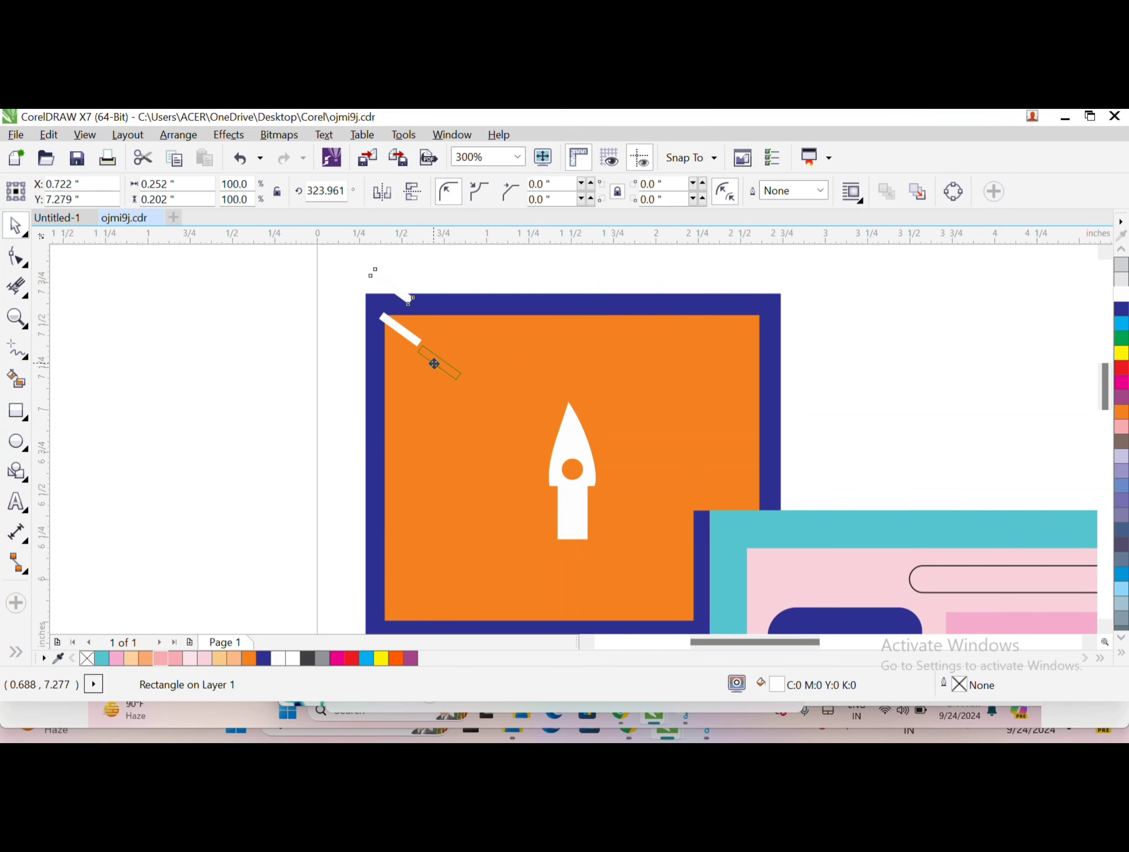
{"action": "left_click_drag", "start_coordinate": [487, 352], "coordinate": [483, 385]}
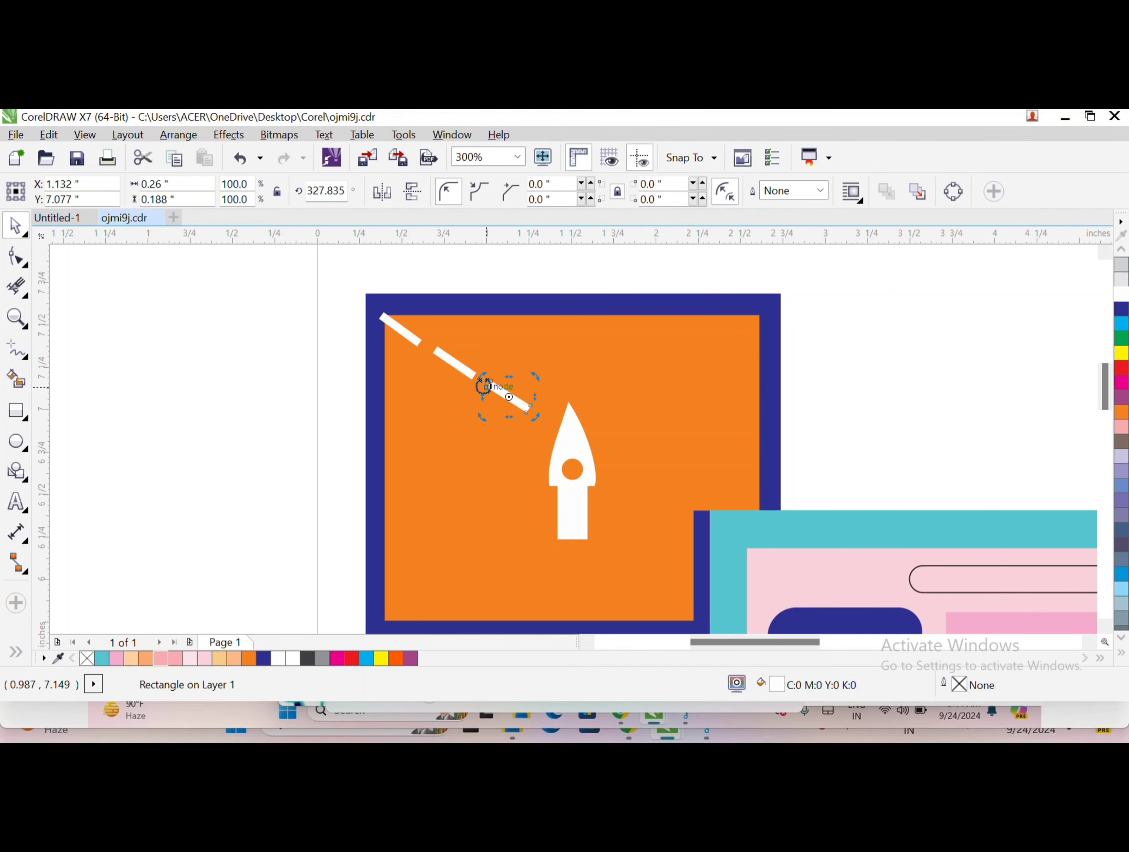
{"action": "left_click_drag", "start_coordinate": [599, 432], "coordinate": [804, 350]}
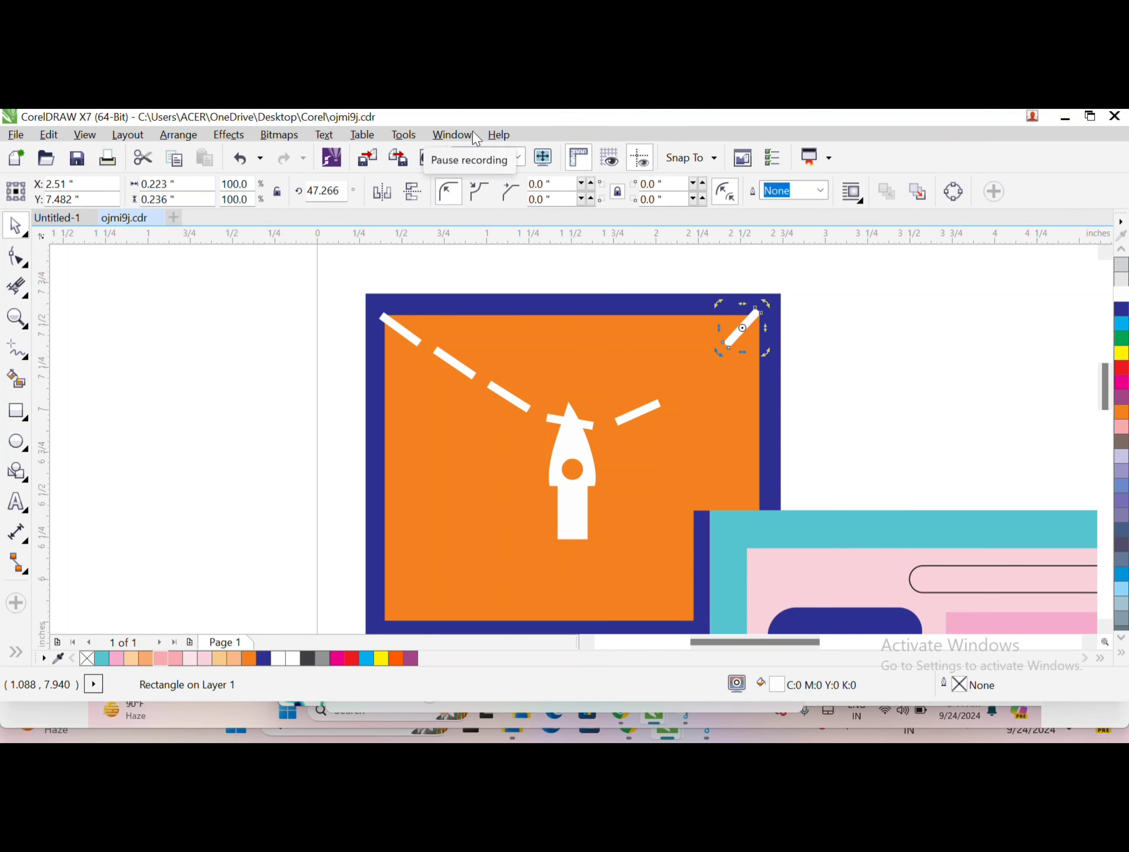
- Duplicate the tilted bar beside the nib tip and angle the copy to fill the dashed line's gap toward the upper-right corner
{"action": "left_click", "coordinate": [592, 444]}
{"action": "left_click", "coordinate": [957, 404]}
{"action": "left_click", "coordinate": [633, 414]}
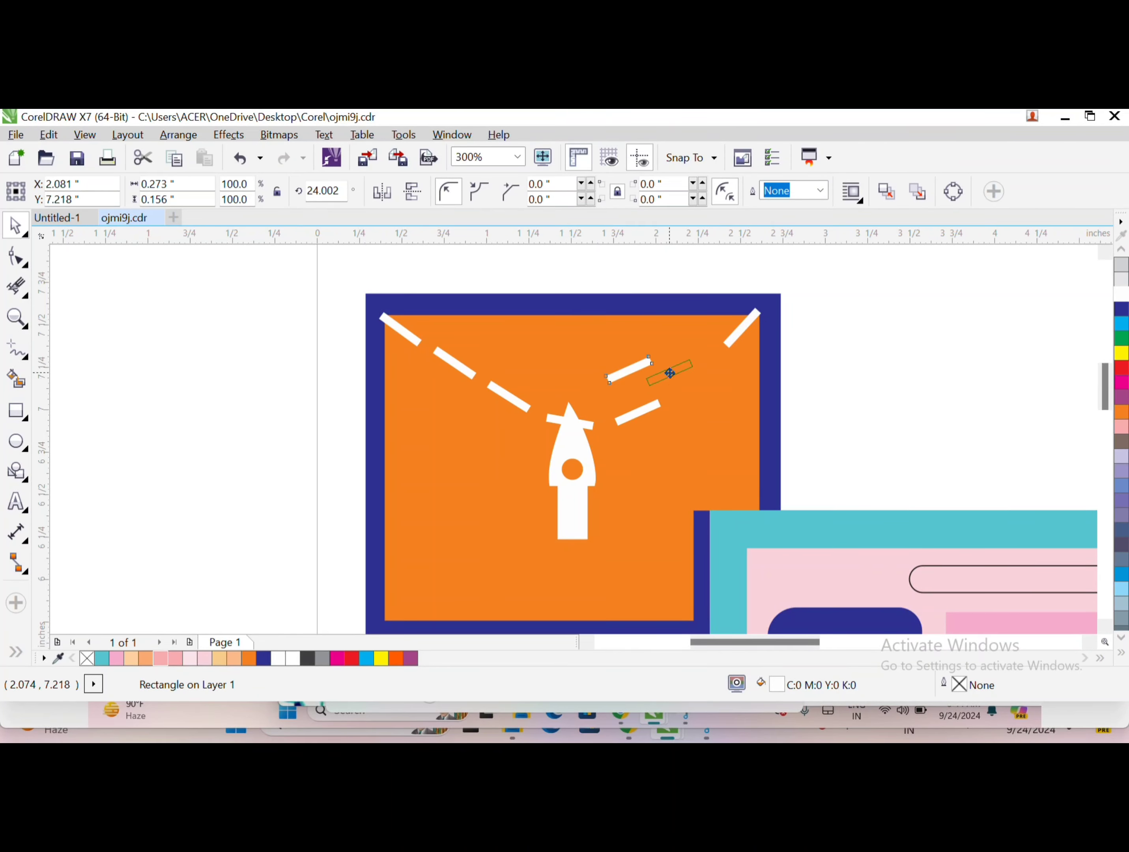
{"action": "left_click_drag", "start_coordinate": [669, 373], "coordinate": [670, 373]}
{"action": "left_click", "coordinate": [670, 373]}
{"action": "left_click_drag", "start_coordinate": [642, 388], "coordinate": [652, 394]}
{"action": "left_click", "coordinate": [613, 424]}
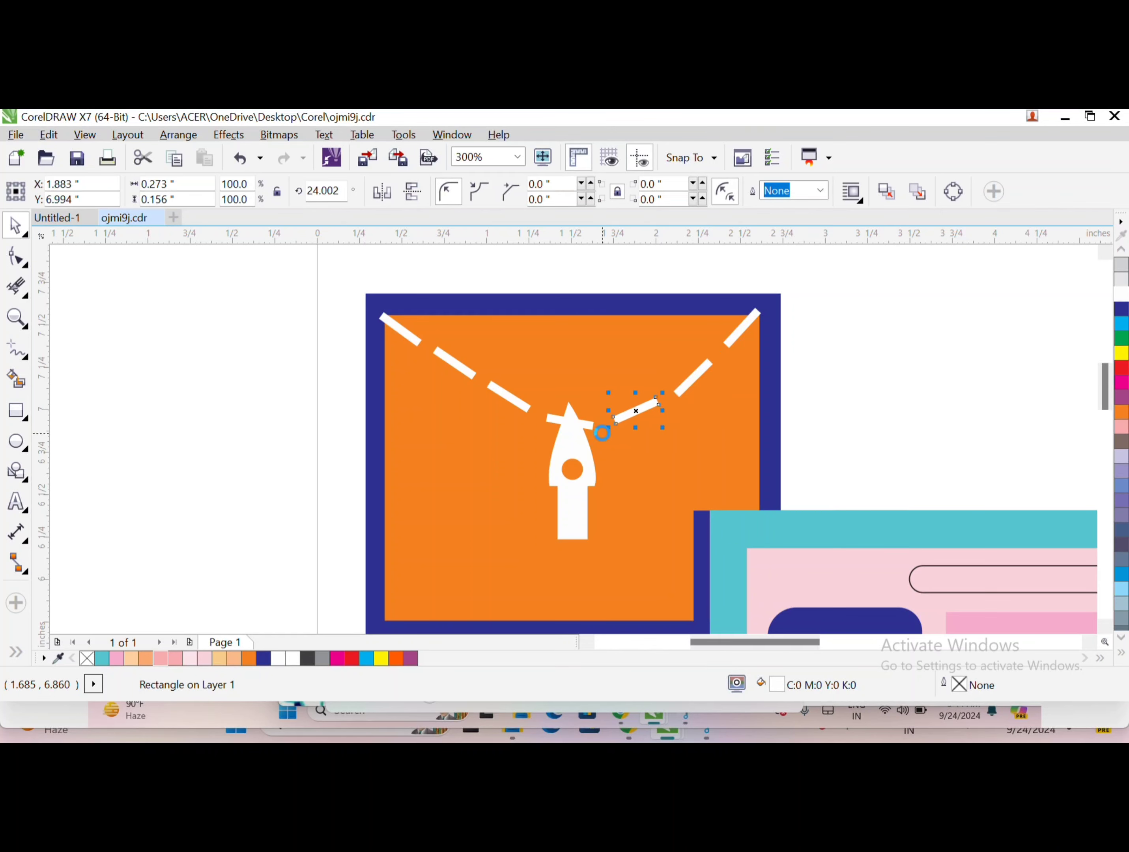
- Draw a white rectangle about 5.28 by 2.97 in on the empty area beside the page and write "Ps" inside it in Arial
{"action": "left_click", "coordinate": [173, 344]}
{"action": "scroll", "coordinate": [173, 345], "scroll_direction": "down", "scroll_amount": 3}
{"action": "left_click", "coordinate": [542, 452]}
{"action": "left_click", "coordinate": [740, 500]}
{"action": "left_click_drag", "start_coordinate": [740, 500], "coordinate": [732, 393]}
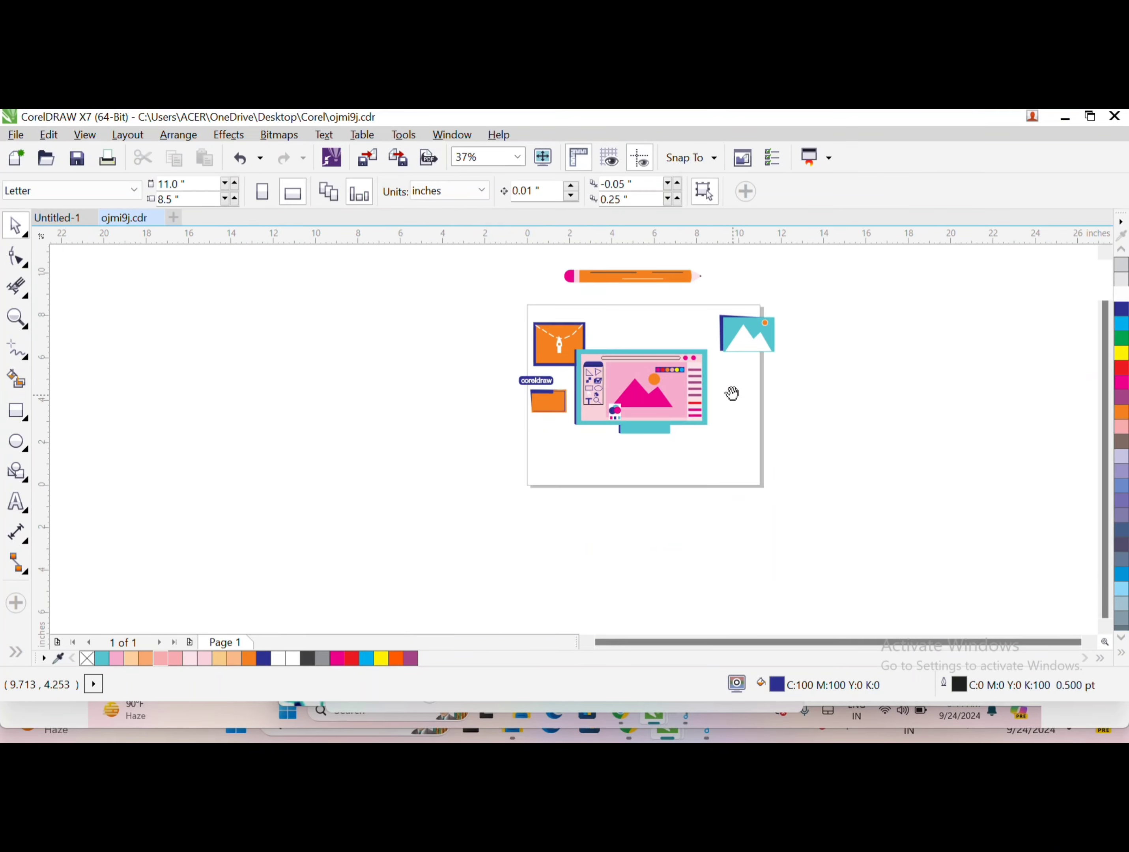
{"action": "left_click", "coordinate": [16, 411]}
{"action": "mouse_move", "coordinate": [209, 332]}
{"action": "left_mouse_down"}
{"action": "mouse_move", "coordinate": [291, 421]}
{"action": "mouse_move", "coordinate": [321, 396]}
{"action": "left_mouse_up"}
{"action": "left_click", "coordinate": [1120, 294]}
{"action": "left_click", "coordinate": [15, 501]}
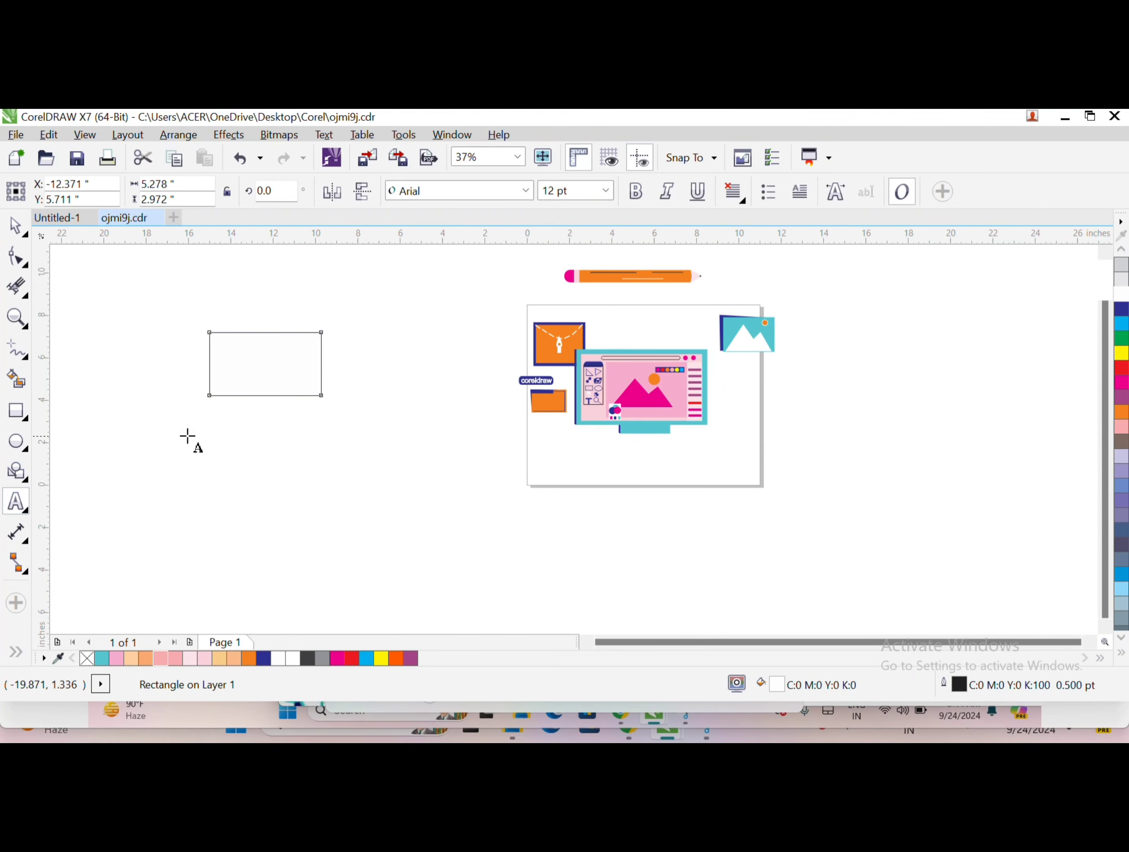
{"action": "left_click", "coordinate": [224, 364]}
{"action": "type", "text": "b"}
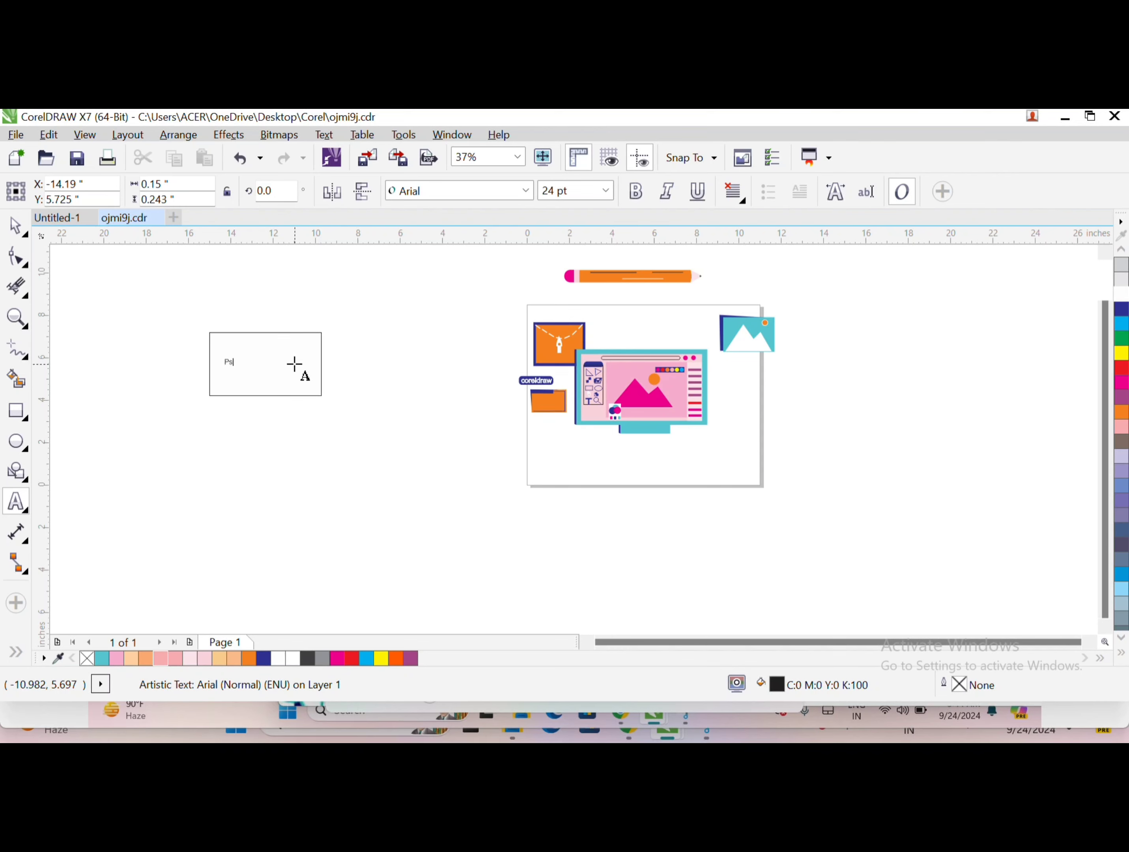
- Enlarge the Ps text to about 79 pt and fit the rectangle around it, about 2.42 by 1.36 in with rounded corners
{"action": "left_click", "coordinate": [16, 225]}
{"action": "left_click", "coordinate": [238, 370]}
{"action": "left_click", "coordinate": [230, 362]}
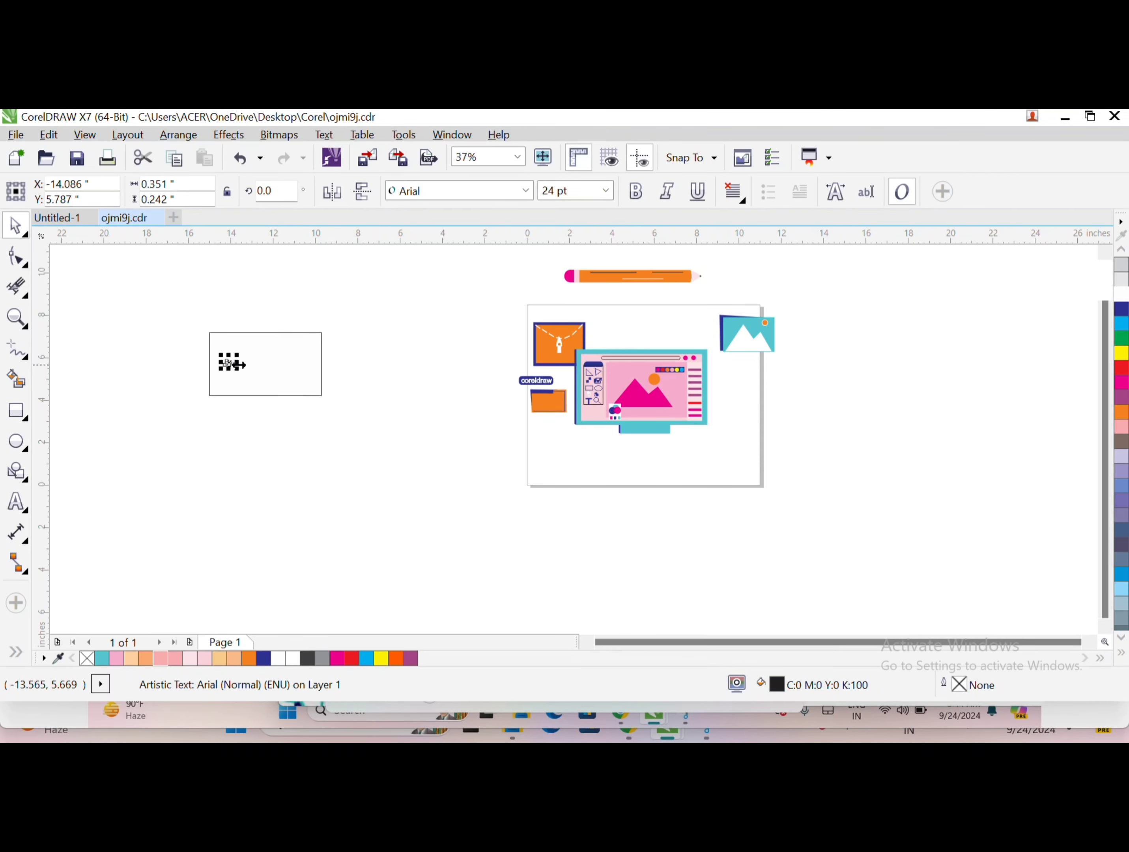
{"action": "mouse_move", "coordinate": [236, 368]}
{"action": "left_mouse_down"}
{"action": "mouse_move", "coordinate": [253, 380]}
{"action": "mouse_move", "coordinate": [266, 352]}
{"action": "mouse_move", "coordinate": [272, 371]}
{"action": "mouse_move", "coordinate": [240, 385]}
{"action": "left_mouse_up"}
{"action": "left_click", "coordinate": [1121, 309]}
{"action": "left_click", "coordinate": [236, 335]}
{"action": "left_click", "coordinate": [701, 183]}
{"action": "left_click", "coordinate": [699, 182]}
{"action": "left_click_drag", "start_coordinate": [239, 337], "coordinate": [239, 352]}
- Colour the Ps text white and fill its rounded rectangle dark blue without an outline
{"action": "left_click", "coordinate": [237, 362]}
{"action": "left_click", "coordinate": [1121, 294]}
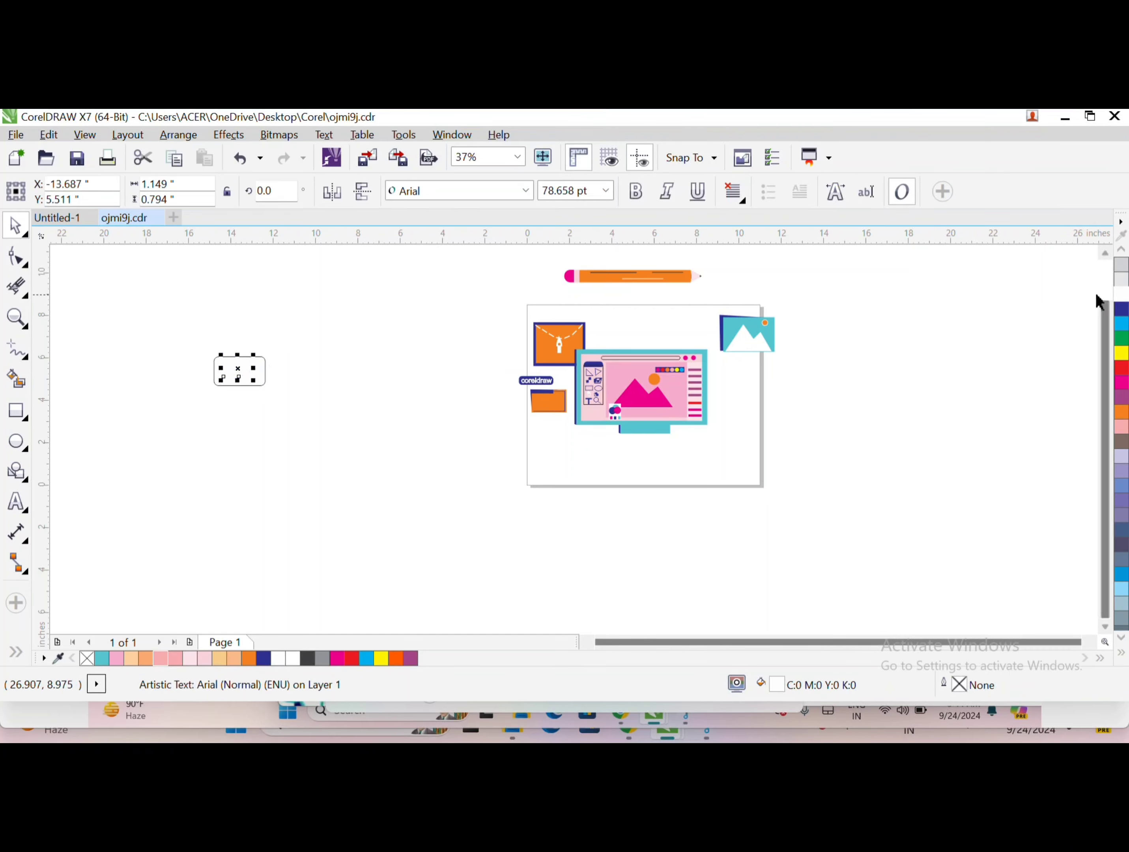
{"action": "left_click", "coordinate": [254, 376]}
{"action": "left_click", "coordinate": [1121, 308]}
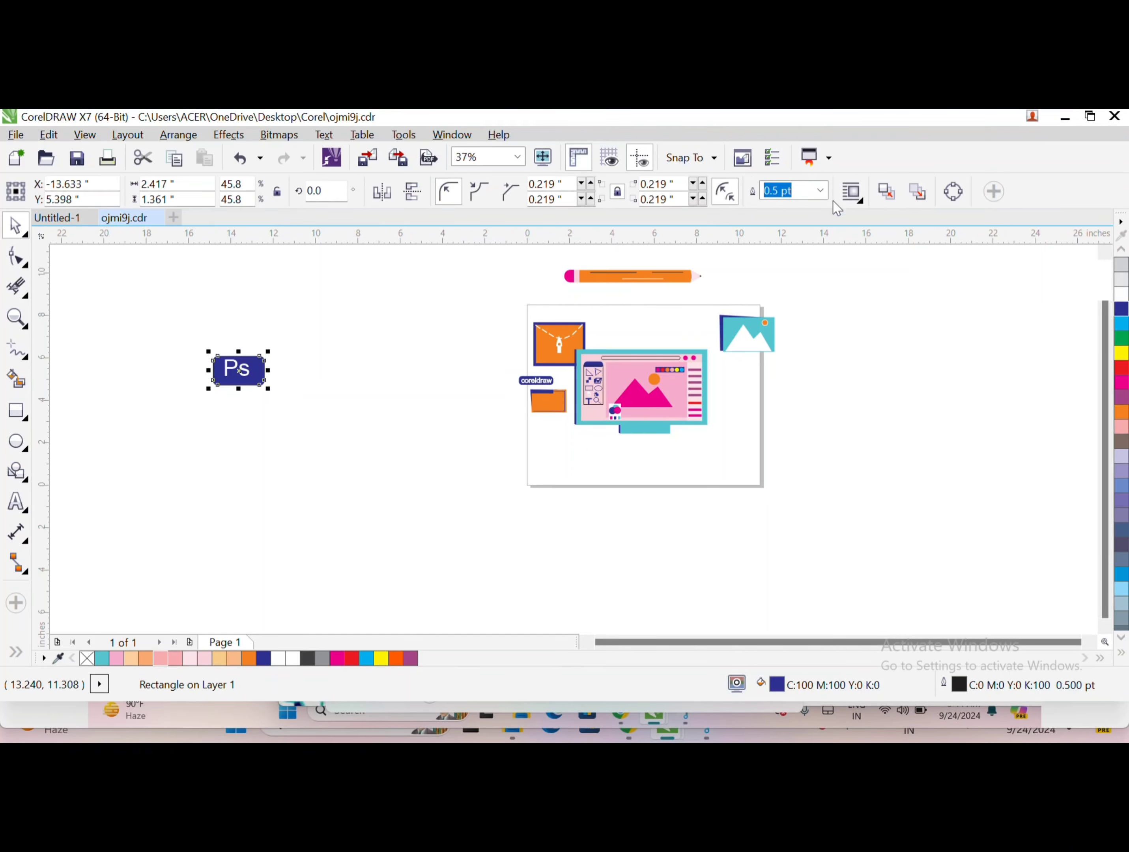
{"action": "left_click", "coordinate": [820, 190]}
{"action": "left_click", "coordinate": [788, 208]}
- Scale the Ps badge down to about 1.35 by 0.76 in and place it above the picture card
{"action": "left_click_drag", "start_coordinate": [264, 417], "coordinate": [191, 322]}
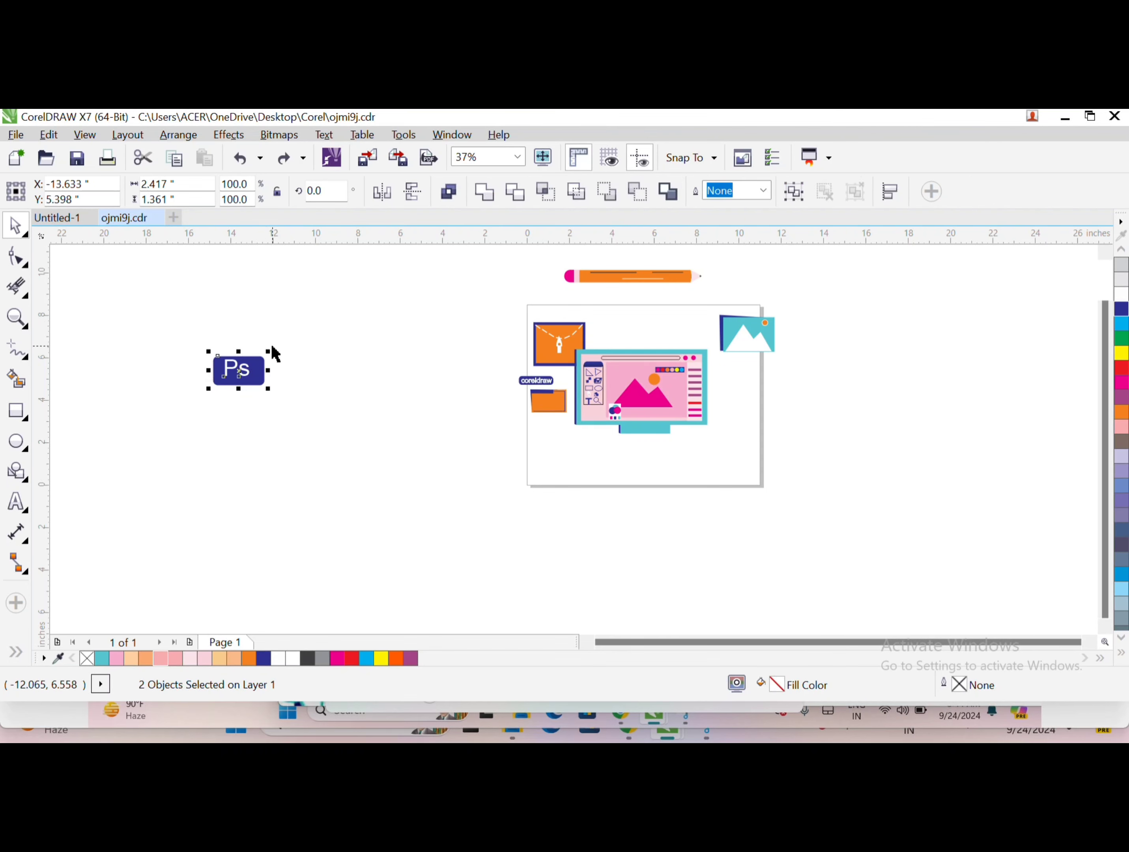
{"action": "left_click_drag", "start_coordinate": [269, 351], "coordinate": [242, 371]}
{"action": "left_click_drag", "start_coordinate": [226, 377], "coordinate": [711, 379]}
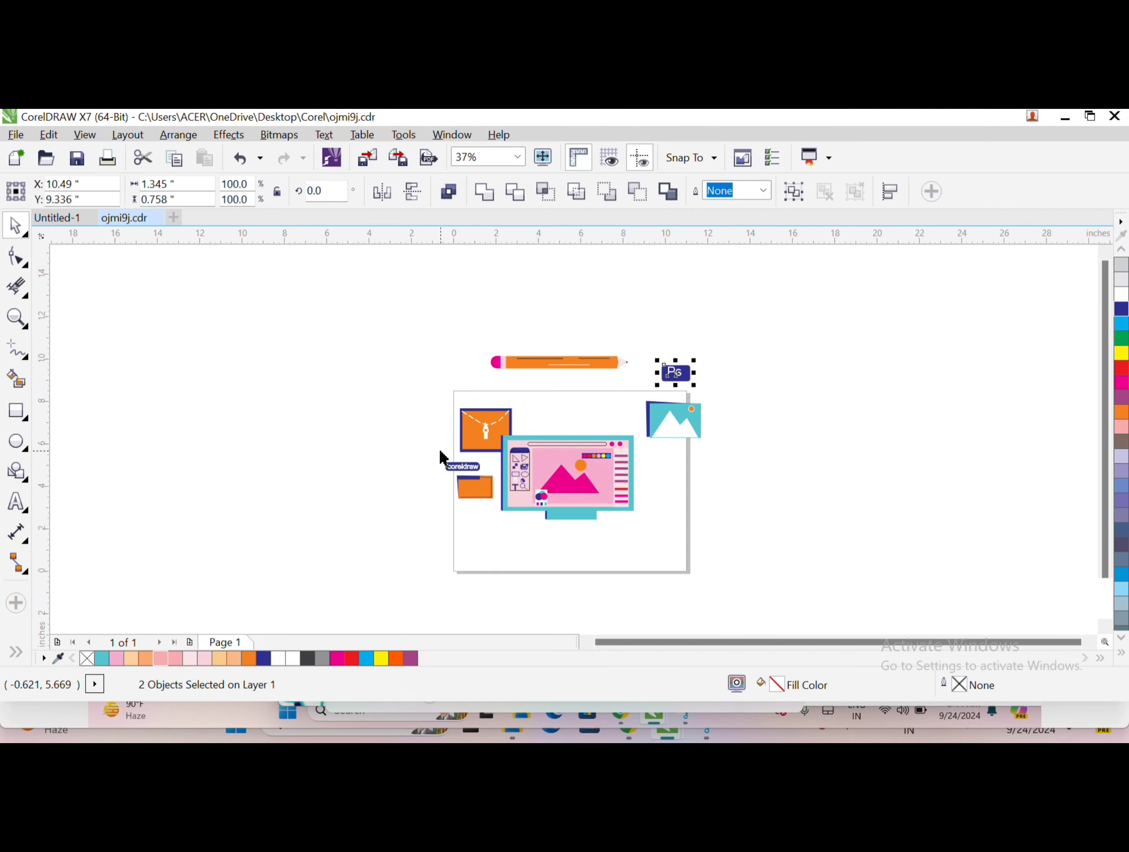
- Draw a rectangle about 2.33 by 1.14 in just outside the page below the picture card and round its corners to 0.3 in
{"action": "left_click", "coordinate": [128, 512]}
{"action": "left_click", "coordinate": [17, 411]}
{"action": "left_click_drag", "start_coordinate": [696, 458], "coordinate": [754, 490]}
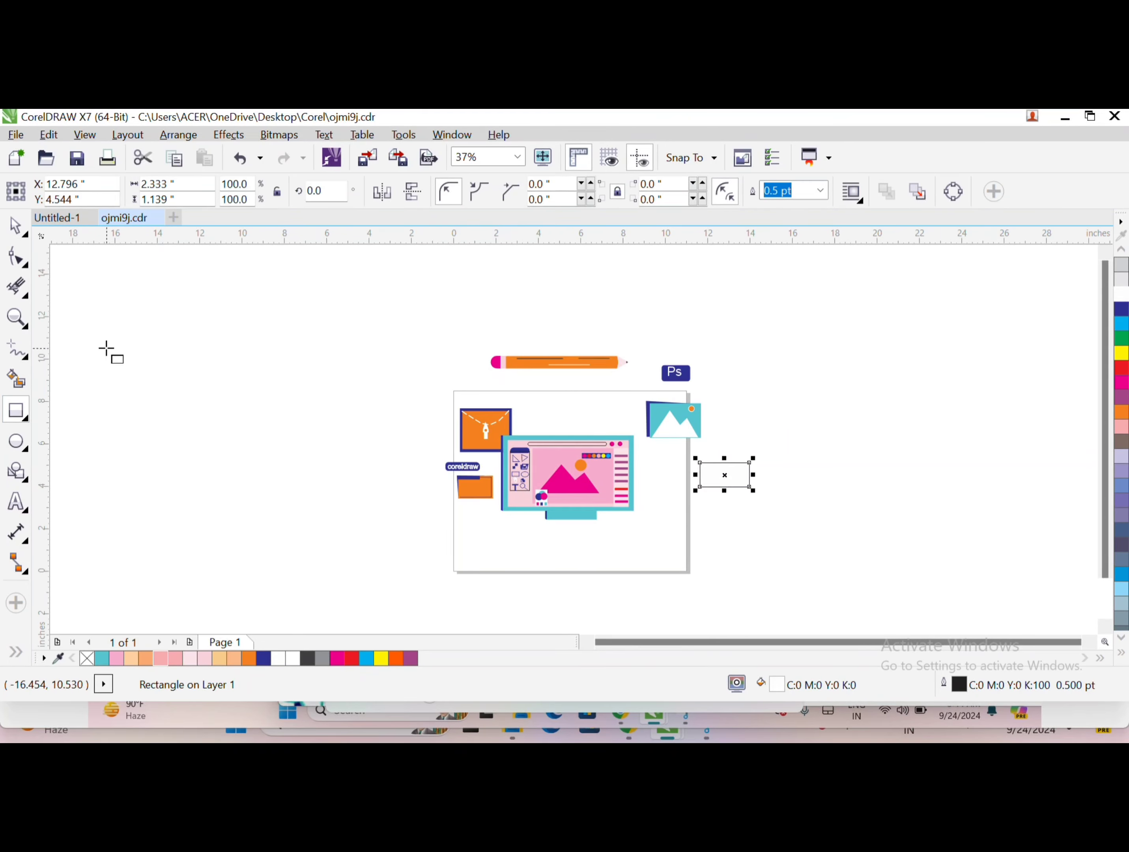
{"action": "left_click", "coordinate": [702, 183]}
{"action": "left_click", "coordinate": [702, 183]}
- Add the Arial text "Ai" beside the rounded rectangle and enlarge it to about 173 pt
{"action": "key", "text": "F8"}
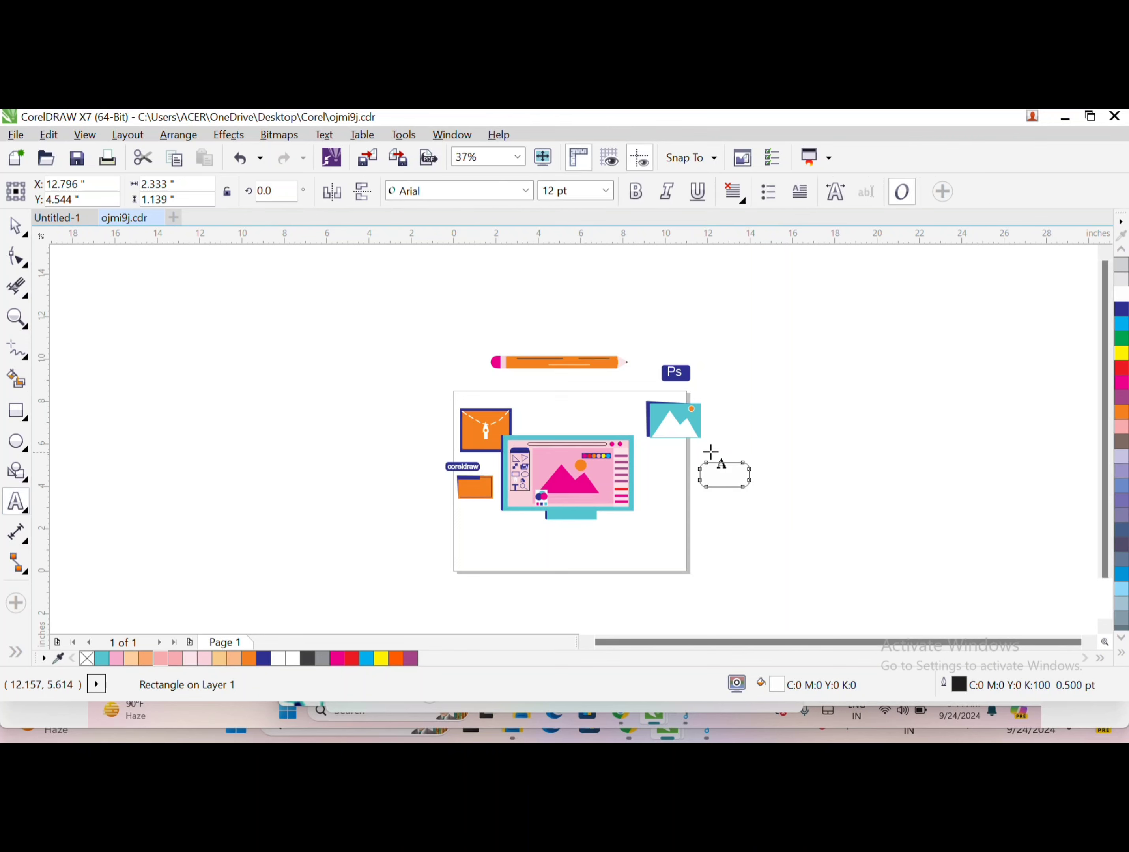
{"action": "left_click", "coordinate": [784, 453]}
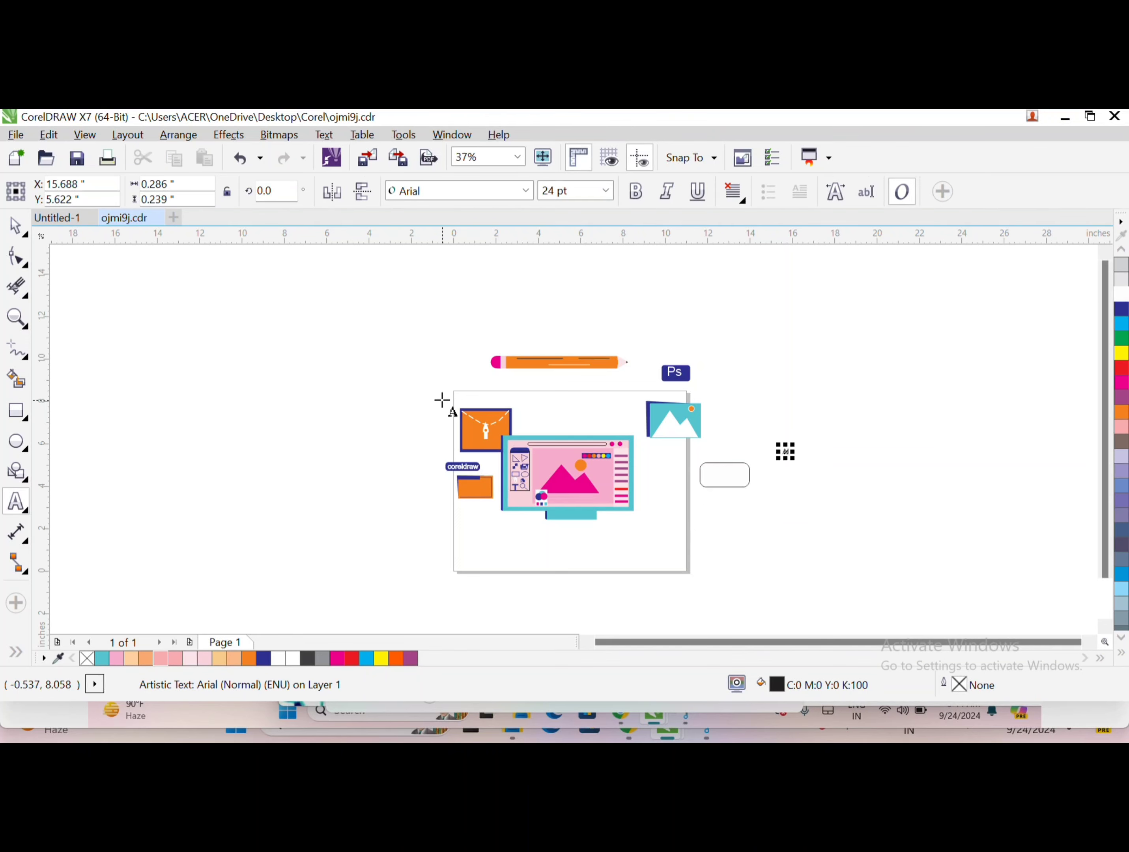
{"action": "left_click", "coordinate": [16, 225]}
{"action": "left_click_drag", "start_coordinate": [788, 455], "coordinate": [830, 489]}
- Fill the rounded rectangle orange without an outline and set the Ai text on it in white
{"action": "left_click", "coordinate": [724, 474]}
{"action": "left_click", "coordinate": [1122, 411]}
{"action": "left_click", "coordinate": [804, 466]}
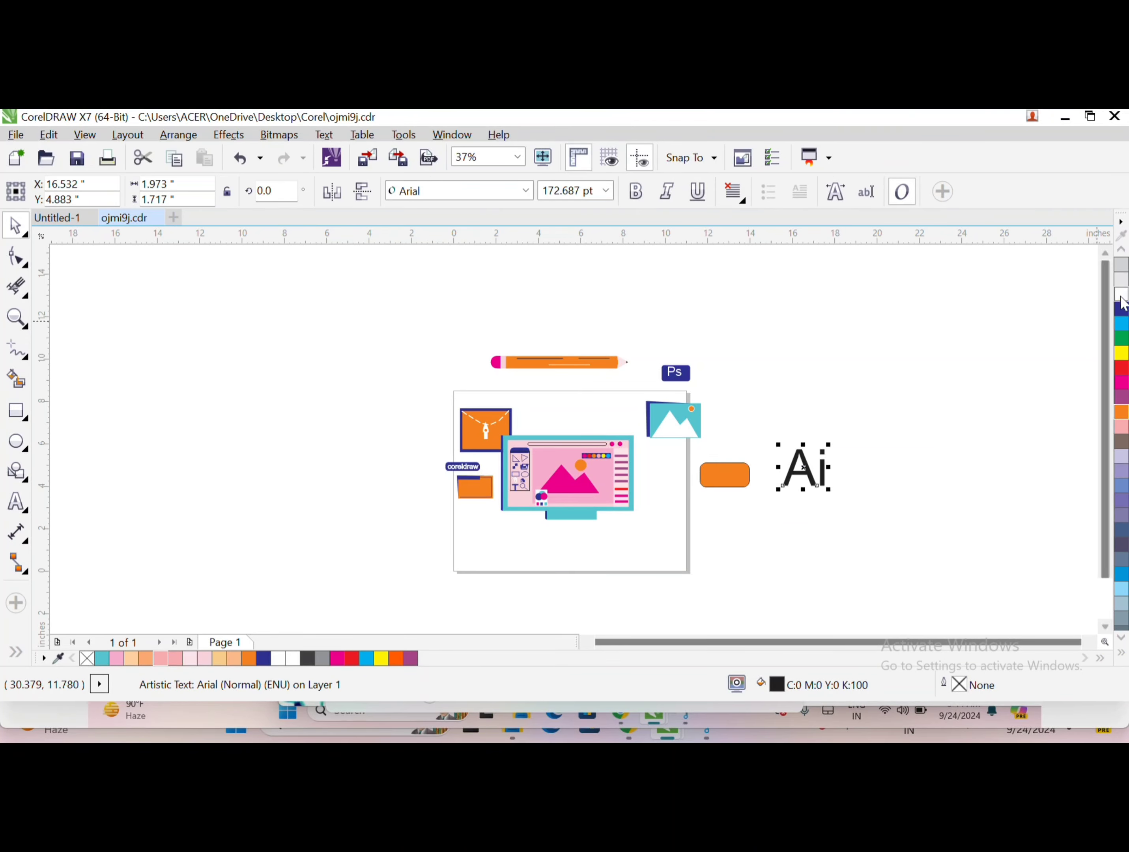
{"action": "left_click", "coordinate": [1122, 294]}
{"action": "left_click", "coordinate": [731, 479]}
{"action": "left_click", "coordinate": [822, 191]}
{"action": "left_click", "coordinate": [781, 209]}
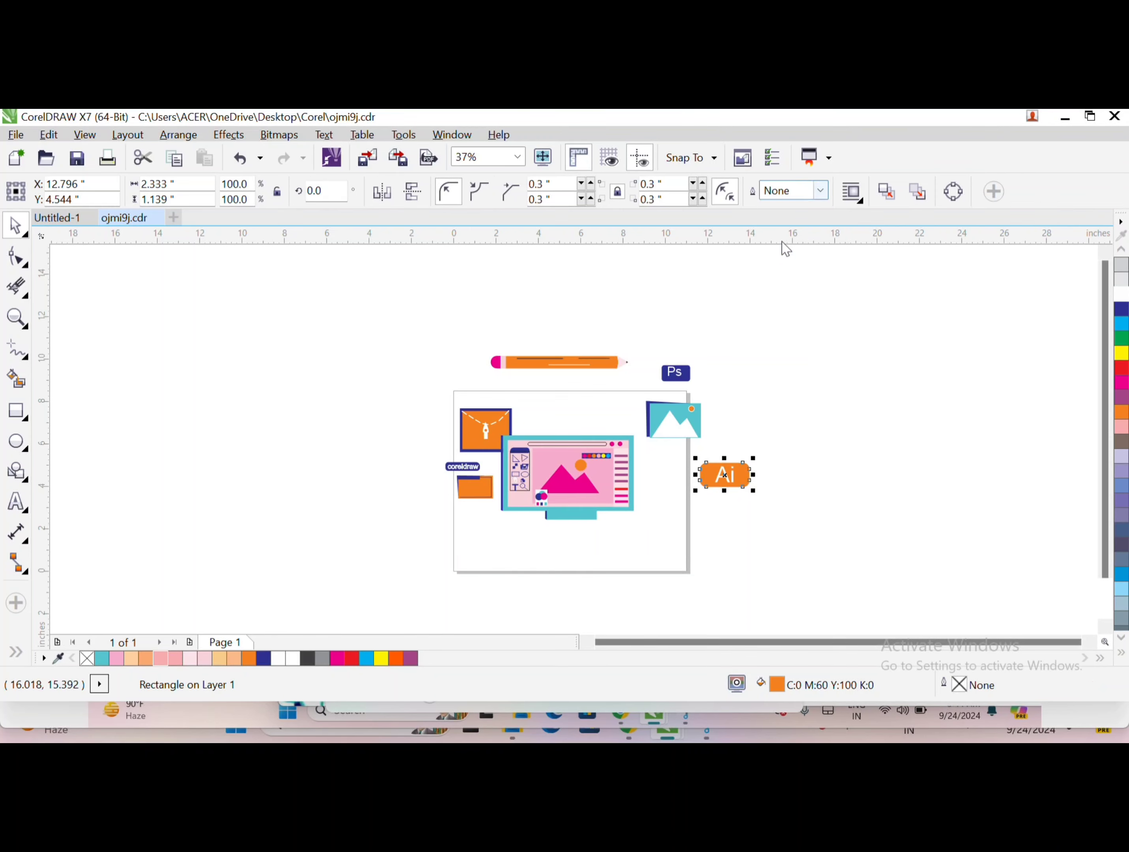
- Scale the Ai badge to about 1.67 by 0.99 in and place it at the page edge below the picture card
{"action": "left_click", "coordinate": [786, 461]}
{"action": "left_click_drag", "start_coordinate": [693, 457], "coordinate": [780, 492]}
{"action": "scroll", "coordinate": [779, 487], "scroll_direction": "up", "scroll_amount": 2}
{"action": "left_click_drag", "start_coordinate": [660, 439], "coordinate": [601, 440]}
{"action": "left_click_drag", "start_coordinate": [528, 386], "coordinate": [530, 399]}
{"action": "key", "text": "Escape"}
{"action": "scroll", "coordinate": [564, 477], "scroll_direction": "down", "scroll_amount": 2}
{"action": "scroll", "coordinate": [564, 477], "scroll_direction": "up", "scroll_amount": 1}
{"action": "left_click_drag", "start_coordinate": [726, 368], "coordinate": [547, 453]}
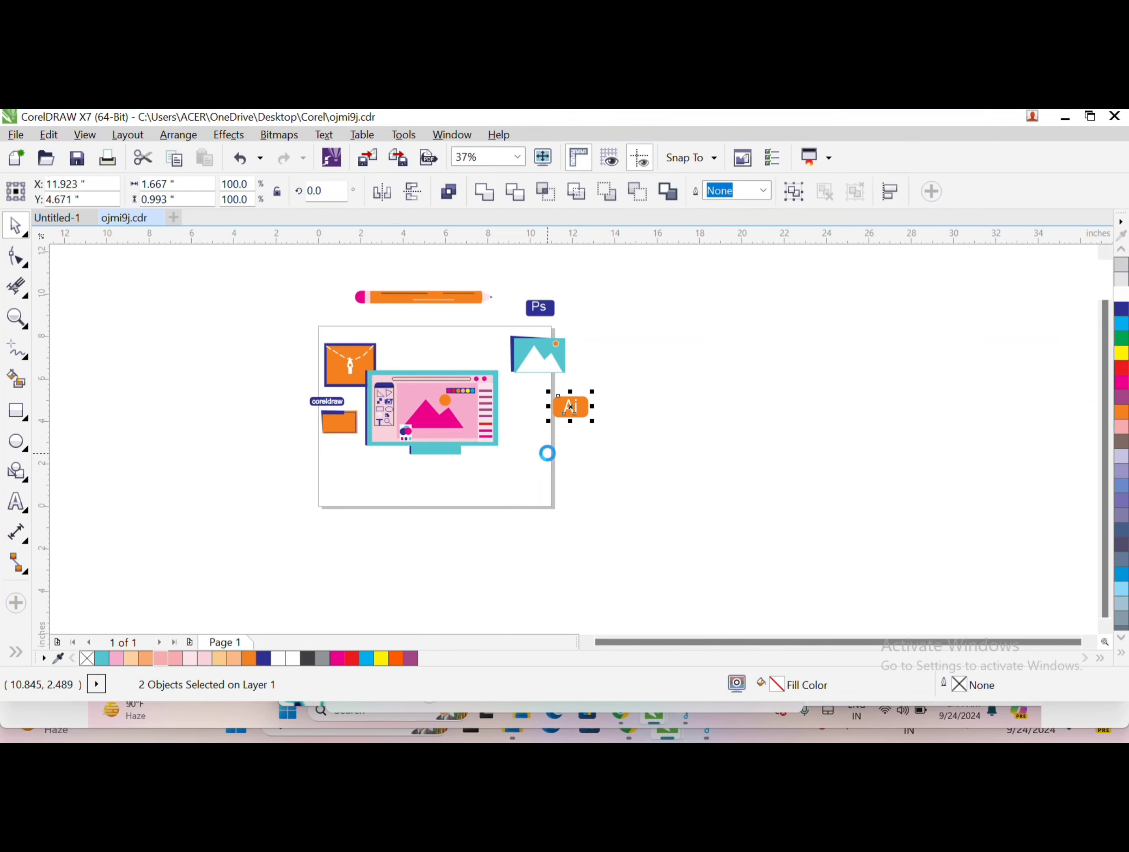
{"action": "key", "text": "Escape"}
{"action": "scroll", "coordinate": [156, 342], "scroll_direction": "down", "scroll_amount": 1}
{"action": "scroll", "coordinate": [156, 343], "scroll_direction": "up", "scroll_amount": 1}
{"action": "key", "text": "F6"}
{"action": "left_click_drag", "start_coordinate": [399, 392], "coordinate": [566, 468]}
{"action": "left_click", "coordinate": [279, 658]}
{"action": "left_click", "coordinate": [228, 134]}
{"action": "left_click", "coordinate": [279, 422]}
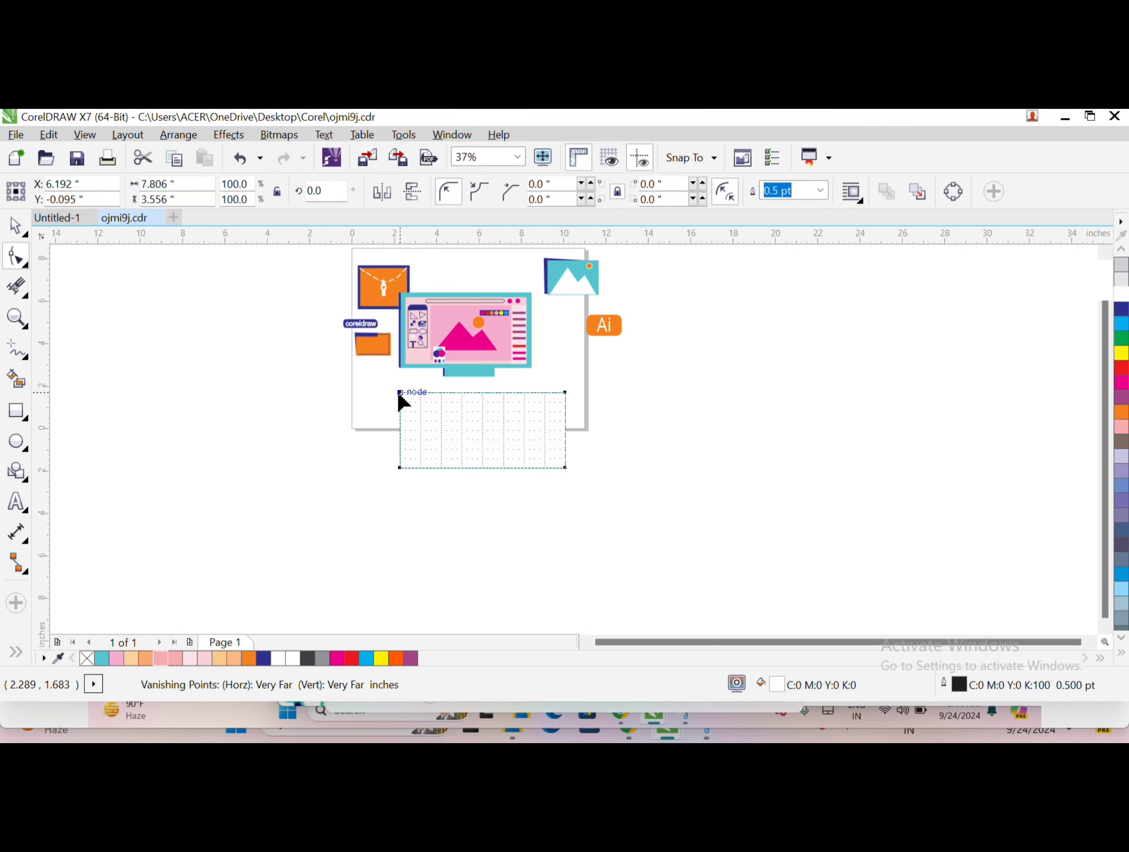
{"action": "left_click_drag", "start_coordinate": [399, 394], "coordinate": [362, 370]}
{"action": "left_click_drag", "start_coordinate": [566, 392], "coordinate": [567, 375]}
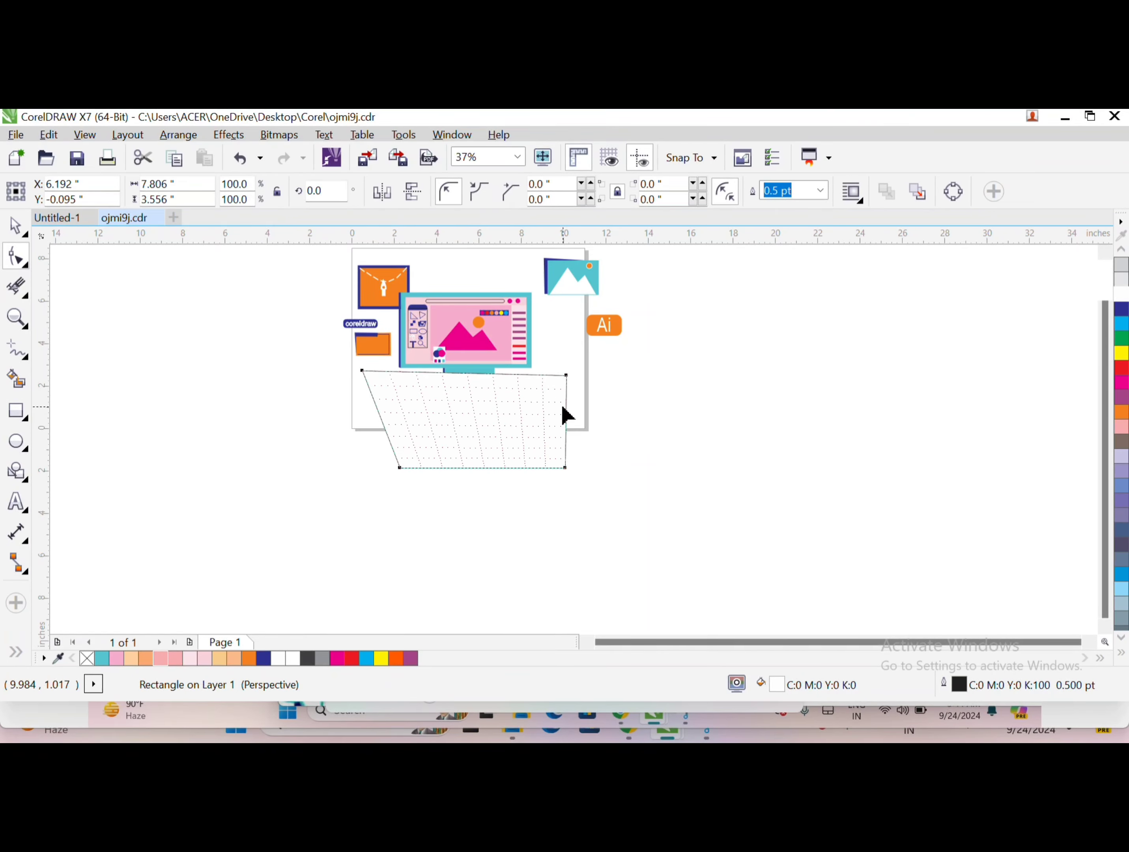
{"action": "left_click_drag", "start_coordinate": [566, 468], "coordinate": [577, 423]}
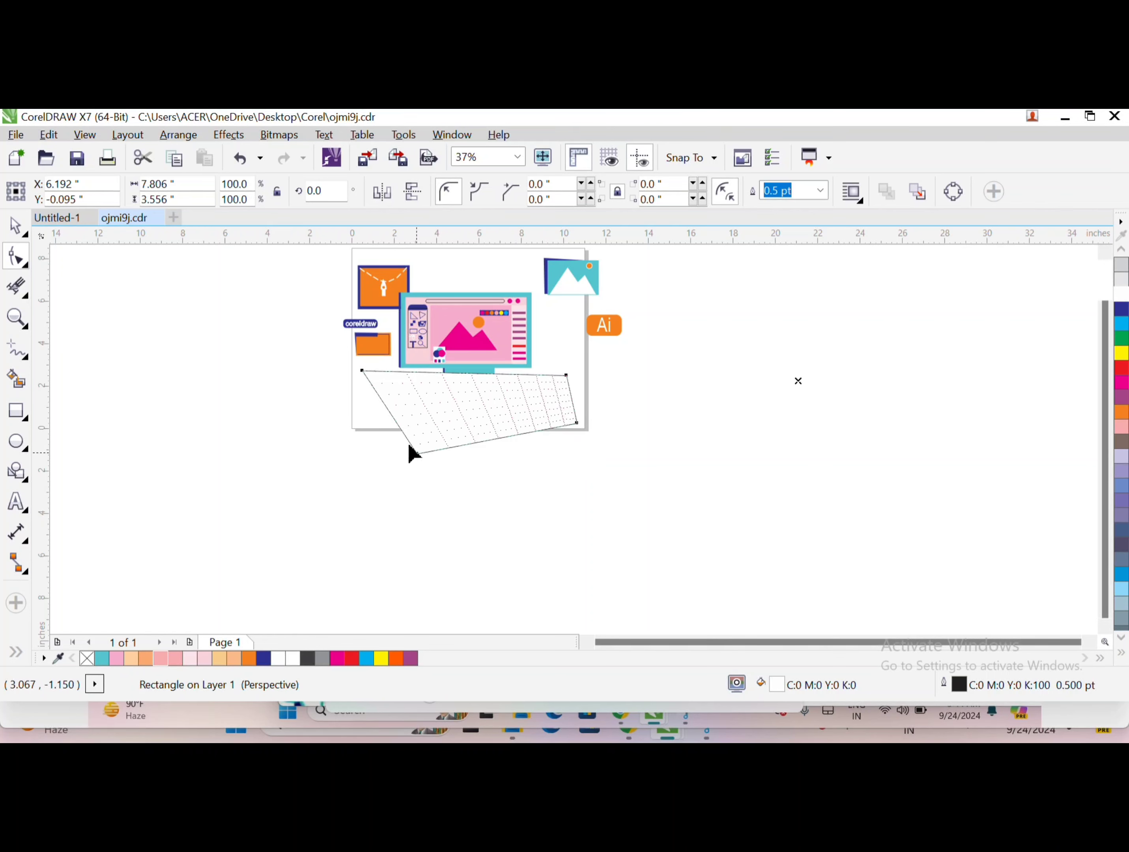
{"action": "left_click_drag", "start_coordinate": [399, 468], "coordinate": [436, 444]}
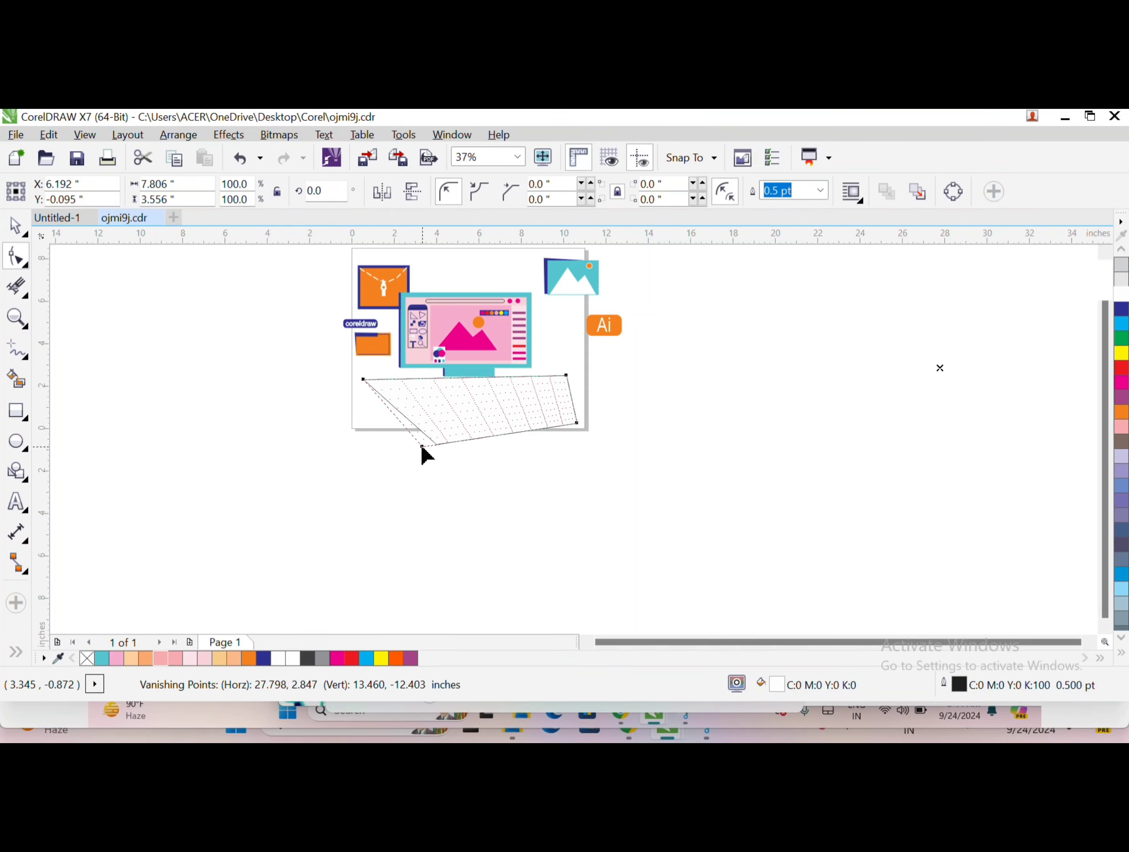
{"action": "key", "text": "Delete"}
- Draw a white rectangle about 10.9 by 4.3 in beneath the monitor as the tabletop
{"action": "key", "text": "F6"}
{"action": "left_click_drag", "start_coordinate": [393, 377], "coordinate": [625, 468]}
{"action": "left_click", "coordinate": [278, 658]}
- Try to slant the tabletop rectangle's left side by converting it to curves and moving its corner nodes
{"action": "key", "text": "ctrl+q"}
{"action": "key", "text": "F10"}
{"action": "left_click_drag", "start_coordinate": [392, 377], "coordinate": [383, 377]}
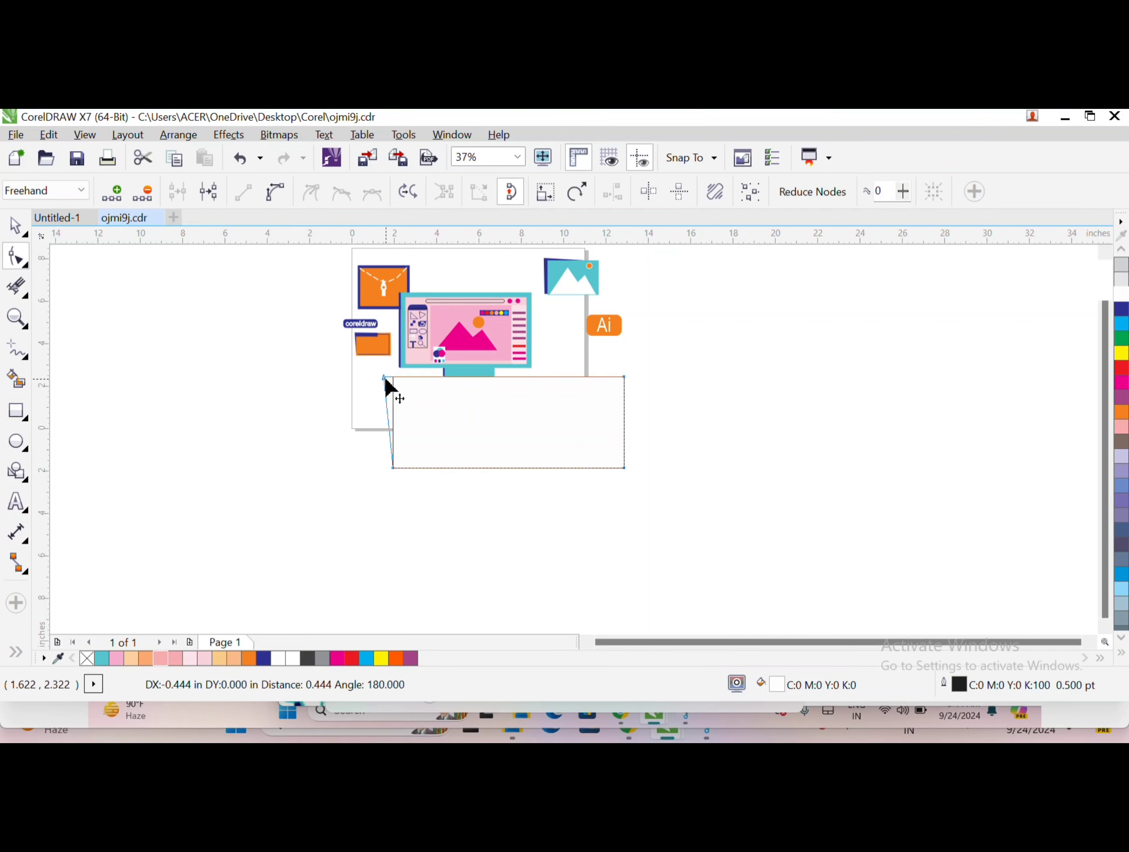
{"action": "left_click_drag", "start_coordinate": [393, 467], "coordinate": [415, 459]}
- Add perspective to the tabletop rectangle, slant it into a four-sided shape and rotate it to about 355.5 degrees
{"action": "left_click", "coordinate": [228, 135]}
{"action": "left_click", "coordinate": [274, 420]}
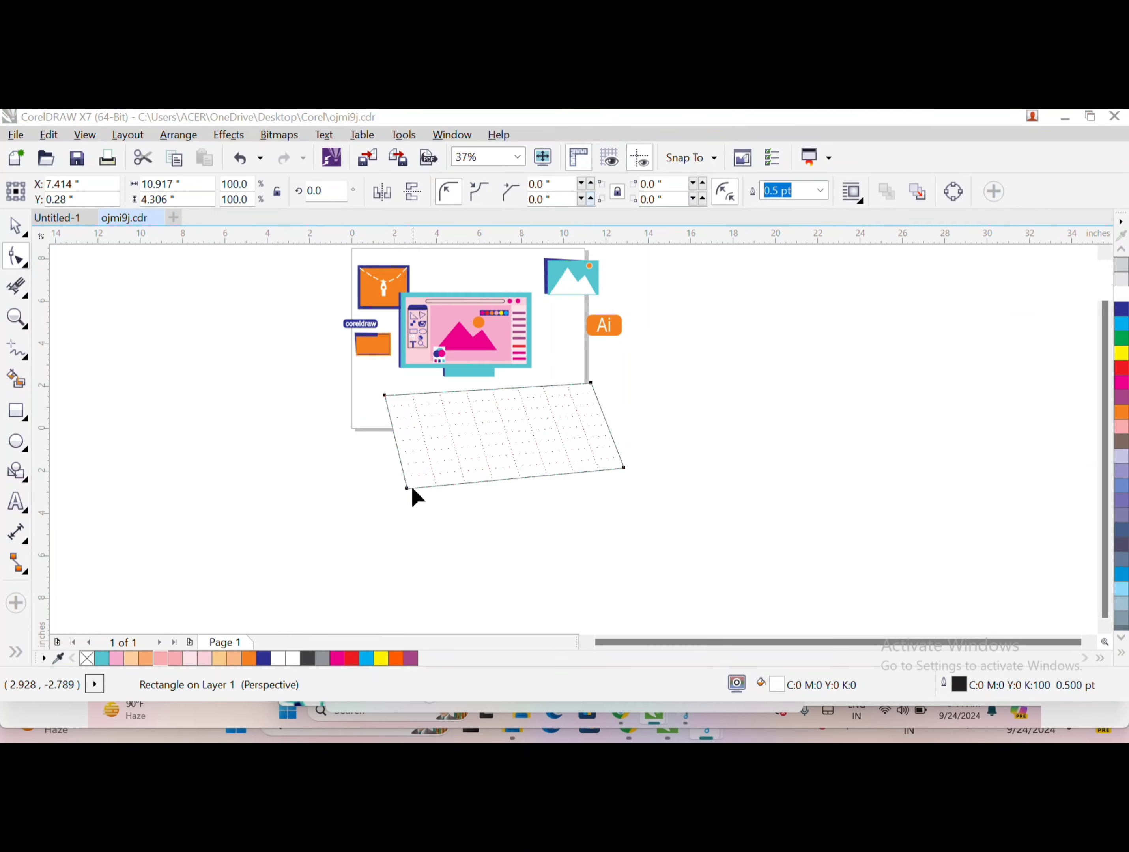
{"action": "left_click", "coordinate": [17, 232]}
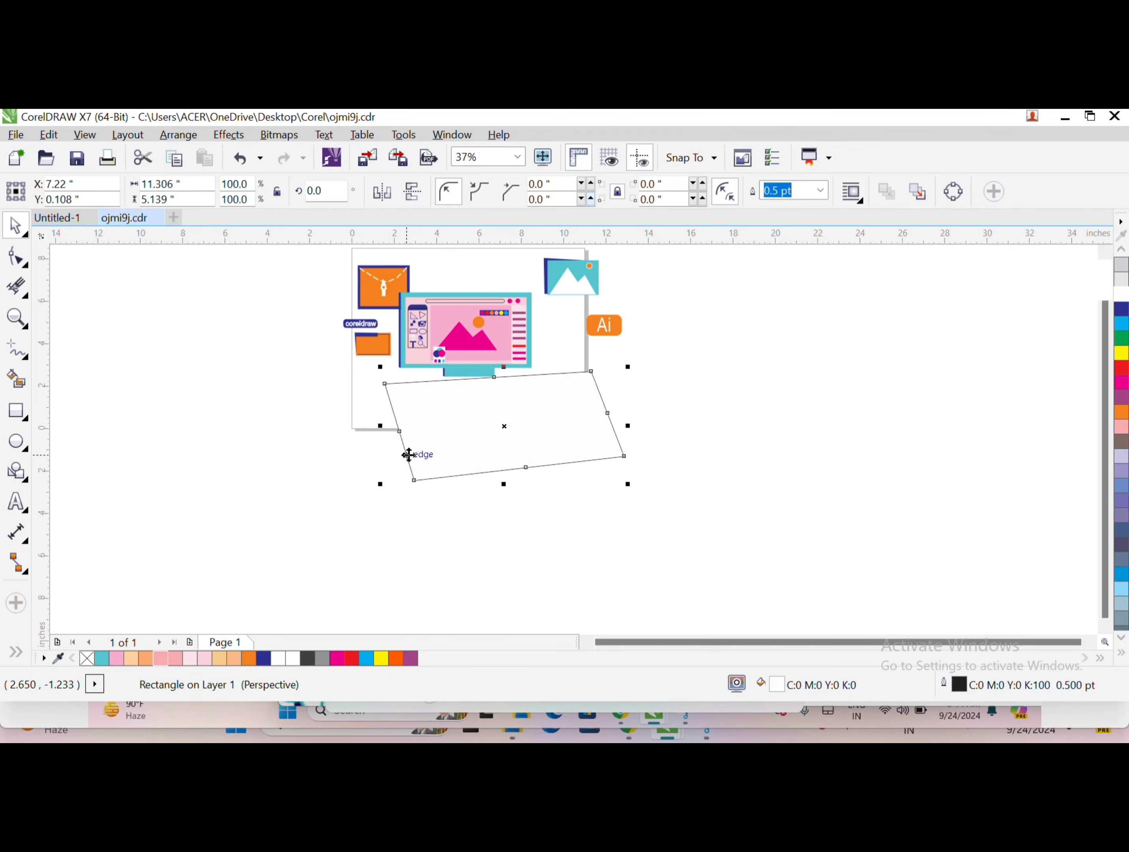
{"action": "left_click_drag", "start_coordinate": [633, 487], "coordinate": [625, 499]}
{"action": "left_click", "coordinate": [298, 499]}
- Duplicate the slanted tabletop and stretch the copy to about 11.65 in wide and slightly taller
{"action": "left_click", "coordinate": [479, 428]}
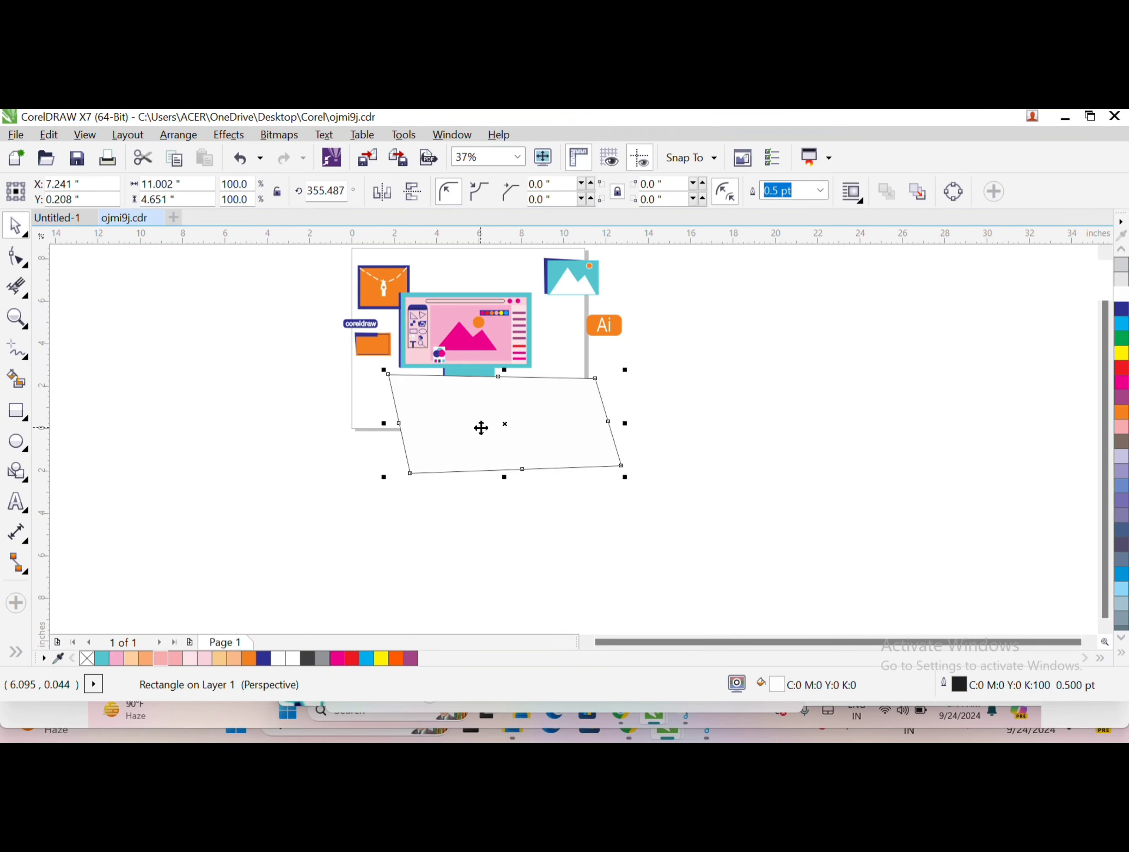
{"action": "key", "text": "ctrl+z"}
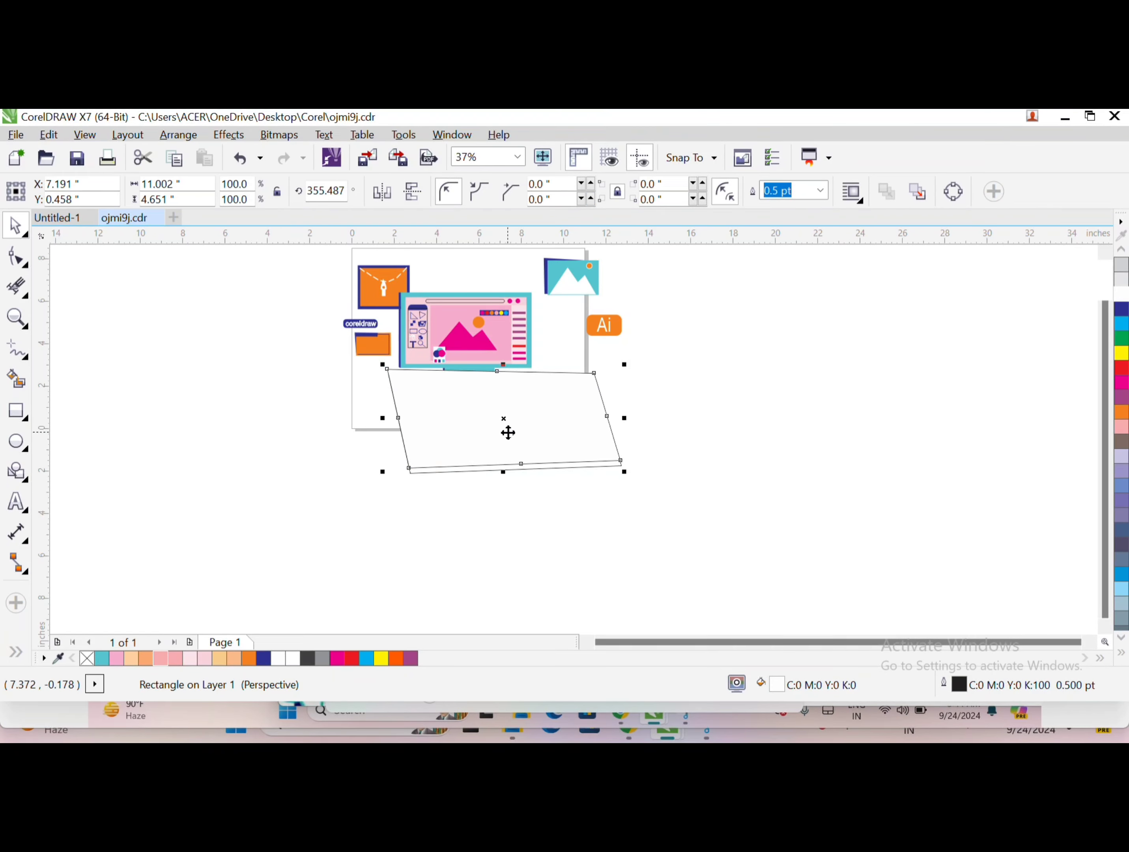
{"action": "left_click_drag", "start_coordinate": [503, 472], "coordinate": [516, 485]}
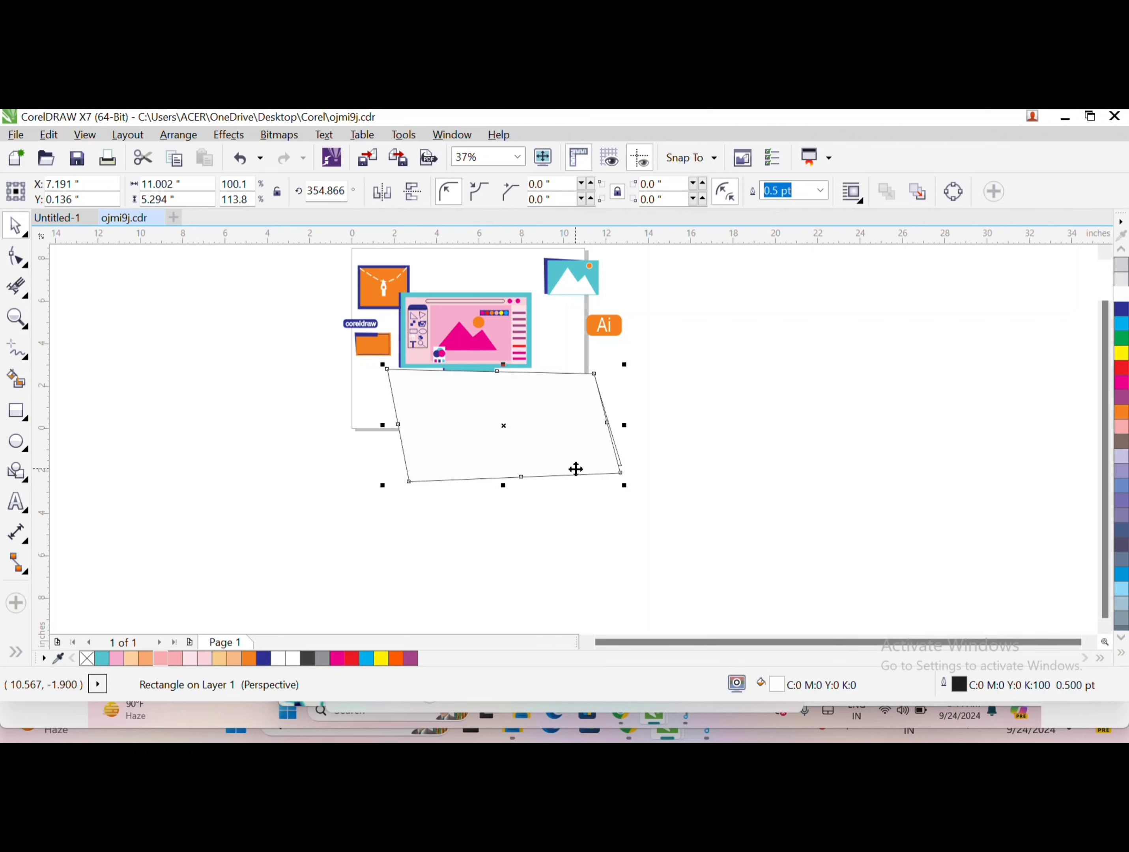
{"action": "key", "text": "ctrl+z"}
{"action": "left_click", "coordinate": [643, 434]}
{"action": "left_click", "coordinate": [436, 471]}
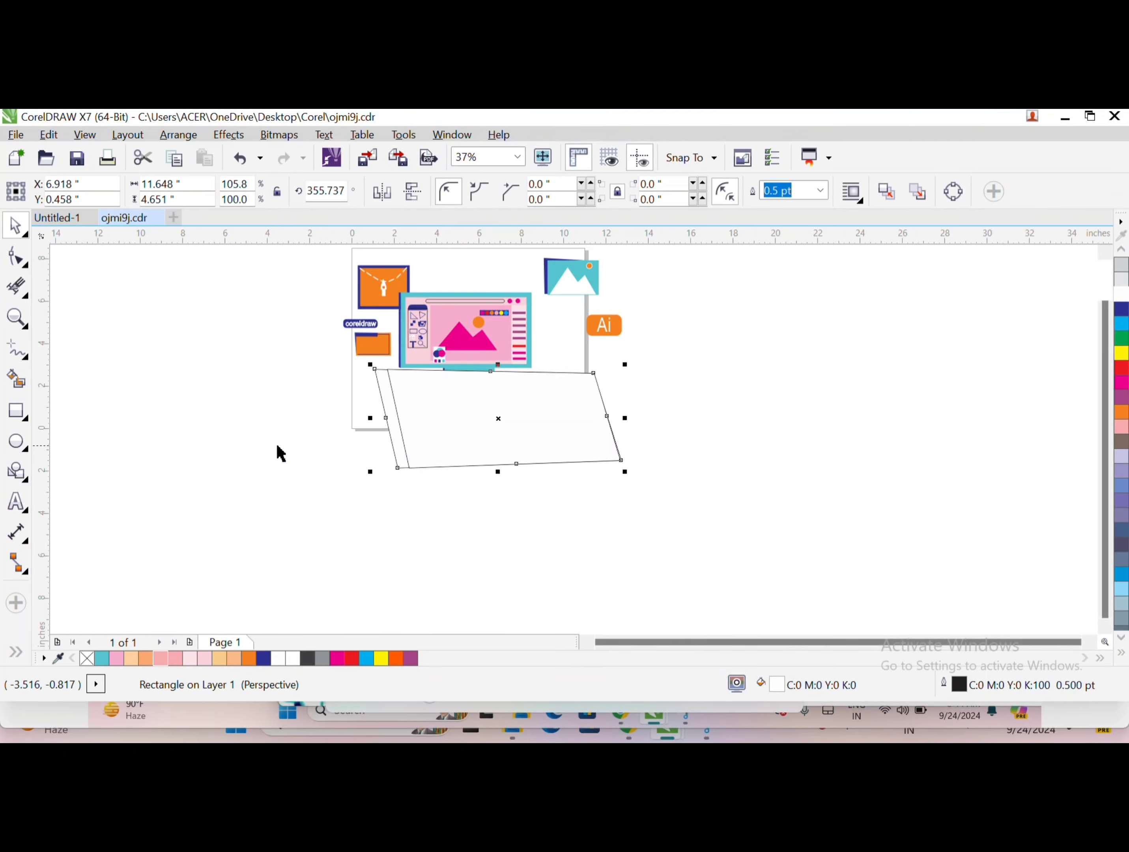
{"action": "left_click_drag", "start_coordinate": [498, 472], "coordinate": [498, 484]}
{"action": "left_click", "coordinate": [319, 480]}
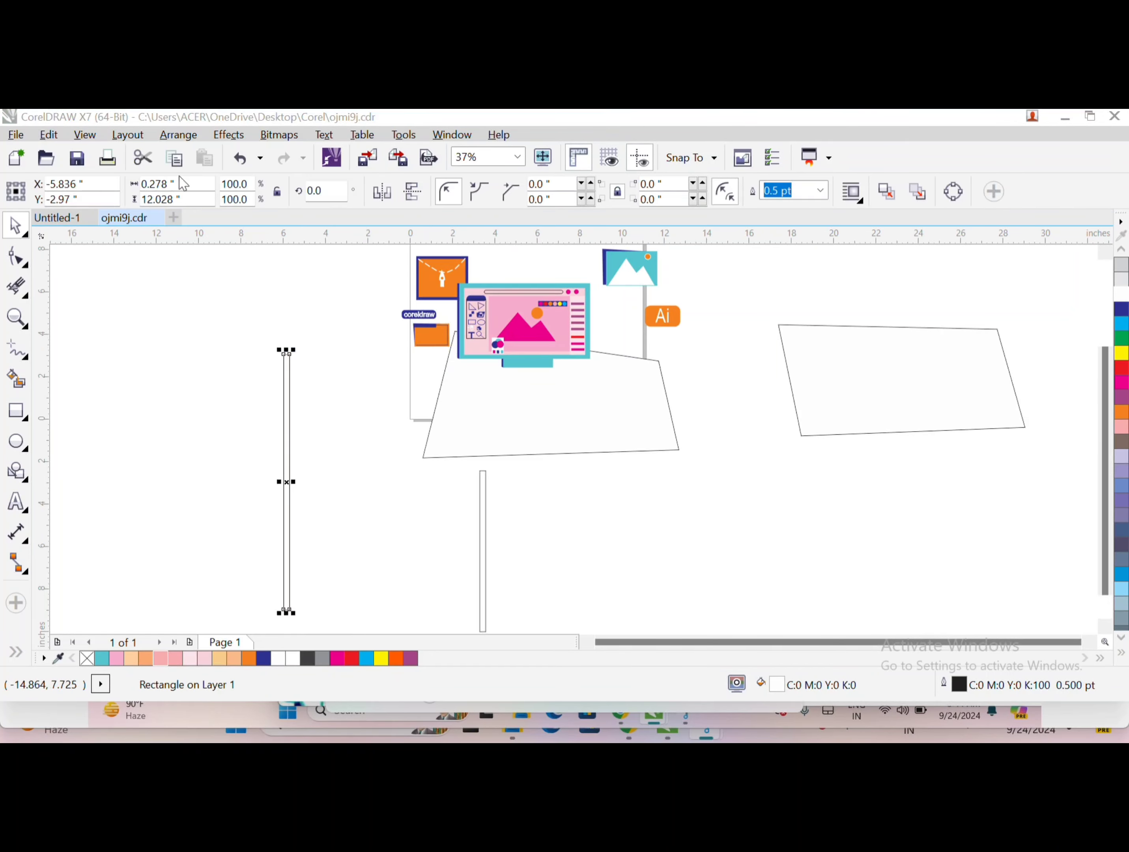
- Add perspective to the large tabletop under the monitor and pull its four corners into a flatter receding surface
{"action": "left_click", "coordinate": [228, 135]}
{"action": "left_click", "coordinate": [279, 420]}
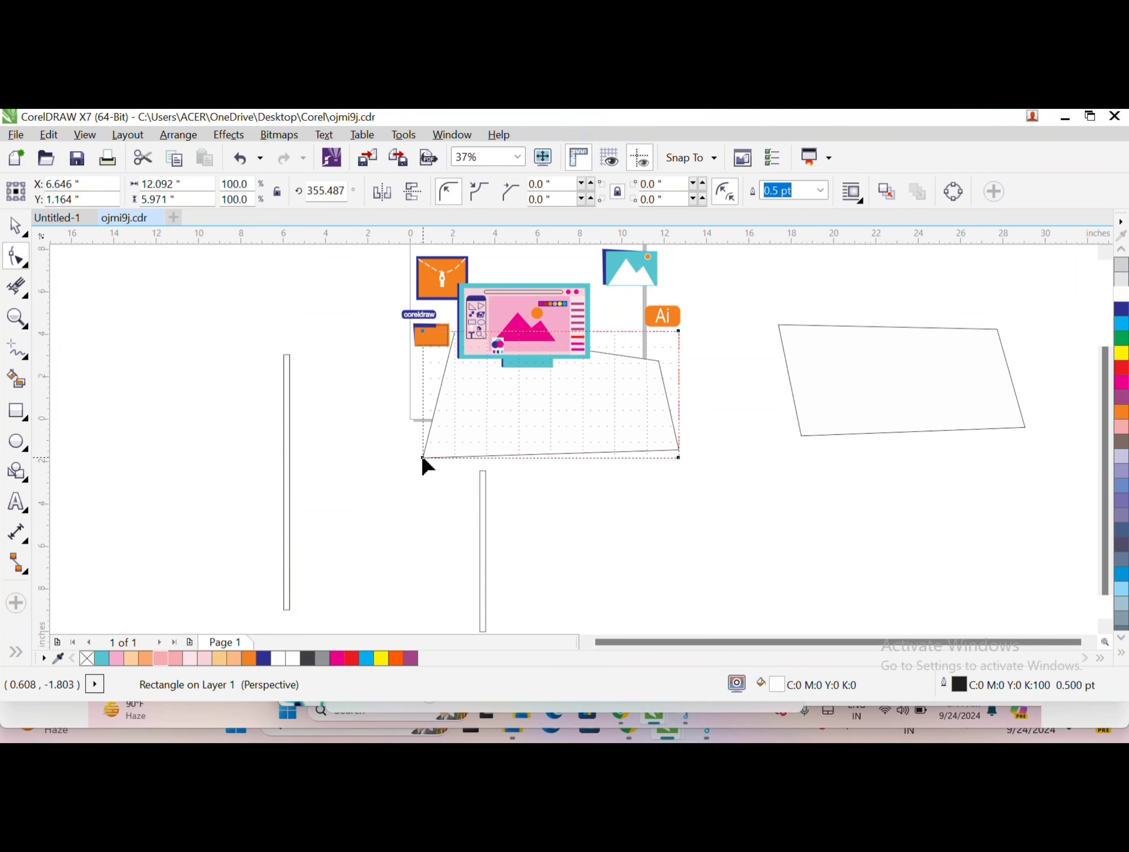
{"action": "left_click_drag", "start_coordinate": [423, 463], "coordinate": [481, 443]}
{"action": "left_click_drag", "start_coordinate": [451, 341], "coordinate": [424, 346]}
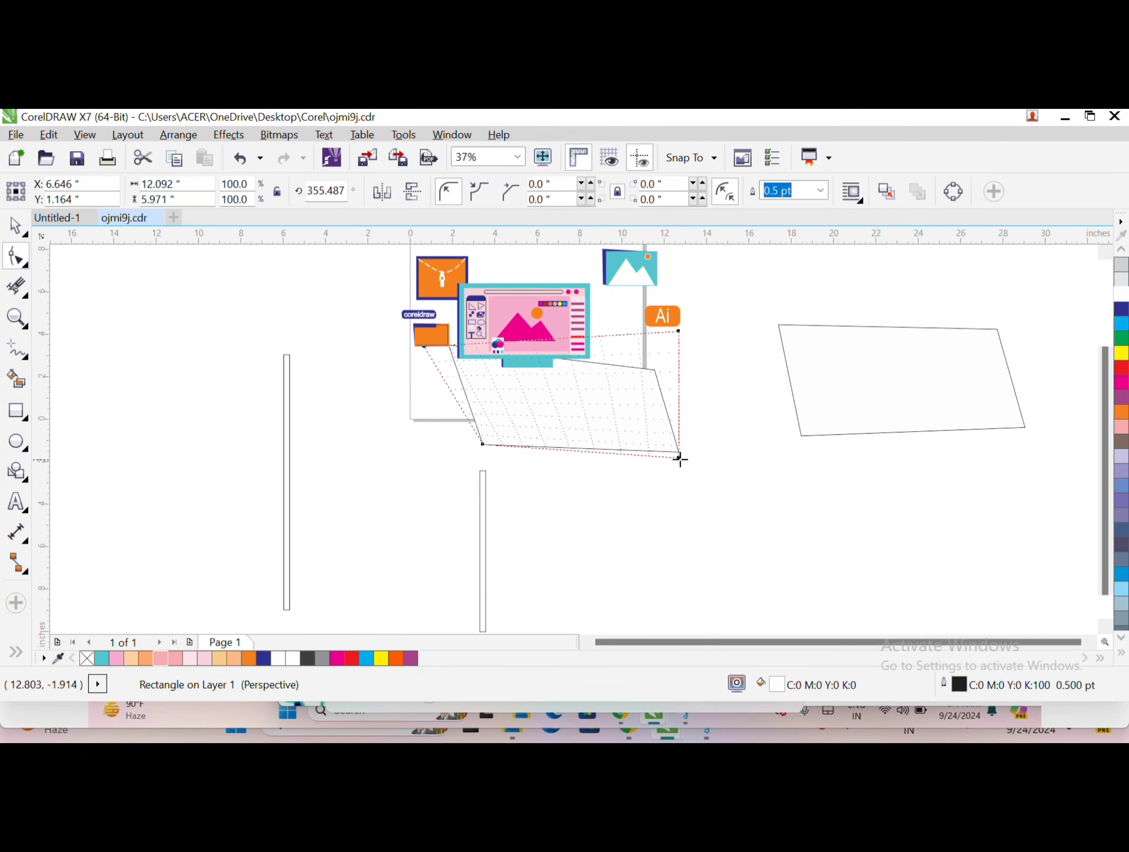
{"action": "left_click_drag", "start_coordinate": [679, 458], "coordinate": [698, 429]}
{"action": "left_click_drag", "start_coordinate": [677, 333], "coordinate": [610, 336]}
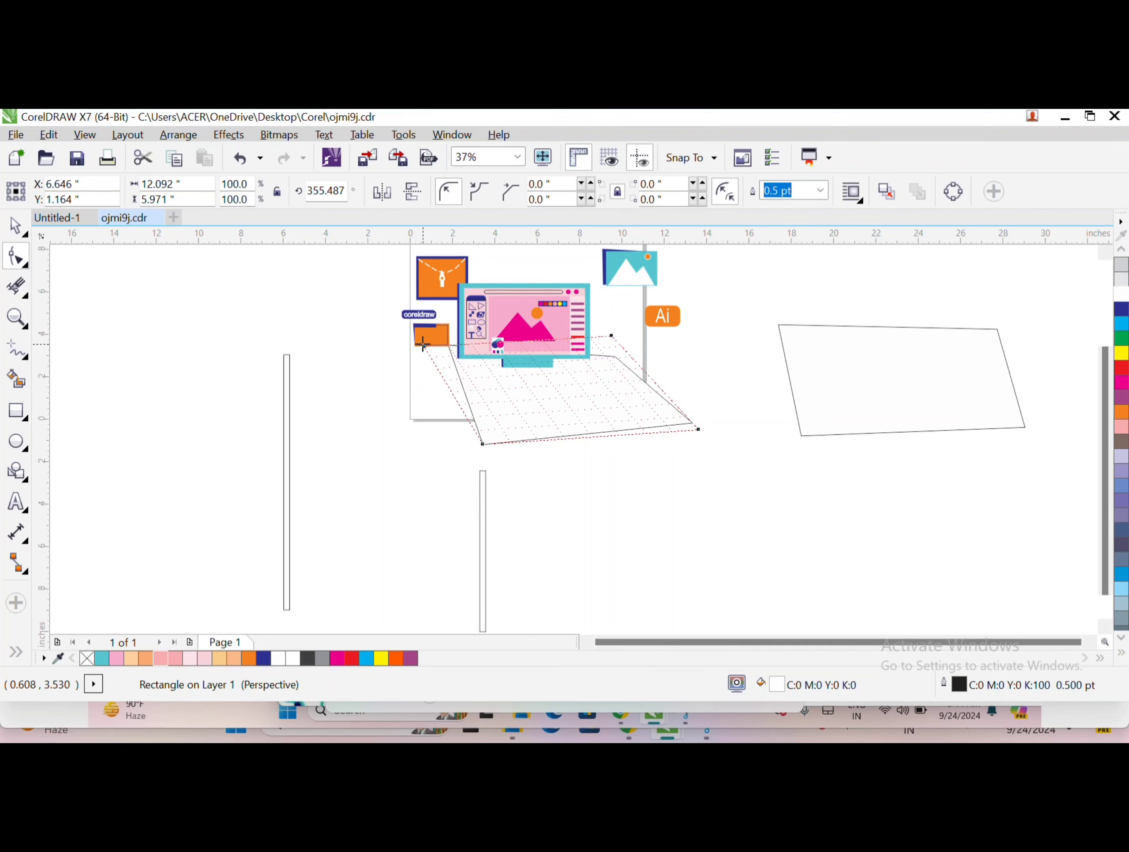
{"action": "left_click_drag", "start_coordinate": [423, 344], "coordinate": [437, 369]}
{"action": "left_click_drag", "start_coordinate": [609, 334], "coordinate": [606, 346]}
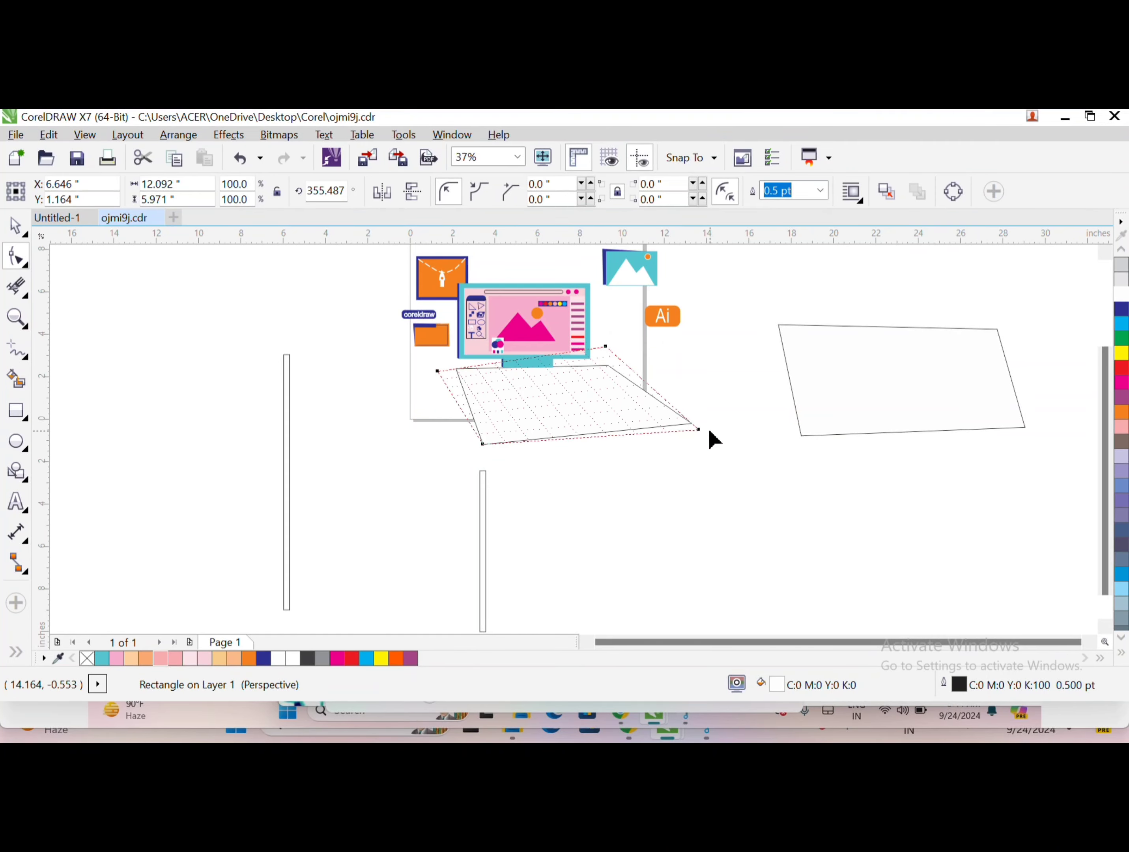
- Pull in the front and right perspective corners of the large tabletop under the monitor to tighten its receding shape
{"action": "left_click_drag", "start_coordinate": [698, 430], "coordinate": [674, 413]}
{"action": "scroll", "coordinate": [486, 449], "scroll_direction": "up", "scroll_amount": 4}
{"action": "left_click_drag", "start_coordinate": [485, 448], "coordinate": [507, 453]}
{"action": "scroll", "coordinate": [507, 454], "scroll_direction": "down", "scroll_amount": 4}
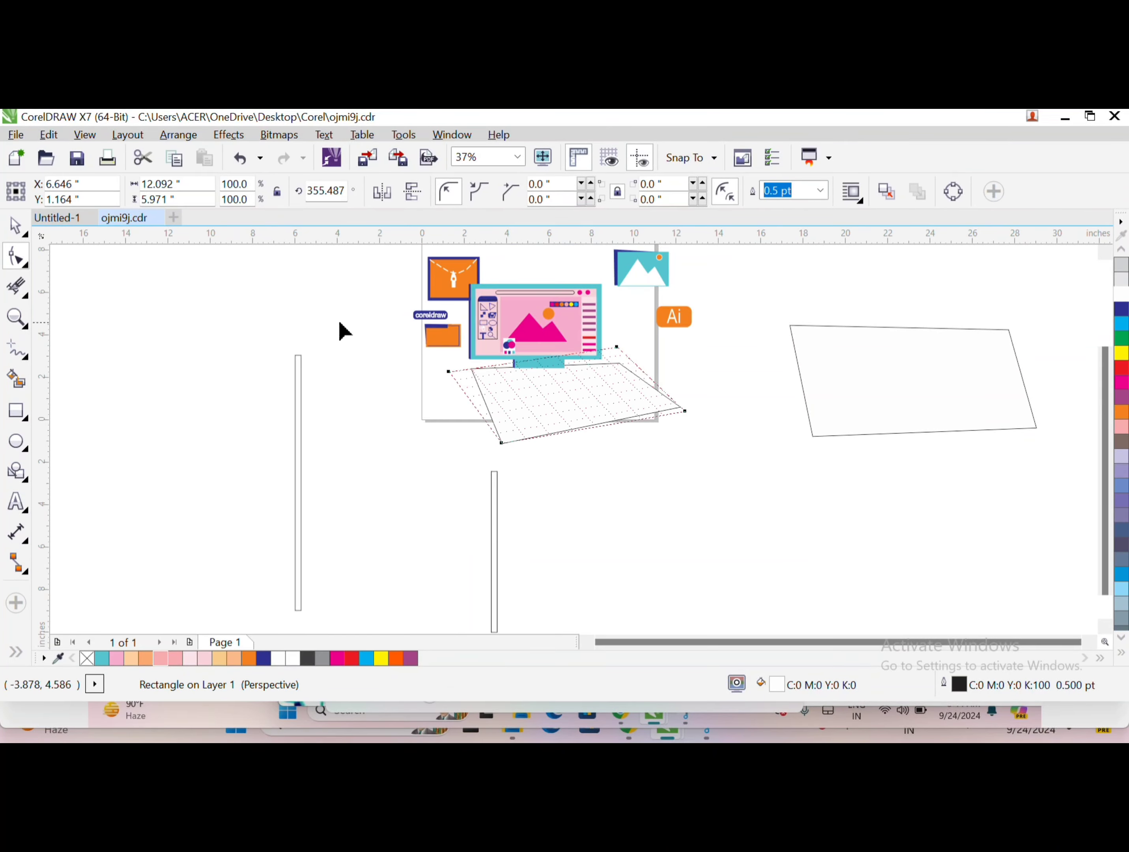
- Remove the spare slanted shape and stretch a duplicate of the tabletop behind it to about 10.61 by 4.58 in
{"action": "key", "text": "space"}
{"action": "left_click", "coordinate": [862, 358]}
{"action": "left_click_drag", "start_coordinate": [862, 358], "coordinate": [590, 426]}
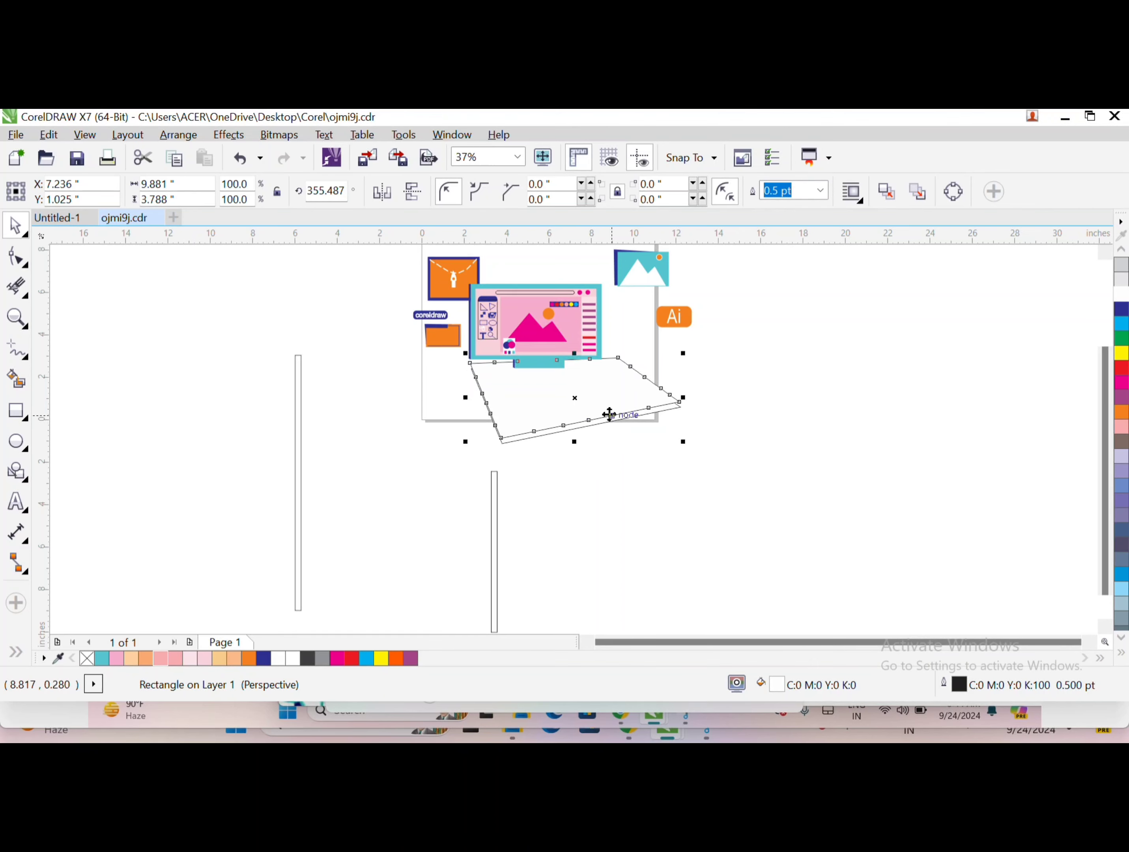
{"action": "scroll", "coordinate": [669, 453], "scroll_direction": "up", "scroll_amount": 2}
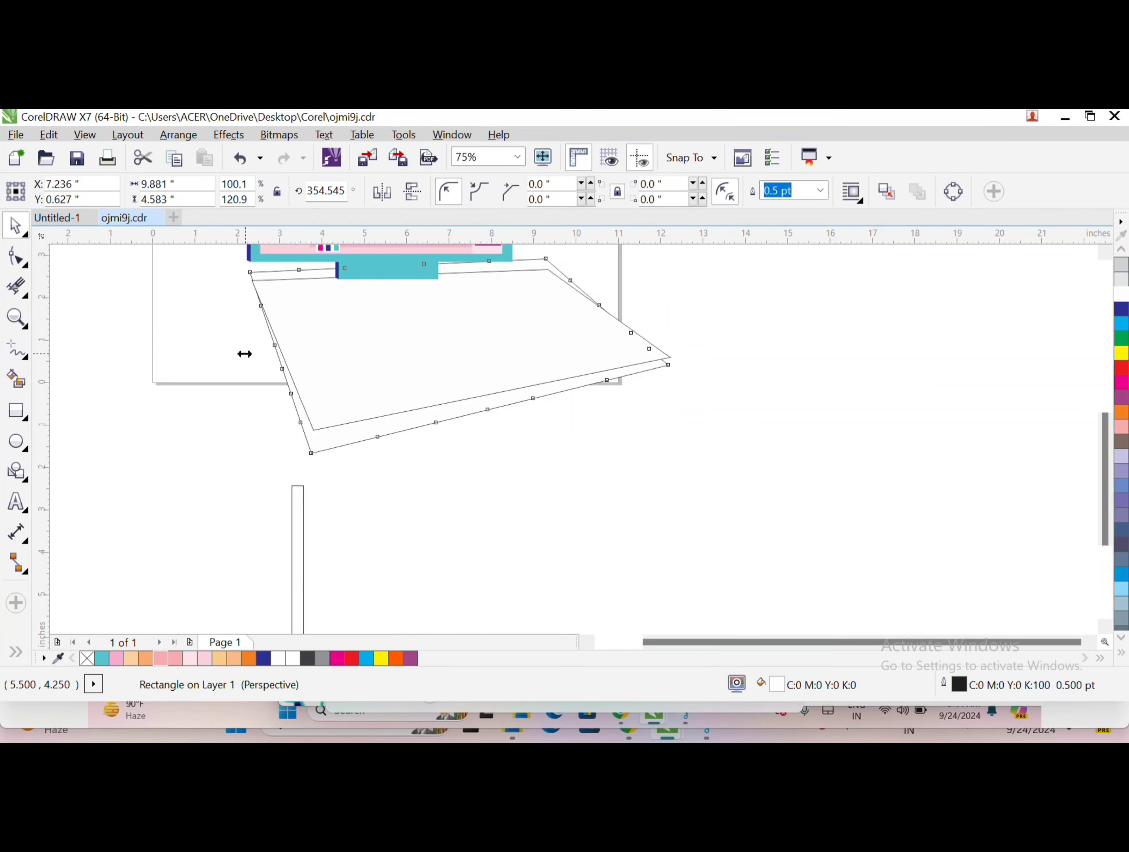
{"action": "key", "text": "Right"}
{"action": "key", "text": "Right"}
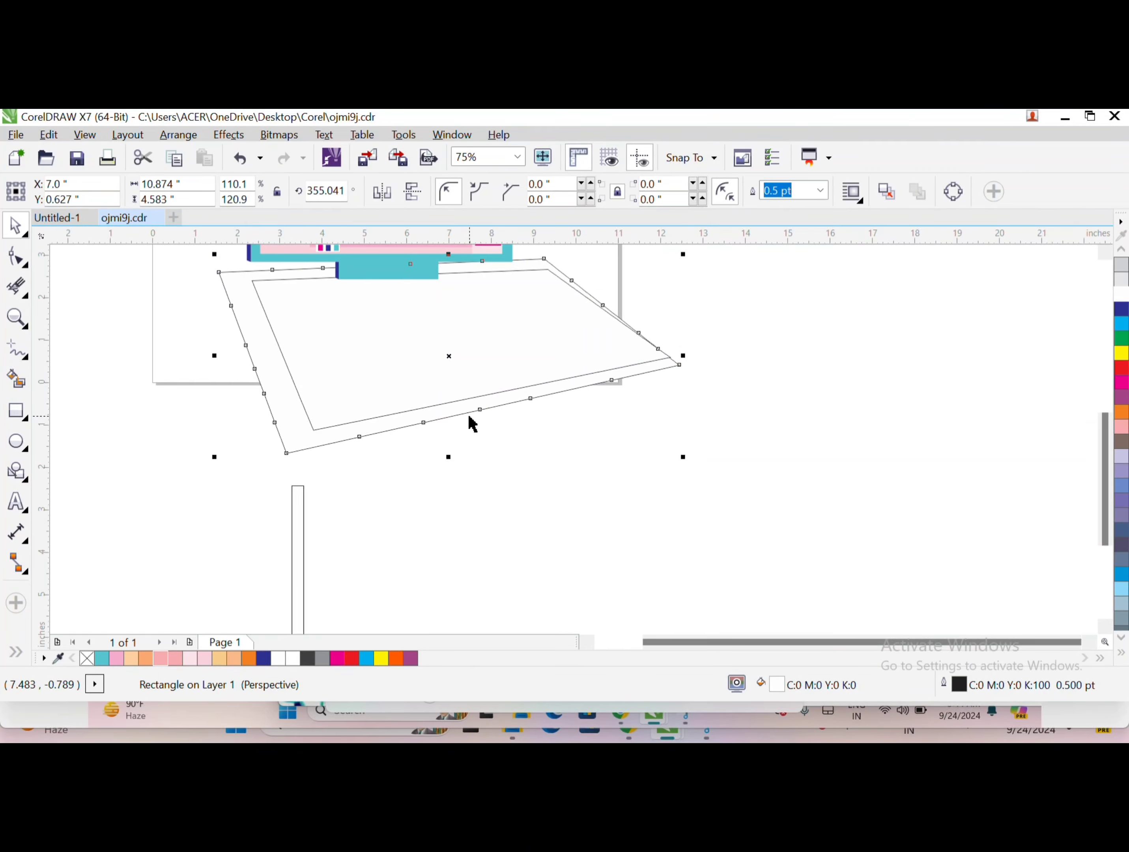
{"action": "key", "text": "Down"}
{"action": "key", "text": "Down"}
{"action": "left_click_drag", "start_coordinate": [216, 356], "coordinate": [224, 356]}
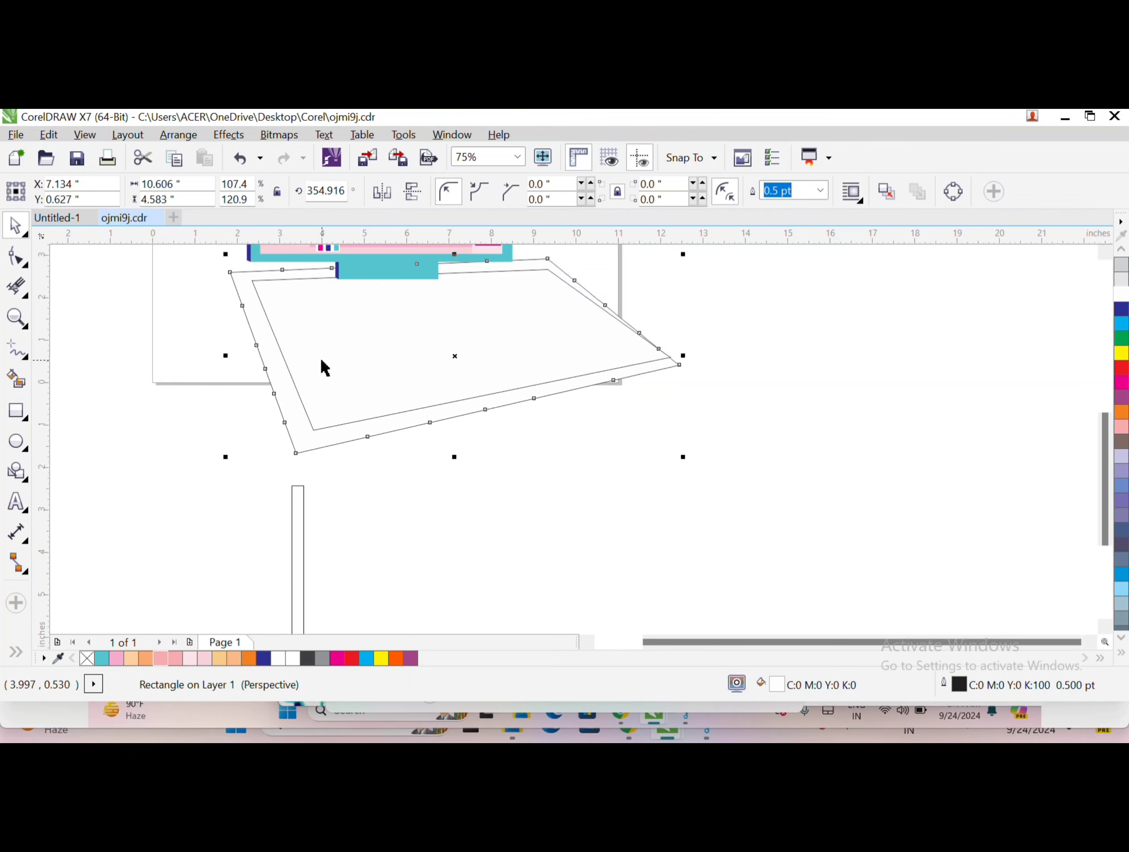
- Try to reshape the rear tabletop copy by moving its perspective corner
{"action": "scroll", "coordinate": [383, 428], "scroll_direction": "up", "scroll_amount": 3}
{"action": "double_click", "coordinate": [389, 466]}
{"action": "left_click_drag", "start_coordinate": [544, 314], "coordinate": [512, 371]}
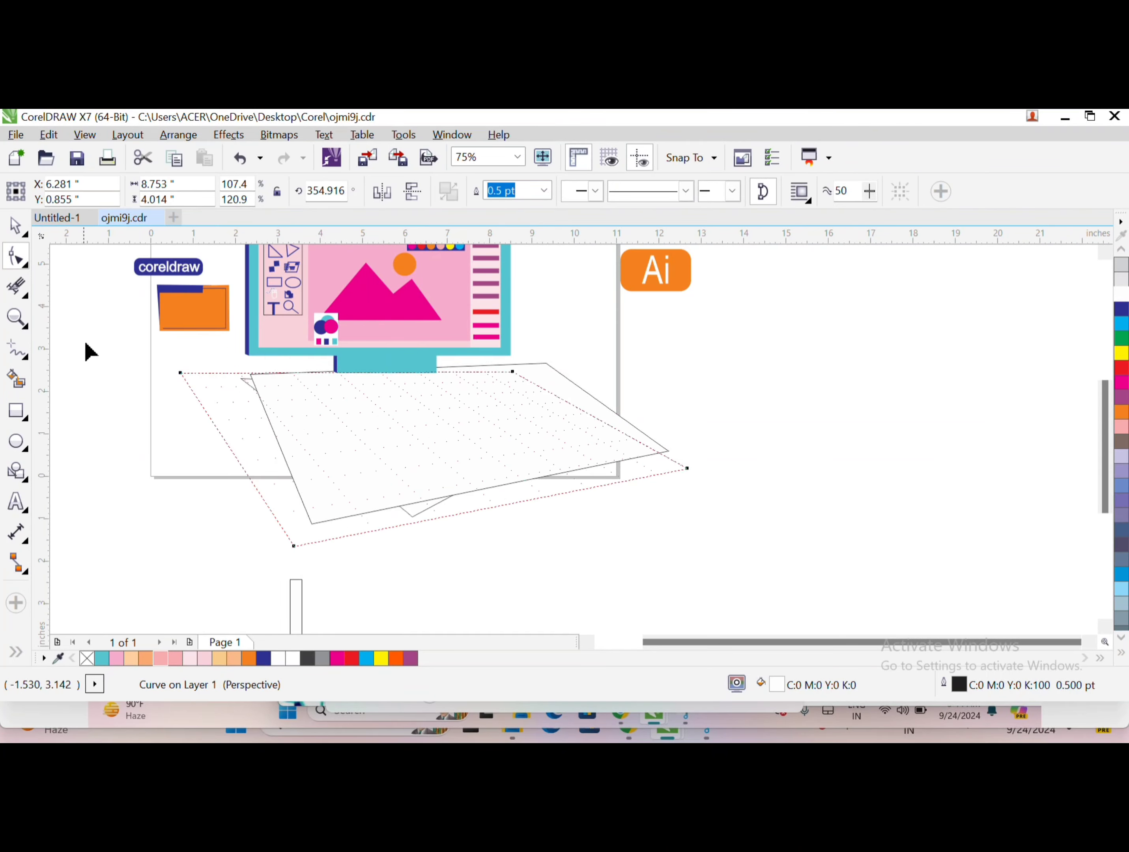
{"action": "left_click", "coordinate": [10, 235]}
{"action": "key", "text": "ctrl+z"}
{"action": "left_click", "coordinate": [593, 516]}
{"action": "scroll", "coordinate": [554, 453], "scroll_direction": "down", "scroll_amount": 1}
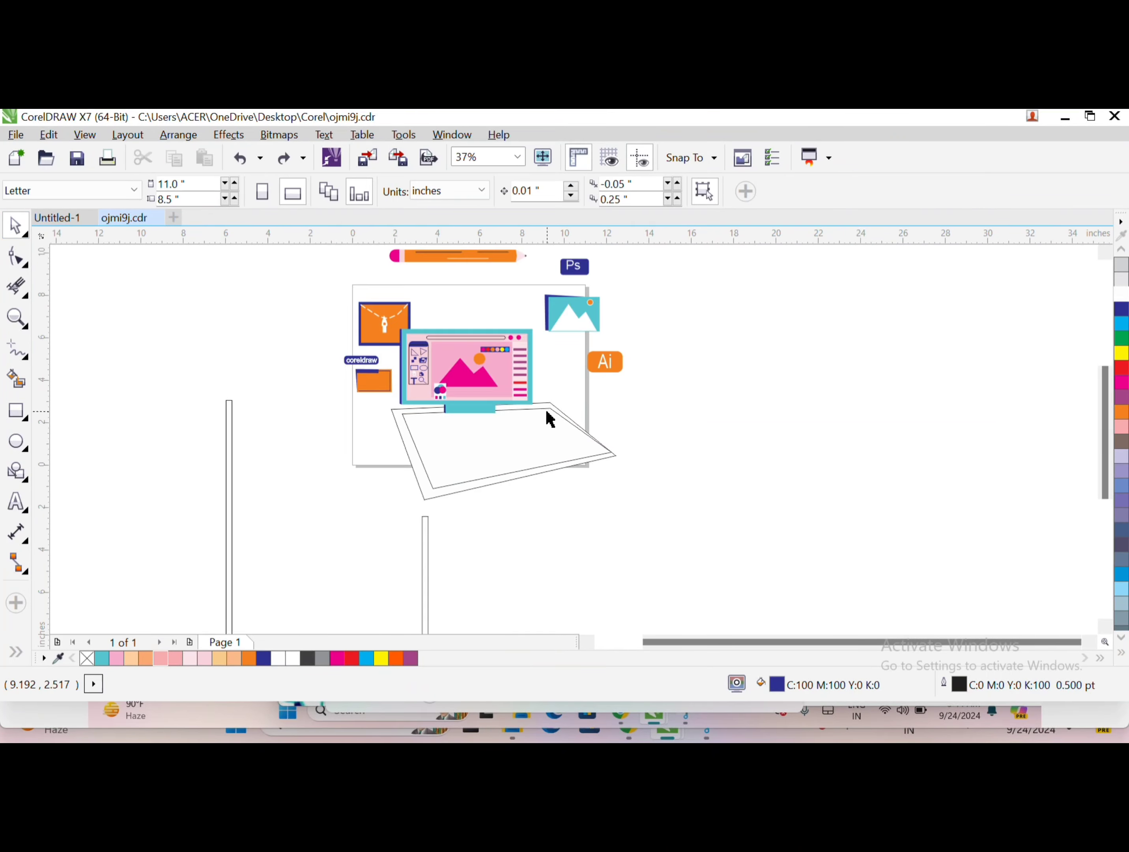
- Resize the rear tabletop copy to about 10.08 by 4.36 in so it shows as the table's edge
{"action": "scroll", "coordinate": [548, 411], "scroll_direction": "up", "scroll_amount": 1}
{"action": "left_click", "coordinate": [562, 406]}
{"action": "left_click_drag", "start_coordinate": [685, 389], "coordinate": [663, 390]}
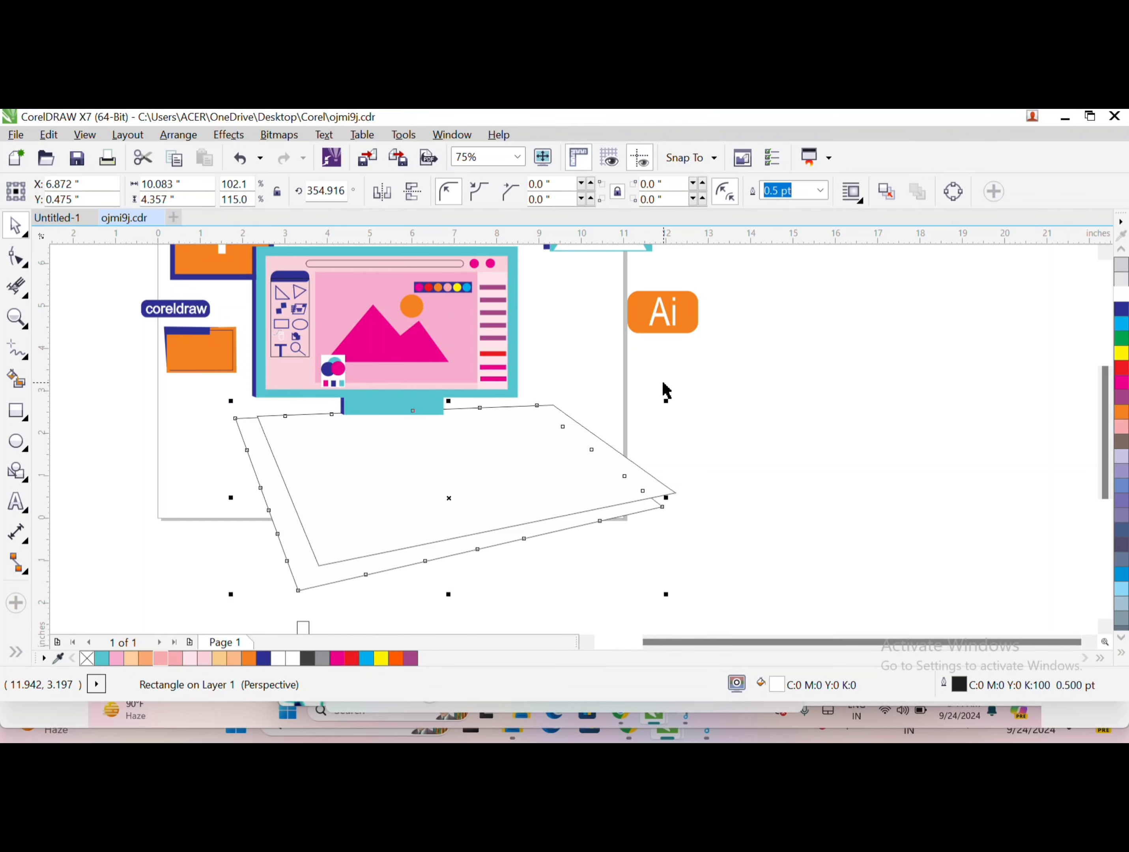
{"action": "scroll", "coordinate": [576, 481], "scroll_direction": "down", "scroll_amount": 1}
{"action": "left_click", "coordinate": [484, 538]}
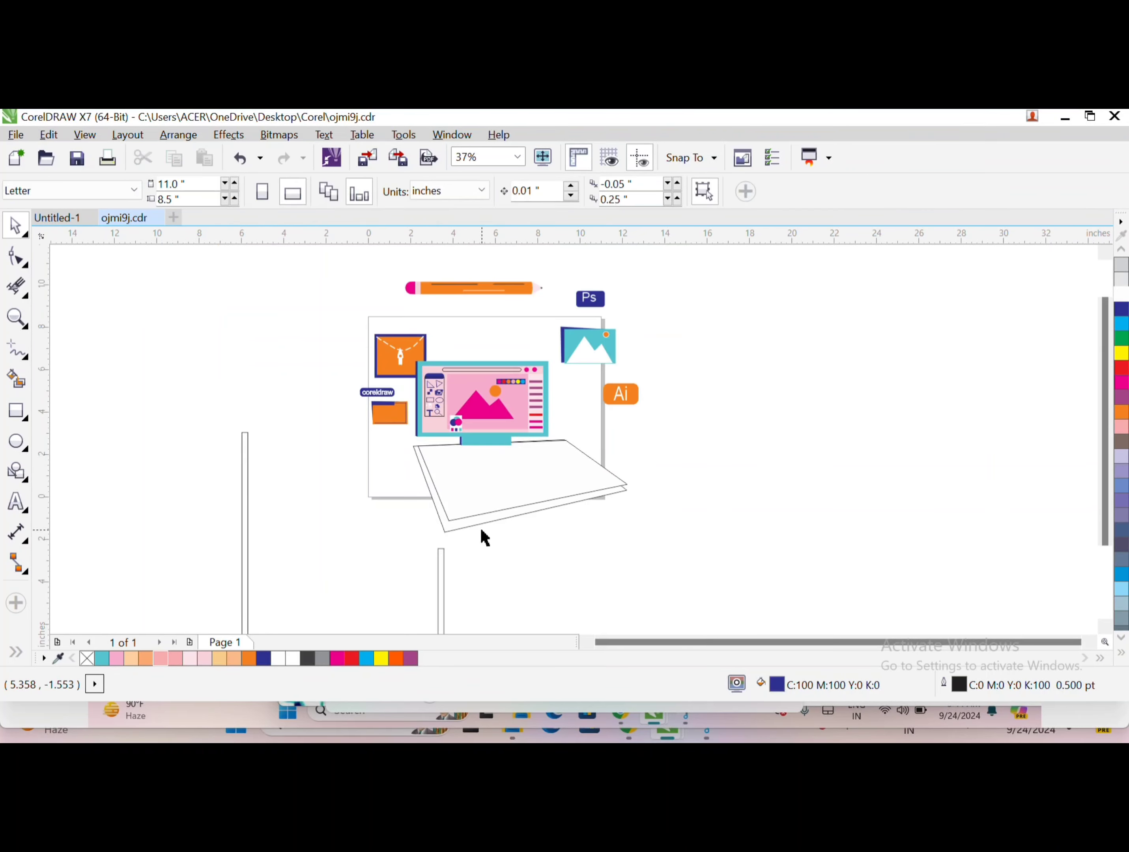
- Try to scale down the selected tabletop shapes and nudge them beneath the monitor
{"action": "scroll", "coordinate": [420, 322], "scroll_direction": "down", "scroll_amount": 2}
{"action": "left_click_drag", "start_coordinate": [474, 447], "coordinate": [721, 262]}
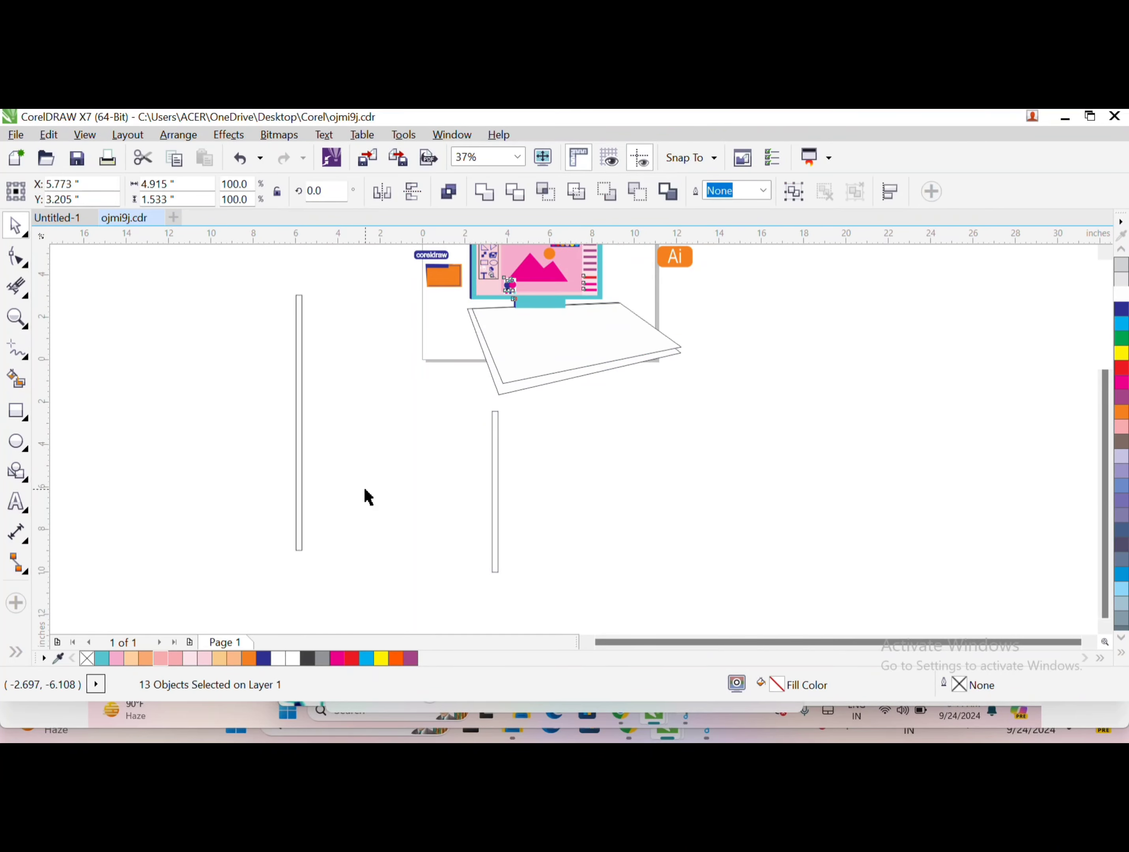
{"action": "left_click_drag", "start_coordinate": [364, 487], "coordinate": [719, 278]}
{"action": "left_click_drag", "start_coordinate": [464, 400], "coordinate": [491, 386]}
{"action": "key", "text": "Left"}
{"action": "key", "text": "Left"}
{"action": "key", "text": "Left"}
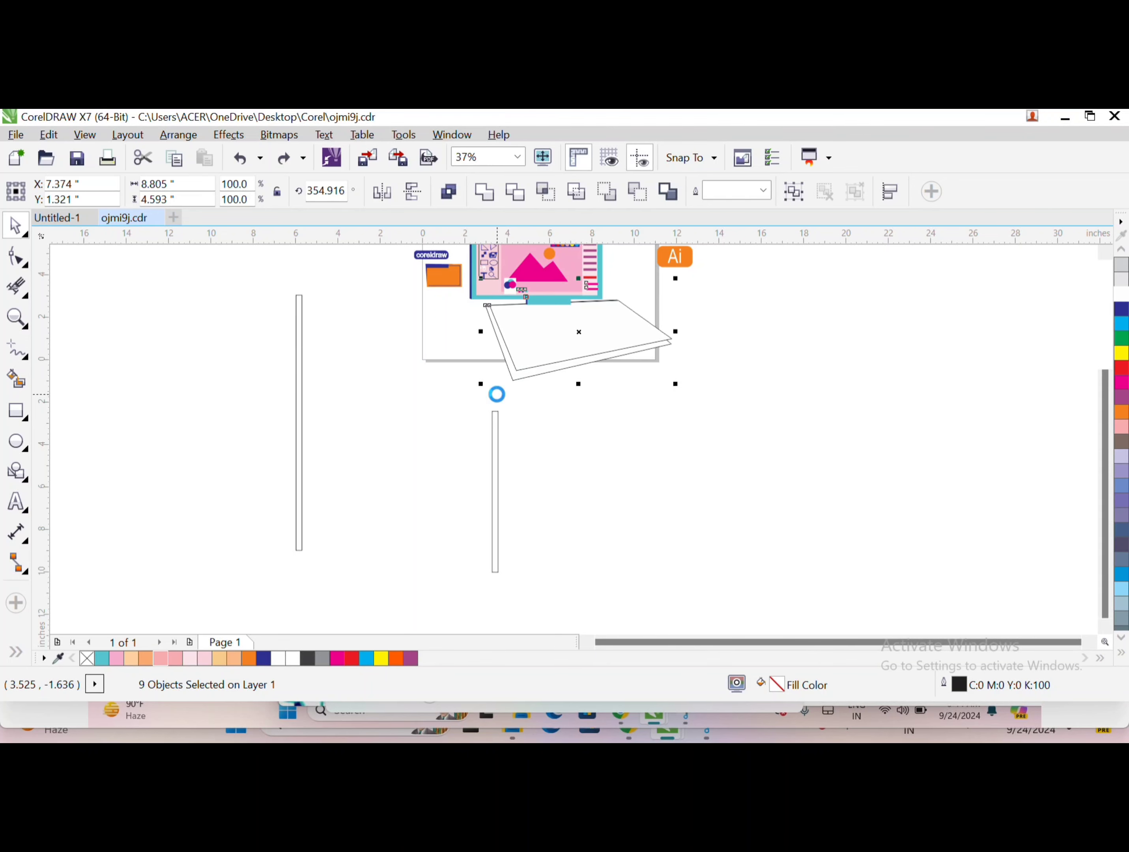
{"action": "key", "text": "ctrl+z"}
{"action": "key", "text": "ctrl+z"}
{"action": "key", "text": "ctrl+z"}
- Select both tabletop shapes together and enlarge them slightly beneath the monitor
{"action": "left_click_drag", "start_coordinate": [539, 465], "coordinate": [747, 322]}
{"action": "left_click_drag", "start_coordinate": [408, 523], "coordinate": [742, 272]}
{"action": "key", "text": "ctrl+z"}
{"action": "key", "text": "ctrl+z"}
{"action": "key", "text": "ctrl+z"}
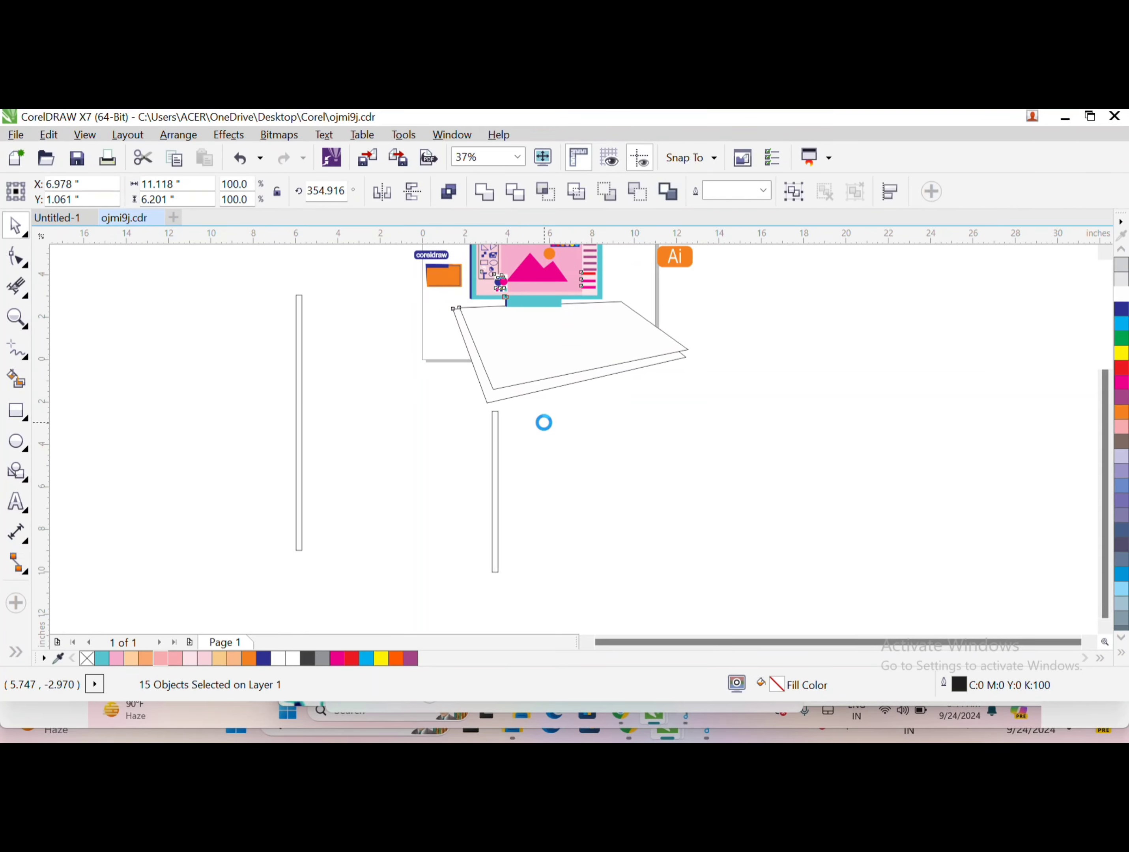
- Move the two thin leg rectangles under the tabletop's front and left corners, with the longer leg behind the top
{"action": "left_click", "coordinate": [496, 482]}
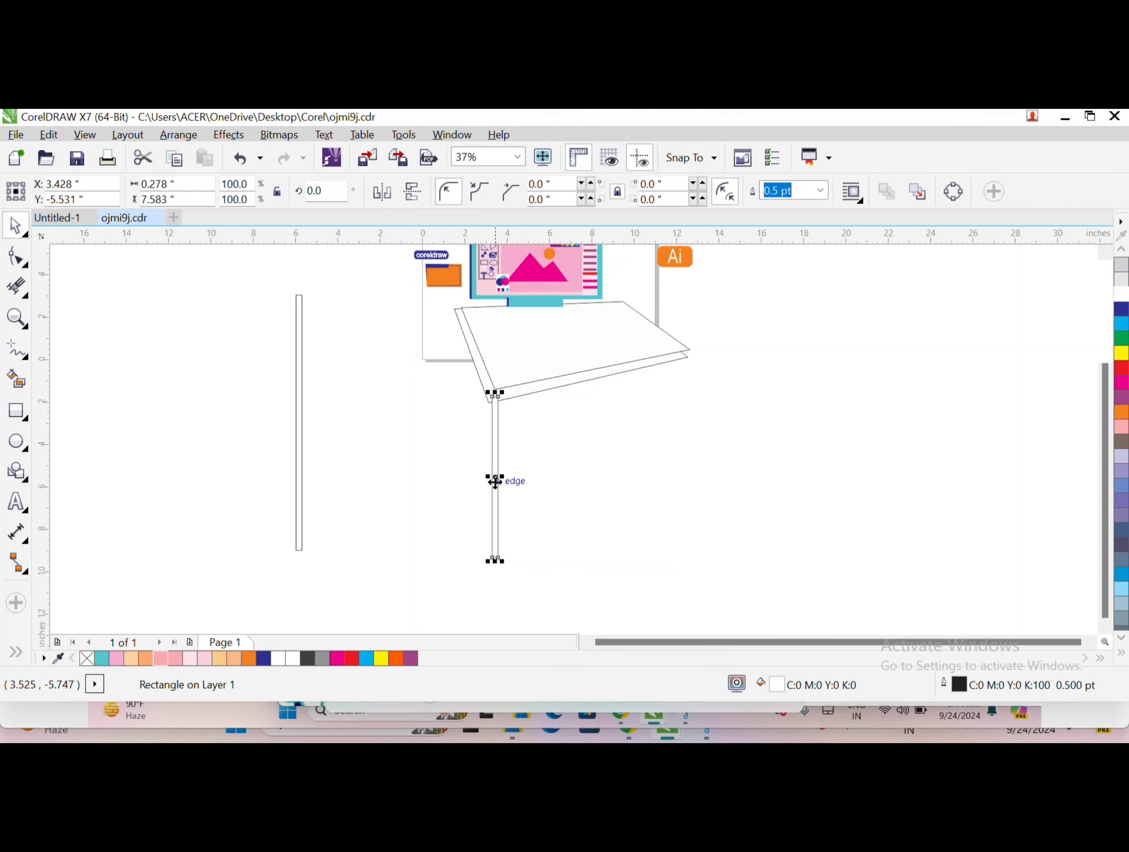
{"action": "left_click", "coordinate": [297, 466]}
{"action": "left_click_drag", "start_coordinate": [298, 426], "coordinate": [464, 435]}
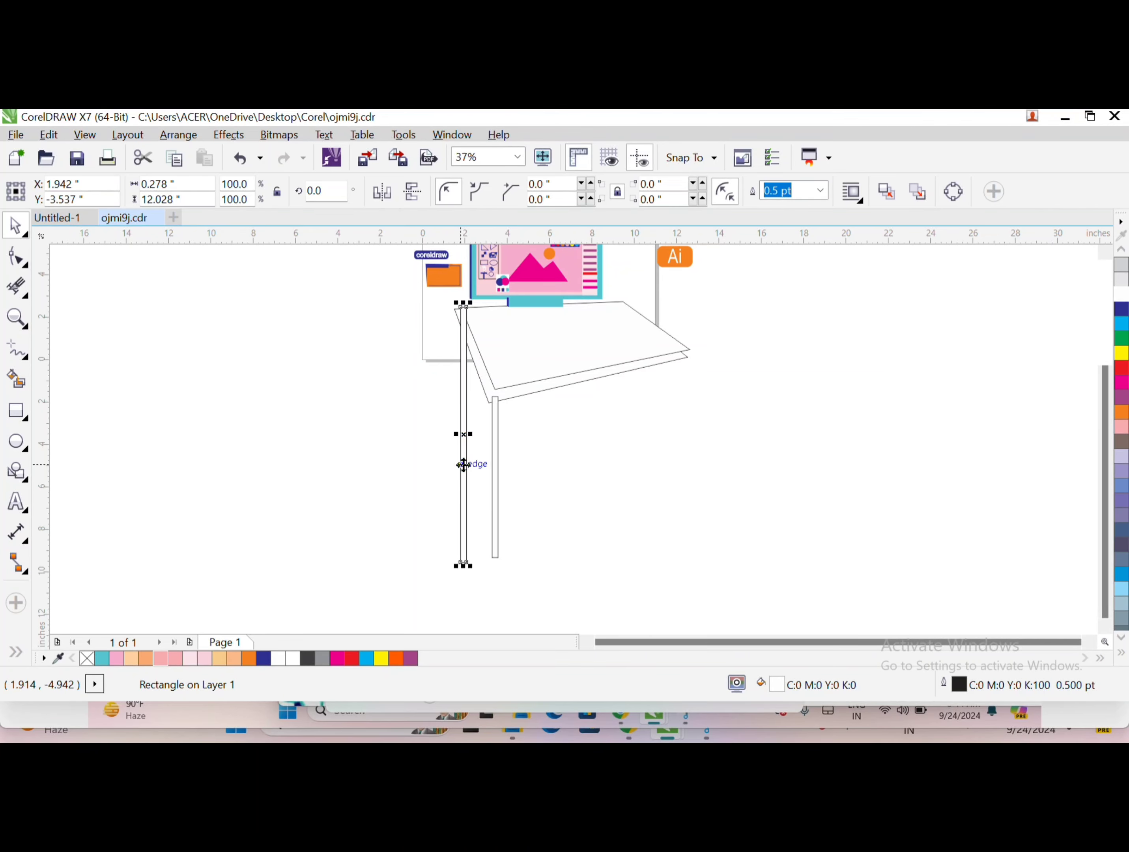
{"action": "left_click", "coordinate": [541, 403]}
{"action": "left_click", "coordinate": [498, 459]}
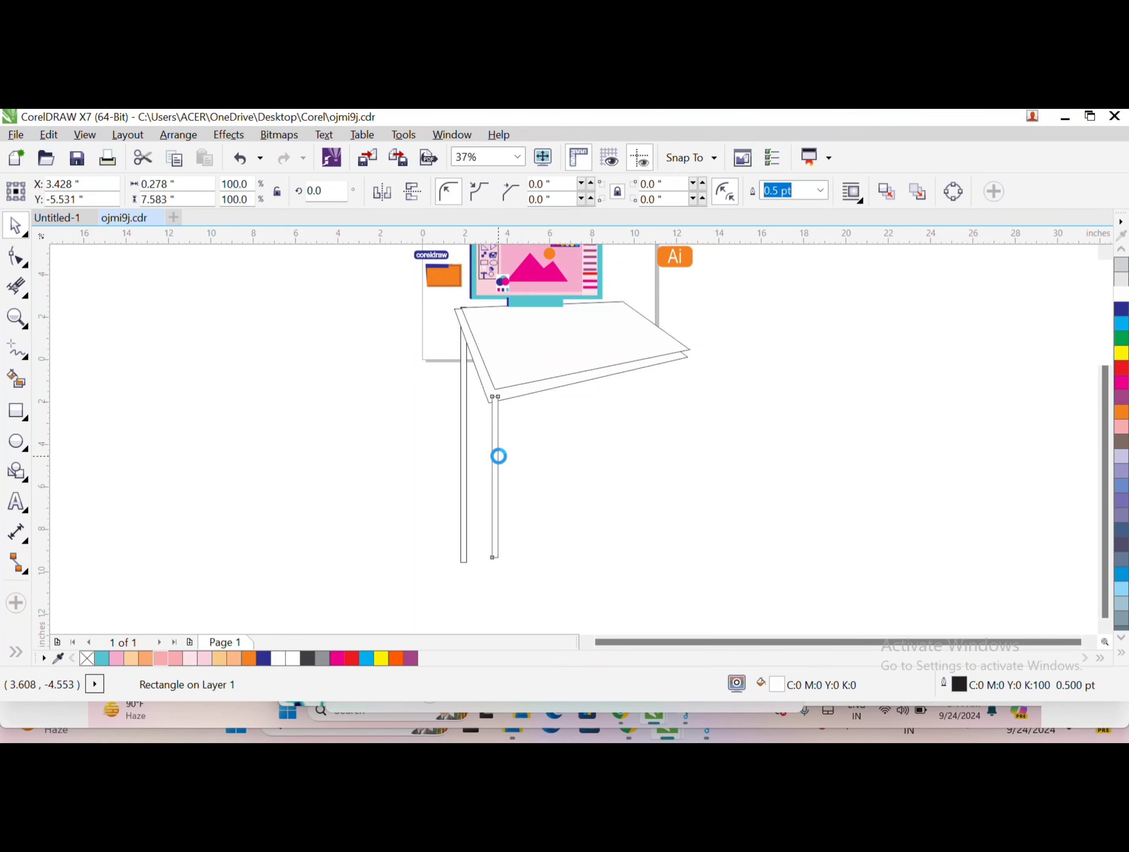
{"action": "left_click", "coordinate": [620, 469]}
{"action": "scroll", "coordinate": [620, 469], "scroll_direction": "down", "scroll_amount": 2}
- Draw a white rectangle about 7.33 in wide beside the table, convert it to curves and taper it into a flowerpot
{"action": "key", "text": "F6"}
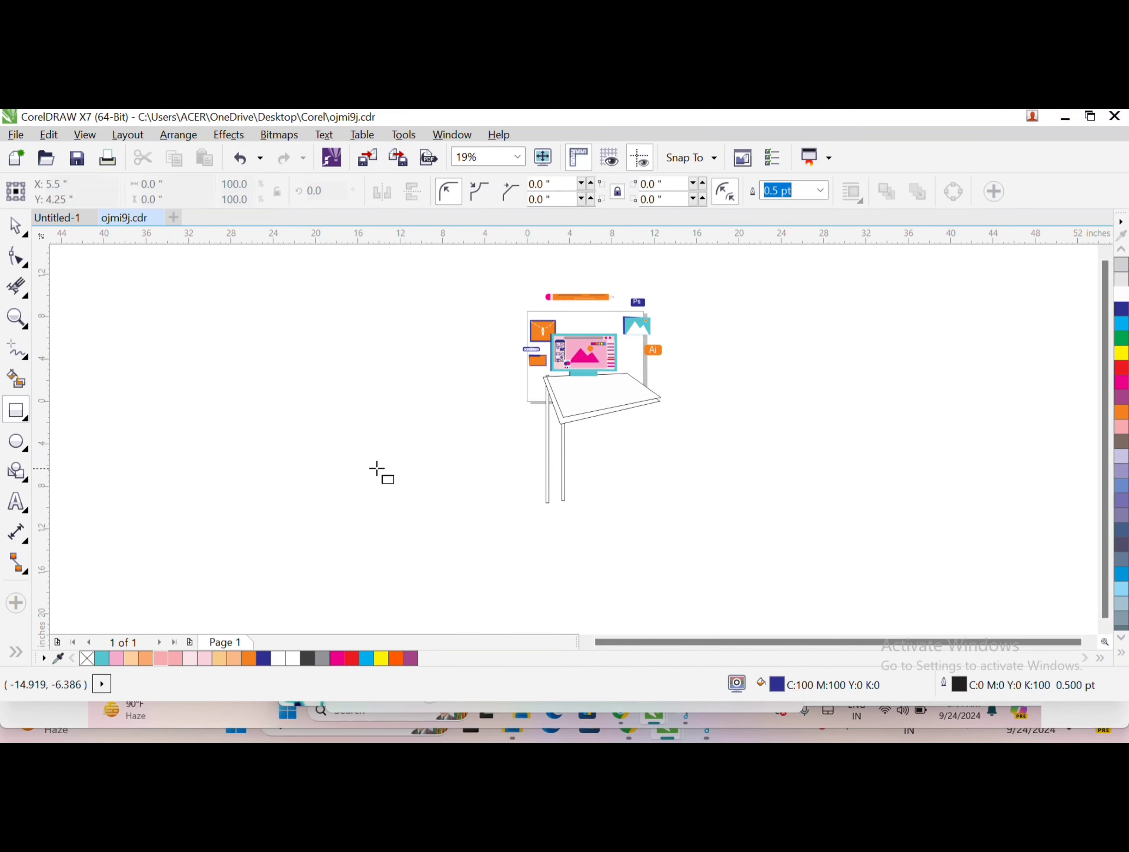
{"action": "left_click_drag", "start_coordinate": [396, 446], "coordinate": [493, 540]}
{"action": "left_click", "coordinate": [278, 659]}
{"action": "key", "text": "ctrl+q"}
{"action": "key", "text": "F10"}
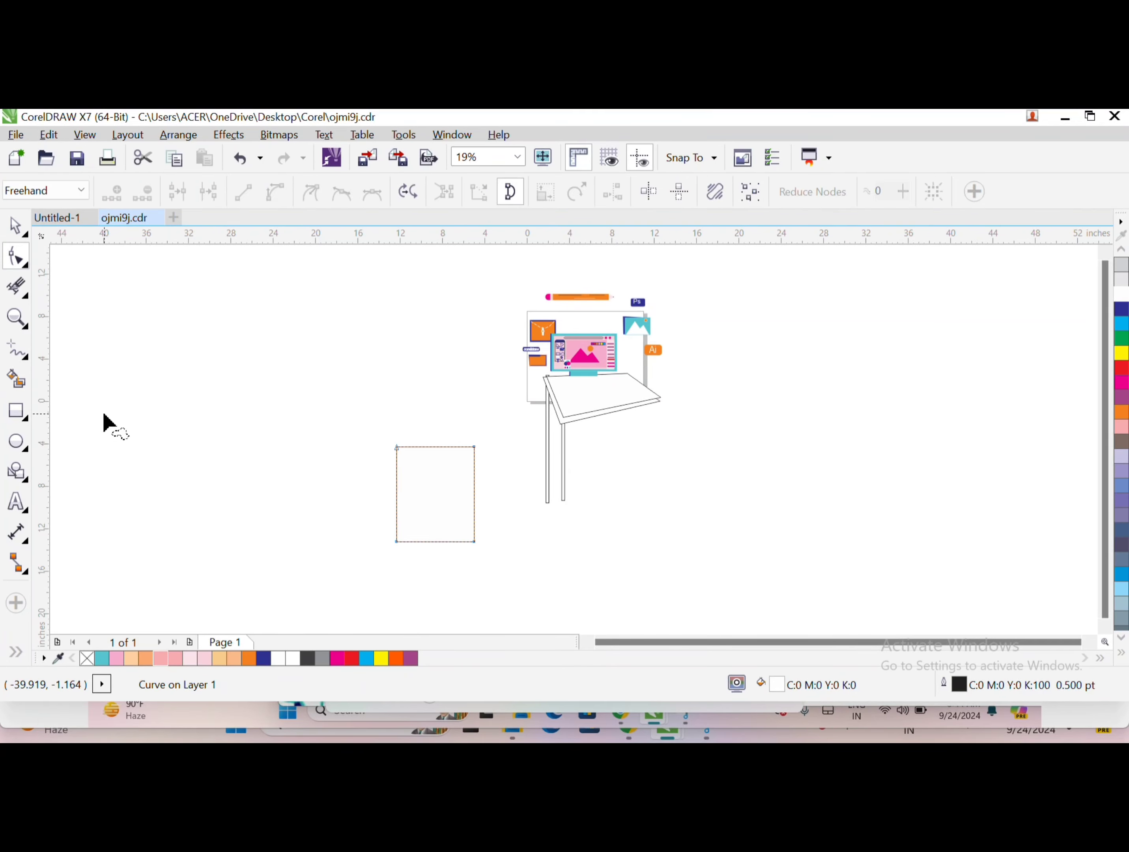
{"action": "scroll", "coordinate": [105, 423], "scroll_direction": "down", "scroll_amount": 5}
{"action": "scroll", "coordinate": [499, 429], "scroll_direction": "up", "scroll_amount": 5}
{"action": "mouse_move", "coordinate": [484, 416]}
{"action": "left_mouse_down"}
{"action": "mouse_move", "coordinate": [438, 434]}
{"action": "mouse_move", "coordinate": [518, 428]}
{"action": "mouse_move", "coordinate": [482, 408]}
{"action": "left_mouse_up"}
{"action": "scroll", "coordinate": [438, 397], "scroll_direction": "up", "scroll_amount": 4}
{"action": "scroll", "coordinate": [518, 428], "scroll_direction": "down", "scroll_amount": 4}
{"action": "key", "text": "space"}
- Scale the flowerpot outline down proportionally to about 6.42 in wide
{"action": "key", "text": "F7"}
{"action": "scroll", "coordinate": [257, 444], "scroll_direction": "up", "scroll_amount": 4}
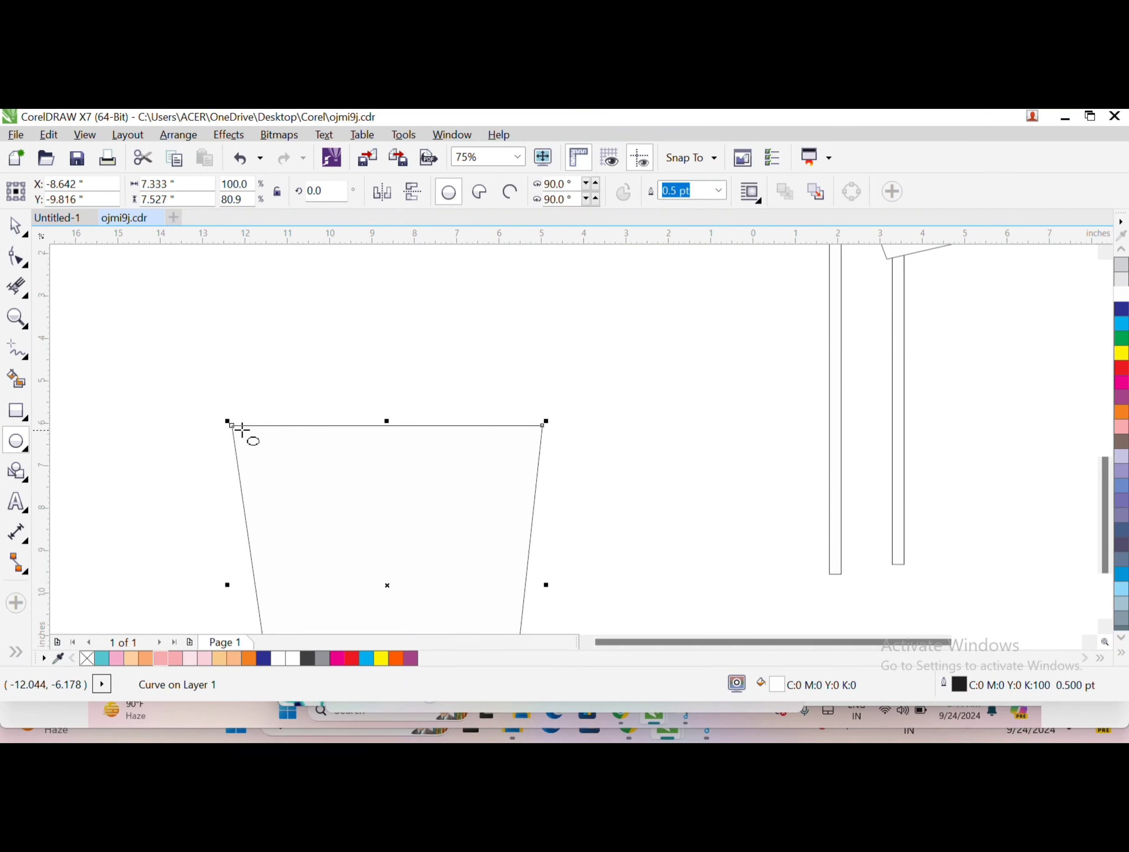
{"action": "left_click_drag", "start_coordinate": [230, 422], "coordinate": [268, 463]}
{"action": "scroll", "coordinate": [309, 386], "scroll_direction": "up", "scroll_amount": 1}
{"action": "key", "text": "space"}
{"action": "left_click", "coordinate": [446, 461]}
{"action": "key", "text": "space"}
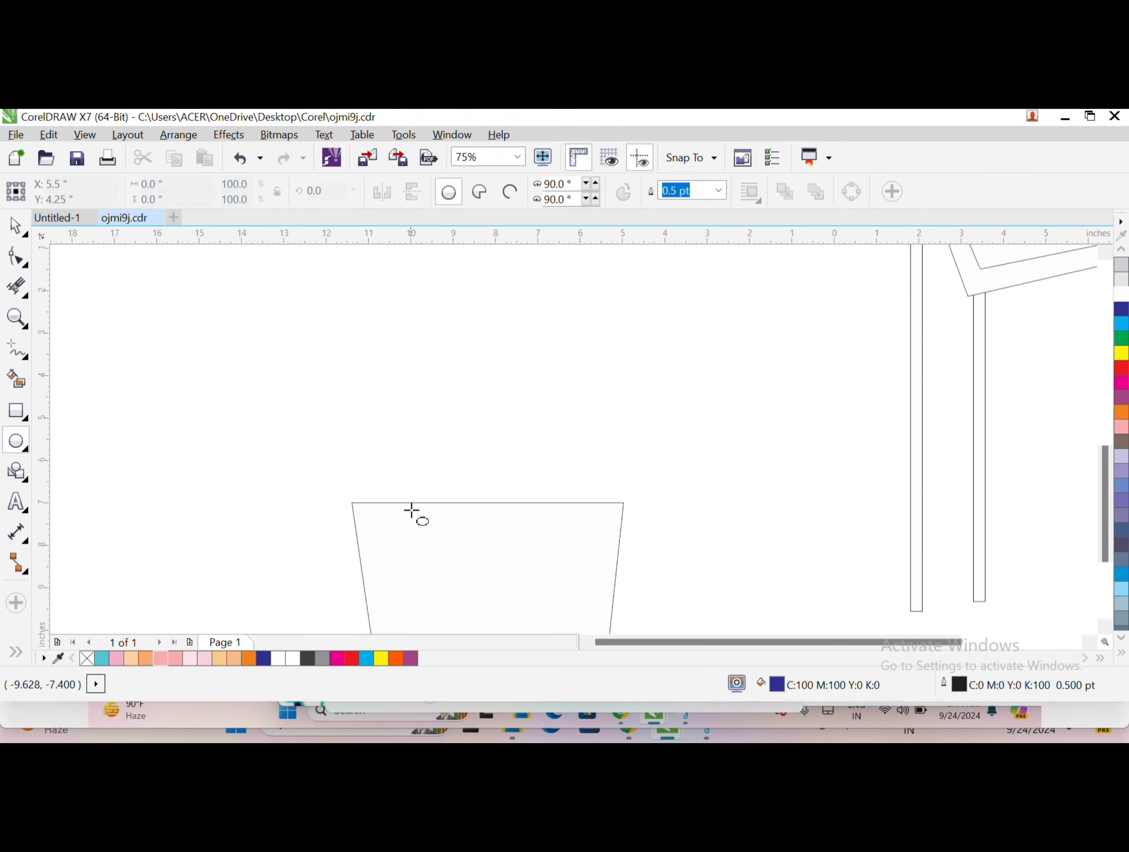
- Draw an ellipse about 6.49 by 0.48 in across the pot's mouth and fill it brown without an outline
{"action": "left_click_drag", "start_coordinate": [350, 504], "coordinate": [622, 486]}
{"action": "left_click", "coordinate": [1116, 292]}
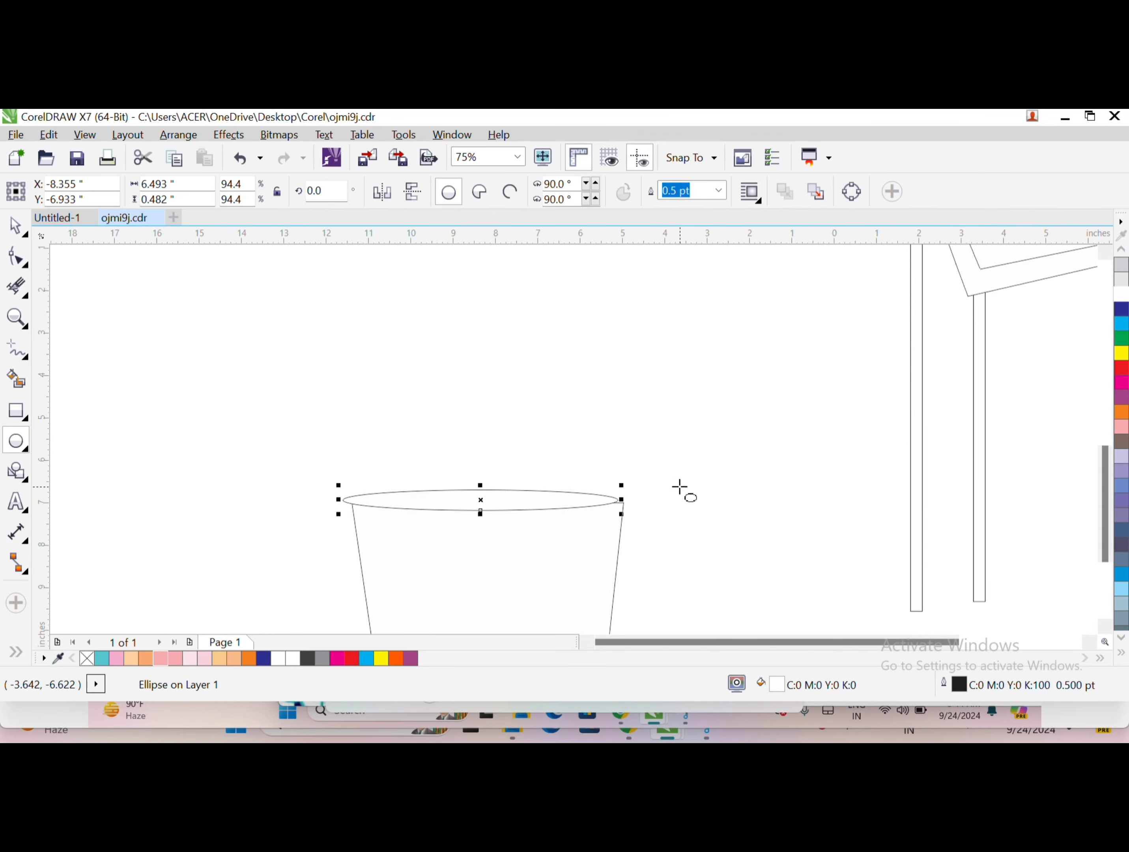
{"action": "left_click", "coordinate": [1121, 441]}
{"action": "scroll", "coordinate": [670, 394], "scroll_direction": "down", "scroll_amount": 5}
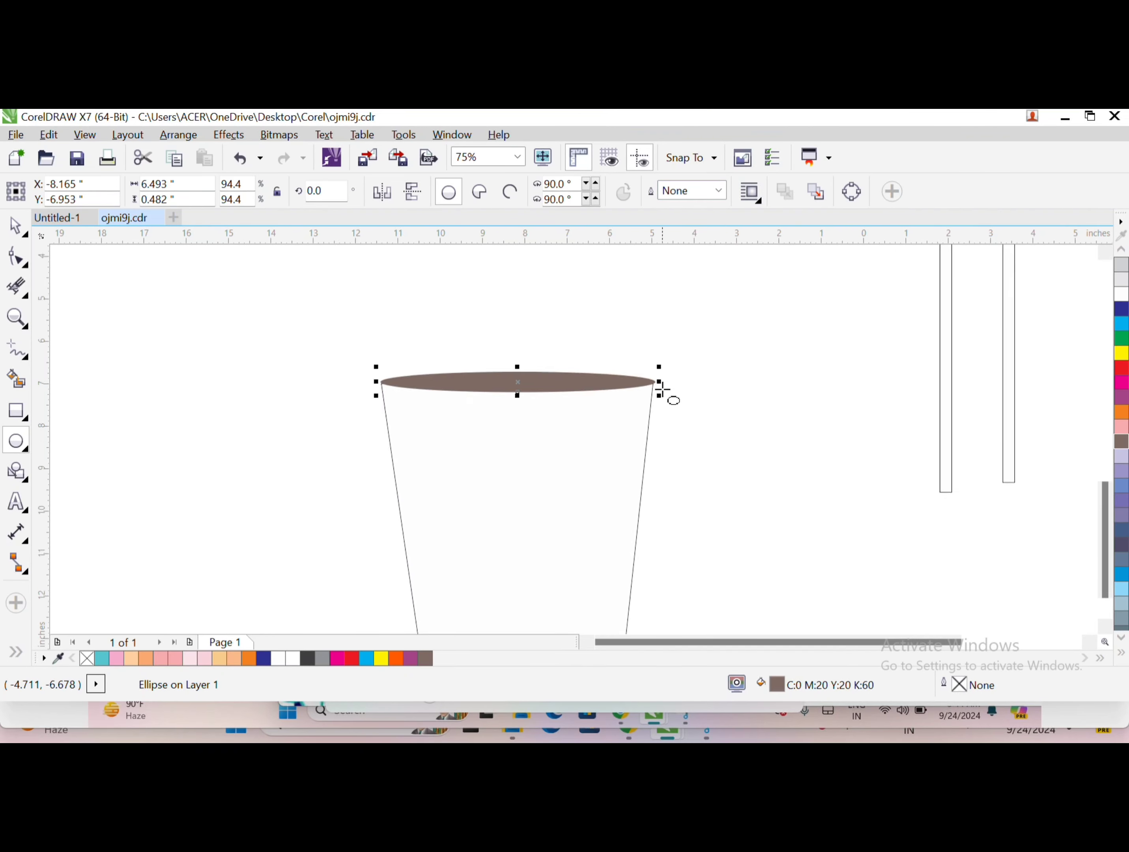
- Fill the flowerpot body orange (C0 M60 Y100 K0) and set its outline to None
{"action": "left_click", "coordinate": [662, 397]}
{"action": "left_click", "coordinate": [1121, 411]}
{"action": "left_click", "coordinate": [720, 191]}
{"action": "left_click", "coordinate": [680, 206]}
{"action": "scroll", "coordinate": [587, 347], "scroll_direction": "down", "scroll_amount": 2}
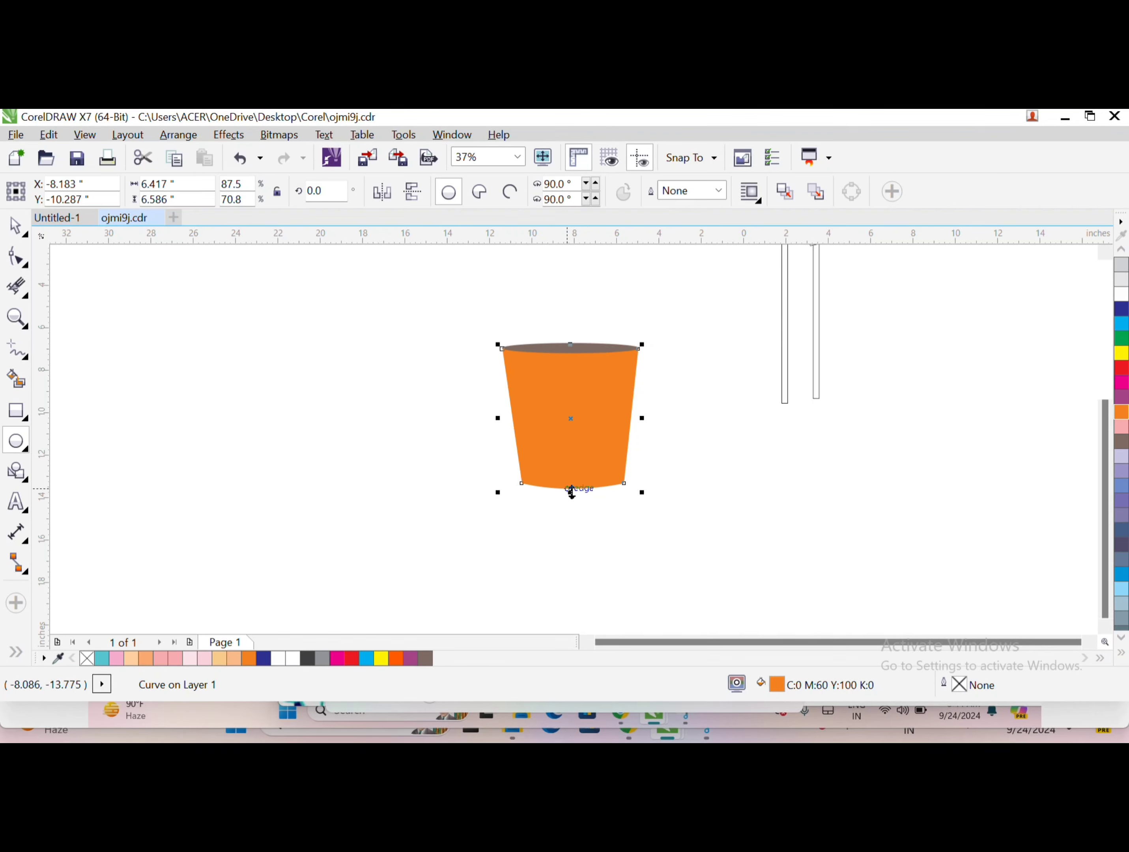
- Draw a thin white rectangle at the pot's mouth and slant it into a stem about 1.4 by 2.68 in
{"action": "scroll", "coordinate": [571, 493], "scroll_direction": "up", "scroll_amount": 2}
{"action": "key", "text": "F6"}
{"action": "mouse_move", "coordinate": [496, 351]}
{"action": "left_mouse_down"}
{"action": "mouse_move", "coordinate": [499, 443]}
{"action": "mouse_move", "coordinate": [537, 445]}
{"action": "left_mouse_up"}
{"action": "left_click", "coordinate": [1120, 294]}
{"action": "left_click", "coordinate": [496, 395]}
{"action": "left_click", "coordinate": [539, 419]}
{"action": "left_click", "coordinate": [516, 397]}
{"action": "left_click_drag", "start_coordinate": [489, 349], "coordinate": [504, 379]}
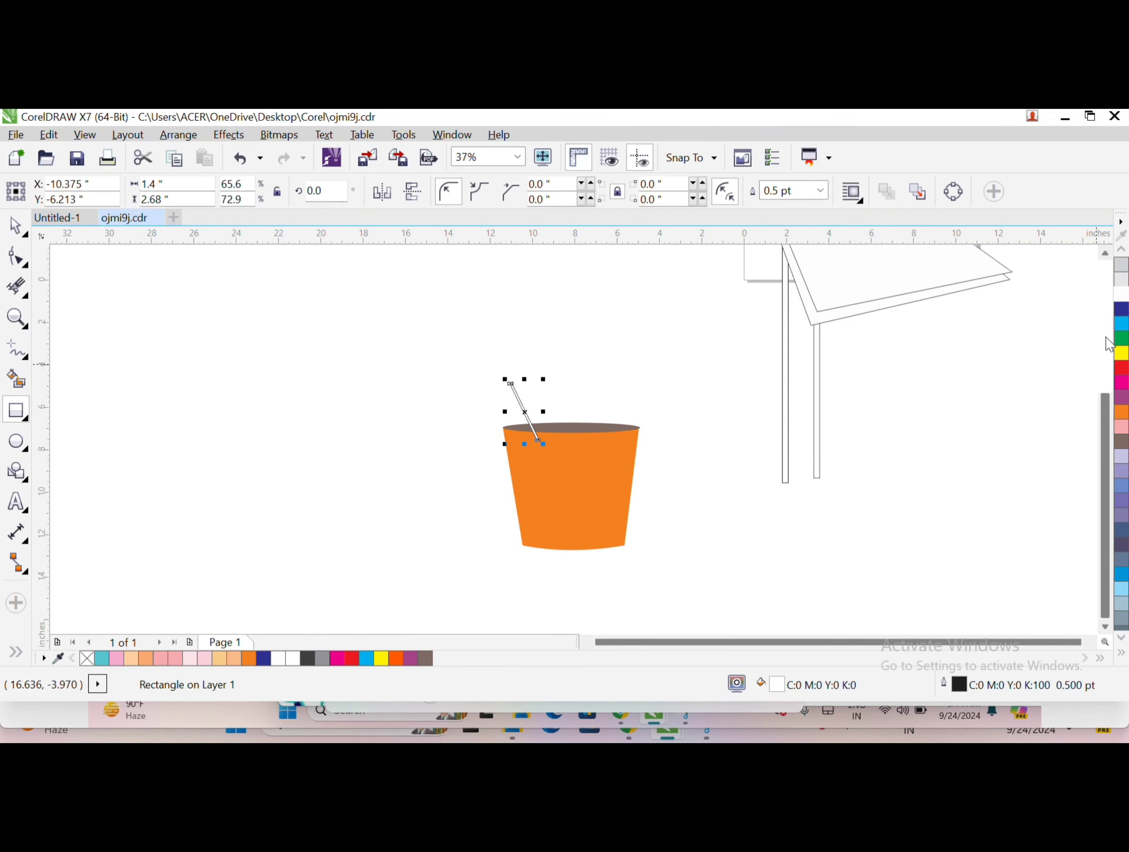
- Fill the slanted stem green (C100 M0 Y100 K0), remove its outline and place it behind the pot
{"action": "left_click", "coordinate": [1121, 338]}
{"action": "left_click", "coordinate": [820, 191]}
{"action": "left_click", "coordinate": [781, 207]}
{"action": "key", "text": "ctrl+Page_Down"}
{"action": "key", "text": "ctrl+Page_Down"}
{"action": "key", "text": "Page_Down"}
- Duplicate and mirror the stem, stand one copy upright and gather the three stems at the pot's centre
{"action": "left_click", "coordinate": [711, 235]}
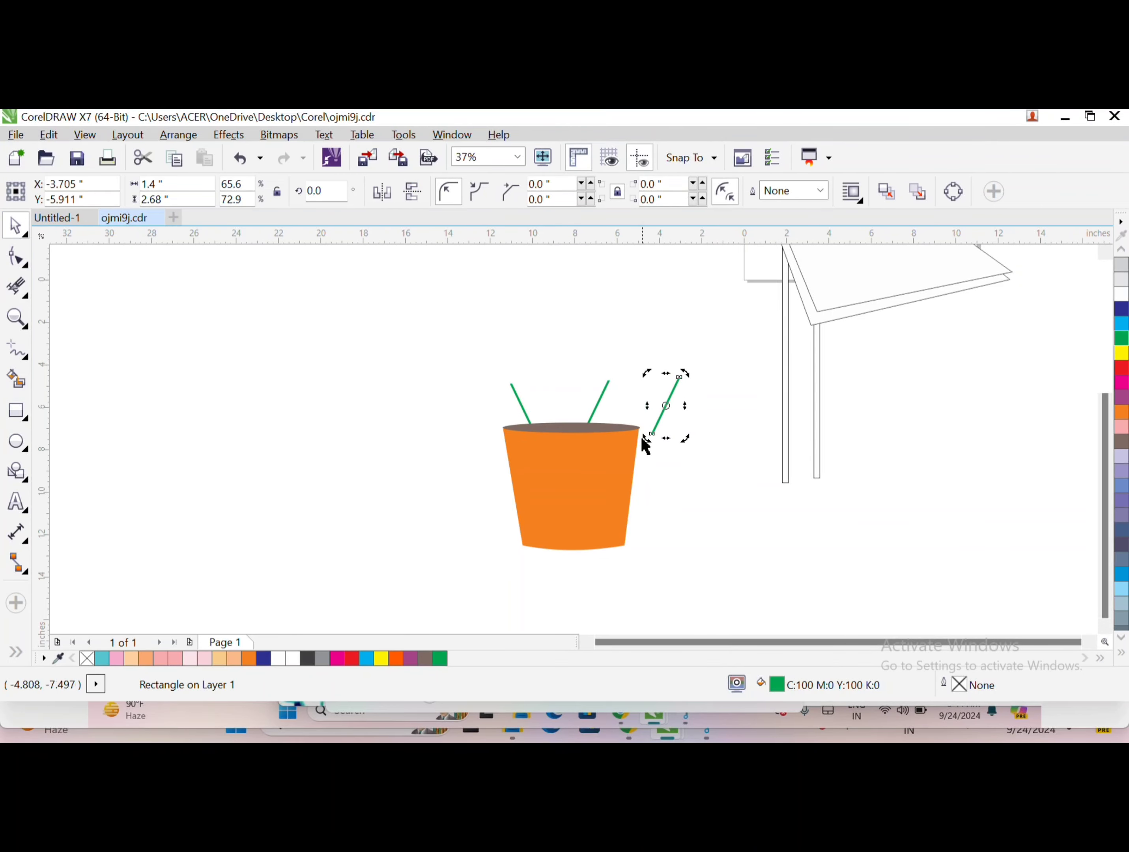
{"action": "left_click", "coordinate": [648, 426]}
{"action": "left_click_drag", "start_coordinate": [645, 439], "coordinate": [574, 394]}
{"action": "left_click", "coordinate": [665, 404]}
{"action": "key", "text": "ctrl+z"}
{"action": "left_click", "coordinate": [646, 405]}
{"action": "mouse_move", "coordinate": [665, 402]}
{"action": "left_mouse_down"}
{"action": "mouse_move", "coordinate": [568, 388]}
{"action": "mouse_move", "coordinate": [588, 398]}
{"action": "left_mouse_up"}
{"action": "left_click", "coordinate": [524, 413]}
{"action": "left_click", "coordinate": [574, 298]}
- Try to draw a circle about 5.44 in wide and overlap it with a duplicate filled white
{"action": "key", "text": "F7"}
{"action": "left_click_drag", "start_coordinate": [194, 323], "coordinate": [319, 447]}
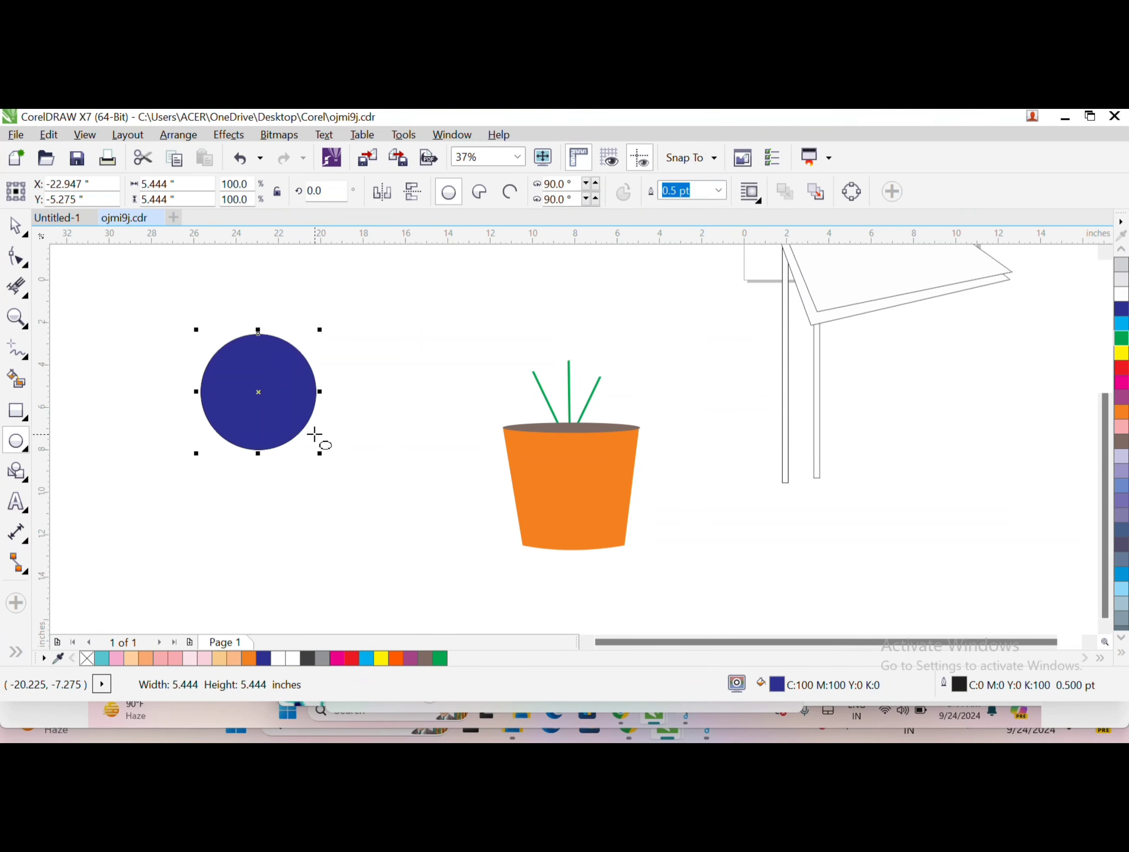
{"action": "left_click", "coordinate": [1120, 293]}
{"action": "left_click_drag", "start_coordinate": [257, 386], "coordinate": [394, 376]}
{"action": "key", "text": "ctrl+z"}
{"action": "key", "text": "space"}
{"action": "left_click", "coordinate": [259, 390]}
{"action": "mouse_move", "coordinate": [258, 386]}
{"action": "left_mouse_down"}
{"action": "mouse_move", "coordinate": [456, 376]}
{"action": "mouse_move", "coordinate": [436, 363]}
{"action": "mouse_move", "coordinate": [371, 379]}
{"action": "left_mouse_up"}
{"action": "left_click", "coordinate": [1120, 293]}
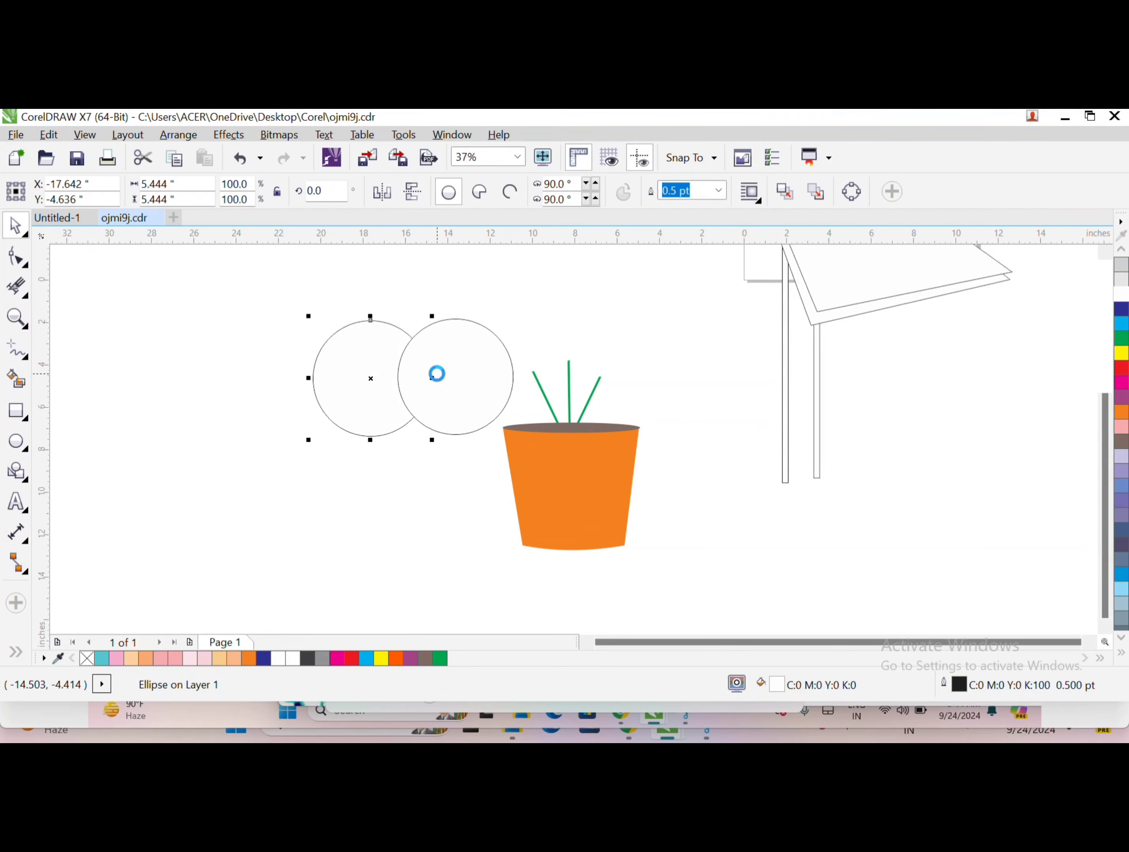
- Delete one of the white circles and draw a larger white circle about 6.89 in wide overlapping the other
{"action": "left_click_drag", "start_coordinate": [281, 287], "coordinate": [581, 475]}
{"action": "left_click", "coordinate": [351, 305]}
{"action": "left_click_drag", "start_coordinate": [456, 376], "coordinate": [287, 395]}
{"action": "key", "text": "Delete"}
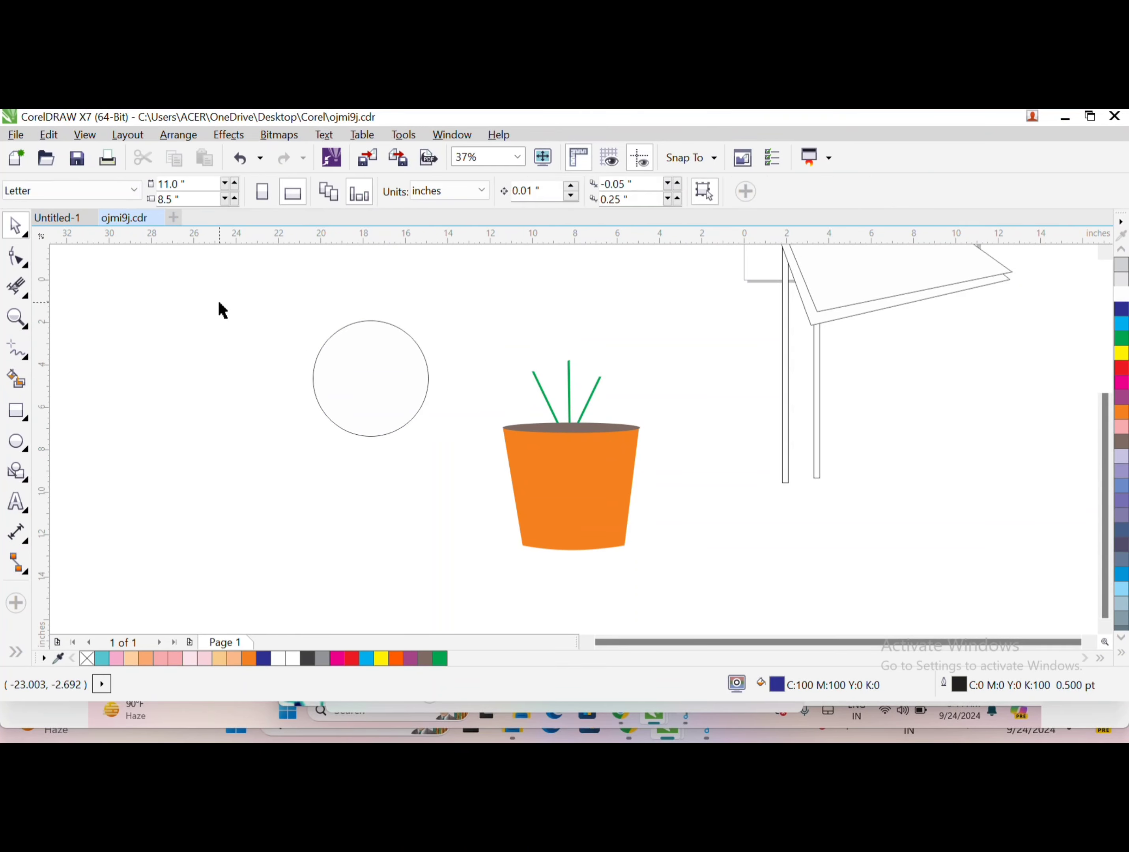
{"action": "key", "text": "F7"}
{"action": "left_click_drag", "start_coordinate": [223, 308], "coordinate": [375, 459]}
{"action": "left_click", "coordinate": [1119, 293]}
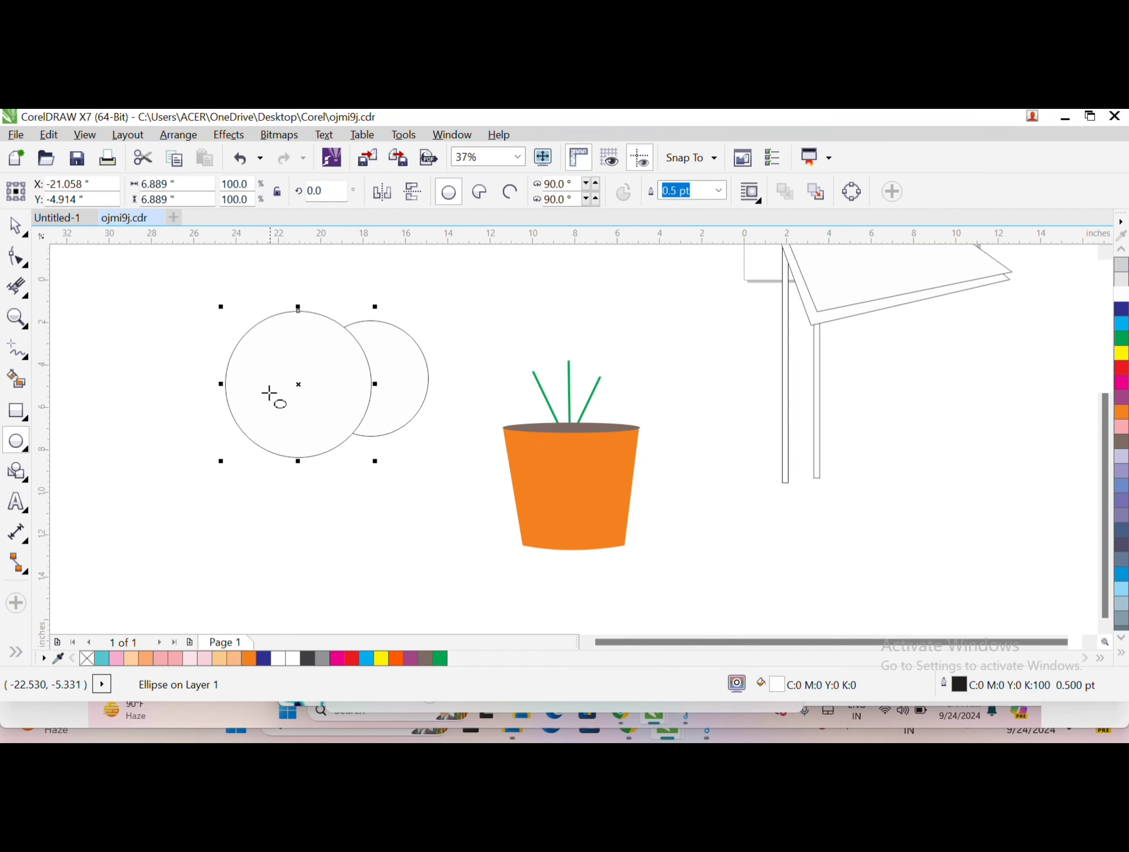
- Undo all the trial circles for the leaf
{"action": "left_click_drag", "start_coordinate": [269, 394], "coordinate": [266, 399]}
{"action": "left_click", "coordinate": [15, 225]}
{"action": "key", "text": "ctrl+z"}
{"action": "key", "text": "ctrl+z"}
{"action": "key", "text": "ctrl+z"}
{"action": "key", "text": "ctrl+z"}
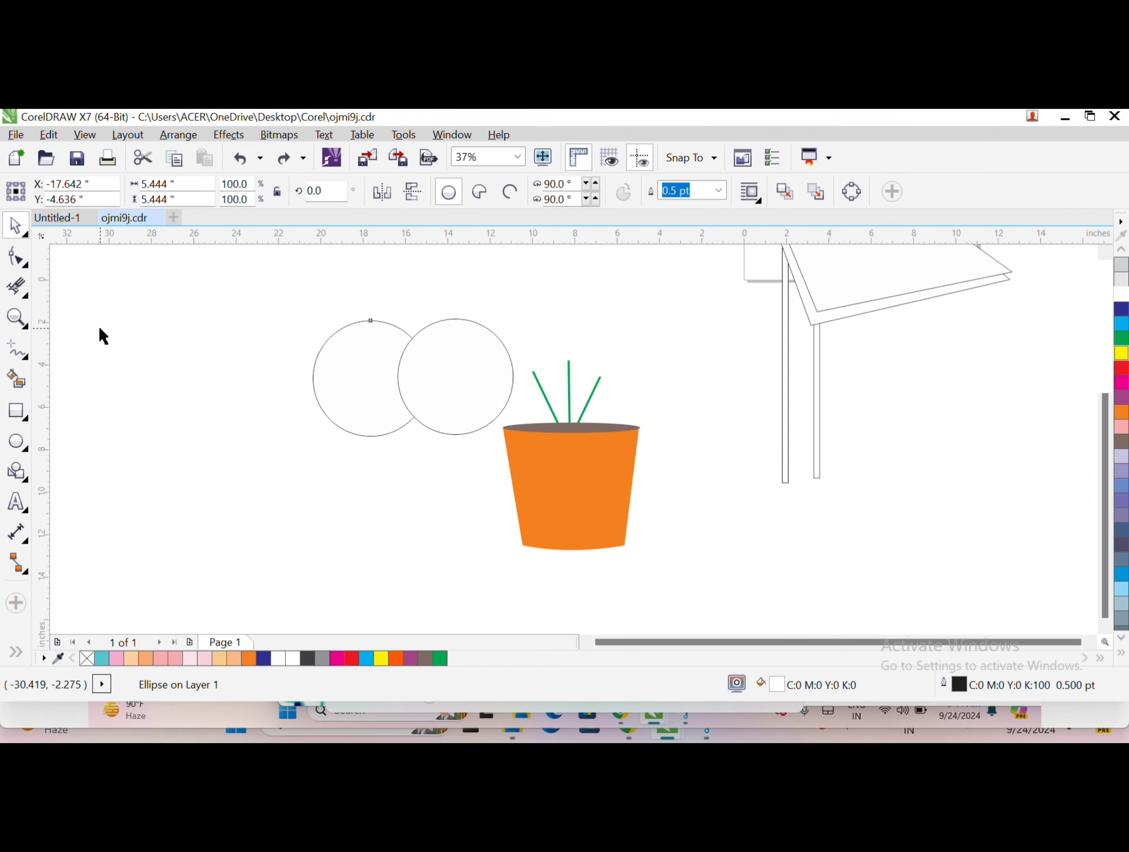
{"action": "key", "text": "ctrl+z"}
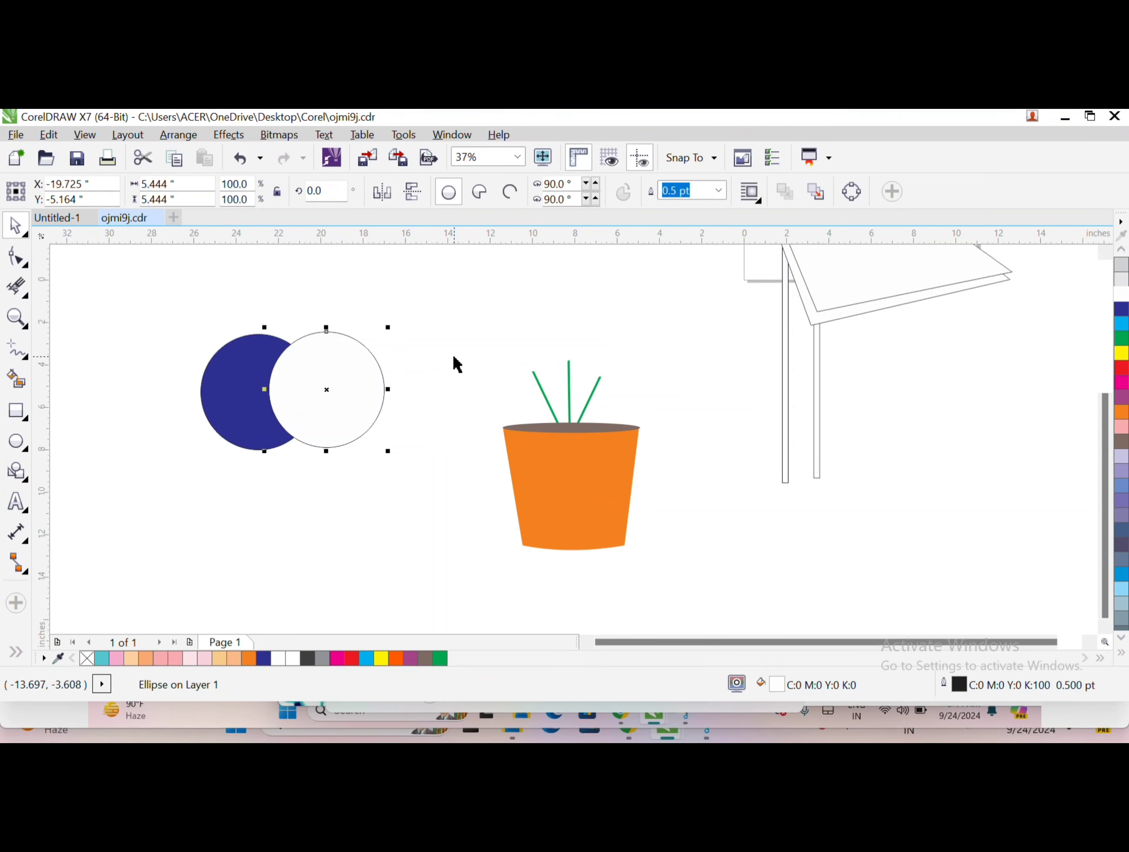
{"action": "key", "text": "ctrl+z"}
{"action": "key", "text": "ctrl+z"}
- Draw a circle about 5.6 in wide away from the pot and place a duplicate partly overlapping it
{"action": "key", "text": "F7"}
{"action": "mouse_move", "coordinate": [112, 331]}
{"action": "left_mouse_down"}
{"action": "mouse_move", "coordinate": [269, 458]}
{"action": "mouse_move", "coordinate": [267, 426]}
{"action": "left_mouse_up"}
{"action": "key", "text": "ctrl+z"}
{"action": "left_click_drag", "start_coordinate": [160, 387], "coordinate": [160, 443]}
{"action": "left_click_drag", "start_coordinate": [239, 376], "coordinate": [301, 375]}
{"action": "key", "text": "space"}
- Intersect the two overlapping circles into a leaf, keep only the leaf and move it beside the left stem
{"action": "left_click_drag", "start_coordinate": [87, 296], "coordinate": [398, 505]}
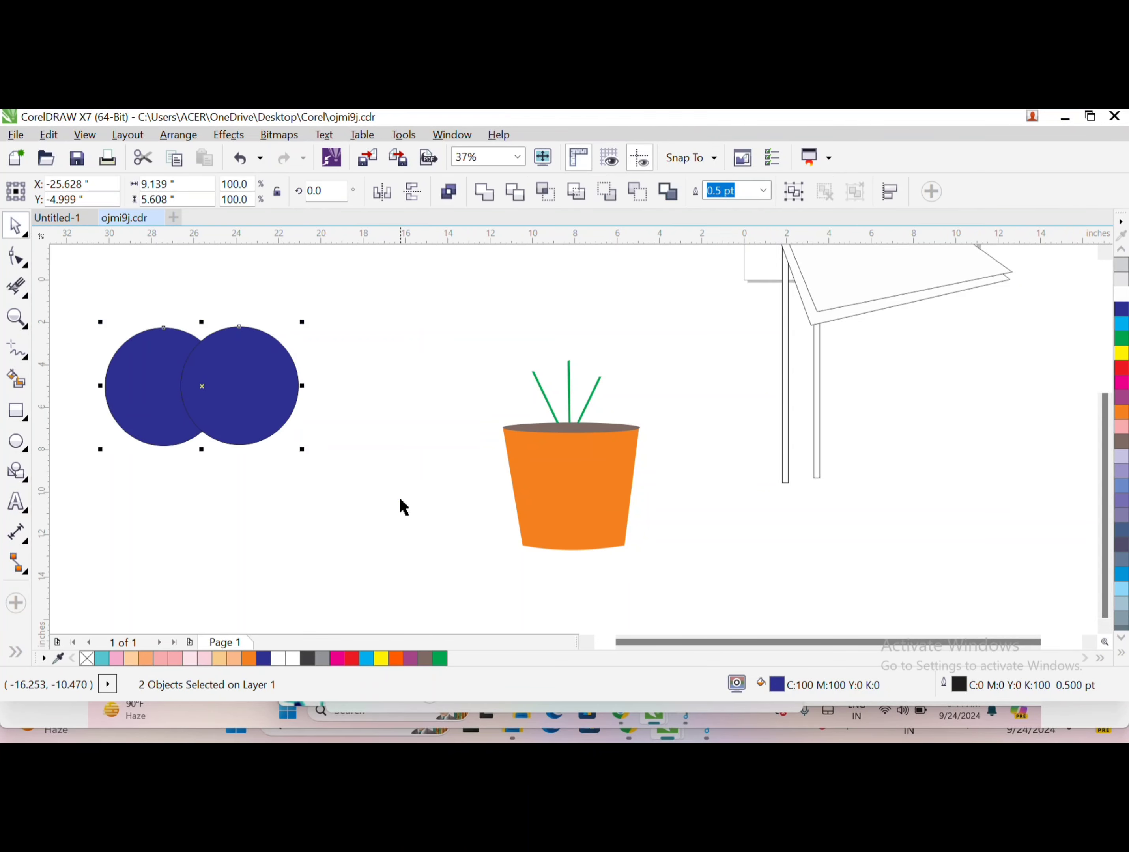
{"action": "left_click", "coordinate": [548, 191]}
{"action": "left_click_drag", "start_coordinate": [216, 387], "coordinate": [532, 374]}
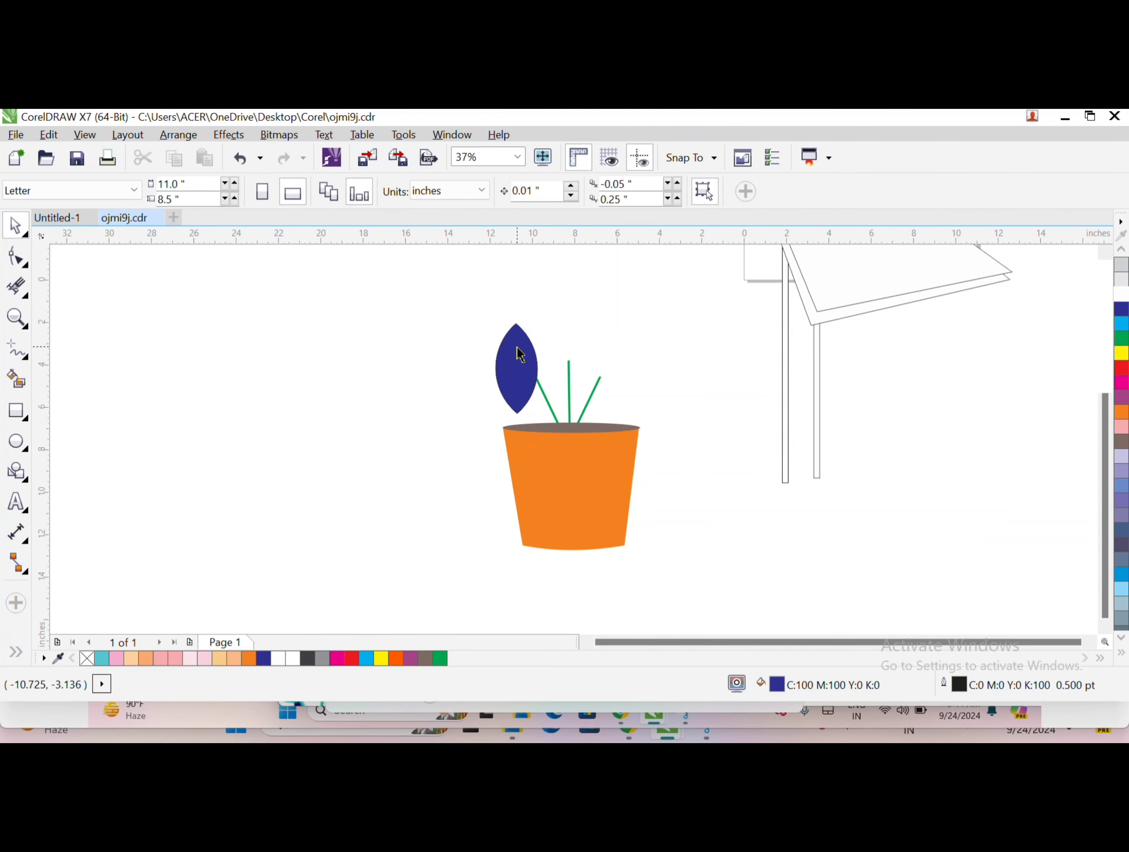
- Fill the leaf green, set its outline to None and rotate it about 32.9 degrees onto the left stem's tip
{"action": "left_click", "coordinate": [517, 364]}
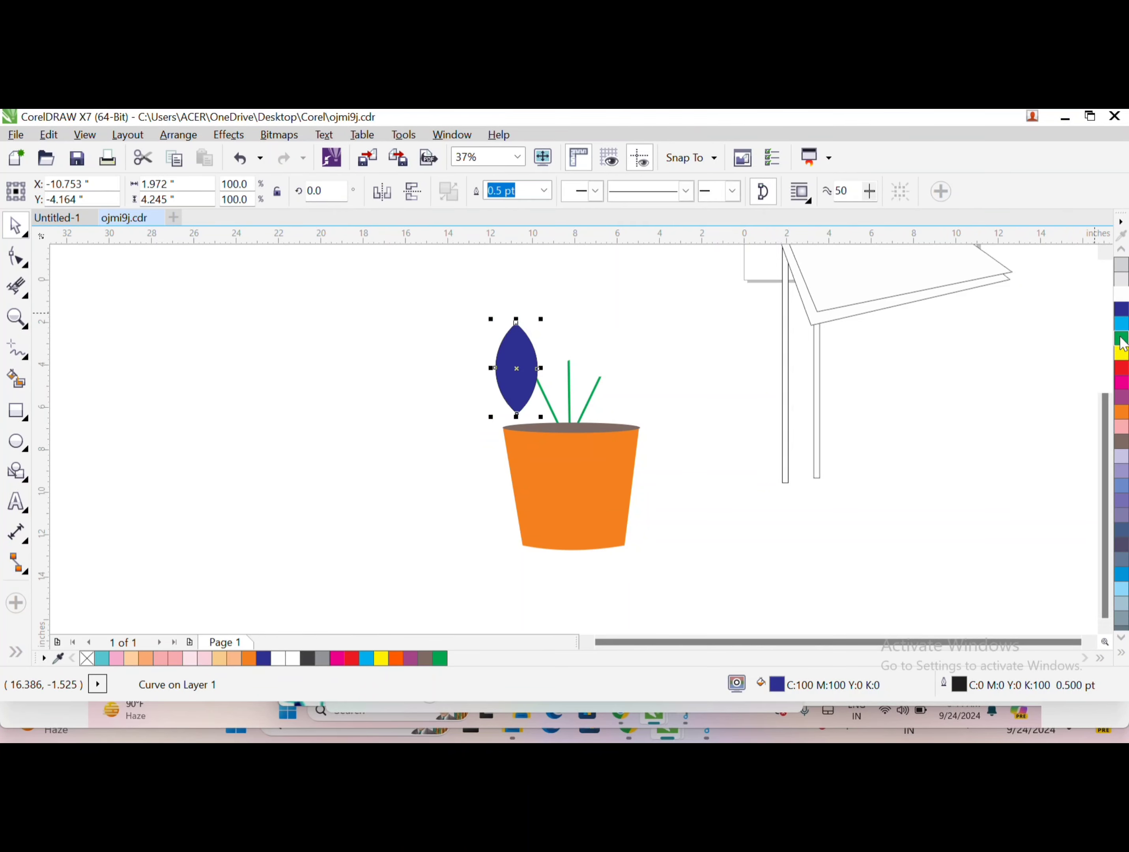
{"action": "left_click", "coordinate": [1121, 338]}
{"action": "left_click", "coordinate": [544, 190]}
{"action": "left_click", "coordinate": [515, 206]}
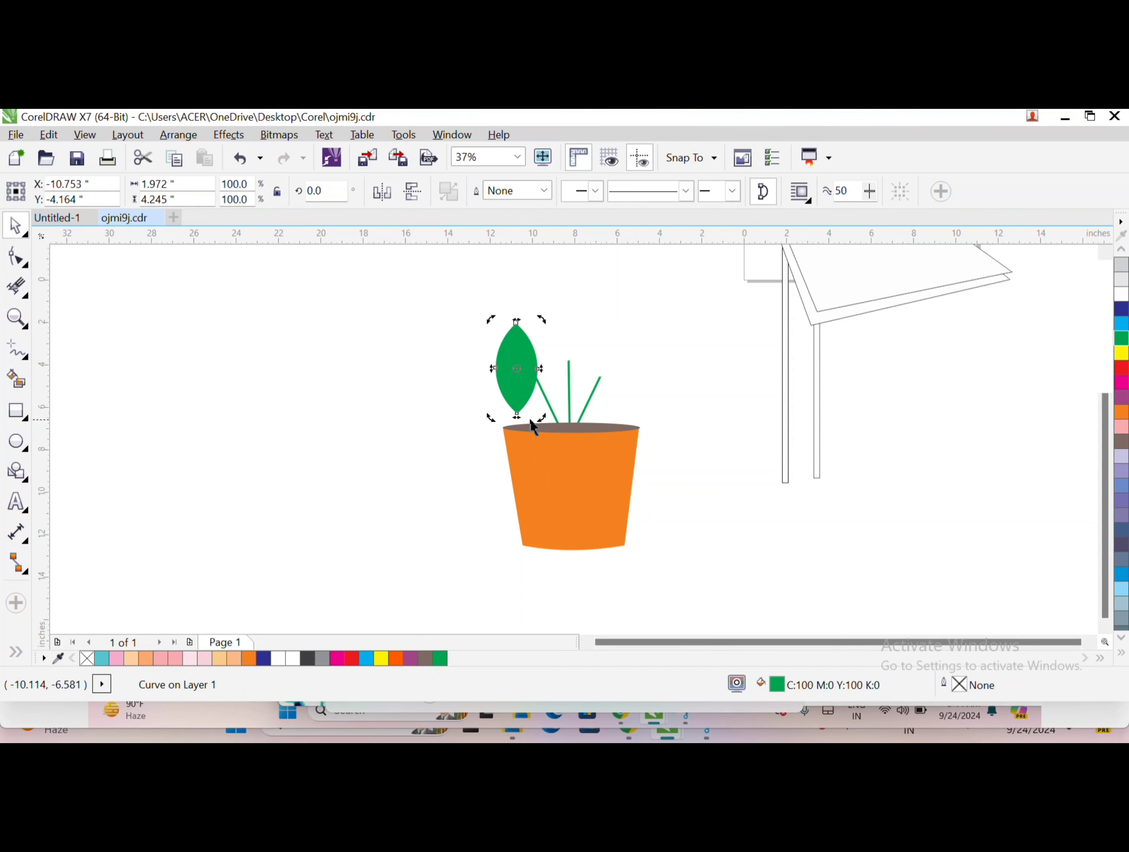
{"action": "left_click_drag", "start_coordinate": [530, 421], "coordinate": [583, 396]}
{"action": "left_click_drag", "start_coordinate": [483, 330], "coordinate": [426, 332]}
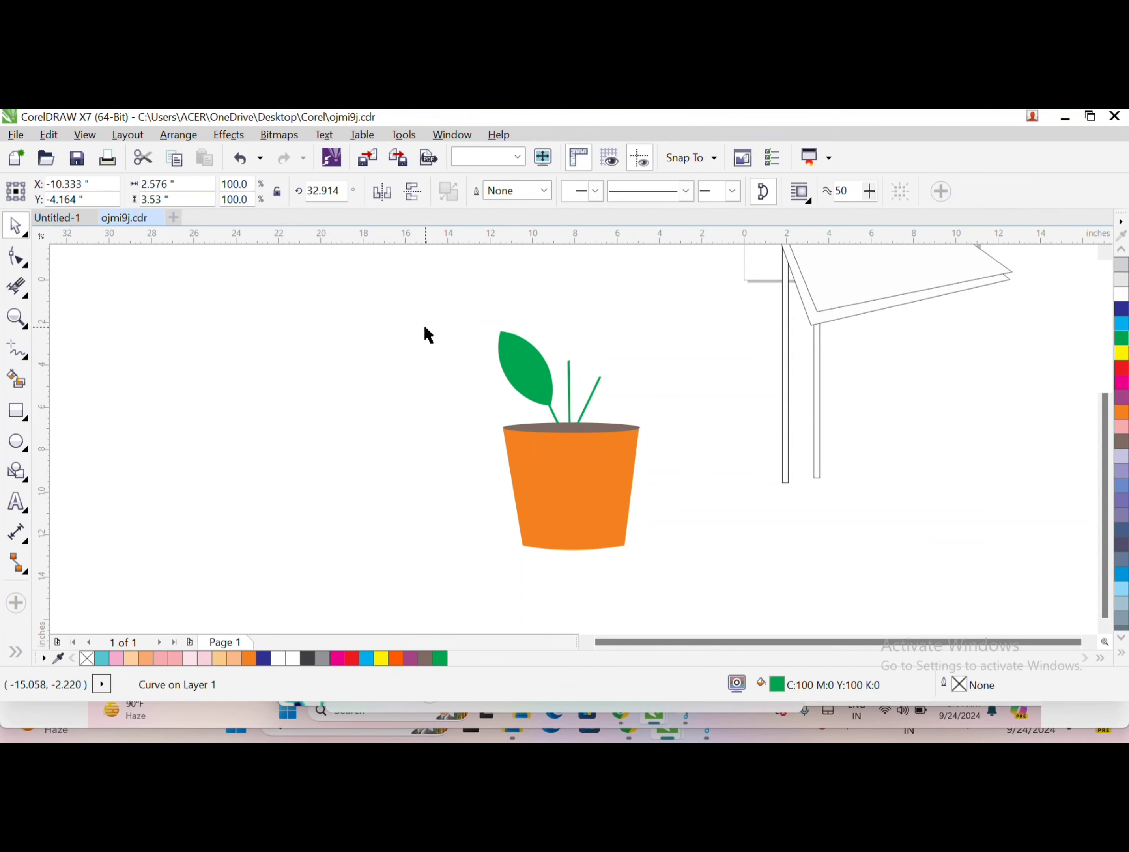
- Place a thin white rectangle without an outline diagonally on the green leaf and stretch it from base to tip as the midrib
{"action": "left_click", "coordinate": [515, 371]}
{"action": "left_click", "coordinate": [547, 305]}
{"action": "scroll", "coordinate": [547, 305], "scroll_direction": "up", "scroll_amount": 2}
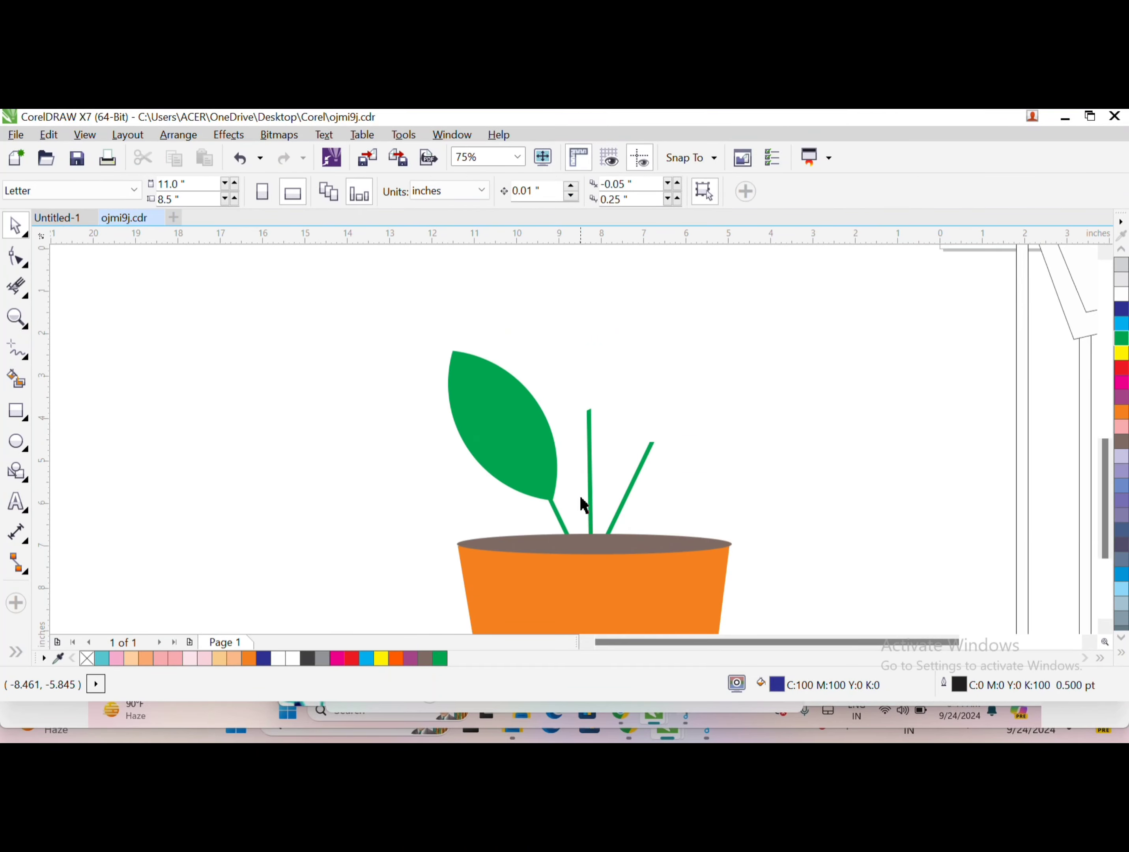
{"action": "left_click", "coordinate": [555, 503]}
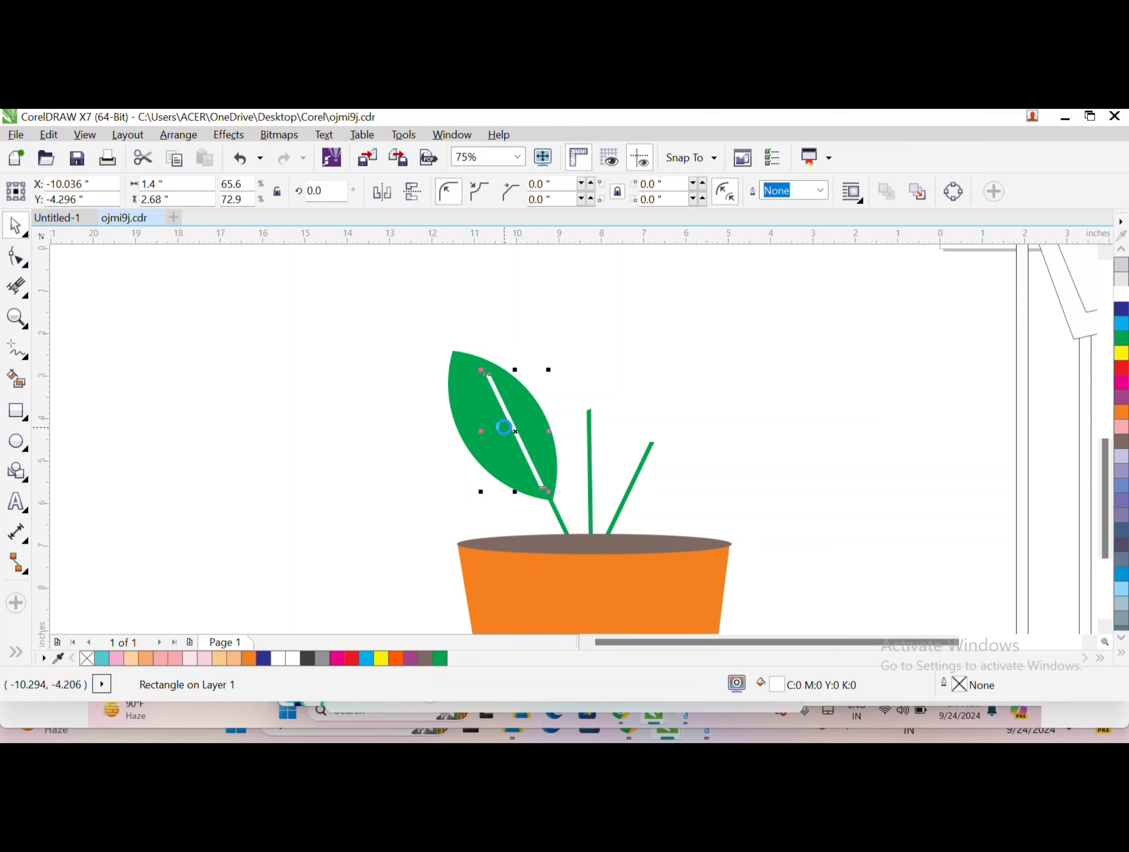
{"action": "left_click_drag", "start_coordinate": [479, 373], "coordinate": [451, 349]}
{"action": "key", "text": "Down"}
{"action": "key", "text": "Down"}
{"action": "key", "text": "Down"}
{"action": "key", "text": "Down"}
{"action": "key", "text": "Down"}
{"action": "key", "text": "Down"}
{"action": "key", "text": "Down"}
{"action": "key", "text": "Down"}
{"action": "key", "text": "Down"}
{"action": "key", "text": "Down"}
{"action": "key", "text": "Down"}
{"action": "key", "text": "Down"}
{"action": "key", "text": "Down"}
{"action": "key", "text": "Down"}
{"action": "key", "text": "Down"}
{"action": "key", "text": "Down"}
{"action": "key", "text": "Down"}
{"action": "key", "text": "Down"}
{"action": "key", "text": "Down"}
{"action": "key", "text": "Down"}
{"action": "key", "text": "Right"}
{"action": "key", "text": "Right"}
{"action": "key", "text": "Right"}
{"action": "key", "text": "Right"}
{"action": "key", "text": "Right"}
{"action": "key", "text": "Right"}
{"action": "key", "text": "Right"}
{"action": "key", "text": "Right"}
{"action": "key", "text": "Right"}
{"action": "key", "text": "Right"}
{"action": "key", "text": "Right"}
{"action": "key", "text": "Down"}
{"action": "key", "text": "Down"}
{"action": "key", "text": "Down"}
{"action": "key", "text": "Down"}
{"action": "key", "text": "Down"}
{"action": "key", "text": "Down"}
{"action": "key", "text": "Down"}
{"action": "key", "text": "Down"}
{"action": "key", "text": "Down"}
{"action": "key", "text": "Down"}
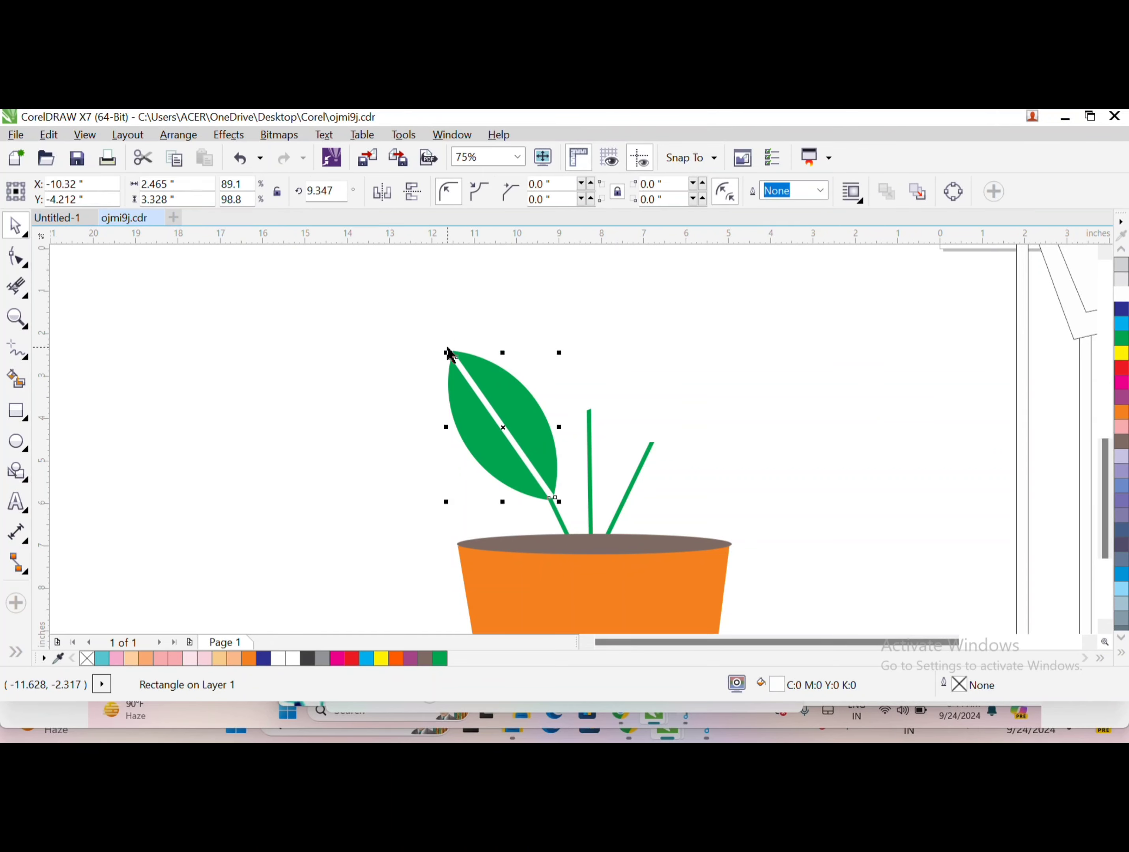
{"action": "mouse_move", "coordinate": [446, 354]}
{"action": "left_mouse_down"}
{"action": "mouse_move", "coordinate": [450, 340]}
{"action": "mouse_move", "coordinate": [448, 352]}
{"action": "left_mouse_up"}
{"action": "left_click", "coordinate": [450, 340]}
- Convert the white midrib to curves and taper its upper end to a point at the leaf's tip
{"action": "left_click", "coordinate": [460, 372]}
{"action": "key", "text": "ctrl+q"}
{"action": "key", "text": "F10"}
{"action": "scroll", "coordinate": [467, 330], "scroll_direction": "up", "scroll_amount": 4}
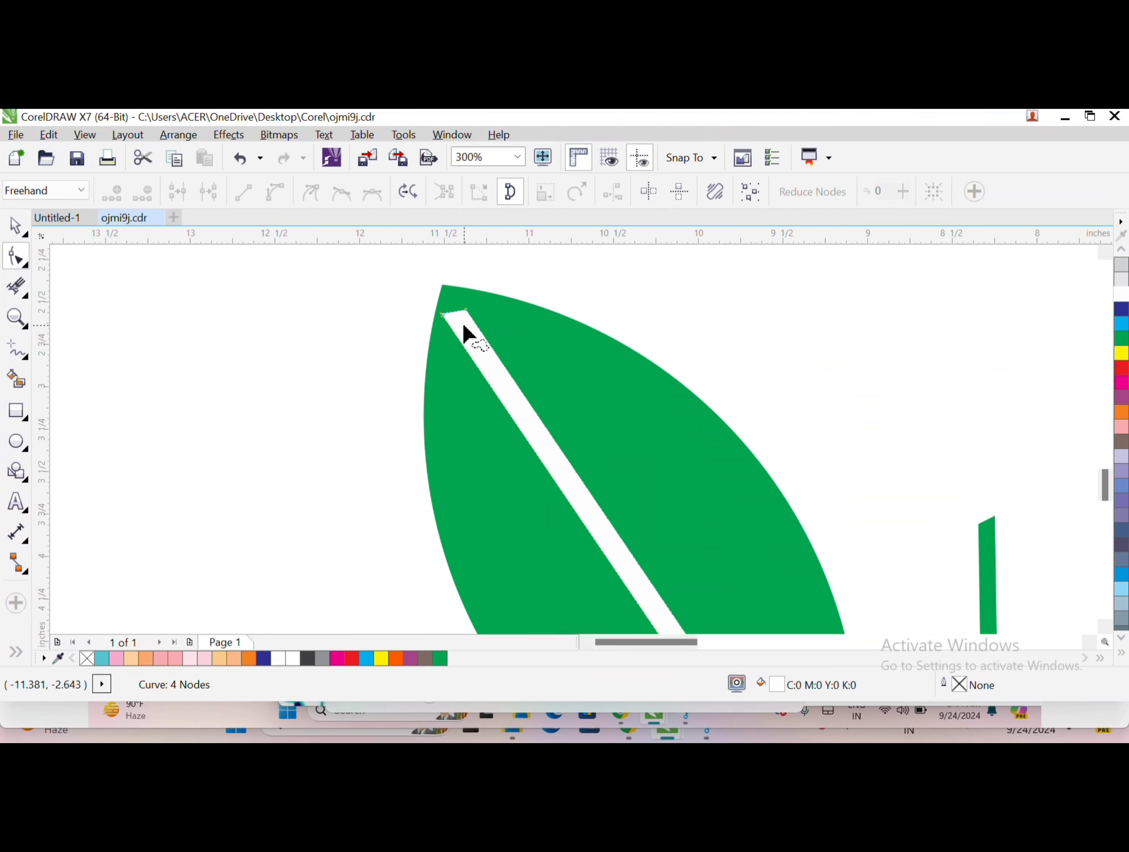
{"action": "left_click_drag", "start_coordinate": [476, 404], "coordinate": [479, 391]}
{"action": "scroll", "coordinate": [479, 390], "scroll_direction": "down", "scroll_amount": 2}
{"action": "key", "text": "space"}
{"action": "scroll", "coordinate": [467, 423], "scroll_direction": "down", "scroll_amount": 5}
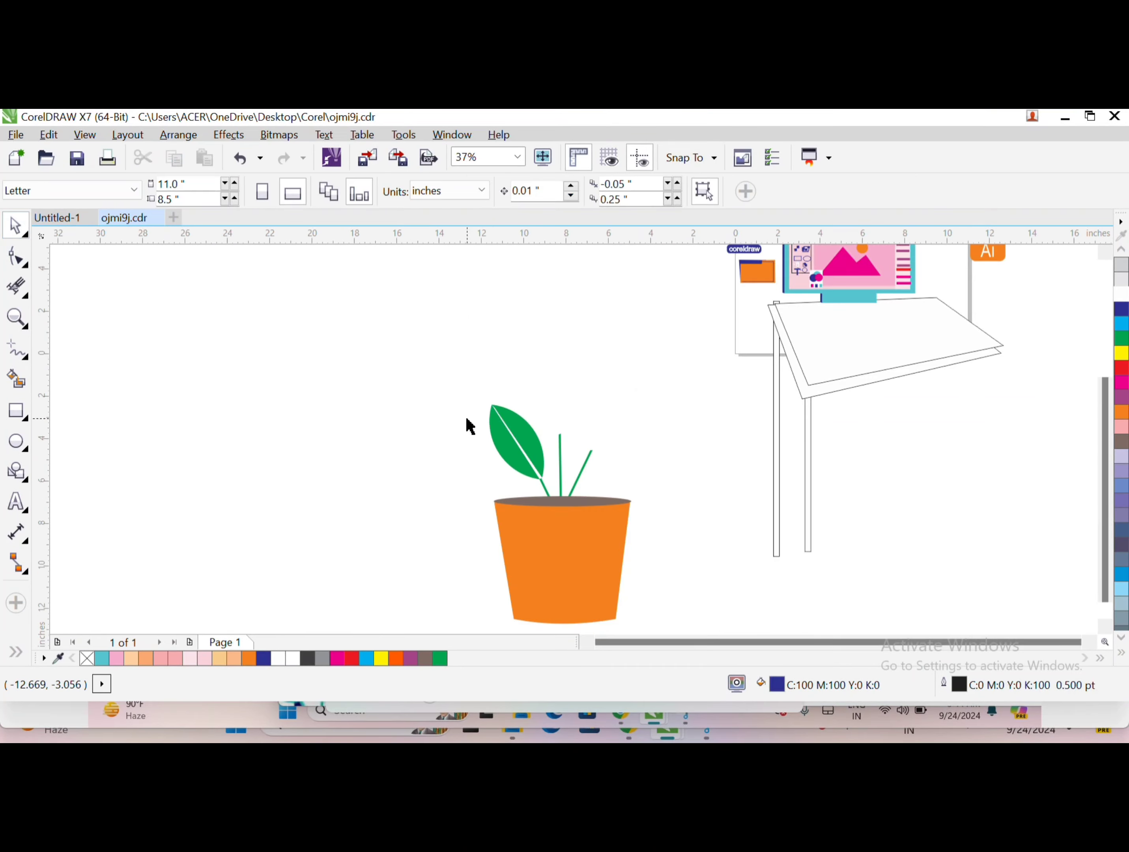
- Draw a thin horizontal rectangle about 0.8 in long across the leaf's left half, fill it white and set its outline to None
{"action": "scroll", "coordinate": [466, 423], "scroll_direction": "up", "scroll_amount": 5}
{"action": "left_click", "coordinate": [16, 411]}
{"action": "left_click_drag", "start_coordinate": [353, 396], "coordinate": [420, 403]}
{"action": "left_click", "coordinate": [1121, 294]}
{"action": "left_click", "coordinate": [819, 190]}
{"action": "left_click", "coordinate": [778, 206]}
- Convert the thin white rectangle to curves and taper its outer end to meet the leaf's left edge
{"action": "key", "text": "ctrl+q"}
{"action": "key", "text": "F10"}
{"action": "scroll", "coordinate": [224, 407], "scroll_direction": "up", "scroll_amount": 4}
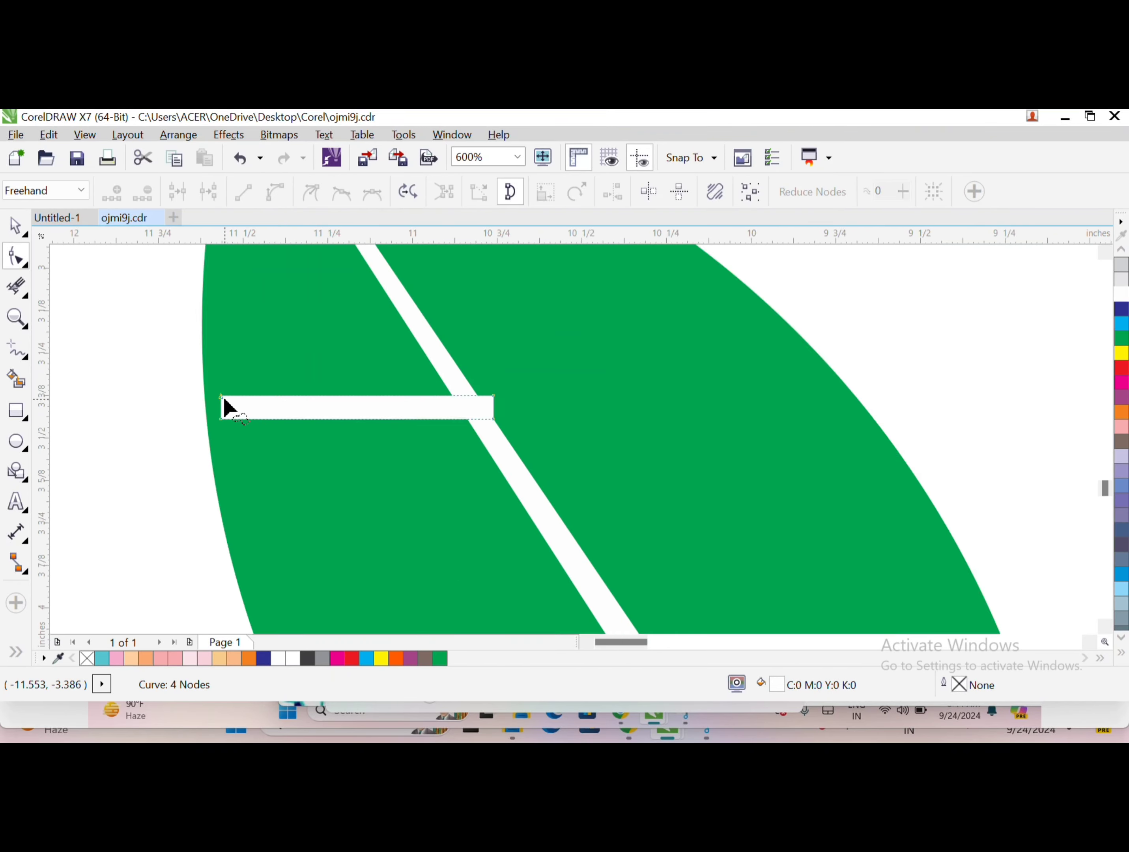
{"action": "scroll", "coordinate": [224, 408], "scroll_direction": "up", "scroll_amount": 2}
{"action": "left_click_drag", "start_coordinate": [221, 398], "coordinate": [185, 409]}
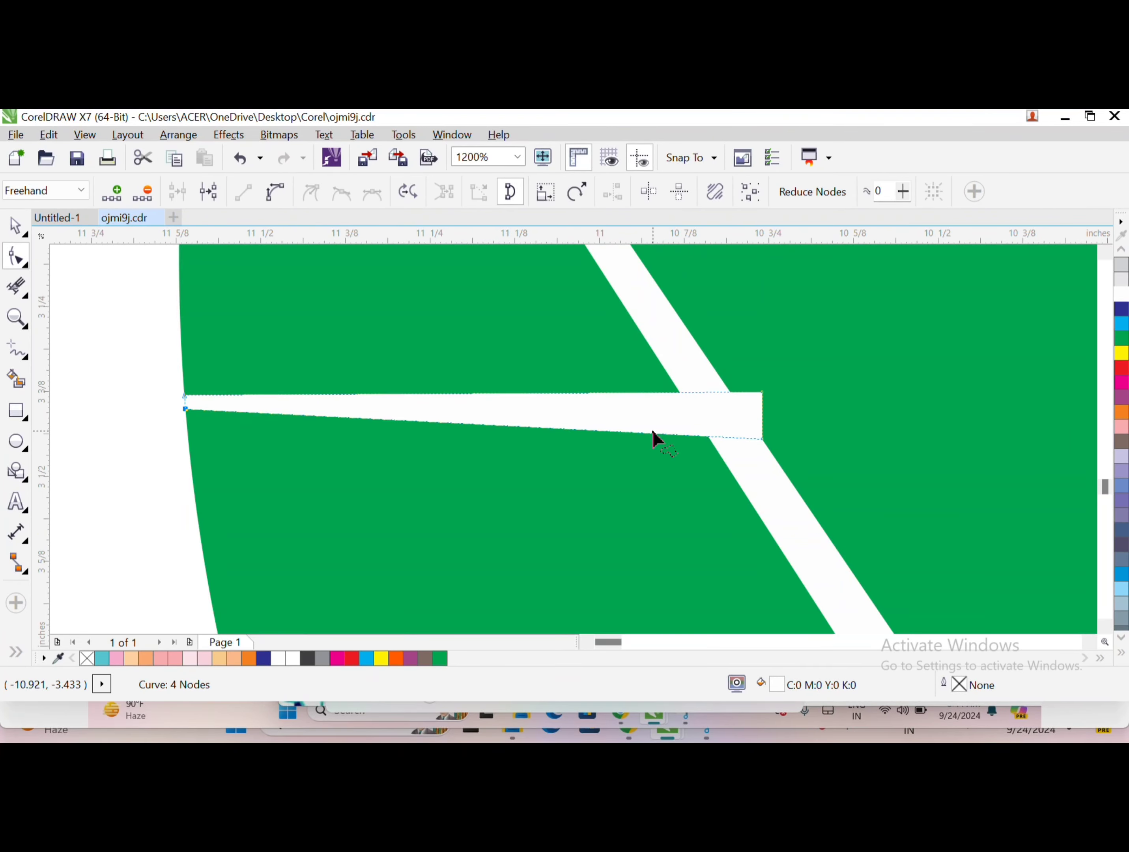
{"action": "left_click", "coordinate": [652, 430]}
{"action": "left_click", "coordinate": [26, 227]}
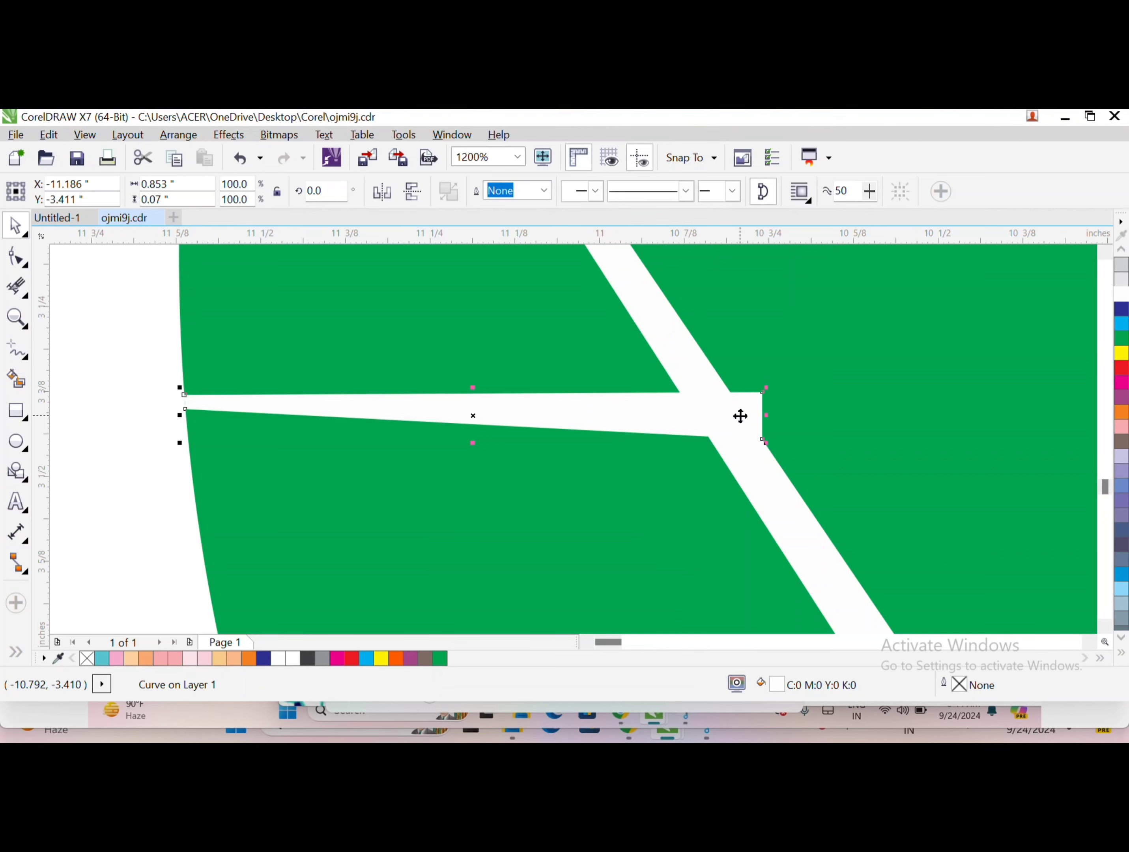
- Reshape the inner end of the left side vein so it ends inside the midrib
{"action": "key", "text": "F10"}
{"action": "left_click_drag", "start_coordinate": [762, 393], "coordinate": [731, 403]}
{"action": "scroll", "coordinate": [735, 446], "scroll_direction": "down", "scroll_amount": 2}
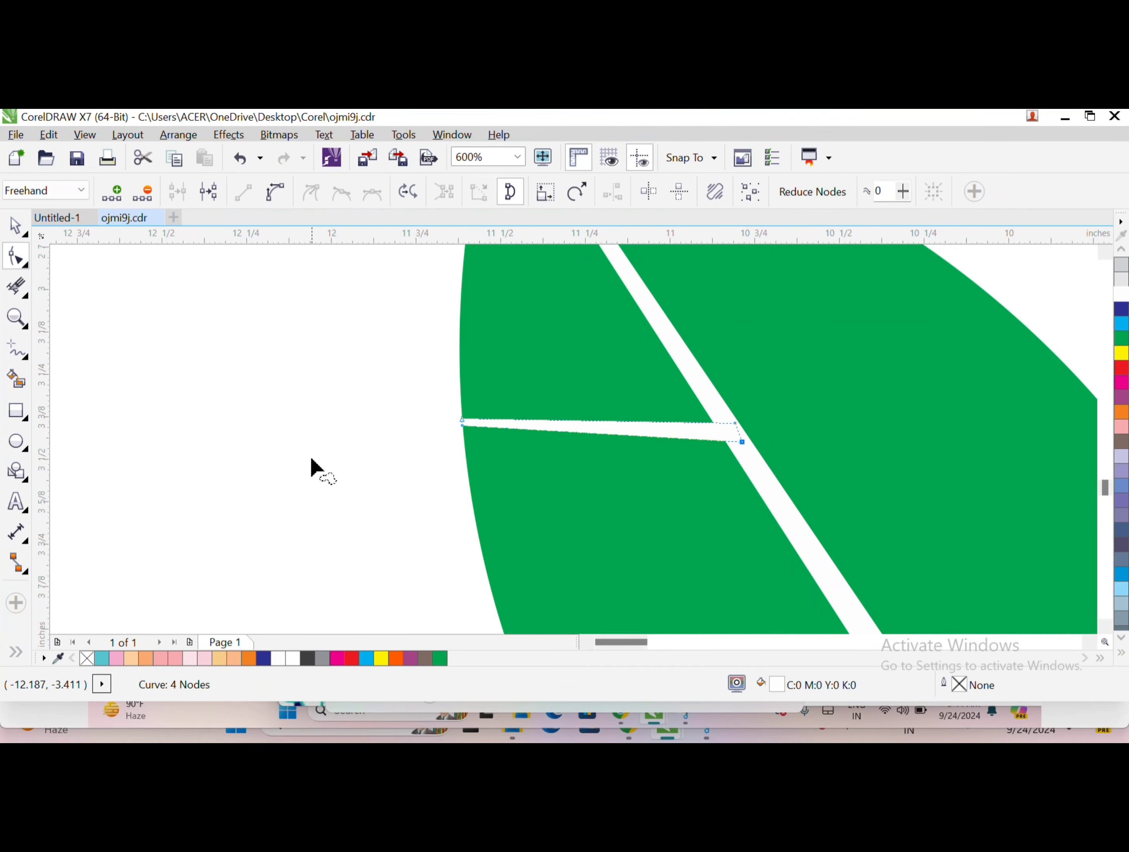
{"action": "key", "text": "space"}
- Duplicate the side vein, move the copy to the leaf's right half and rotate it to about 239.4 degrees
{"action": "scroll", "coordinate": [575, 431], "scroll_direction": "down", "scroll_amount": 2}
{"action": "left_click", "coordinate": [576, 431]}
{"action": "scroll", "coordinate": [576, 431], "scroll_direction": "down", "scroll_amount": 2}
{"action": "scroll", "coordinate": [559, 415], "scroll_direction": "up", "scroll_amount": 2}
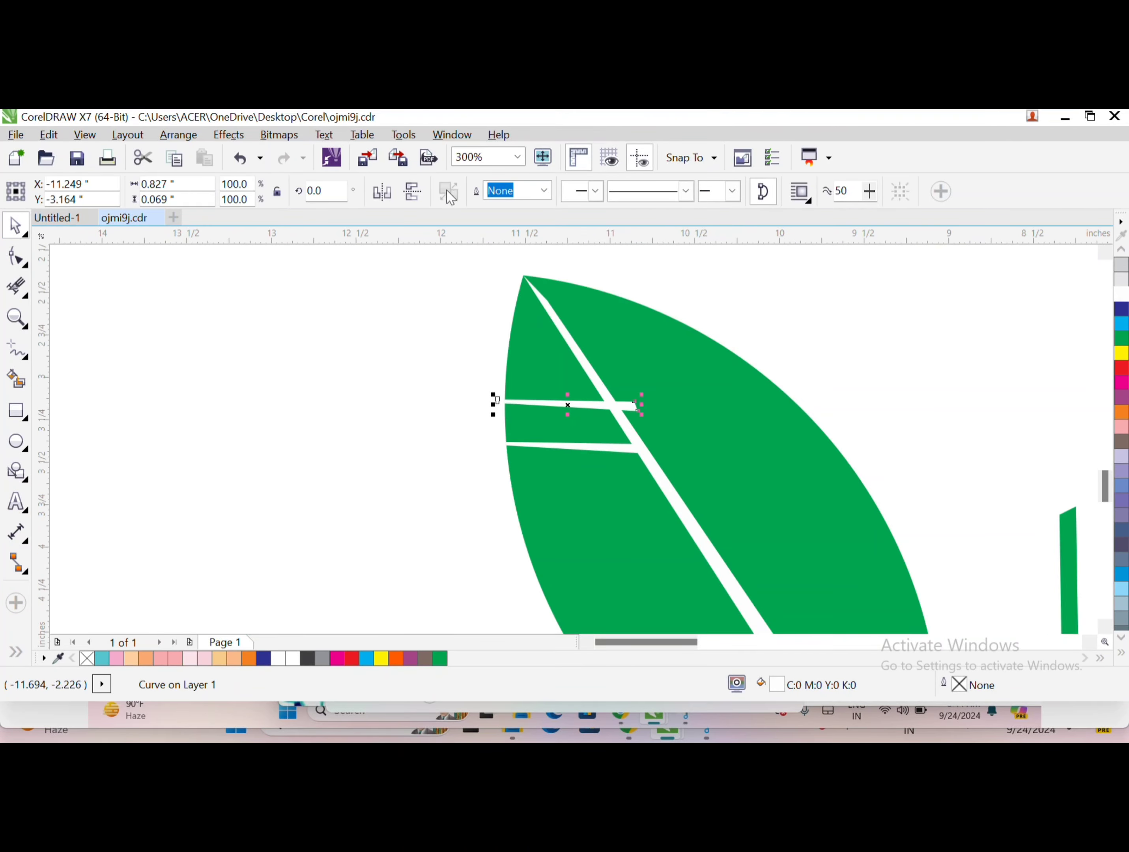
{"action": "left_click_drag", "start_coordinate": [569, 403], "coordinate": [730, 432]}
{"action": "left_click", "coordinate": [731, 433]}
{"action": "left_click_drag", "start_coordinate": [666, 437], "coordinate": [698, 517]}
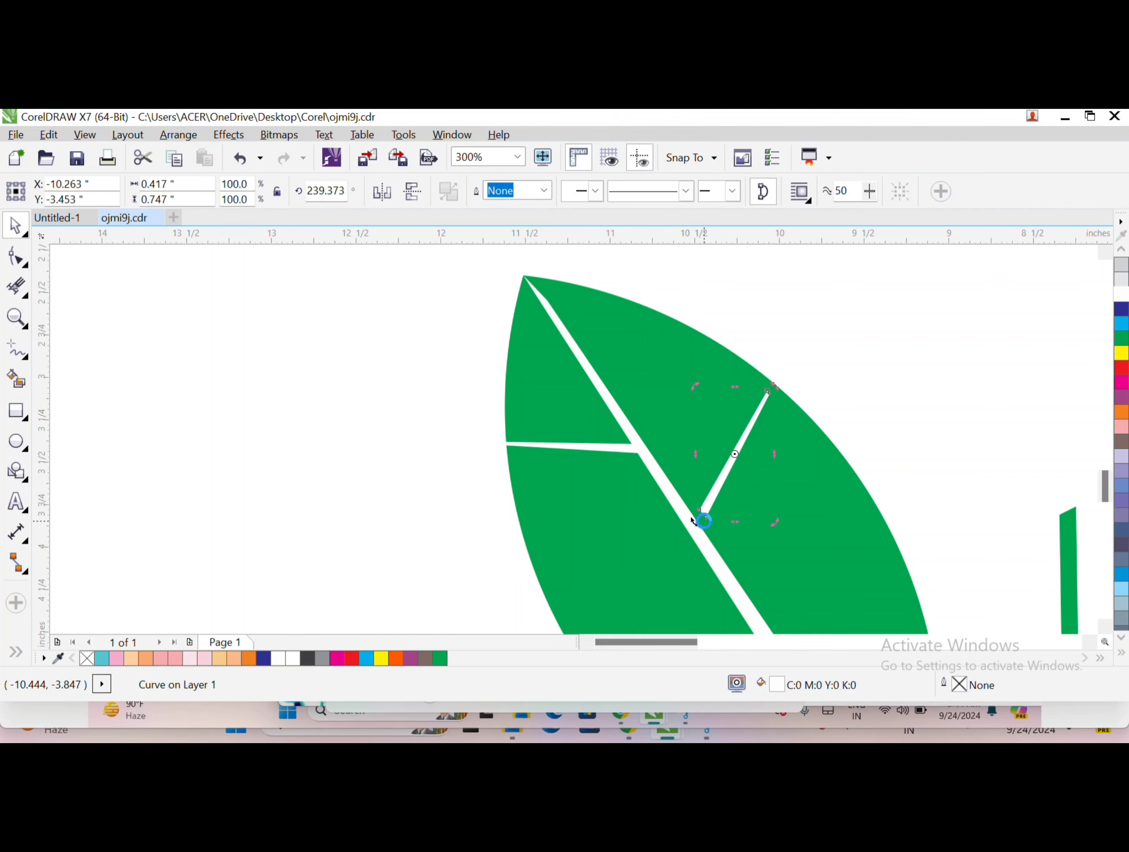
- Enlarge the right-half vein to about 117.8% so it spans from the midrib to the leaf's right edge
{"action": "left_click_drag", "start_coordinate": [751, 391], "coordinate": [762, 371]}
{"action": "scroll", "coordinate": [564, 397], "scroll_direction": "up", "scroll_amount": 2}
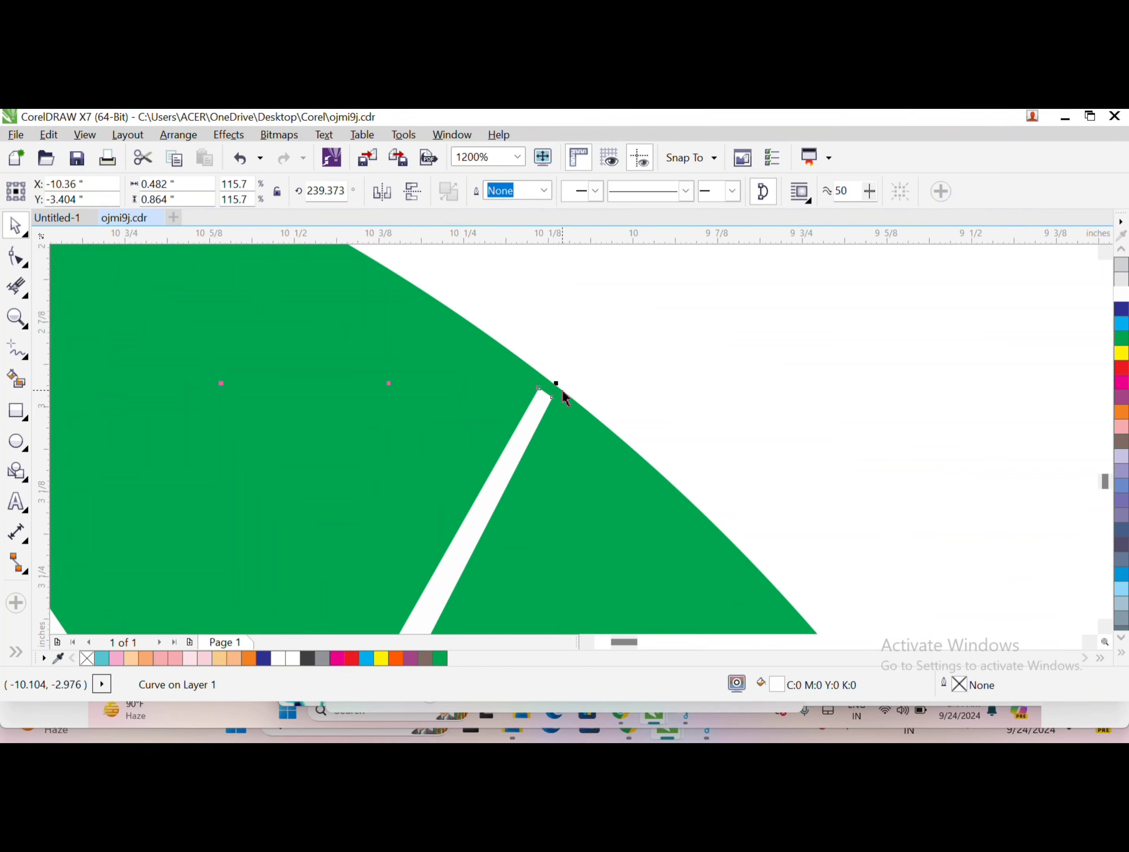
{"action": "left_click_drag", "start_coordinate": [579, 376], "coordinate": [581, 377]}
- Duplicate the right-half vein nearer the leaf's tip and scale the copy to fit between midrib and edge
{"action": "scroll", "coordinate": [581, 378], "scroll_direction": "down", "scroll_amount": 3}
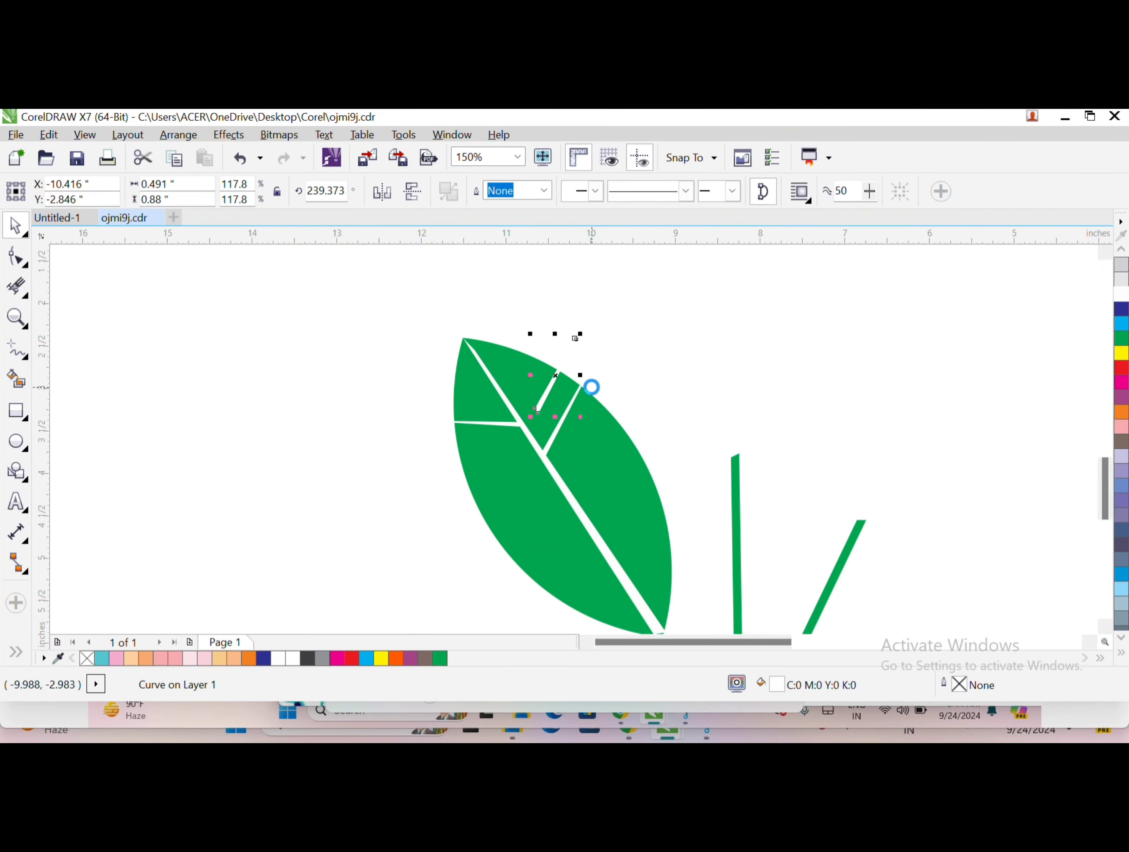
{"action": "scroll", "coordinate": [591, 386], "scroll_direction": "up", "scroll_amount": 2}
{"action": "left_click_drag", "start_coordinate": [607, 295], "coordinate": [567, 376]}
{"action": "scroll", "coordinate": [608, 430], "scroll_direction": "down", "scroll_amount": 2}
- Duplicate the right-half vein lower down the leaf and rotate the copy to about 244.2 degrees
{"action": "left_click", "coordinate": [671, 448]}
{"action": "left_click_drag", "start_coordinate": [604, 463], "coordinate": [562, 290]}
{"action": "left_click", "coordinate": [583, 304]}
{"action": "key", "text": "ctrl+d"}
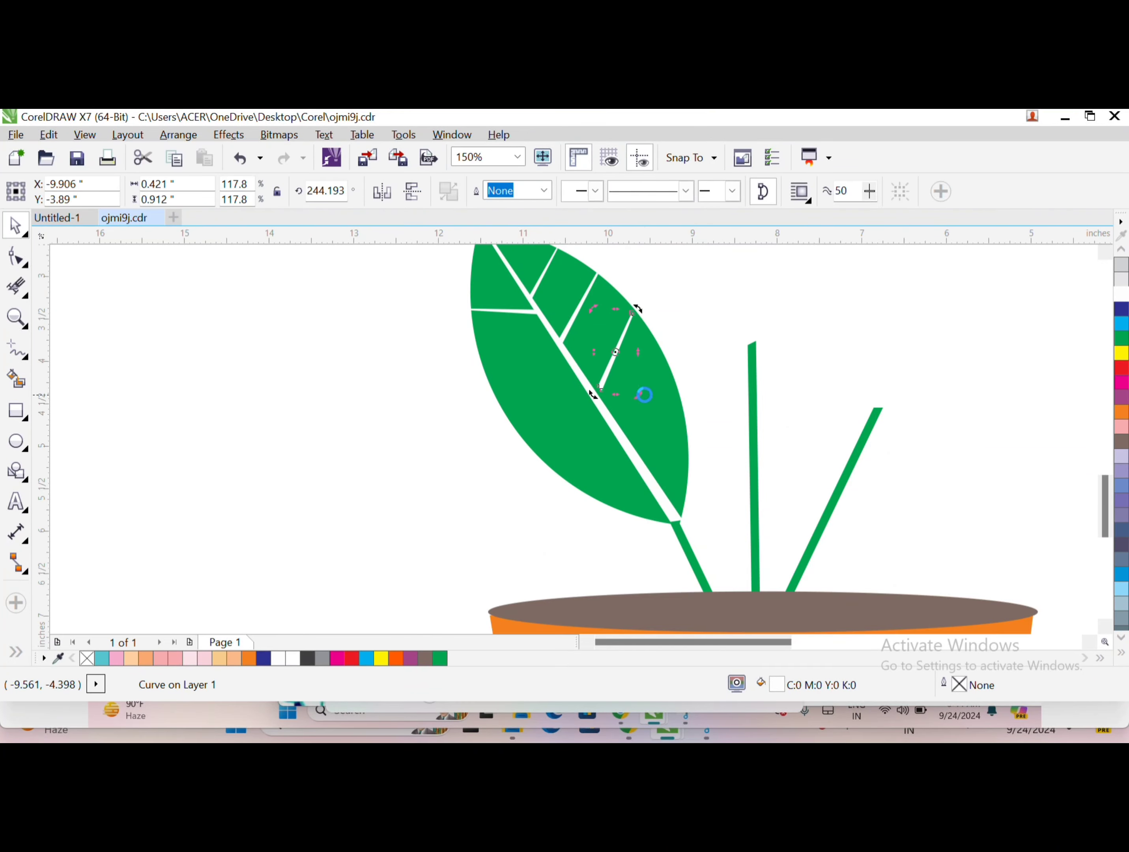
{"action": "key", "text": "Left"}
{"action": "key", "text": "Down"}
{"action": "key", "text": "Escape"}
- Enlarge the third right-half vein to about 134.3% so it joins the midrib and the leaf's edge
{"action": "left_click", "coordinate": [625, 330]}
{"action": "scroll", "coordinate": [640, 310], "scroll_direction": "up", "scroll_amount": 3}
{"action": "left_click_drag", "start_coordinate": [571, 387], "coordinate": [612, 300]}
{"action": "scroll", "coordinate": [633, 311], "scroll_direction": "down", "scroll_amount": 1}
- Place a reversed vein copy on the leaf's left half and rotate it to about 22.5 degrees
{"action": "scroll", "coordinate": [635, 319], "scroll_direction": "down", "scroll_amount": 3}
{"action": "left_click", "coordinate": [566, 326]}
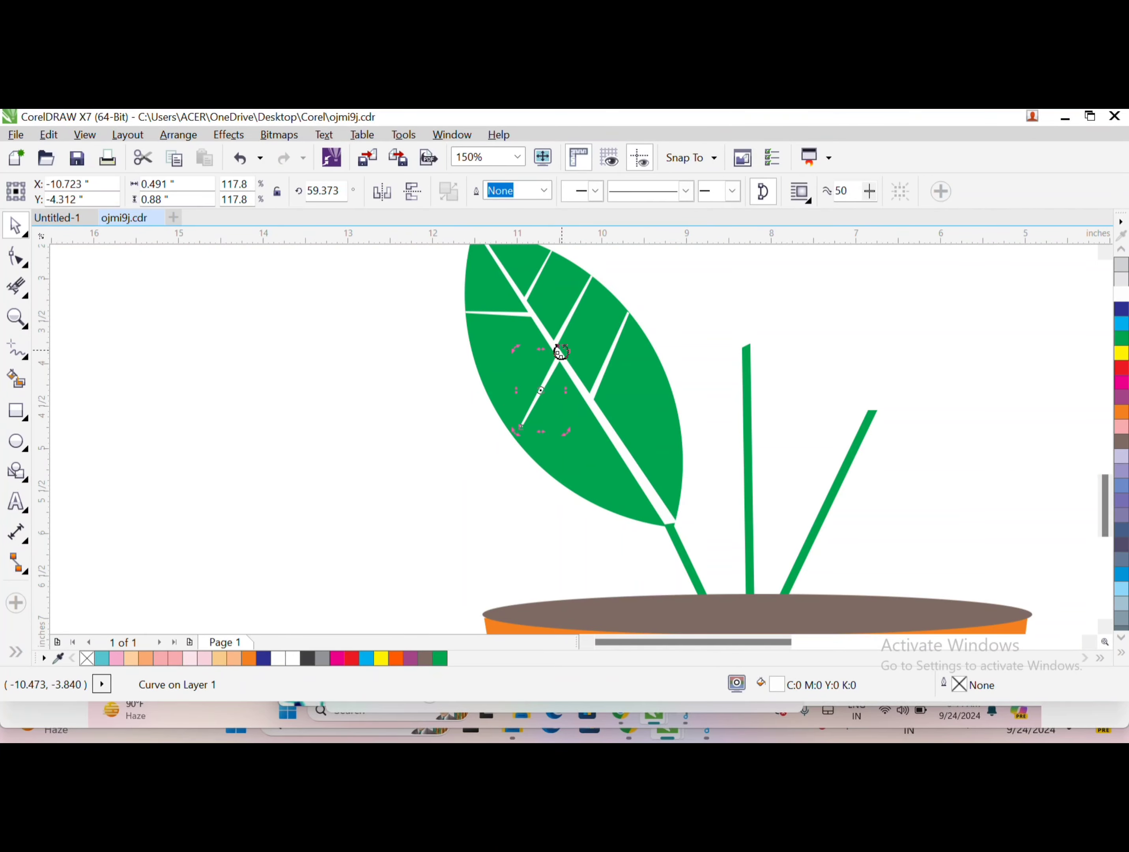
{"action": "left_click_drag", "start_coordinate": [561, 352], "coordinate": [739, 339]}
{"action": "left_click", "coordinate": [453, 357]}
- Scale the second left-half vein to about 102.5% so it stays within the leaf
{"action": "scroll", "coordinate": [510, 369], "scroll_direction": "up", "scroll_amount": 2}
{"action": "left_click", "coordinate": [568, 446]}
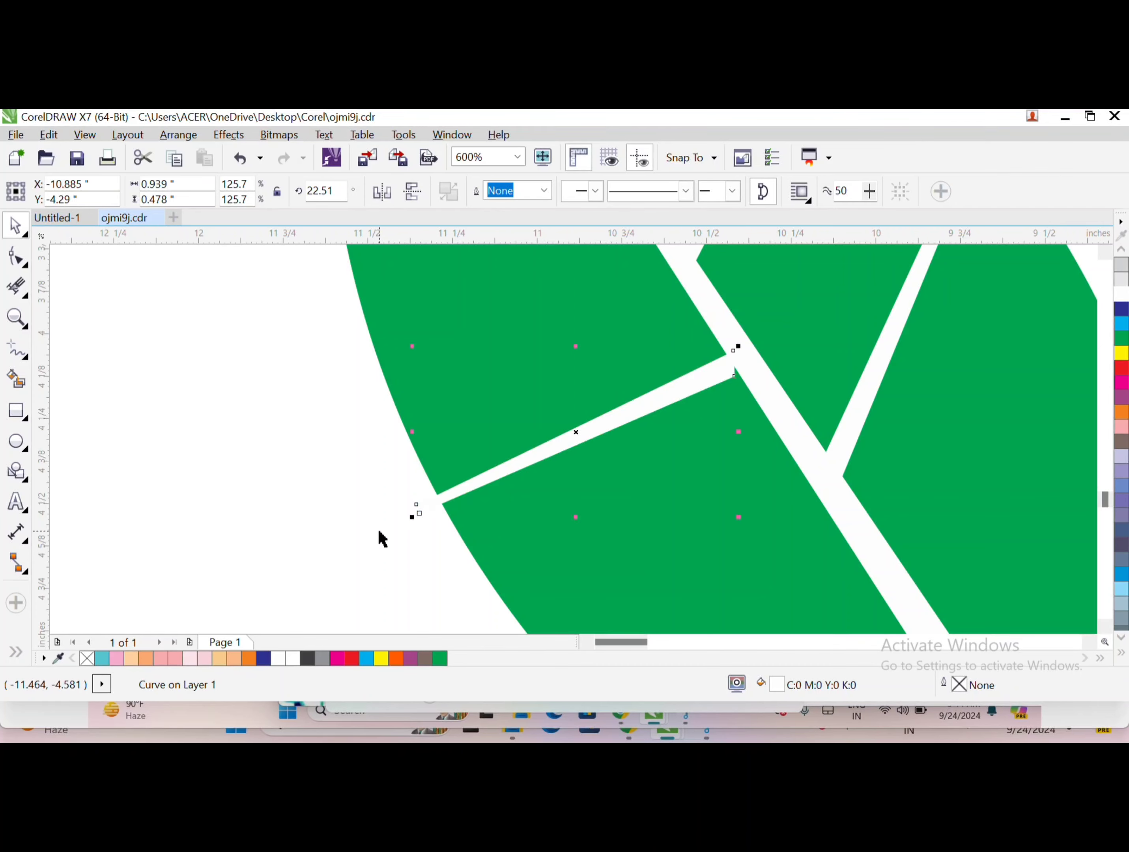
{"action": "left_click_drag", "start_coordinate": [413, 515], "coordinate": [438, 502]}
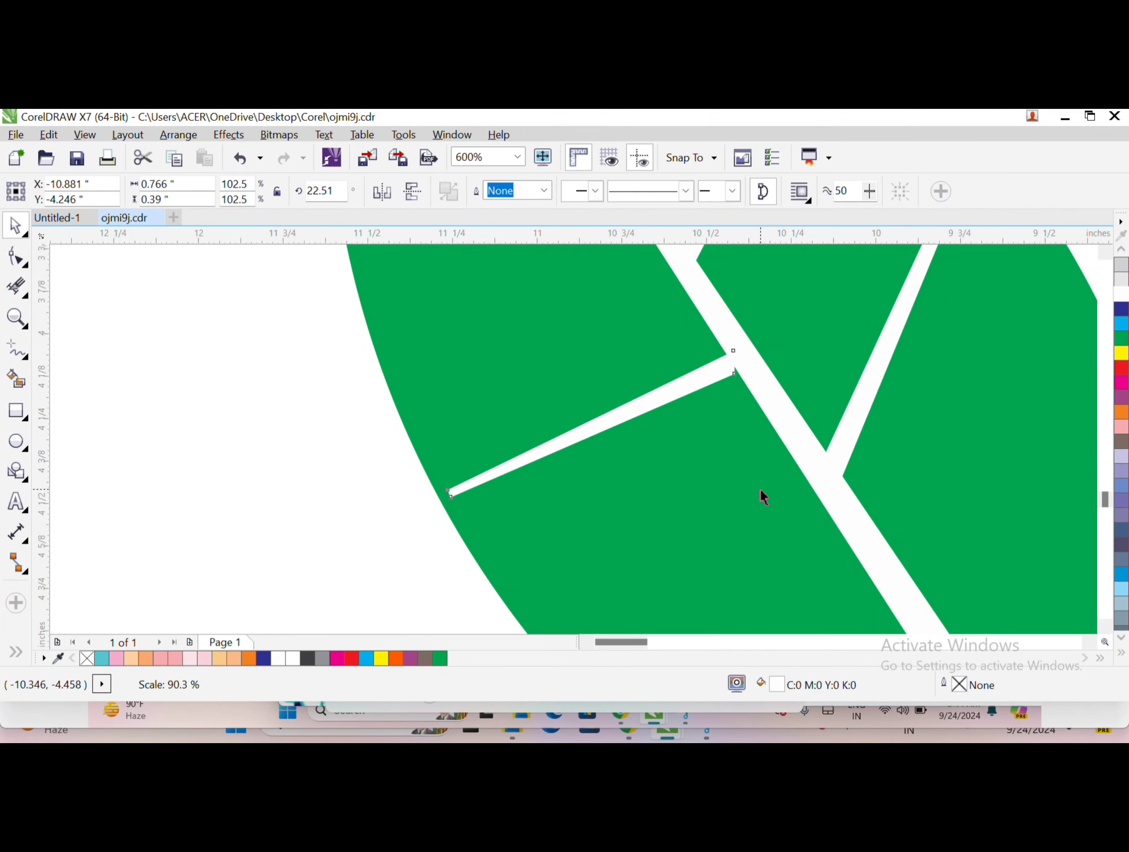
{"action": "left_click_drag", "start_coordinate": [764, 496], "coordinate": [642, 383]}
- Adjust the second left-half vein's end nodes to meet the midrib and taper out at the leaf's left edge
{"action": "key", "text": "F10"}
{"action": "scroll", "coordinate": [658, 494], "scroll_direction": "up", "scroll_amount": 3}
{"action": "left_click_drag", "start_coordinate": [605, 446], "coordinate": [749, 259]}
{"action": "scroll", "coordinate": [340, 462], "scroll_direction": "down", "scroll_amount": 1}
{"action": "left_click_drag", "start_coordinate": [340, 461], "coordinate": [289, 487]}
{"action": "scroll", "coordinate": [289, 486], "scroll_direction": "down", "scroll_amount": 3}
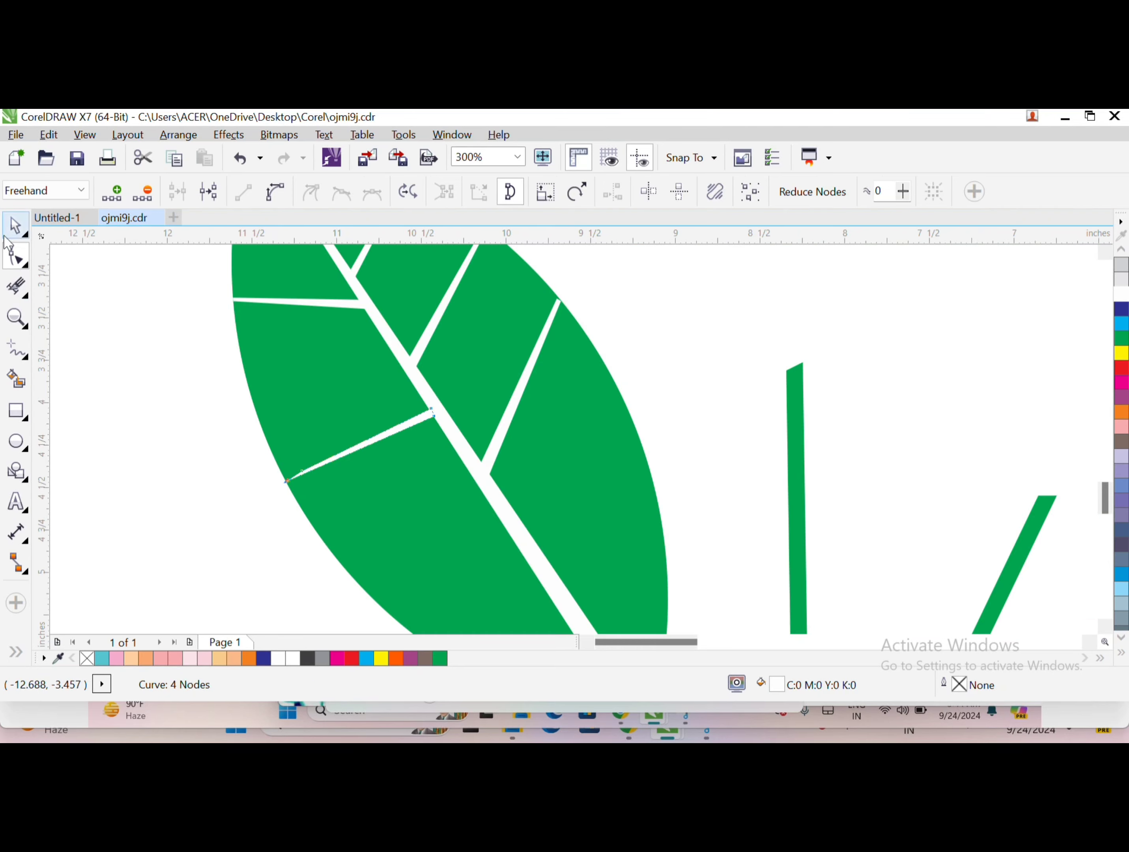
- Try flipping the second left-half vein horizontally and vertically
{"action": "left_click", "coordinate": [8, 239]}
{"action": "scroll", "coordinate": [465, 365], "scroll_direction": "down", "scroll_amount": 1}
{"action": "double_click", "coordinate": [415, 353]}
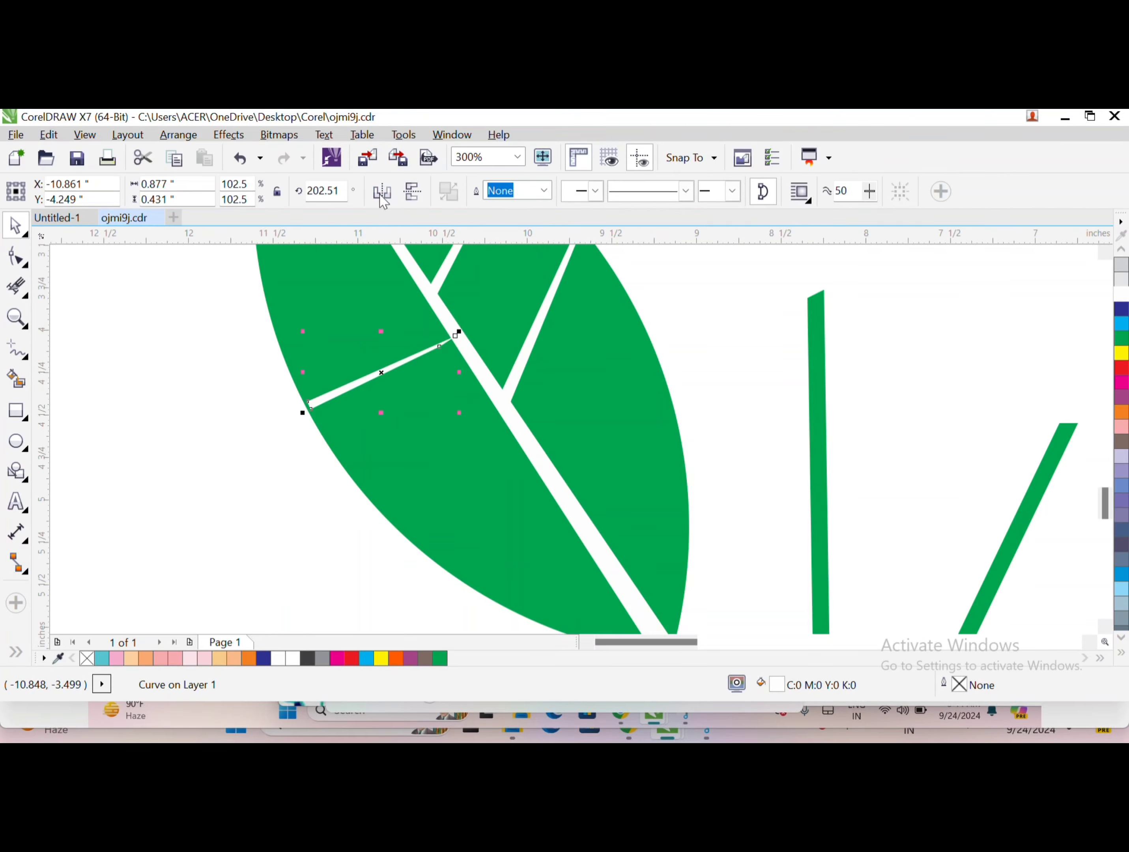
{"action": "left_click", "coordinate": [381, 191]}
{"action": "left_click", "coordinate": [412, 191]}
{"action": "scroll", "coordinate": [519, 449], "scroll_direction": "down", "scroll_amount": 1}
- Duplicate the third right-half vein toward the leaf's base and scale the copy to about 109.3% to fit
{"action": "left_click", "coordinate": [523, 450]}
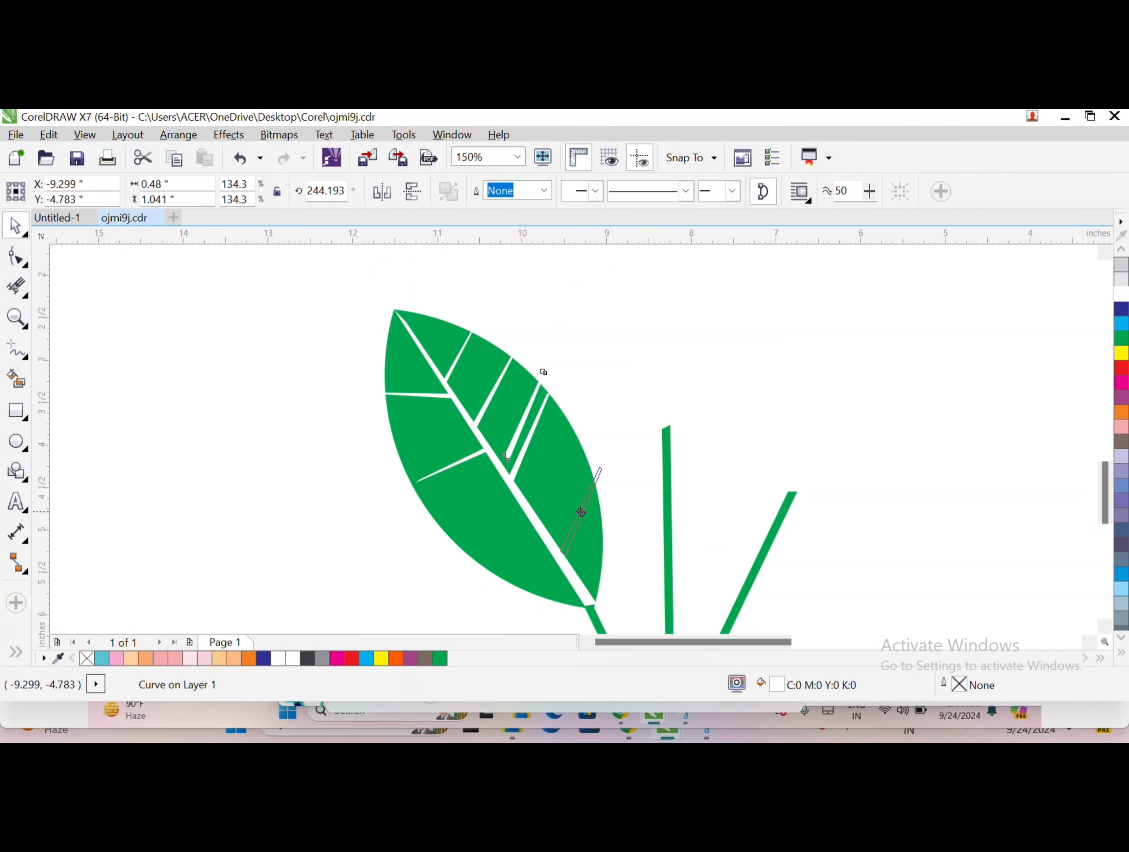
{"action": "scroll", "coordinate": [571, 495], "scroll_direction": "up", "scroll_amount": 2}
{"action": "left_click_drag", "start_coordinate": [604, 423], "coordinate": [575, 484]}
{"action": "scroll", "coordinate": [575, 484], "scroll_direction": "down", "scroll_amount": 1}
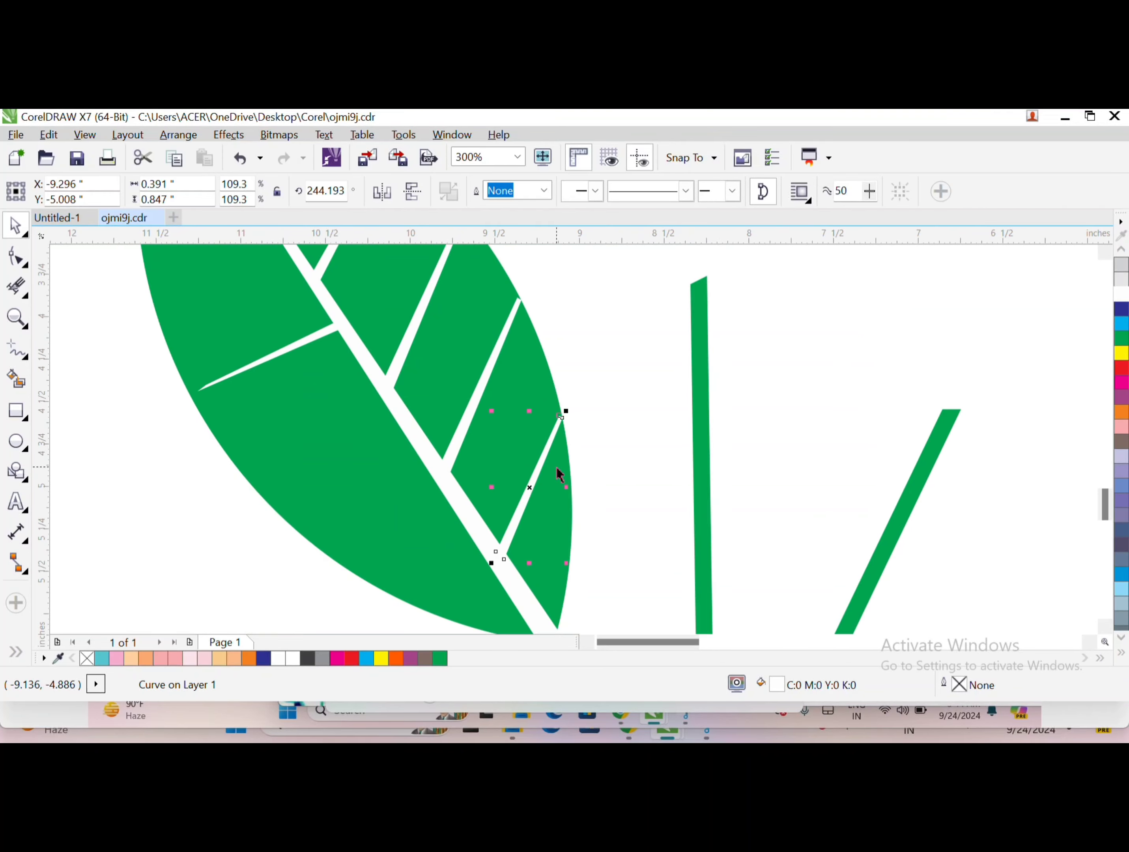
- Mirror a copy of the third right-half vein horizontally and move it to the leaf's lower left half
{"action": "left_click", "coordinate": [381, 192]}
{"action": "left_click_drag", "start_coordinate": [475, 392], "coordinate": [340, 462]}
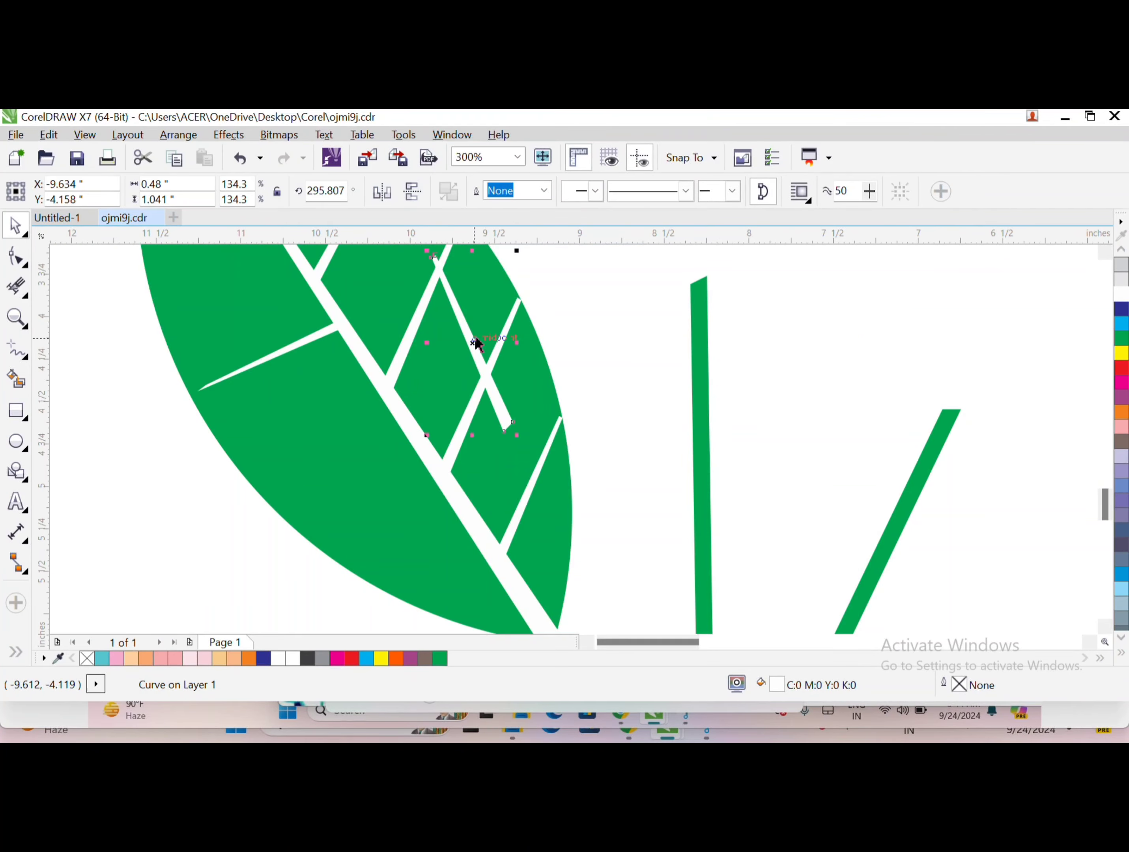
{"action": "left_click", "coordinate": [403, 496]}
{"action": "key", "text": "Escape"}
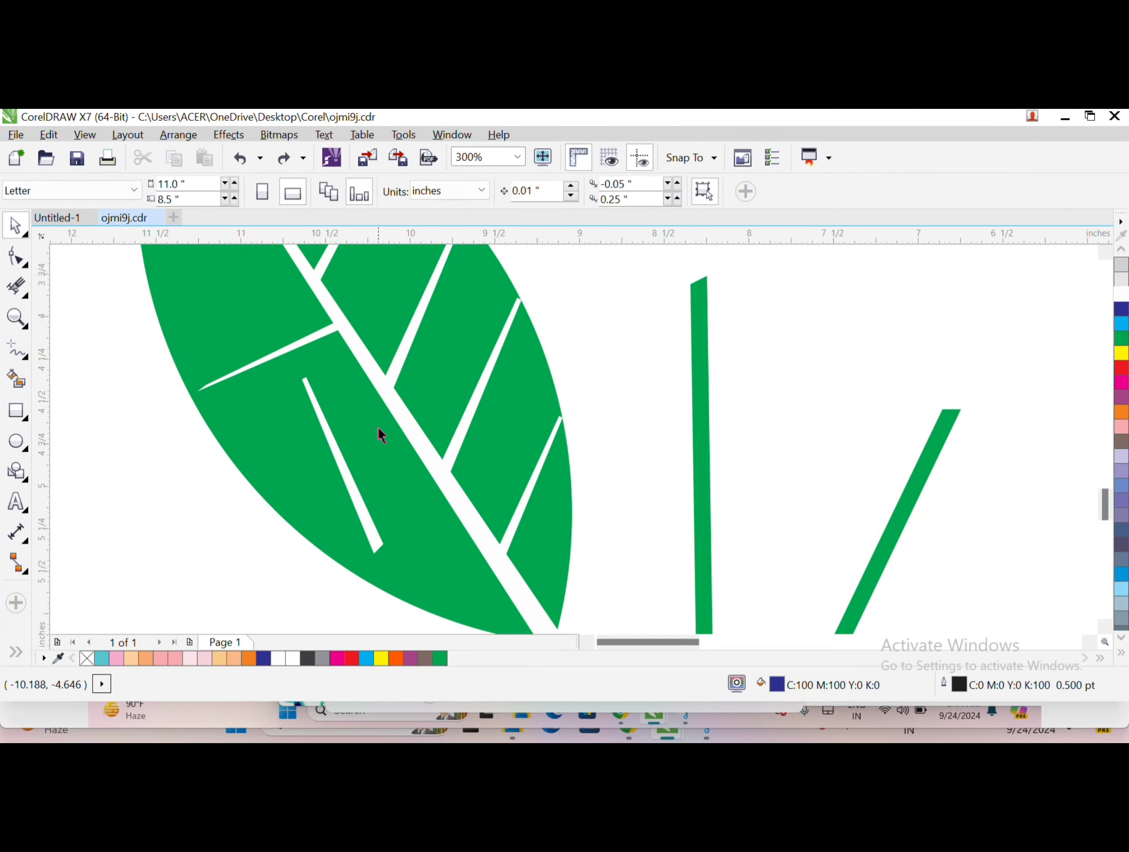
- Rotate the mirrored vein to about 19.3 degrees and fit it between the midrib and the lower left edge
{"action": "double_click", "coordinate": [368, 521]}
{"action": "left_click_drag", "start_coordinate": [393, 567], "coordinate": [403, 446]}
{"action": "key", "text": "Escape"}
{"action": "scroll", "coordinate": [306, 483], "scroll_direction": "down", "scroll_amount": 2}
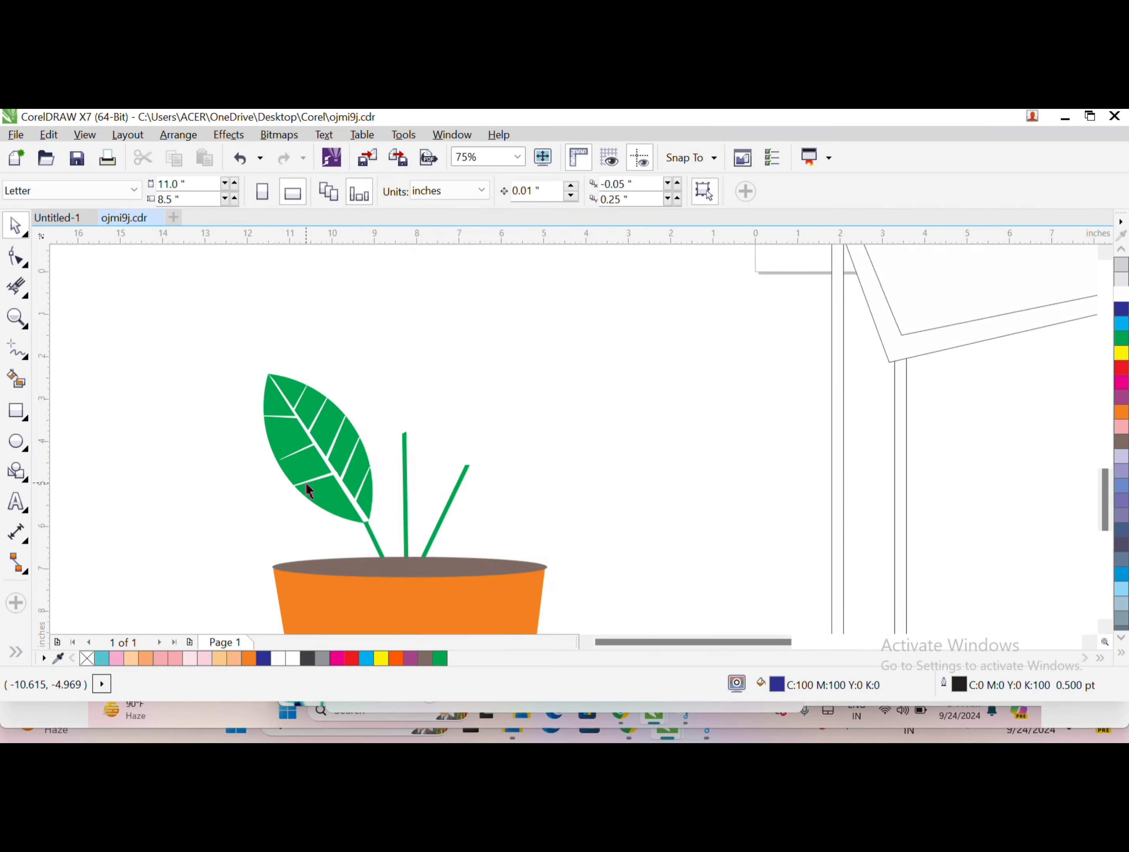
- Copy a long right-half vein to the upper left half and rotate it to about 6.8 degrees below the first left vein
{"action": "scroll", "coordinate": [306, 482], "scroll_direction": "up", "scroll_amount": 2}
{"action": "left_click", "coordinate": [415, 391]}
{"action": "key", "text": "Escape"}
{"action": "left_click", "coordinate": [386, 416]}
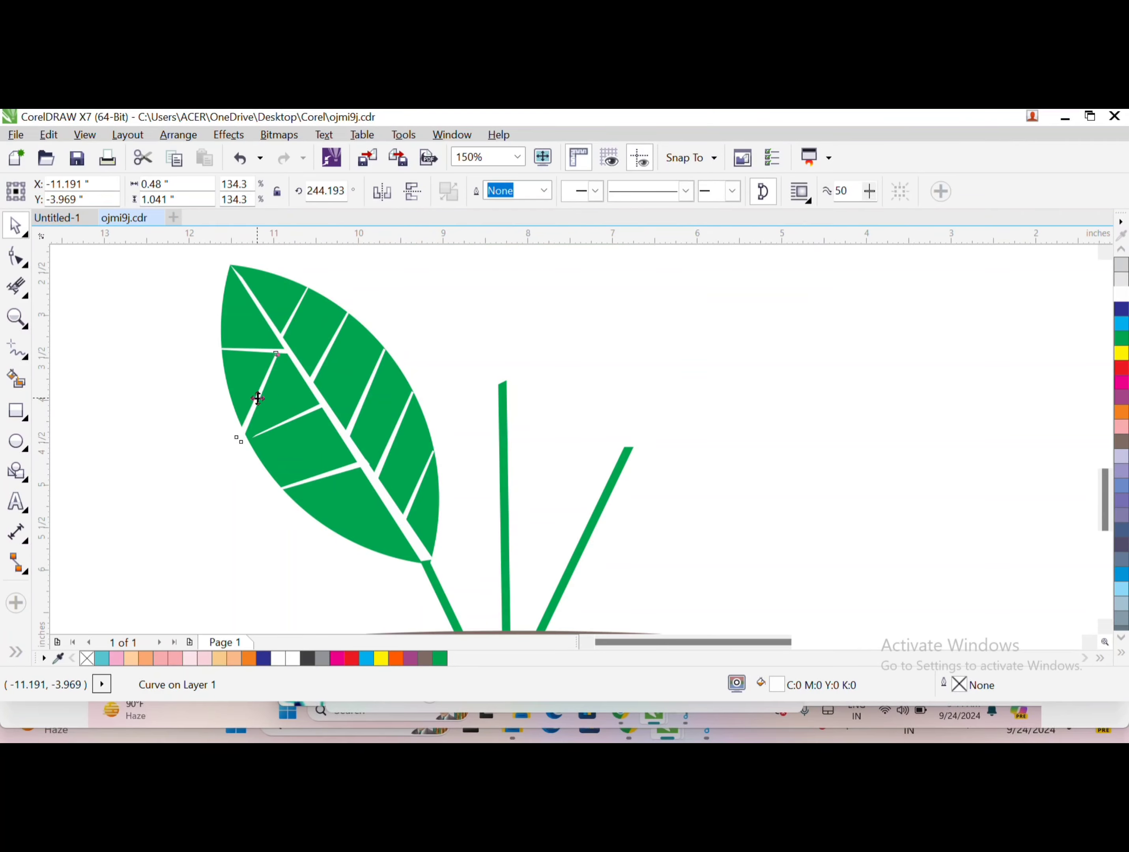
{"action": "left_click_drag", "start_coordinate": [306, 370], "coordinate": [286, 354]}
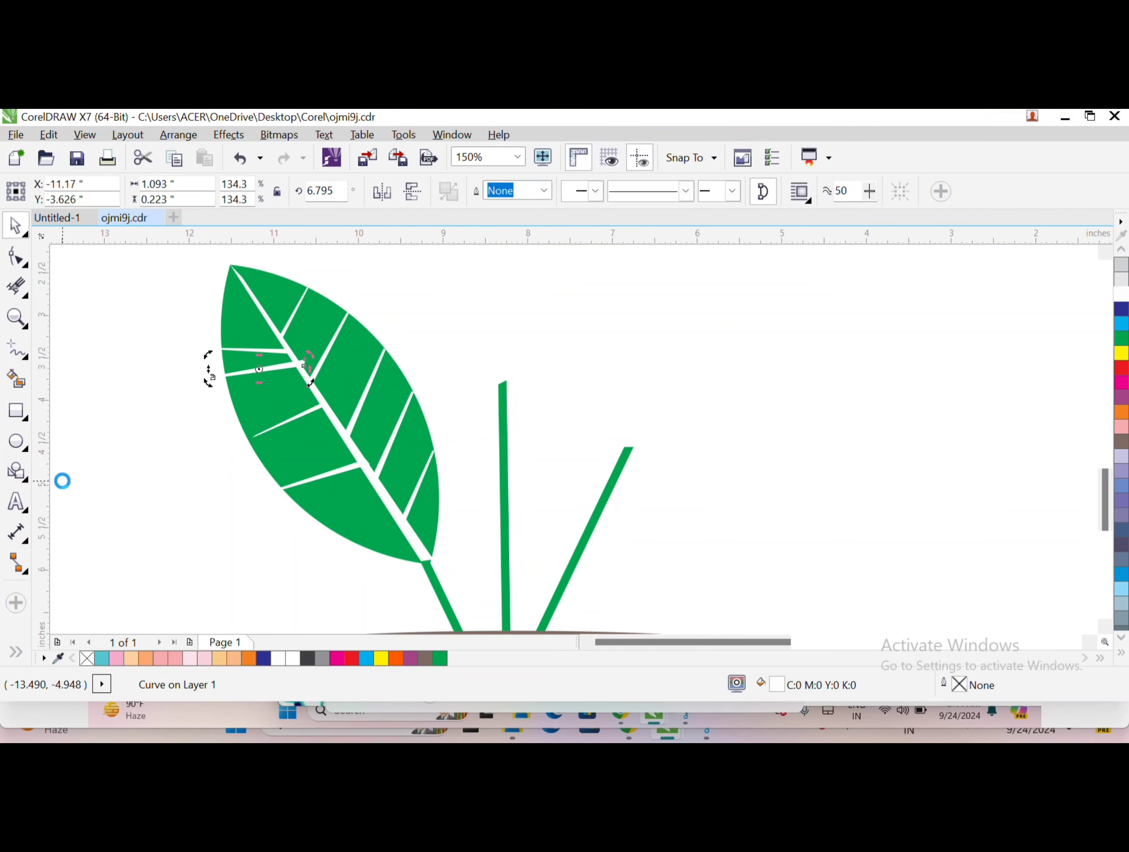
{"action": "key", "text": "Escape"}
- Scale the new upper left vein to about 109.1% and fit it between the midrib and the leaf's left edge
{"action": "scroll", "coordinate": [212, 396], "scroll_direction": "up", "scroll_amount": 2}
{"action": "left_click", "coordinate": [227, 375]}
{"action": "scroll", "coordinate": [228, 414], "scroll_direction": "down", "scroll_amount": 1}
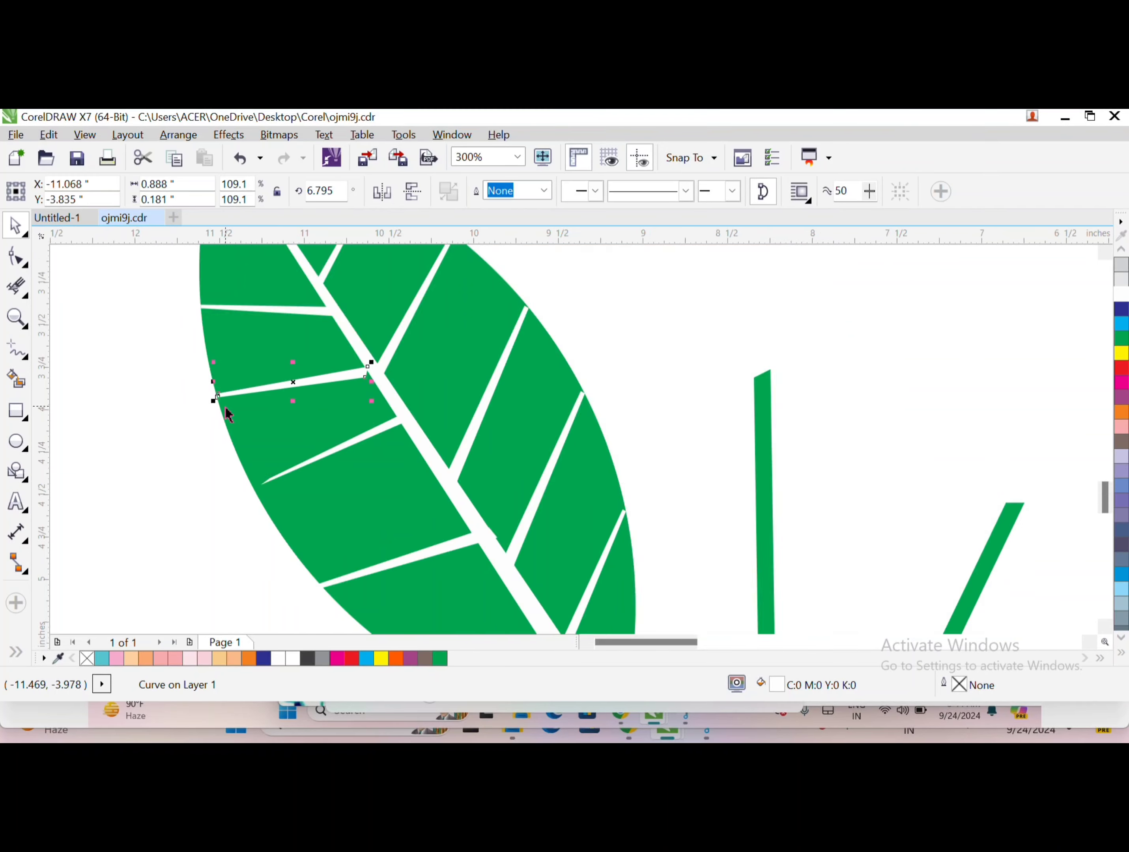
{"action": "scroll", "coordinate": [303, 379], "scroll_direction": "up", "scroll_amount": 2}
- Duplicate the lowest left-half vein toward the leaf's base and shrink the copy to fit between midrib and edge
{"action": "scroll", "coordinate": [540, 382], "scroll_direction": "down", "scroll_amount": 3}
{"action": "key", "text": "Escape"}
{"action": "left_click", "coordinate": [523, 395]}
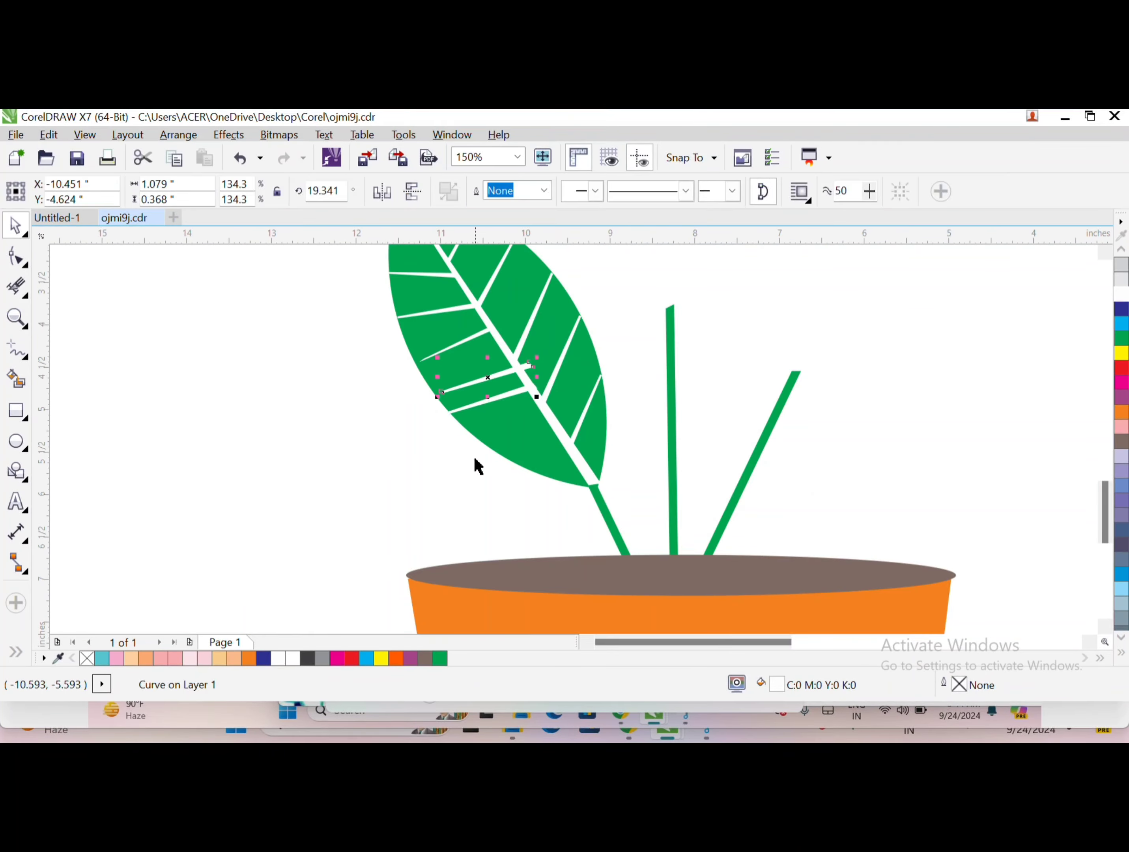
{"action": "scroll", "coordinate": [513, 471], "scroll_direction": "up", "scroll_amount": 1}
{"action": "left_click", "coordinate": [454, 434]}
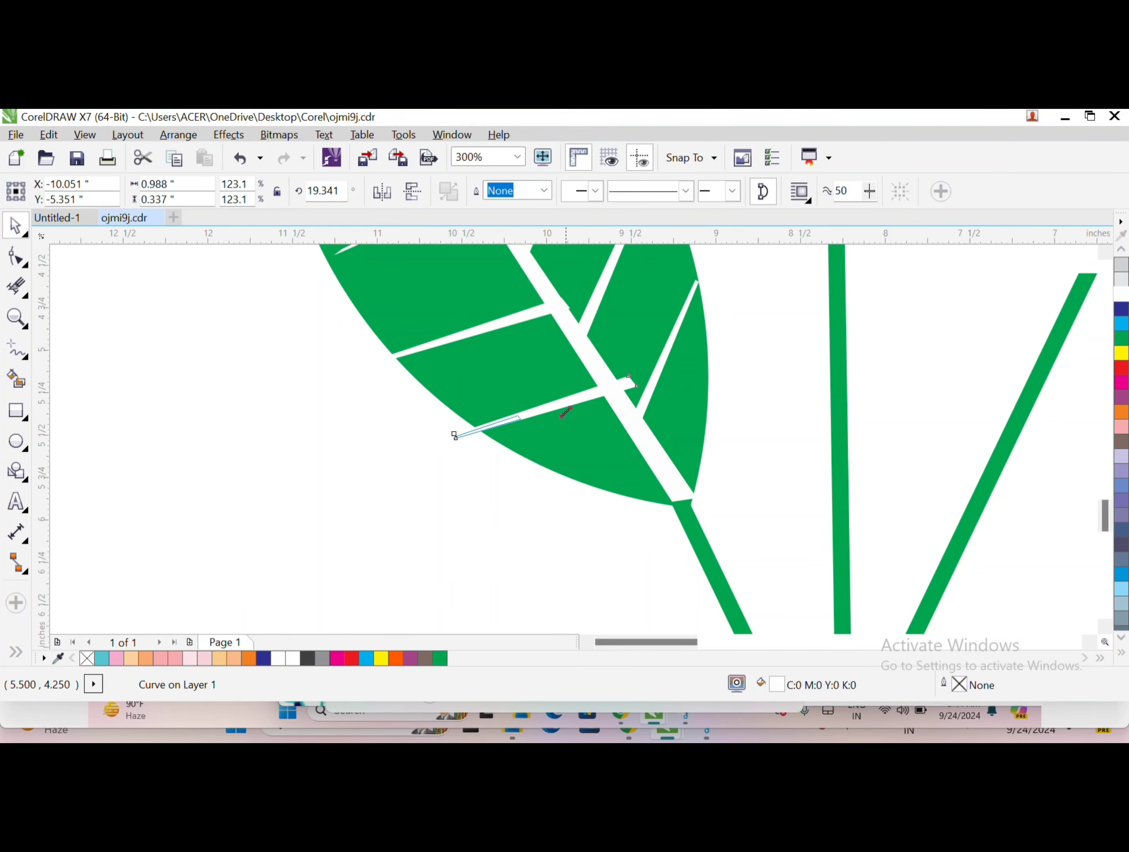
{"action": "left_click_drag", "start_coordinate": [454, 434], "coordinate": [464, 439]}
- Scale the whole veined leaf down to about 1.27 by 1.74 in on the left stem and place a duplicate on the right stem's tip
{"action": "scroll", "coordinate": [463, 440], "scroll_direction": "down", "scroll_amount": 2}
{"action": "left_click_drag", "start_coordinate": [215, 341], "coordinate": [360, 488]}
{"action": "left_click_drag", "start_coordinate": [351, 387], "coordinate": [458, 367]}
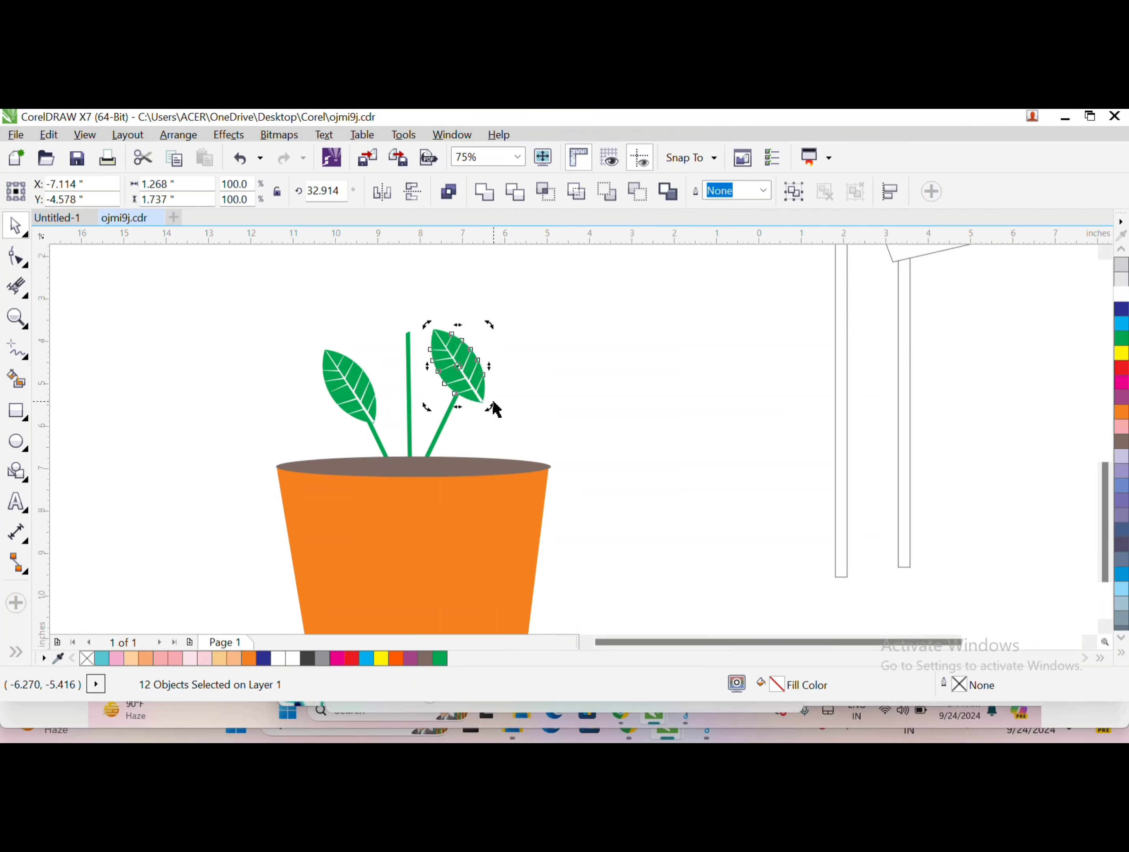
{"action": "left_click", "coordinate": [435, 359]}
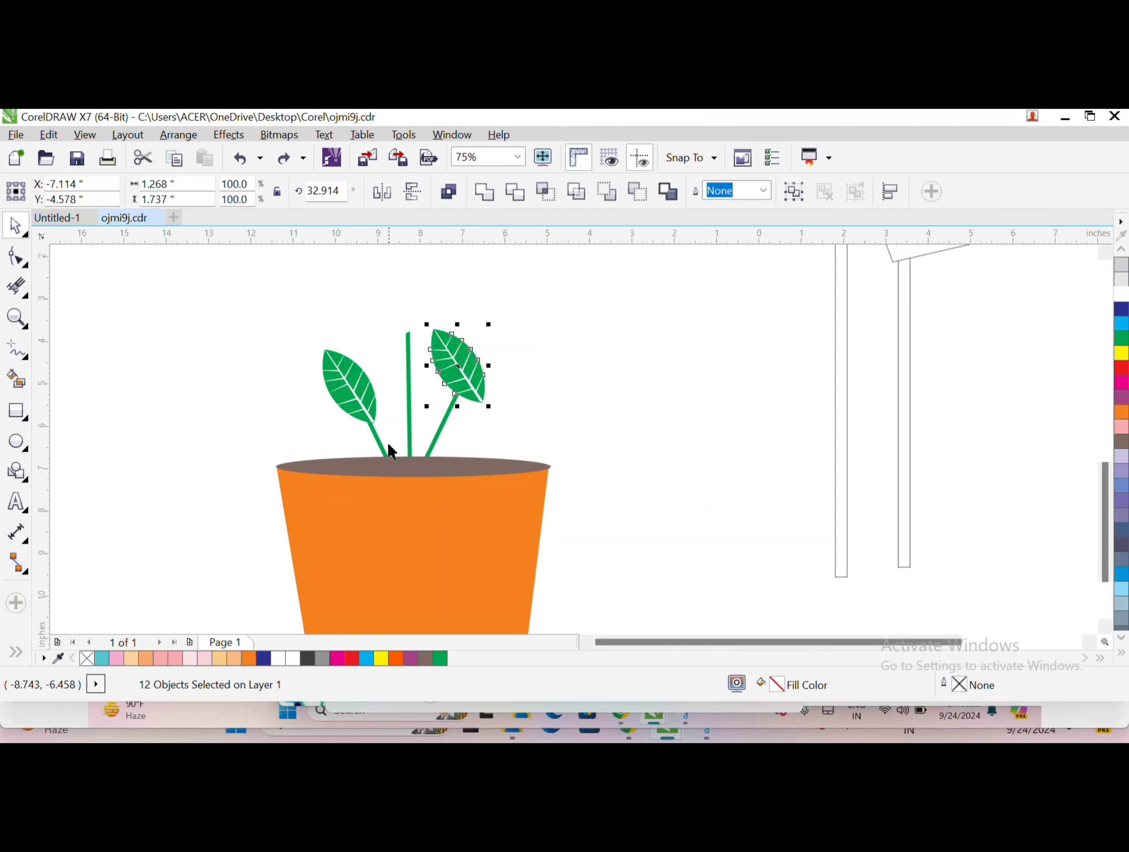
- Rotate the duplicated leaf to about 323.9 degrees and nudge it onto the right stem's tip
{"action": "left_click_drag", "start_coordinate": [391, 454], "coordinate": [487, 320]}
{"action": "key", "text": "Right"}
{"action": "key", "text": "Right"}
{"action": "key", "text": "Right"}
{"action": "key", "text": "Right"}
{"action": "key", "text": "Right"}
{"action": "key", "text": "Right"}
{"action": "key", "text": "Right"}
{"action": "key", "text": "Right"}
{"action": "key", "text": "Right"}
{"action": "key", "text": "Right"}
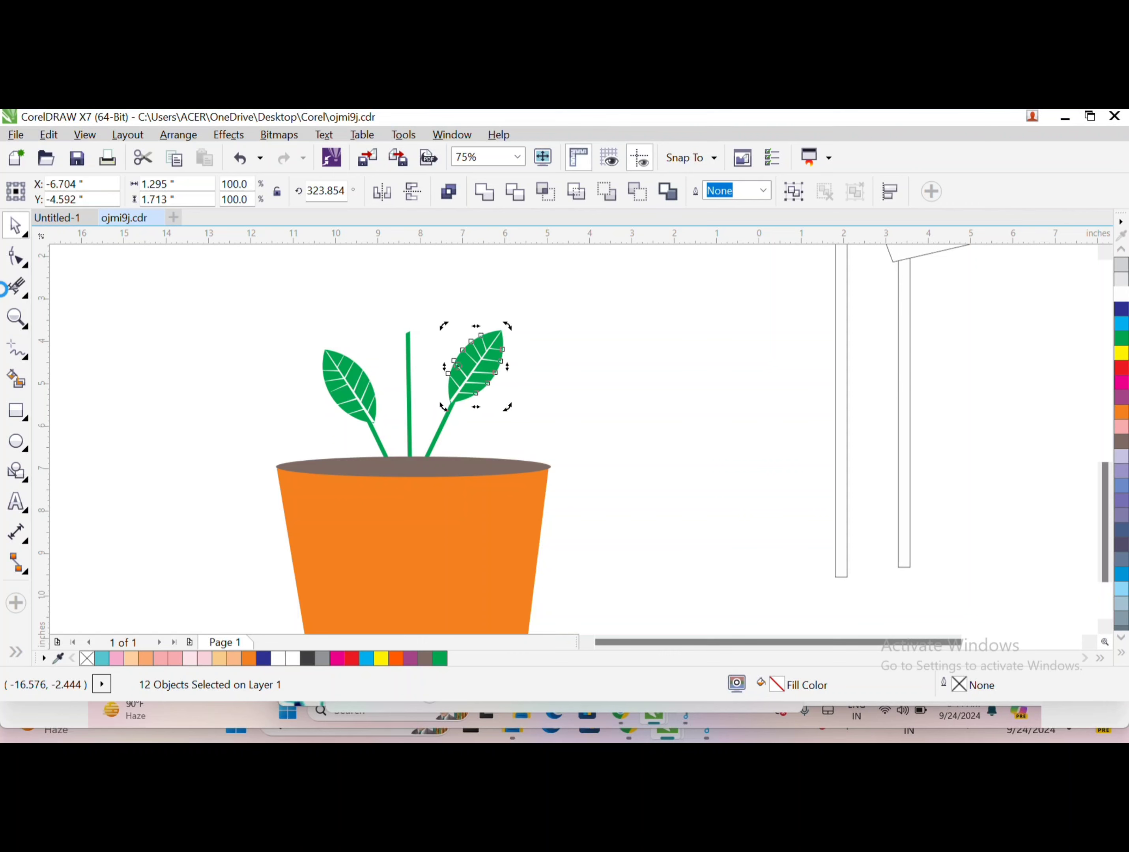
- Duplicate the left leaf and place an upright copy on the middle stem's tip
{"action": "key", "text": "ctrl+d"}
{"action": "key", "text": "ctrl+z"}
{"action": "left_click", "coordinate": [355, 403]}
{"action": "key", "text": "ctrl+d"}
{"action": "left_click_drag", "start_coordinate": [354, 403], "coordinate": [213, 468]}
{"action": "left_click", "coordinate": [383, 366]}
{"action": "scroll", "coordinate": [377, 325], "scroll_direction": "up", "scroll_amount": 2}
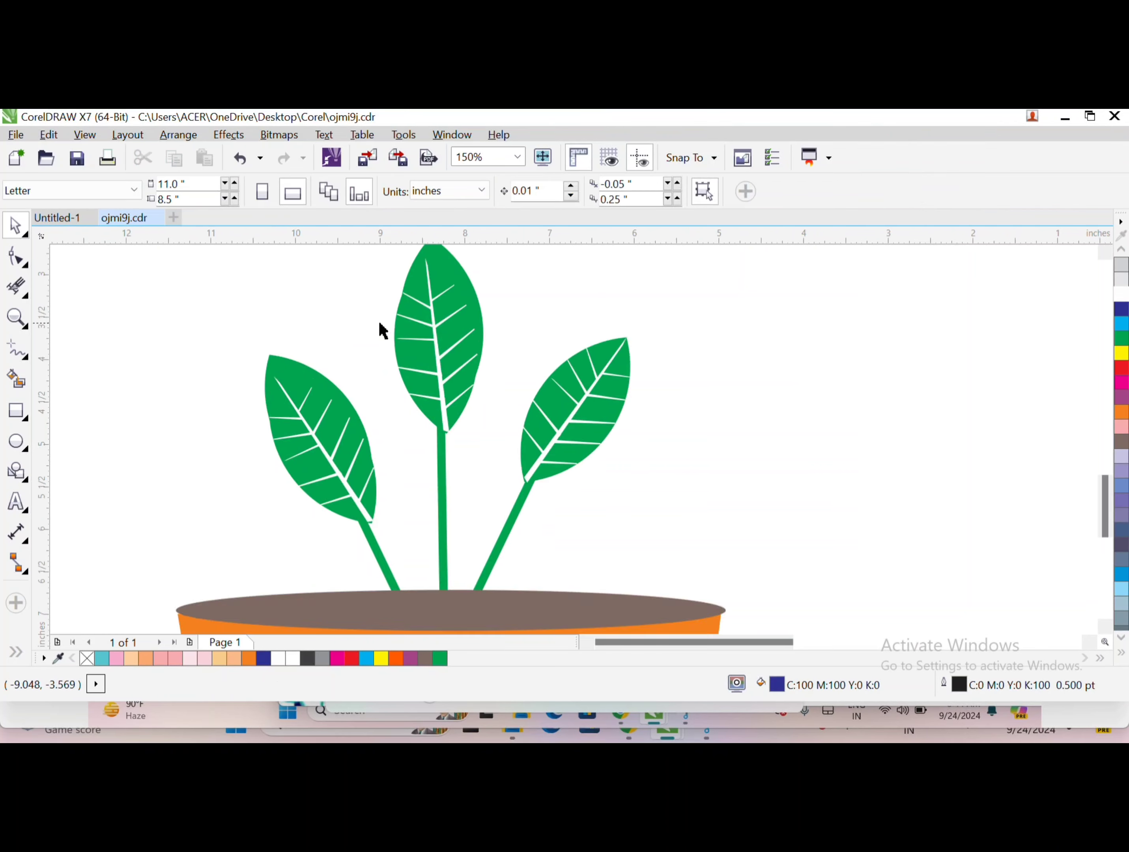
- Undo the middle leaf's placement changes and redo them
{"action": "key", "text": "ctrl+z"}
{"action": "key", "text": "ctrl+z"}
{"action": "key", "text": "ctrl+z"}
{"action": "scroll", "coordinate": [304, 415], "scroll_direction": "down", "scroll_amount": 2}
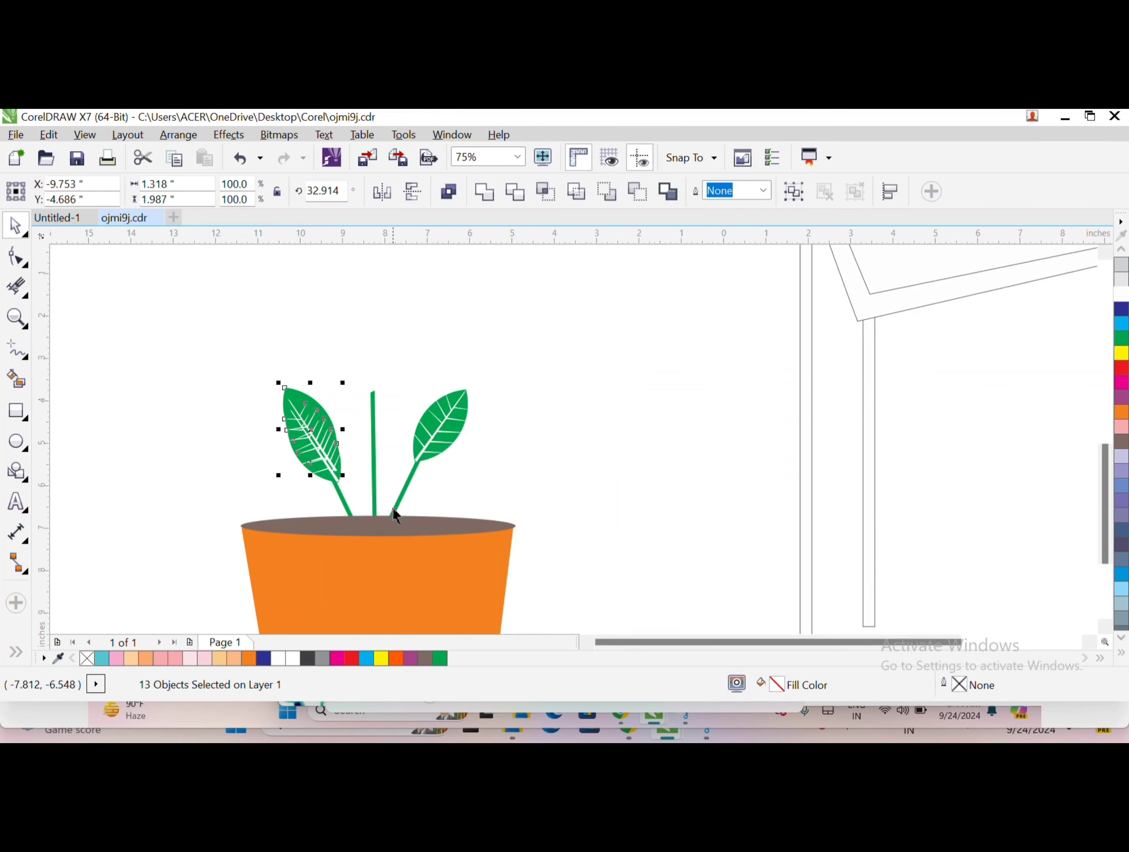
{"action": "key", "text": "ctrl+shift+z"}
{"action": "key", "text": "ctrl+z"}
{"action": "key", "text": "ctrl+shift+z"}
{"action": "key", "text": "ctrl+z"}
{"action": "key", "text": "ctrl+shift+z"}
{"action": "scroll", "coordinate": [393, 430], "scroll_direction": "down", "scroll_amount": 2}
{"action": "key", "text": "Escape"}
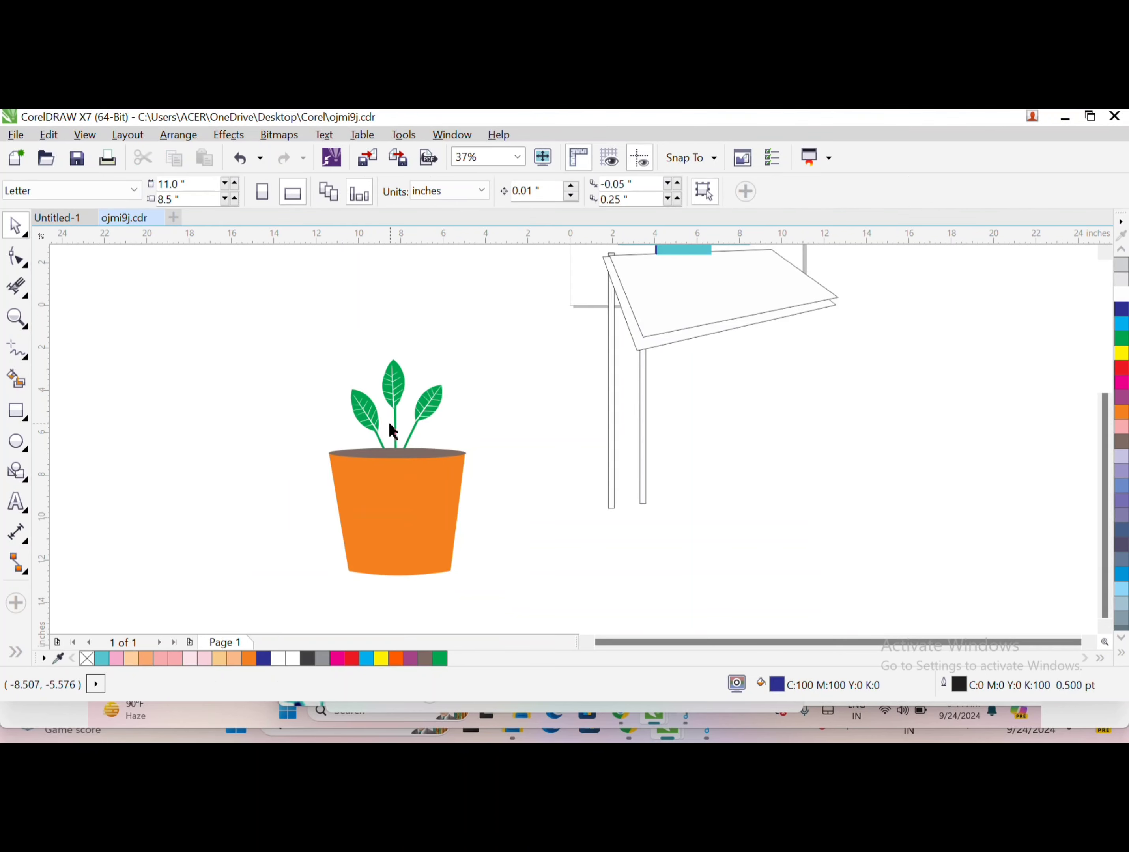
- Duplicate the three leaves and offset the copy down toward the pot's rim
{"action": "left_click_drag", "start_coordinate": [452, 451], "coordinate": [464, 483]}
{"action": "key", "text": "Page_Down"}
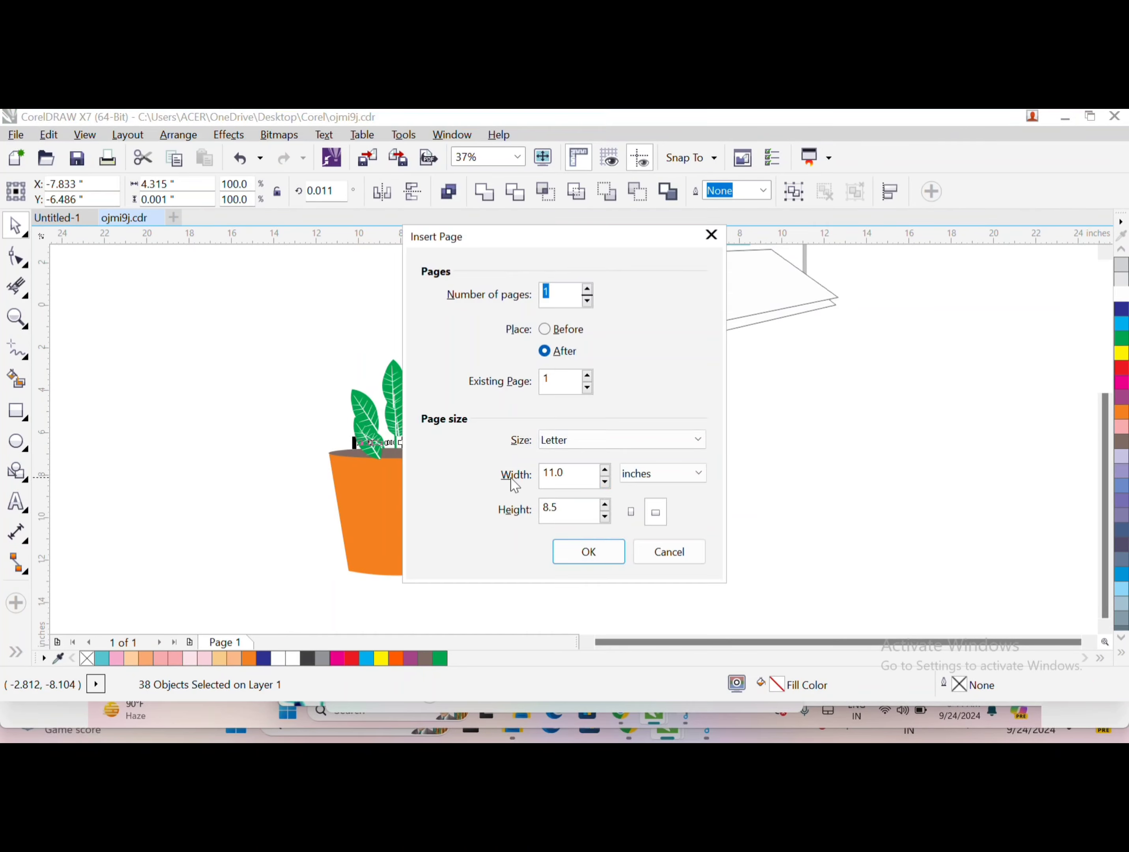
{"action": "left_click", "coordinate": [711, 235]}
{"action": "key", "text": "Escape"}
- Duplicate the enlarged leaf cluster and shift the copy slightly down to thicken the foliage
{"action": "scroll", "coordinate": [388, 390], "scroll_direction": "up", "scroll_amount": 1}
{"action": "left_click_drag", "start_coordinate": [235, 312], "coordinate": [546, 500]}
{"action": "key", "text": "ctrl+d"}
{"action": "left_click_drag", "start_coordinate": [440, 412], "coordinate": [427, 468]}
- Delete the duplicated leaf pieces that hang over the right and left front of the pot
{"action": "key", "text": "Escape"}
{"action": "left_click", "coordinate": [443, 530]}
{"action": "left_click_drag", "start_coordinate": [534, 472], "coordinate": [429, 578]}
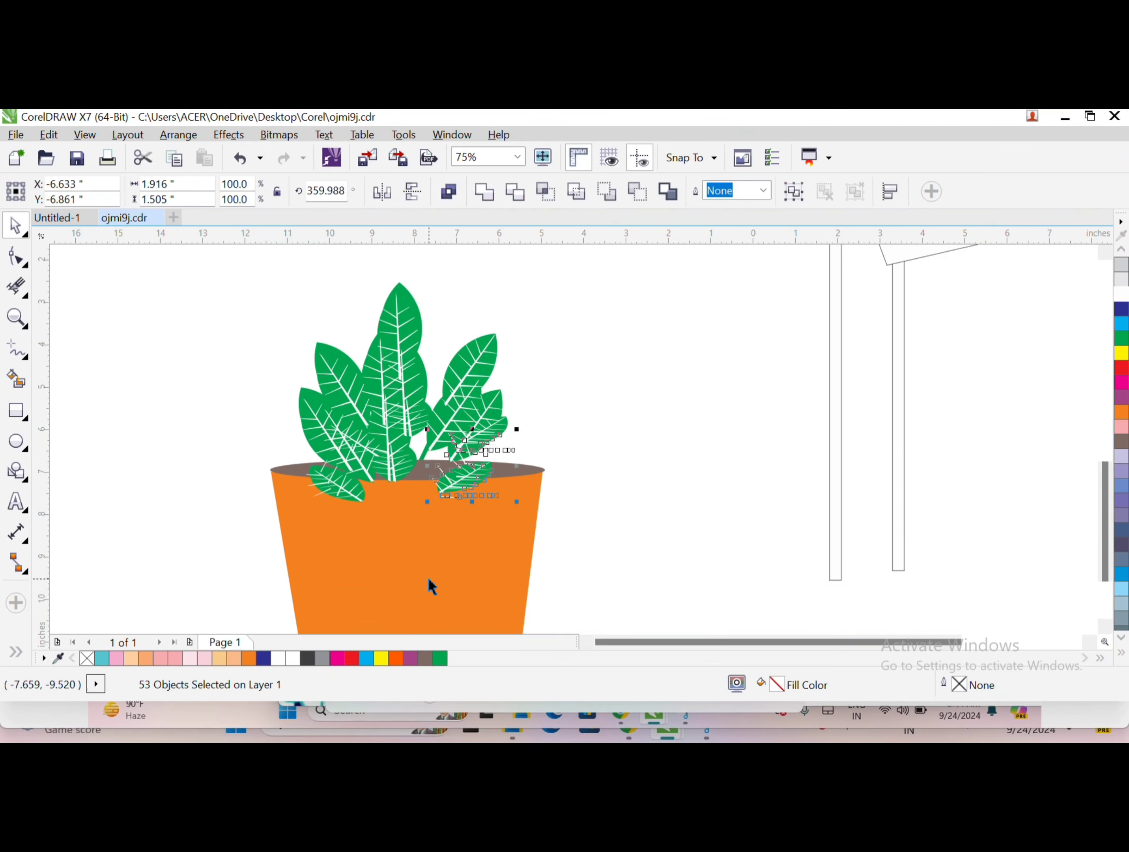
{"action": "key", "text": "Delete"}
{"action": "left_click_drag", "start_coordinate": [273, 448], "coordinate": [399, 568]}
{"action": "left_click_drag", "start_coordinate": [171, 462], "coordinate": [380, 536]}
{"action": "key", "text": "Delete"}
- Duplicate the lower foliage together with the soil ellipse
{"action": "left_click_drag", "start_coordinate": [569, 357], "coordinate": [270, 504]}
{"action": "key", "text": "ctrl+d"}
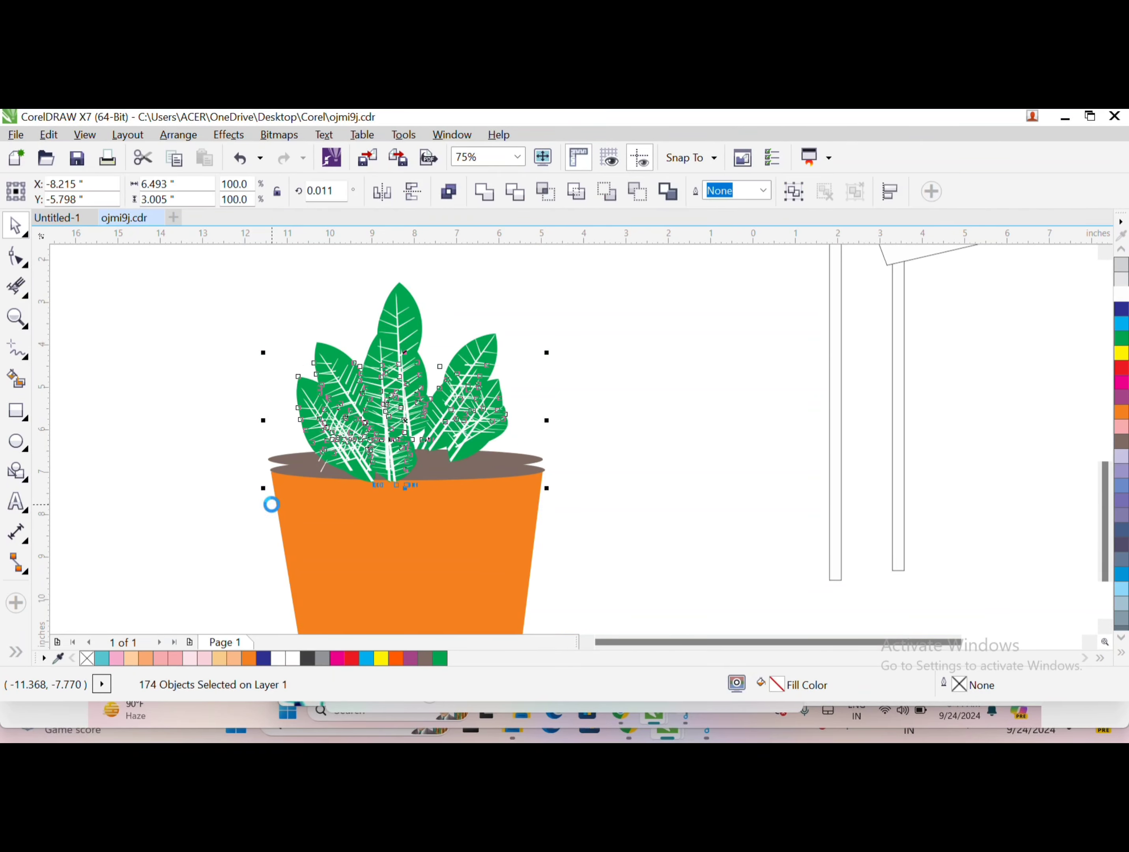
{"action": "left_click_drag", "start_coordinate": [450, 432], "coordinate": [479, 484]}
{"action": "key", "text": "Escape"}
{"action": "left_click", "coordinate": [521, 514]}
{"action": "key", "text": "Delete"}
{"action": "left_click_drag", "start_coordinate": [580, 387], "coordinate": [383, 522]}
{"action": "left_click_drag", "start_coordinate": [568, 352], "coordinate": [259, 596]}
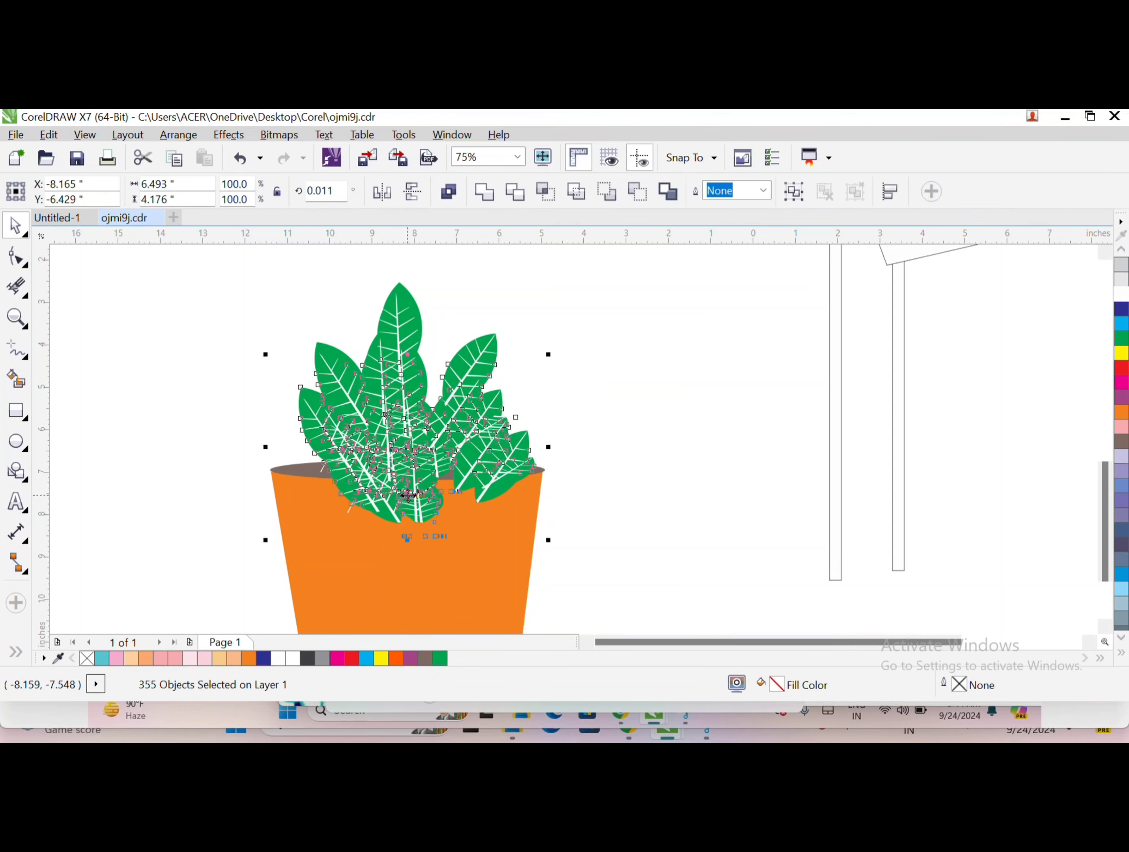
{"action": "key", "text": "ctrl+z"}
{"action": "key", "text": "ctrl+z"}
- Shift the duplicated foliage down and right, send it behind the pot and delete its extra soil ellipse
{"action": "left_click_drag", "start_coordinate": [405, 419], "coordinate": [475, 461]}
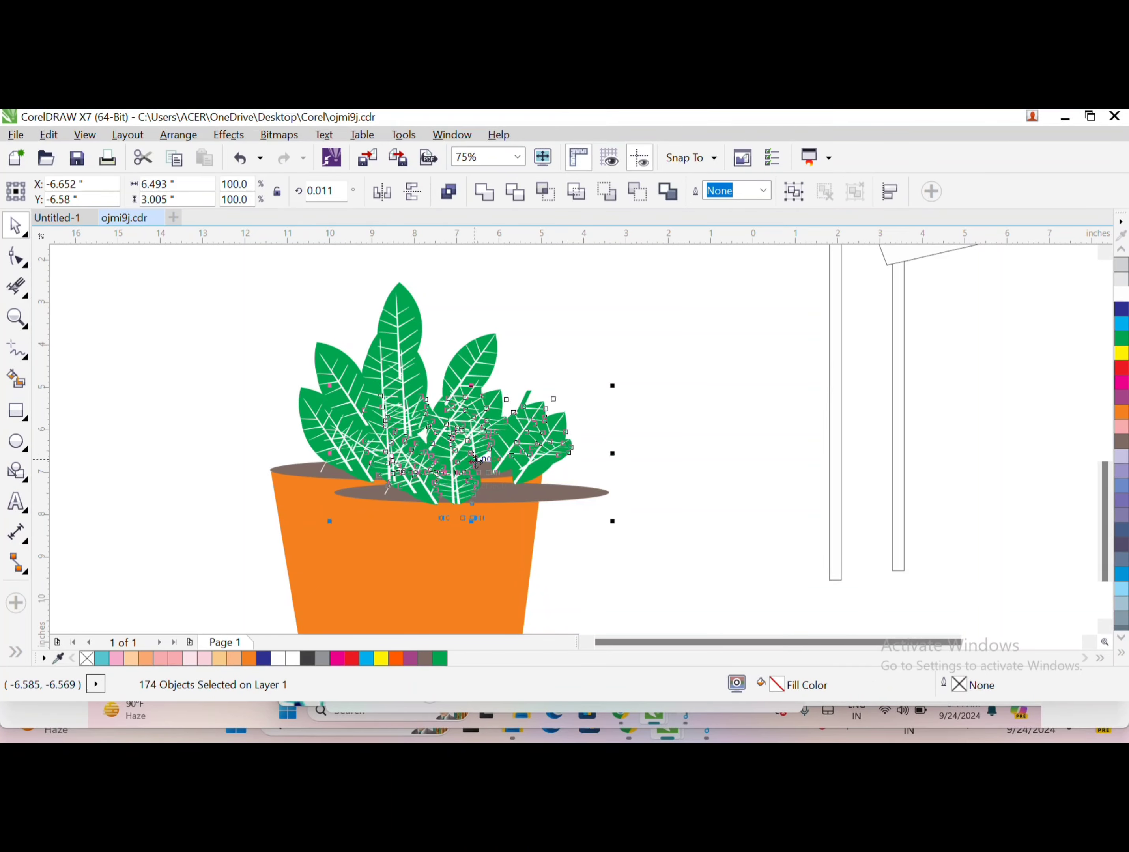
{"action": "key", "text": "shift+Page_Down"}
{"action": "left_click", "coordinate": [607, 337]}
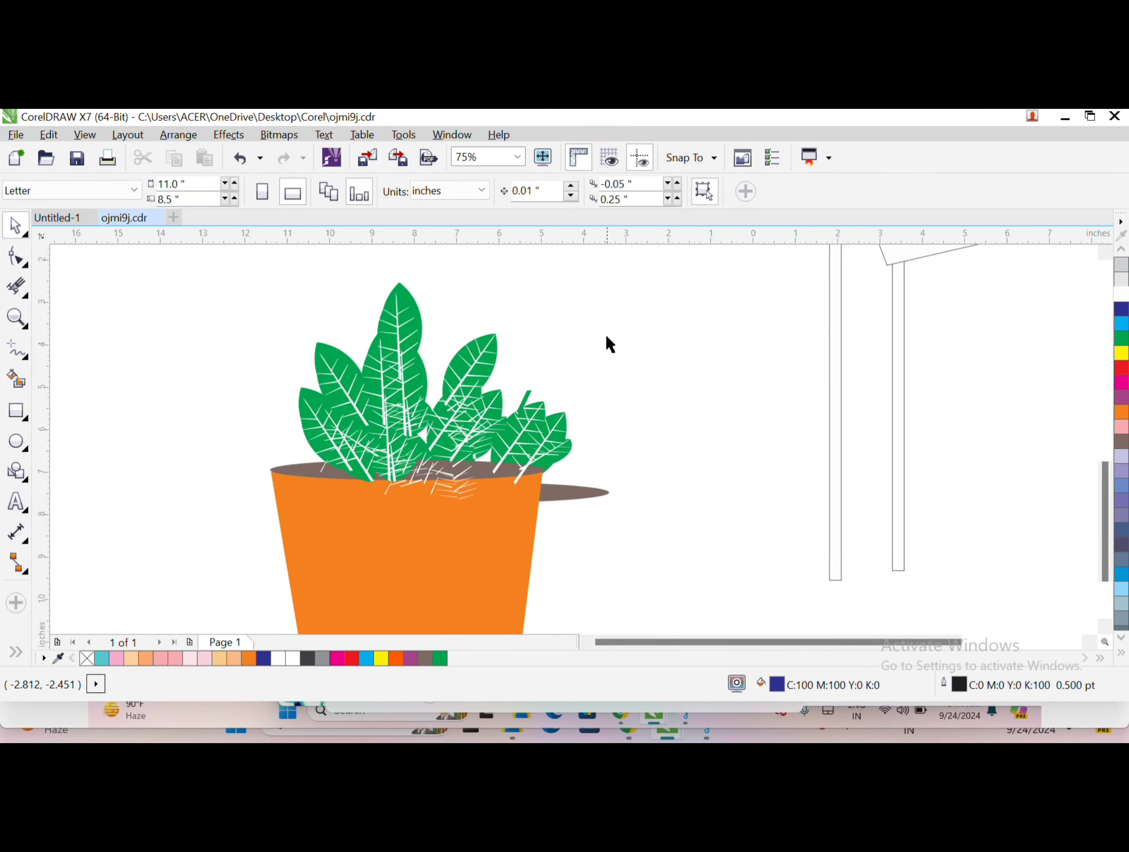
{"action": "left_click", "coordinate": [590, 492]}
{"action": "key", "text": "Delete"}
- Delete the stray pieces below the pot's rim and scale the whole potted plant down to roughly half its size
{"action": "left_click_drag", "start_coordinate": [601, 504], "coordinate": [415, 547]}
{"action": "scroll", "coordinate": [415, 547], "scroll_direction": "down", "scroll_amount": 1}
{"action": "scroll", "coordinate": [527, 464], "scroll_direction": "up", "scroll_amount": 1}
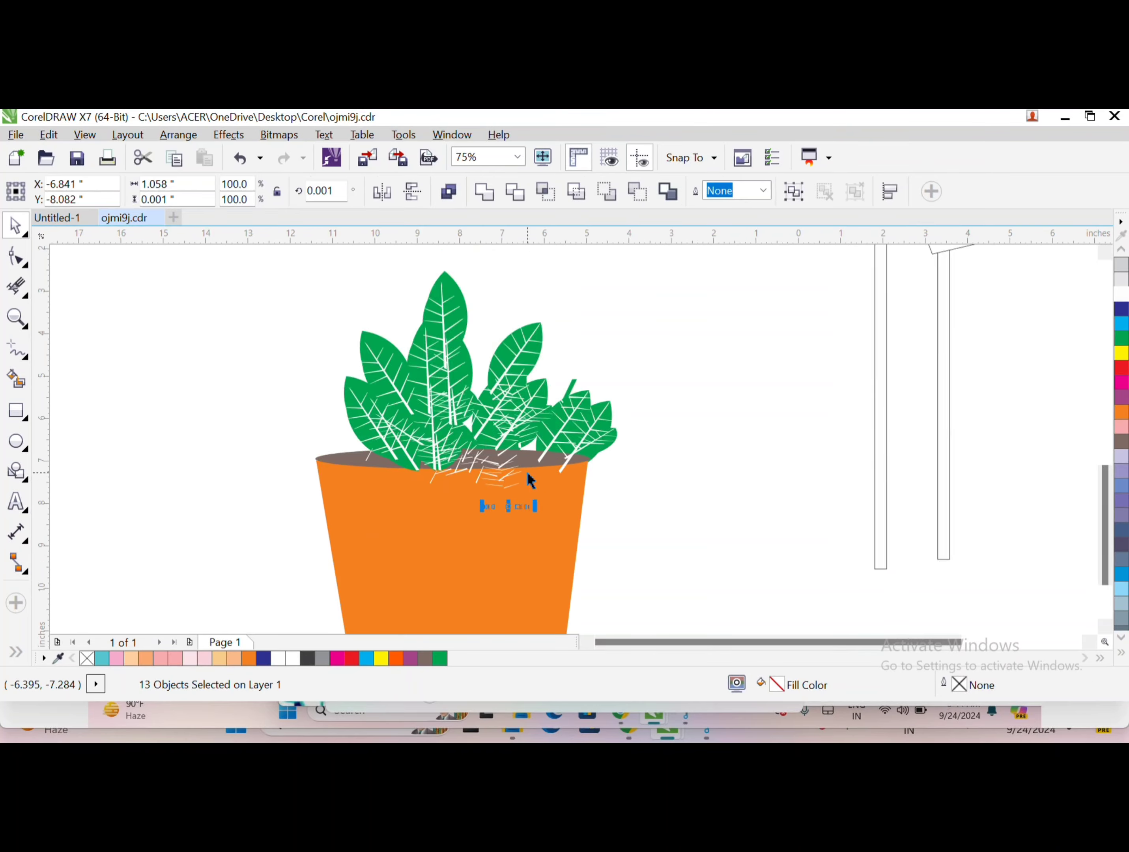
{"action": "key", "text": "Delete"}
{"action": "scroll", "coordinate": [514, 463], "scroll_direction": "up", "scroll_amount": 3}
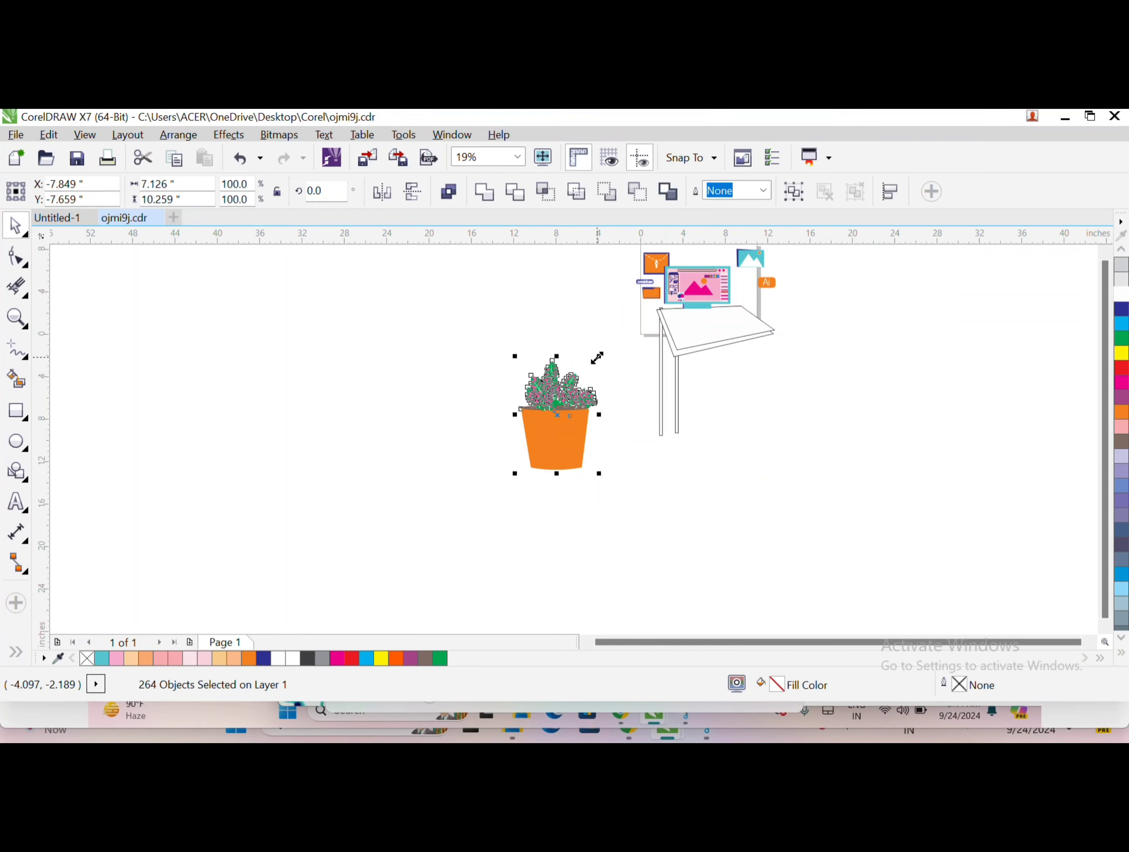
{"action": "left_click_drag", "start_coordinate": [598, 356], "coordinate": [559, 403]}
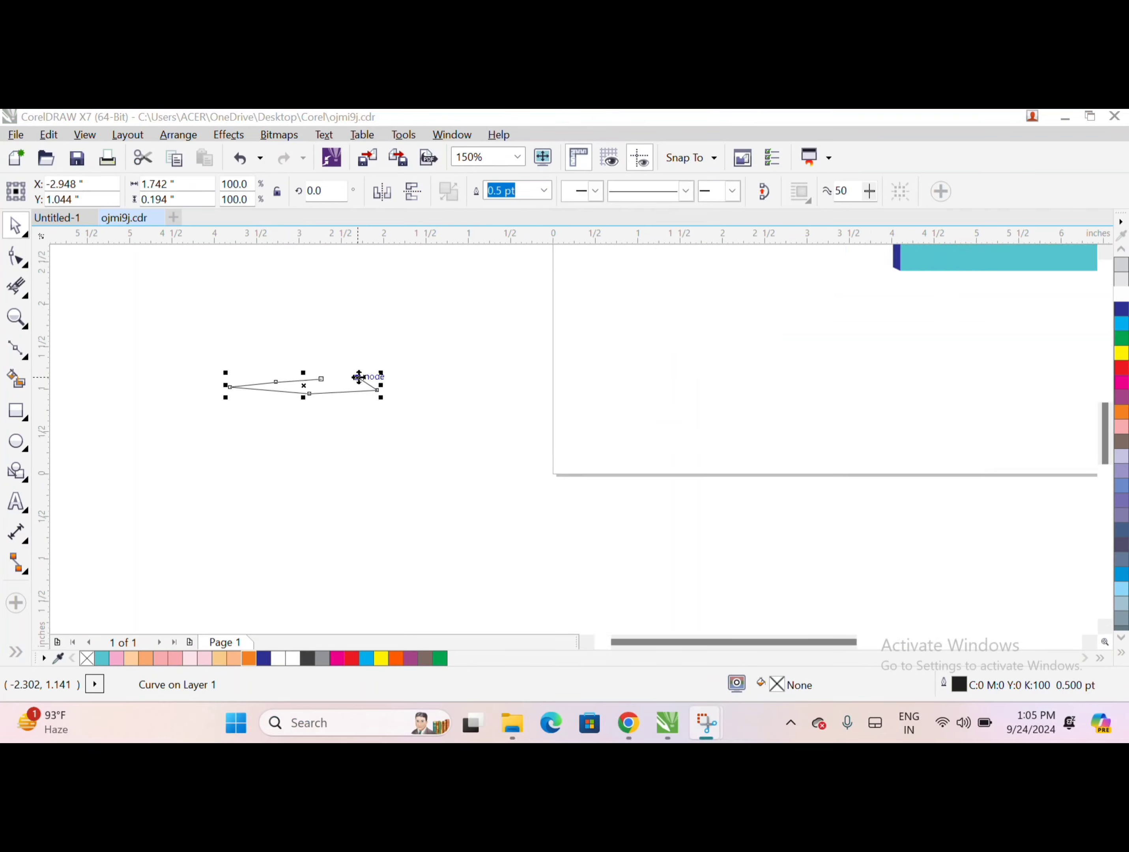
- Scale the open tabletop outline to about 12.57 by 1.4 in, place it beneath the monitor and rotate it to about 350.8 degrees
{"action": "scroll", "coordinate": [359, 377], "scroll_direction": "down", "scroll_amount": 1}
{"action": "left_click_drag", "start_coordinate": [491, 458], "coordinate": [953, 496]}
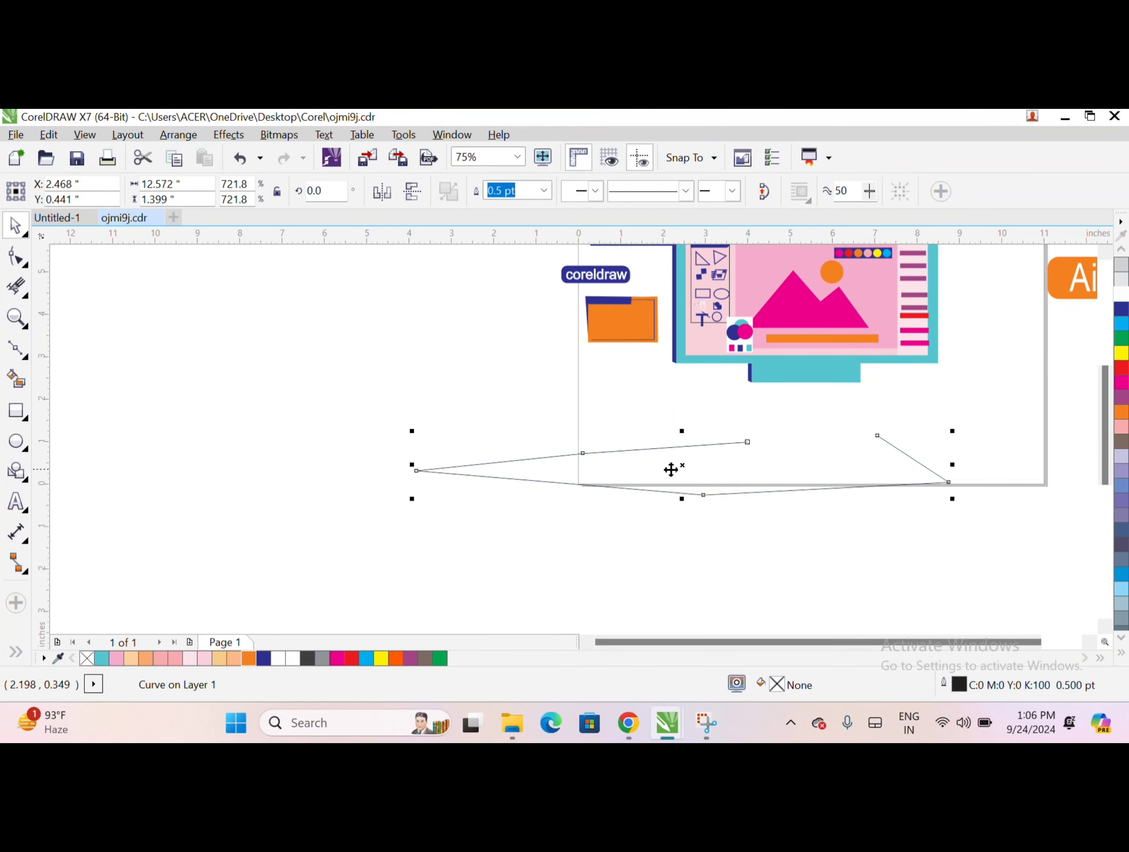
{"action": "left_click_drag", "start_coordinate": [670, 469], "coordinate": [810, 397]}
{"action": "left_click_drag", "start_coordinate": [1077, 431], "coordinate": [1053, 468]}
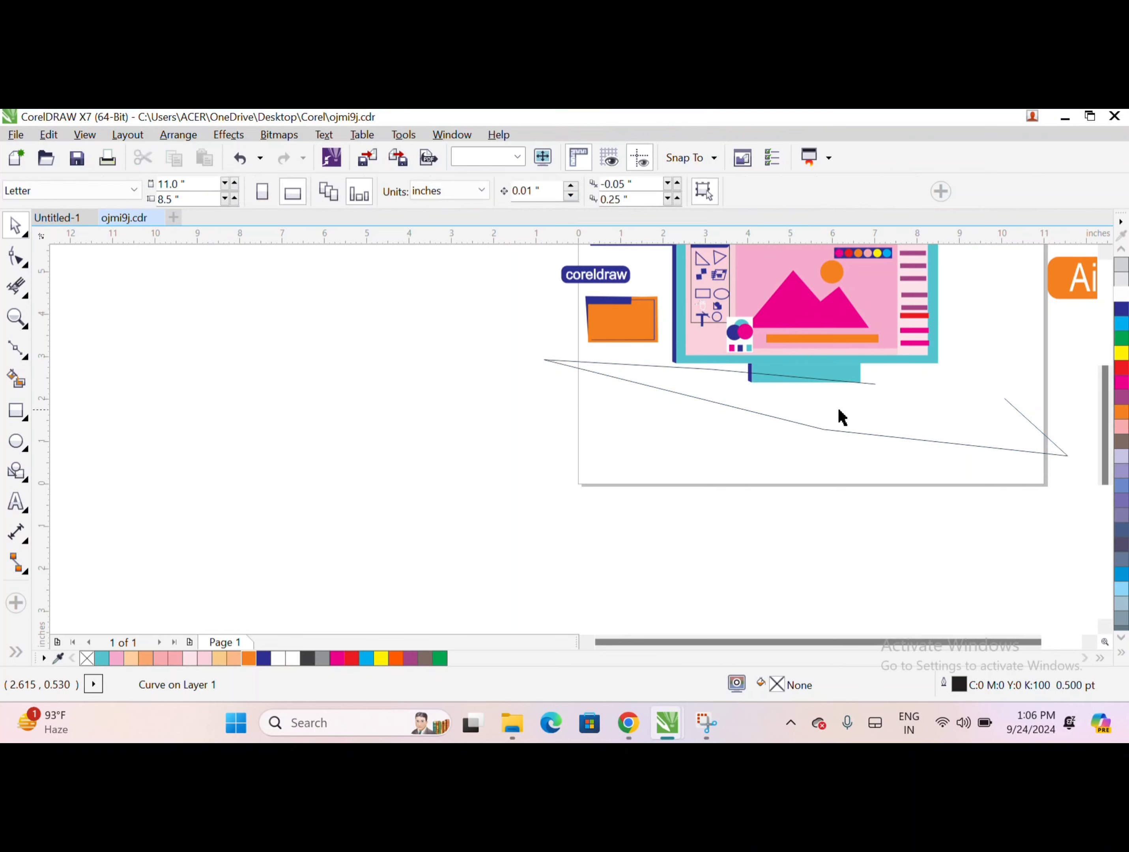
{"action": "left_click_drag", "start_coordinate": [839, 416], "coordinate": [316, 434]}
{"action": "scroll", "coordinate": [317, 434], "scroll_direction": "down", "scroll_amount": 1}
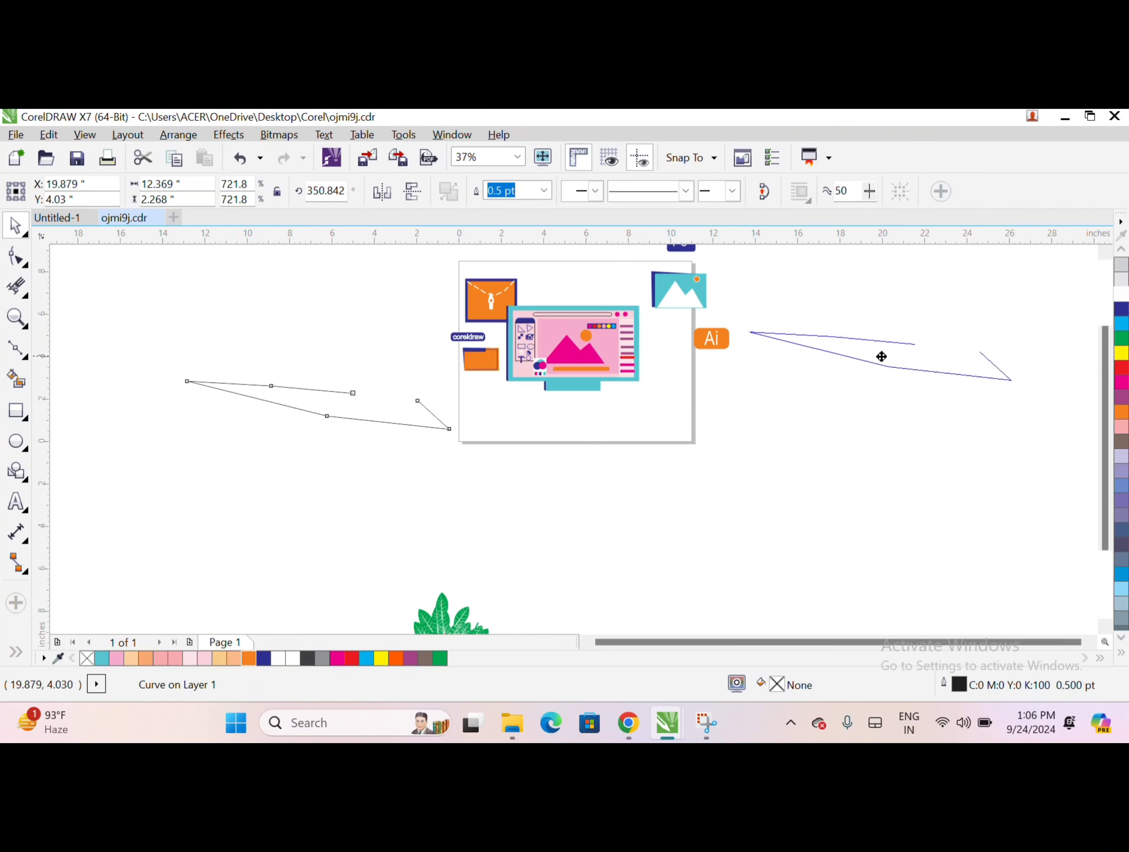
{"action": "key", "text": "F5"}
{"action": "scroll", "coordinate": [517, 416], "scroll_direction": "up", "scroll_amount": 1}
{"action": "scroll", "coordinate": [530, 378], "scroll_direction": "down", "scroll_amount": 1}
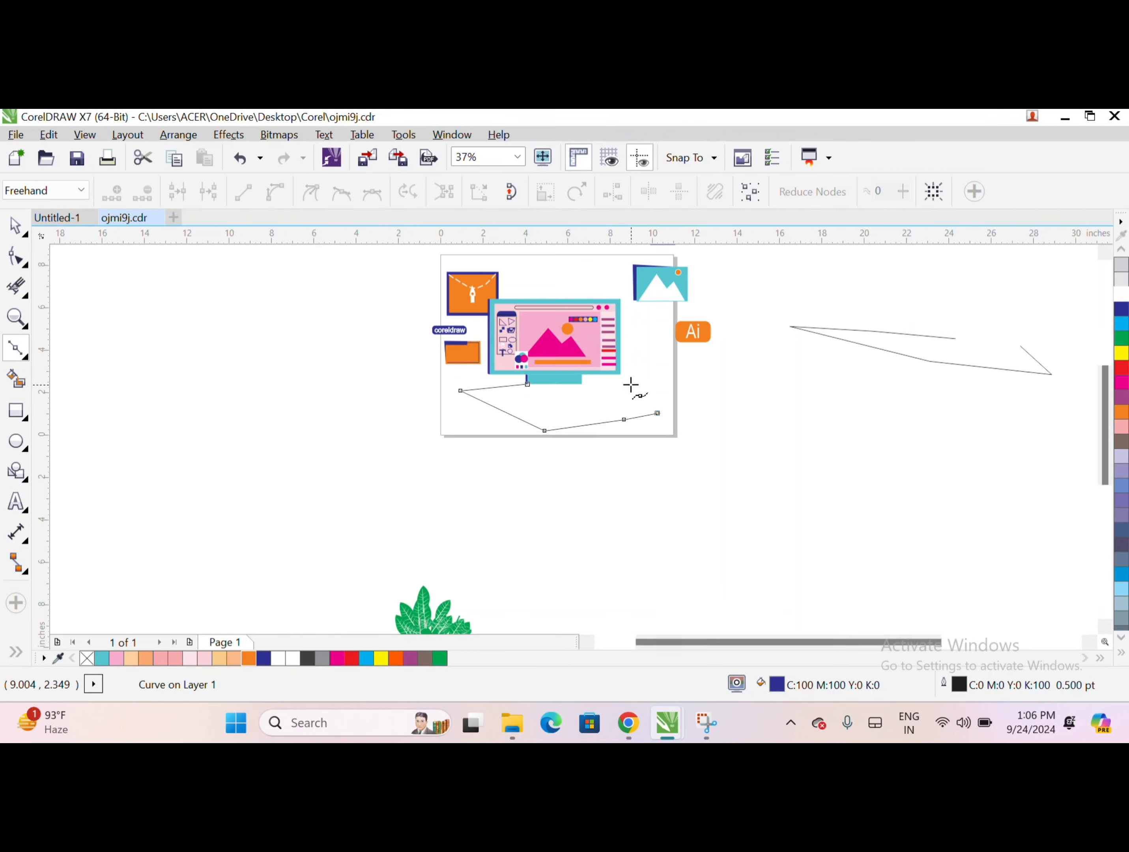
{"action": "scroll", "coordinate": [633, 385], "scroll_direction": "up", "scroll_amount": 2}
{"action": "scroll", "coordinate": [589, 341], "scroll_direction": "down", "scroll_amount": 1}
{"action": "key", "text": "space"}
{"action": "scroll", "coordinate": [574, 351], "scroll_direction": "down", "scroll_amount": 1}
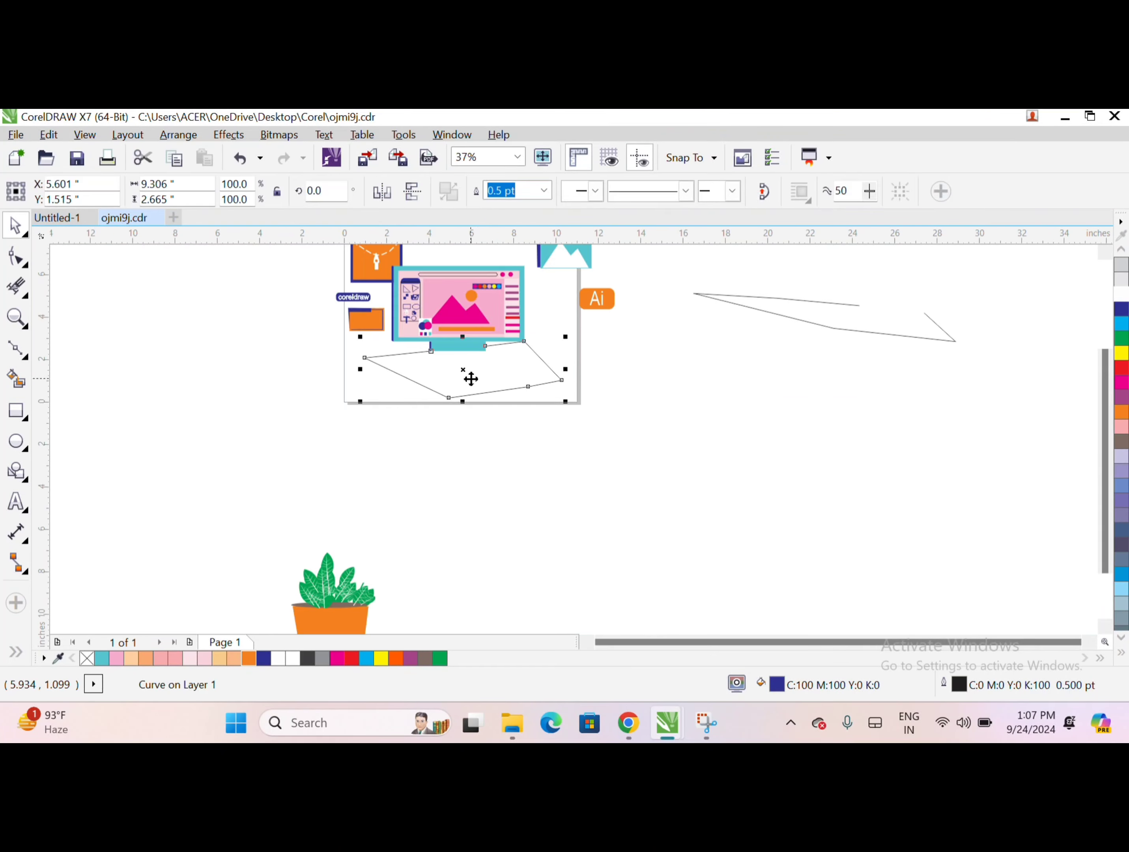
{"action": "key", "text": "Delete"}
- Move the open tabletop outline beneath the monitor and shift its upper-edge node to level the back edge at the stand
{"action": "left_click_drag", "start_coordinate": [831, 307], "coordinate": [463, 370]}
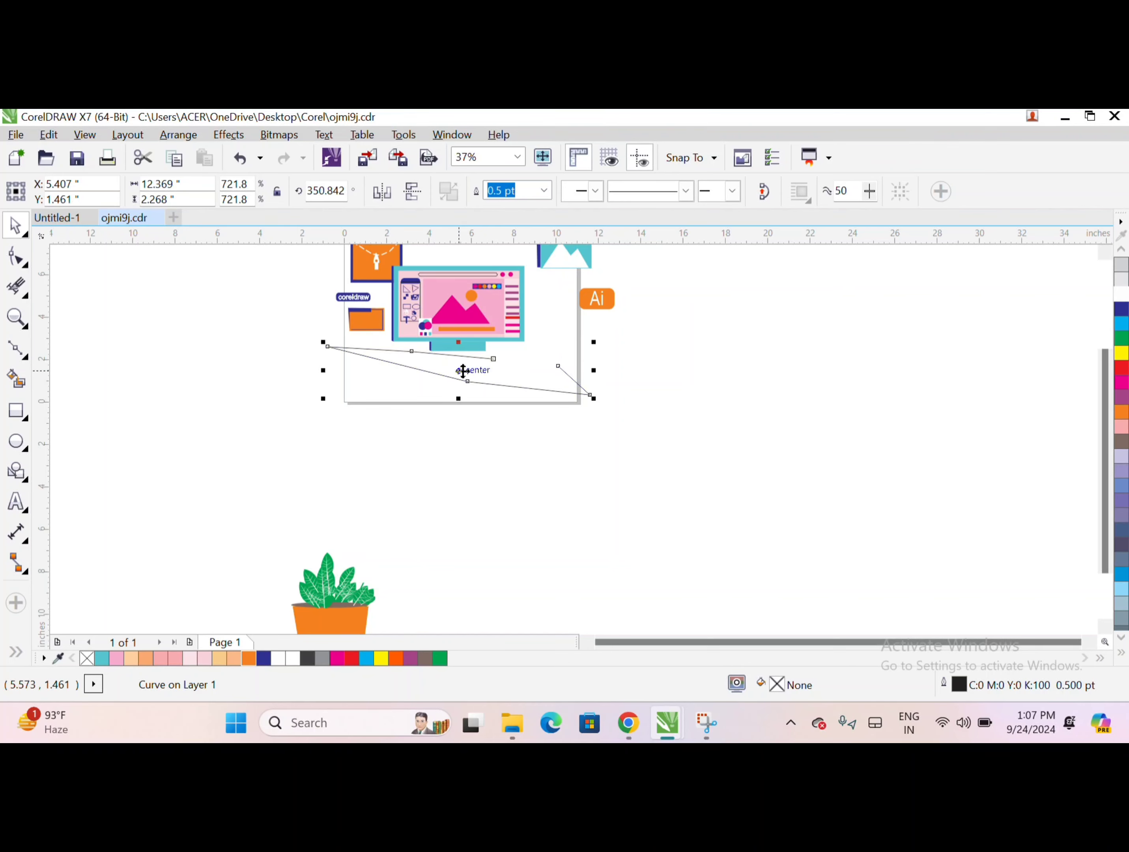
{"action": "key", "text": "F10"}
{"action": "scroll", "coordinate": [459, 366], "scroll_direction": "up", "scroll_amount": 2}
{"action": "scroll", "coordinate": [361, 319], "scroll_direction": "down", "scroll_amount": 1}
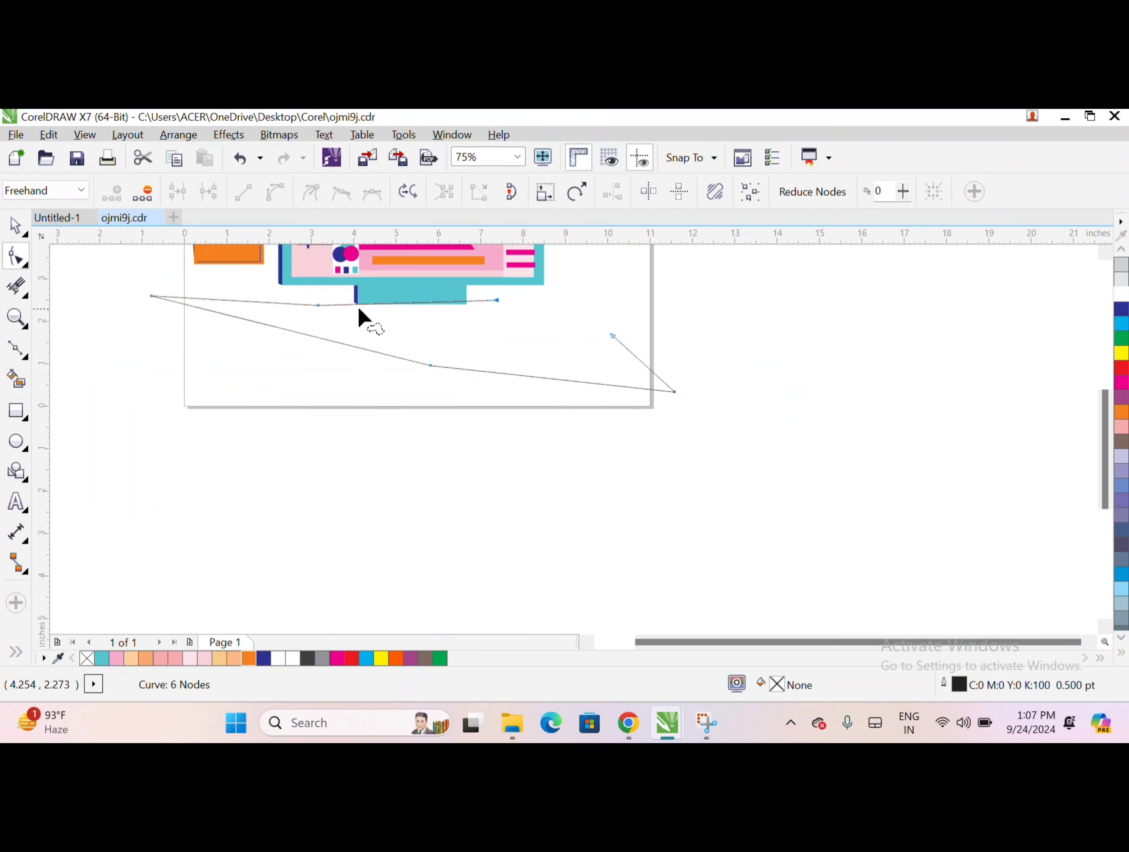
{"action": "scroll", "coordinate": [363, 404], "scroll_direction": "up", "scroll_amount": 1}
{"action": "left_click_drag", "start_coordinate": [362, 411], "coordinate": [334, 399]}
- Close the tabletop outline at its back right corner and reposition the front, right and left corners into a slanted four-sided top
{"action": "scroll", "coordinate": [335, 399], "scroll_direction": "down", "scroll_amount": 1}
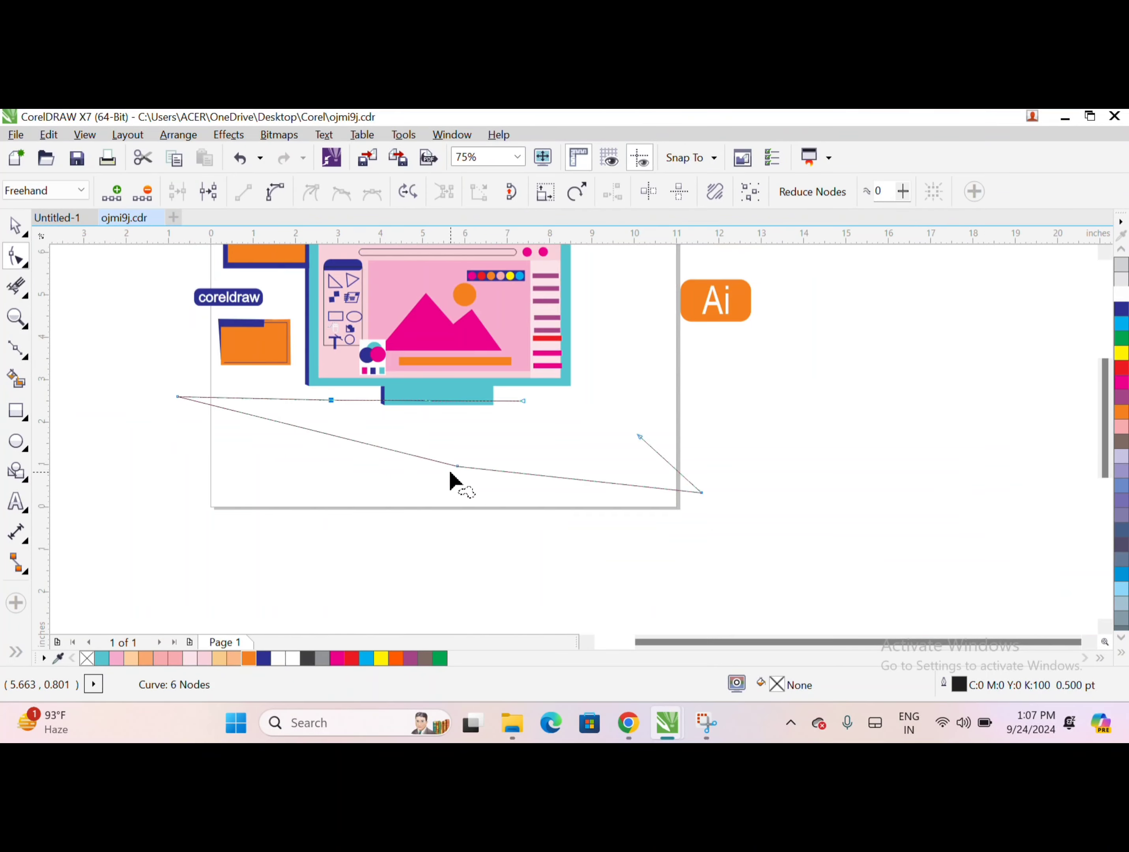
{"action": "left_click_drag", "start_coordinate": [458, 466], "coordinate": [384, 474]}
{"action": "left_click_drag", "start_coordinate": [702, 492], "coordinate": [523, 400]}
{"action": "left_click_drag", "start_coordinate": [672, 474], "coordinate": [670, 469]}
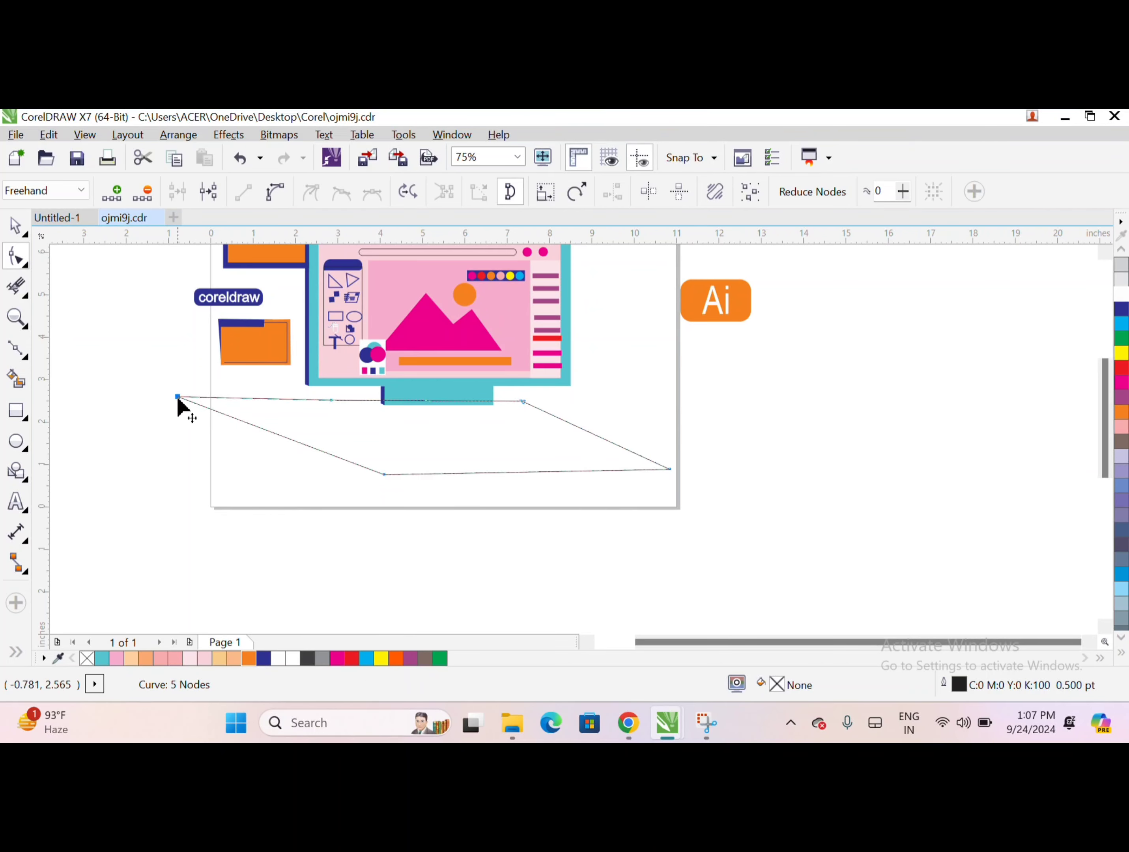
{"action": "left_click_drag", "start_coordinate": [178, 397], "coordinate": [205, 397]}
{"action": "left_click", "coordinate": [16, 226]}
{"action": "left_click", "coordinate": [124, 293]}
- Draw a rectangle about 4.66 by 9.19 in below the tabletop's left half
{"action": "scroll", "coordinate": [335, 371], "scroll_direction": "down", "scroll_amount": 1}
{"action": "mouse_move", "coordinate": [345, 379]}
{"action": "left_mouse_down"}
{"action": "mouse_move", "coordinate": [487, 401]}
{"action": "mouse_move", "coordinate": [504, 580]}
{"action": "mouse_move", "coordinate": [541, 612]}
{"action": "left_mouse_up"}
{"action": "left_click", "coordinate": [21, 410]}
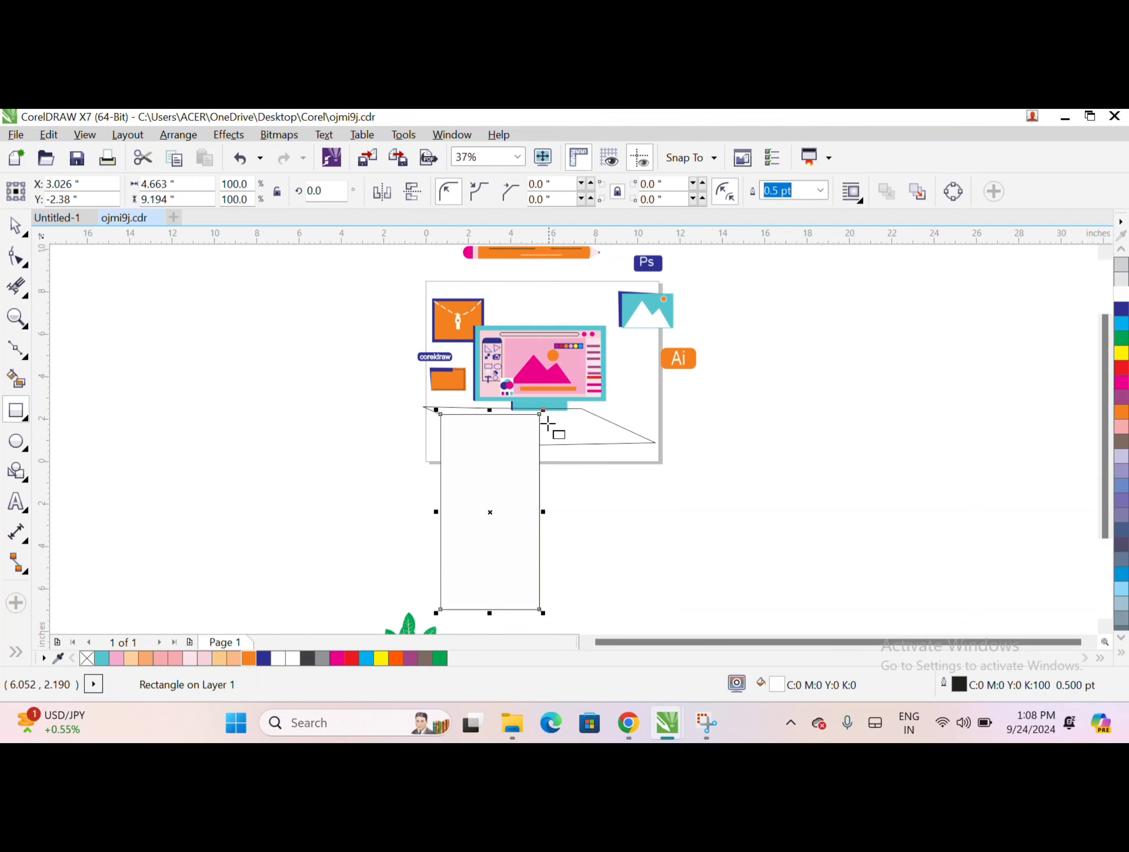
- Narrow the rectangle to a leg about 0.44 in wide, with one leg under the left corner and one under the front corner
{"action": "left_click_drag", "start_coordinate": [479, 524], "coordinate": [452, 523]}
{"action": "key", "text": "ctrl+z"}
{"action": "left_click_drag", "start_coordinate": [539, 514], "coordinate": [510, 514]}
{"action": "left_click", "coordinate": [444, 511]}
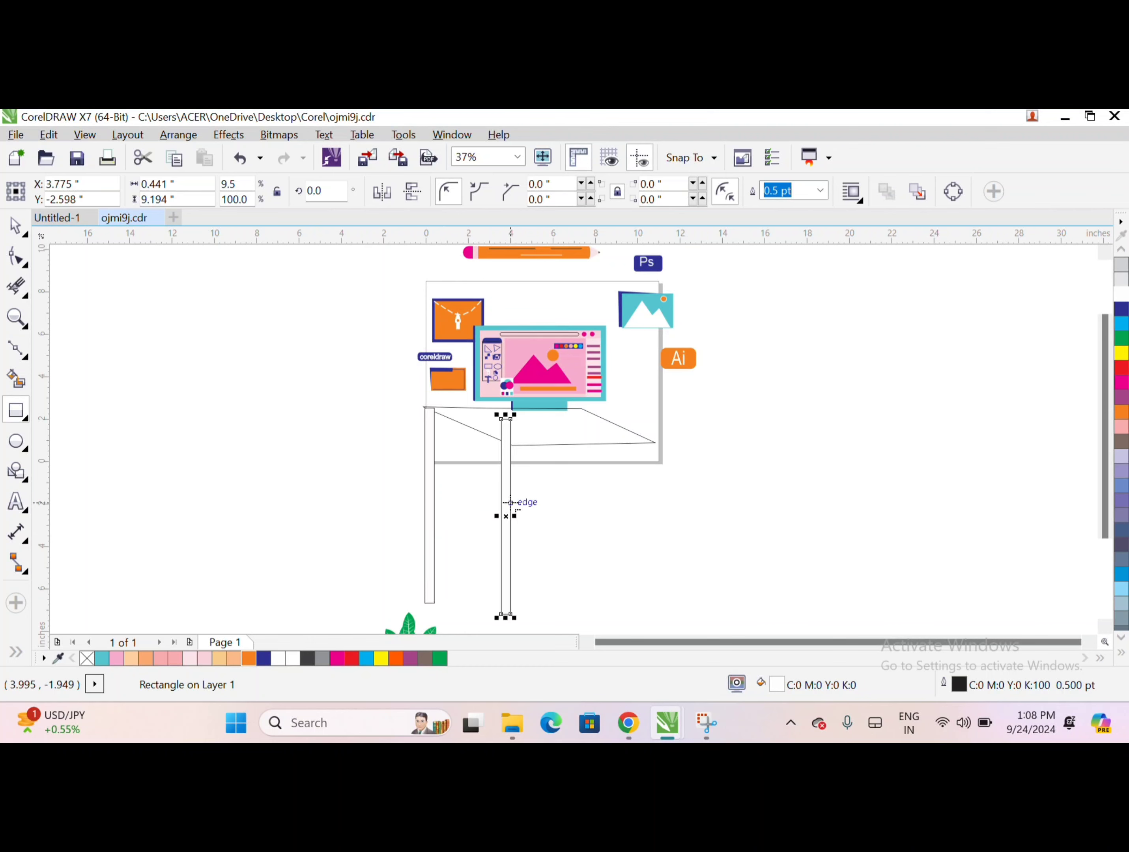
{"action": "left_click_drag", "start_coordinate": [511, 502], "coordinate": [513, 502]}
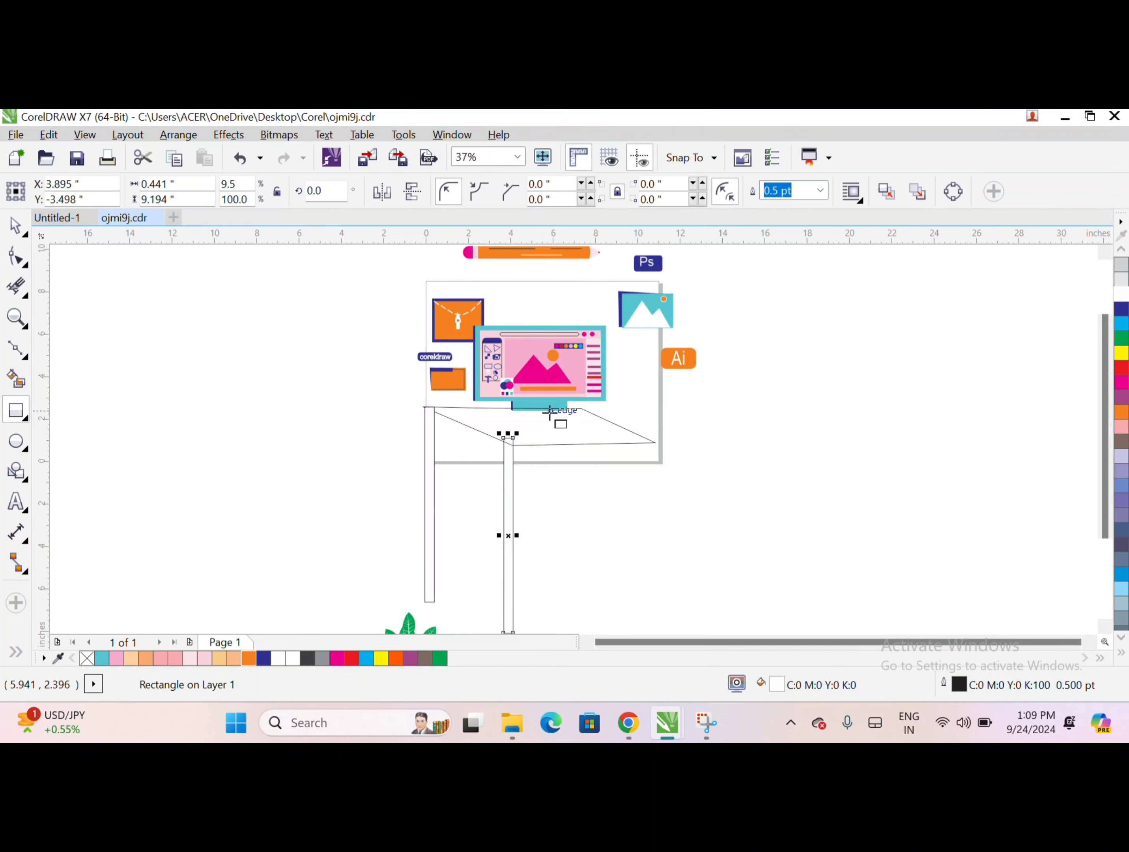
- Fill the tabletop with light pink and remove its outline
{"action": "left_click", "coordinate": [505, 426]}
{"action": "left_click", "coordinate": [204, 659]}
{"action": "right_click", "coordinate": [87, 659]}
- Fill both table legs with dark blue, remove the left leg's outline and shorten the front leg to about 7.91 in
{"action": "left_click", "coordinate": [429, 458]}
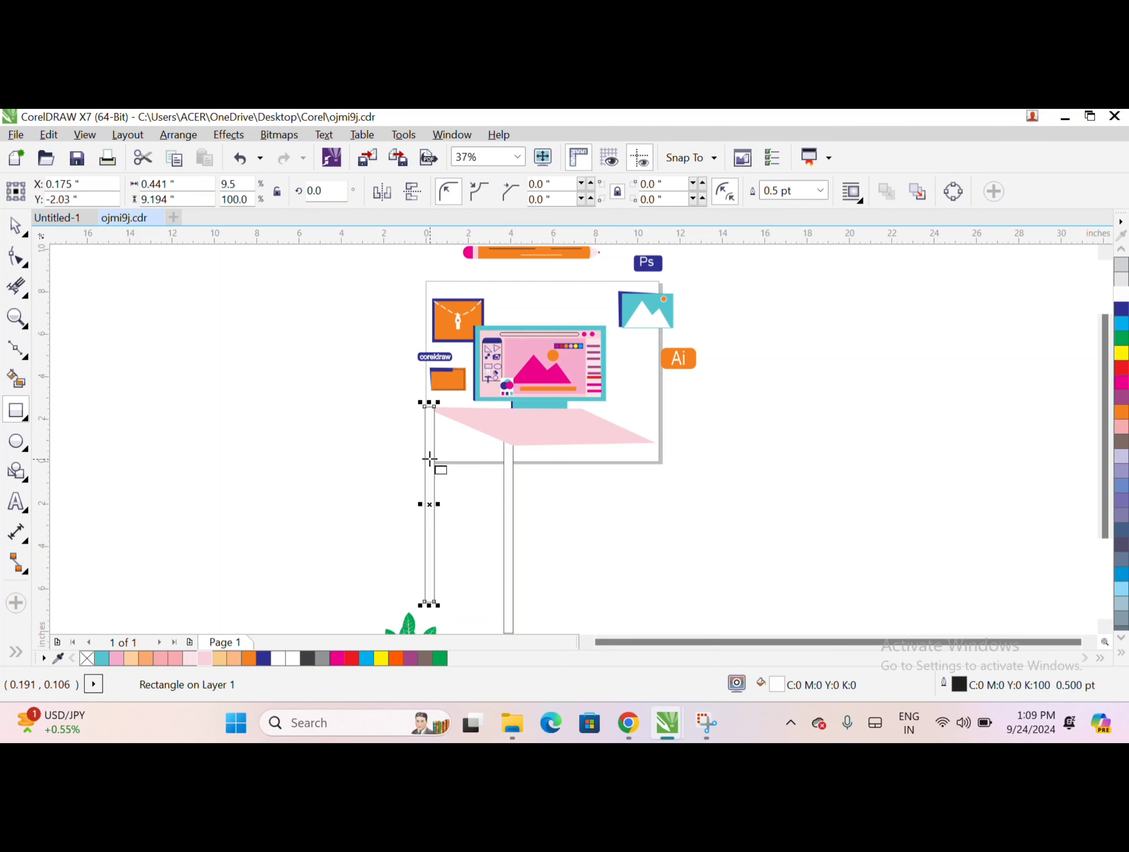
{"action": "left_click", "coordinate": [1121, 309]}
{"action": "left_click", "coordinate": [819, 190]}
{"action": "left_click", "coordinate": [778, 203]}
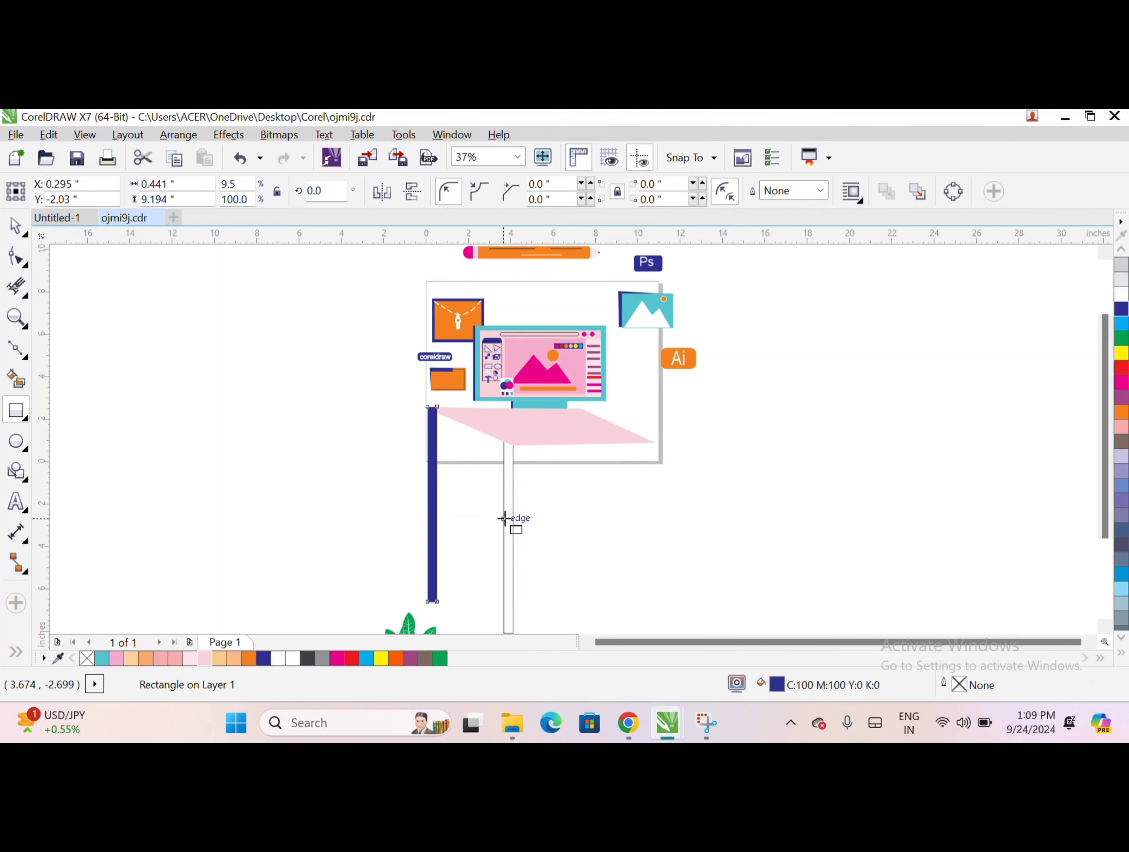
{"action": "left_click", "coordinate": [509, 521]}
{"action": "left_click", "coordinate": [1121, 308]}
{"action": "scroll", "coordinate": [565, 539], "scroll_direction": "down", "scroll_amount": 2}
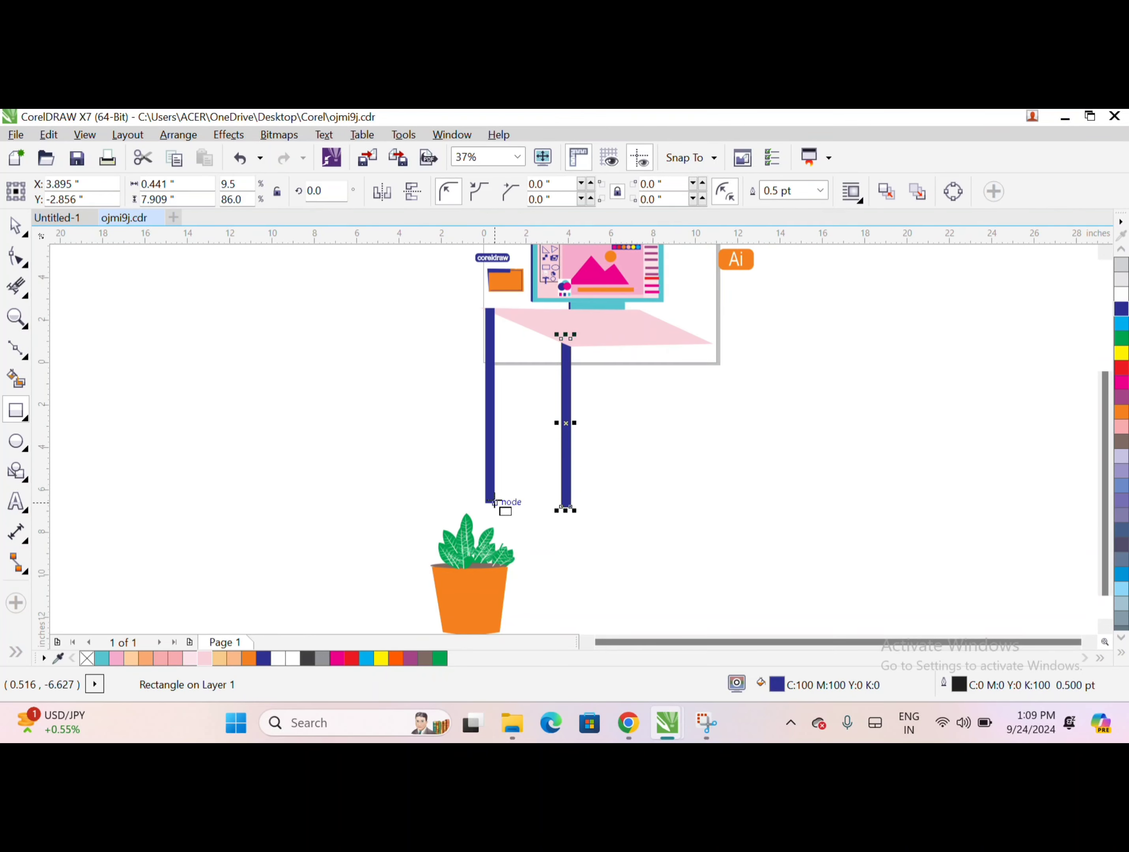
- Draw a dark blue crossbar about 4.04 by 0.4 in joining the feet of the two legs, with no outline
{"action": "mouse_move", "coordinate": [493, 502]}
{"action": "left_mouse_down"}
{"action": "mouse_move", "coordinate": [570, 507]}
{"action": "mouse_move", "coordinate": [521, 518]}
{"action": "mouse_move", "coordinate": [379, 412]}
{"action": "mouse_move", "coordinate": [418, 427]}
{"action": "left_mouse_up"}
{"action": "left_click", "coordinate": [819, 190]}
{"action": "left_click", "coordinate": [778, 203]}
- Move the potted plant up so its pot overlaps the foot of the left table leg
{"action": "scroll", "coordinate": [528, 509], "scroll_direction": "up", "scroll_amount": 2}
{"action": "scroll", "coordinate": [528, 509], "scroll_direction": "down", "scroll_amount": 1}
{"action": "key", "text": "space"}
{"action": "left_click", "coordinate": [330, 509]}
{"action": "scroll", "coordinate": [418, 459], "scroll_direction": "down", "scroll_amount": 2}
{"action": "key", "text": "ctrl+z"}
{"action": "left_click_drag", "start_coordinate": [347, 519], "coordinate": [428, 415]}
{"action": "left_click", "coordinate": [457, 414]}
{"action": "key", "text": "Page_Down"}
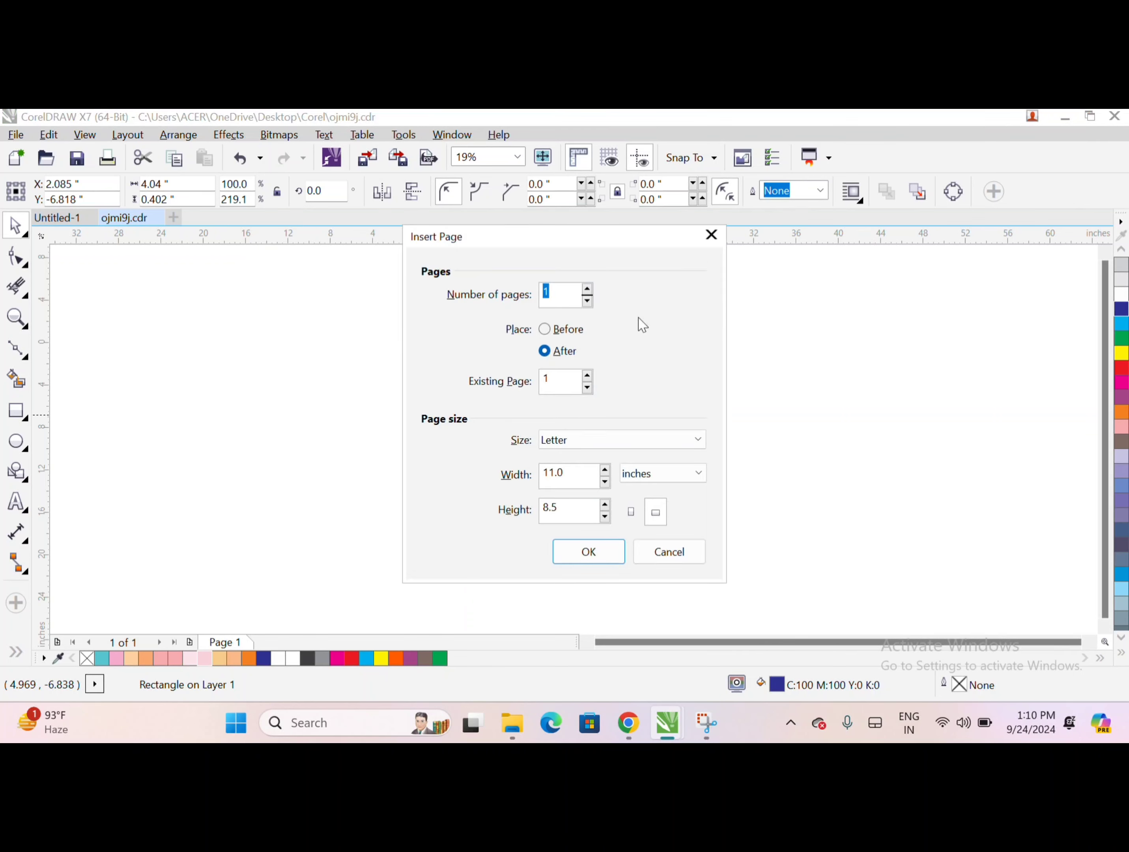
{"action": "key", "text": "Escape"}
- Remove the outline from the front table leg
{"action": "scroll", "coordinate": [427, 402], "scroll_direction": "up", "scroll_amount": 4}
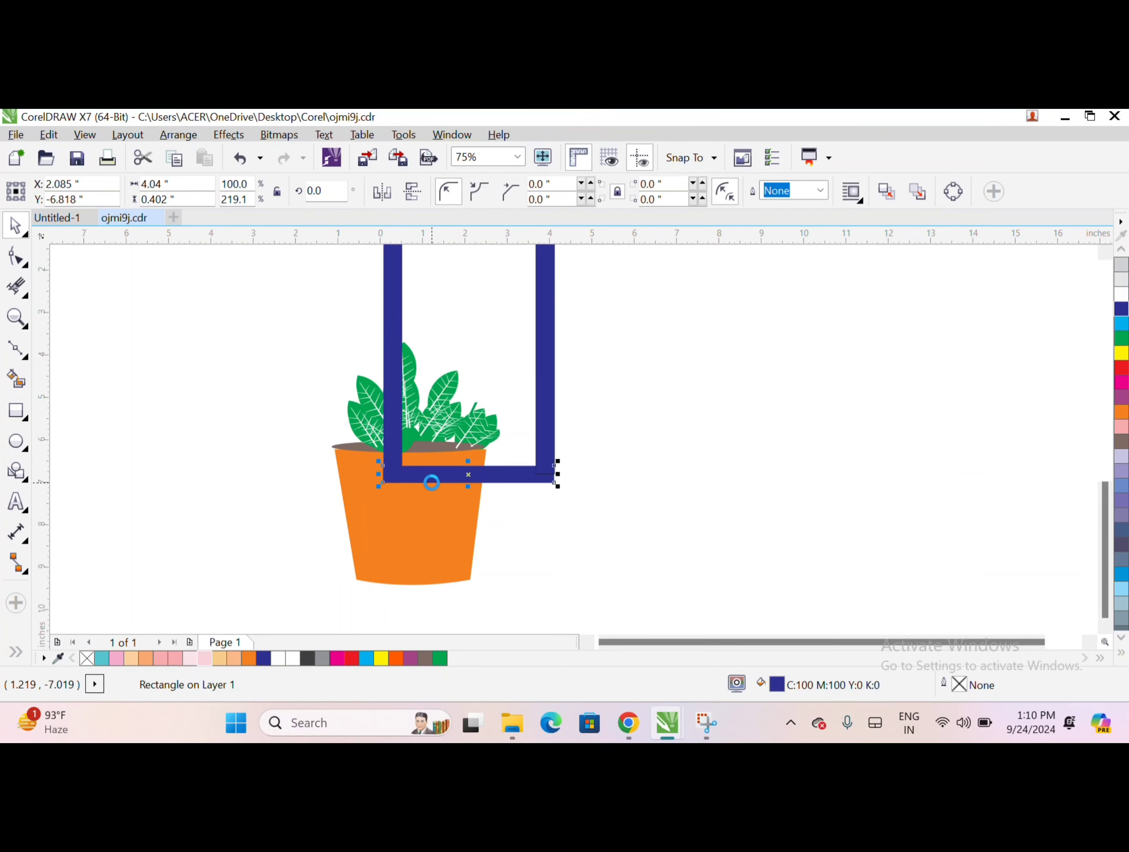
{"action": "left_click", "coordinate": [548, 409]}
{"action": "left_click", "coordinate": [819, 190]}
{"action": "left_click", "coordinate": [798, 209]}
- Send the crossbar and the left table leg behind the potted plant
{"action": "left_click", "coordinate": [450, 476]}
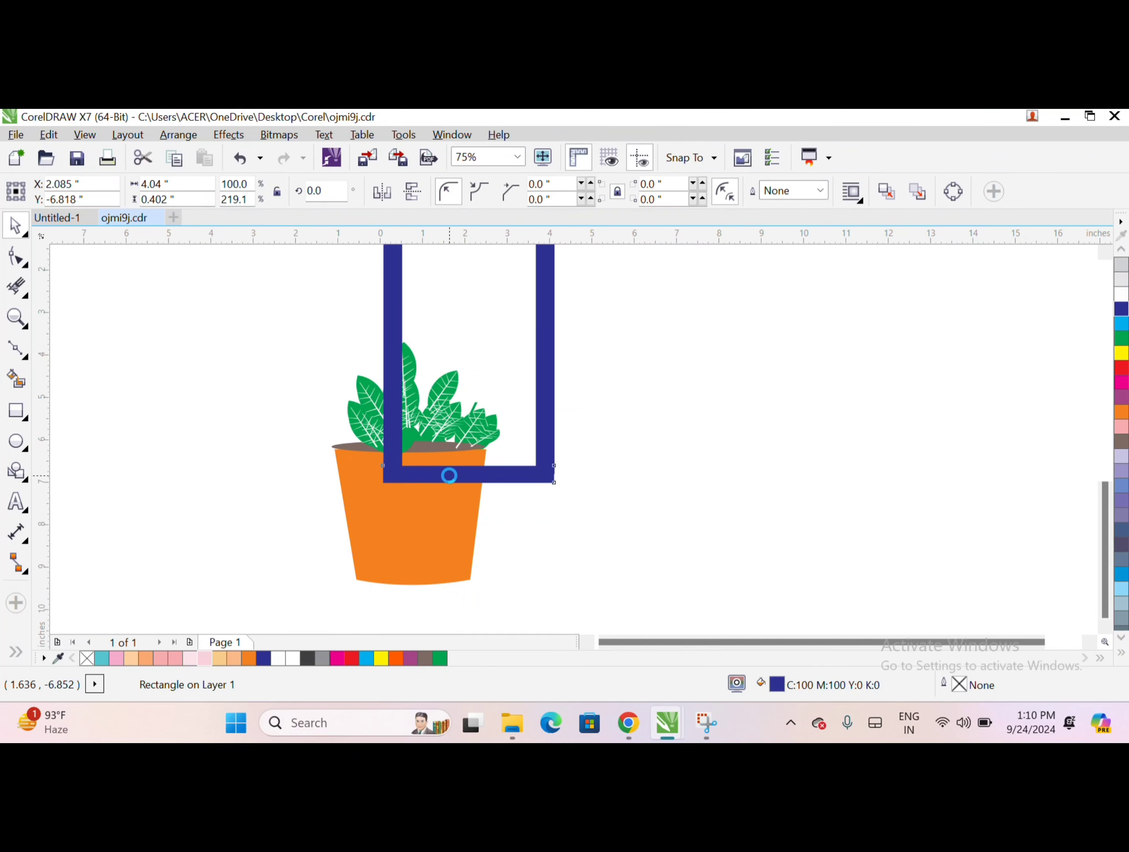
{"action": "key", "text": "Page_Down"}
{"action": "key", "text": "Escape"}
{"action": "key", "text": "shift+Page_Down"}
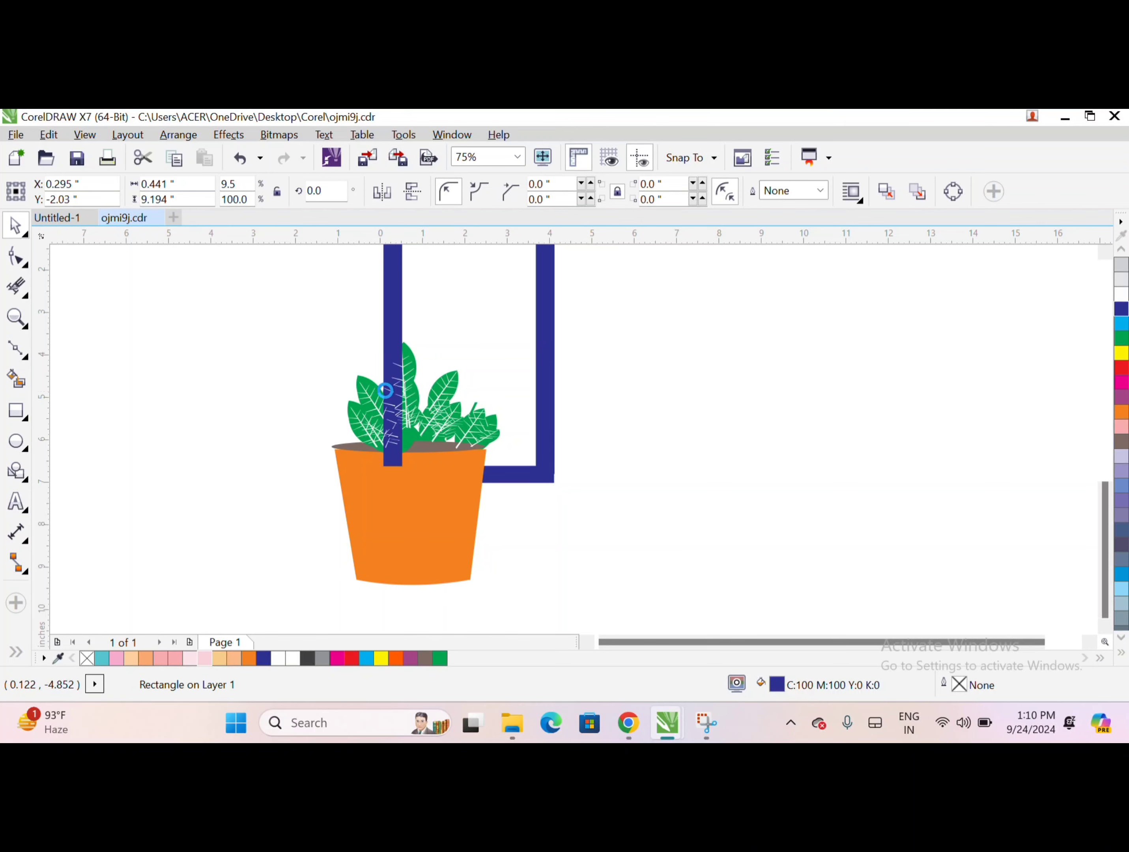
{"action": "left_click", "coordinate": [426, 451]}
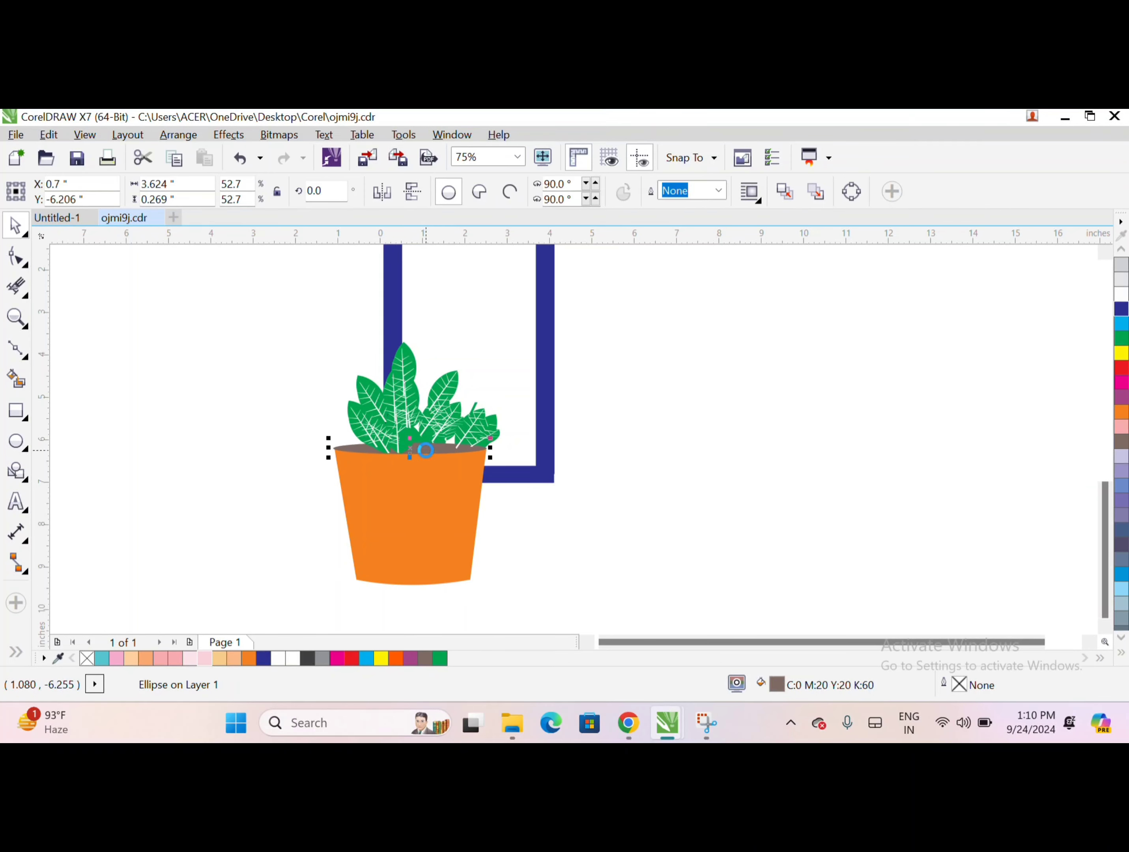
{"action": "key", "text": "Escape"}
- Draw a thin rectangle at the tabletop's left corner and fill it with orange
{"action": "scroll", "coordinate": [491, 391], "scroll_direction": "down", "scroll_amount": 5}
{"action": "scroll", "coordinate": [491, 402], "scroll_direction": "up", "scroll_amount": 2}
{"action": "key", "text": "F6"}
{"action": "scroll", "coordinate": [460, 378], "scroll_direction": "up", "scroll_amount": 6}
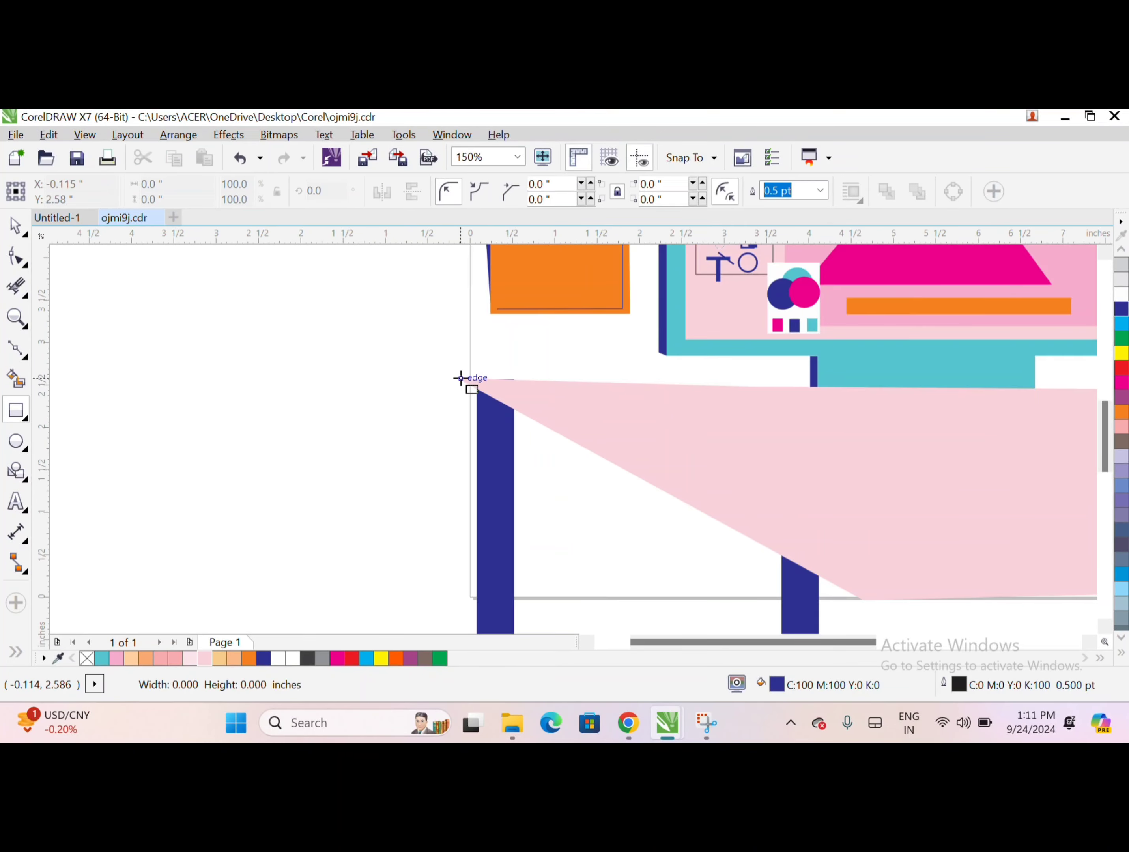
{"action": "mouse_move", "coordinate": [460, 378]}
{"action": "left_mouse_down"}
{"action": "mouse_move", "coordinate": [732, 403]}
{"action": "mouse_move", "coordinate": [738, 457]}
{"action": "left_mouse_up"}
{"action": "left_click", "coordinate": [1121, 411]}
- Tilt the orange strip to about 331.6° along the tabletop's slanted left edge and enlarge it to span that edge
{"action": "left_click", "coordinate": [17, 224]}
{"action": "key", "text": "Down"}
{"action": "key", "text": "Down"}
{"action": "key", "text": "Down"}
{"action": "key", "text": "Down"}
{"action": "key", "text": "Down"}
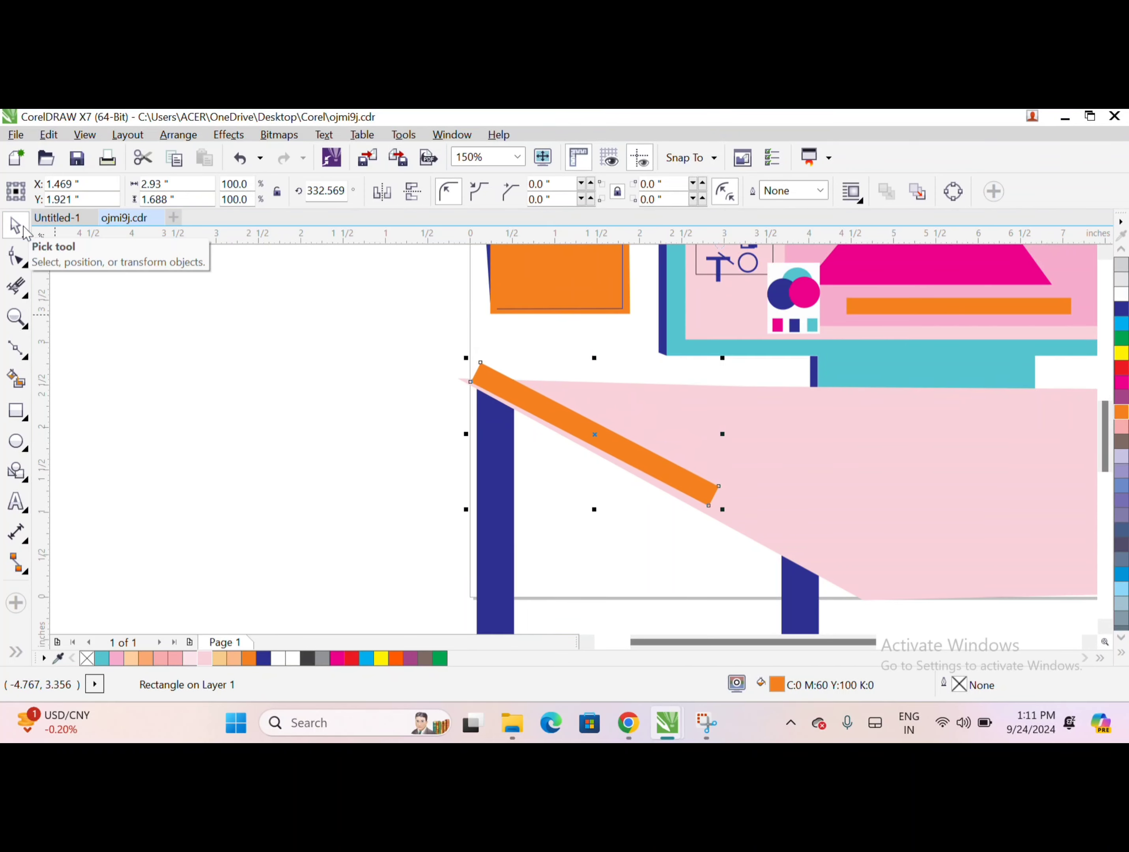
{"action": "left_click", "coordinate": [576, 422]}
{"action": "scroll", "coordinate": [719, 518], "scroll_direction": "up", "scroll_amount": 1}
{"action": "left_click_drag", "start_coordinate": [717, 516], "coordinate": [875, 596]}
{"action": "scroll", "coordinate": [660, 484], "scroll_direction": "down", "scroll_amount": 1}
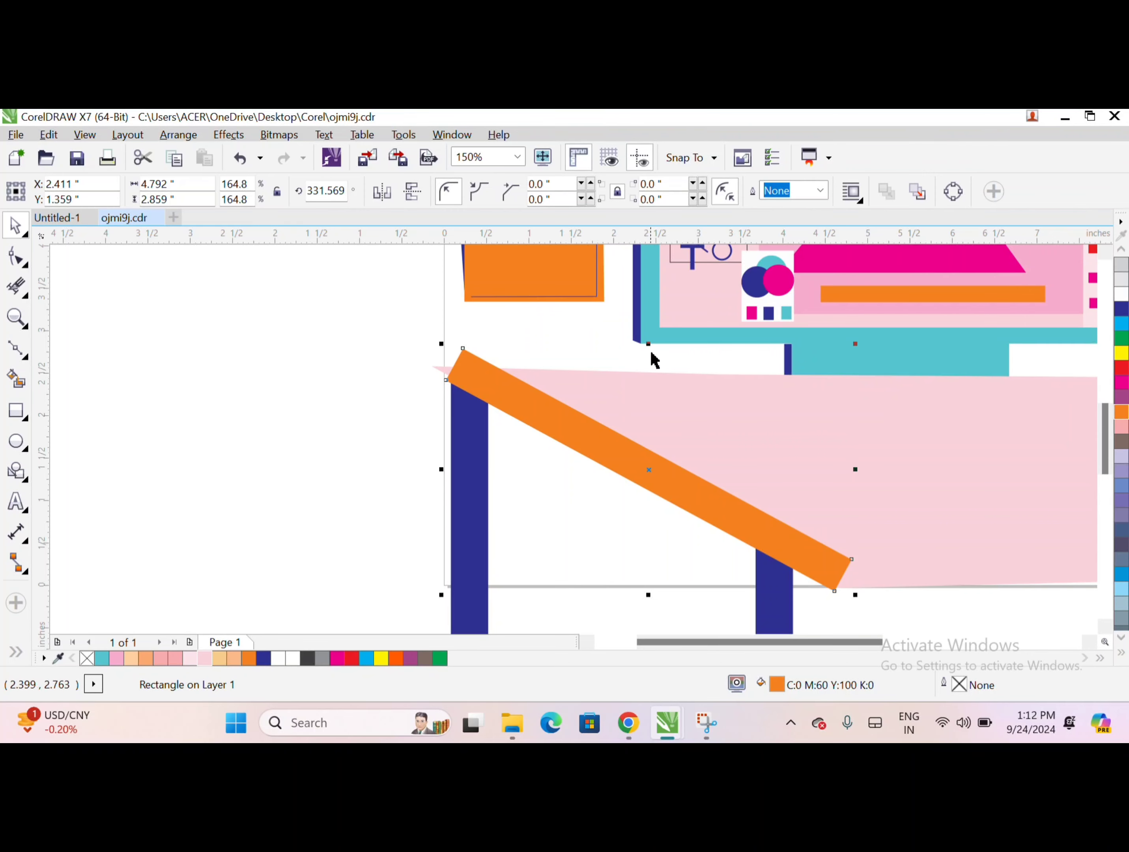
- Move the tilted orange strip slightly outward so its upper end covers the tabletop's back left corner
{"action": "left_click_drag", "start_coordinate": [651, 349], "coordinate": [597, 398]}
{"action": "key", "text": "ctrl+z"}
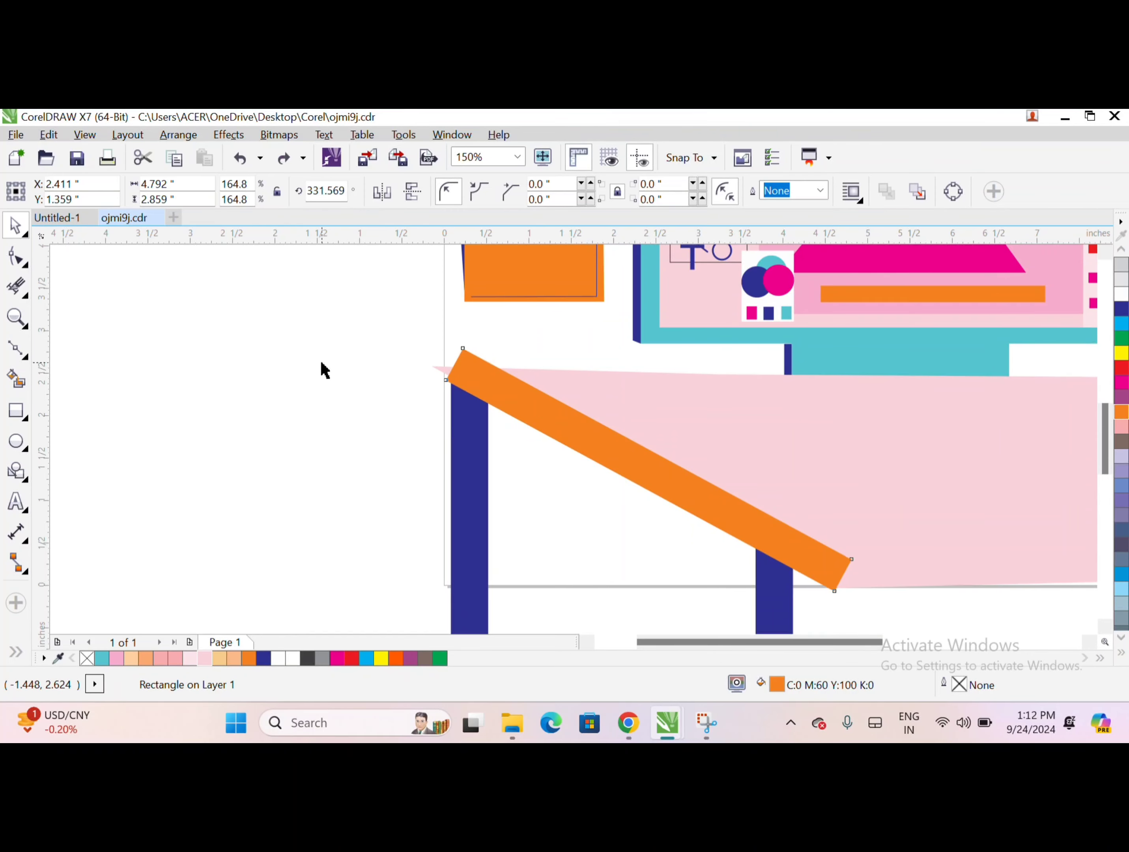
{"action": "left_click", "coordinate": [323, 371]}
{"action": "scroll", "coordinate": [722, 523], "scroll_direction": "down", "scroll_amount": 2}
{"action": "left_click_drag", "start_coordinate": [723, 523], "coordinate": [670, 516]}
{"action": "scroll", "coordinate": [692, 551], "scroll_direction": "up", "scroll_amount": 4}
- Convert the tilted strip to curves and extend its lower end nodes to the tabletop's front left corner
{"action": "key", "text": "ctrl+q"}
{"action": "key", "text": "F10"}
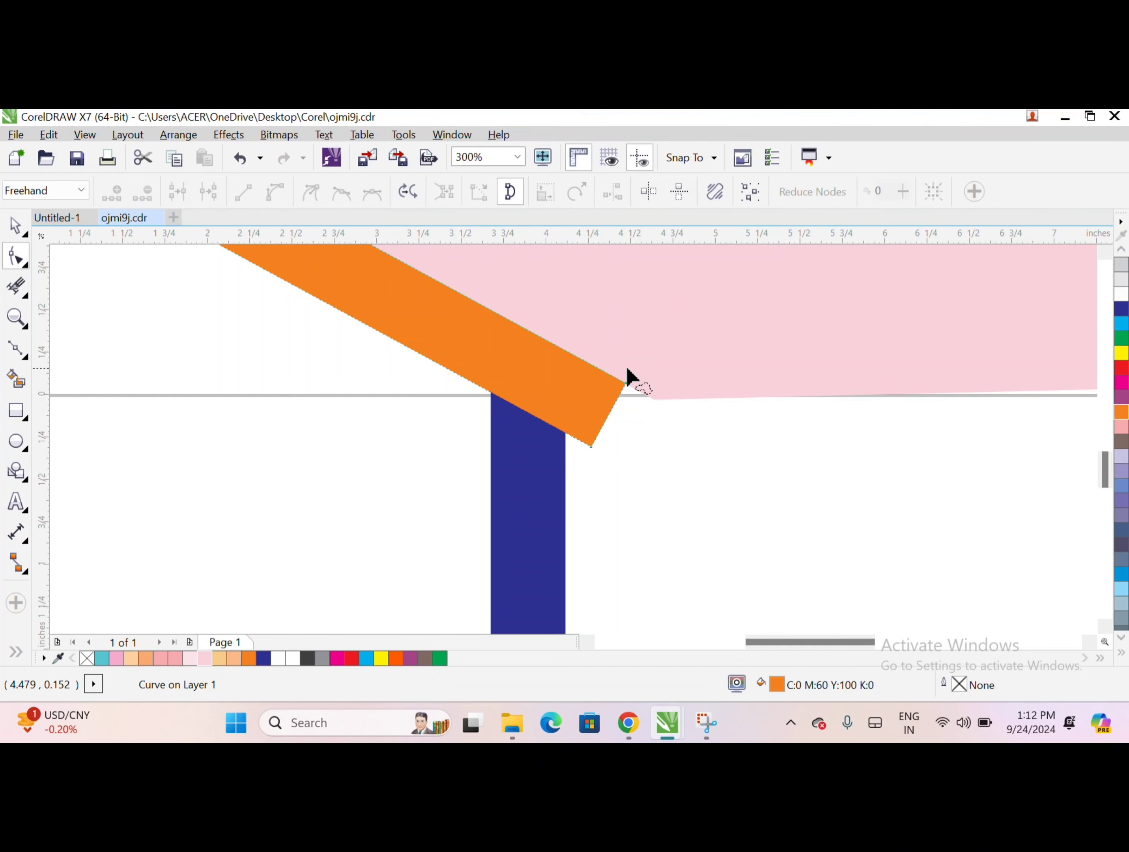
{"action": "scroll", "coordinate": [624, 389], "scroll_direction": "up", "scroll_amount": 4}
{"action": "left_click_drag", "start_coordinate": [626, 380], "coordinate": [746, 434]}
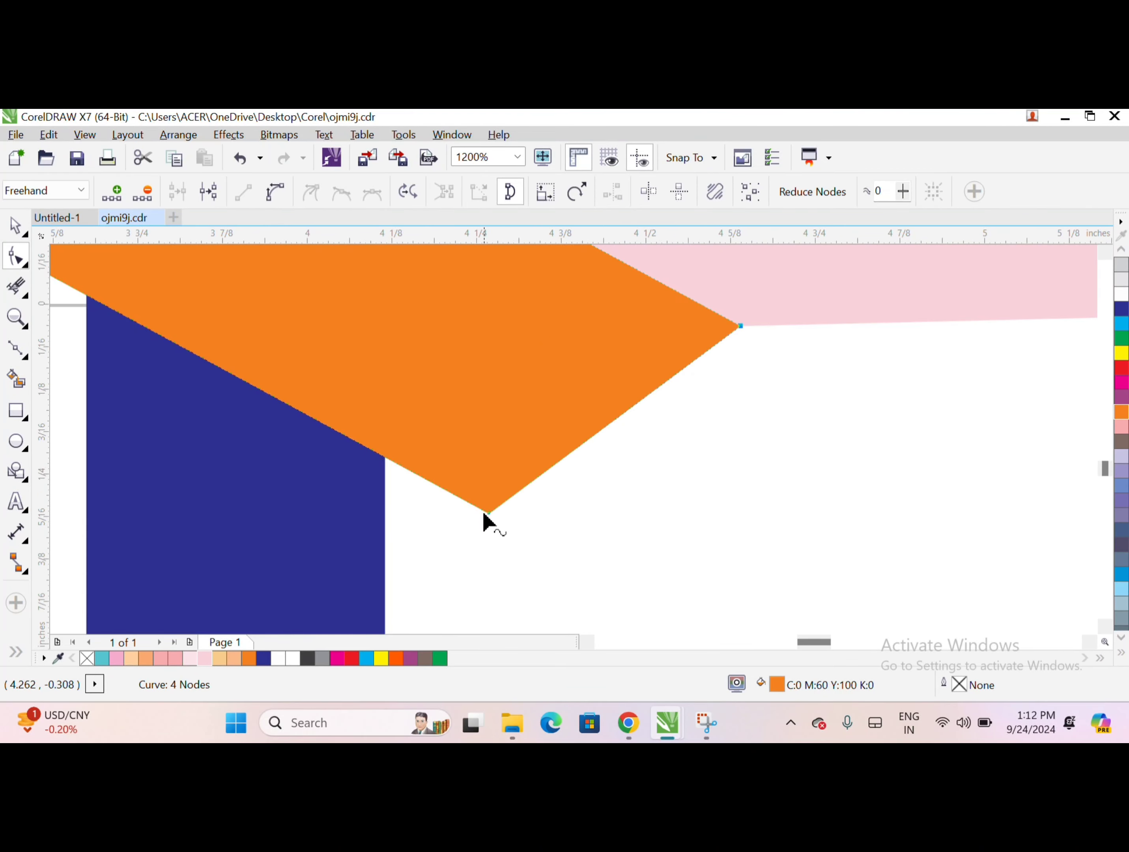
{"action": "left_click_drag", "start_coordinate": [487, 517], "coordinate": [561, 547]}
{"action": "scroll", "coordinate": [547, 496], "scroll_direction": "down", "scroll_amount": 8}
{"action": "left_click", "coordinate": [23, 233]}
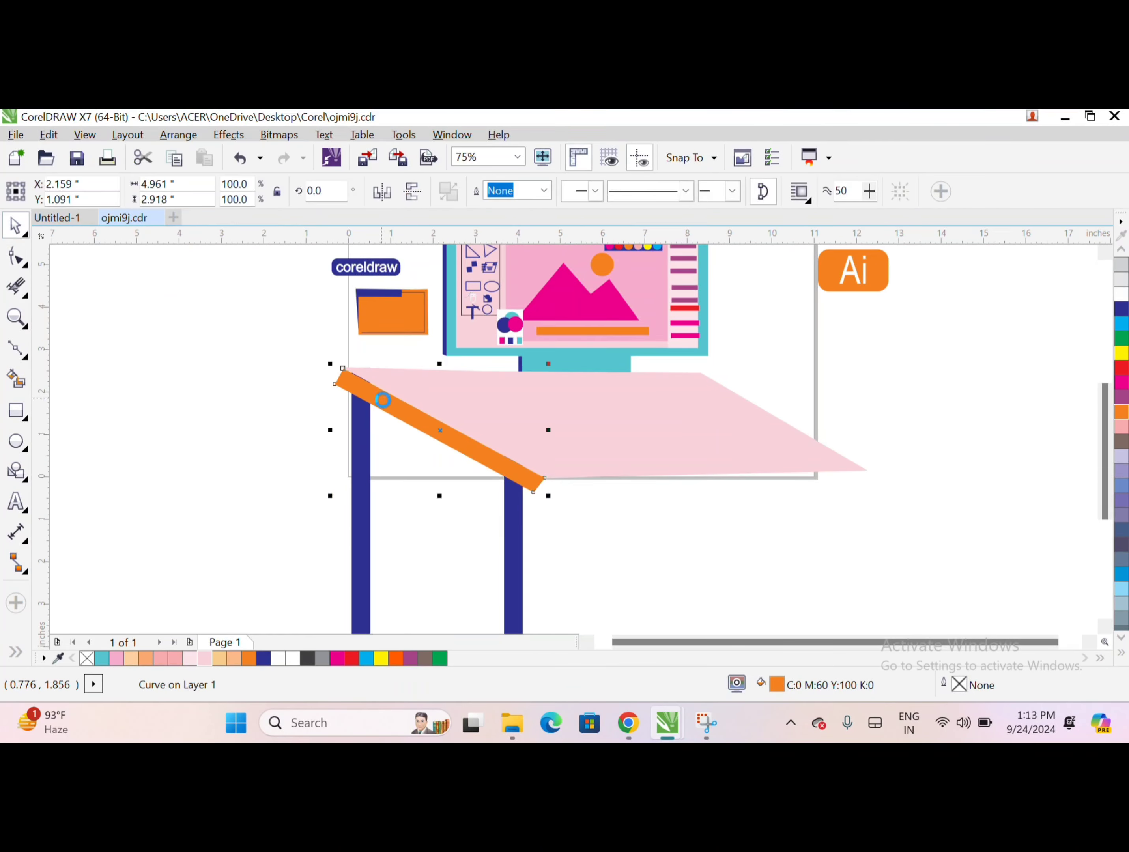
- Draw an orange strip about 8.4 by 0.4 inches along the tabletop's front edge and tilt it slightly to match
{"action": "left_click", "coordinate": [305, 395]}
{"action": "key", "text": "F6"}
{"action": "mouse_move", "coordinate": [533, 492]}
{"action": "left_mouse_down"}
{"action": "mouse_move", "coordinate": [869, 491]}
{"action": "mouse_move", "coordinate": [885, 470]}
{"action": "left_mouse_up"}
{"action": "key", "text": "Down"}
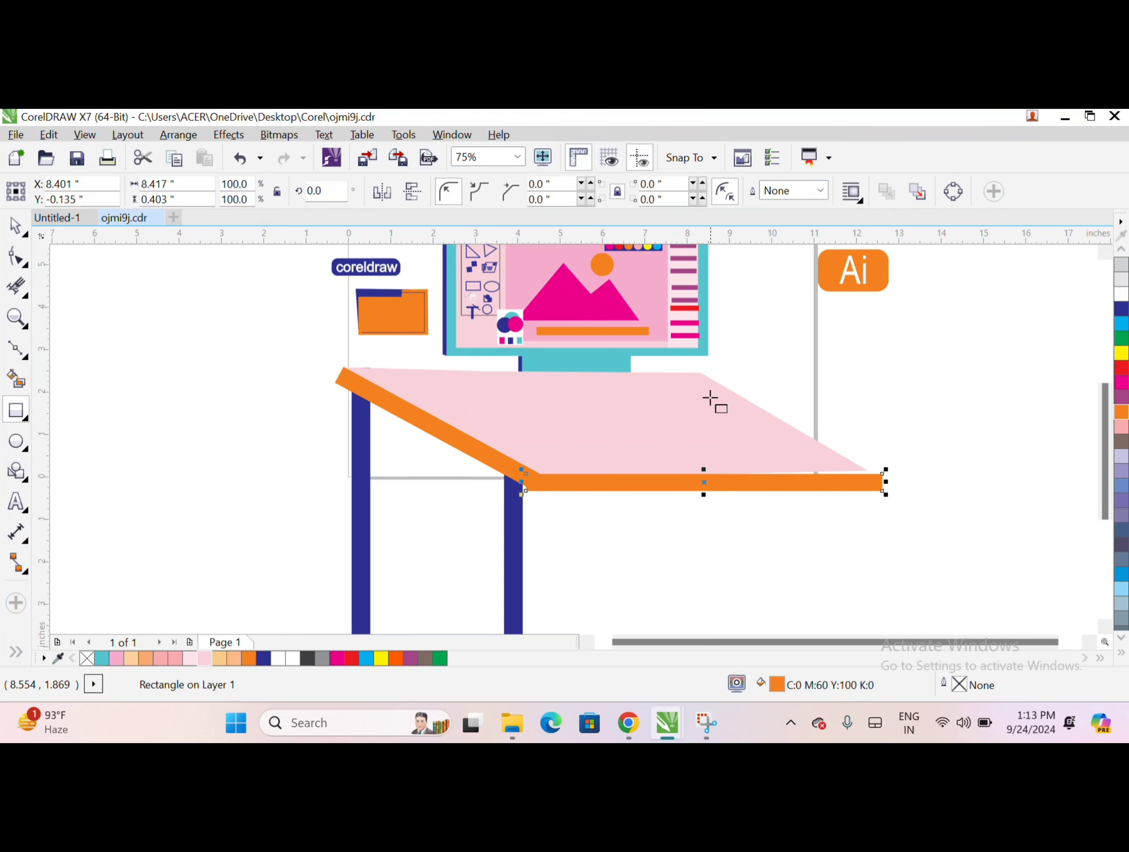
{"action": "left_click_drag", "start_coordinate": [886, 496], "coordinate": [887, 487]}
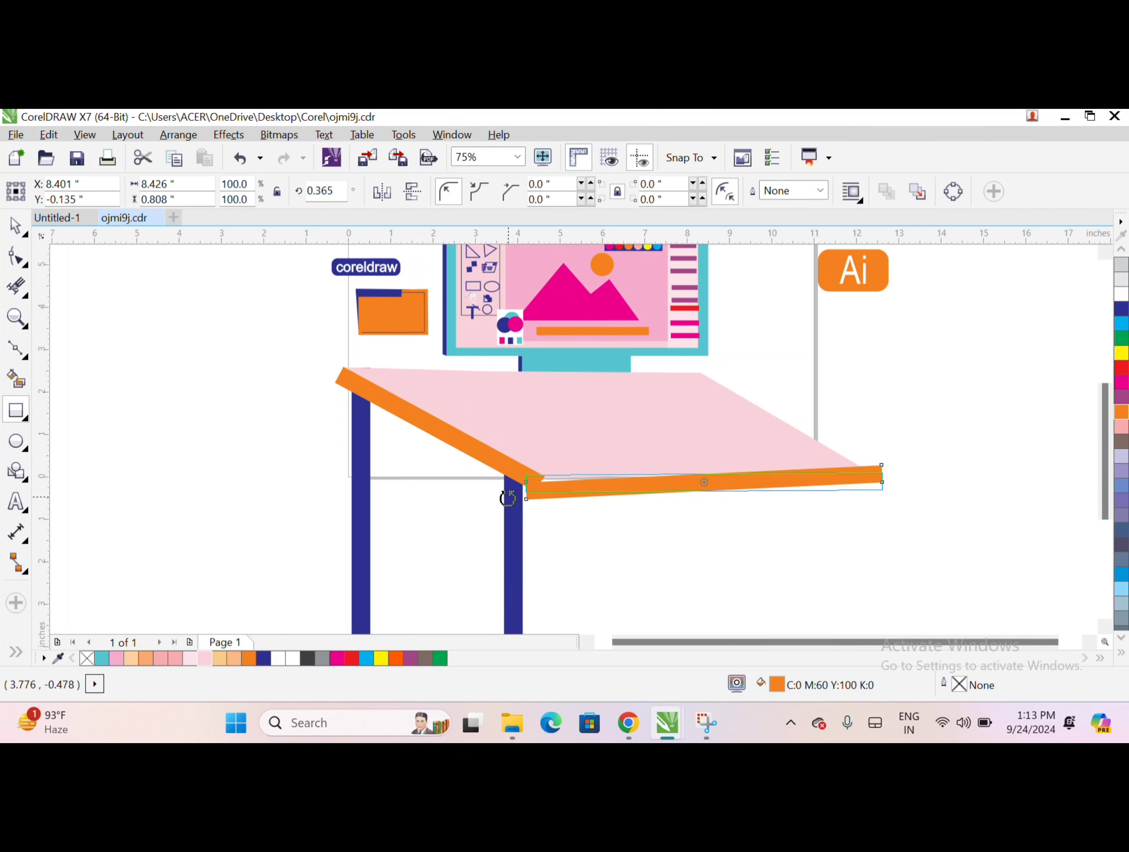
{"action": "left_click_drag", "start_coordinate": [508, 498], "coordinate": [520, 487]}
{"action": "left_click", "coordinate": [378, 426]}
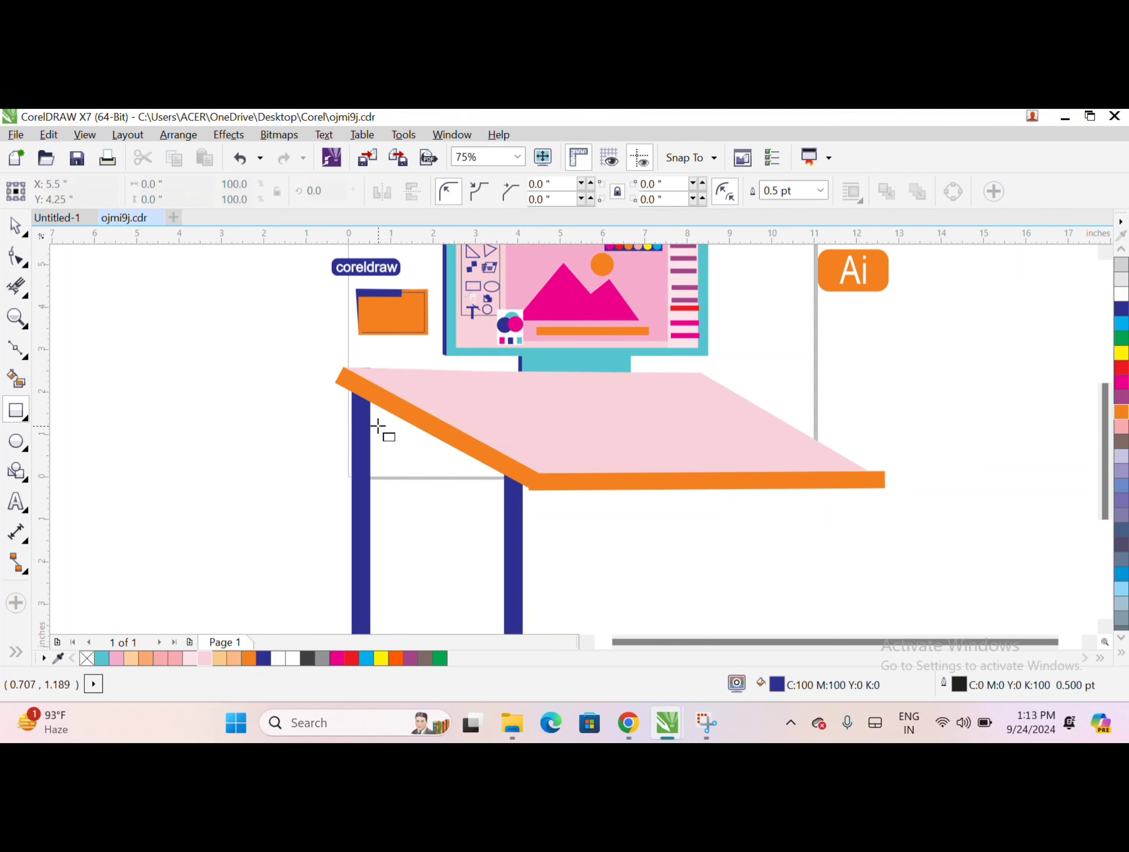
- Convert the front strip to curves and reshape its end nodes to fit the tabletop's edge and join the side strip
{"action": "left_click", "coordinate": [619, 471]}
{"action": "key", "text": "ctrl+q"}
{"action": "left_click", "coordinate": [16, 256]}
{"action": "scroll", "coordinate": [368, 509], "scroll_direction": "up", "scroll_amount": 2}
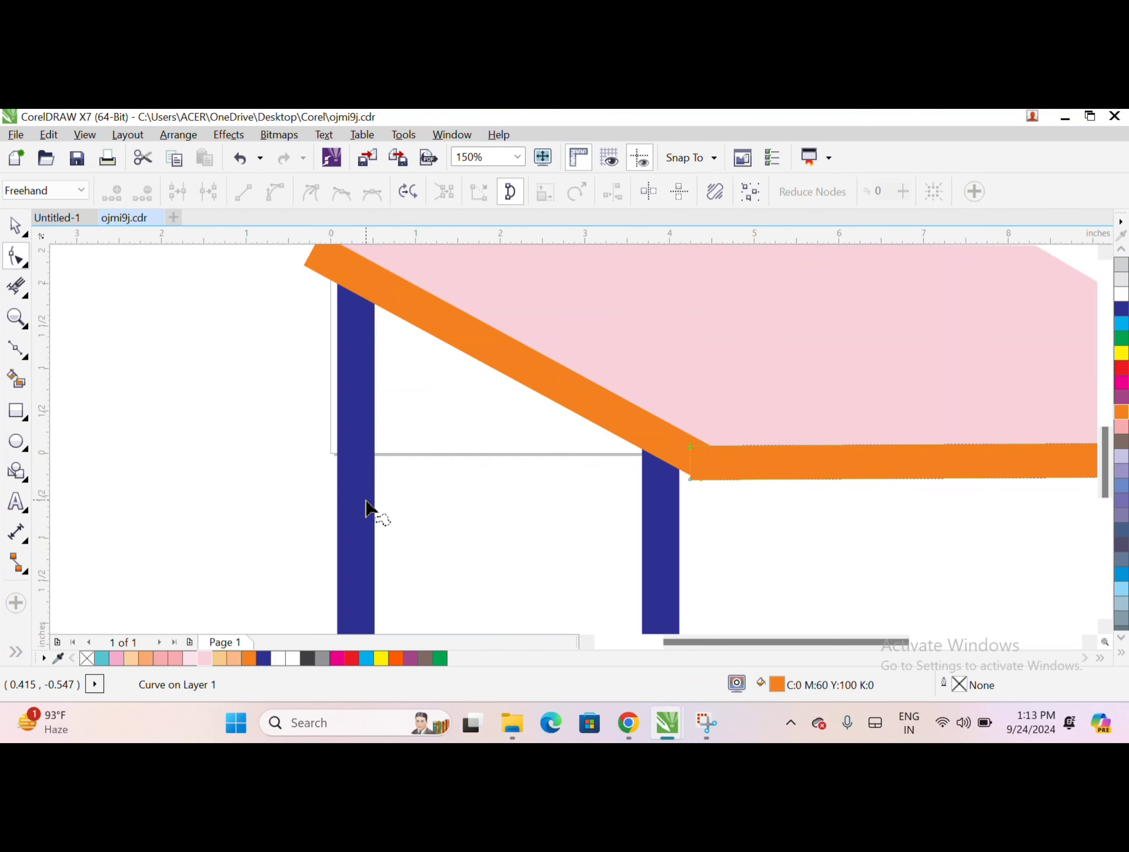
{"action": "scroll", "coordinate": [912, 564], "scroll_direction": "up", "scroll_amount": 3}
{"action": "left_click_drag", "start_coordinate": [910, 419], "coordinate": [984, 417]}
{"action": "scroll", "coordinate": [267, 505], "scroll_direction": "down", "scroll_amount": 5}
{"action": "scroll", "coordinate": [267, 504], "scroll_direction": "up", "scroll_amount": 3}
{"action": "left_click_drag", "start_coordinate": [701, 591], "coordinate": [673, 593]}
{"action": "scroll", "coordinate": [674, 593], "scroll_direction": "down", "scroll_amount": 3}
{"action": "key", "text": "space"}
{"action": "scroll", "coordinate": [670, 567], "scroll_direction": "down", "scroll_amount": 2}
{"action": "scroll", "coordinate": [515, 464], "scroll_direction": "down", "scroll_amount": 2}
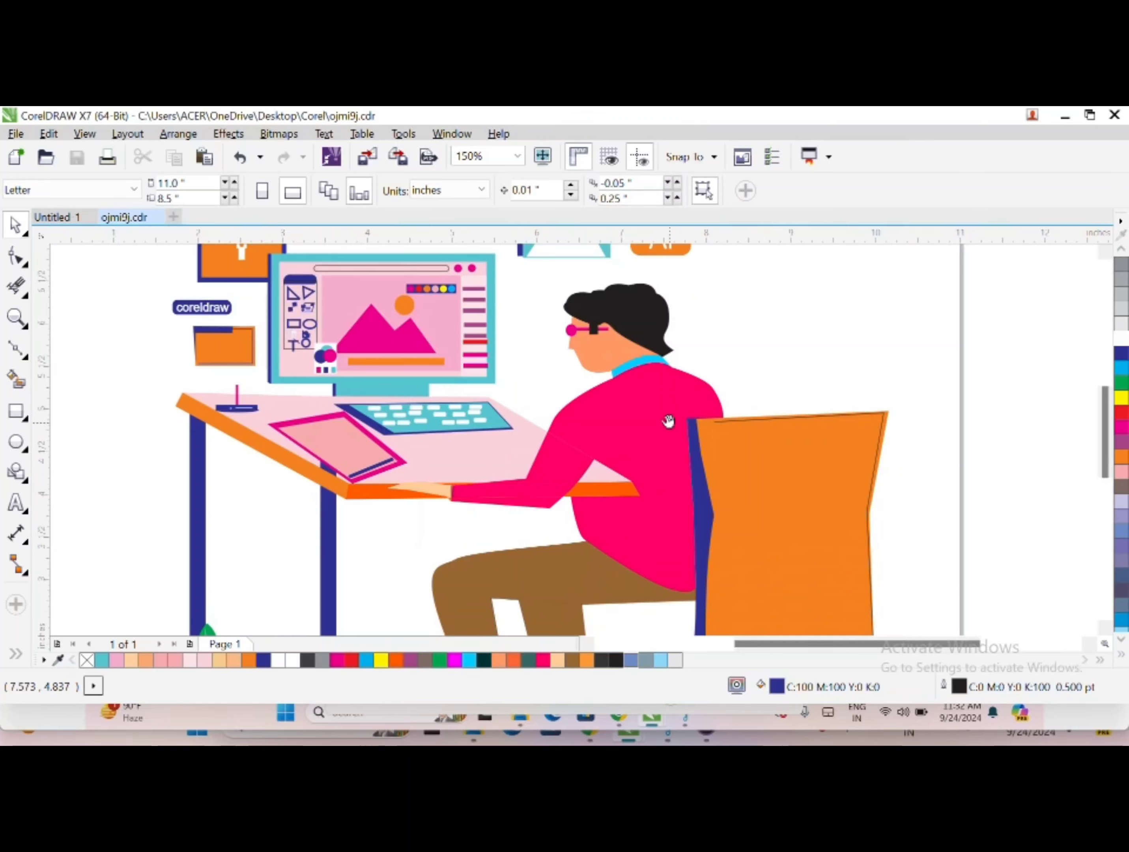
{"action": "left_click_drag", "start_coordinate": [668, 421], "coordinate": [686, 403]}
{"action": "scroll", "coordinate": [685, 403], "scroll_direction": "down", "scroll_amount": 2}
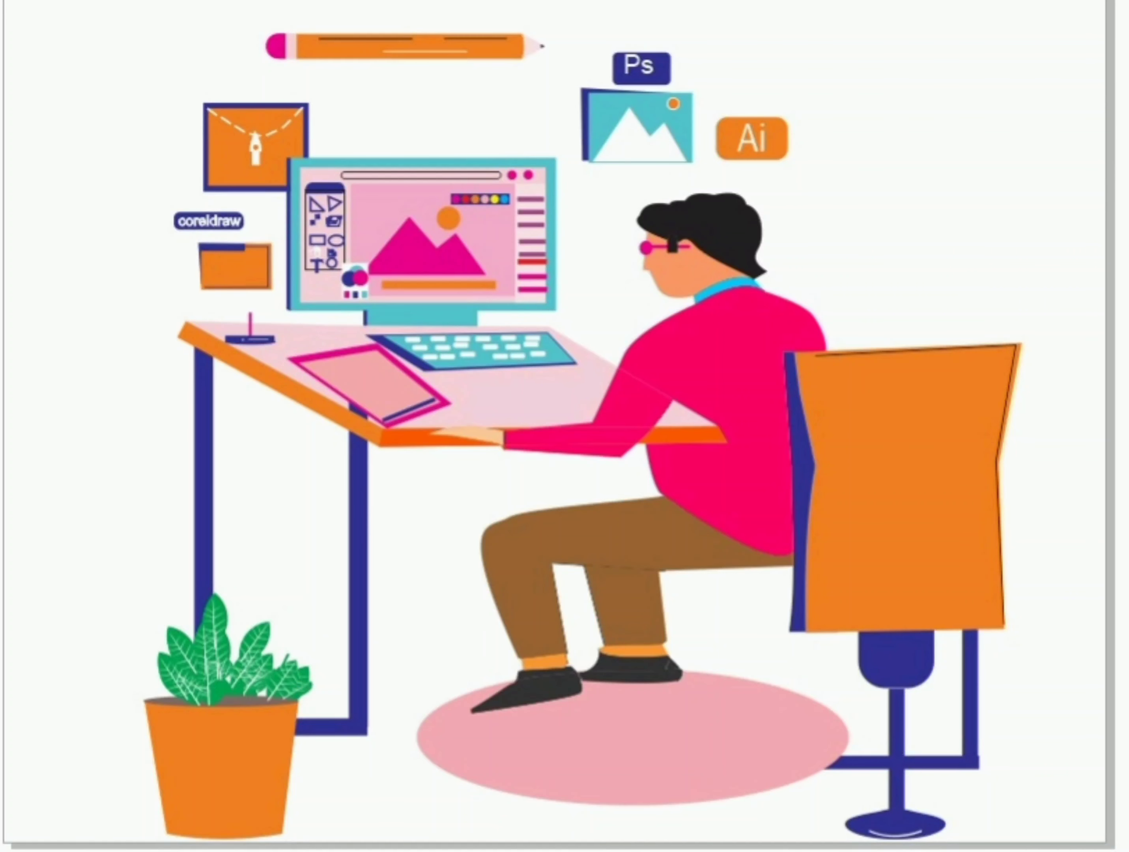